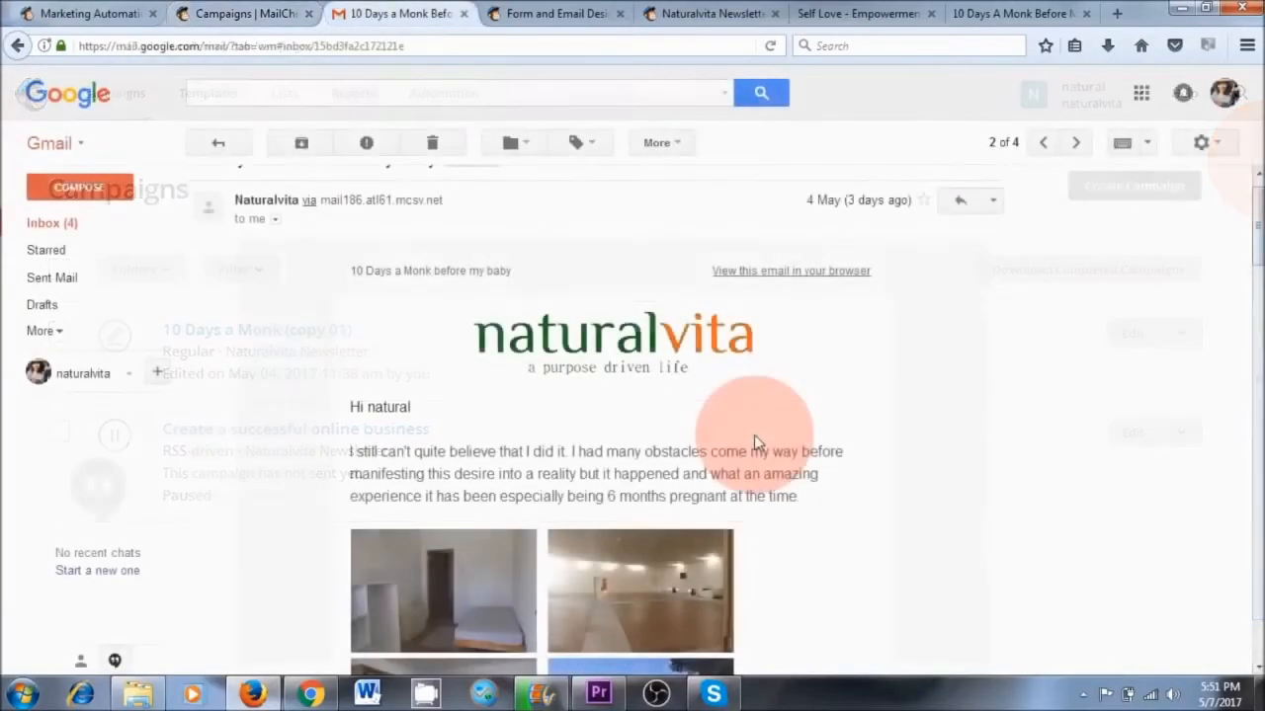
# Look through the sent newsletter email and the saved Test 1 template in MailChimp
pyautogui.scroll(-3, 753, 435)
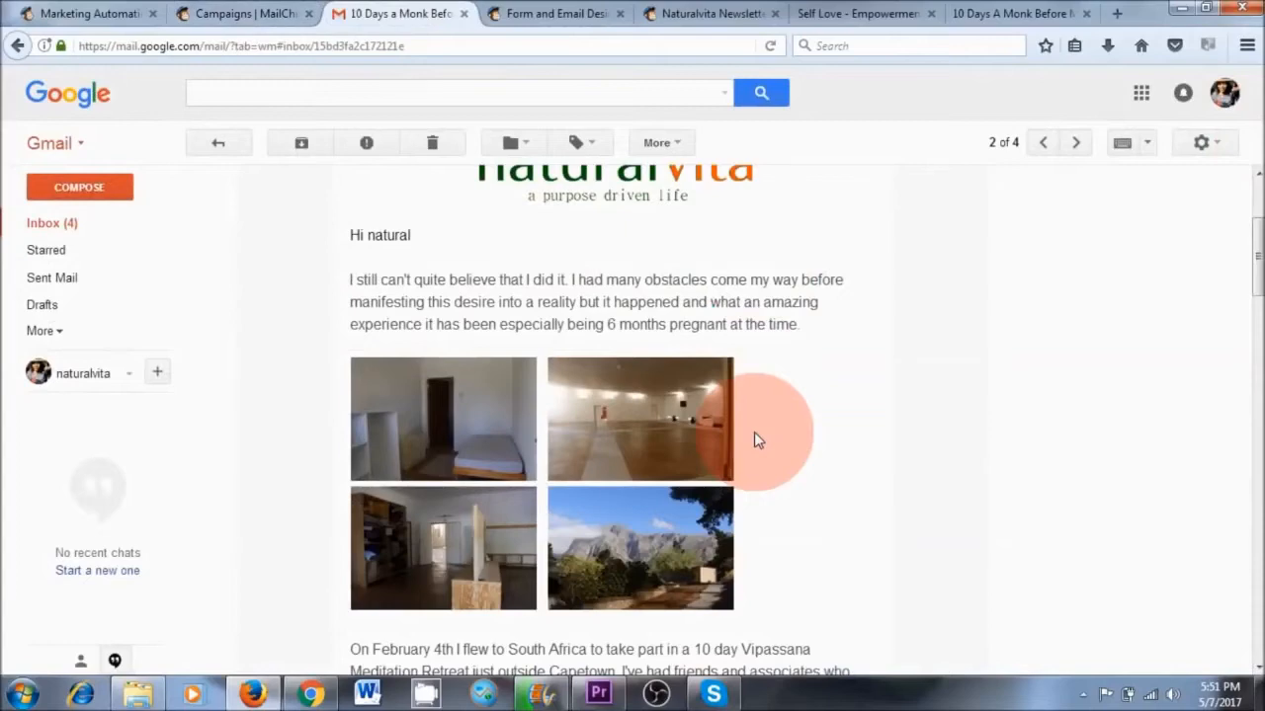
pyautogui.scroll(-3, 753, 440)
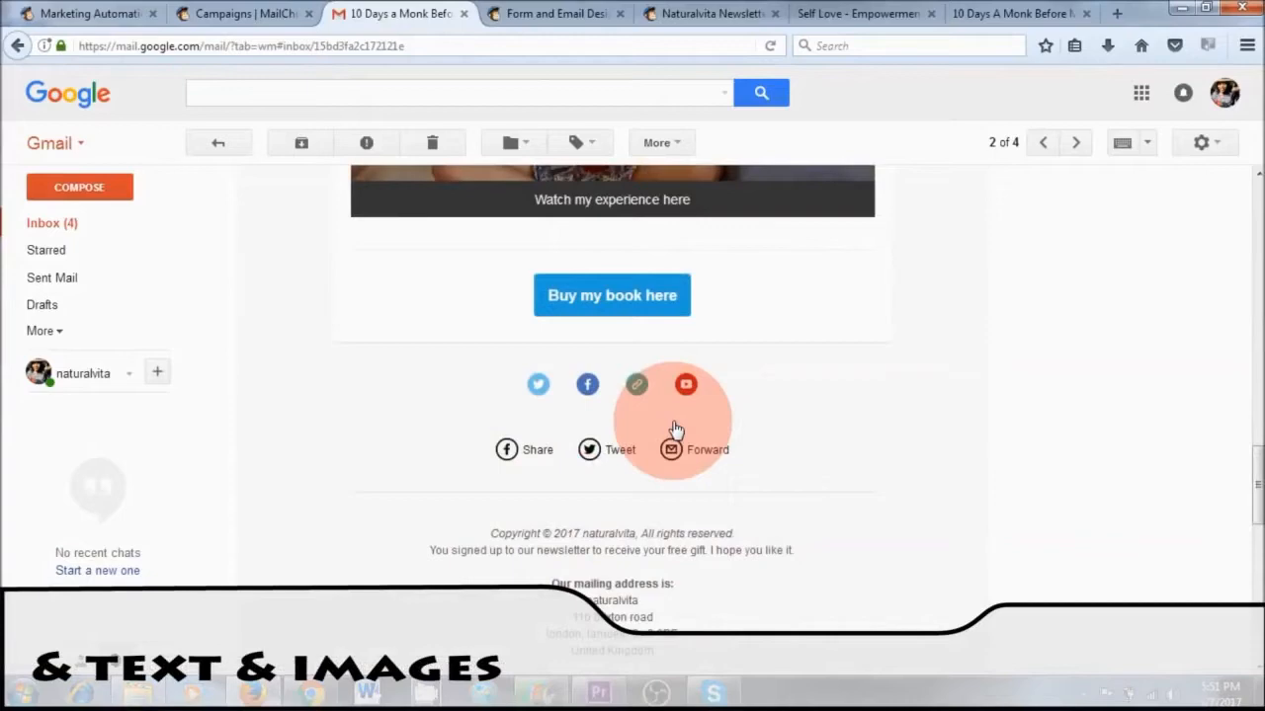
pyautogui.click(212, 92)
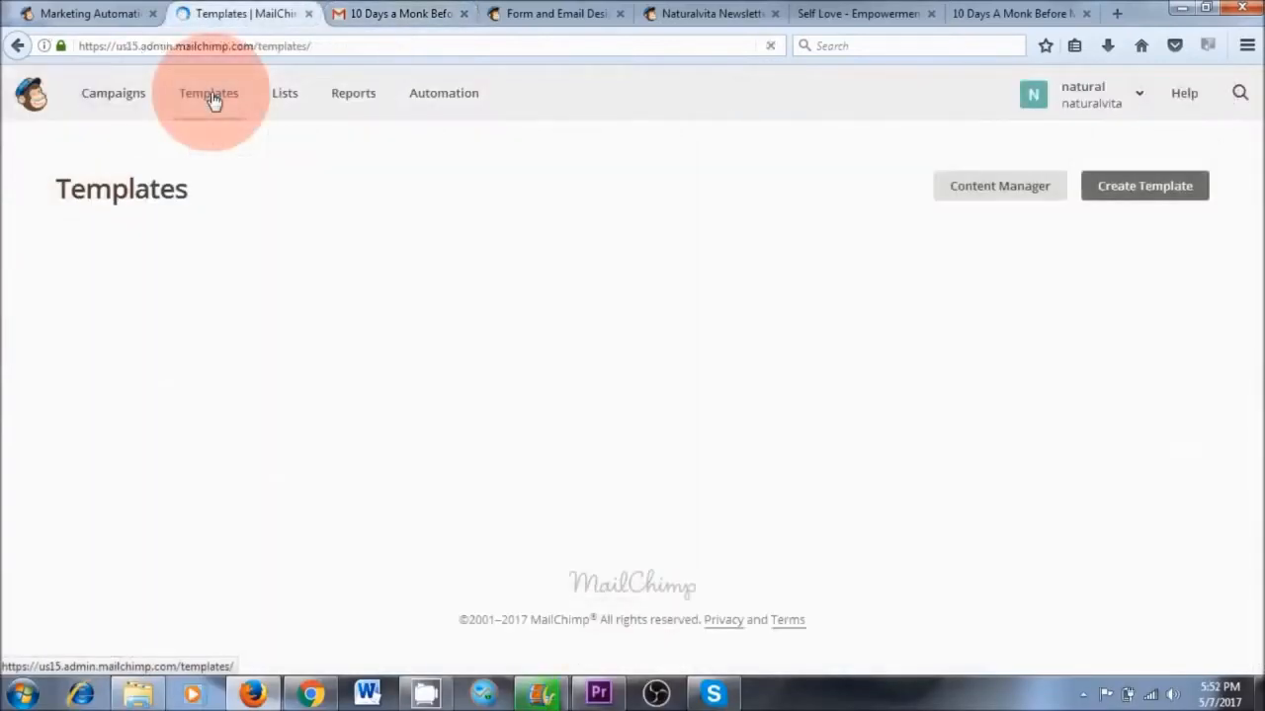
pyautogui.click(134, 376)
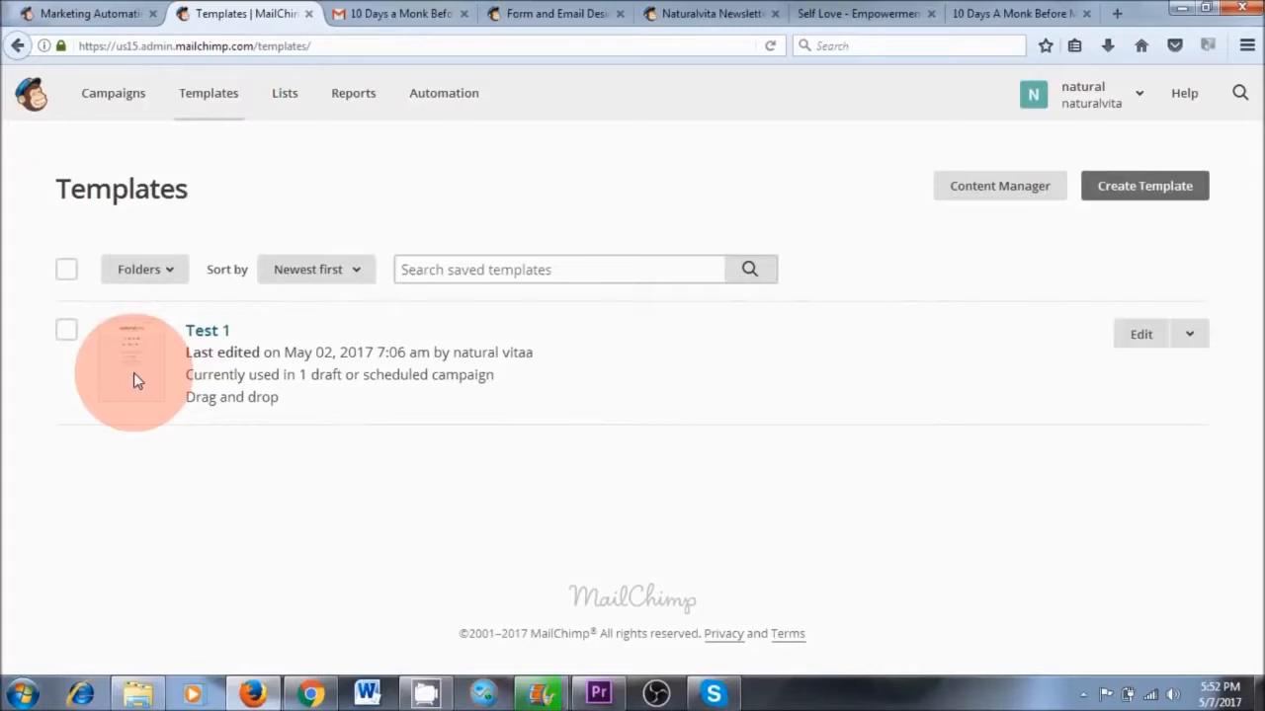
# Look over the hosted newsletter signup form and the signup box on the naturalvita.net website
pyautogui.click(833, 442)
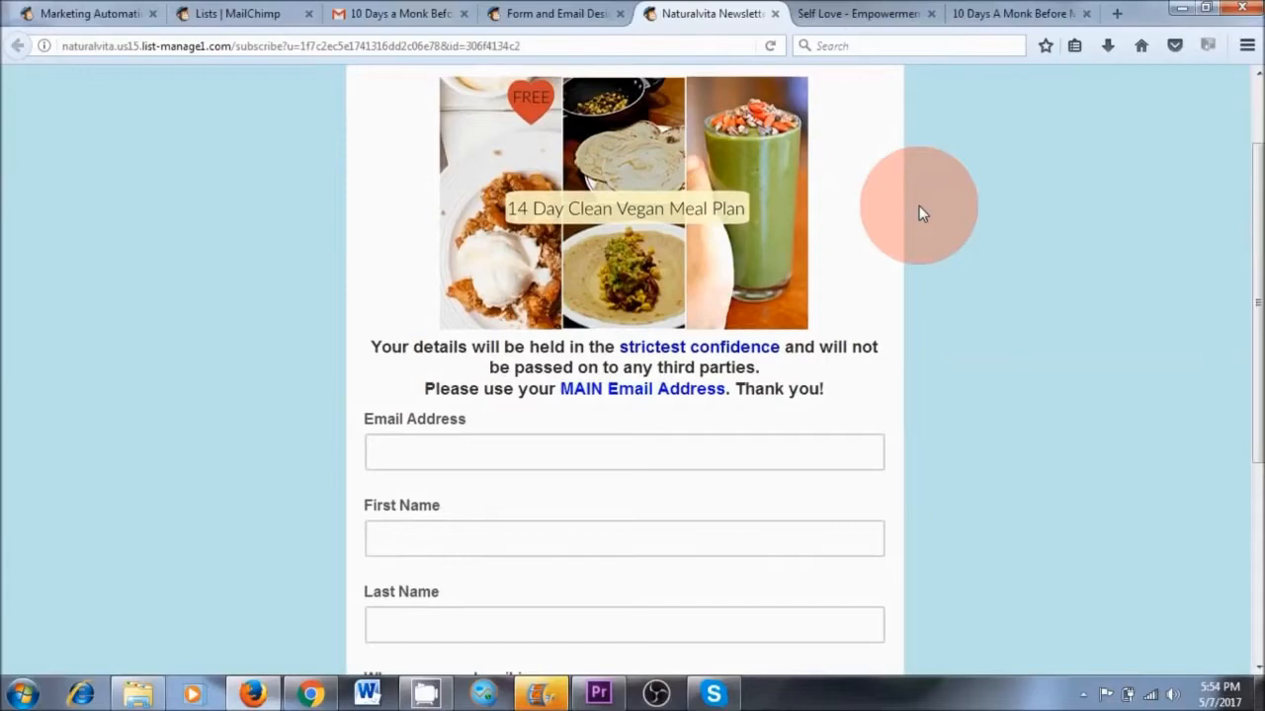
pyautogui.scroll(-4, 919, 206)
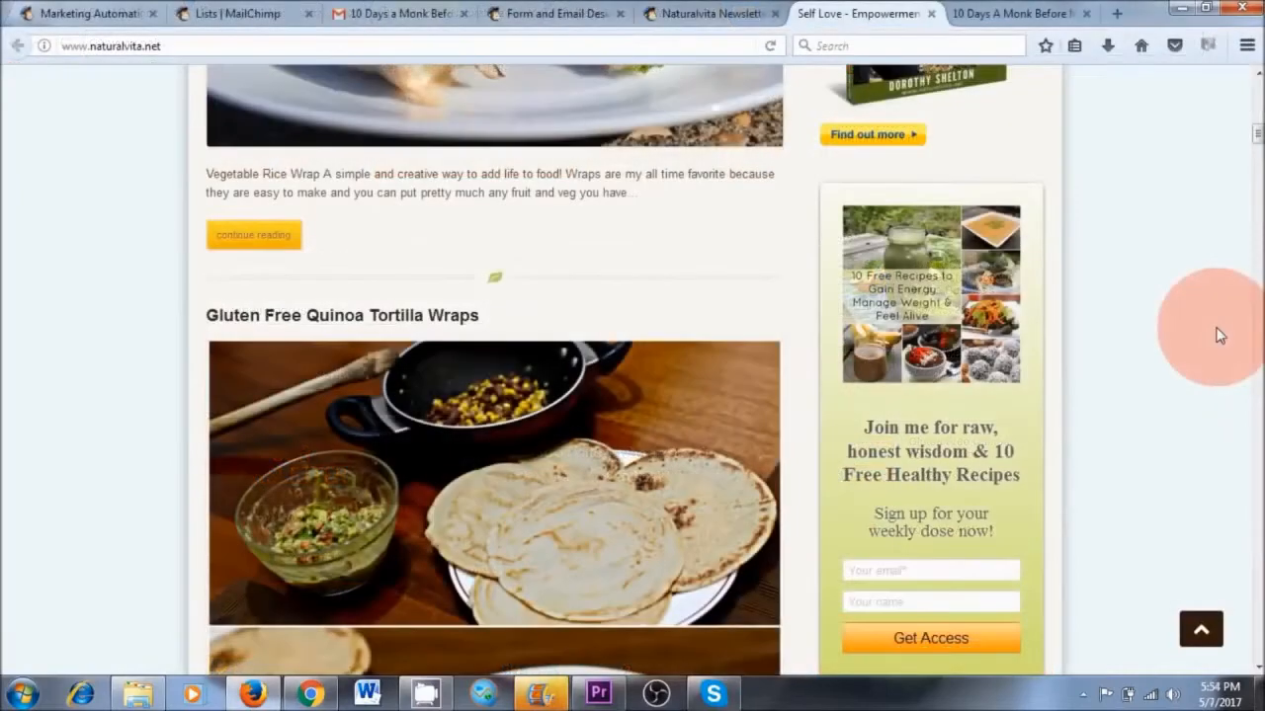
pyautogui.scroll(-3, 1219, 336)
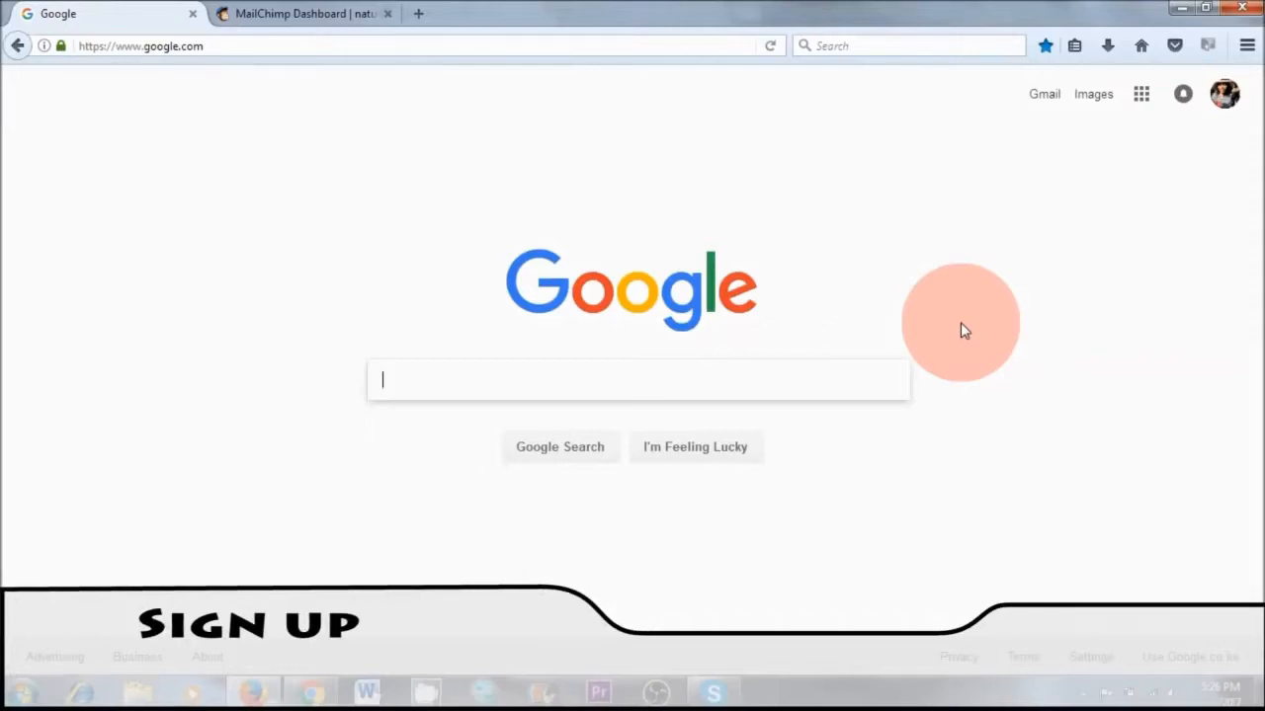
# Open mailchimp.com and start signing up for a free account
pyautogui.click(526, 44)
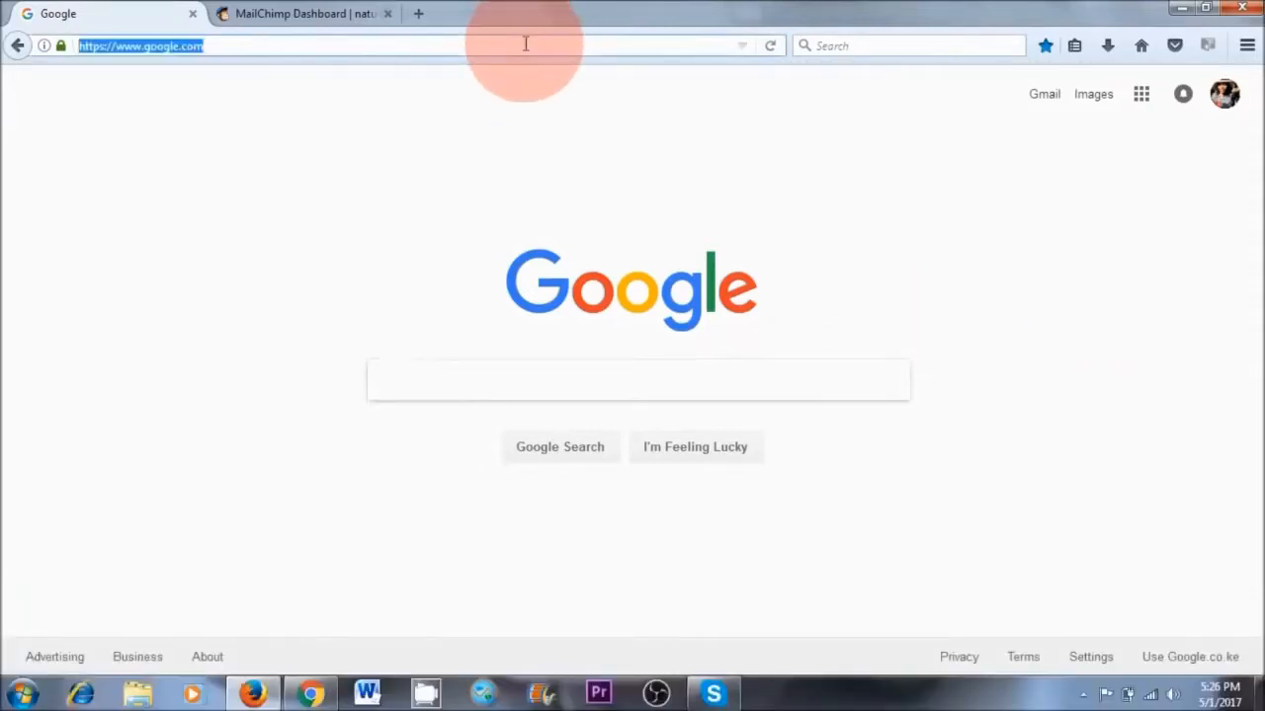
pyautogui.write('mailchimp.com/')
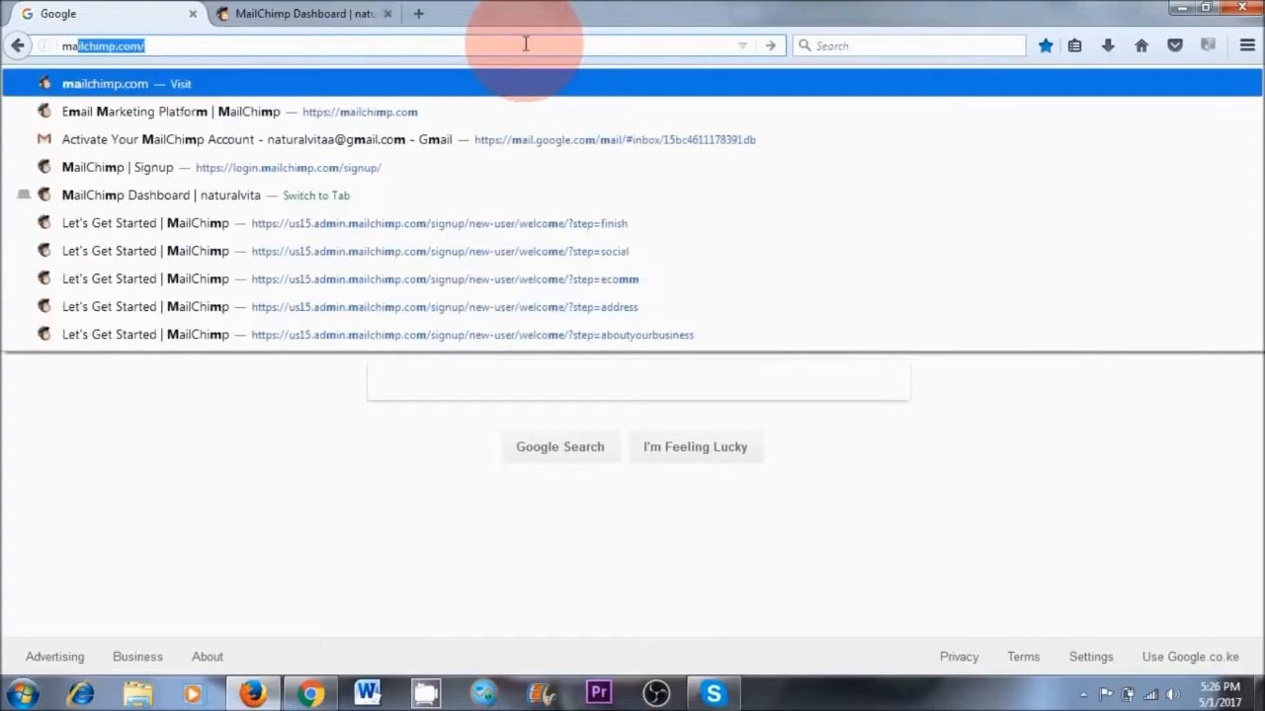
pyautogui.press('Return')
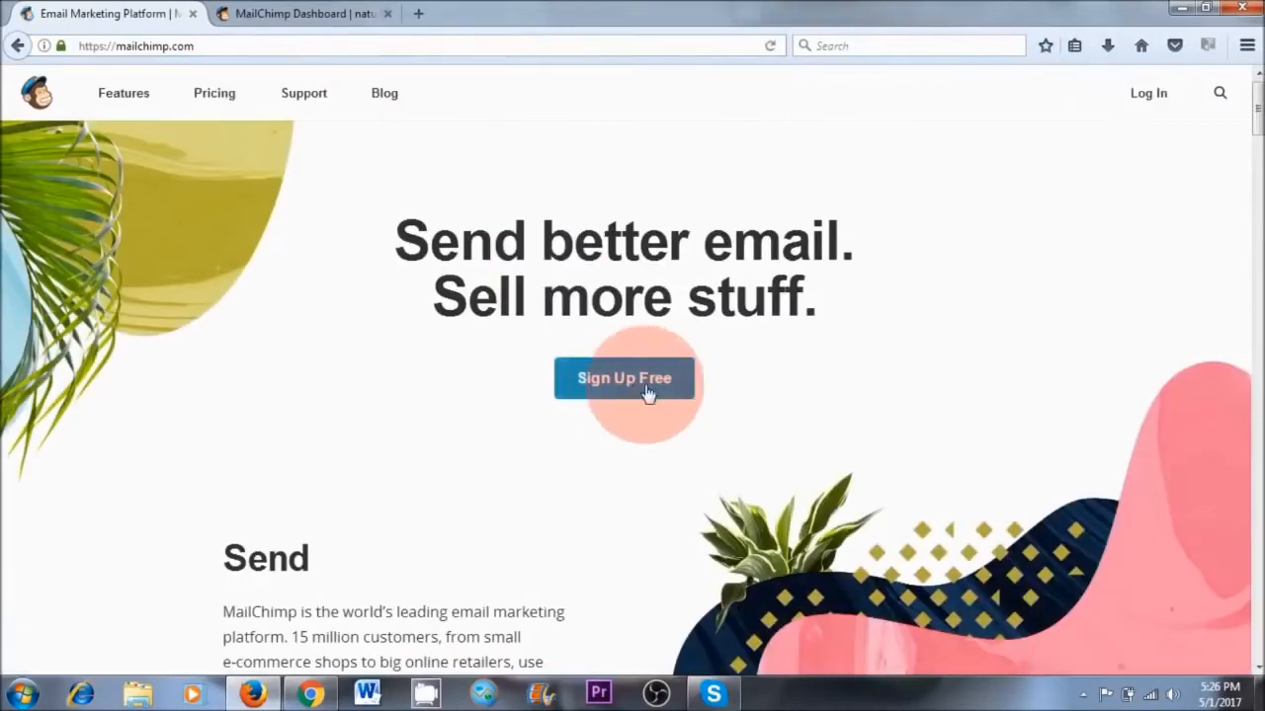
pyautogui.click(637, 395)
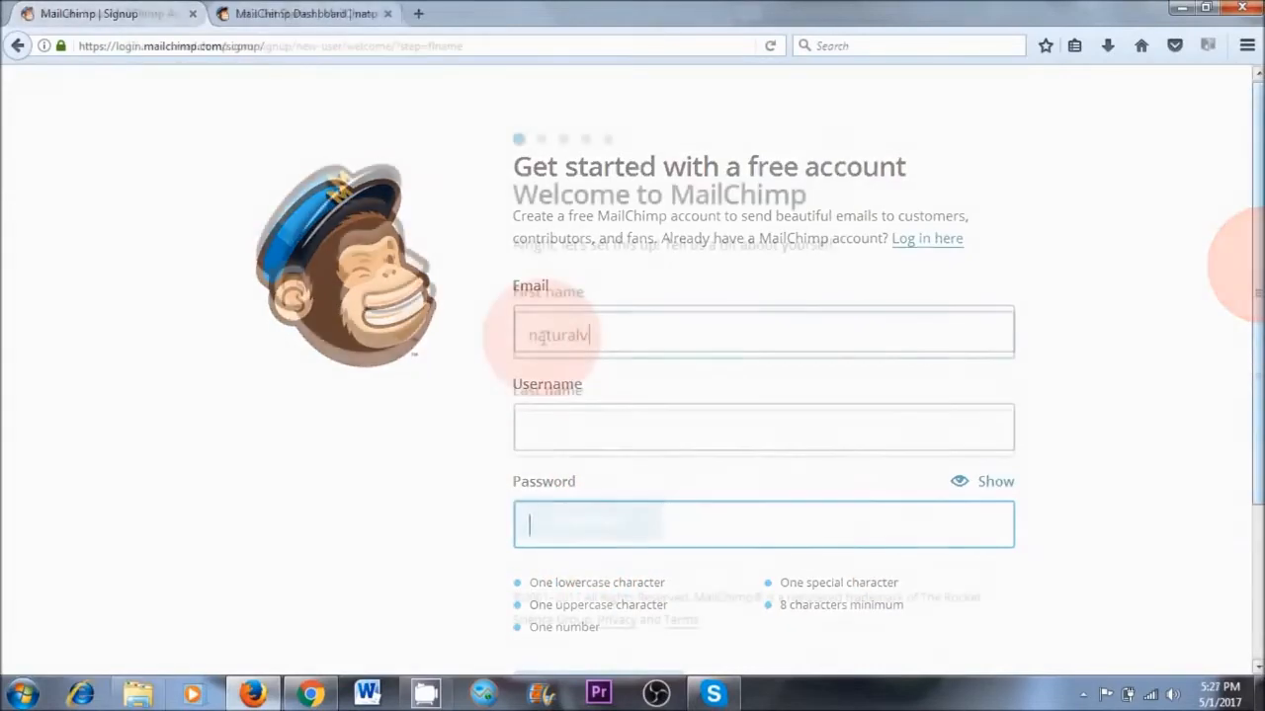
# Go through the account setup forms for the owner's name, the business name and website, and the physical address
pyautogui.click(600, 451)
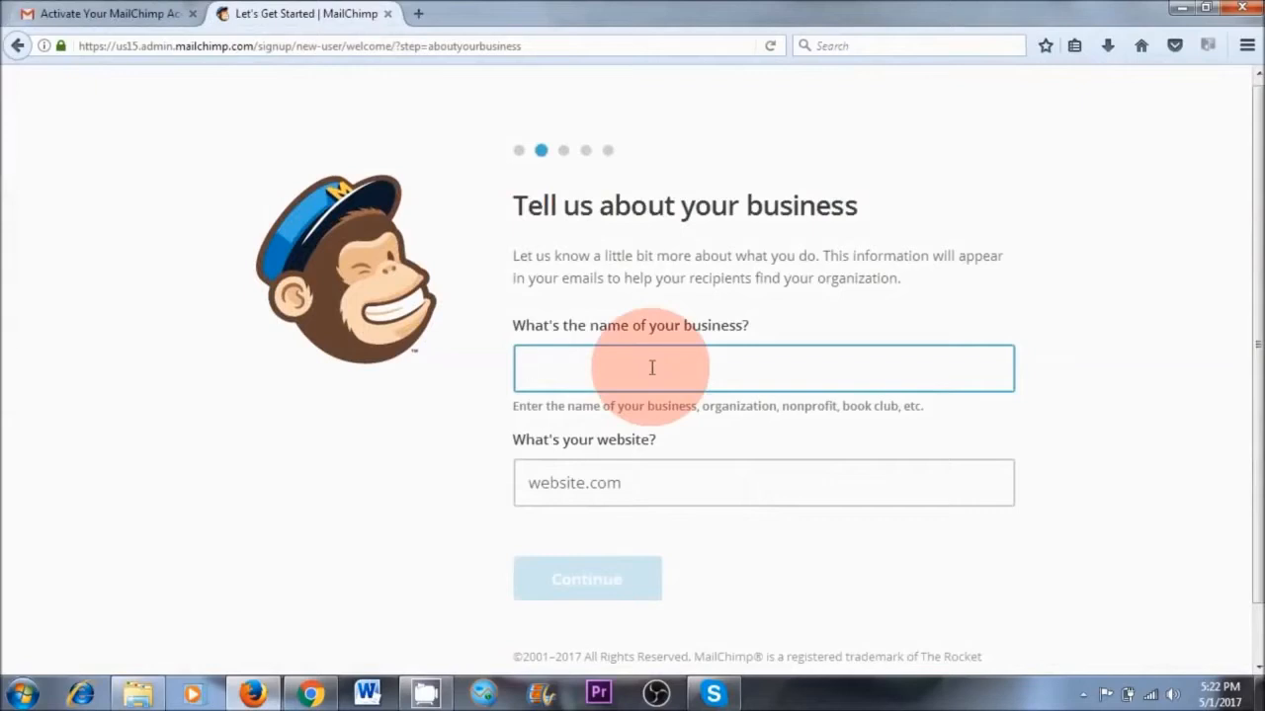
pyautogui.click(669, 480)
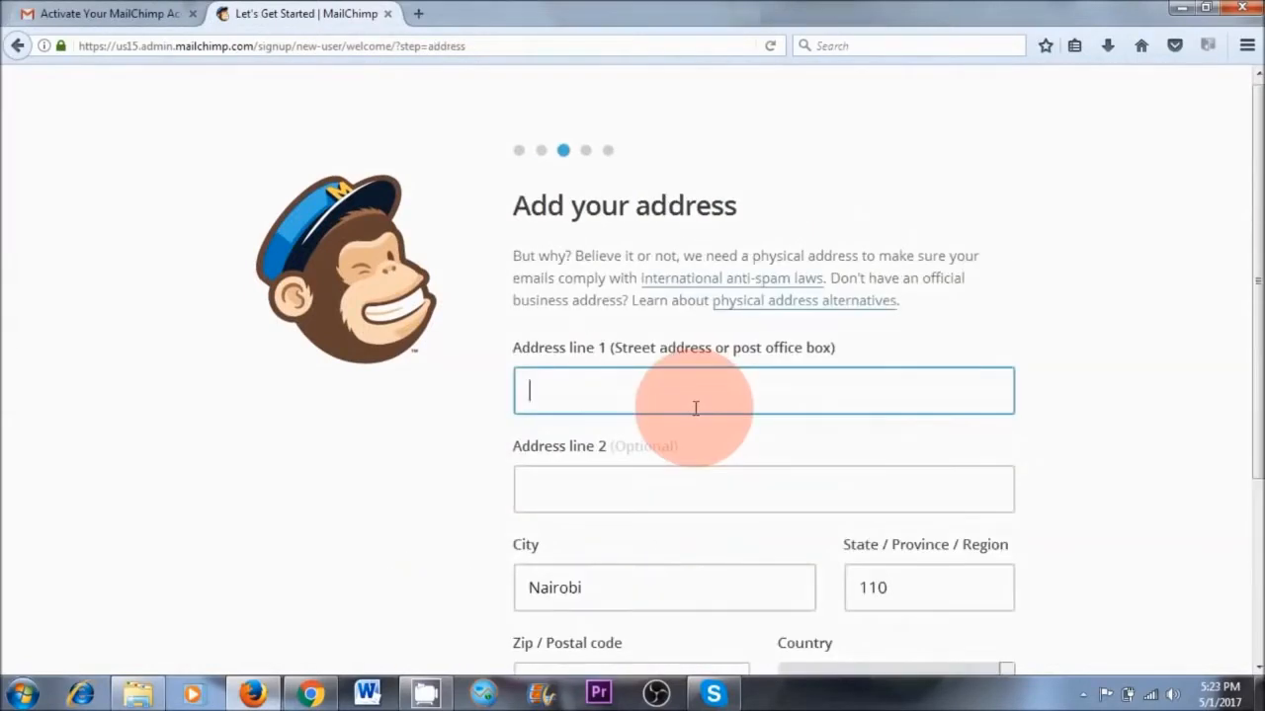
pyautogui.scroll(-2, 695, 408)
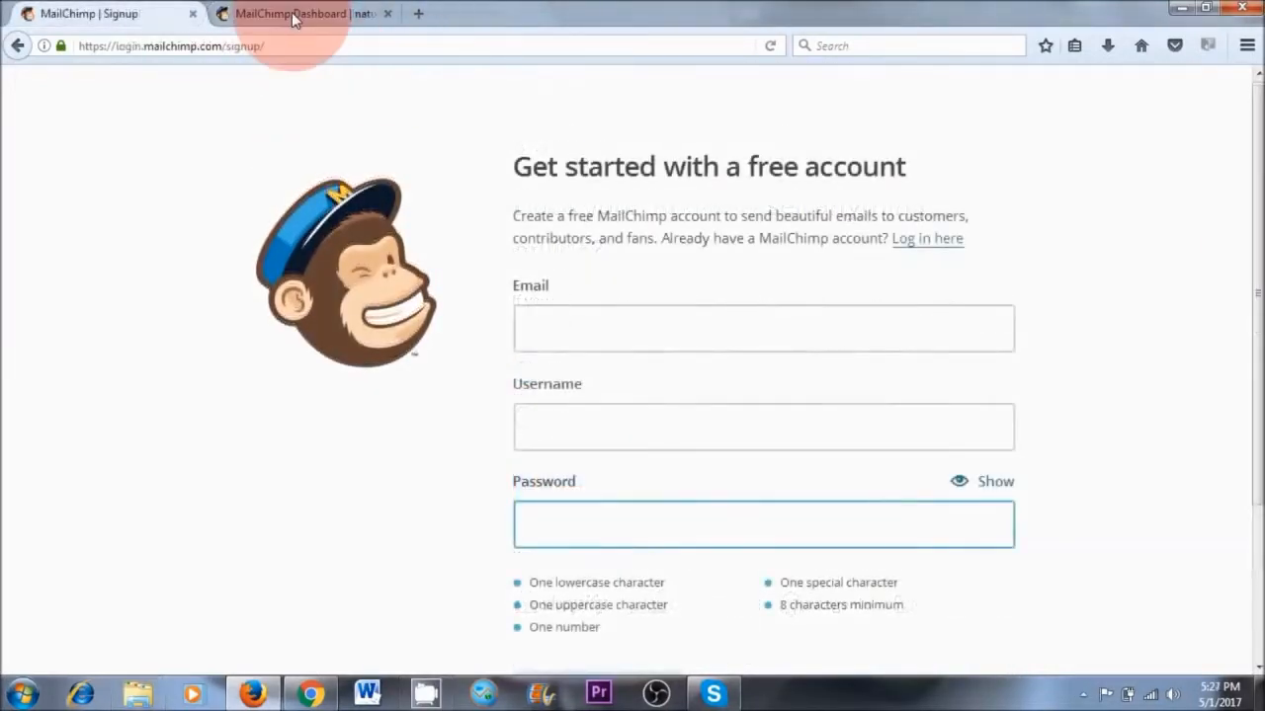
# Switch to the MailChimp dashboard, dismiss its welcome message and start creating a new list
pyautogui.click(279, 14)
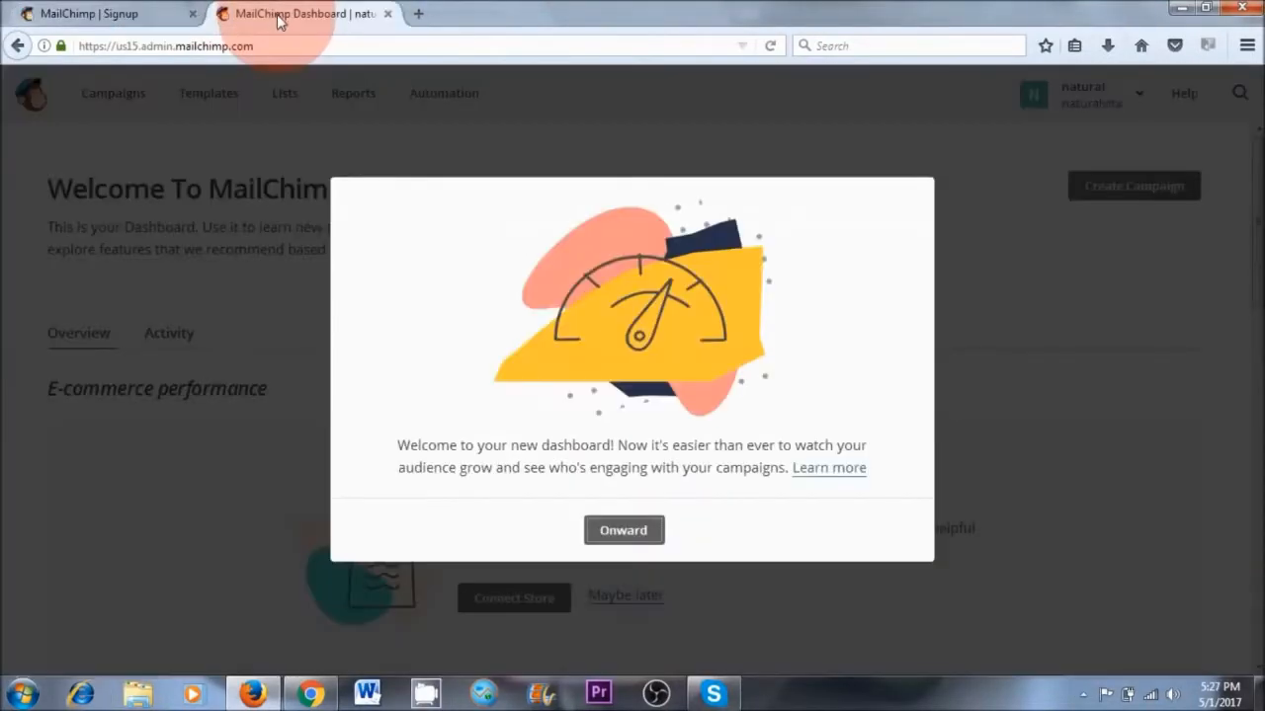
pyautogui.click(620, 529)
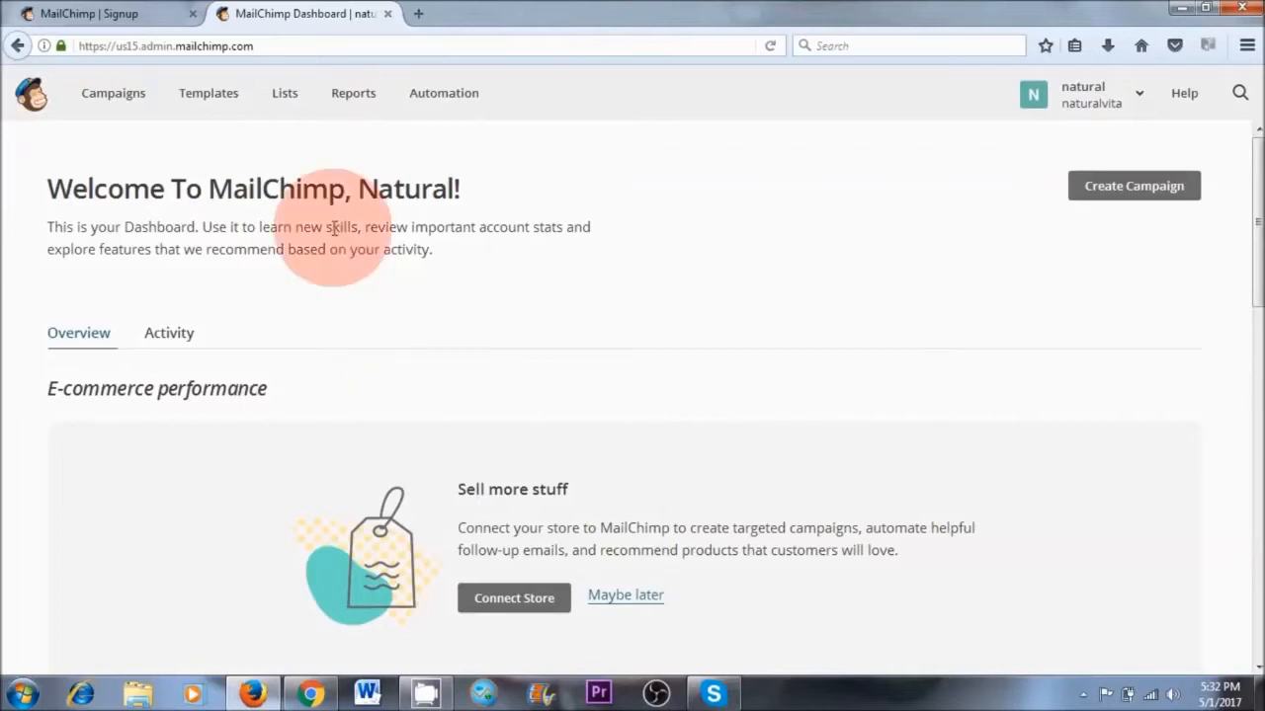
pyautogui.click(285, 92)
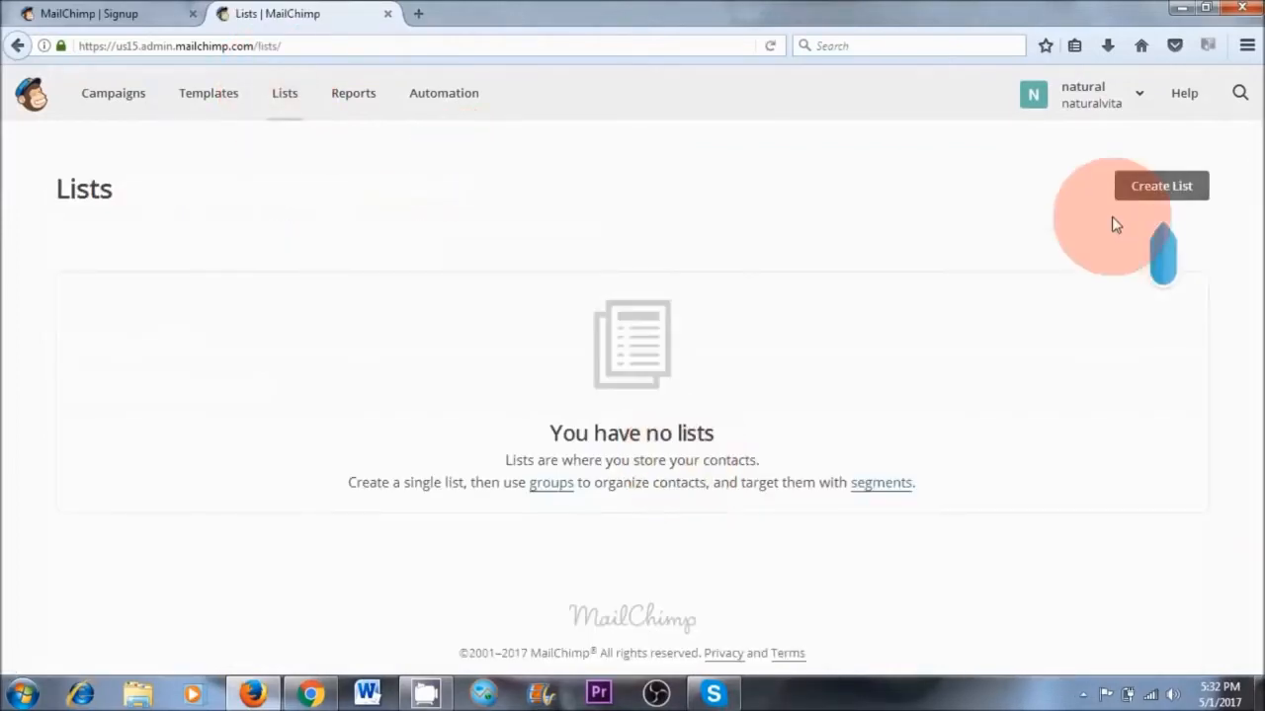
pyautogui.click(1162, 187)
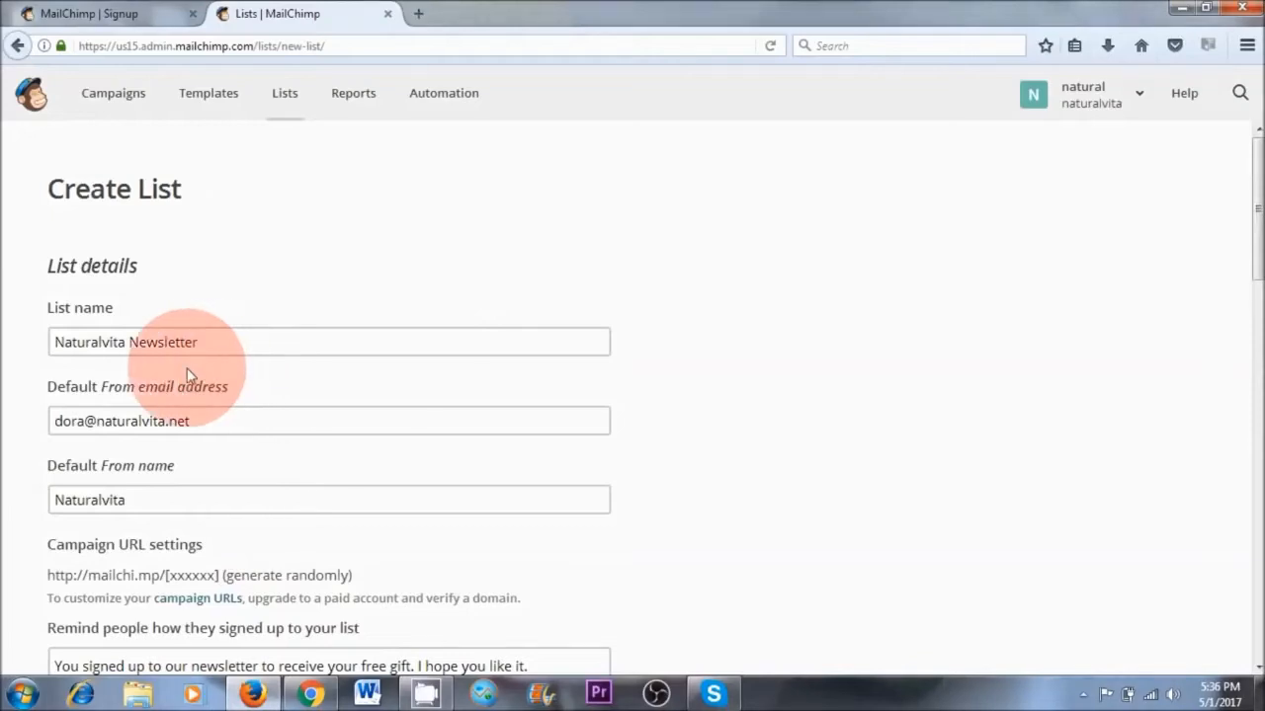
# Review the new list's name, default sender details, signup reminder and company address, checking the sender name against the website
pyautogui.click(192, 341)
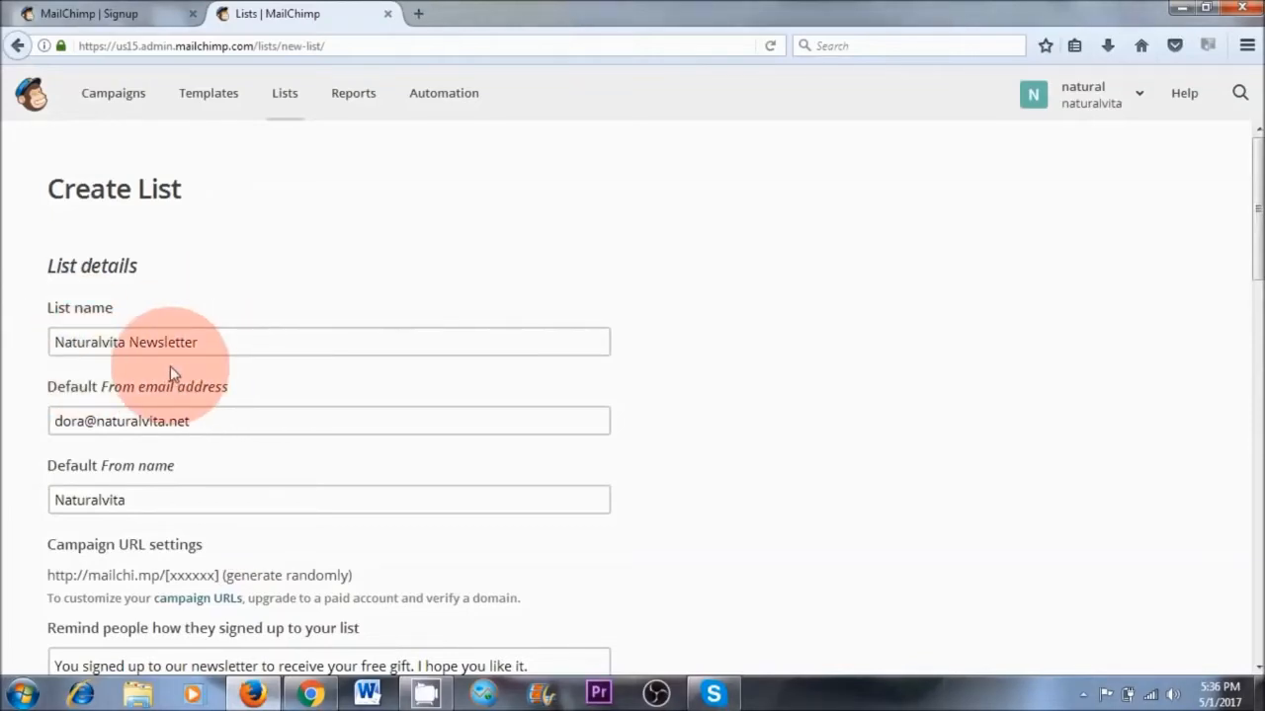
pyautogui.scroll(-1, 170, 365)
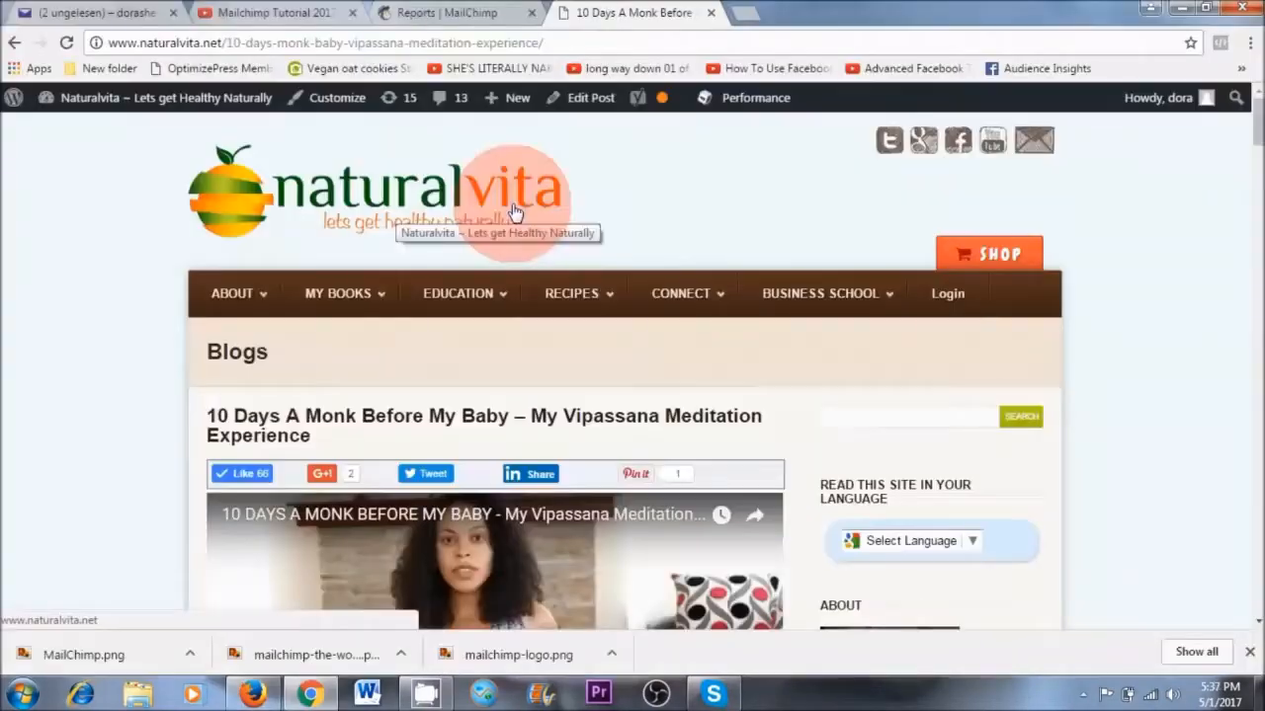
pyautogui.click(252, 694)
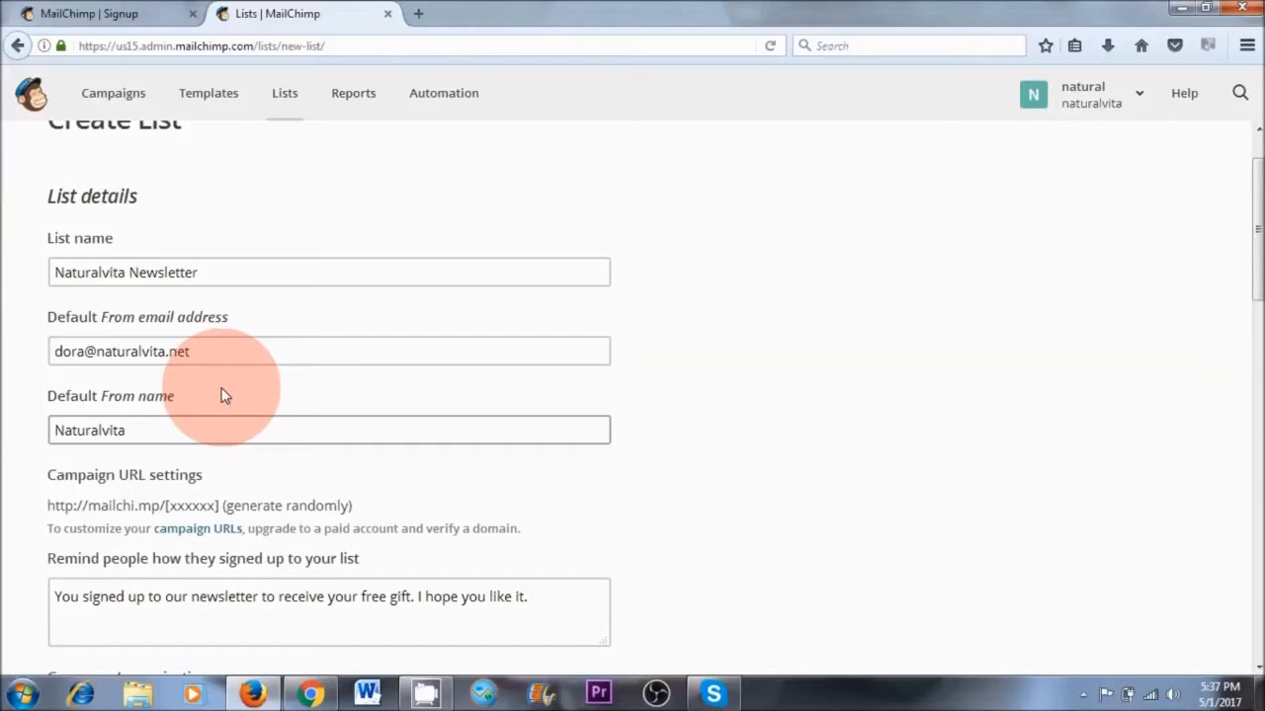
pyautogui.scroll(-2, 224, 395)
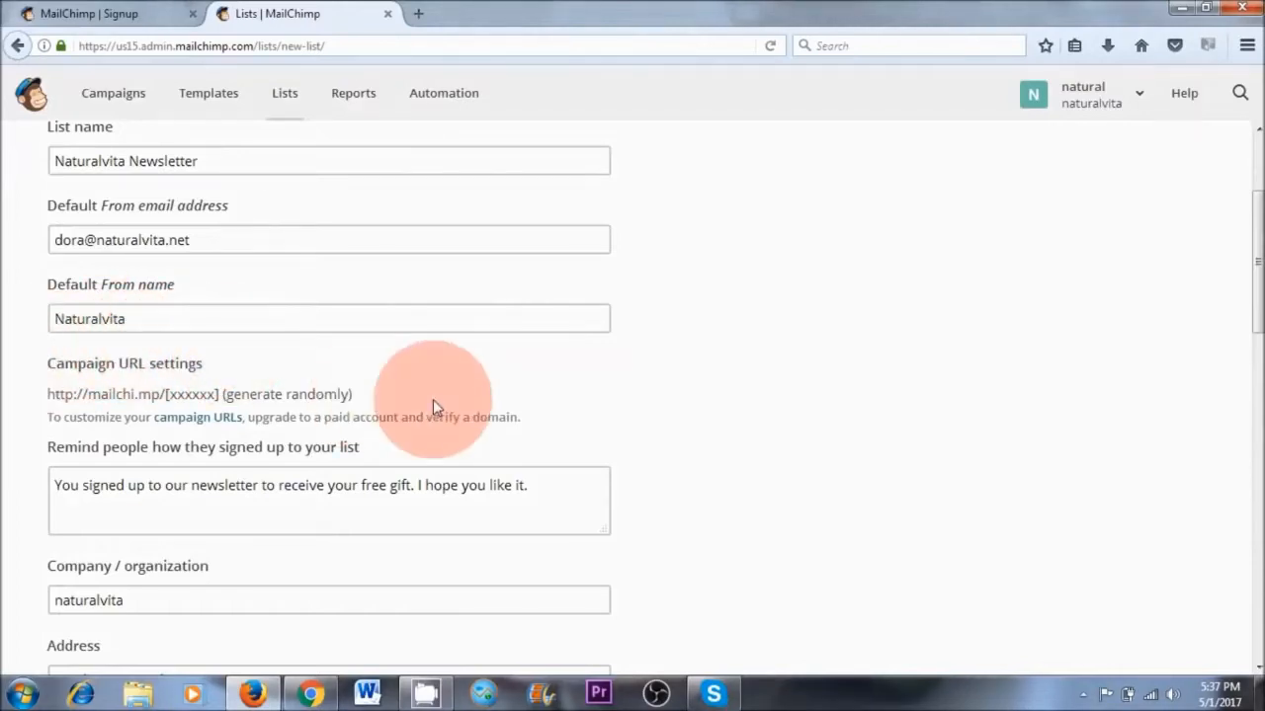
pyautogui.scroll(-2, 432, 399)
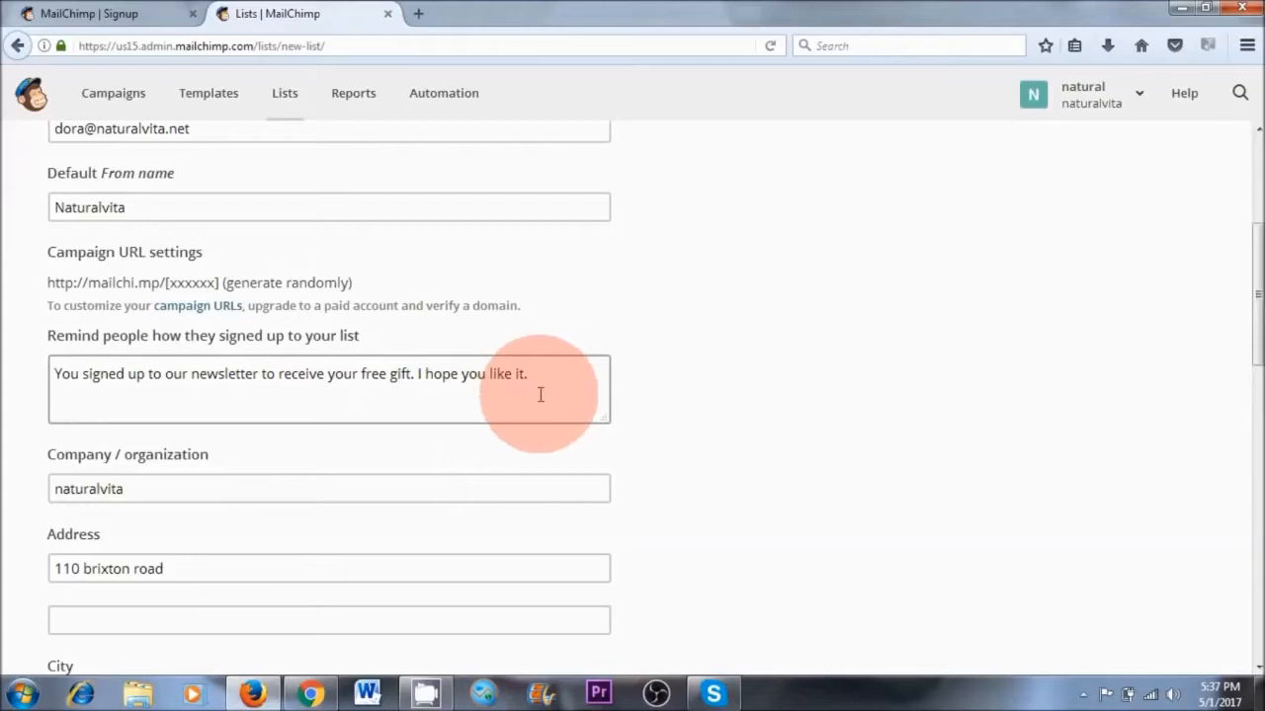
pyautogui.scroll(-2, 502, 386)
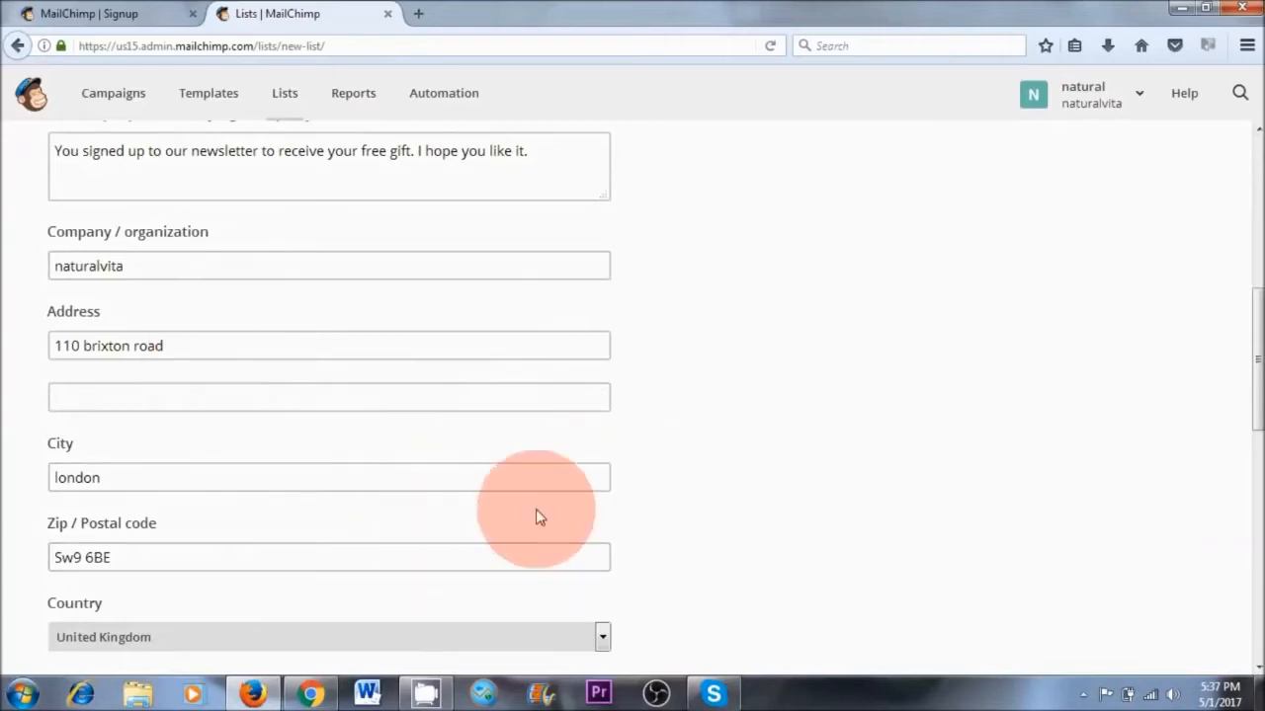
pyautogui.scroll(-8, 638, 474)
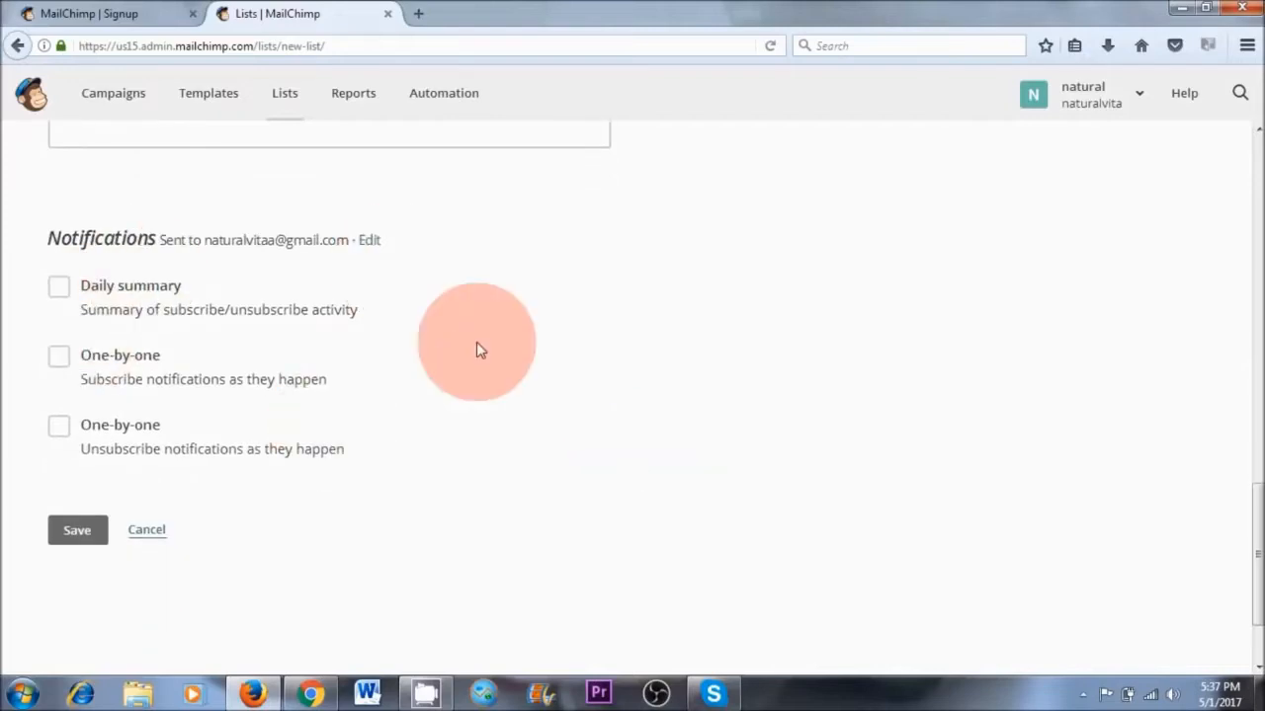
# Enable the one-by-one subscribe and unsubscribe notifications and save the new list
pyautogui.click(59, 358)
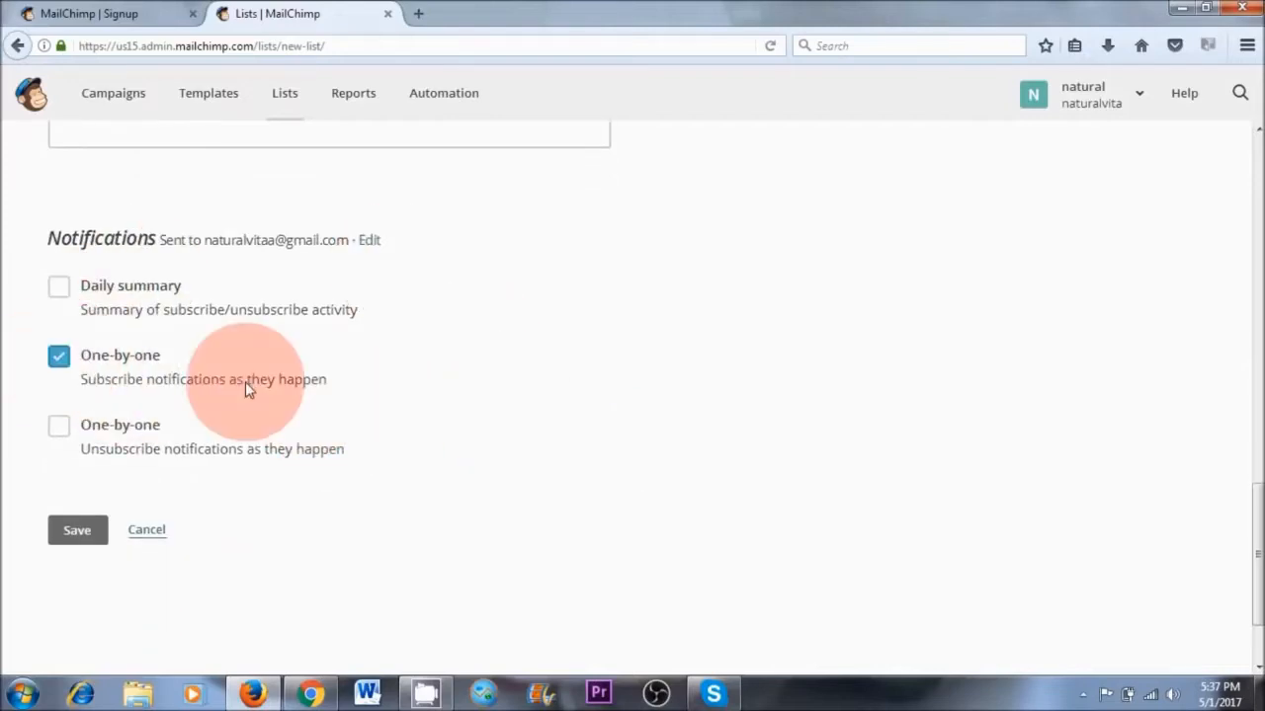
pyautogui.click(60, 427)
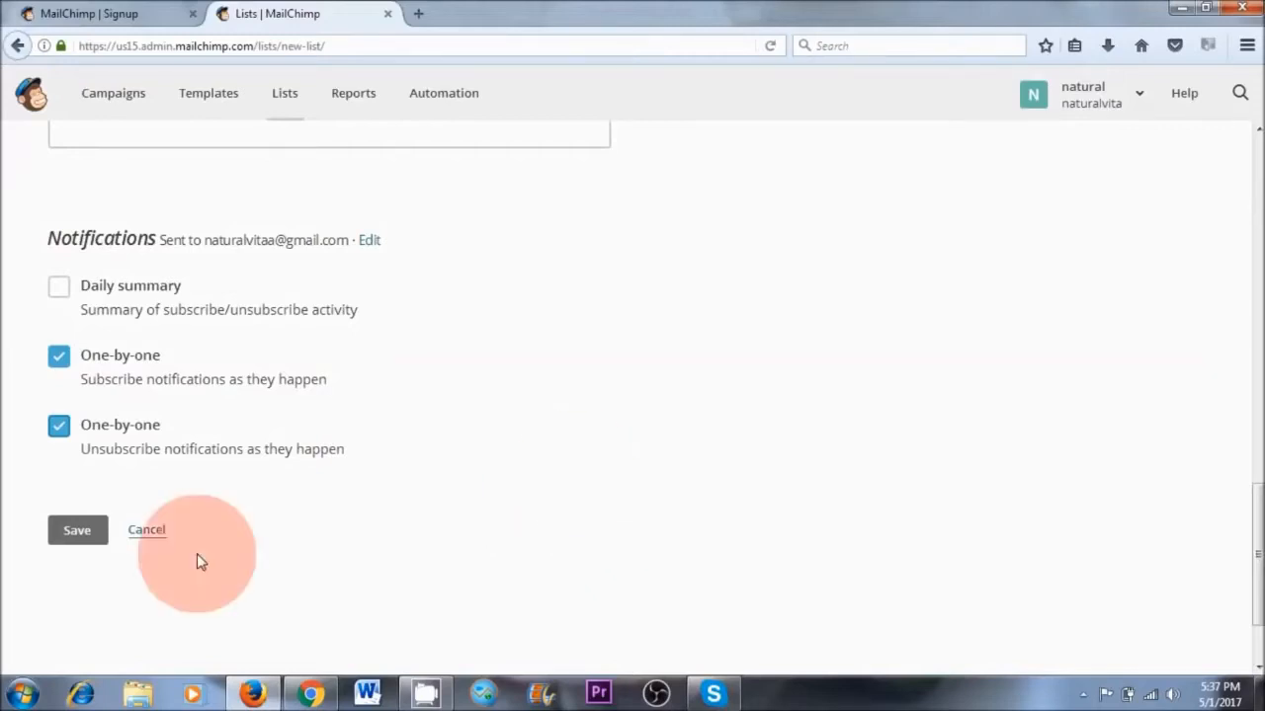
pyautogui.click(67, 531)
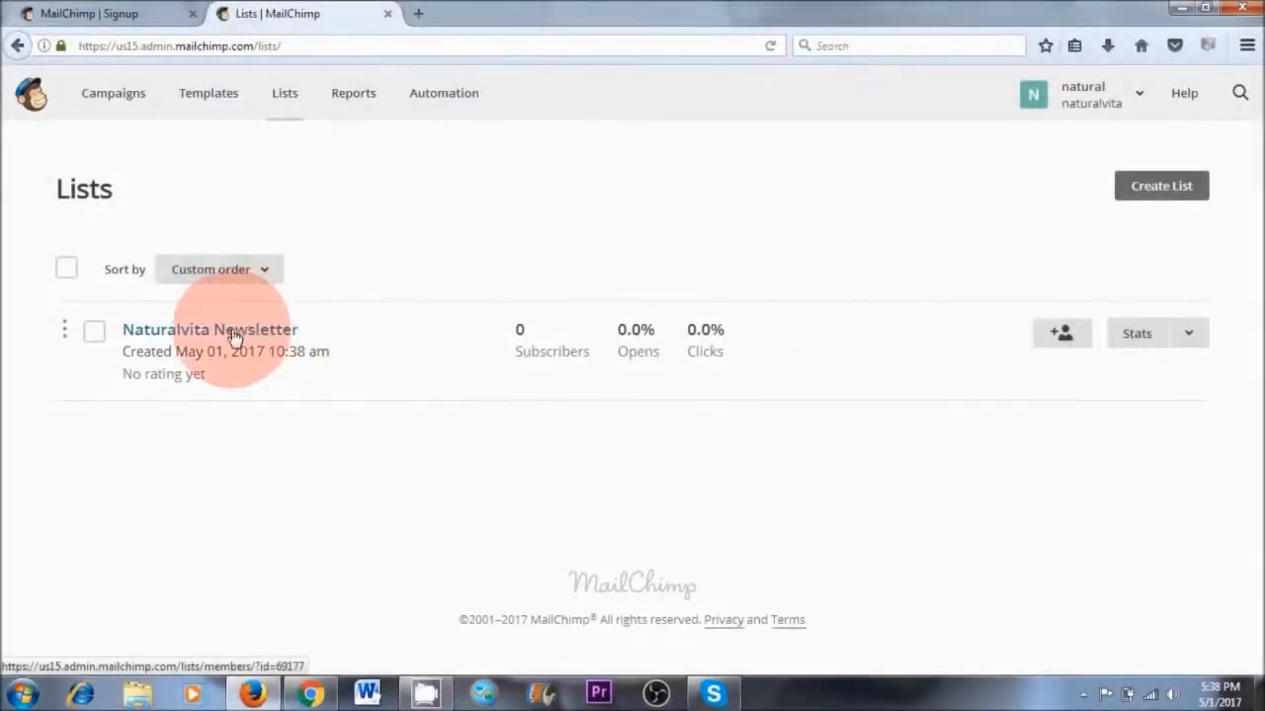
# In the Naturalvita Newsletter list's name and campaign defaults, enable Send a final welcome email and save the defaults
pyautogui.click(210, 334)
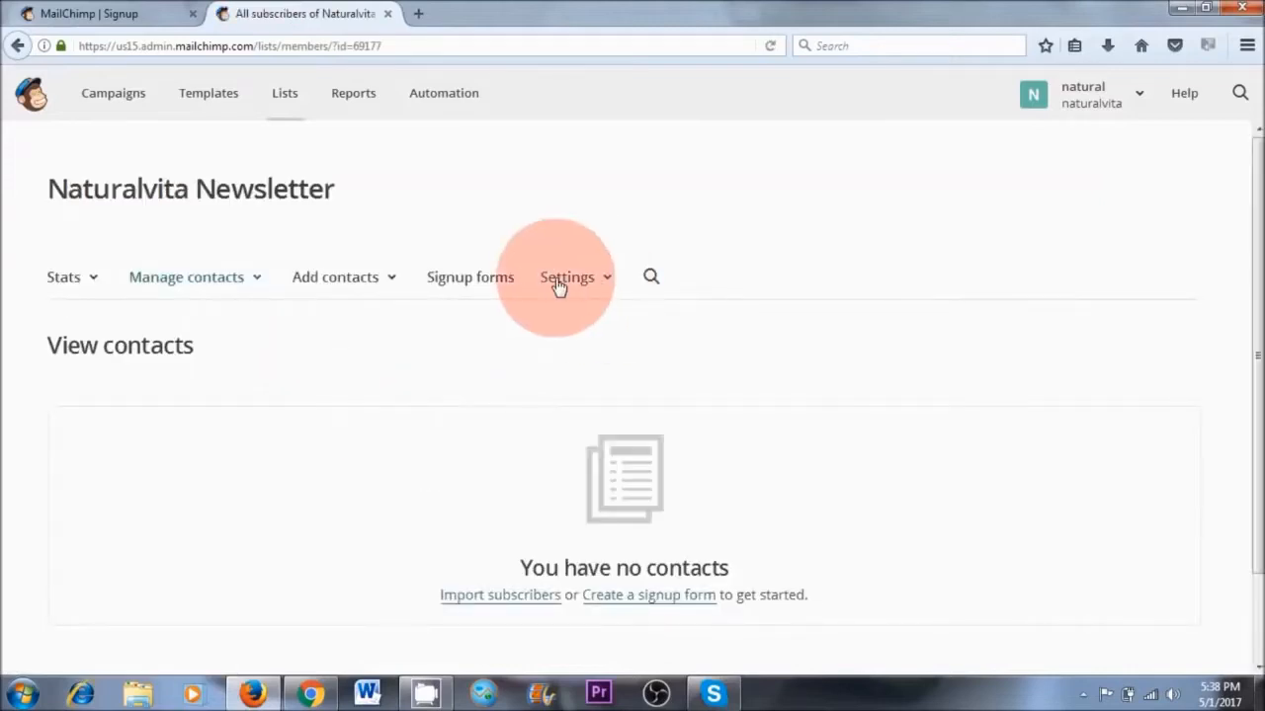
pyautogui.click(569, 281)
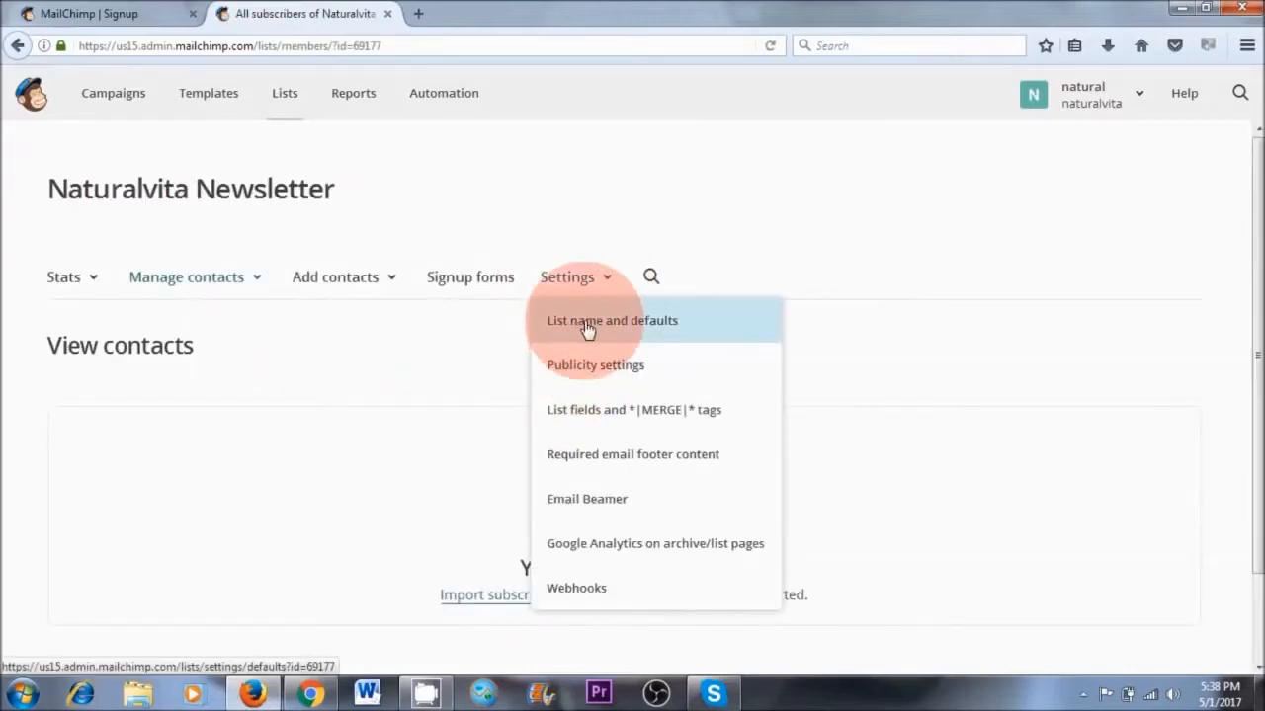
pyautogui.click(620, 330)
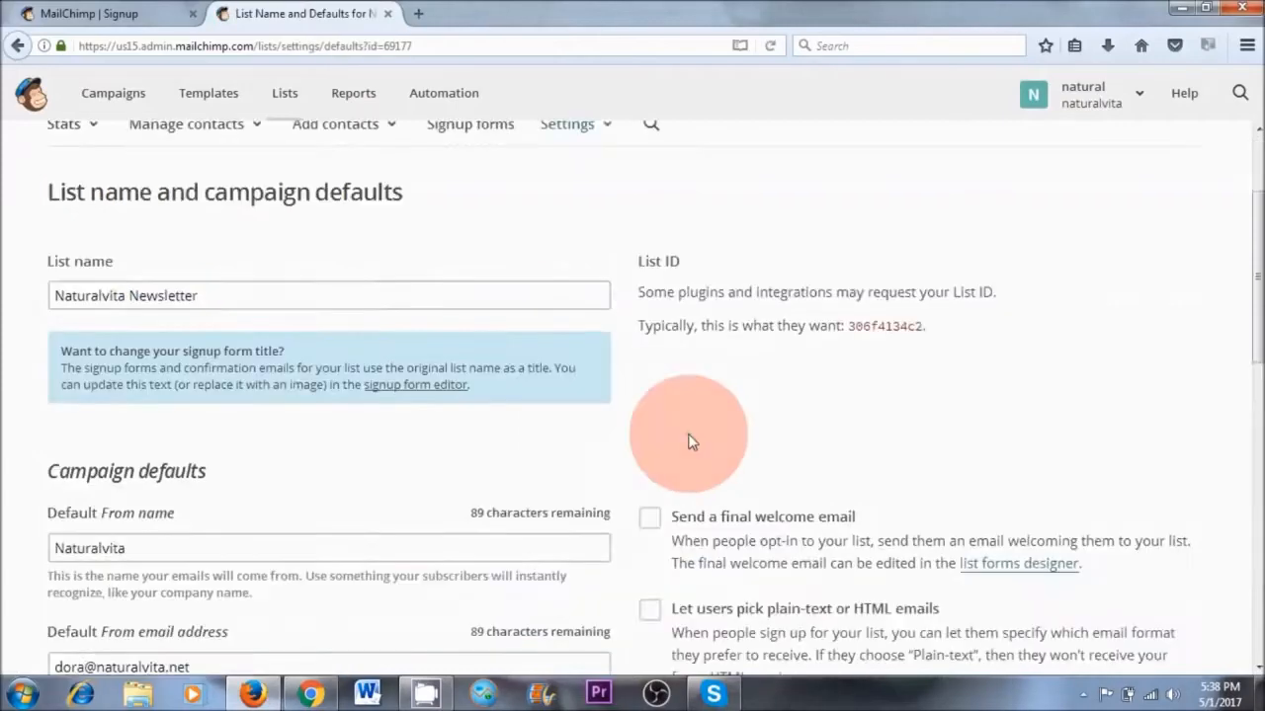
pyautogui.scroll(-3, 686, 443)
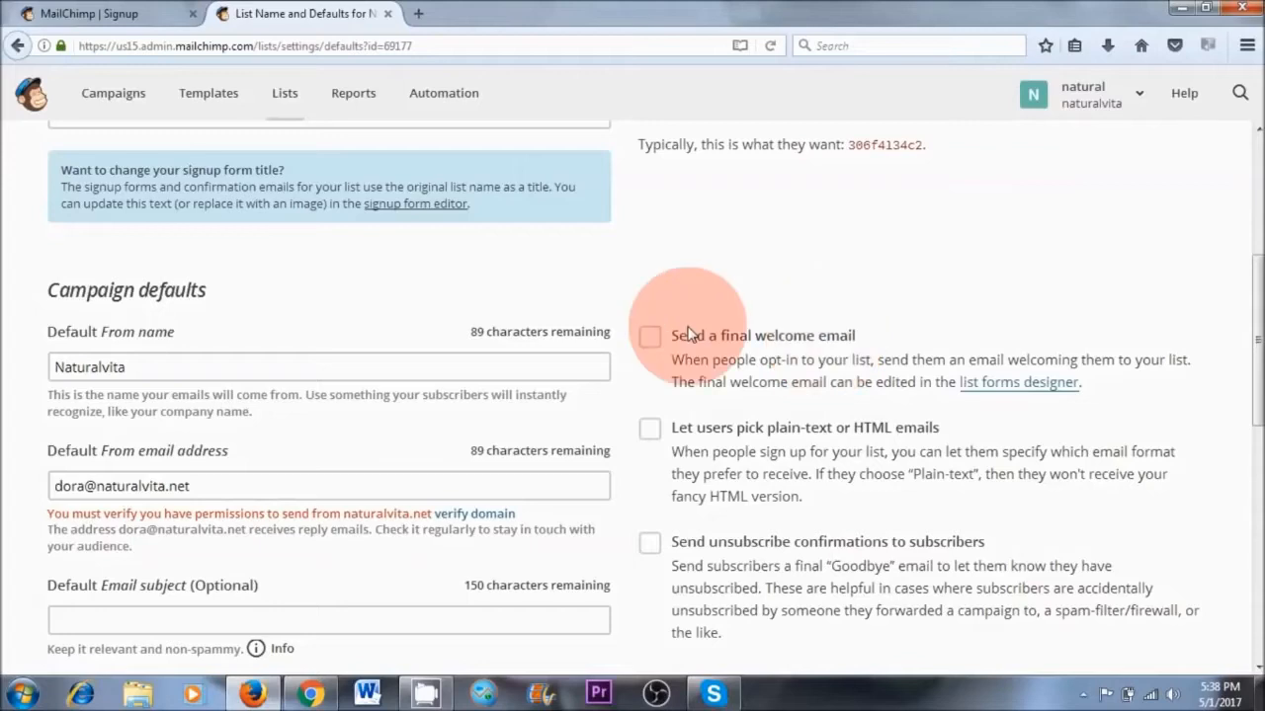
pyautogui.click(649, 337)
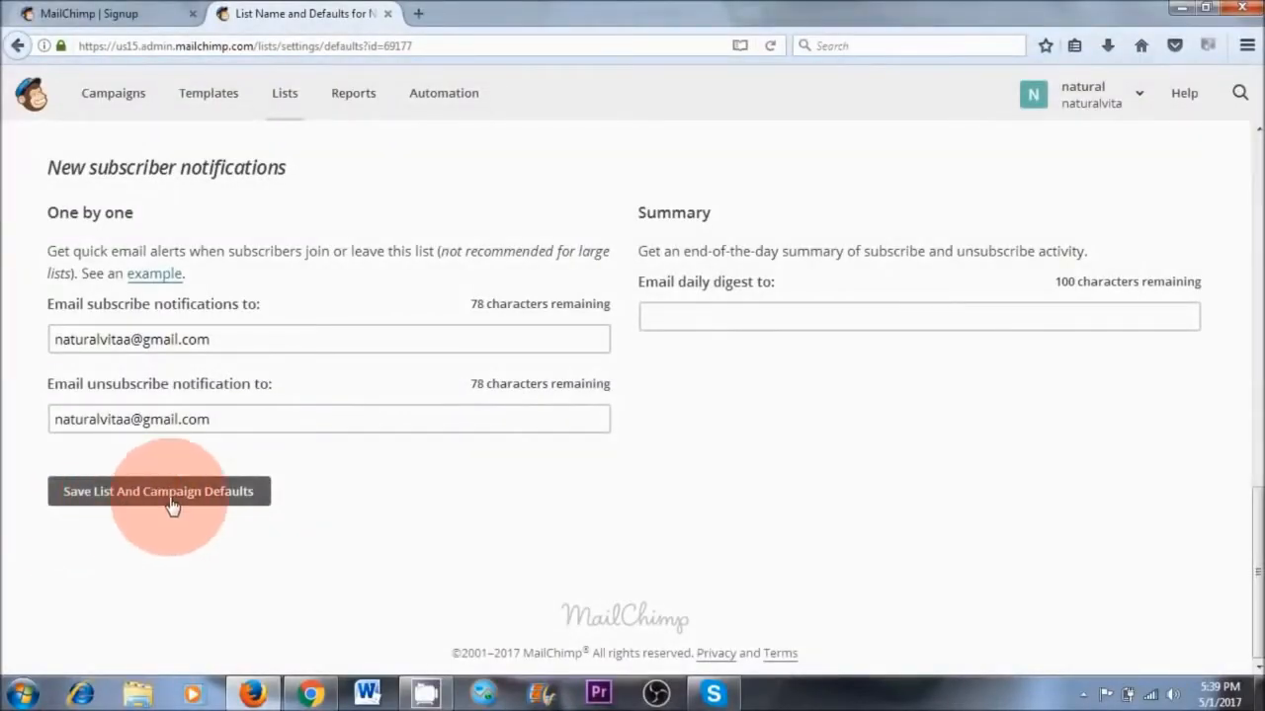
pyautogui.click(165, 499)
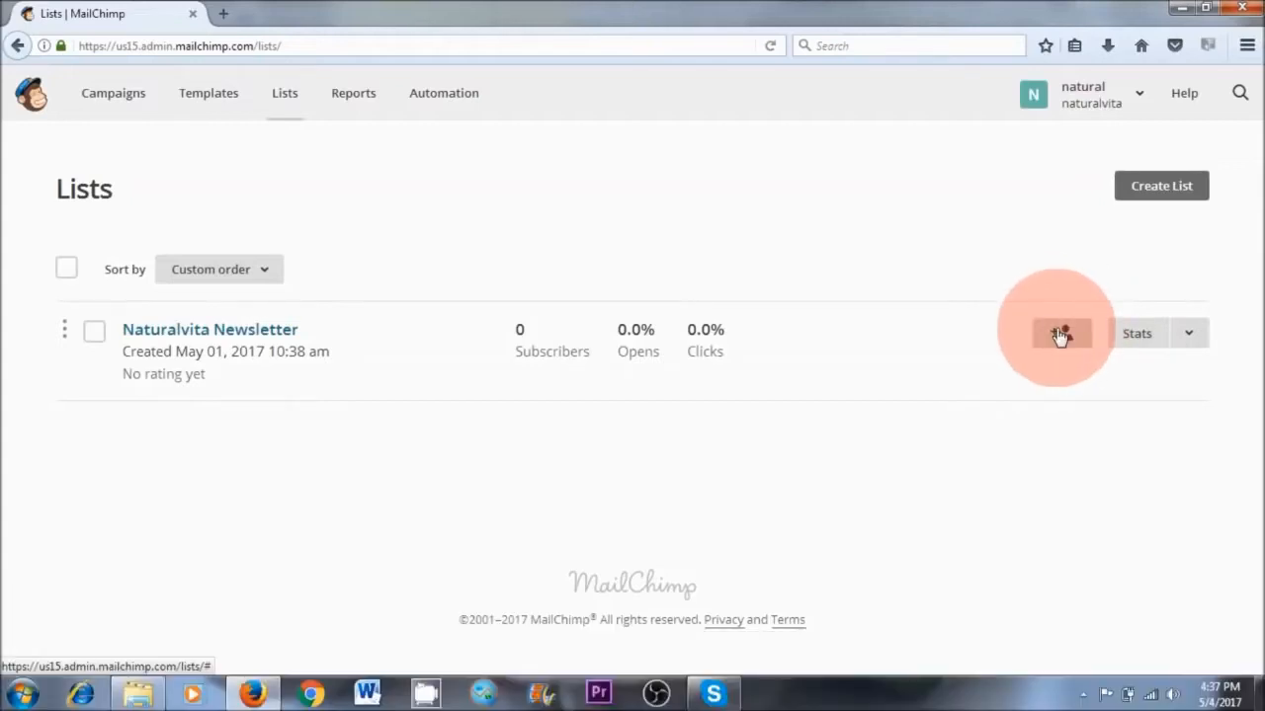
# Add a subscriber to the Naturalvita Newsletter list with their e-mail and name, "I want the recipe book" and permission to email them
pyautogui.click(222, 332)
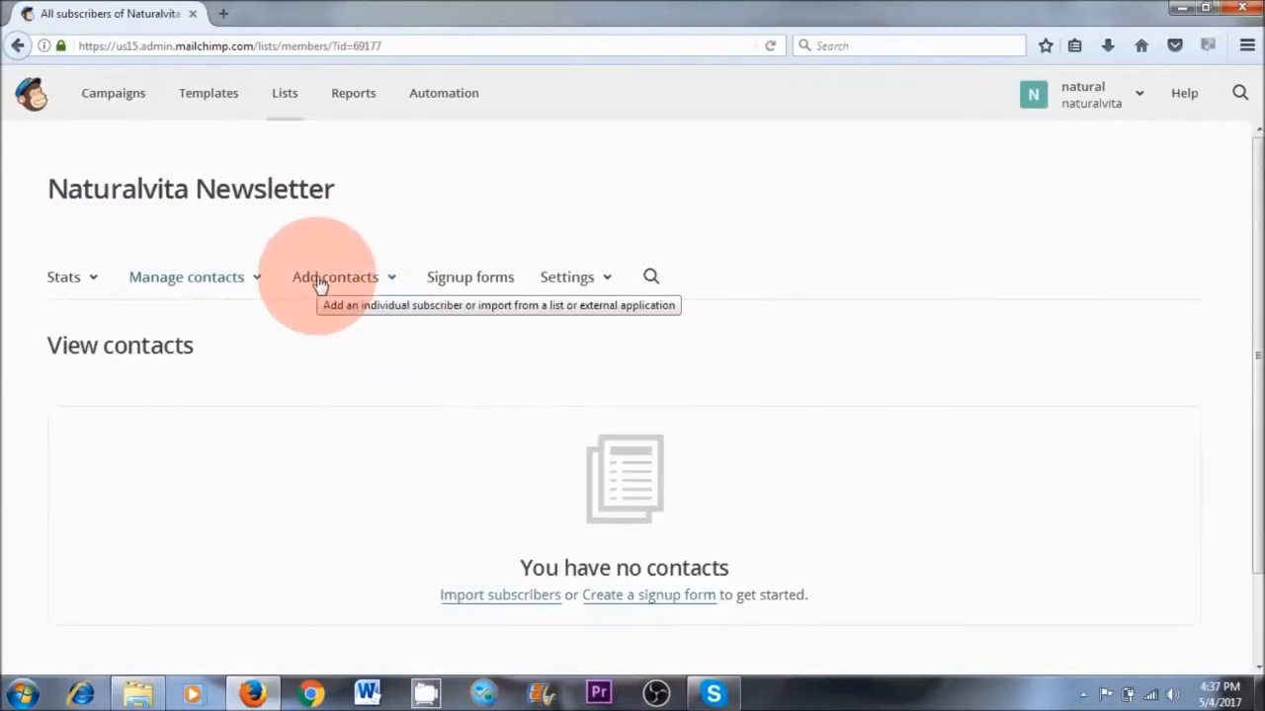
pyautogui.click(345, 280)
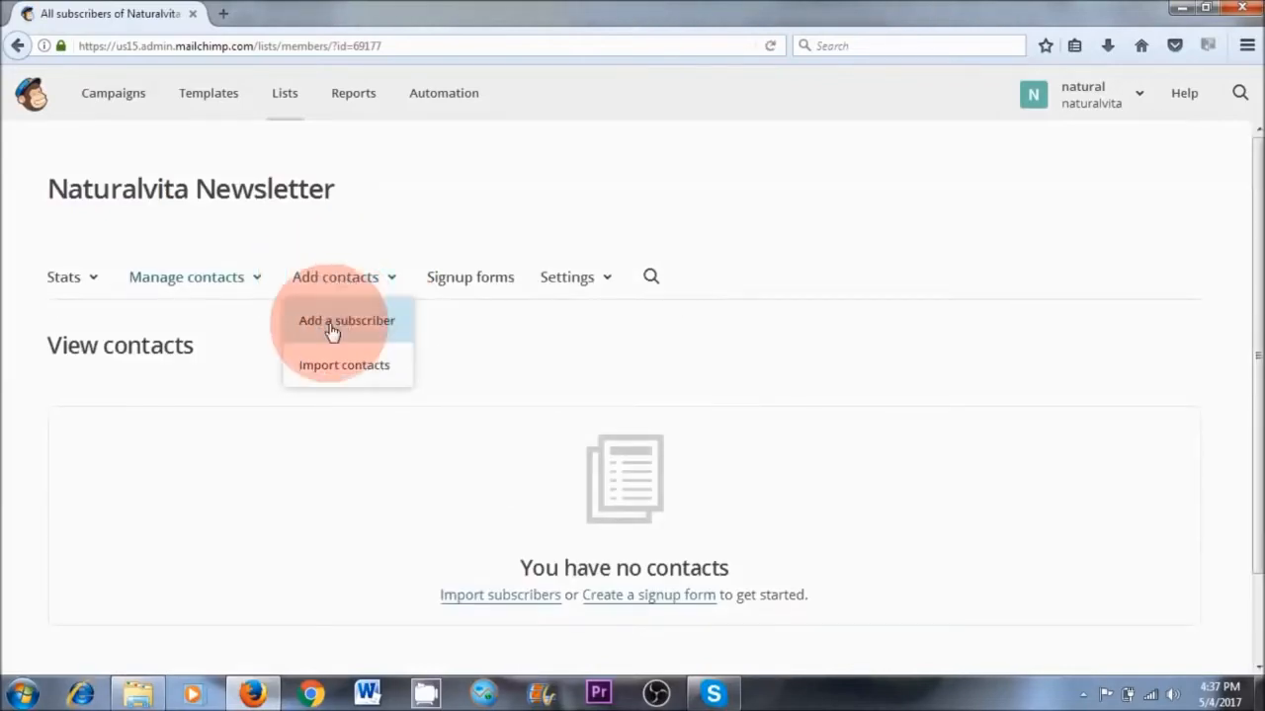
pyautogui.click(348, 328)
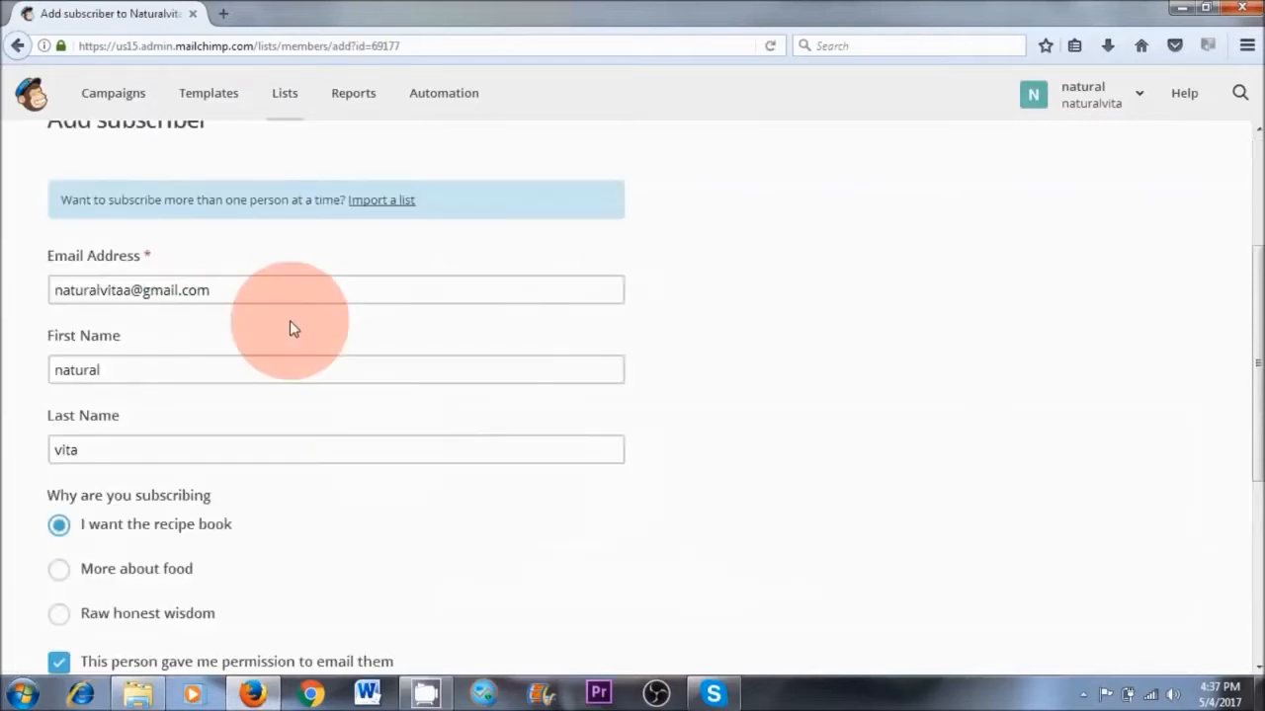
pyautogui.click(125, 345)
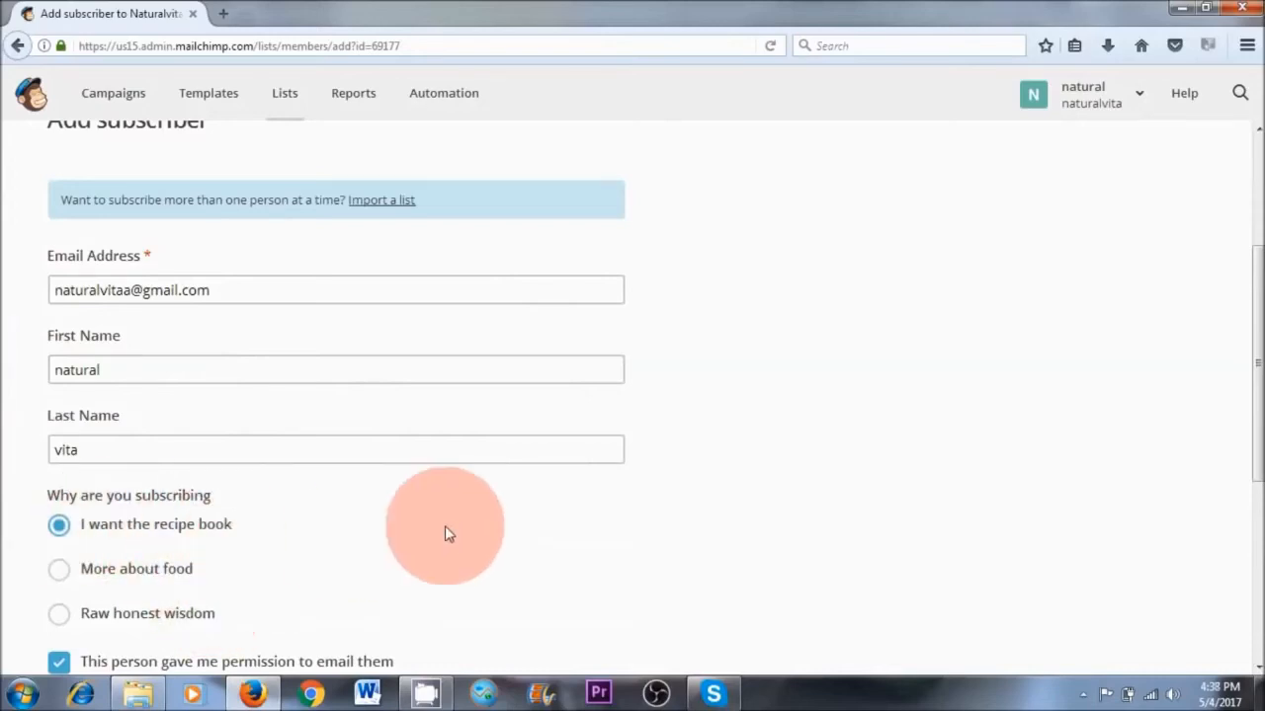
pyautogui.scroll(-2, 444, 533)
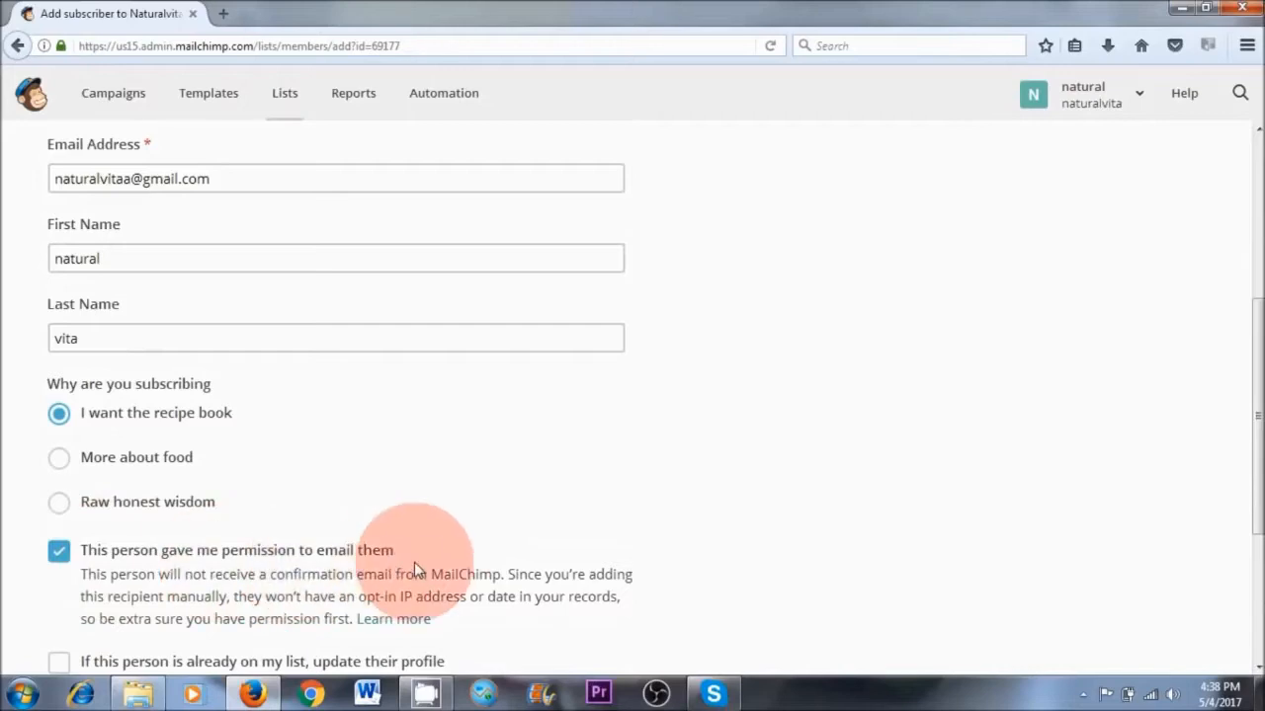
pyautogui.scroll(-3, 414, 562)
pyautogui.click(89, 490)
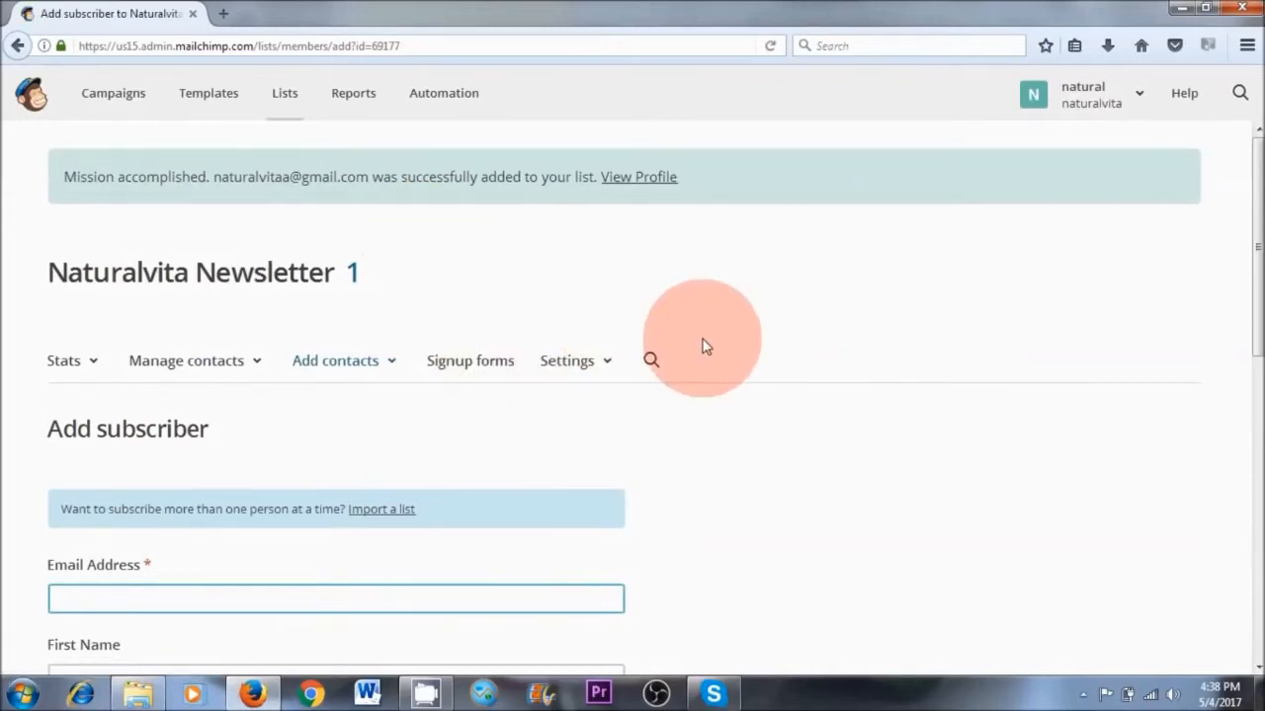
# Open the contact import option, and review the Naturalvita Newsletter list's contacts in the contact table
pyautogui.click(335, 363)
pyautogui.click(335, 454)
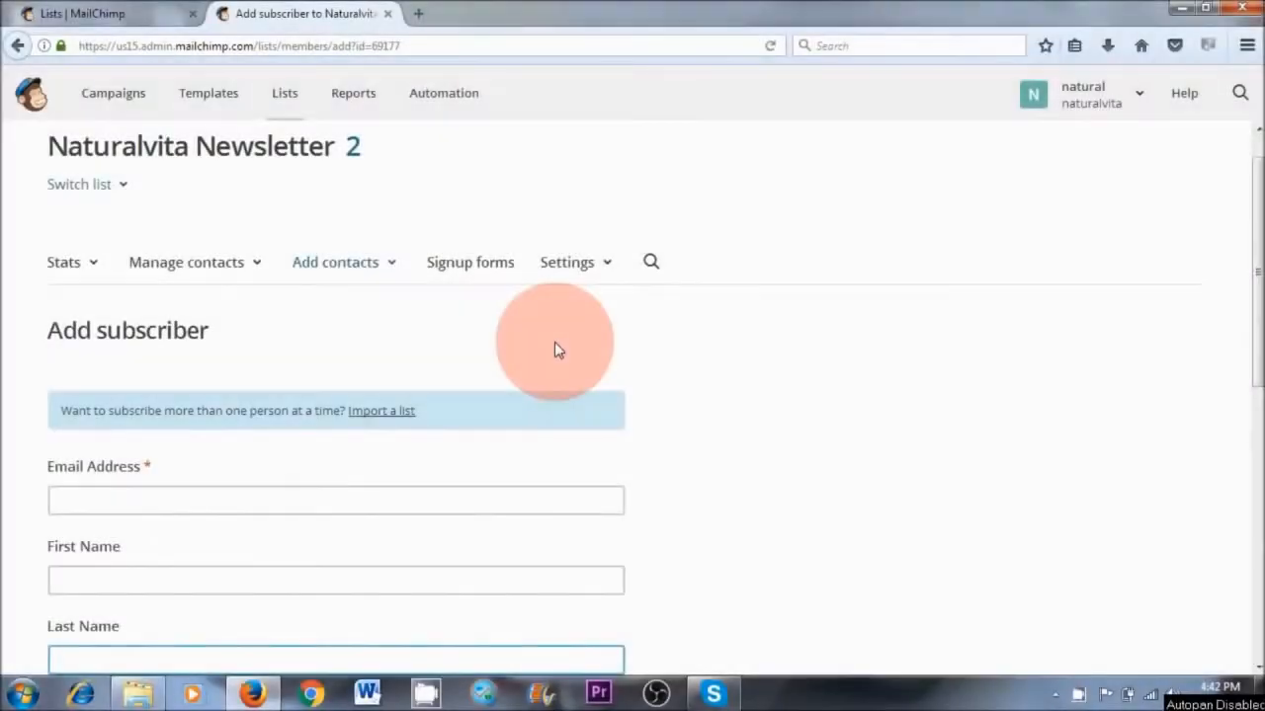
pyautogui.click(191, 275)
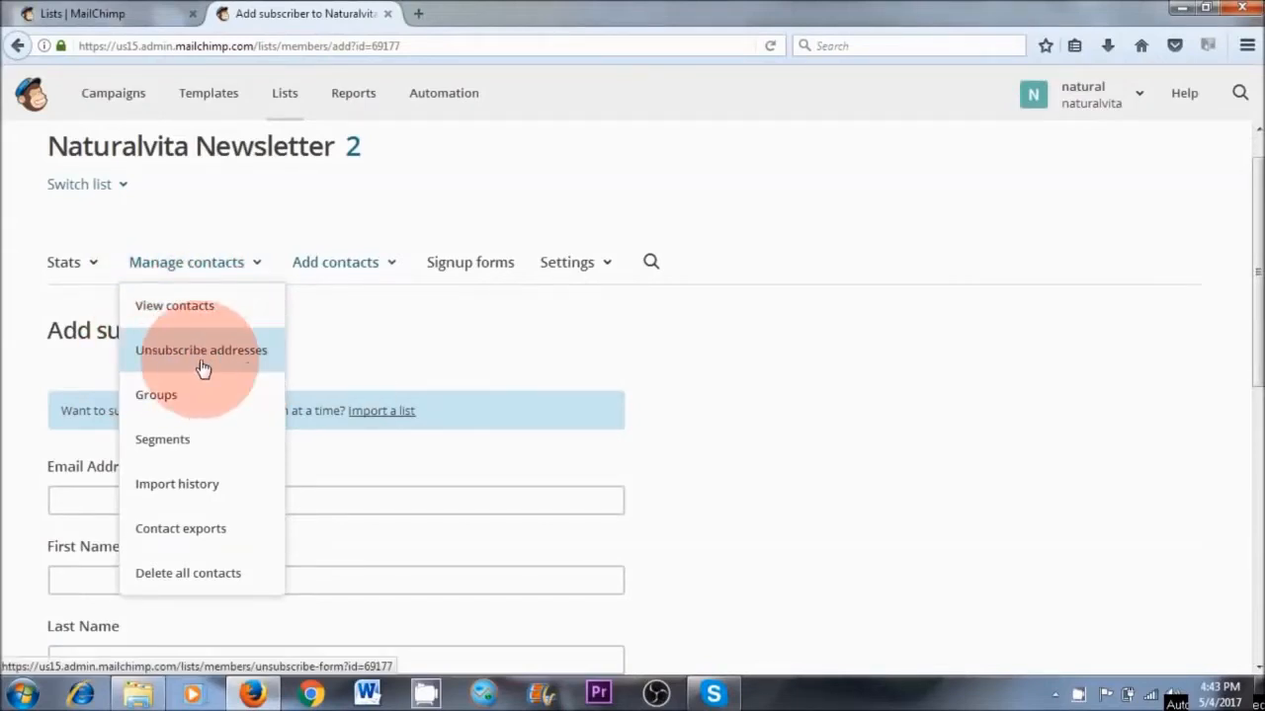
pyautogui.click(183, 314)
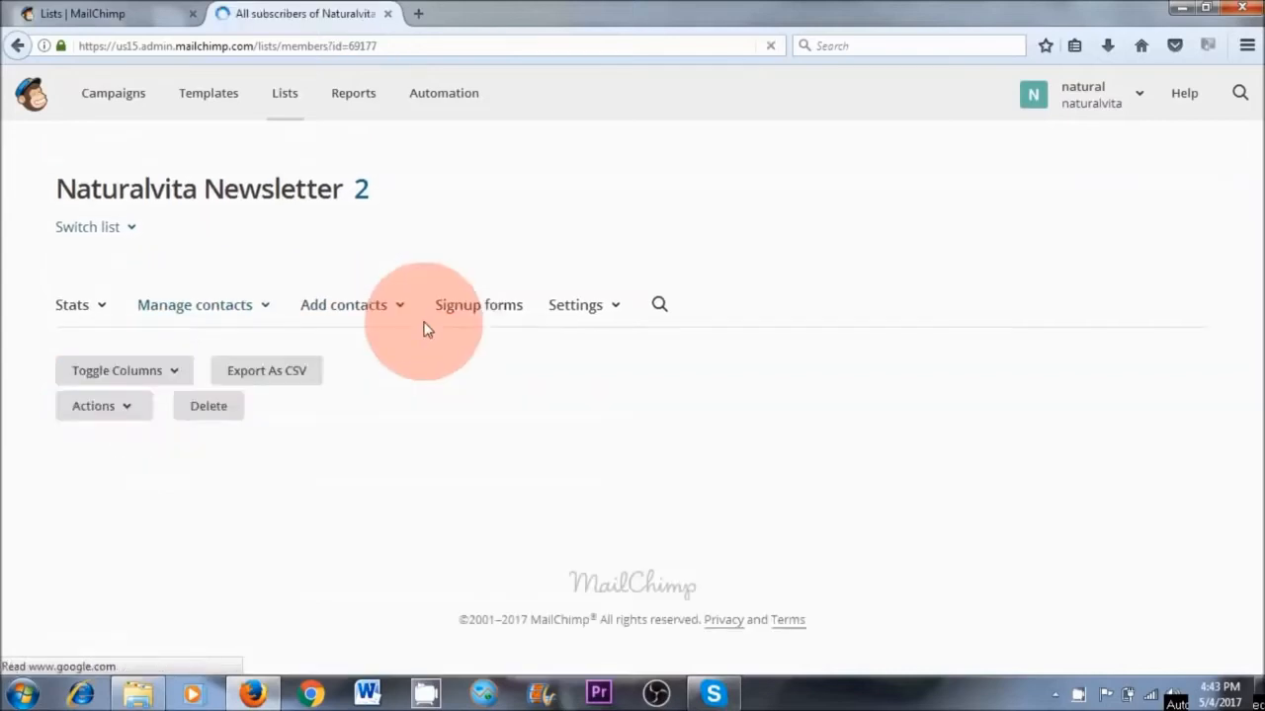
pyautogui.scroll(-2, 297, 385)
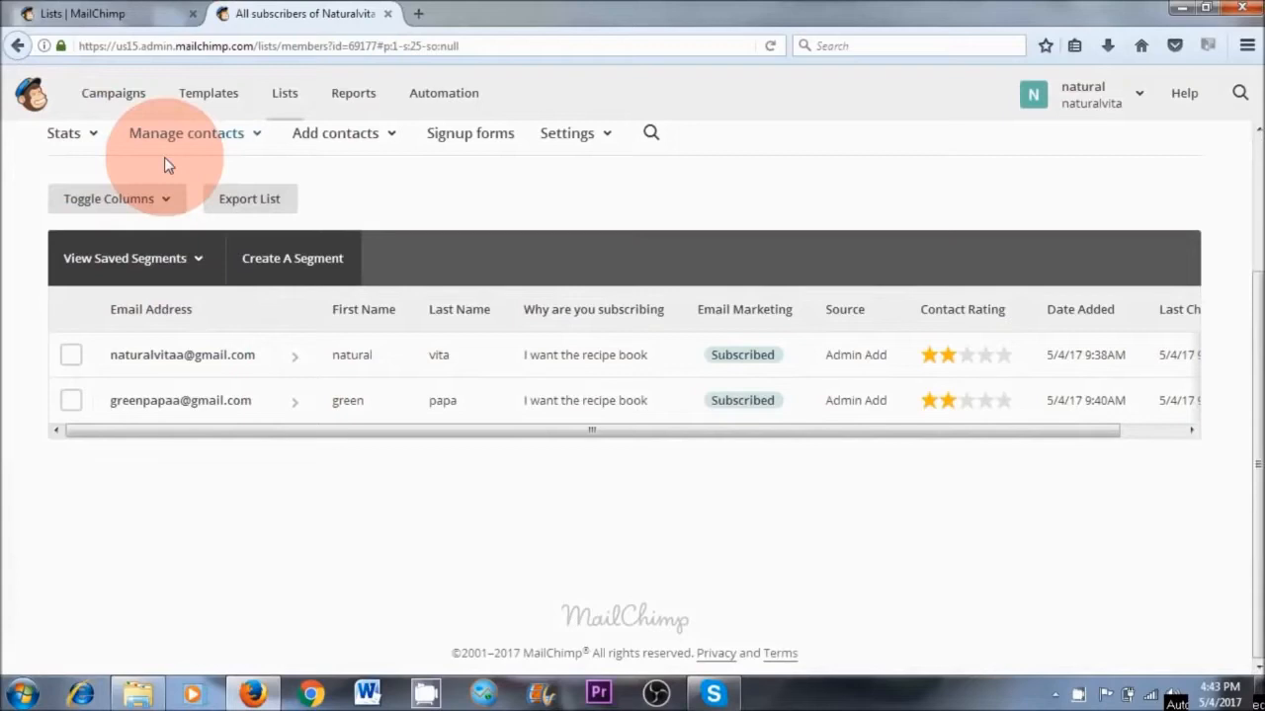
pyautogui.scroll(2, 560, 206)
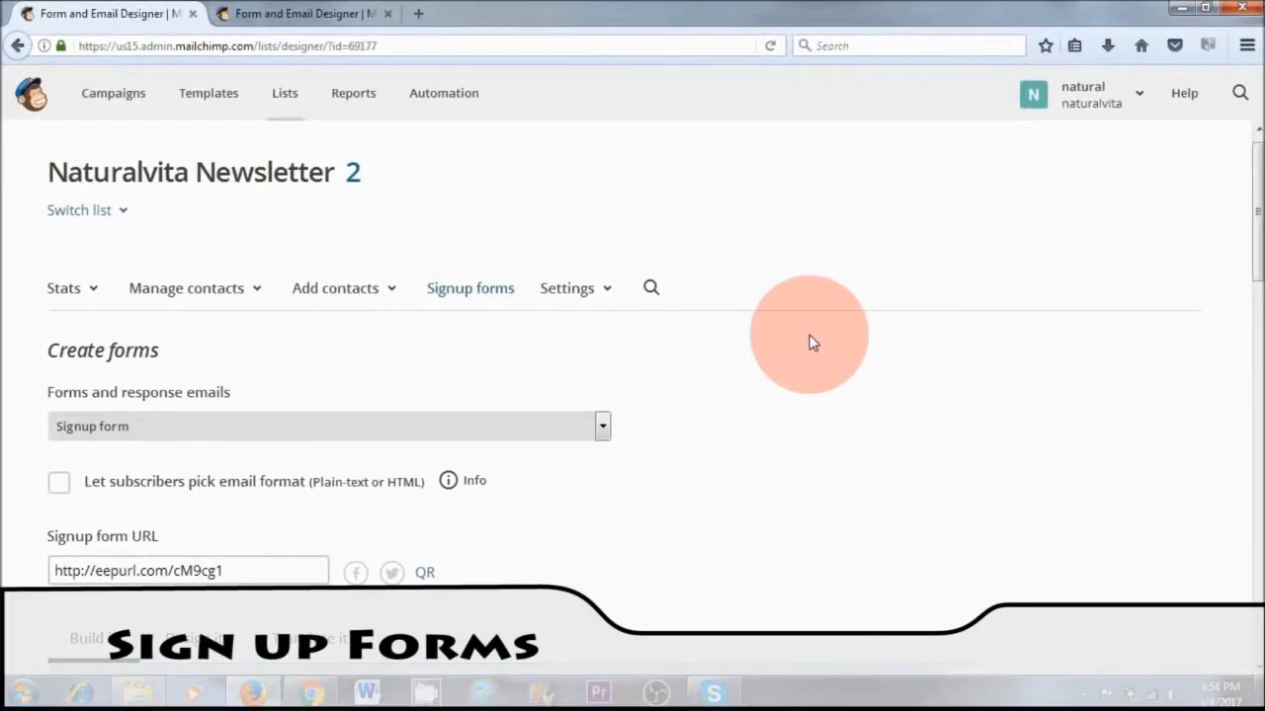
# Examine the Naturalvita Newsletter signup form's image, message, fields and Get Access button, comparing it with the default Naturalvita Newsletter 2 form
pyautogui.scroll(-10, 775, 365)
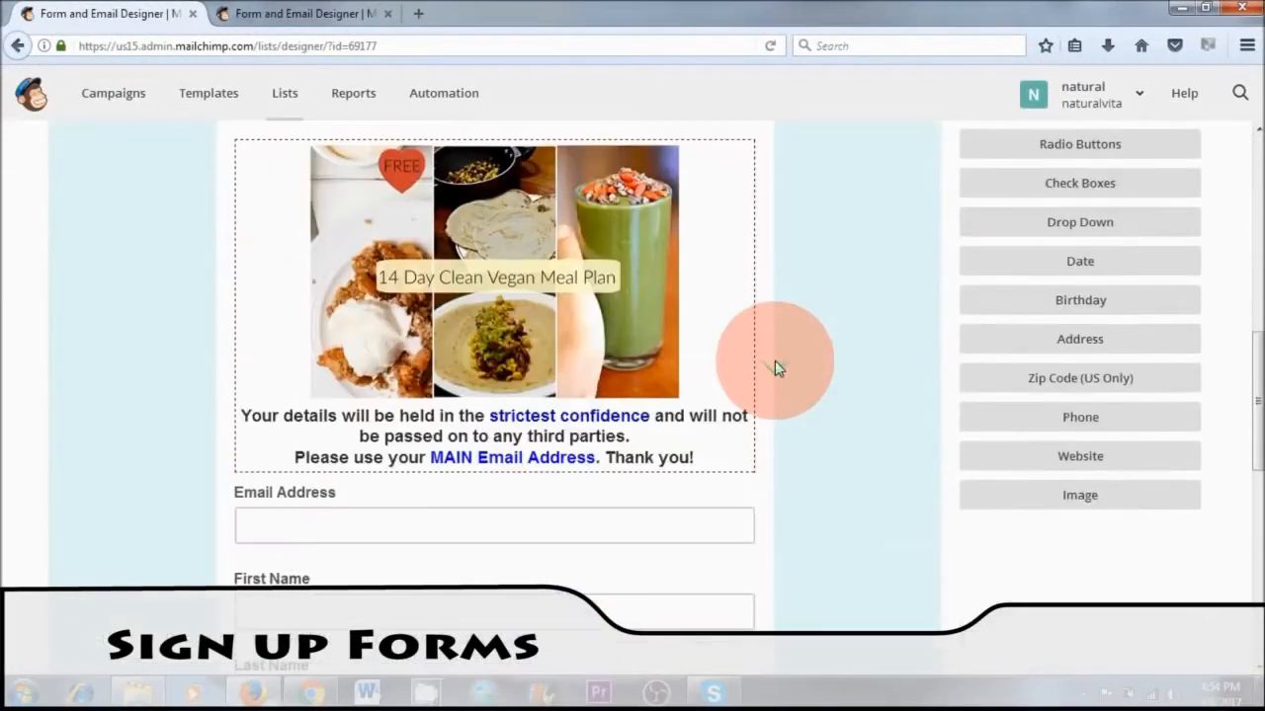
pyautogui.scroll(-5, 775, 366)
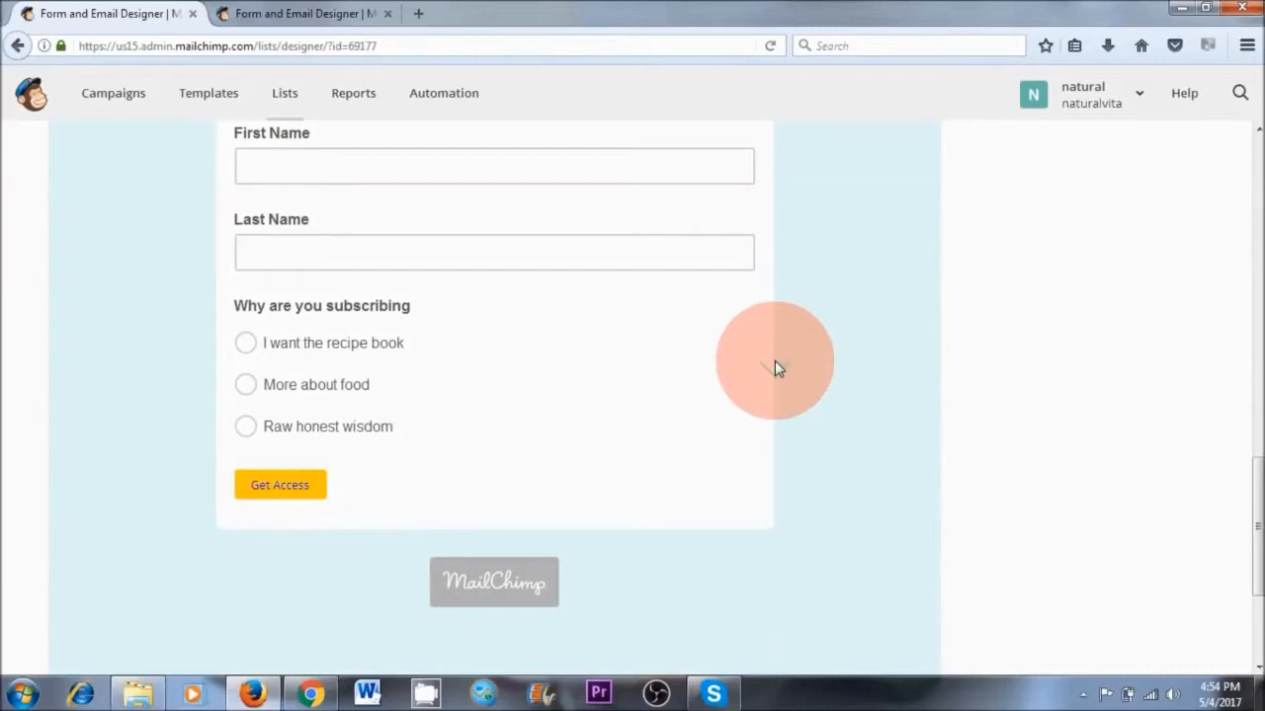
pyautogui.scroll(8, 775, 365)
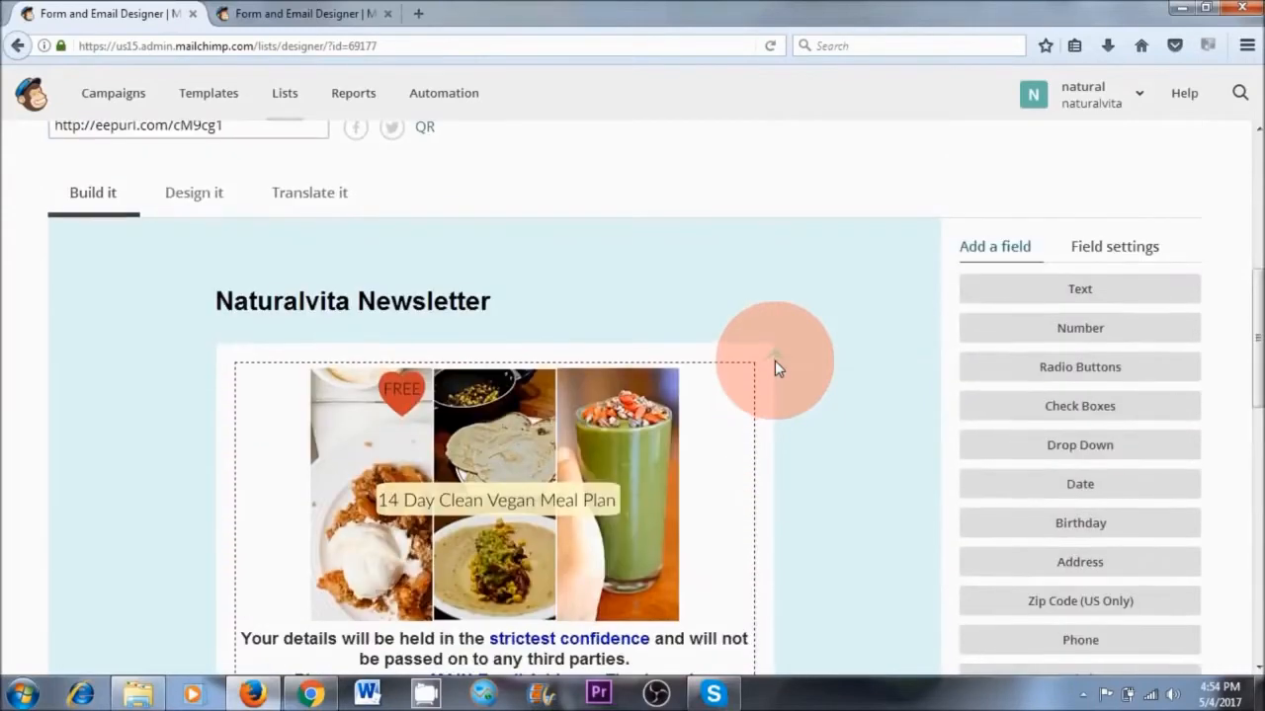
pyautogui.scroll(-2, 777, 368)
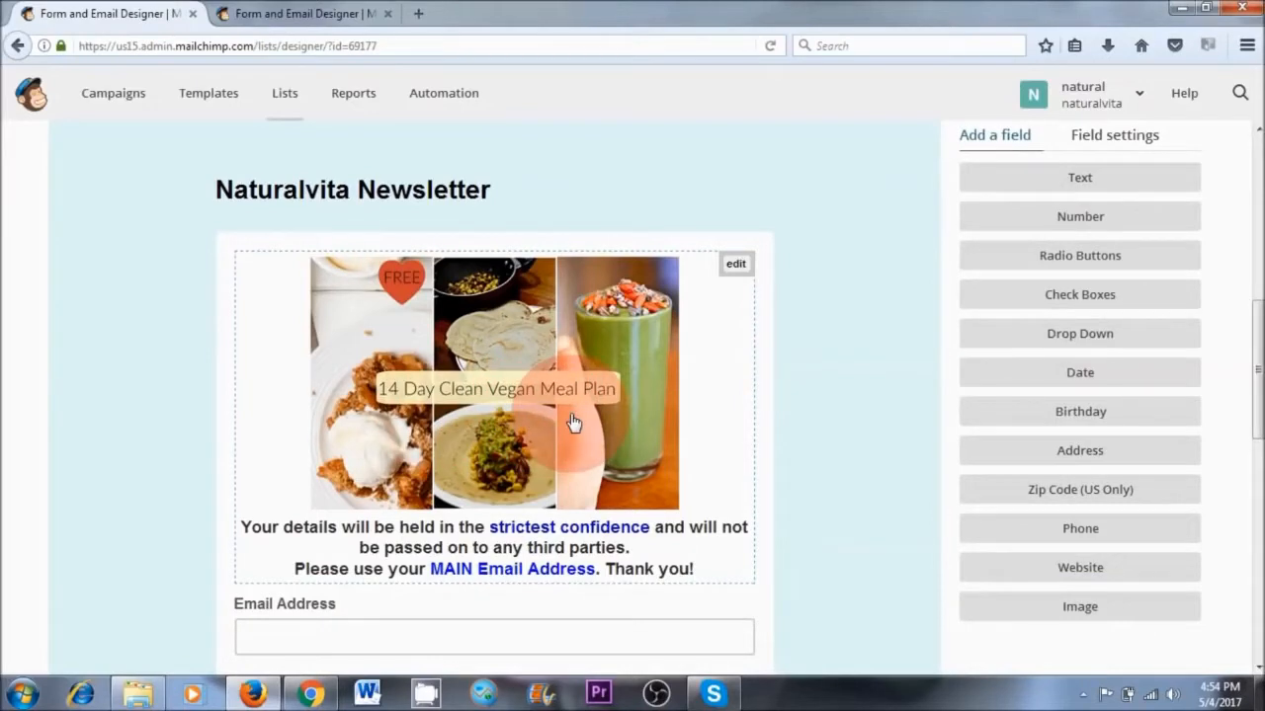
pyautogui.scroll(-2, 553, 427)
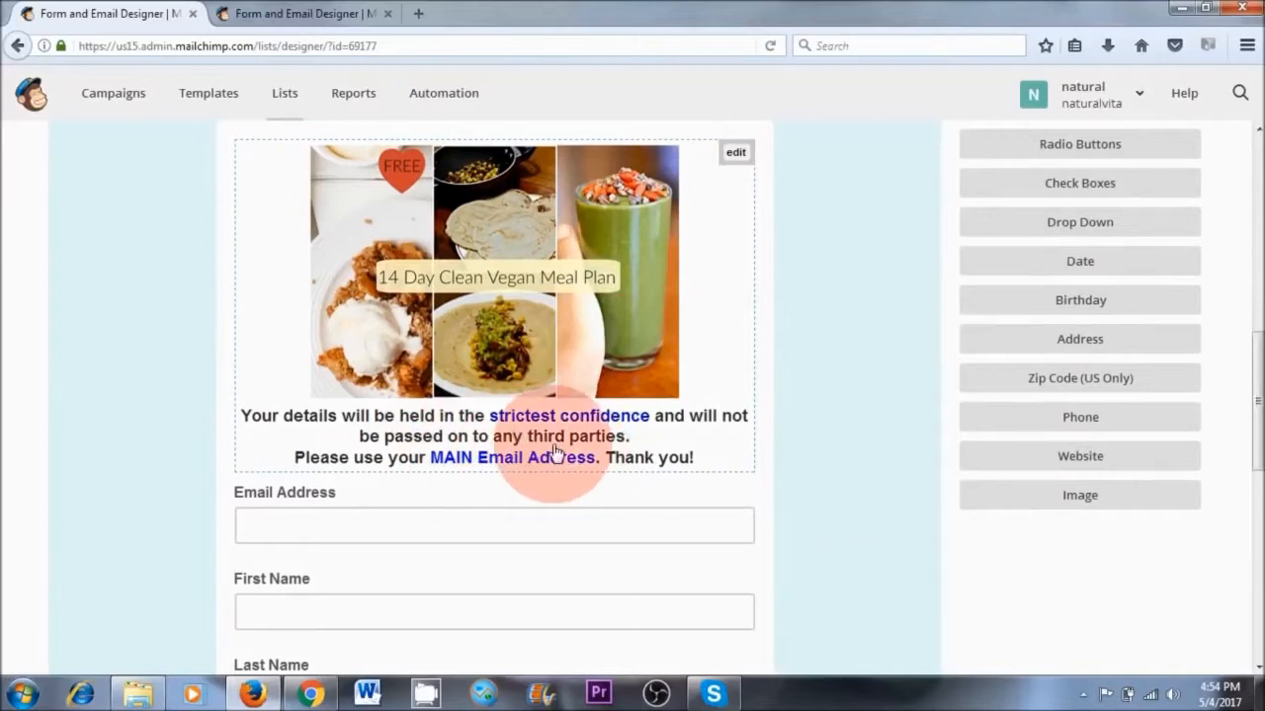
pyautogui.hotkey('ctrl', 'Tab')
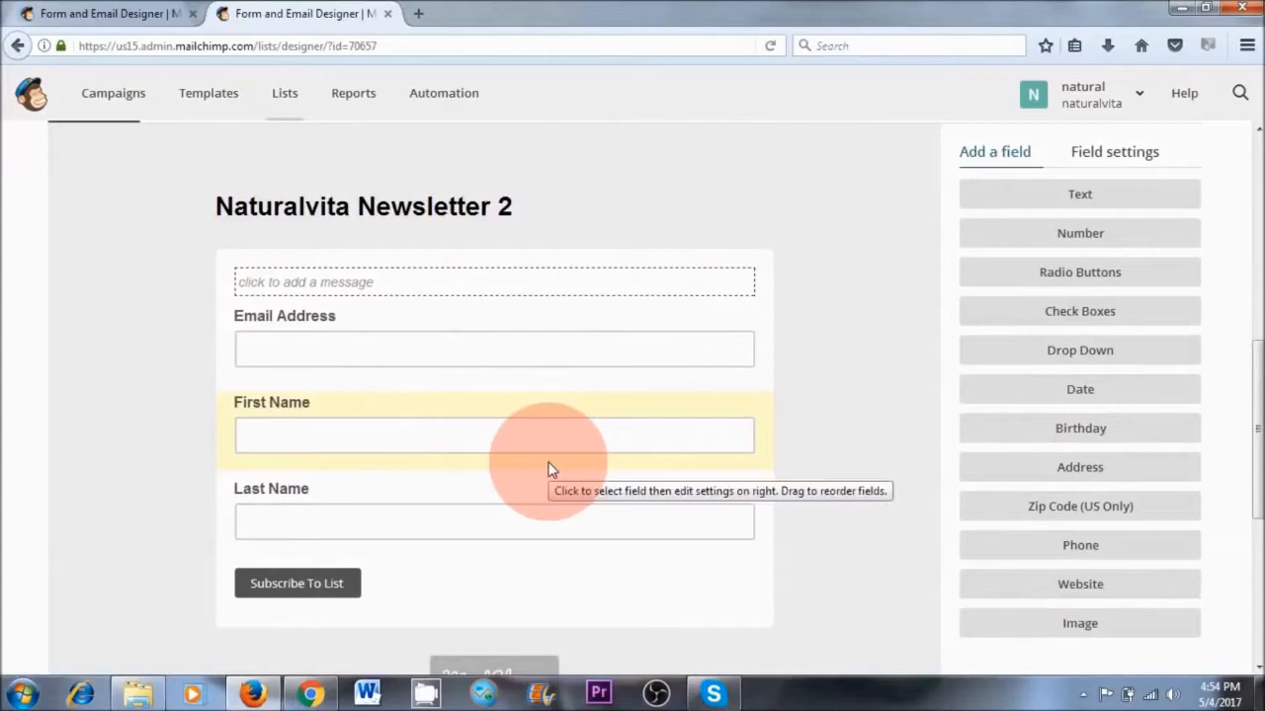
pyautogui.click(123, 15)
pyautogui.scroll(-5, 660, 395)
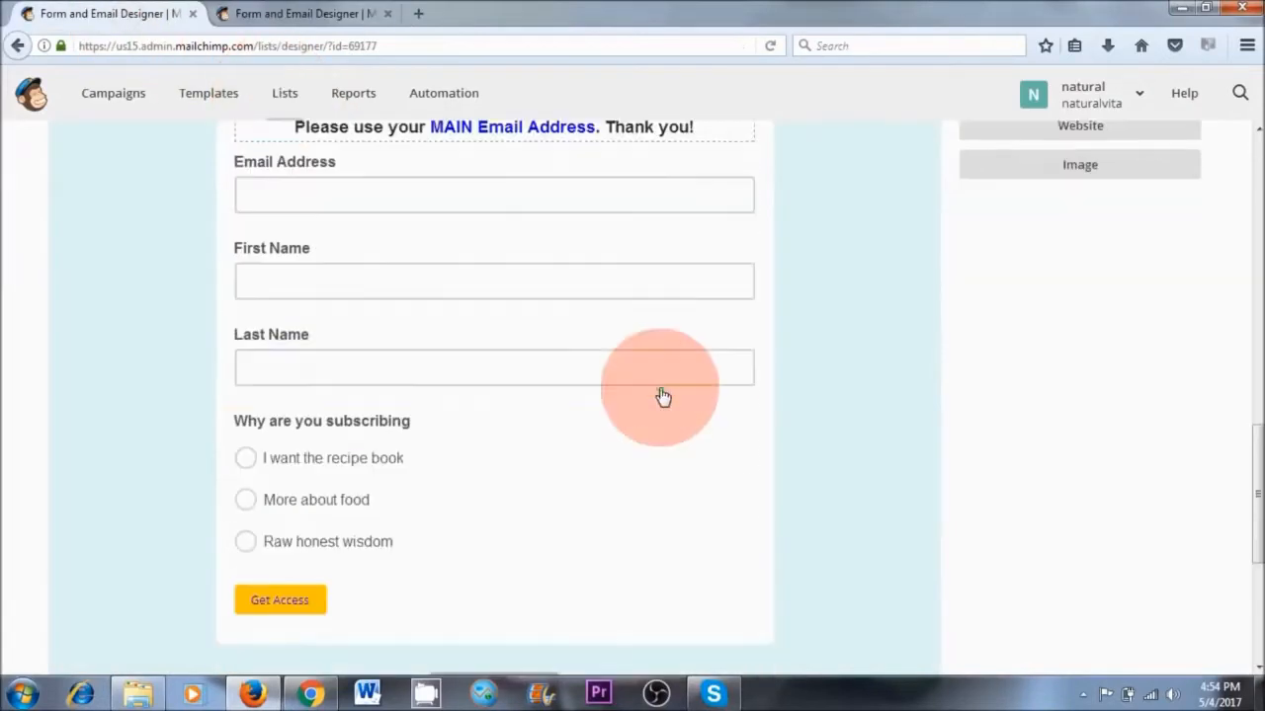
pyautogui.scroll(-2, 660, 415)
pyautogui.scroll(3, 610, 305)
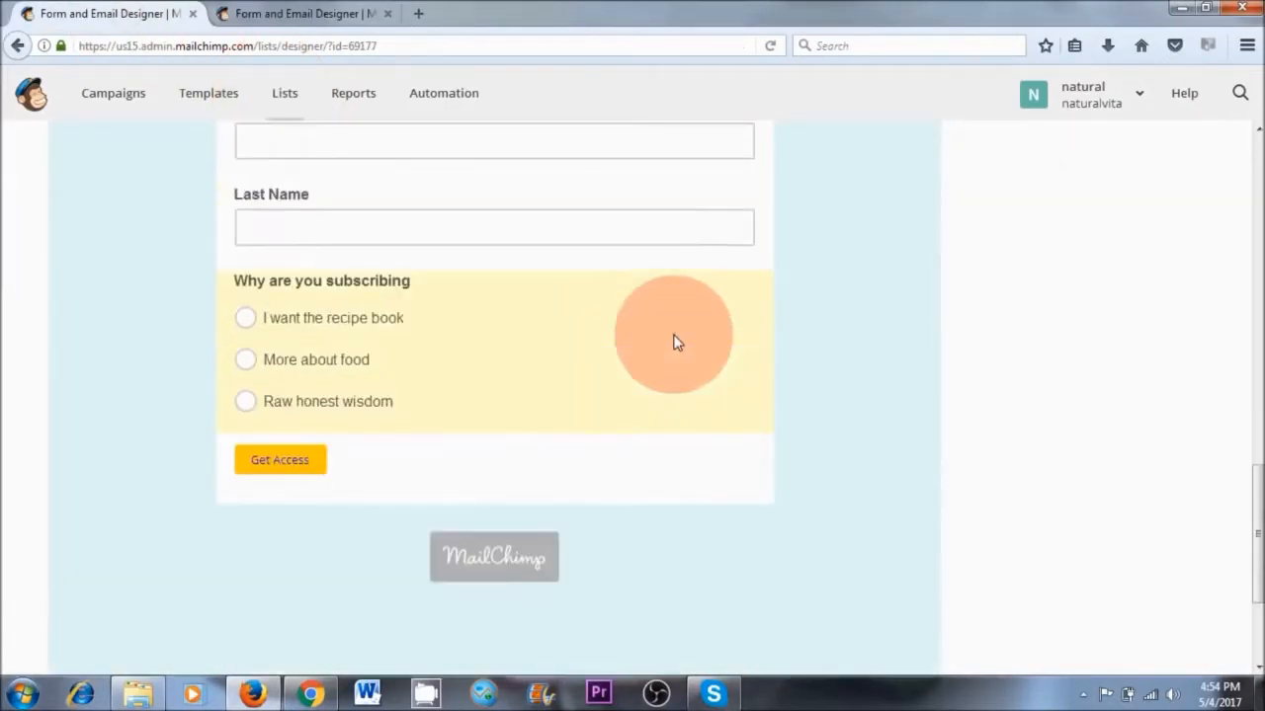
pyautogui.scroll(4, 679, 357)
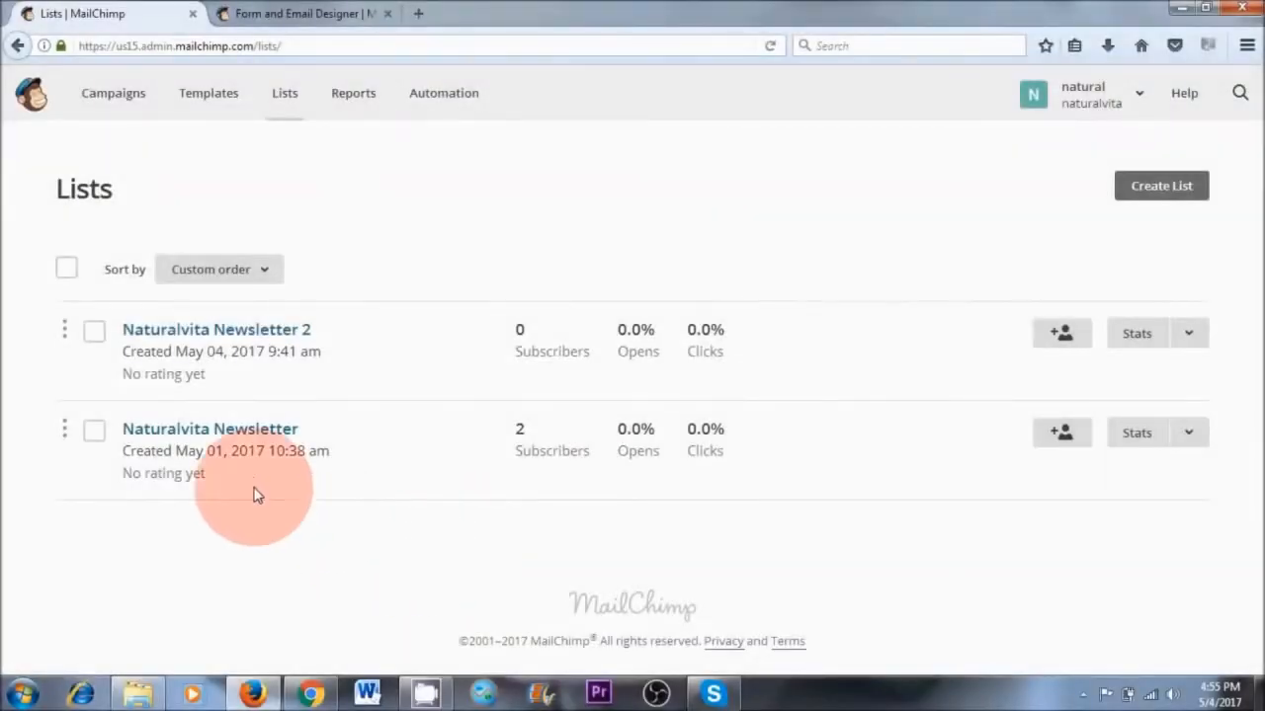
# Open the general forms designer for the Naturalvita Newsletter list's signup forms
pyautogui.click(220, 445)
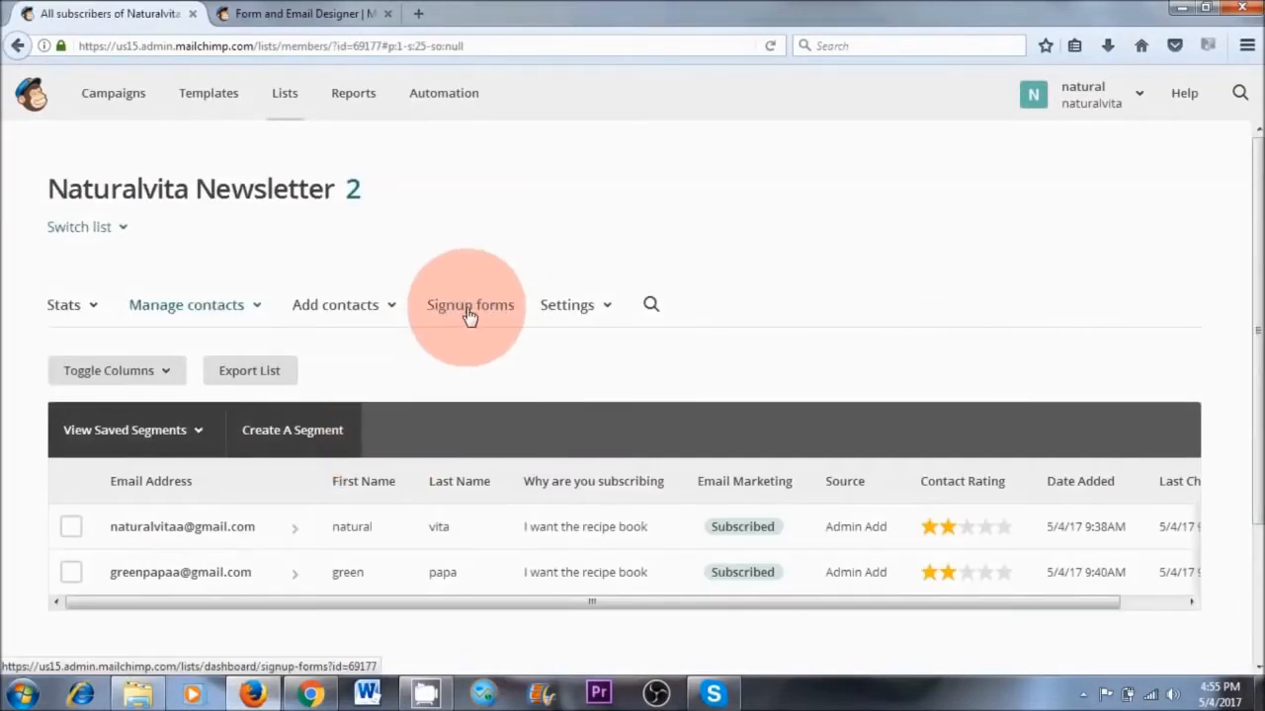
pyautogui.click(471, 313)
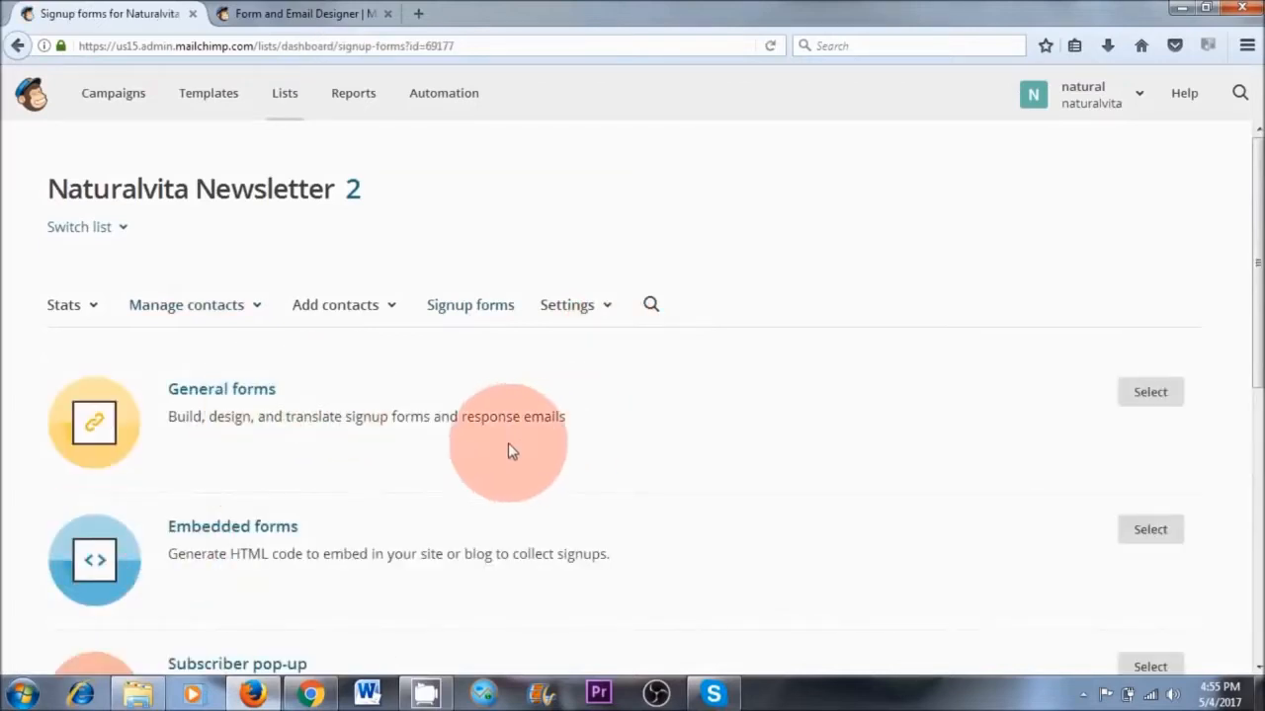
pyautogui.click(217, 391)
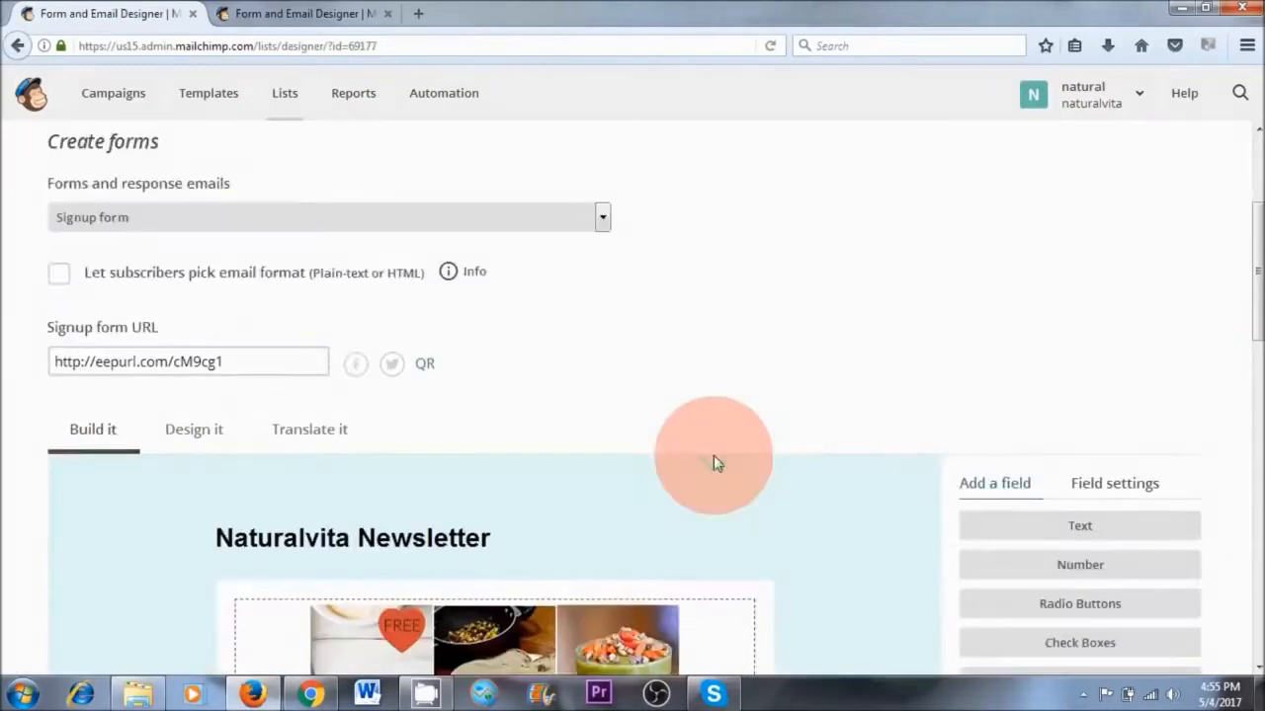
# Remove the Naturalvita Newsletter title header above the signup form's meal plan image
pyautogui.scroll(-3, 712, 461)
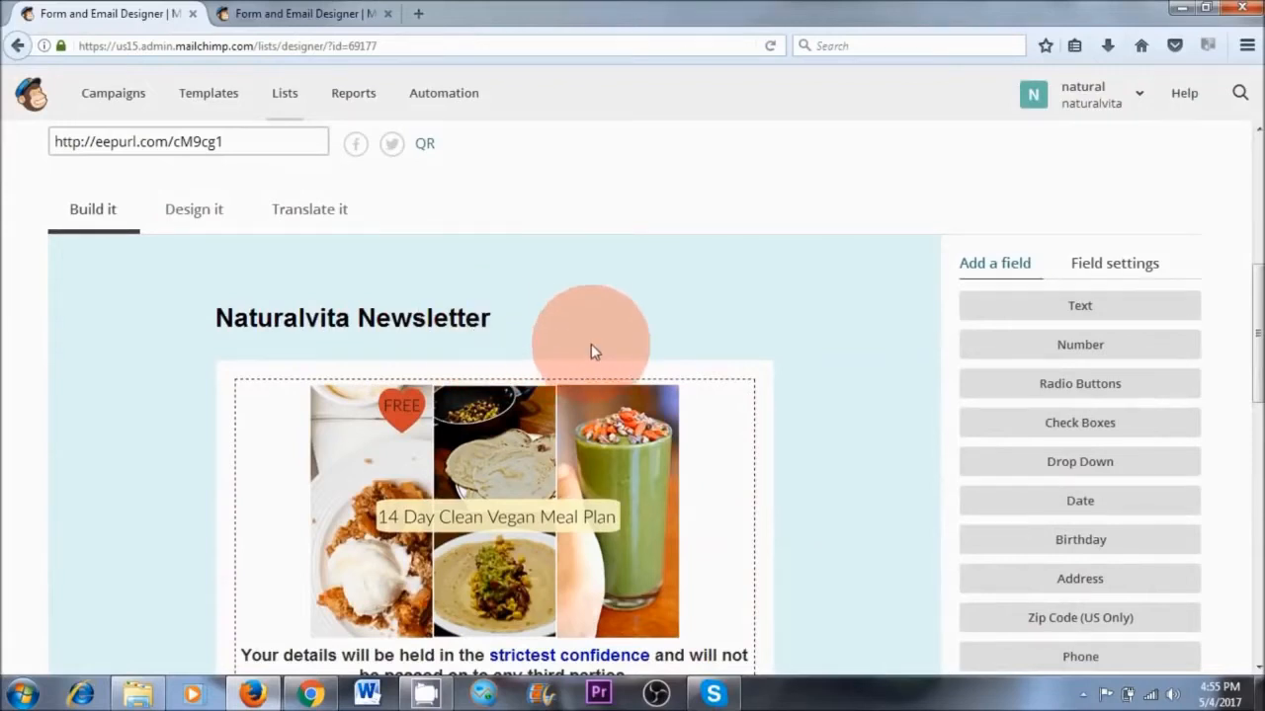
pyautogui.moveTo(465, 322)
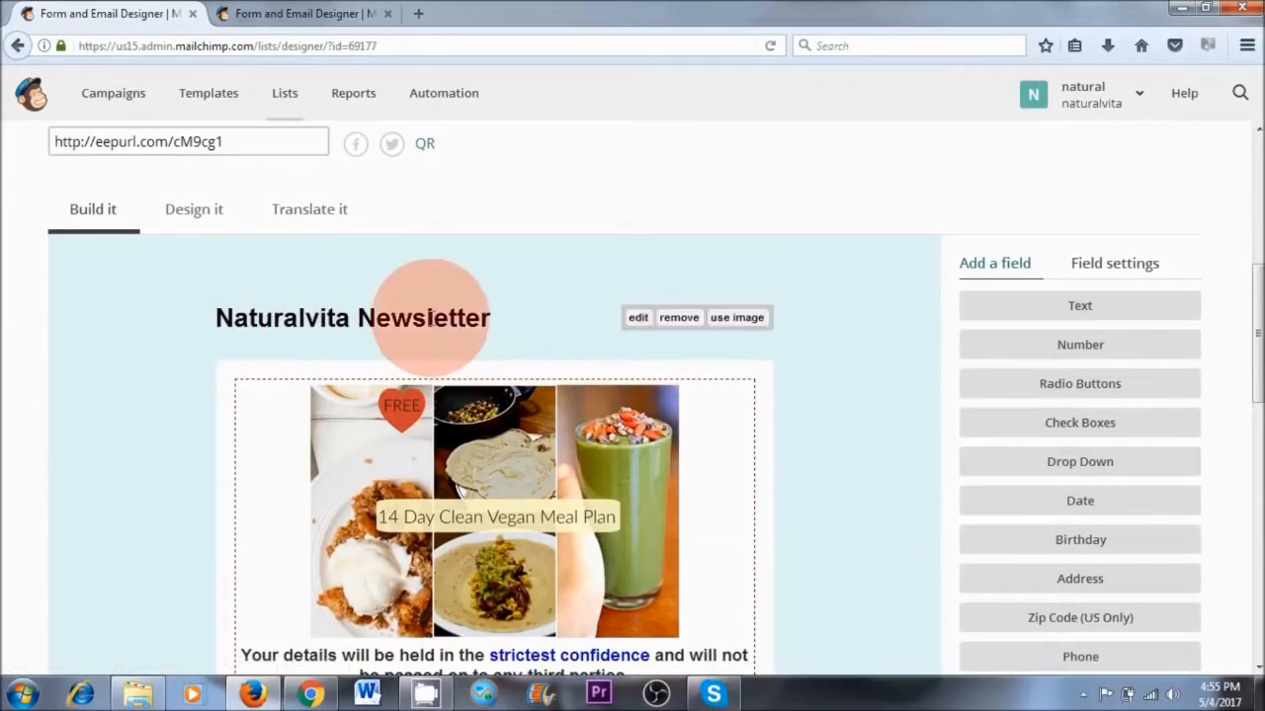
pyautogui.click(671, 329)
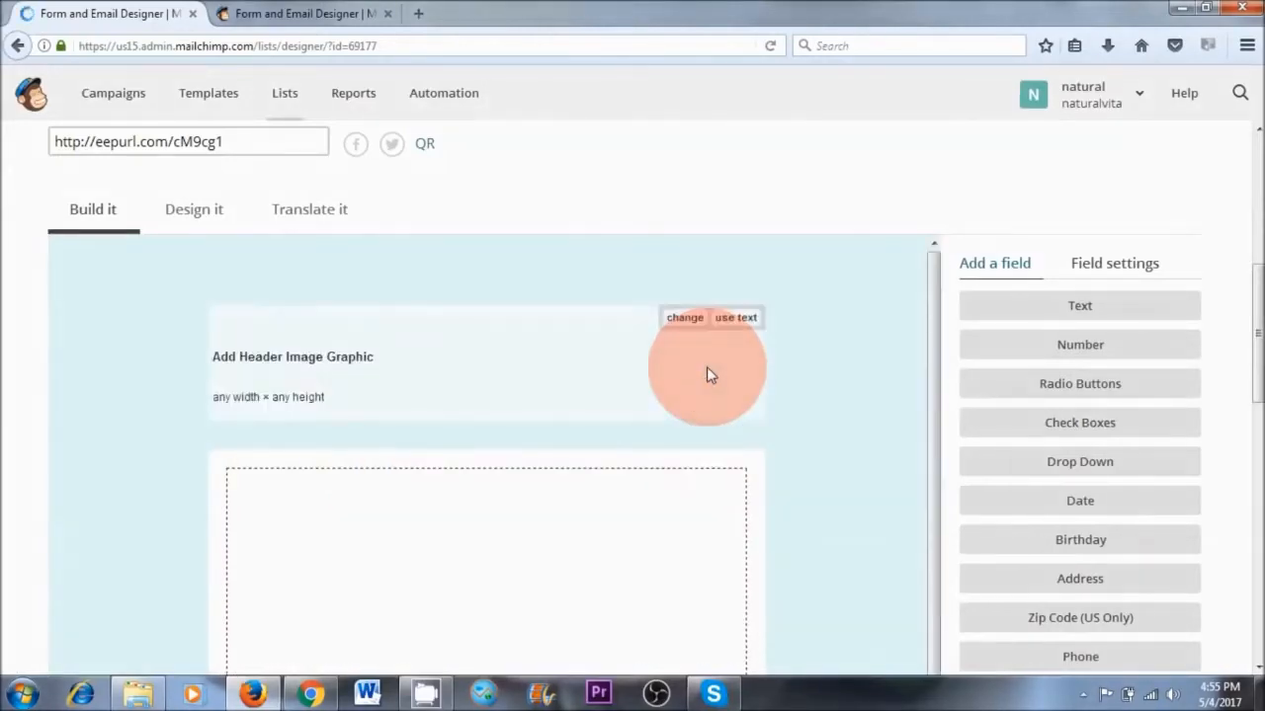
# Open the signup form's message block for editing and upload the image "natural vita only hq" from the New LOGOS UPDATED folder
pyautogui.scroll(-3, 745, 453)
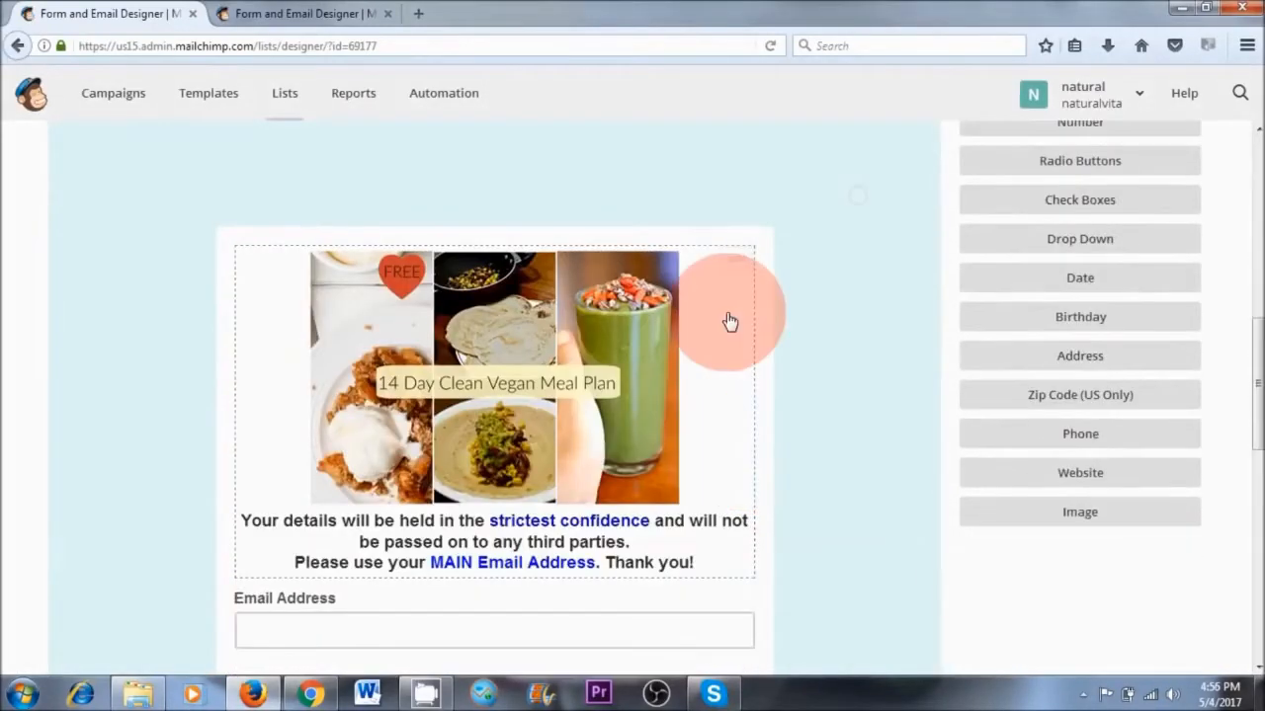
pyautogui.moveTo(545, 336)
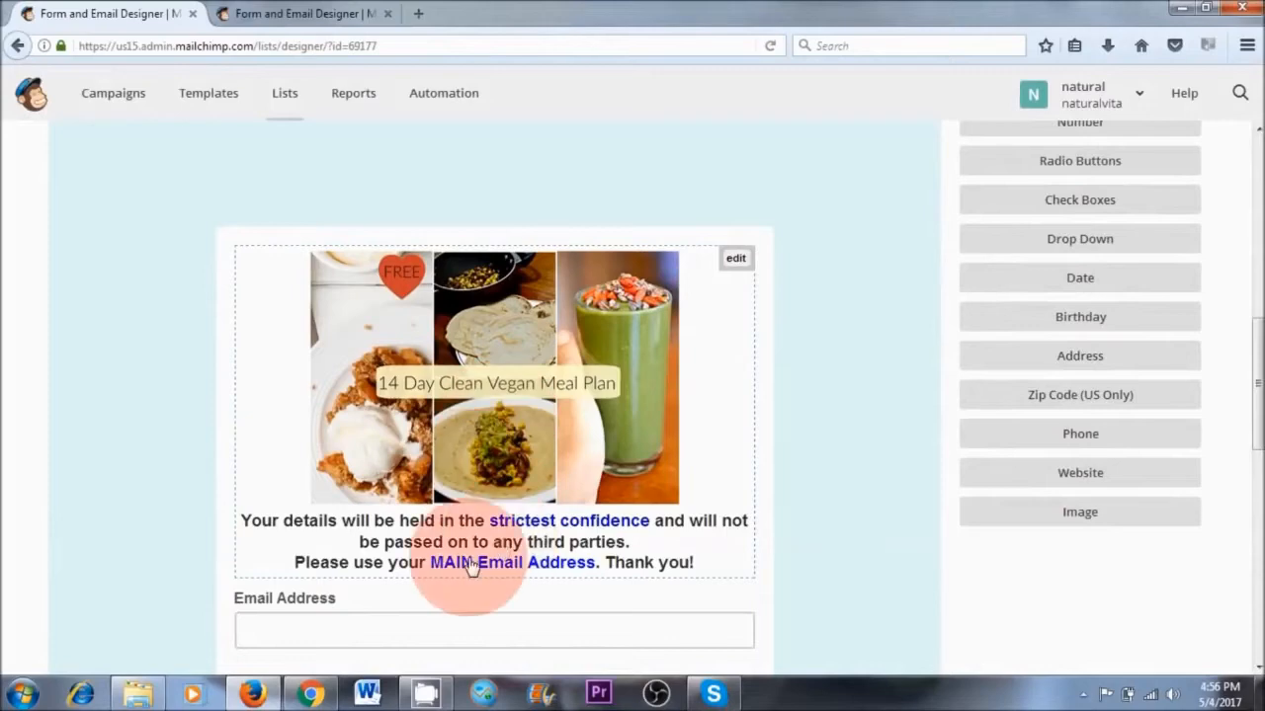
pyautogui.click(736, 261)
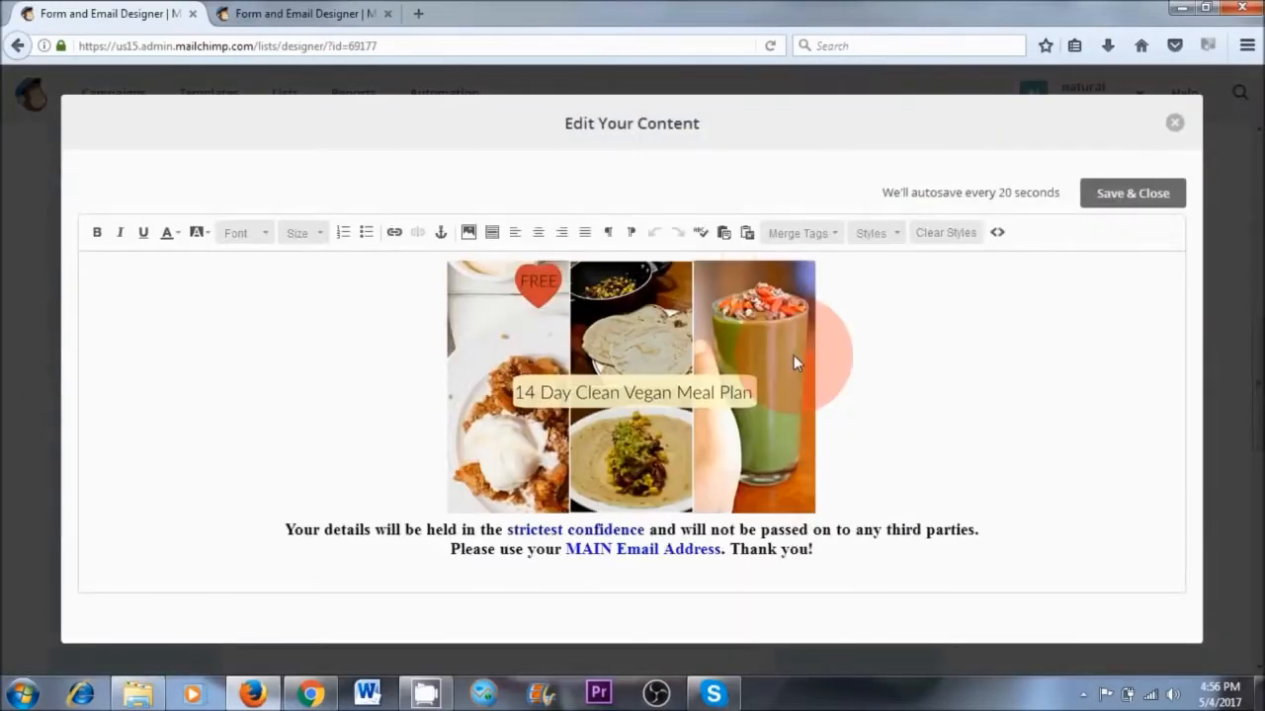
pyautogui.click(468, 234)
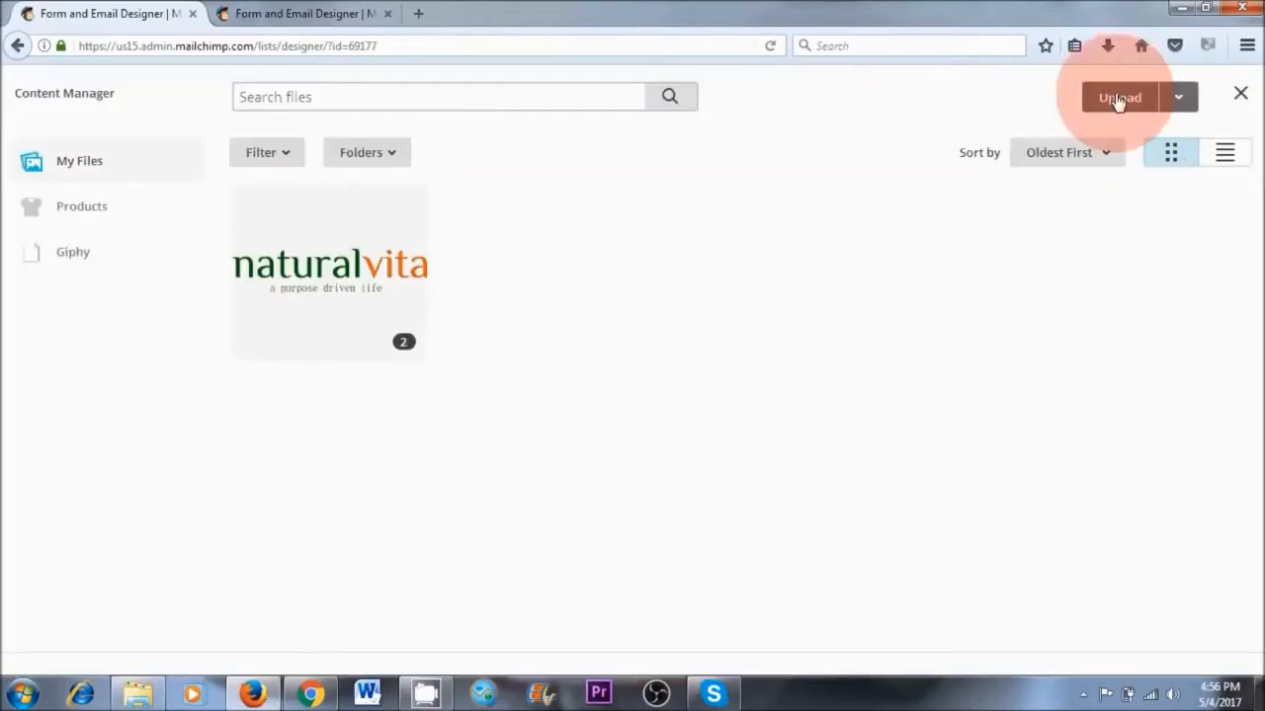
pyautogui.click(1118, 100)
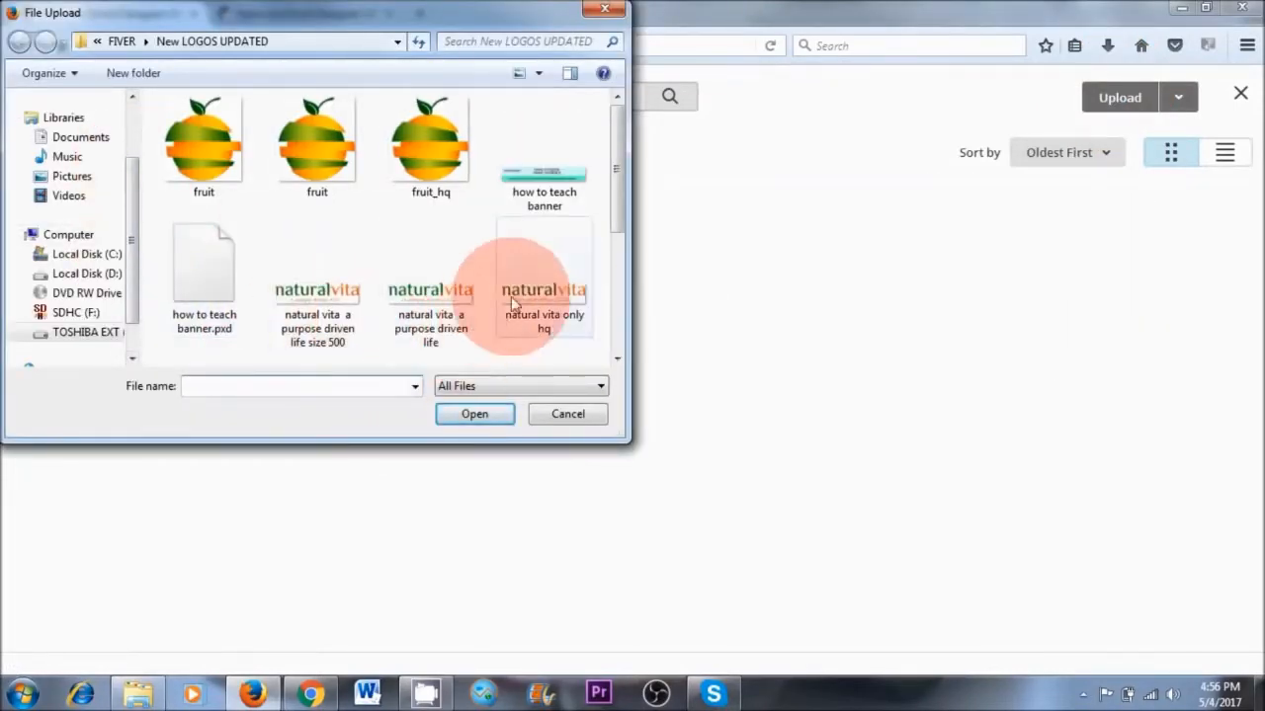
pyautogui.click(560, 308)
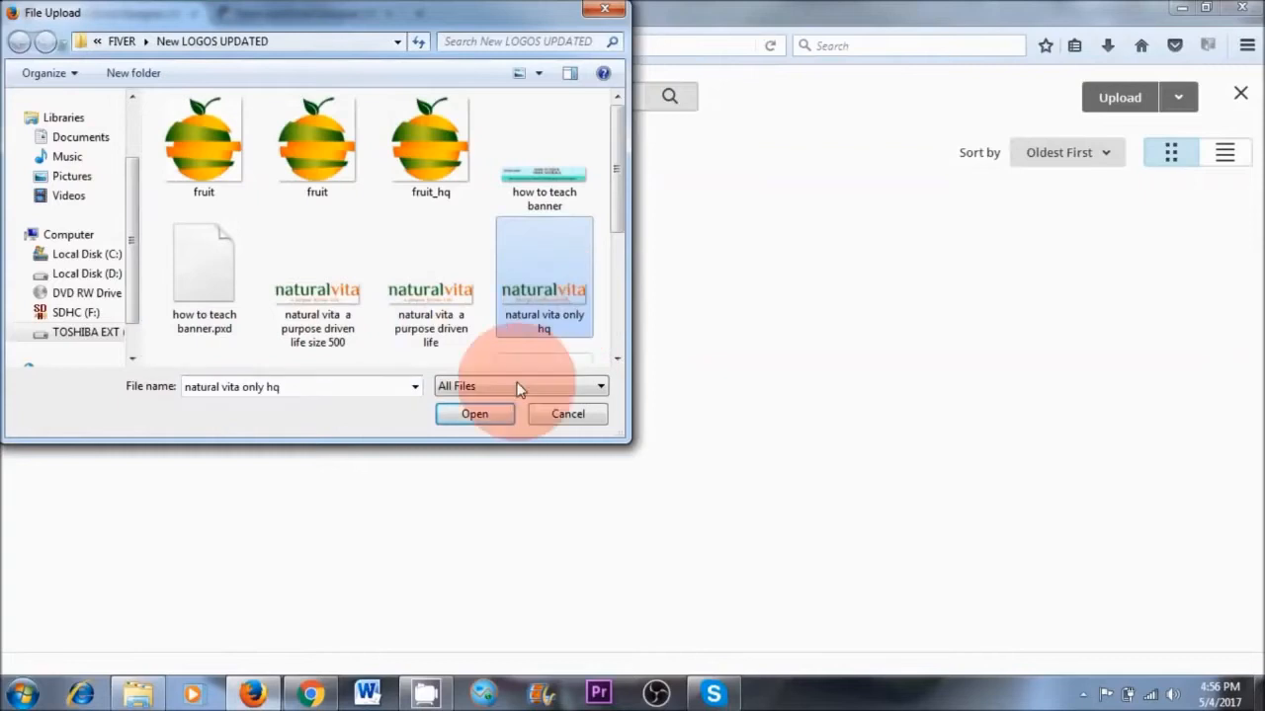
pyautogui.click(474, 416)
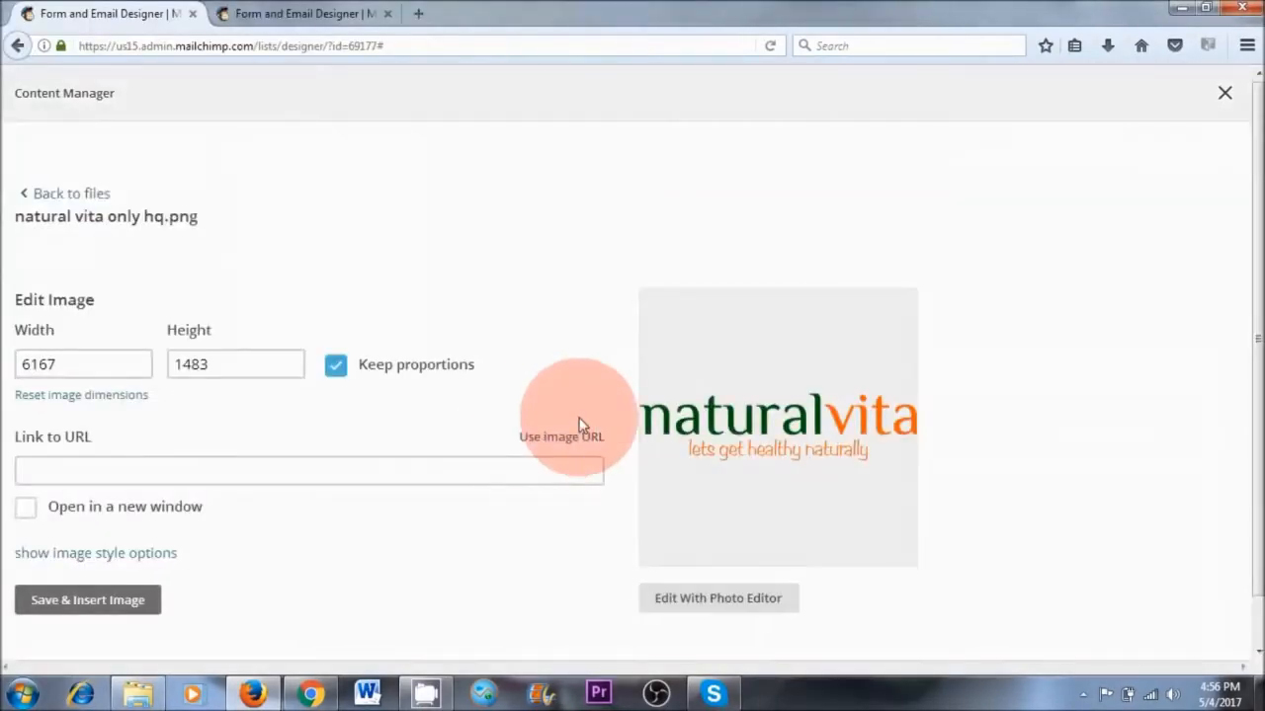
# Review the uploaded logo's width and height settings and close the Content Manager without inserting the image
pyautogui.doubleClick(61, 364)
pyautogui.doubleClick(212, 361)
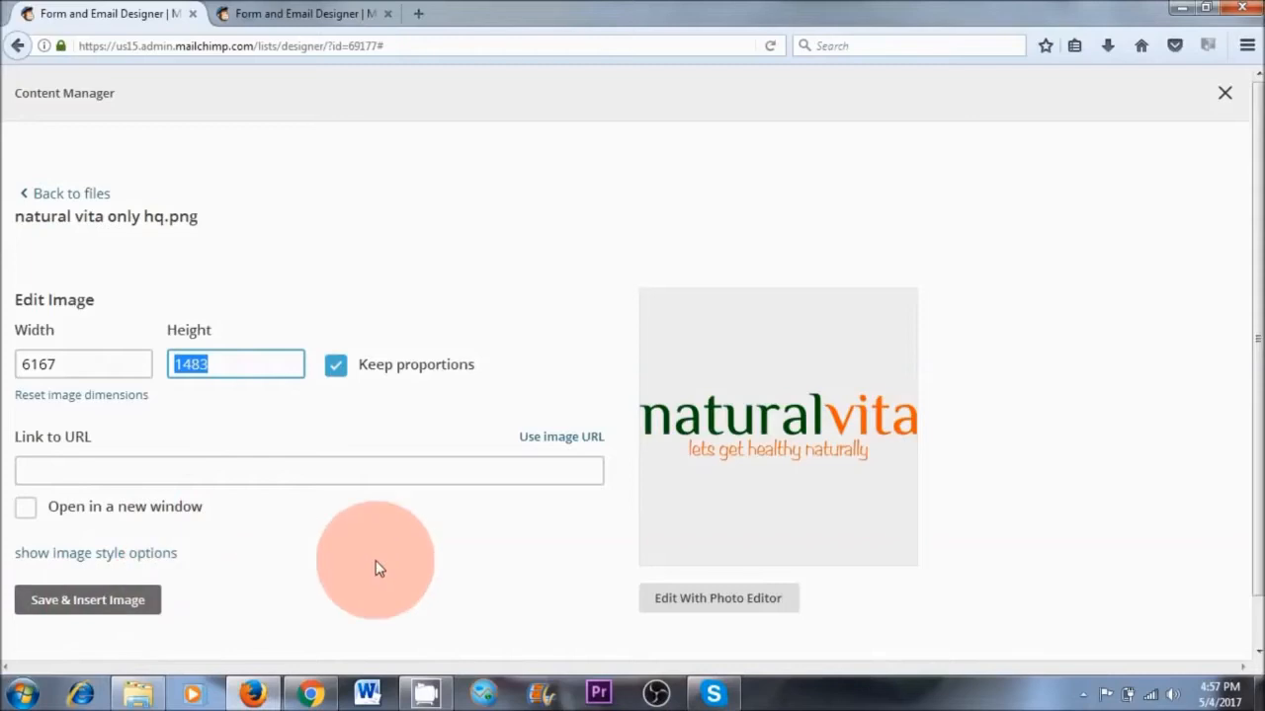
pyautogui.click(1227, 92)
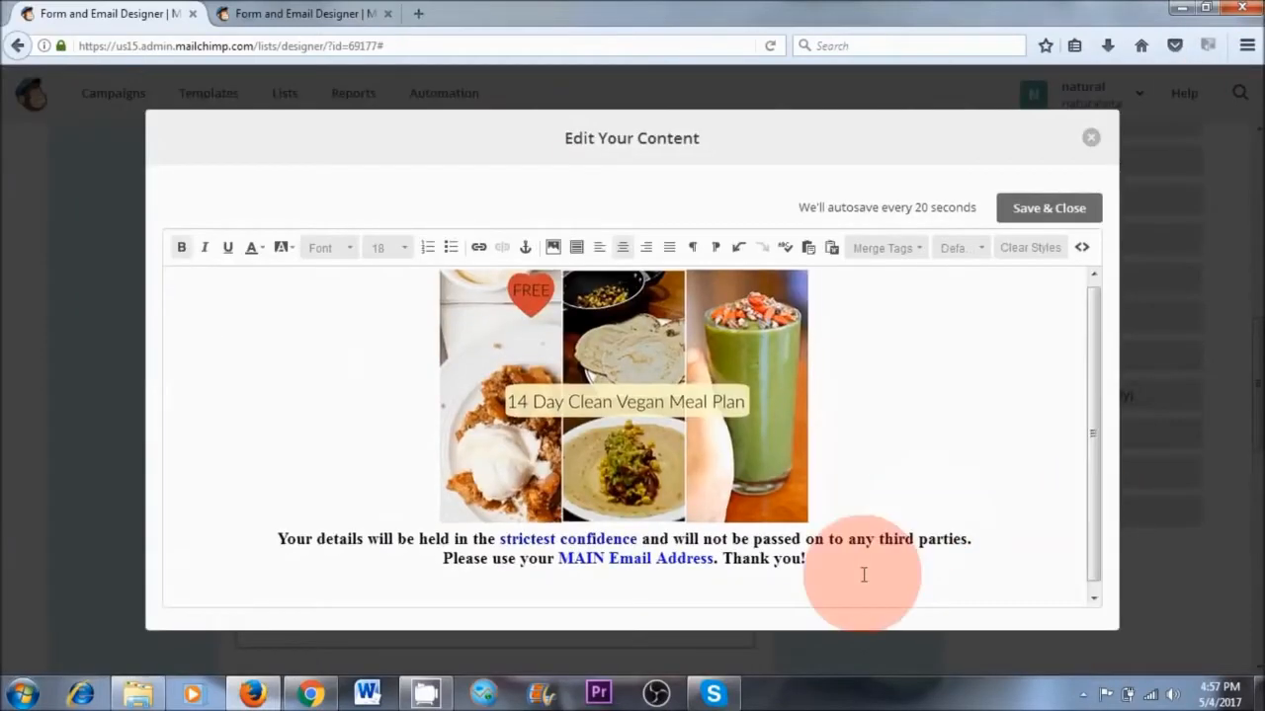
# Add a line of placeholder text below "Thank you!" in the form message, italicize it and view the text color choices
pyautogui.click(650, 604)
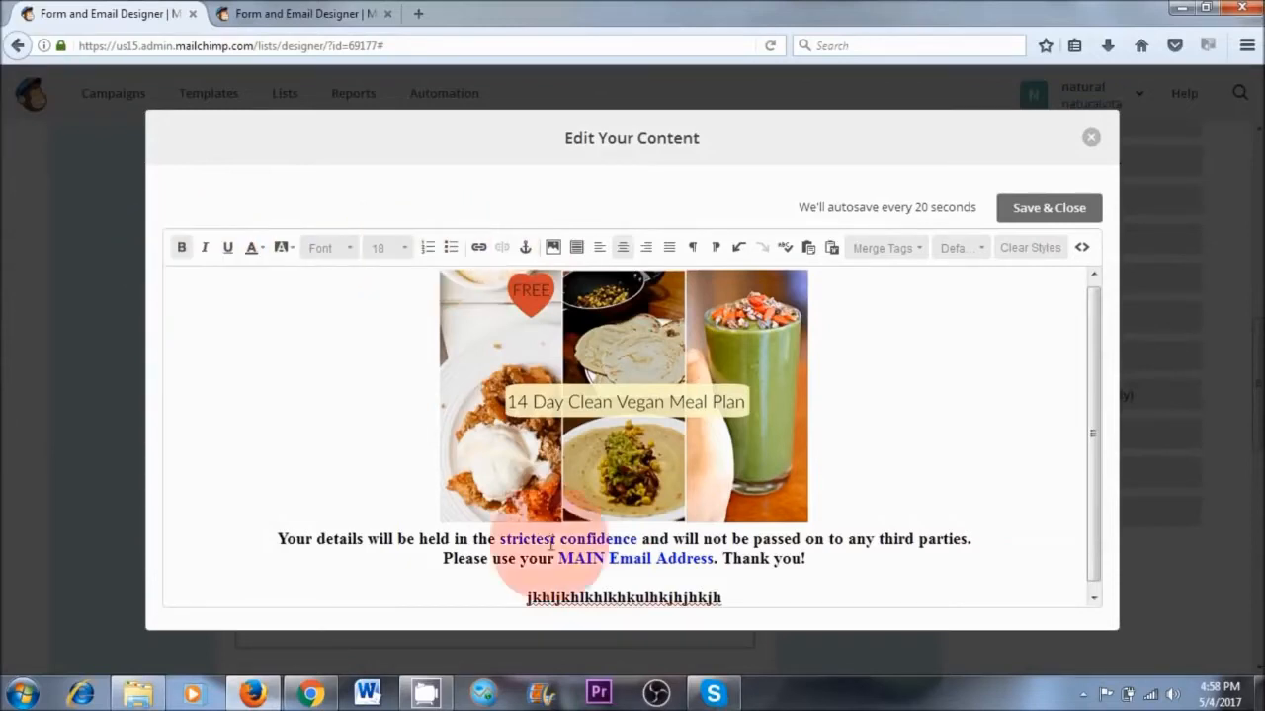
pyautogui.moveTo(748, 599); pyautogui.dragTo(506, 594)
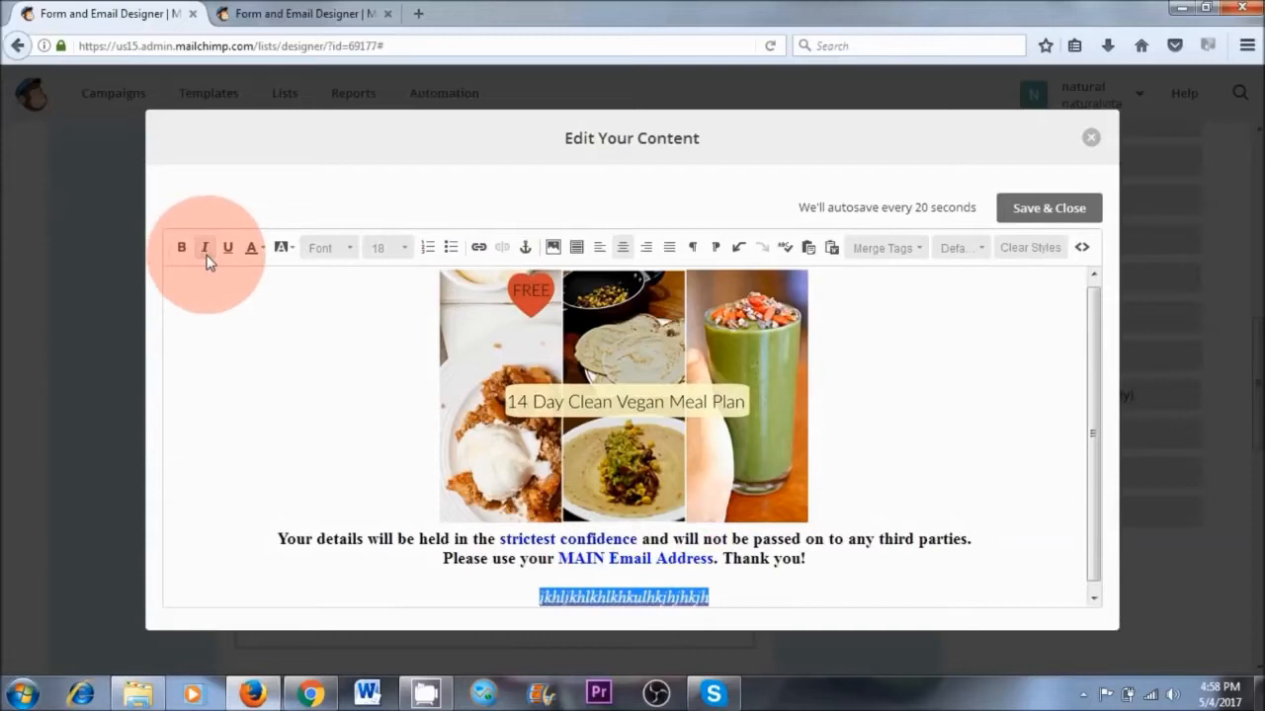
pyautogui.click(254, 252)
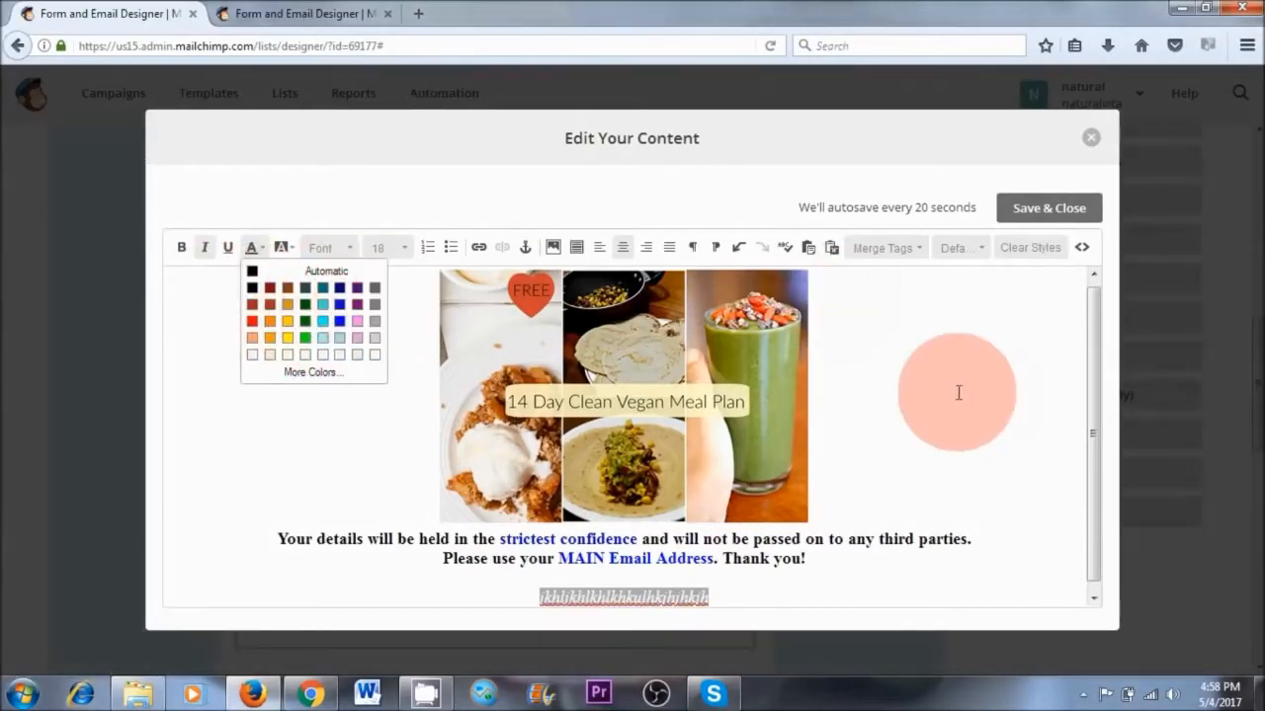
pyautogui.click(958, 393)
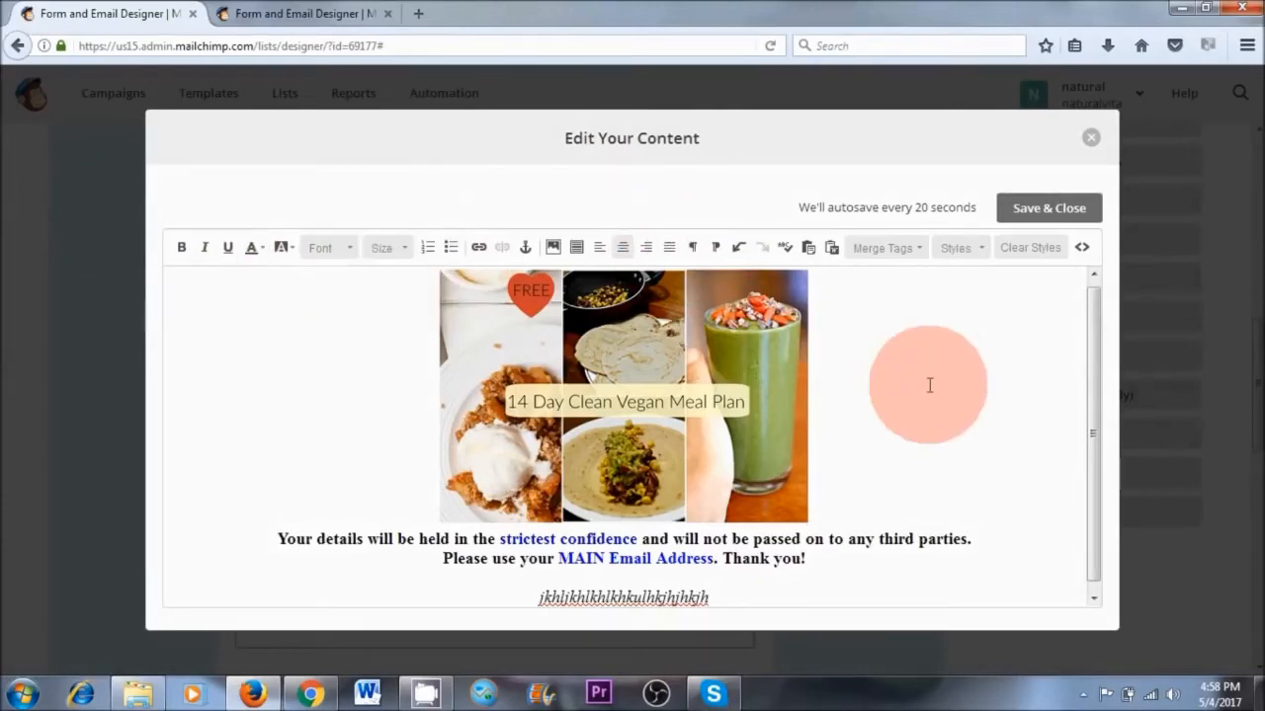
# Delete the italic placeholder line below the form message and close the content editor
pyautogui.moveTo(712, 597); pyautogui.dragTo(523, 596)
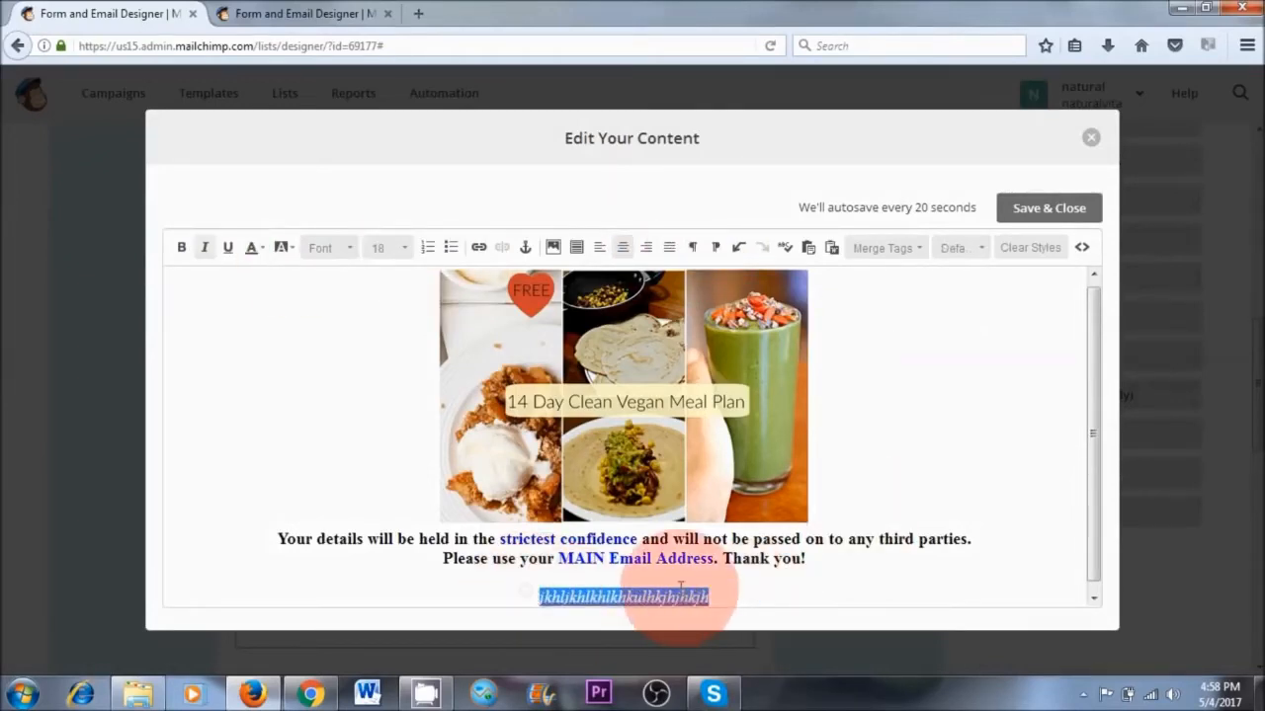
pyautogui.press('BackSpace')
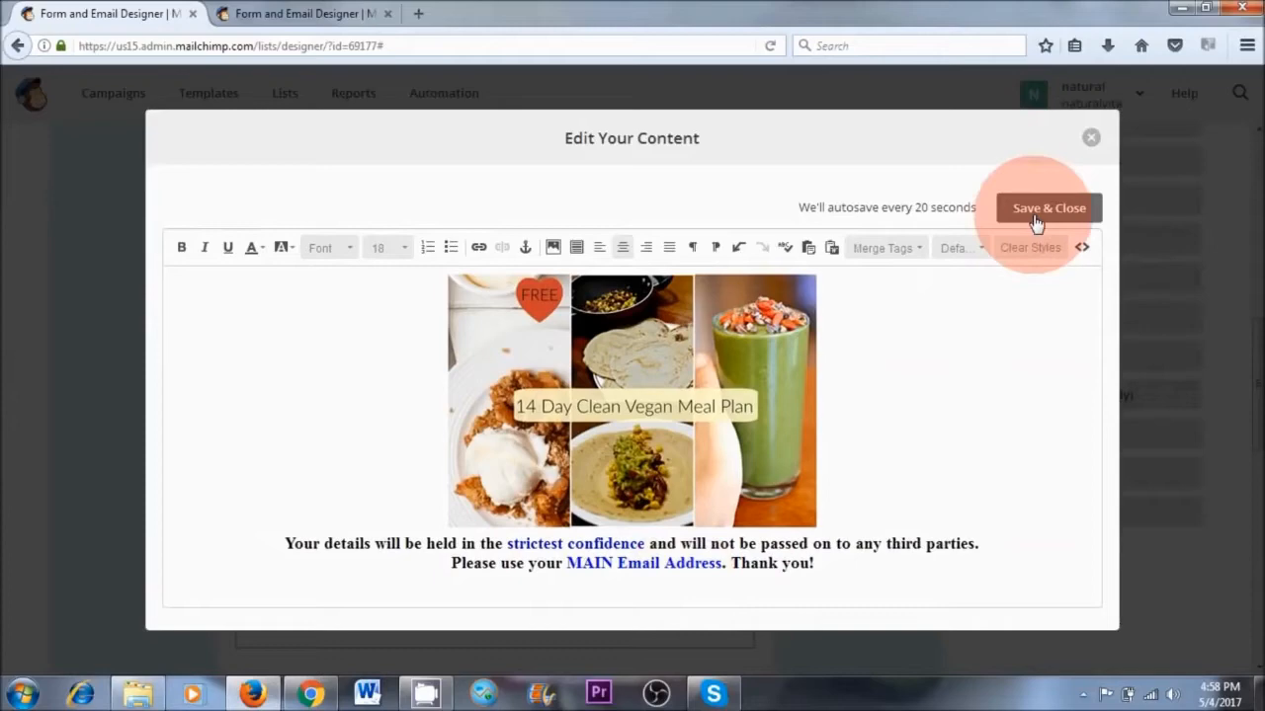
pyautogui.click(1091, 140)
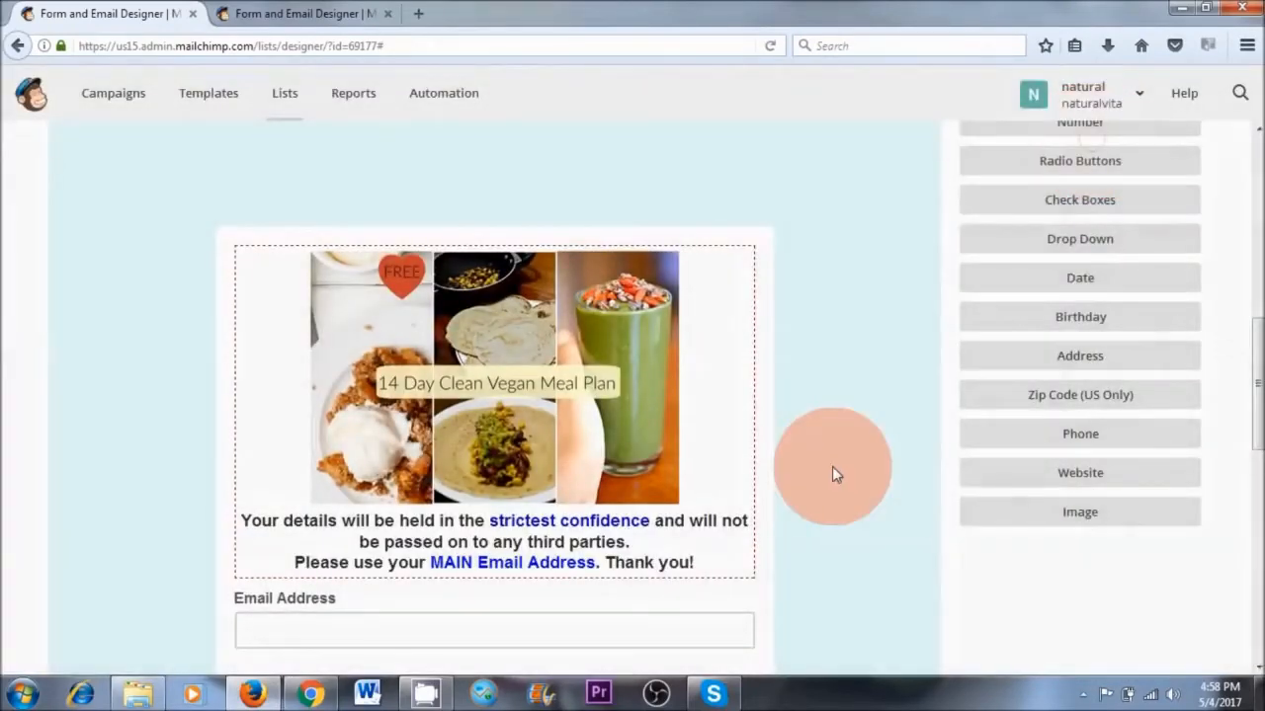
# Add a radio buttons field to the signup form and label it "Why are you subscribing"
pyautogui.scroll(-3, 831, 472)
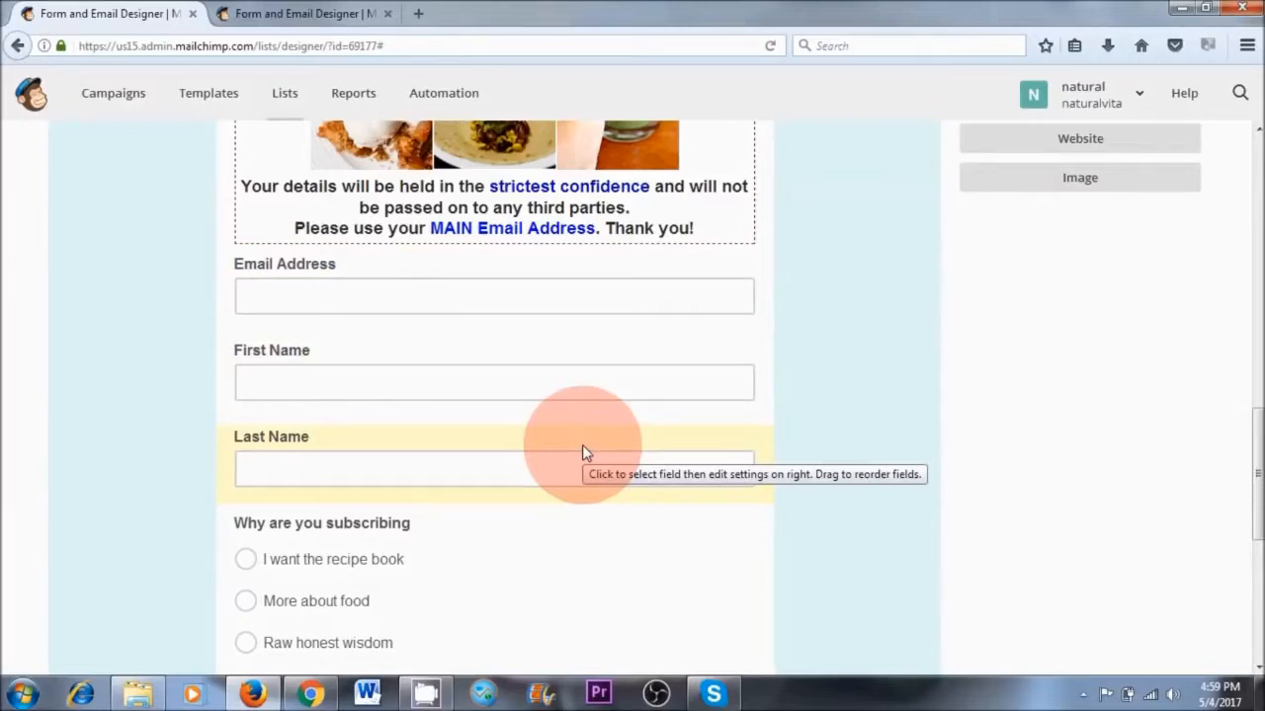
pyautogui.scroll(5, 909, 385)
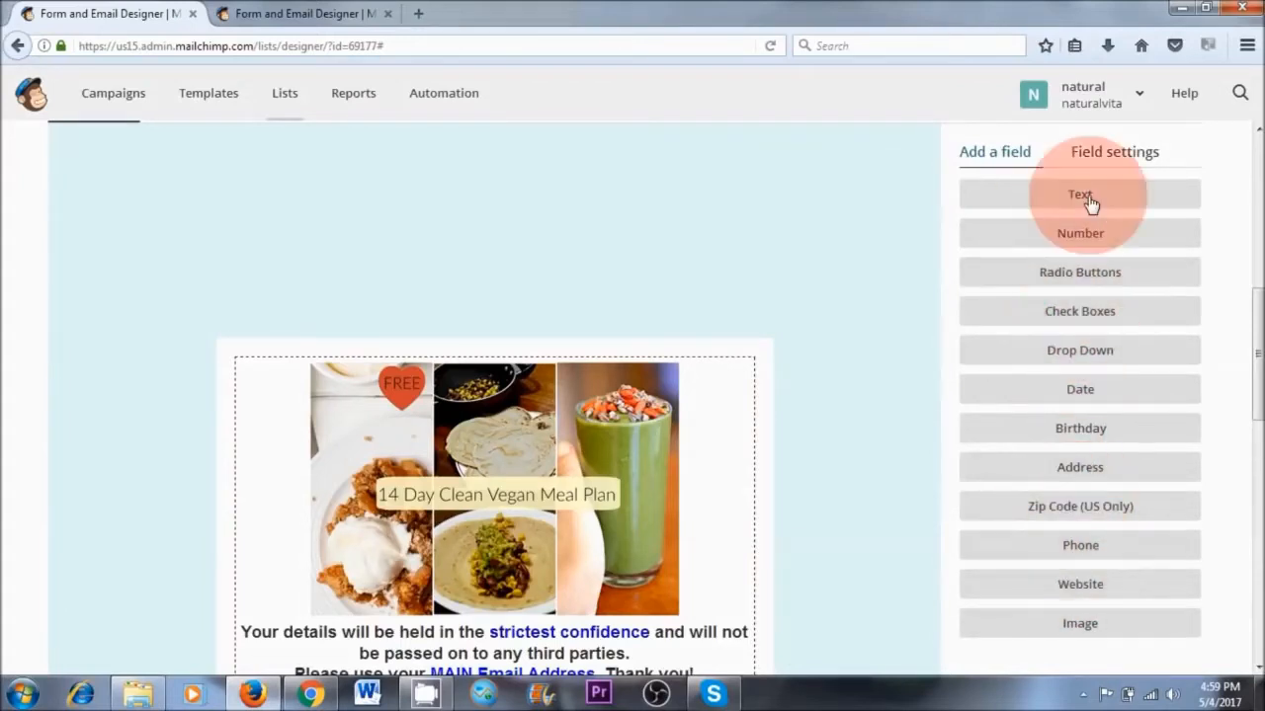
pyautogui.click(1091, 277)
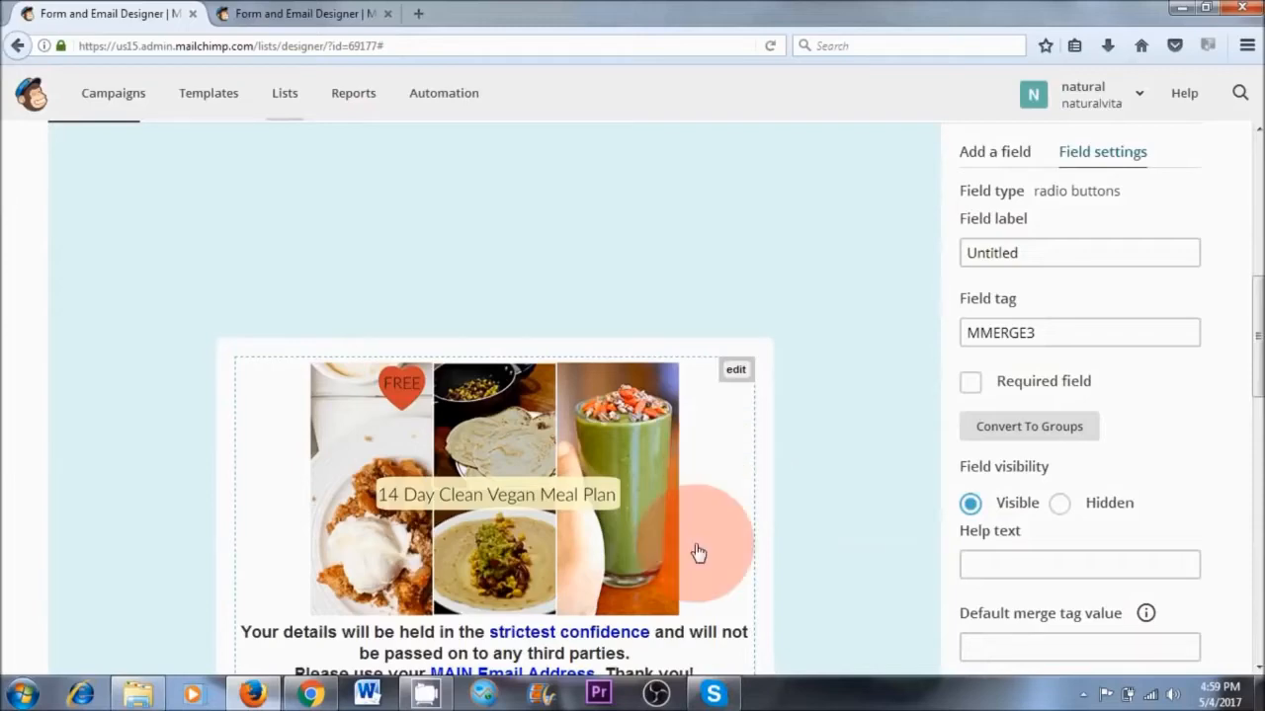
pyautogui.scroll(-10, 705, 568)
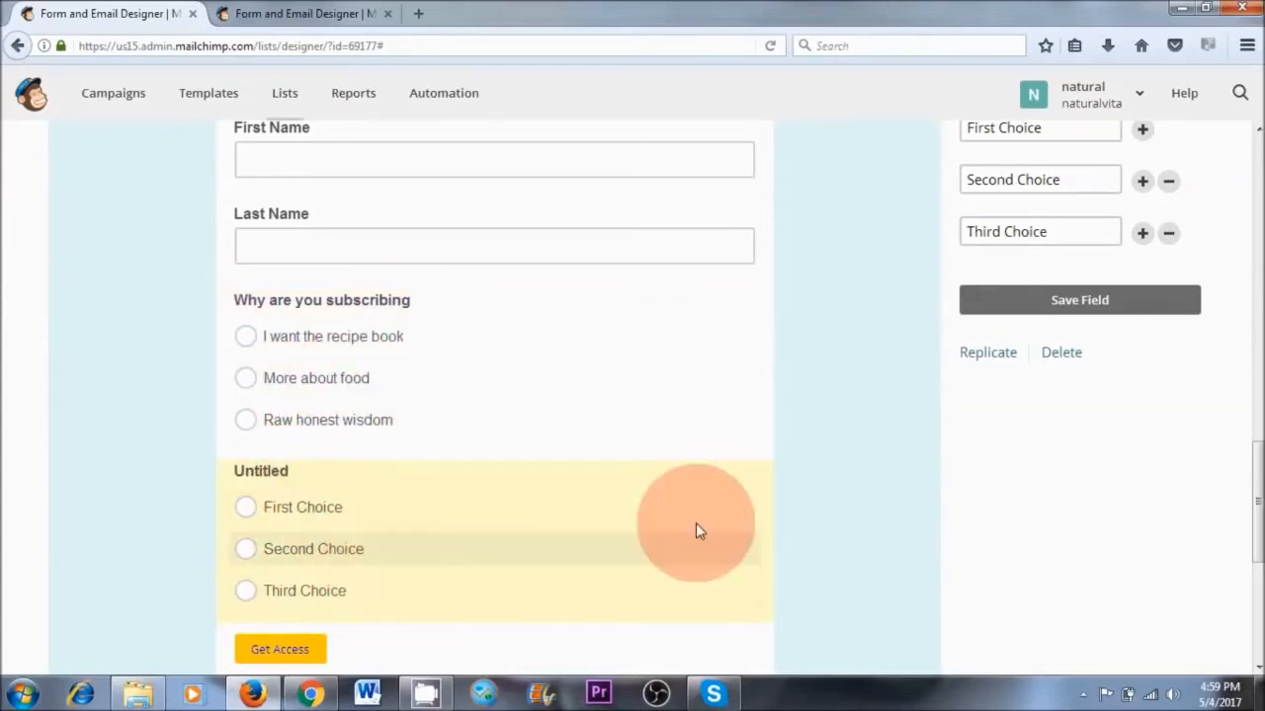
pyautogui.scroll(5, 1027, 400)
pyautogui.scroll(2, 1048, 407)
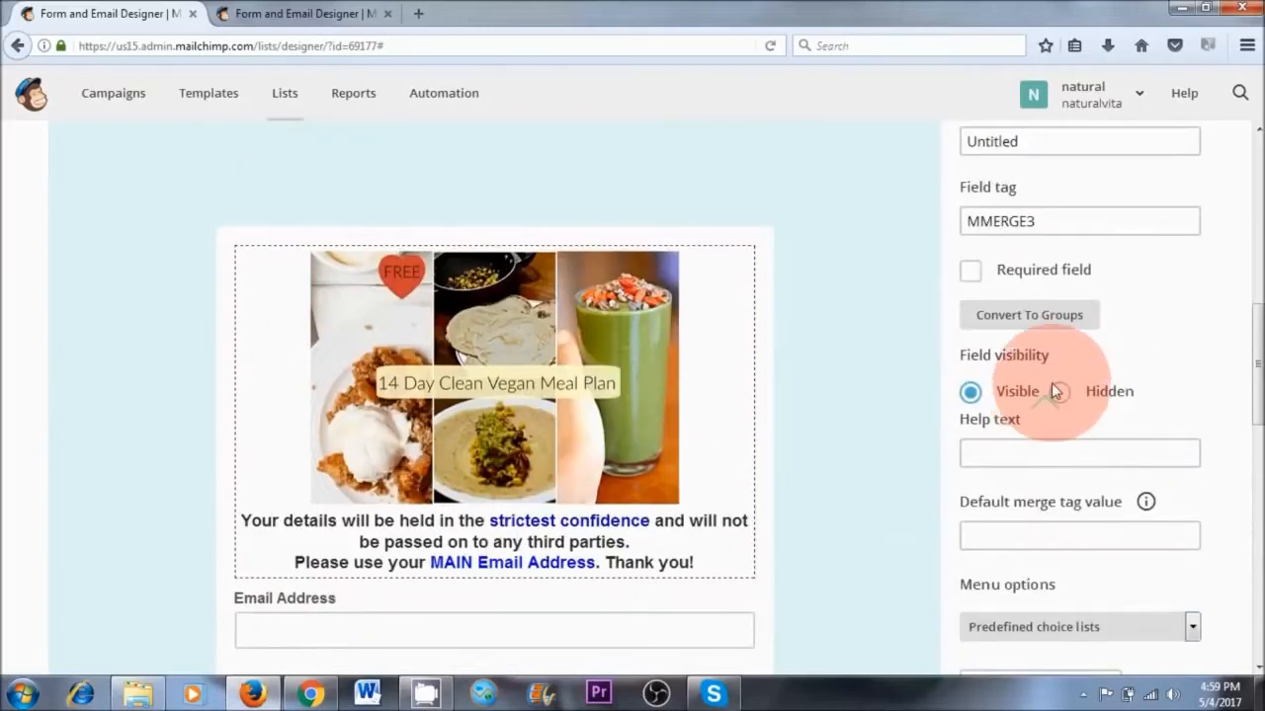
pyautogui.doubleClick(1076, 257)
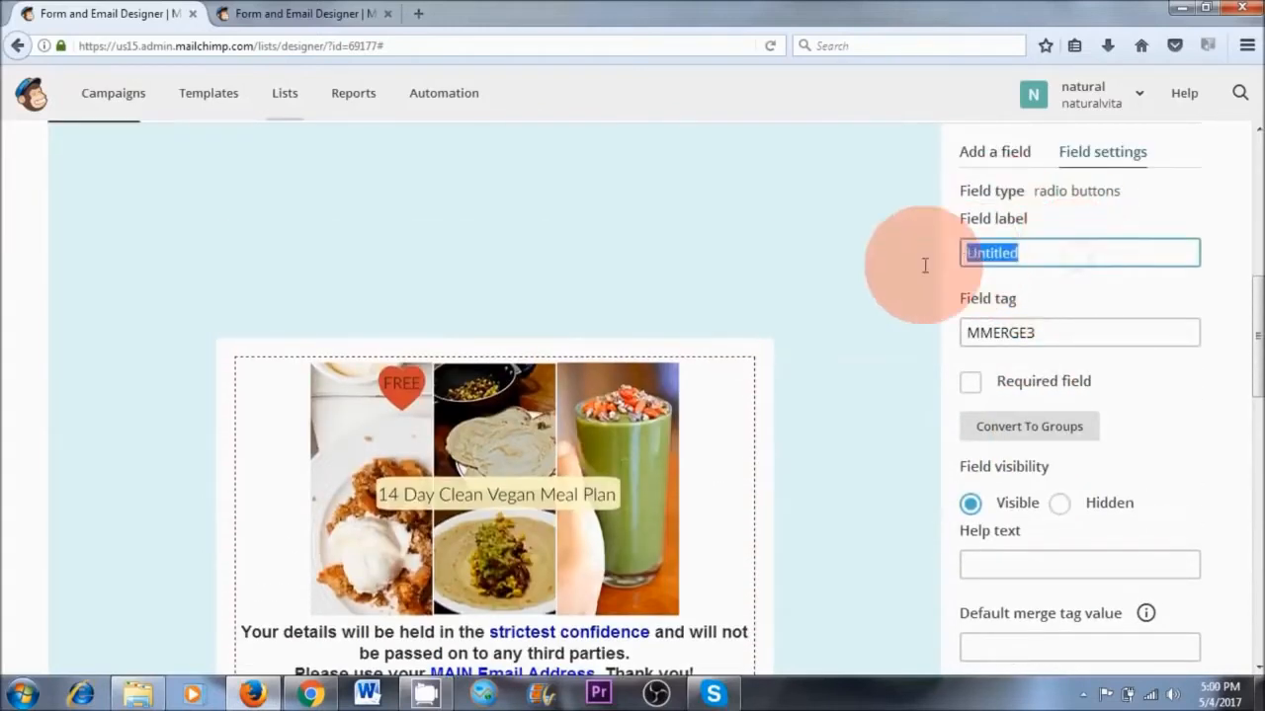
pyautogui.write('Why are you subscribing')
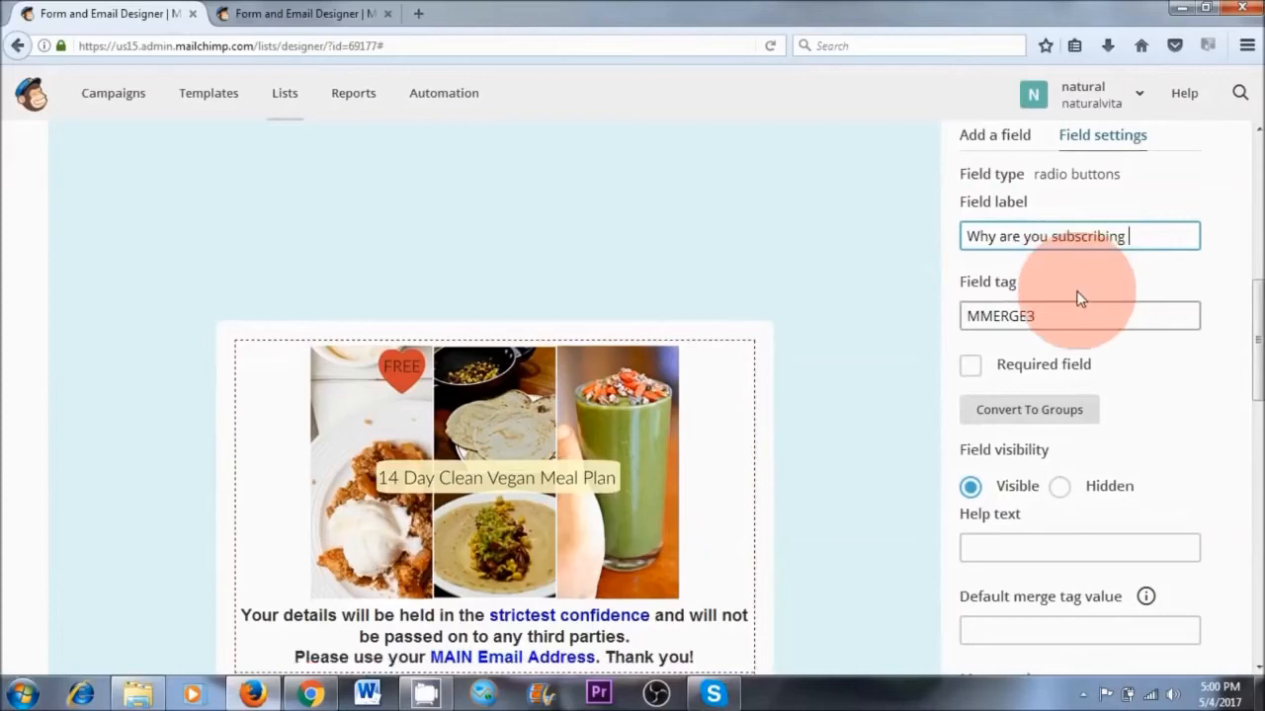
# Set the new radio buttons field's choices to "ebook", "more info" and "food info" and save the field
pyautogui.scroll(-2, 1073, 297)
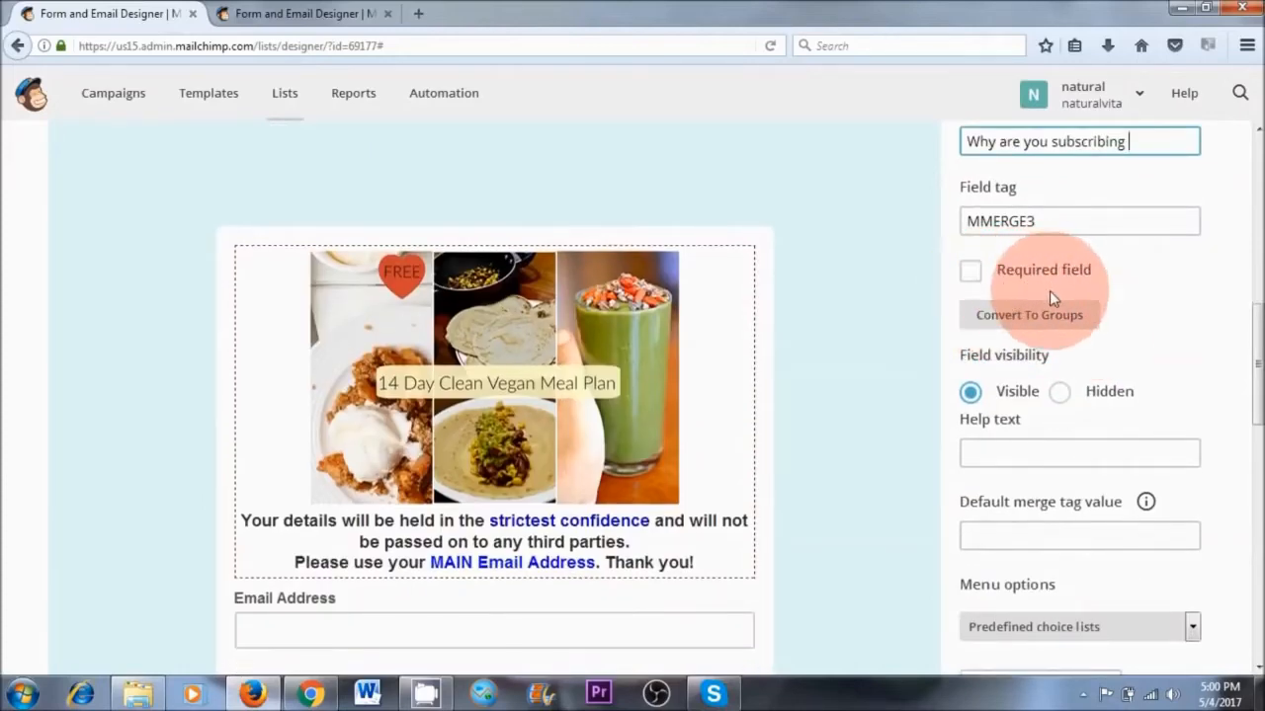
pyautogui.scroll(-3, 1149, 318)
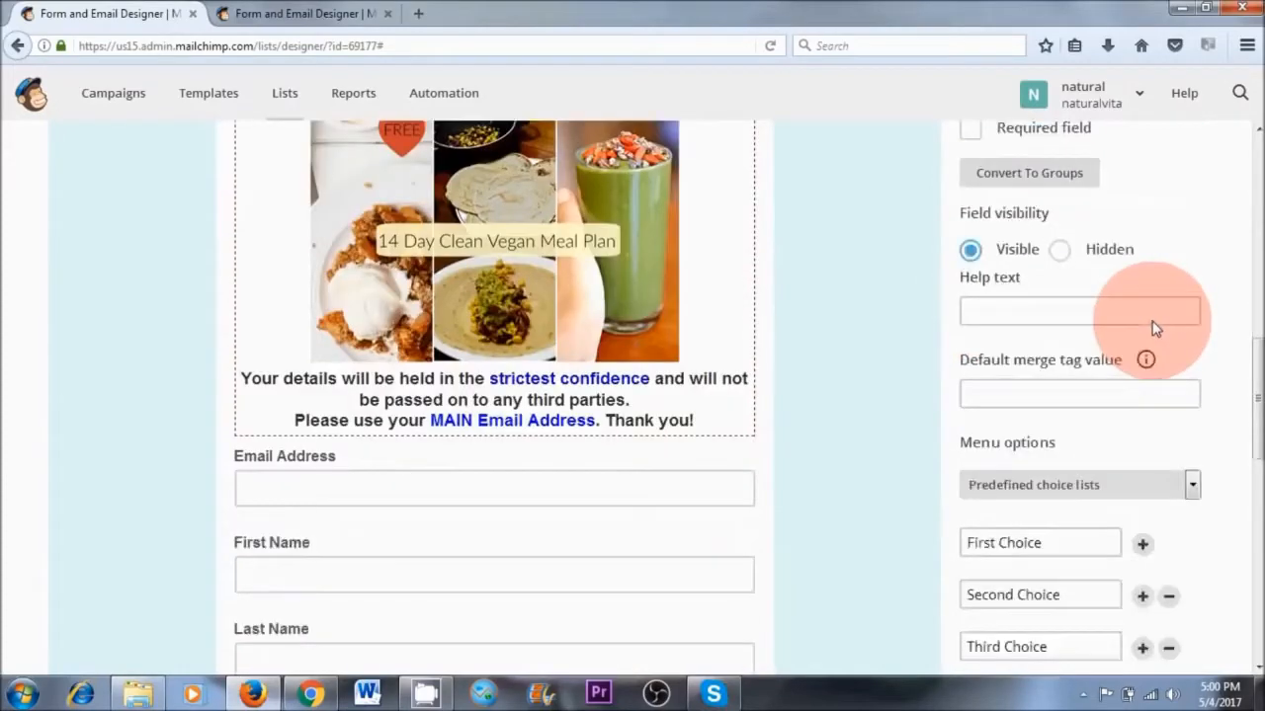
pyautogui.click(1055, 357)
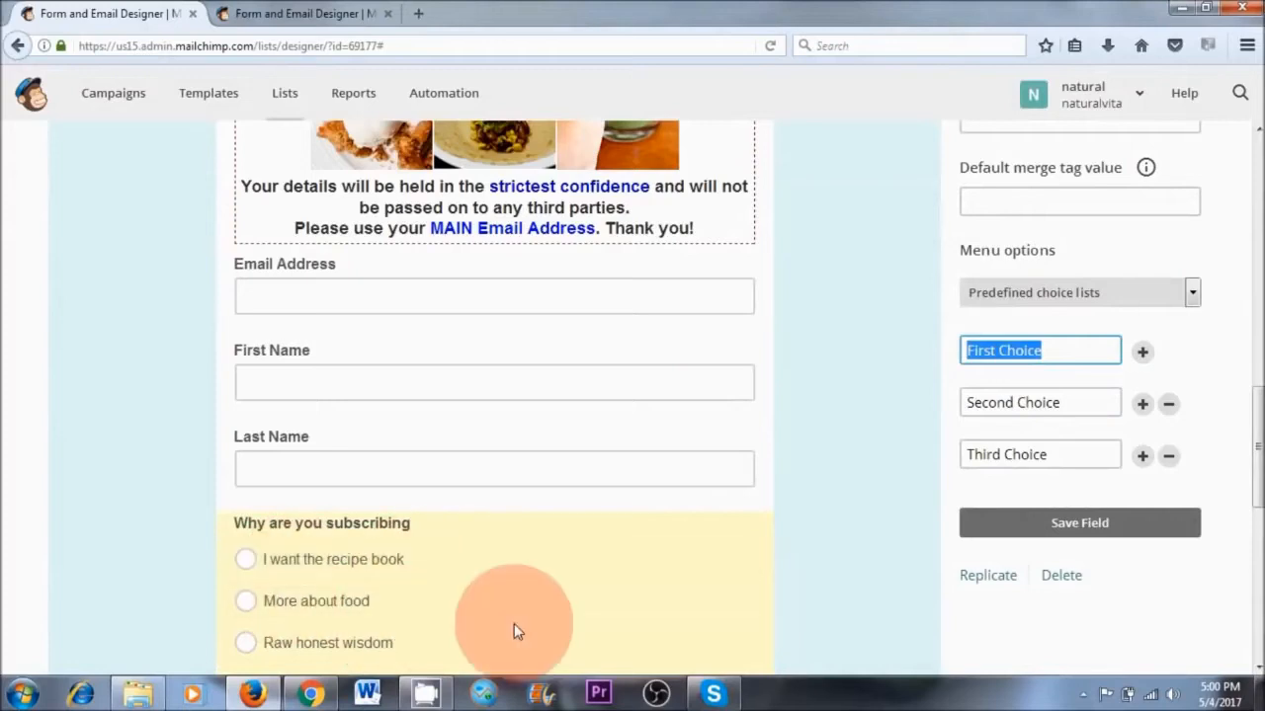
pyautogui.write('ebook')
pyautogui.moveTo(1064, 404); pyautogui.dragTo(958, 403)
pyautogui.write('more info')
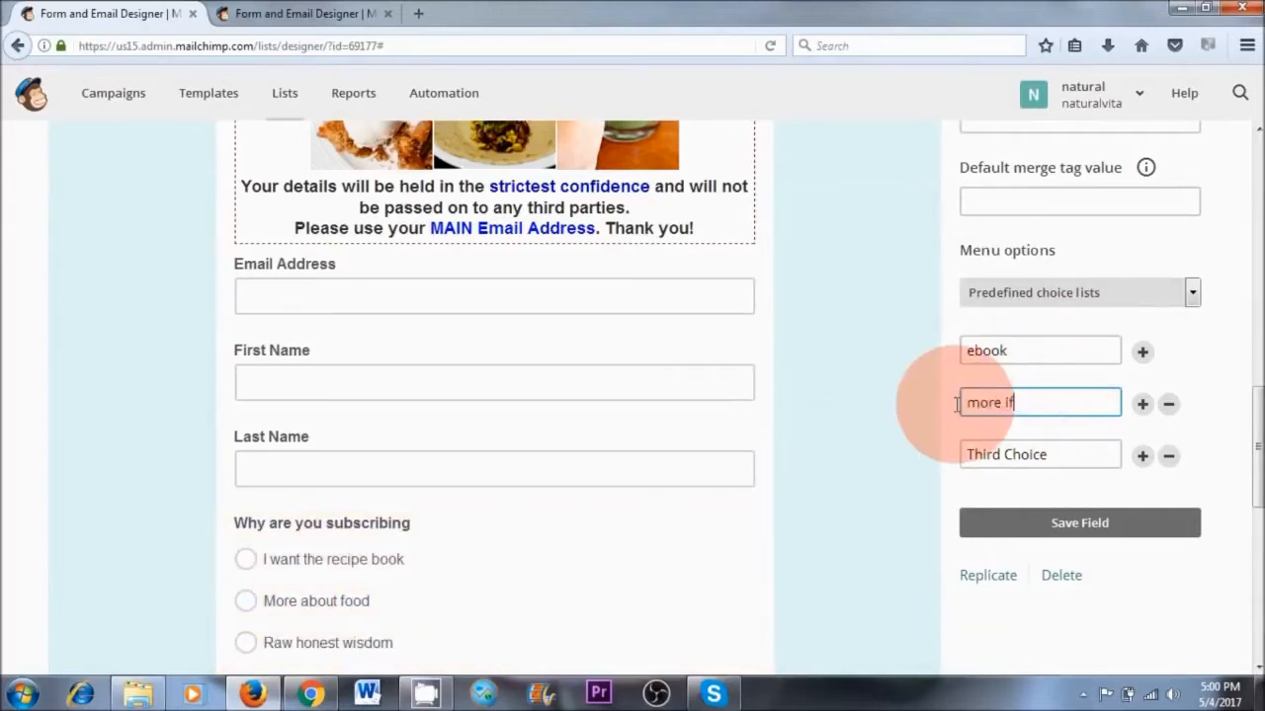
pyautogui.scroll(-1, 1056, 412)
pyautogui.moveTo(1051, 344); pyautogui.dragTo(966, 343)
pyautogui.write('food info')
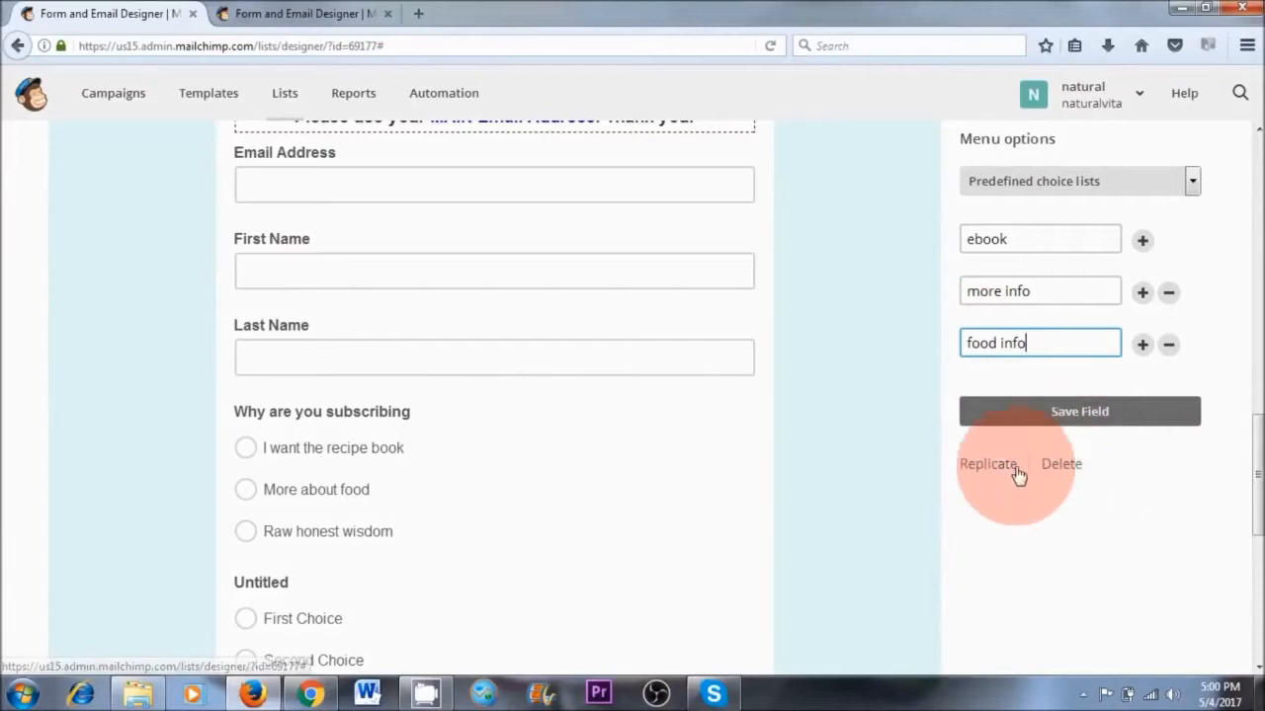
pyautogui.click(1084, 427)
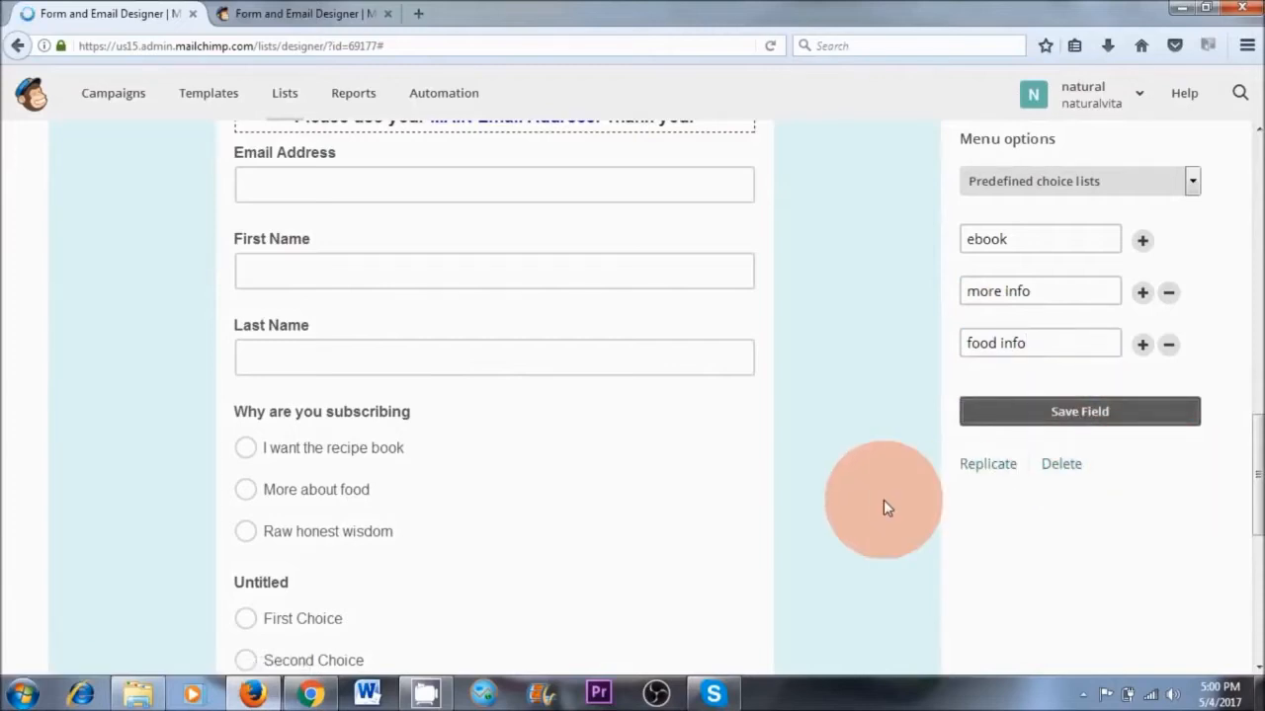
# Delete the second "Why are you subscribing" field, with the ebook choice, confirming with DELETE
pyautogui.scroll(-2, 199, 417)
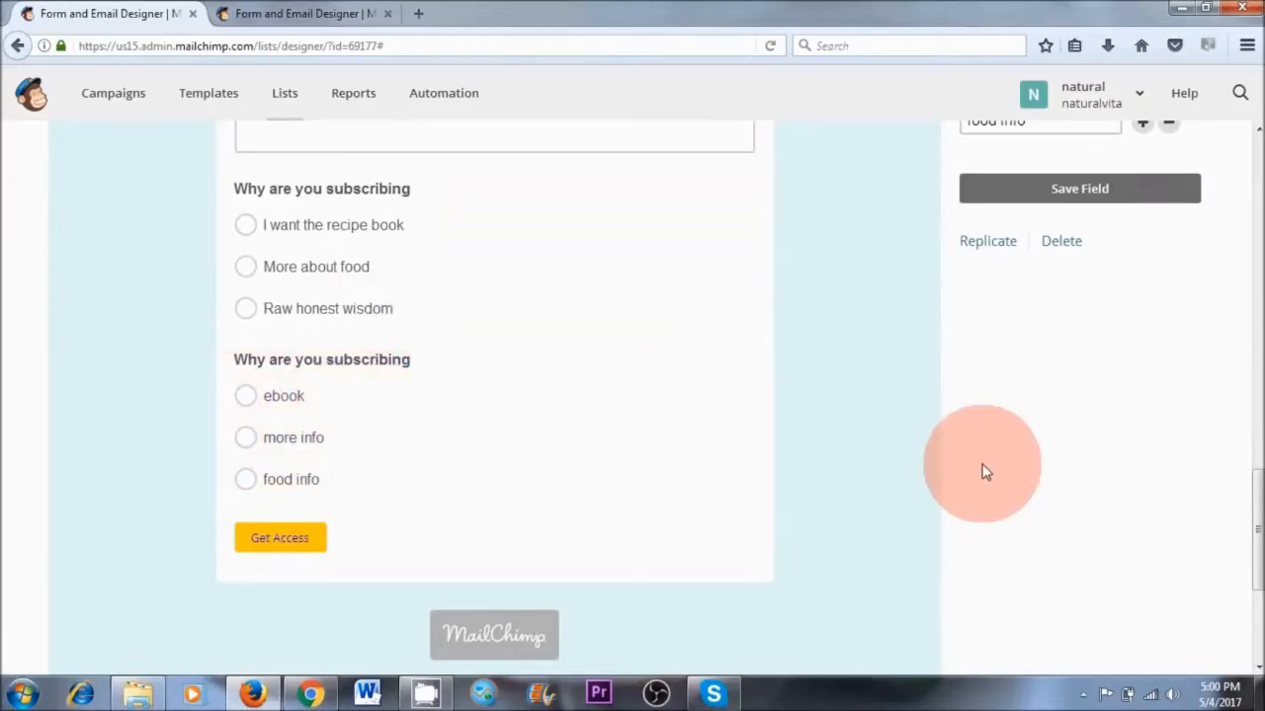
pyautogui.scroll(2, 1076, 358)
pyautogui.scroll(-1, 996, 501)
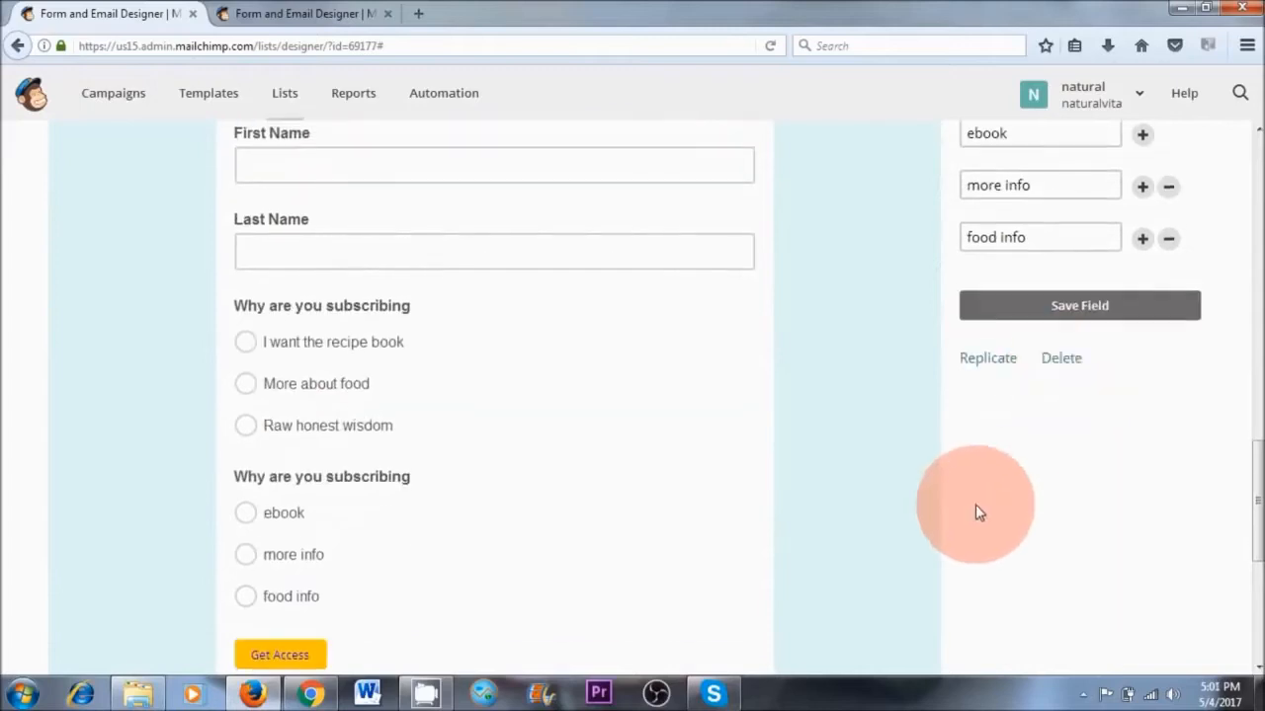
pyautogui.click(1061, 354)
pyautogui.click(532, 395)
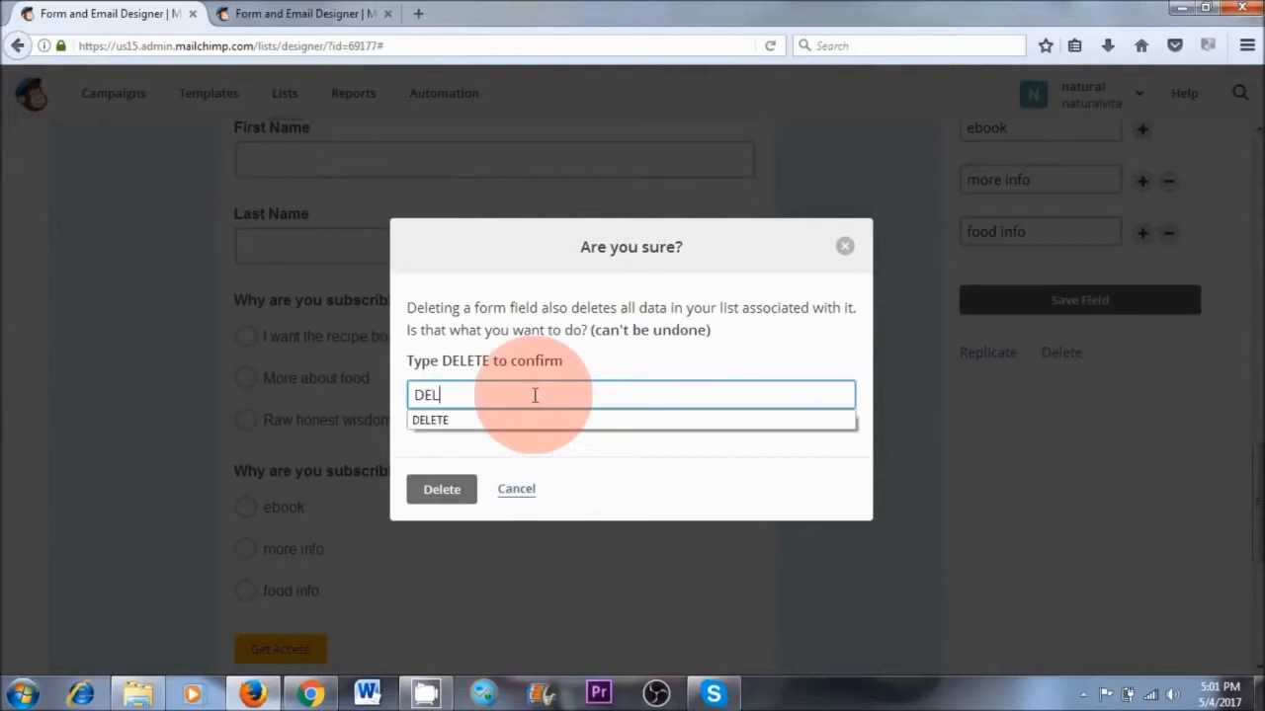
pyautogui.write('DEL')
pyautogui.click(534, 421)
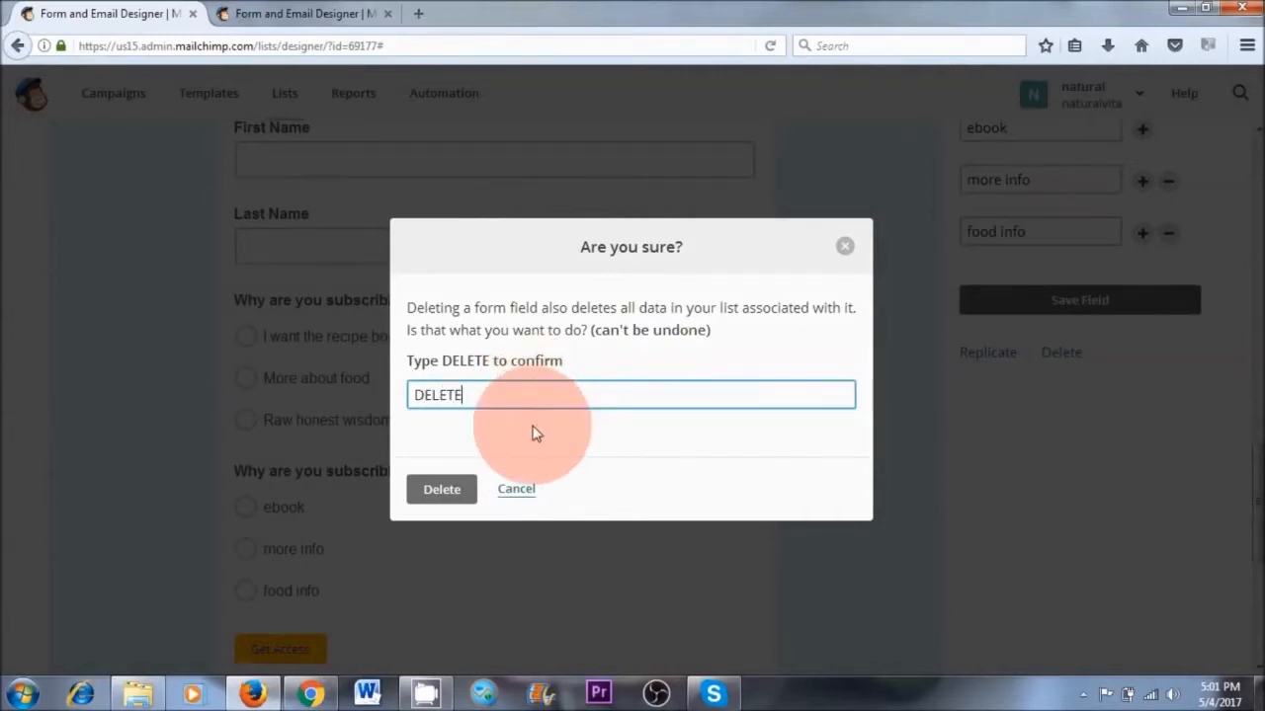
pyautogui.click(445, 492)
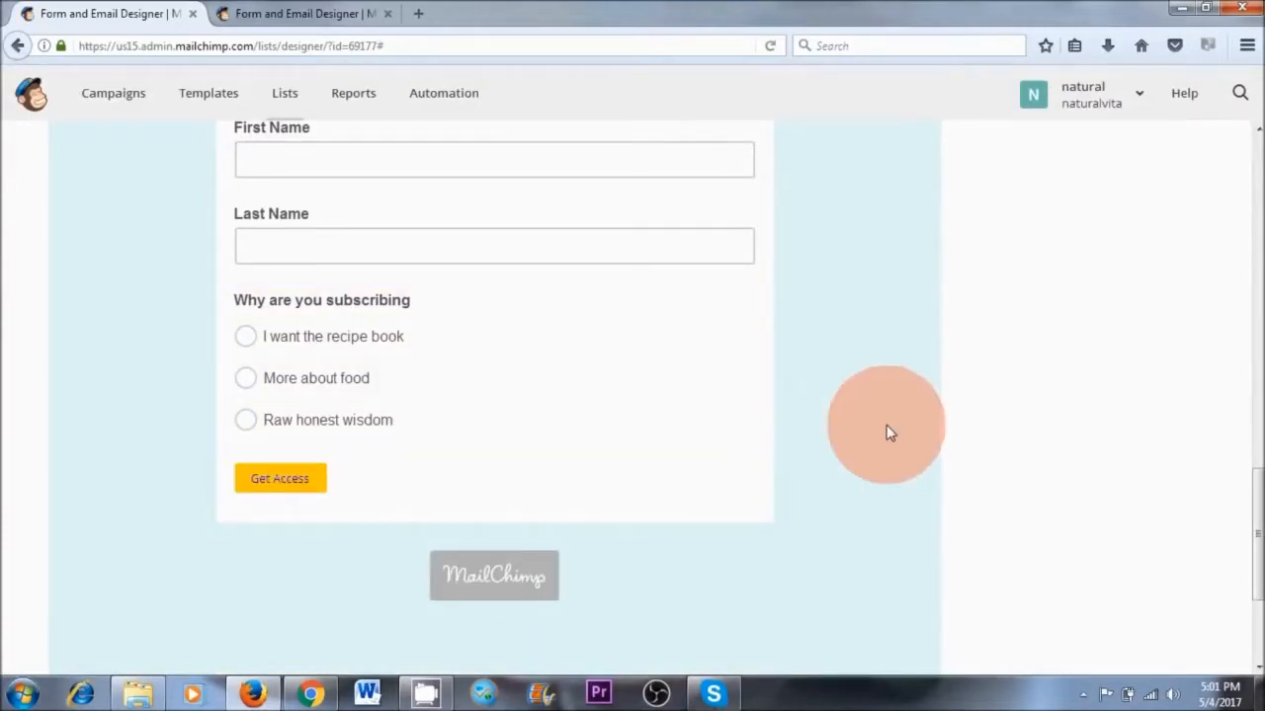
# Start deleting the Last Name field from the signup form and dismiss the deletion confirmation
pyautogui.scroll(2, 886, 427)
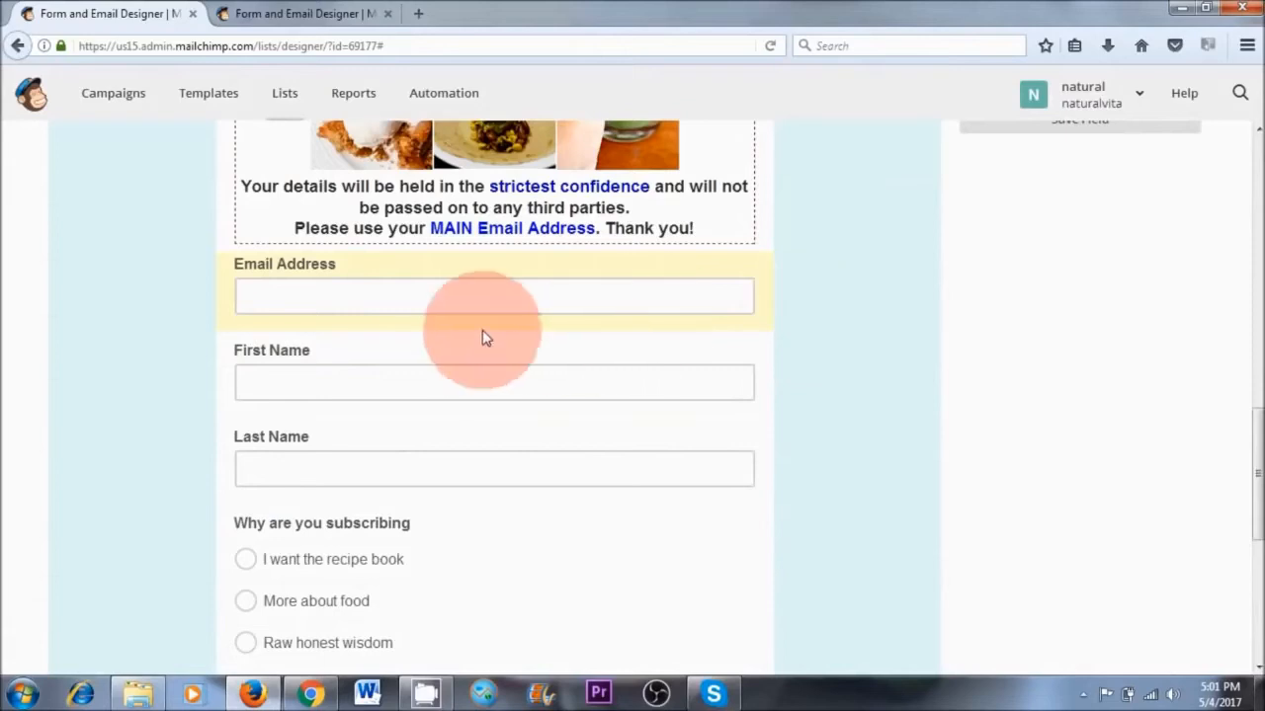
pyautogui.click(483, 377)
pyautogui.click(619, 483)
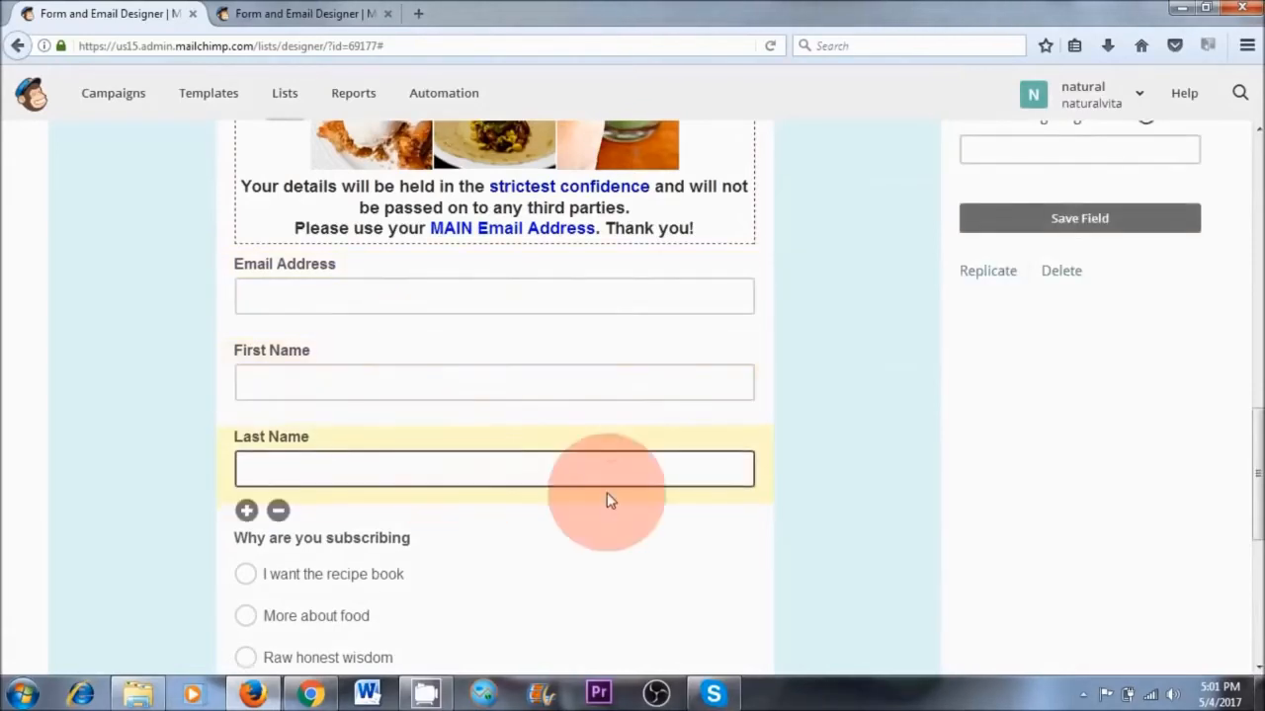
pyautogui.click(280, 512)
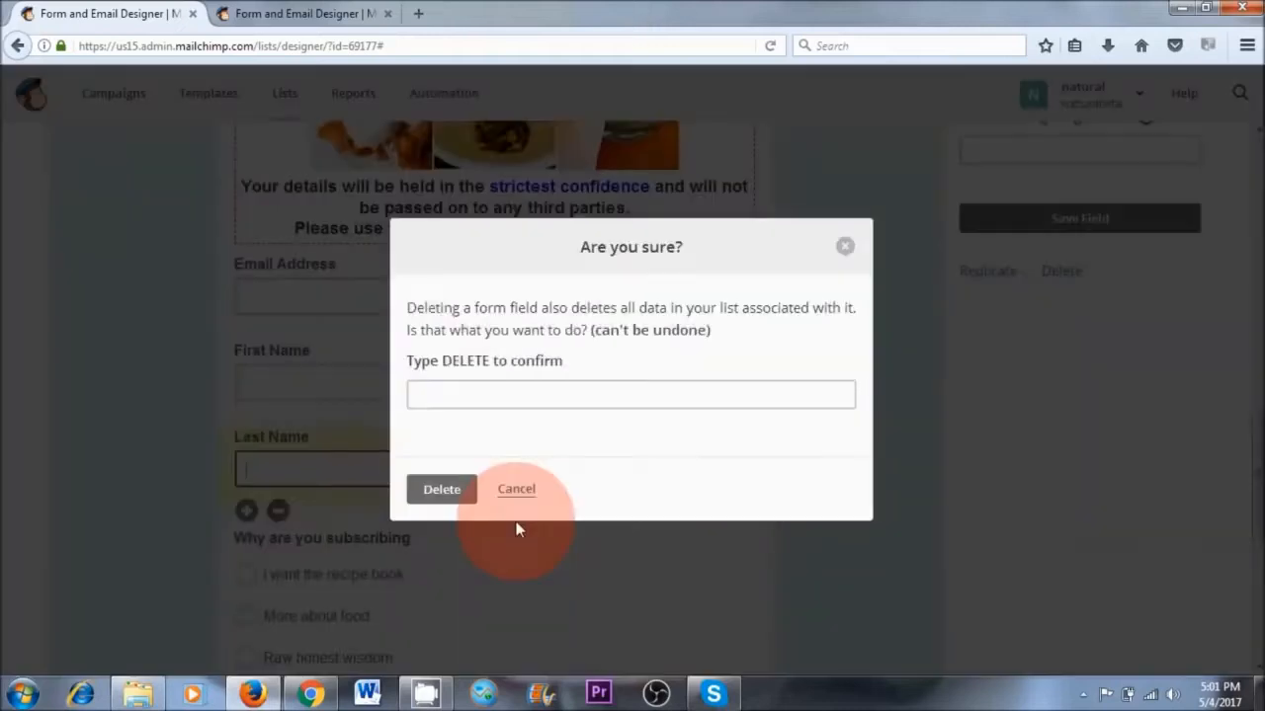
pyautogui.click(454, 393)
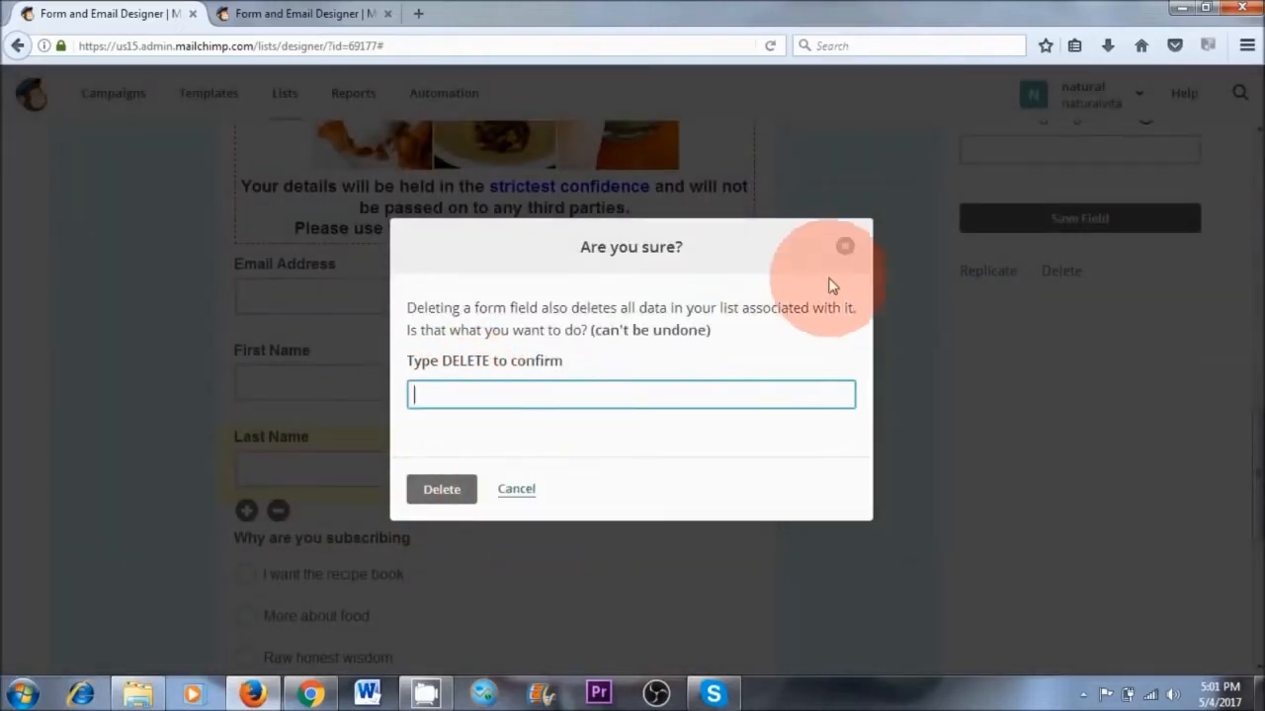
pyautogui.click(845, 246)
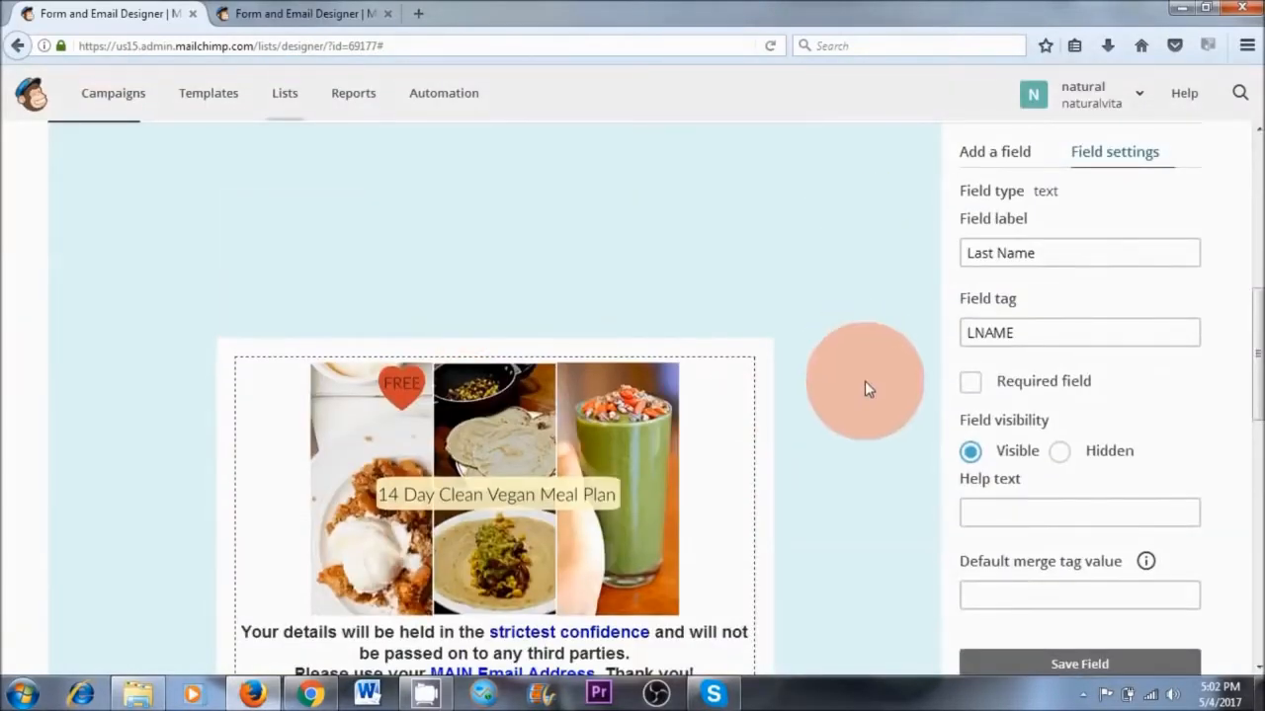
# Change the signup form's page background color to #c0e9ee in the form's design settings
pyautogui.scroll(4, 874, 407)
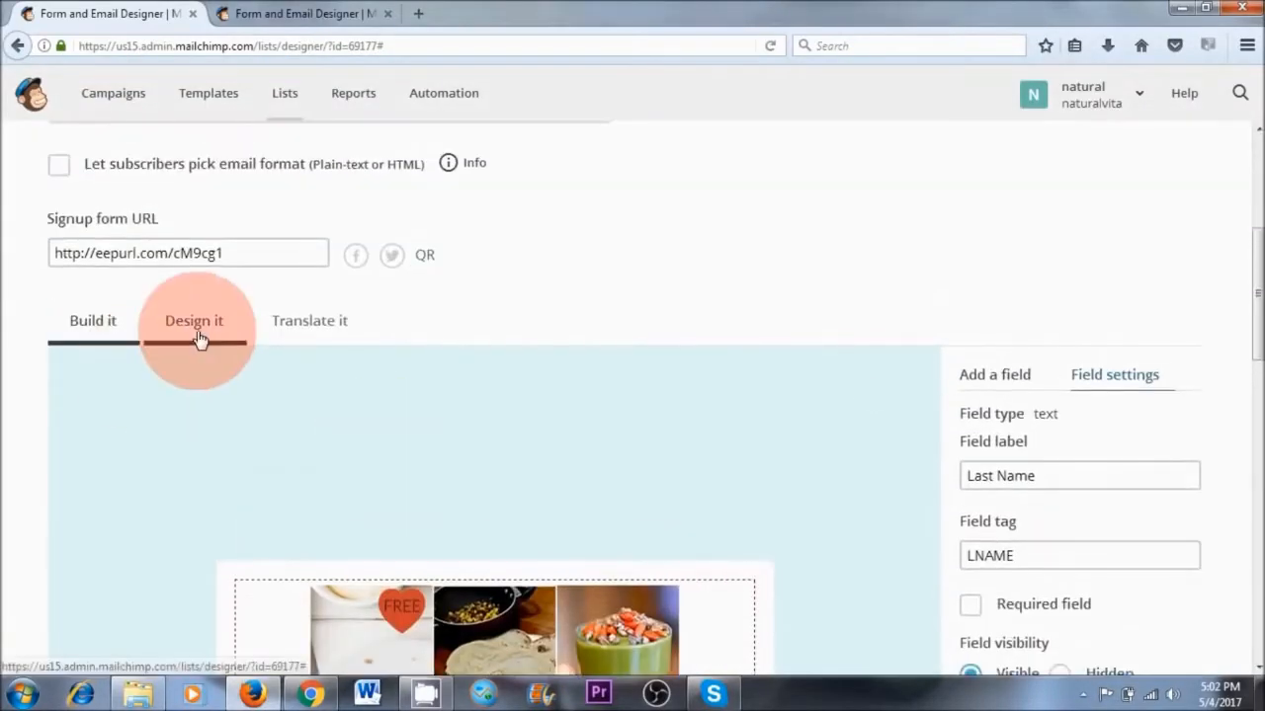
pyautogui.click(198, 326)
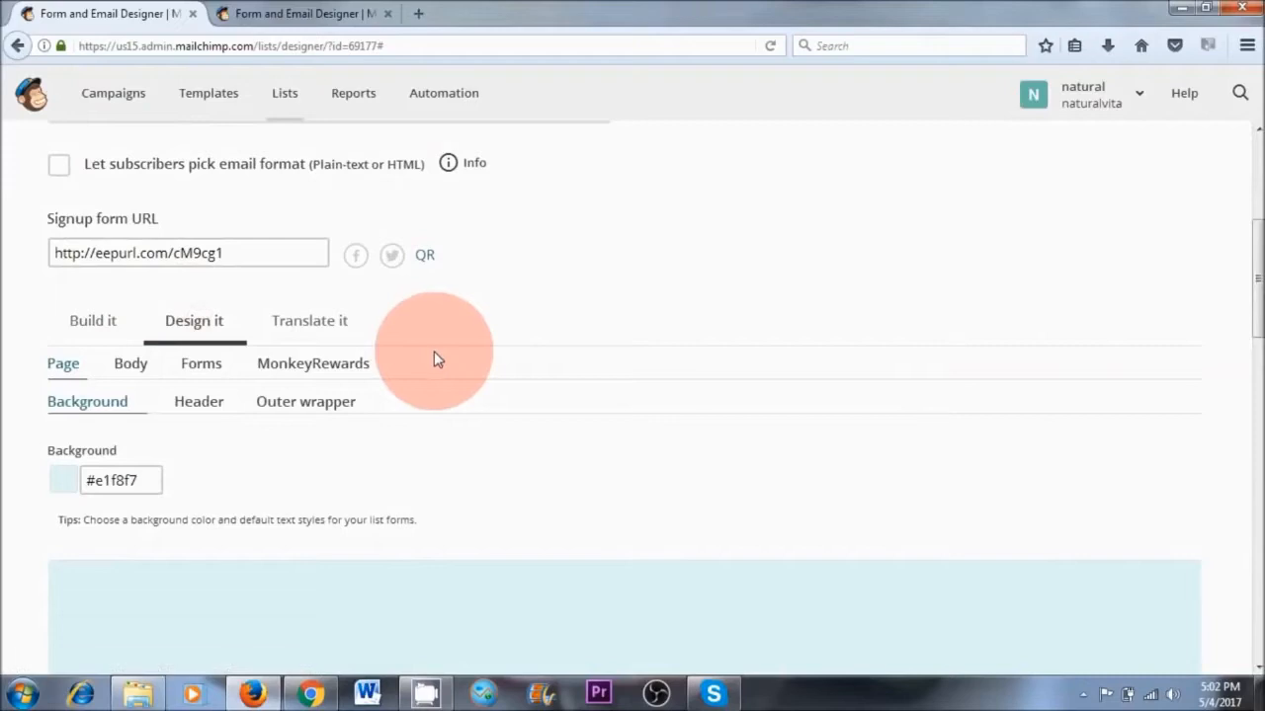
pyautogui.click(43, 485)
pyautogui.click(128, 481)
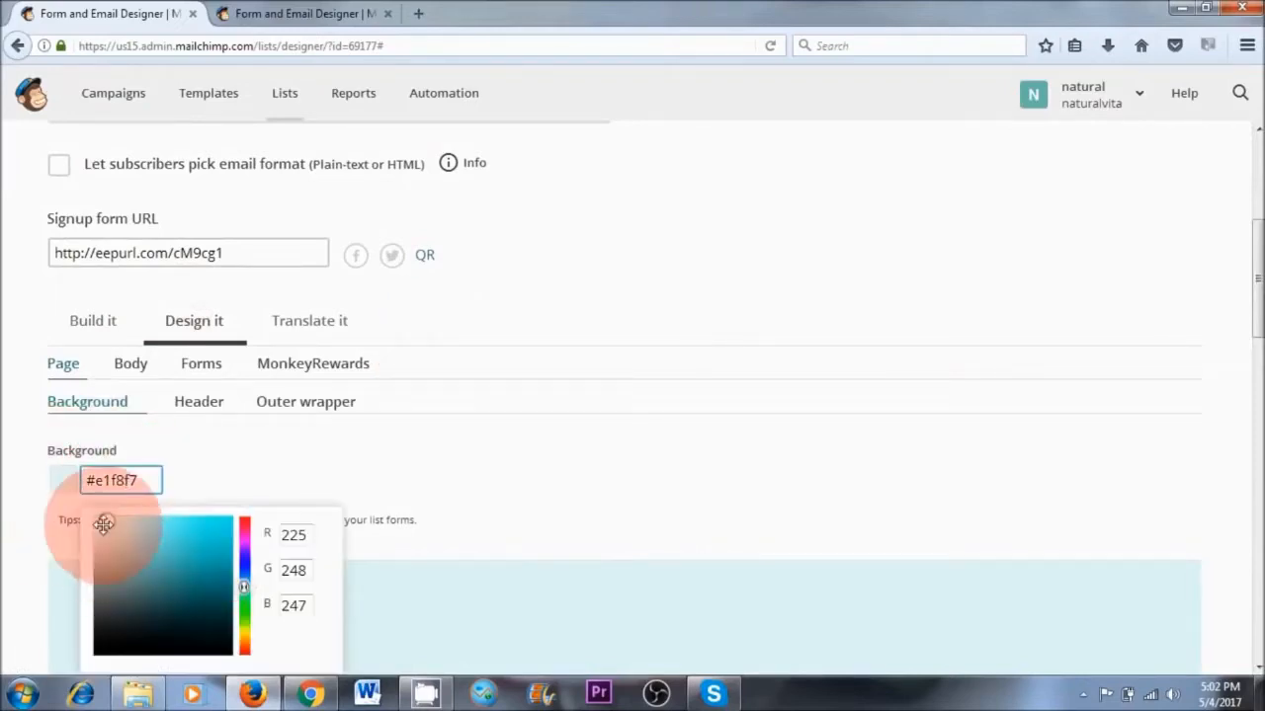
pyautogui.moveTo(106, 522)
pyautogui.mouseDown()
pyautogui.moveTo(107, 578)
pyautogui.moveTo(171, 533)
pyautogui.moveTo(129, 599)
pyautogui.moveTo(212, 538)
pyautogui.moveTo(93, 545)
pyautogui.moveTo(119, 525)
pyautogui.mouseUp()
pyautogui.scroll(-2, 359, 401)
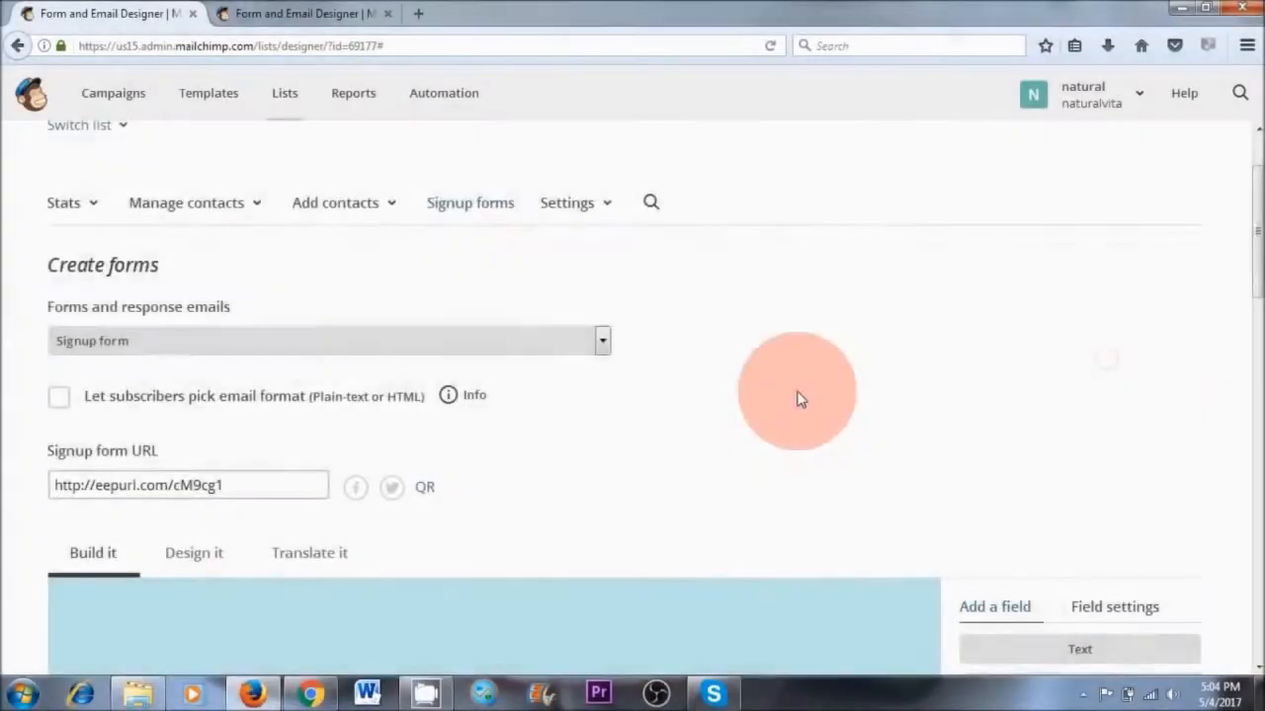
pyautogui.scroll(-10, 796, 398)
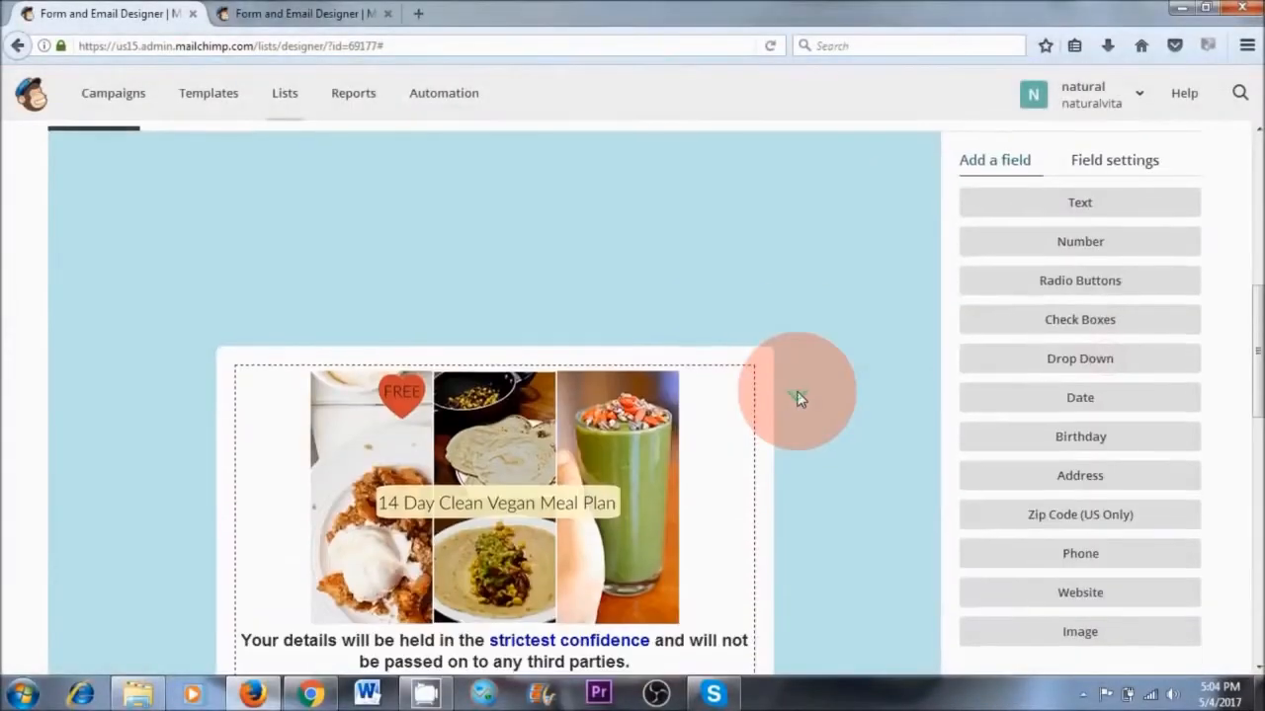
# Examine the signup form and the background and text color settings of its buttons in the form design
pyautogui.scroll(-4, 798, 398)
pyautogui.scroll(8, 799, 395)
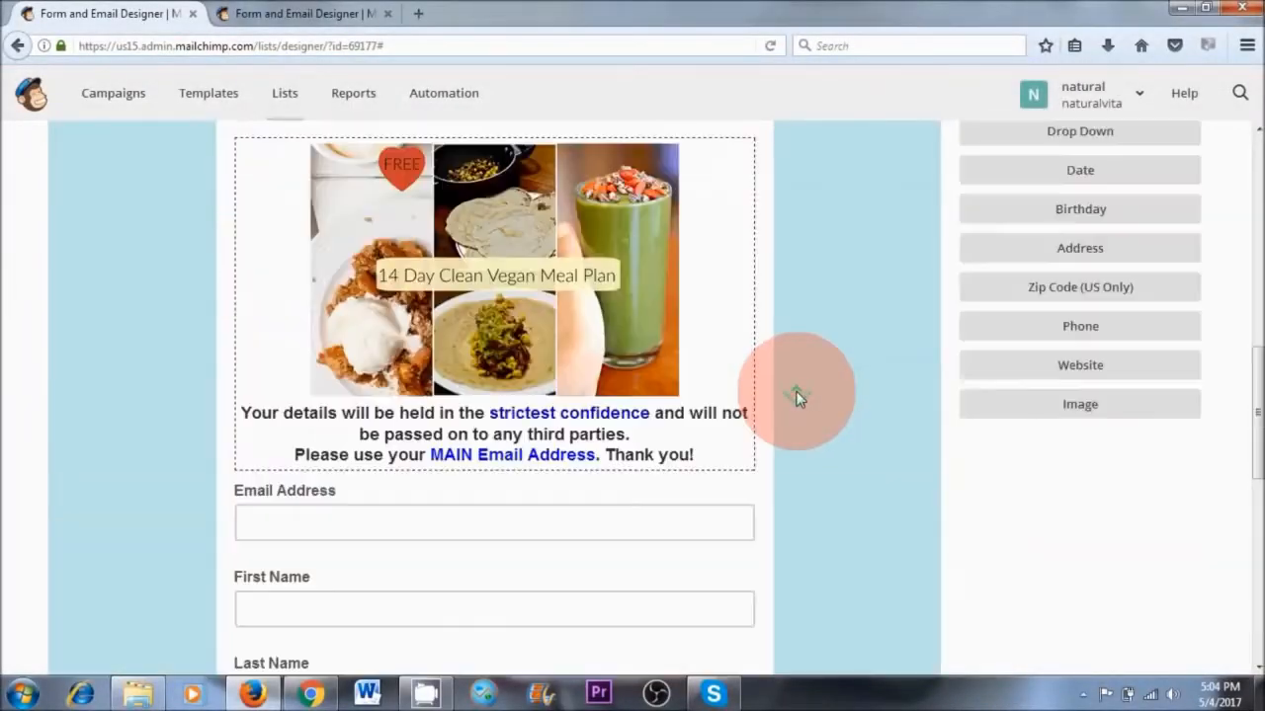
pyautogui.scroll(2, 796, 391)
pyautogui.scroll(-10, 796, 391)
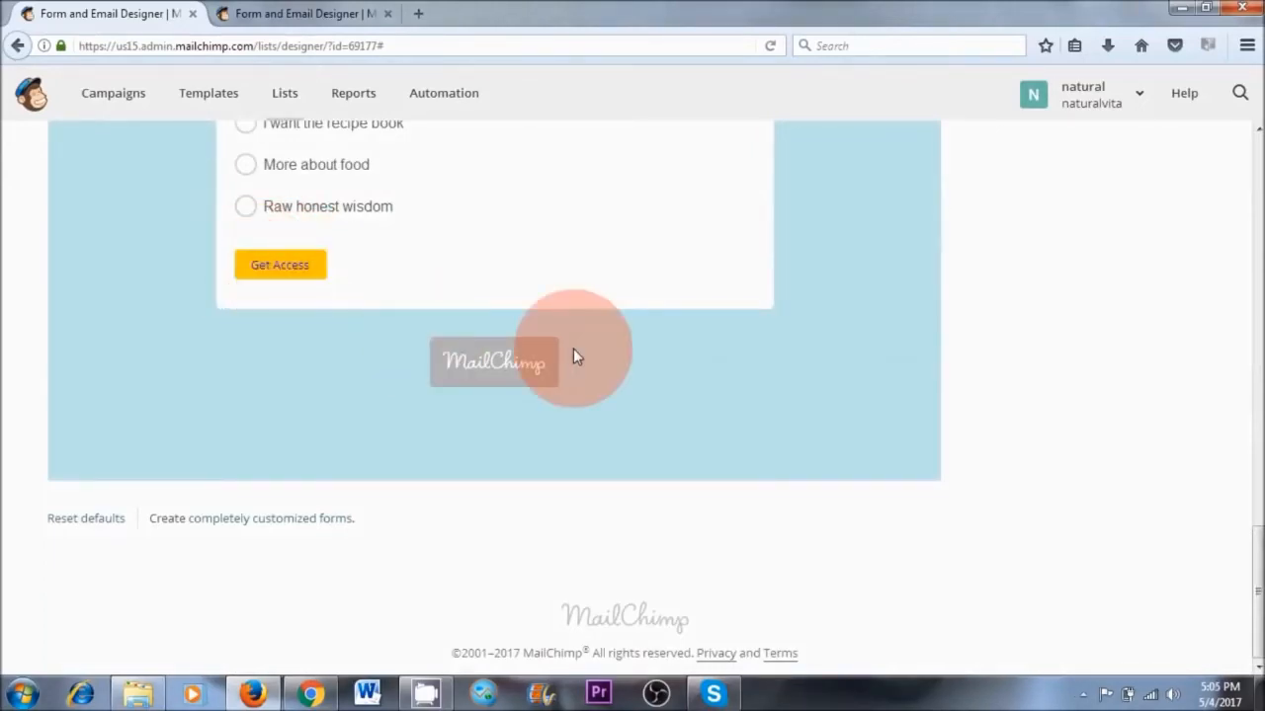
pyautogui.scroll(10, 573, 348)
pyautogui.scroll(3, 534, 350)
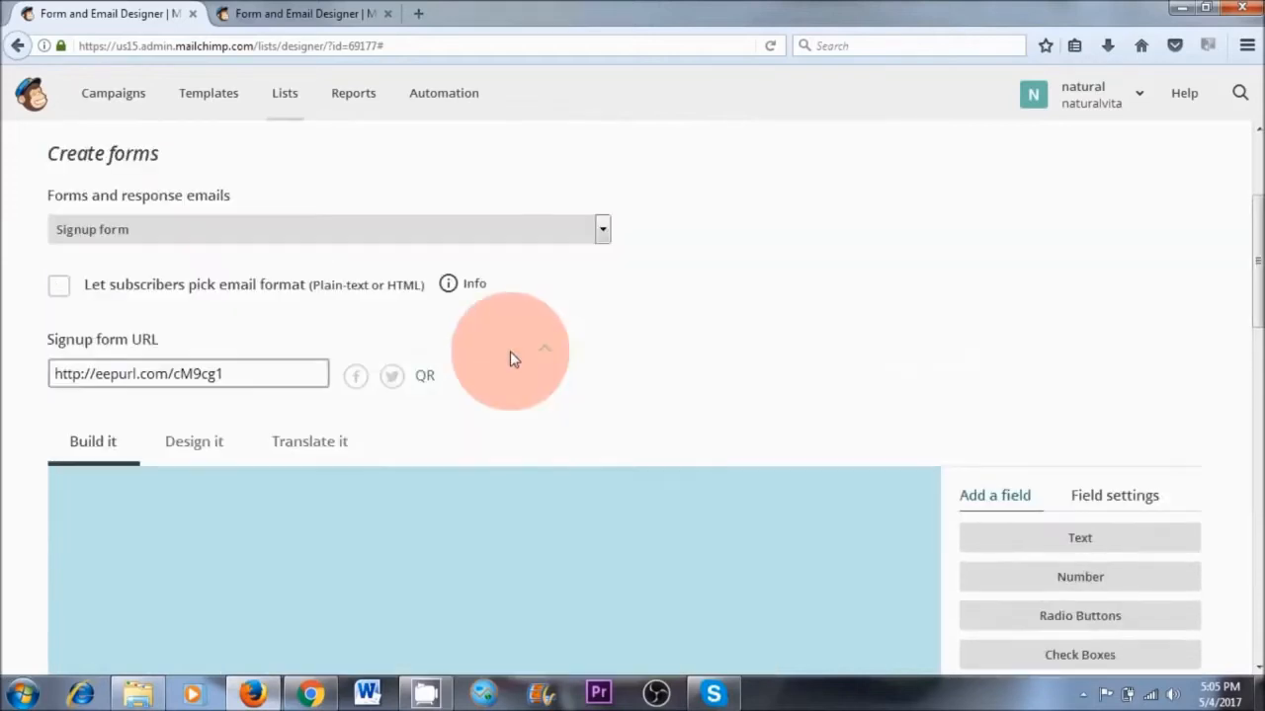
pyautogui.click(190, 447)
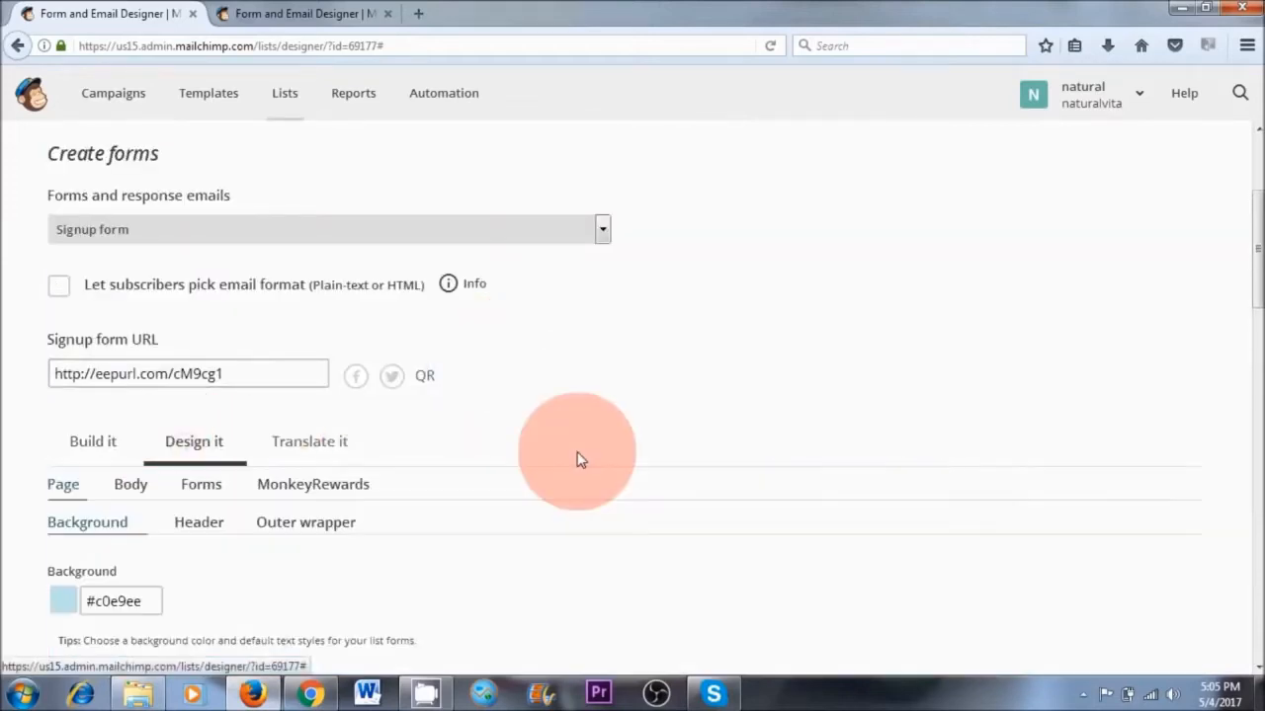
pyautogui.click(199, 486)
pyautogui.scroll(-3, 538, 486)
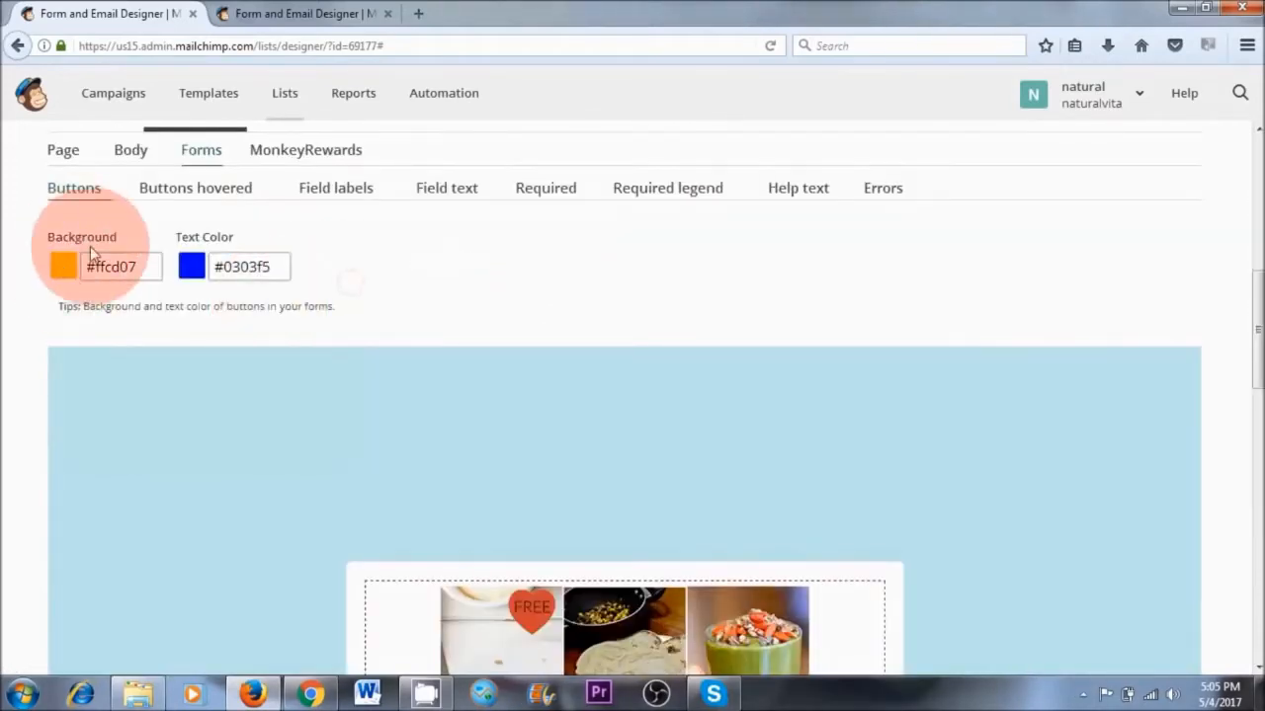
pyautogui.click(138, 272)
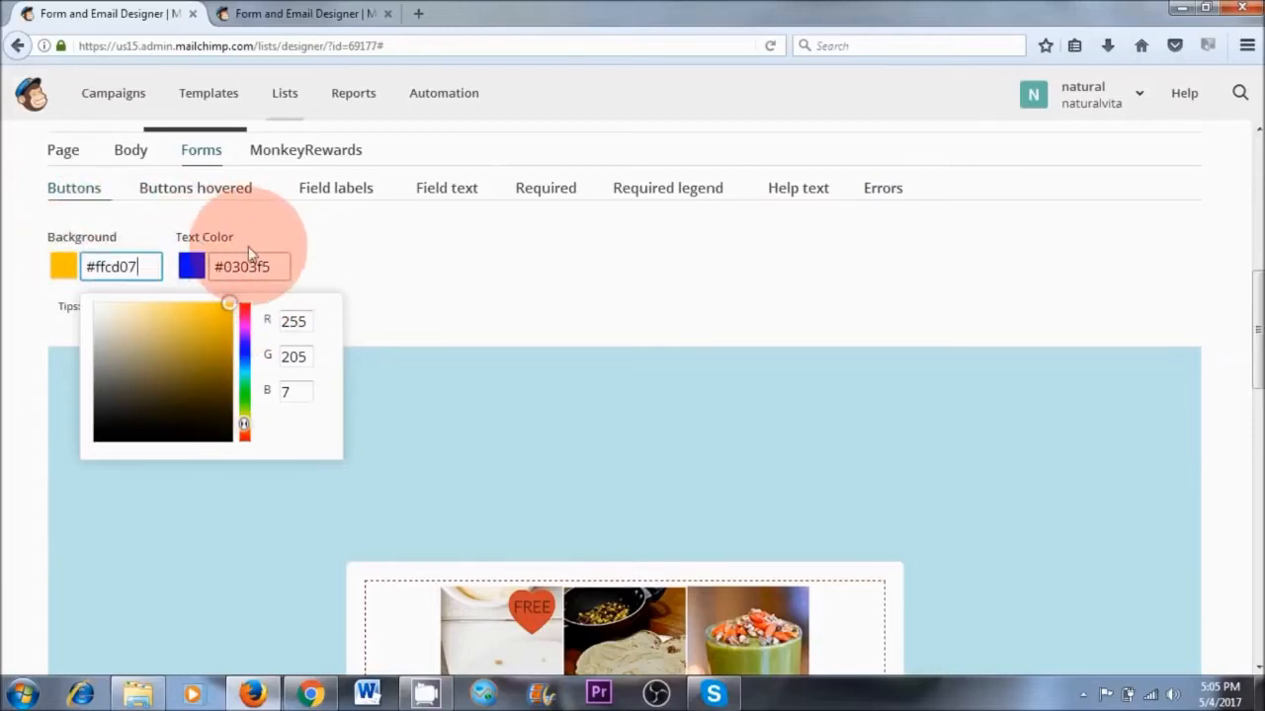
pyautogui.click(413, 317)
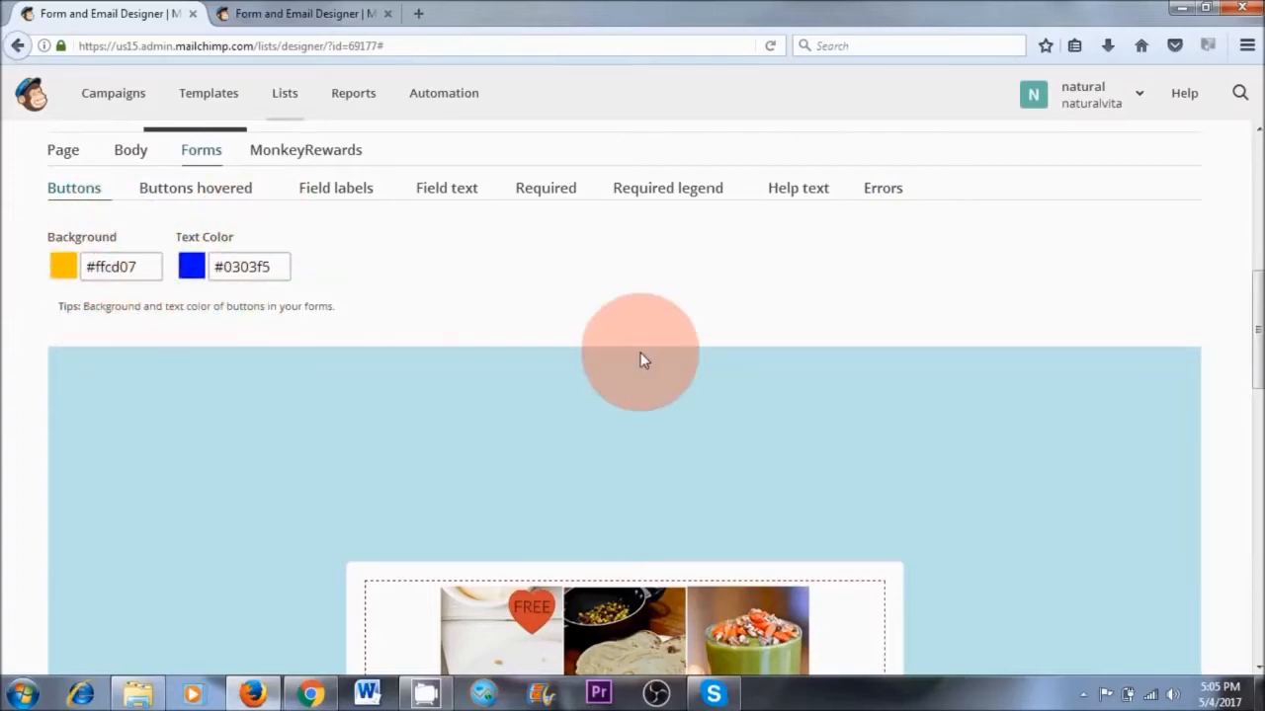
pyautogui.scroll(-8, 637, 410)
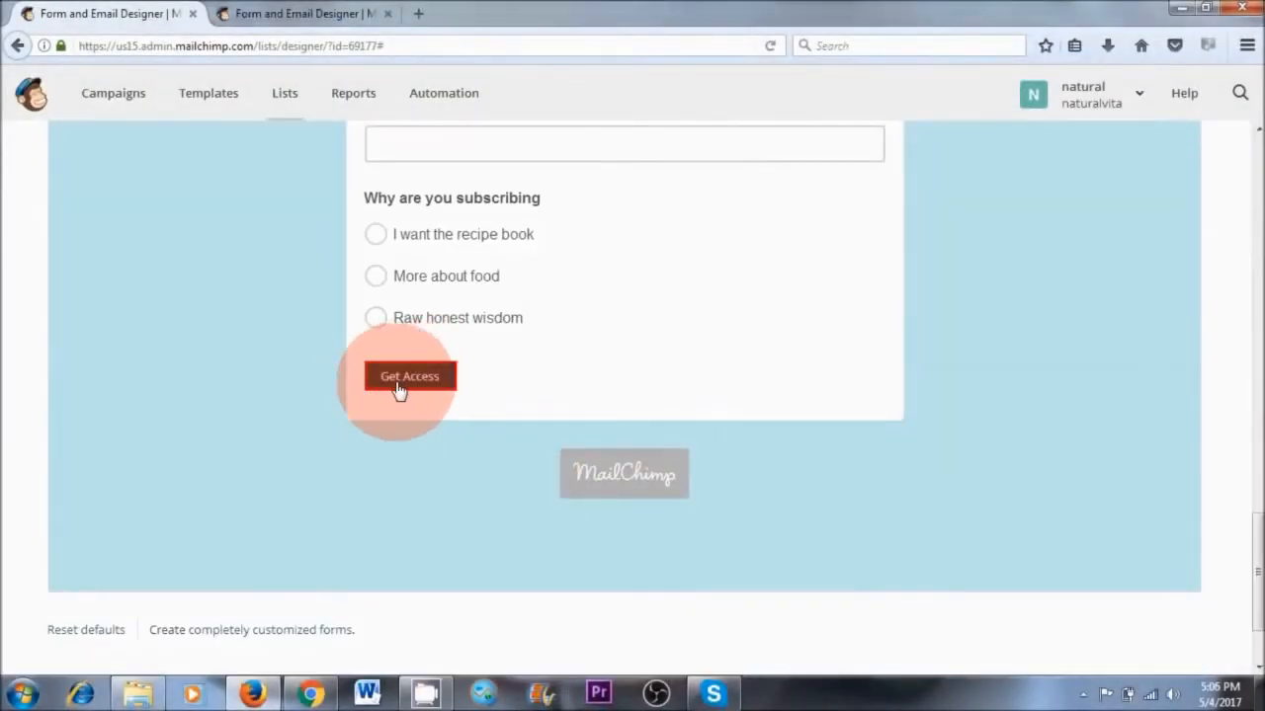
# Change the form's "Subscribe to list" text to "SUBSCRIBE NOW" in the translation settings and save them
pyautogui.scroll(8, 512, 396)
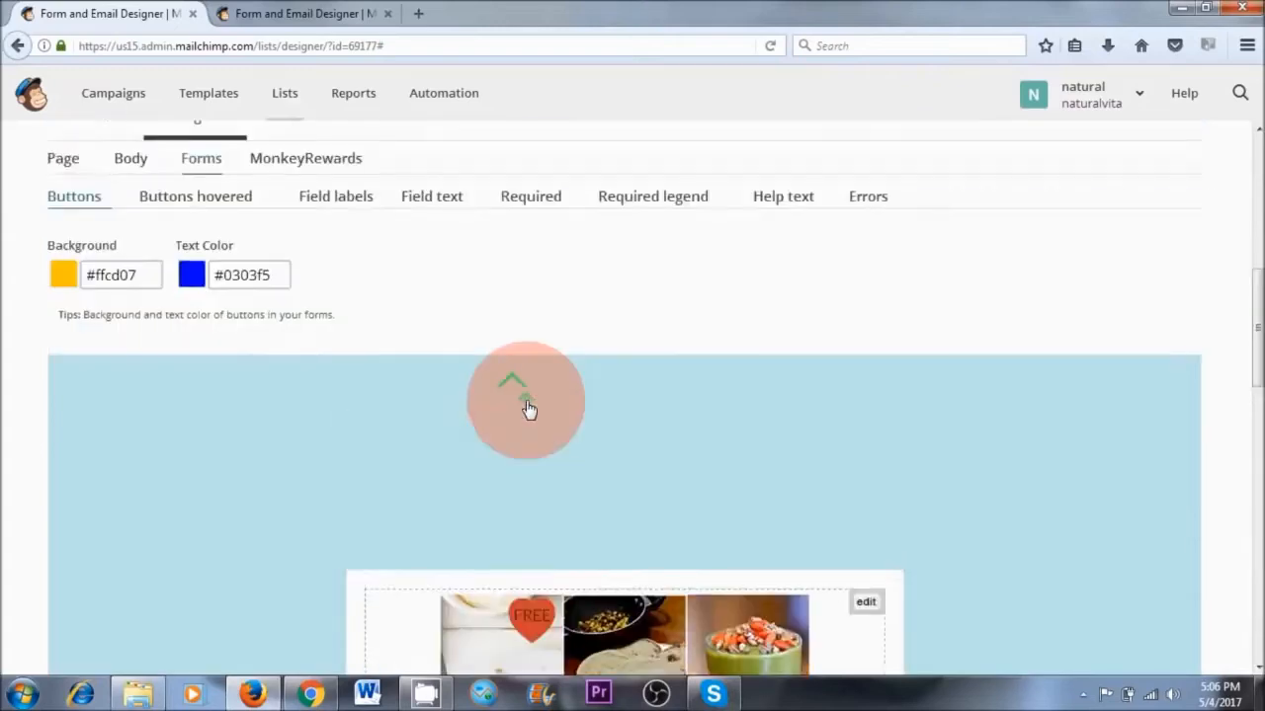
pyautogui.scroll(3, 528, 408)
pyautogui.click(306, 452)
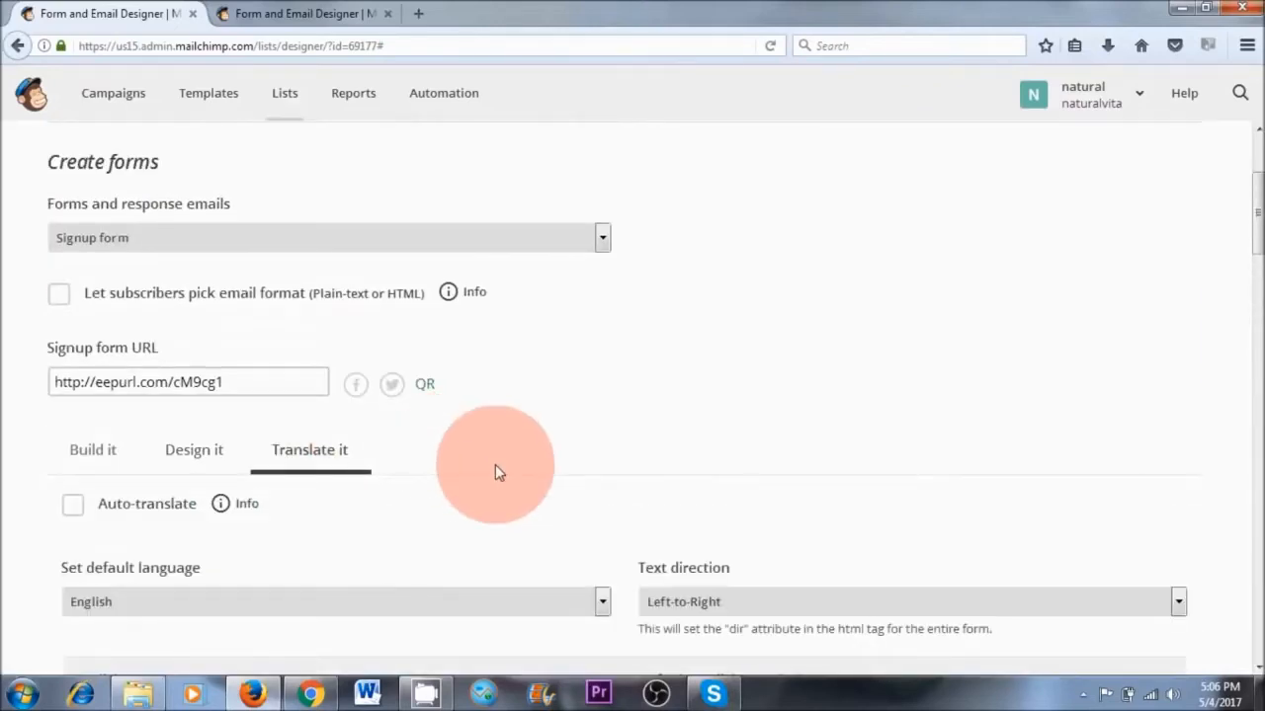
pyautogui.scroll(-6, 496, 471)
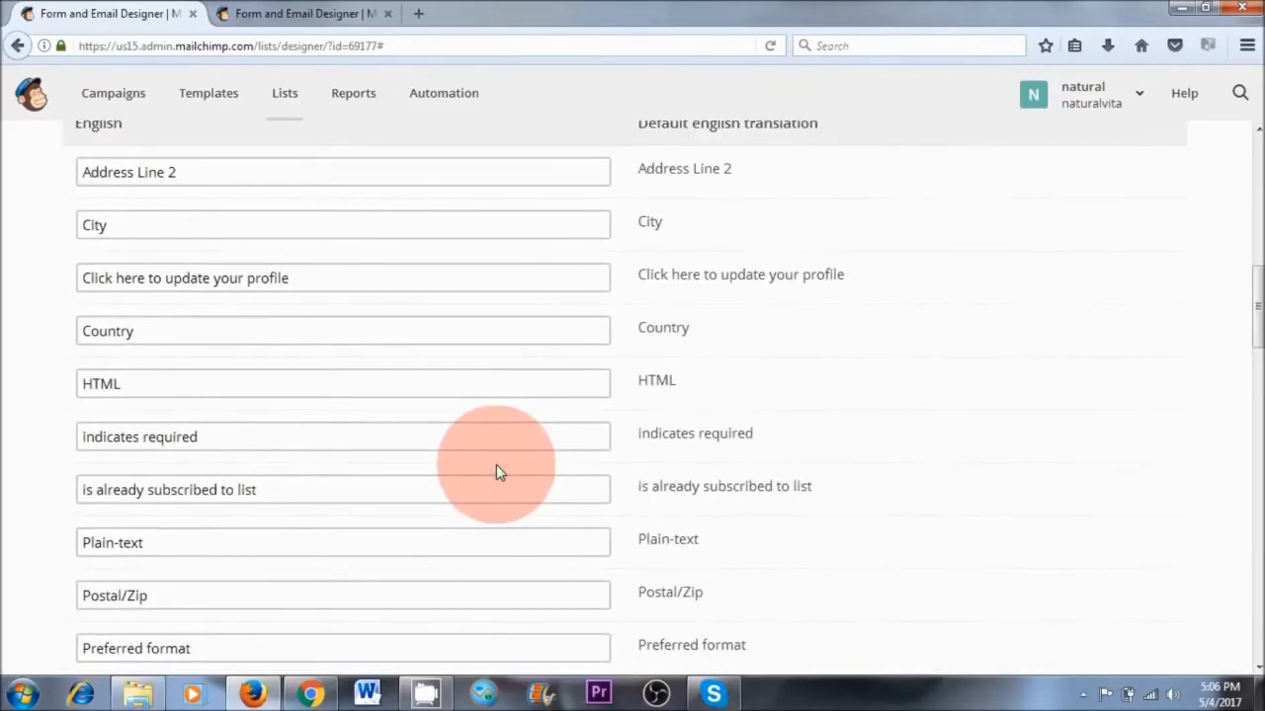
pyautogui.scroll(-2, 496, 471)
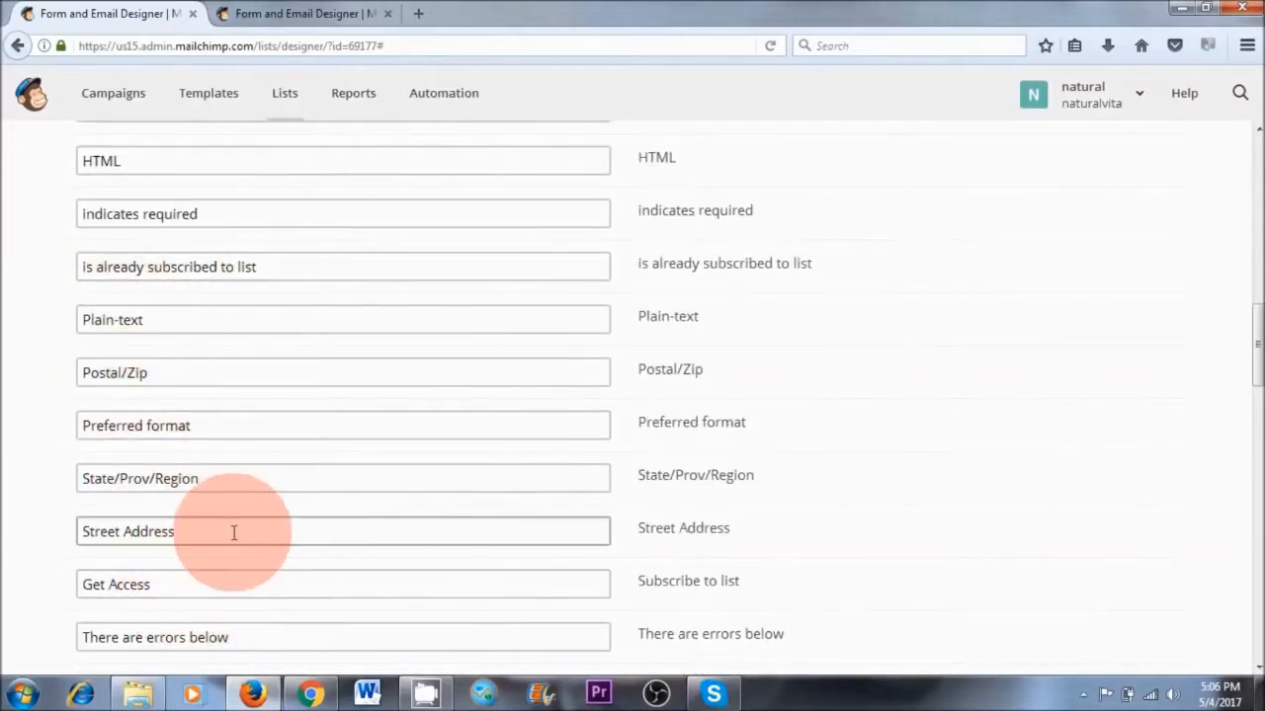
pyautogui.scroll(-2, 233, 533)
pyautogui.moveTo(155, 368); pyautogui.dragTo(53, 362)
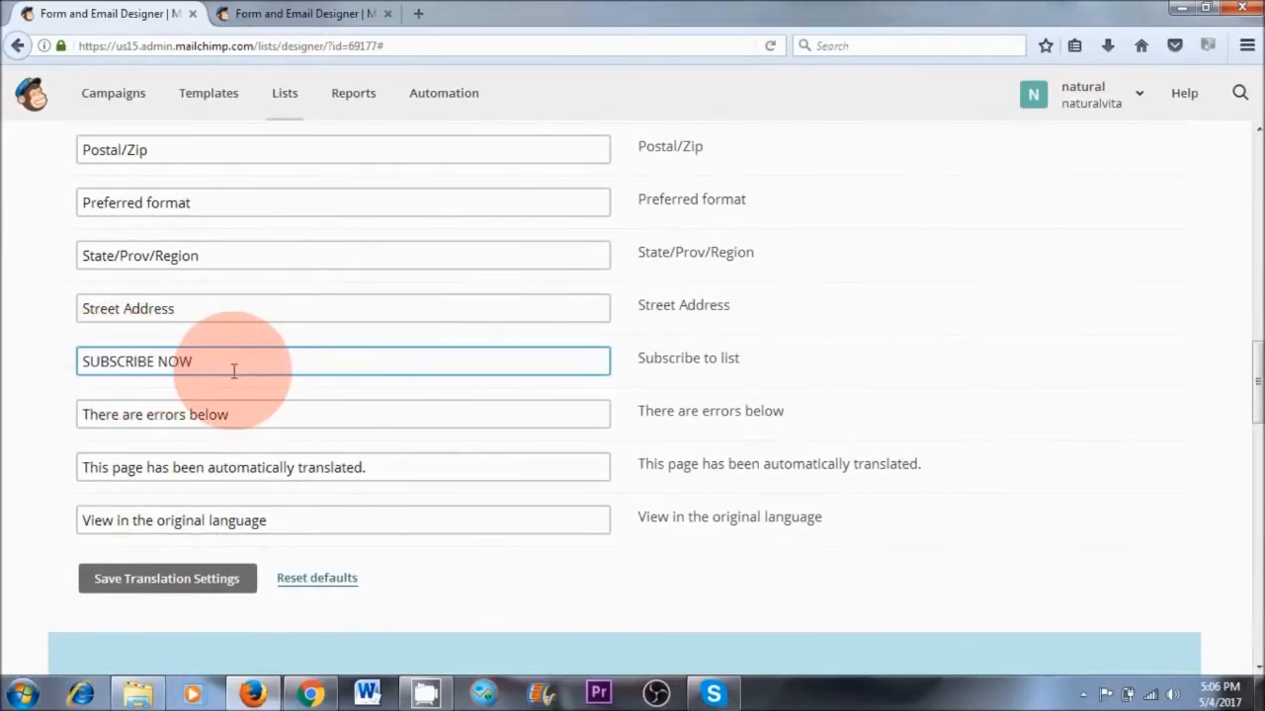
pyautogui.click(187, 579)
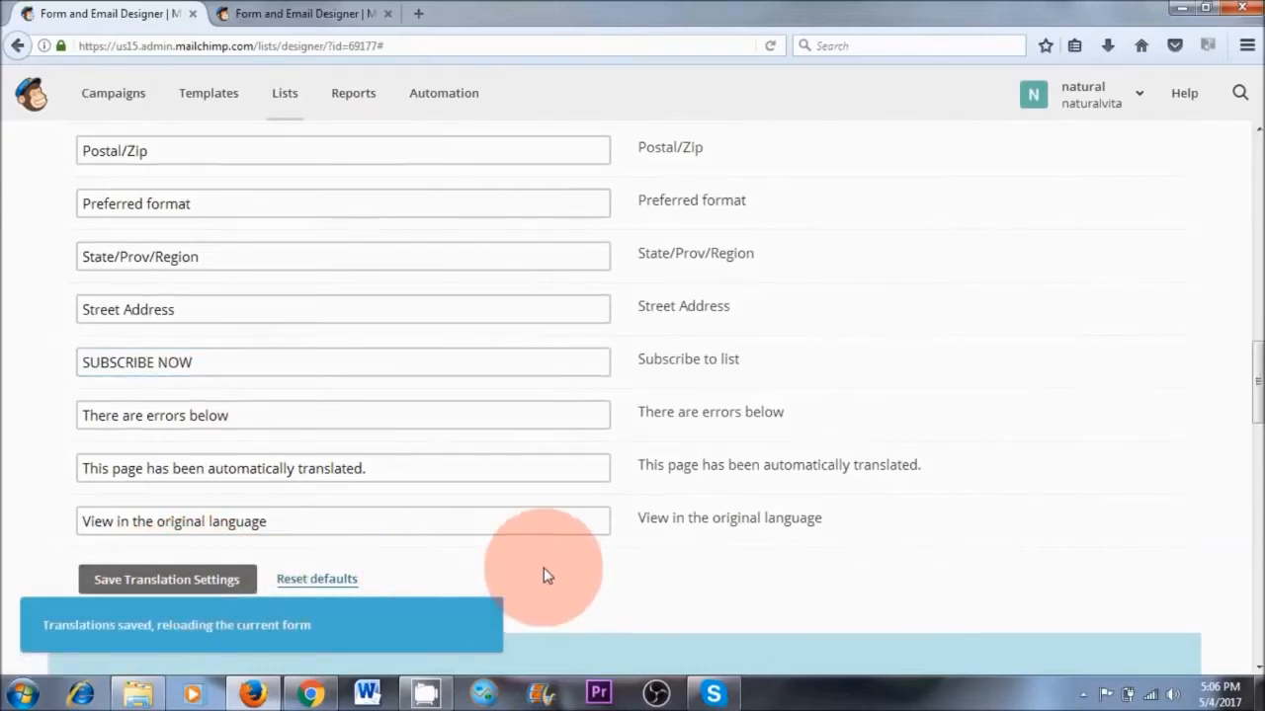
# Return to building the signup form and check its layout and the relabelled subscribe button
pyautogui.scroll(5, 544, 567)
pyautogui.scroll(6, 544, 567)
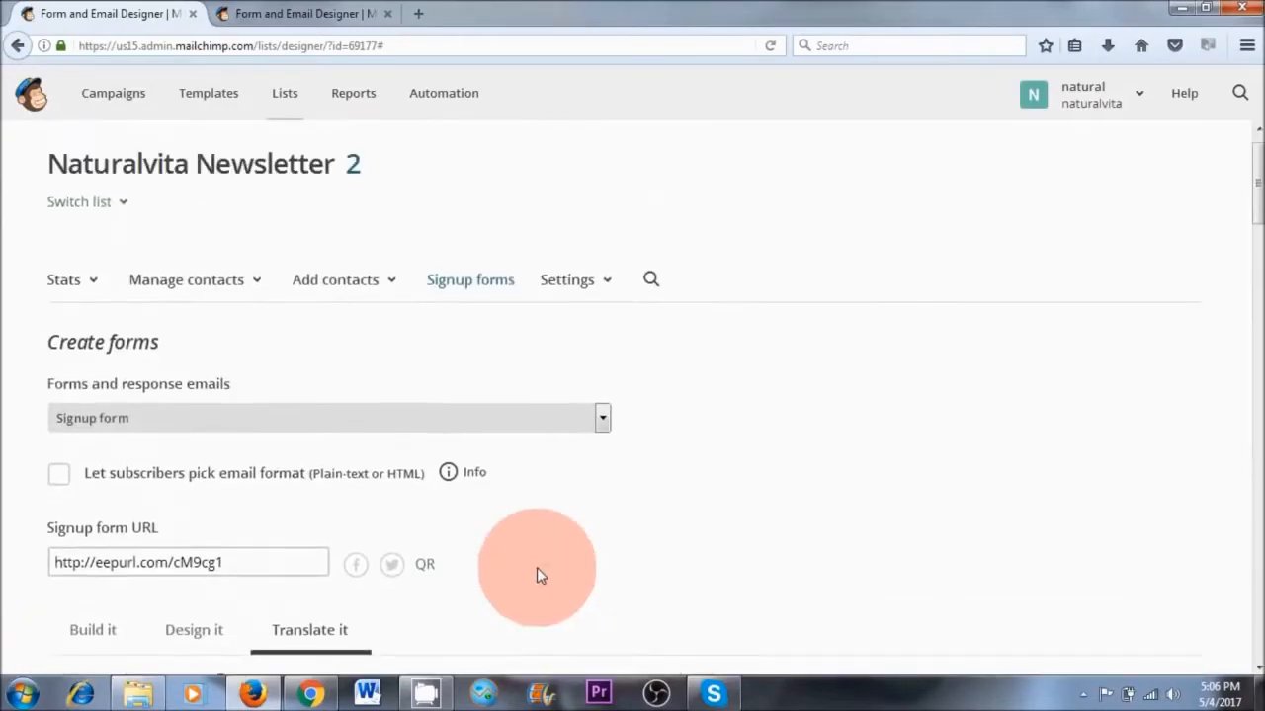
pyautogui.scroll(-3, 531, 559)
pyautogui.click(70, 326)
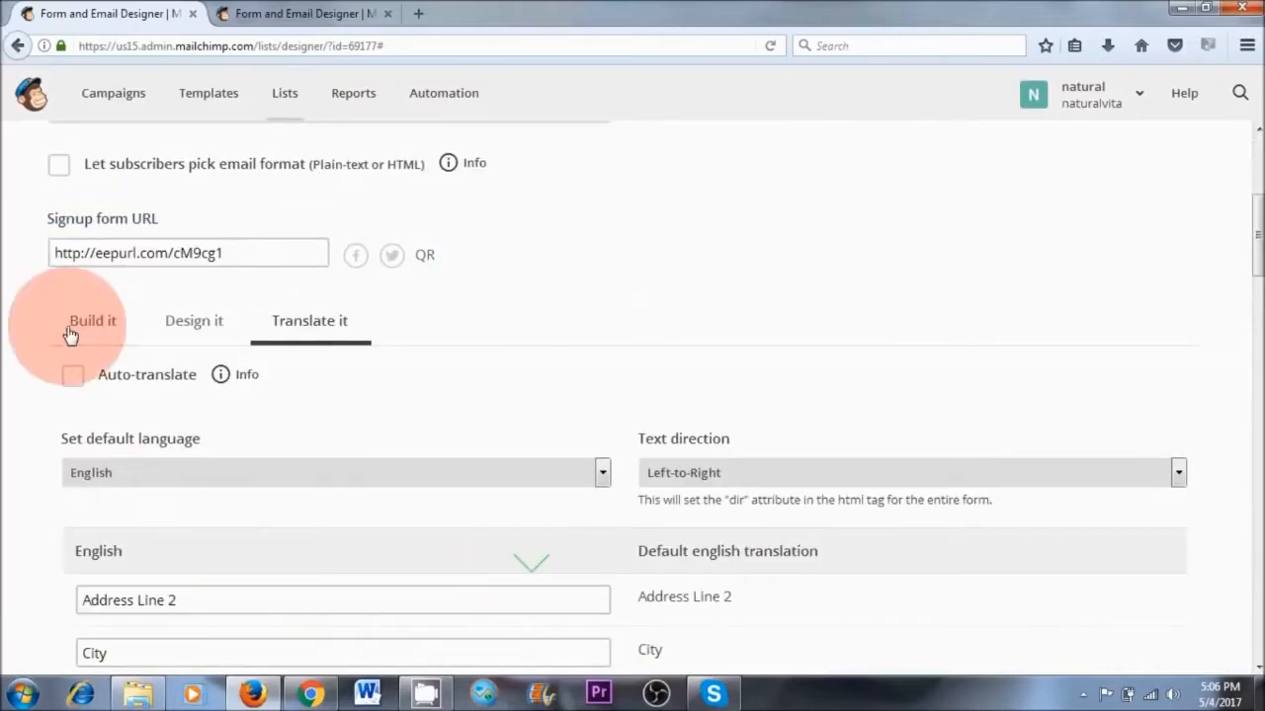
pyautogui.scroll(-7, 536, 420)
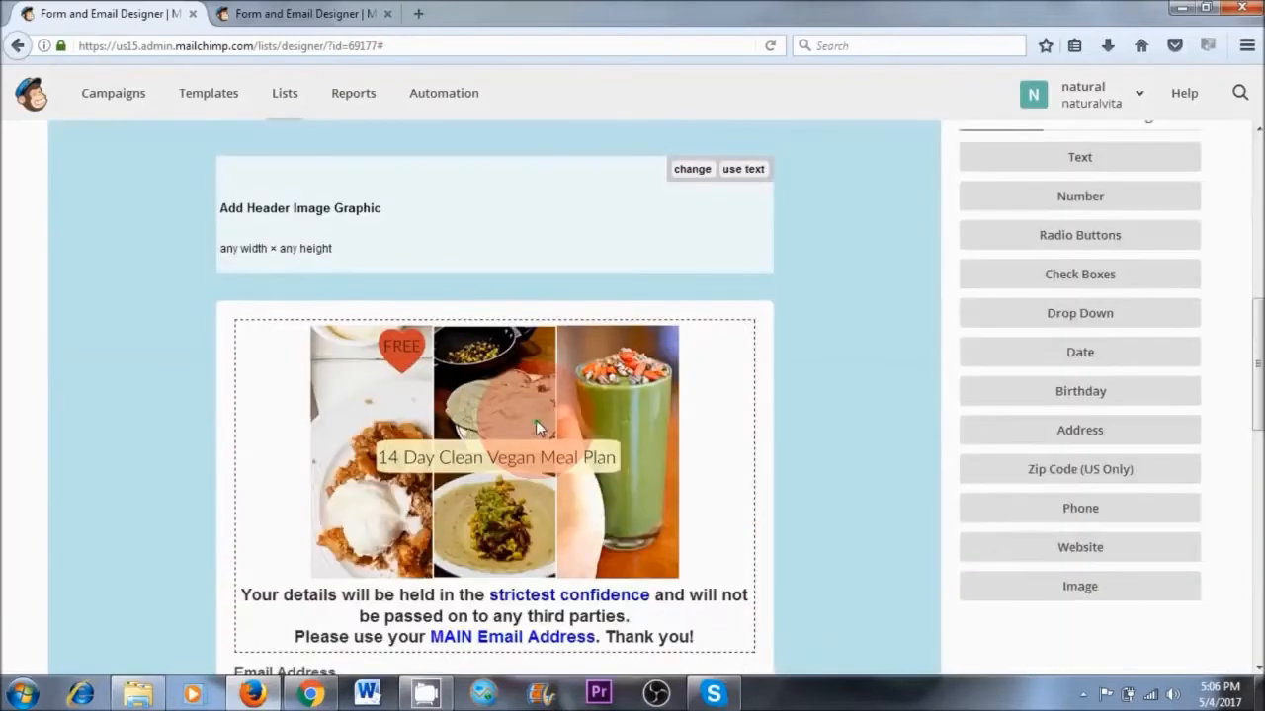
pyautogui.scroll(-3, 535, 428)
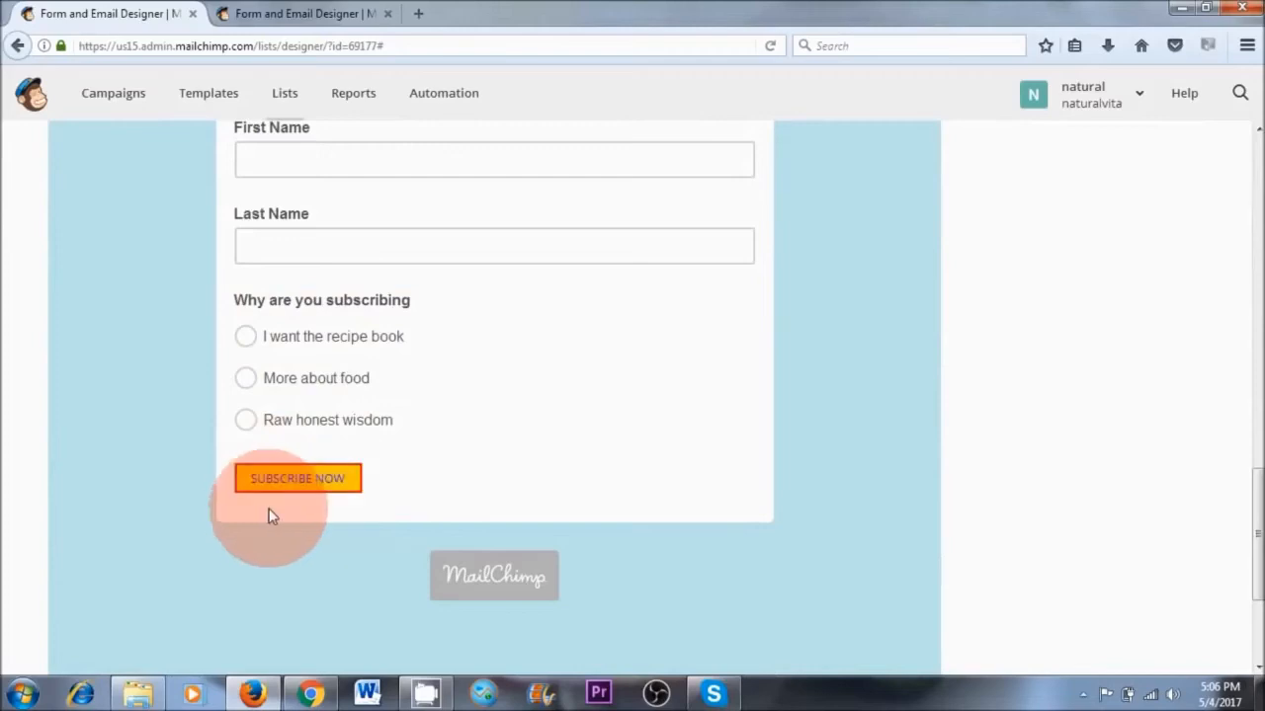
pyautogui.scroll(6, 909, 305)
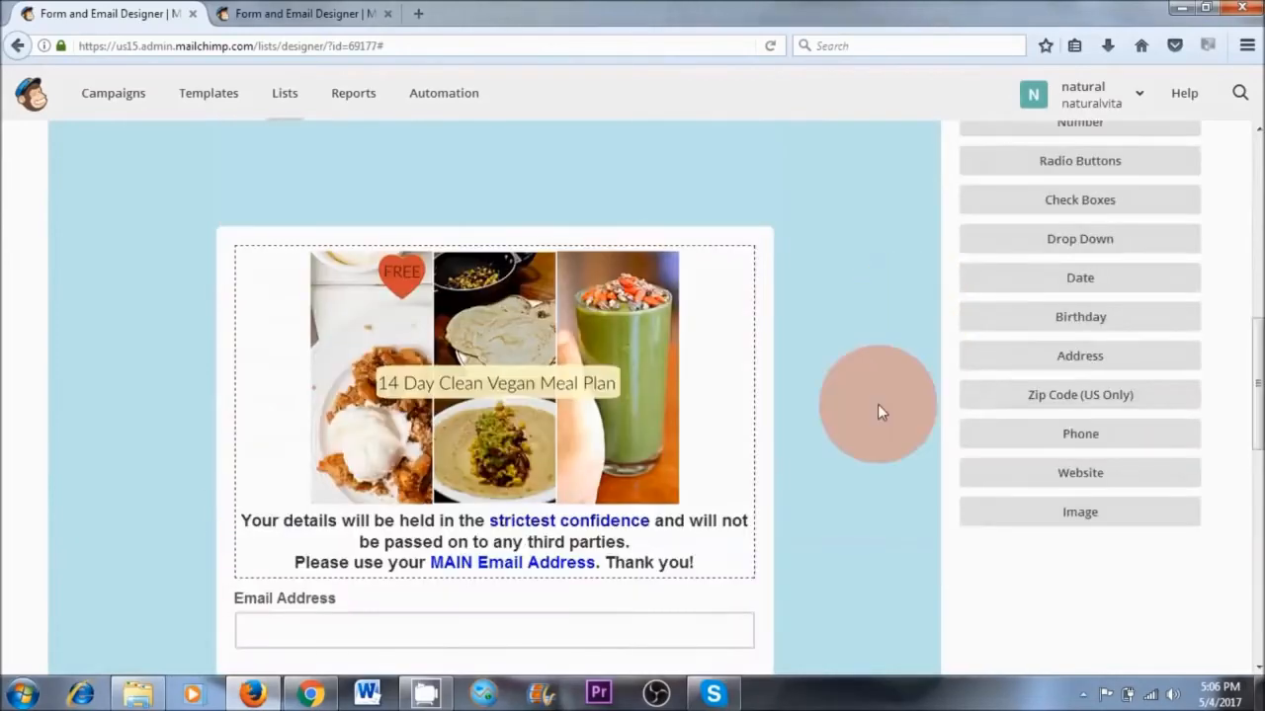
pyautogui.scroll(-8, 717, 445)
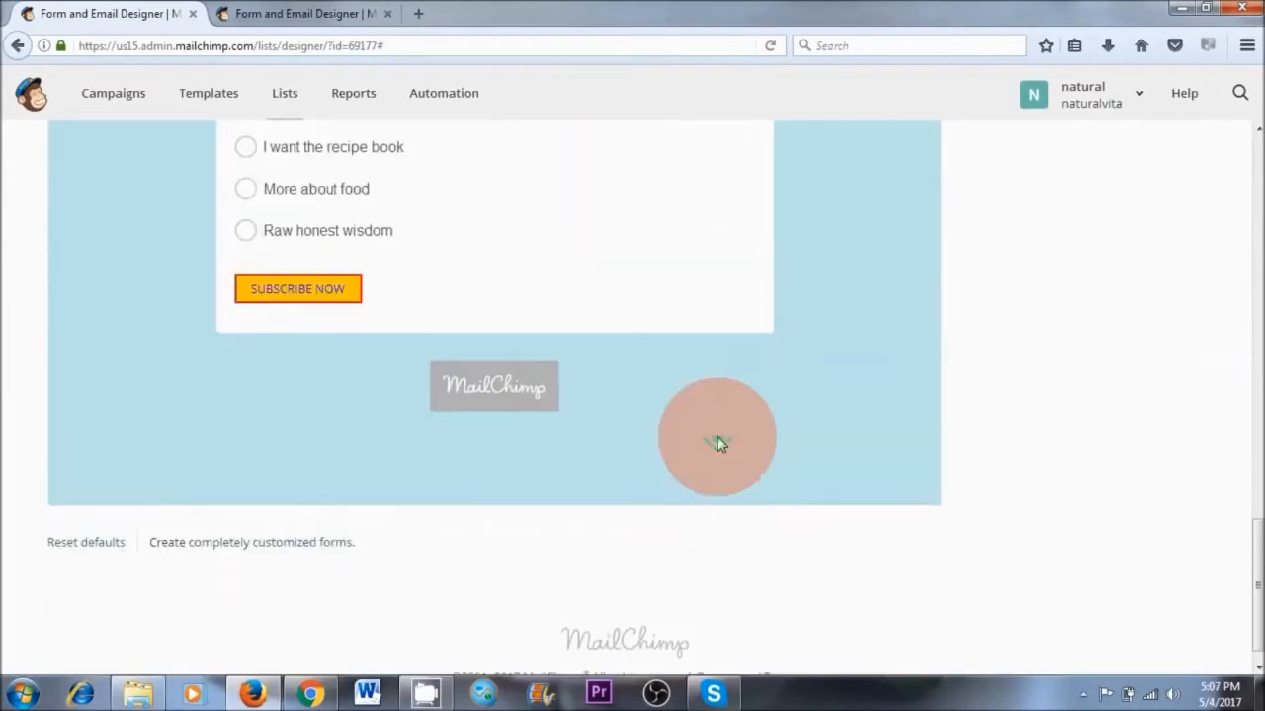
# Copy the signup form URL of the Naturalvita Newsletter list
pyautogui.scroll(8, 717, 445)
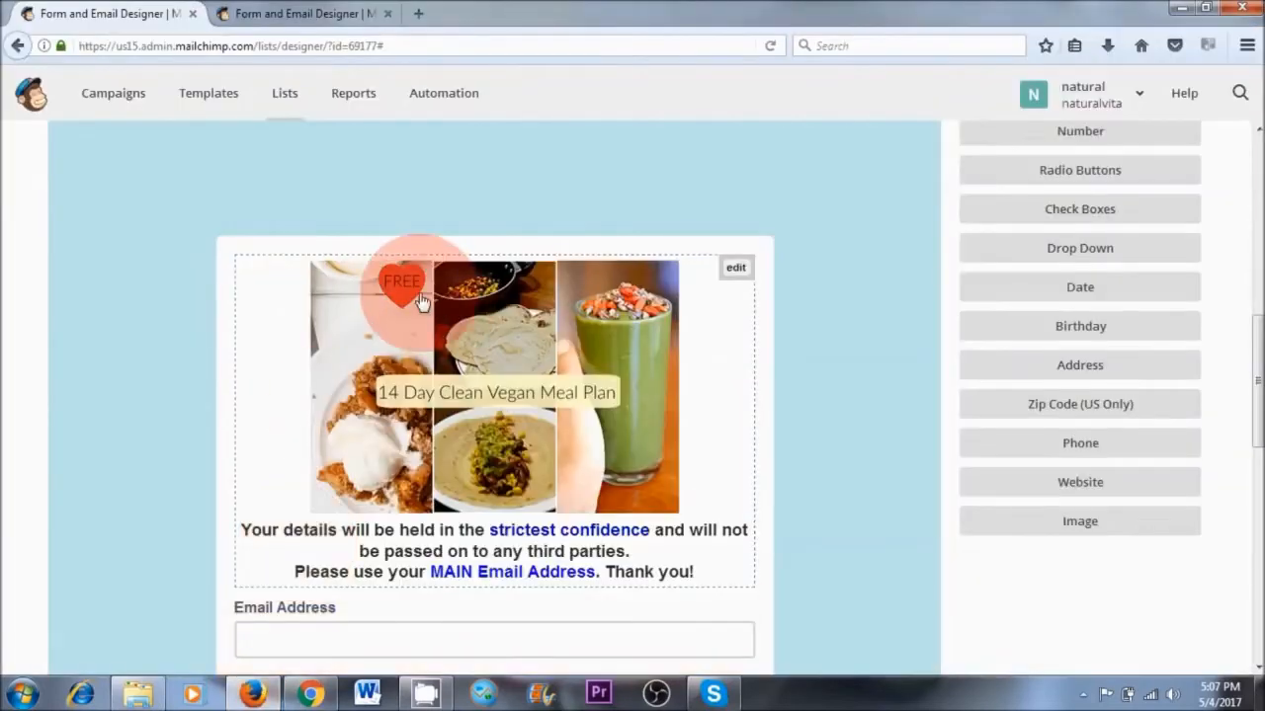
pyautogui.scroll(3, 419, 302)
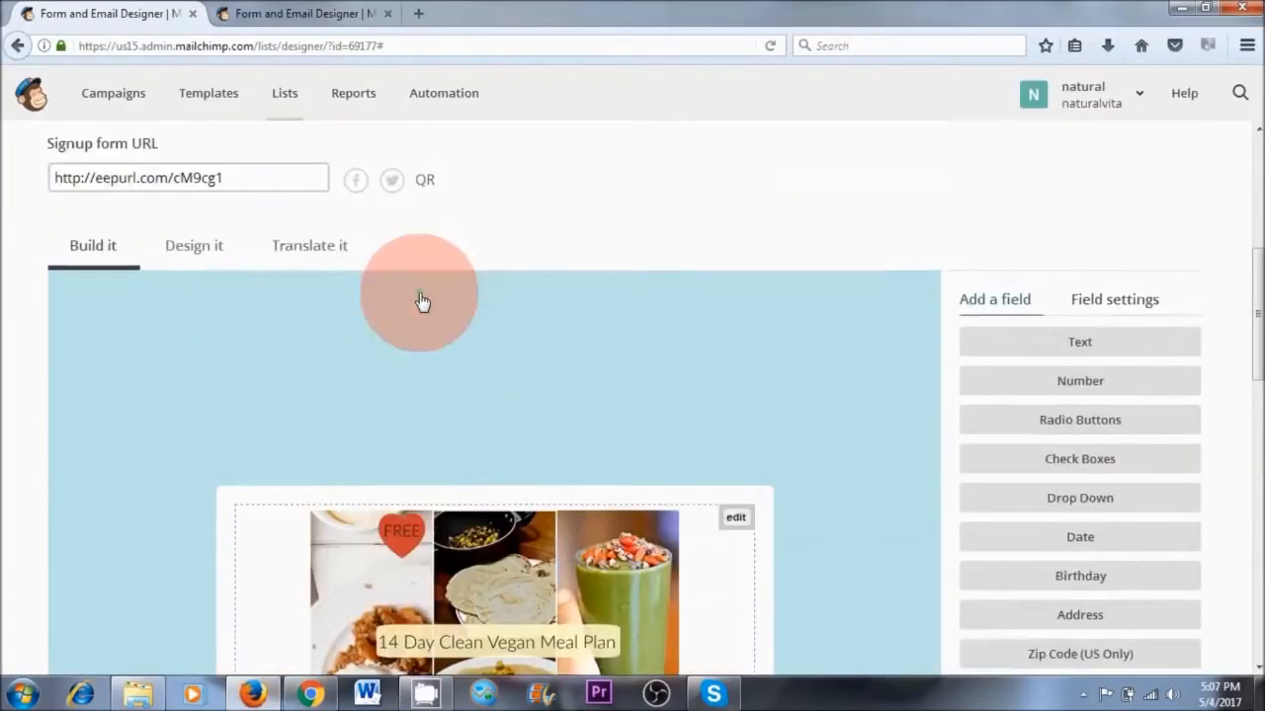
pyautogui.scroll(2, 420, 301)
pyautogui.click(188, 373)
pyautogui.rightClick(188, 374)
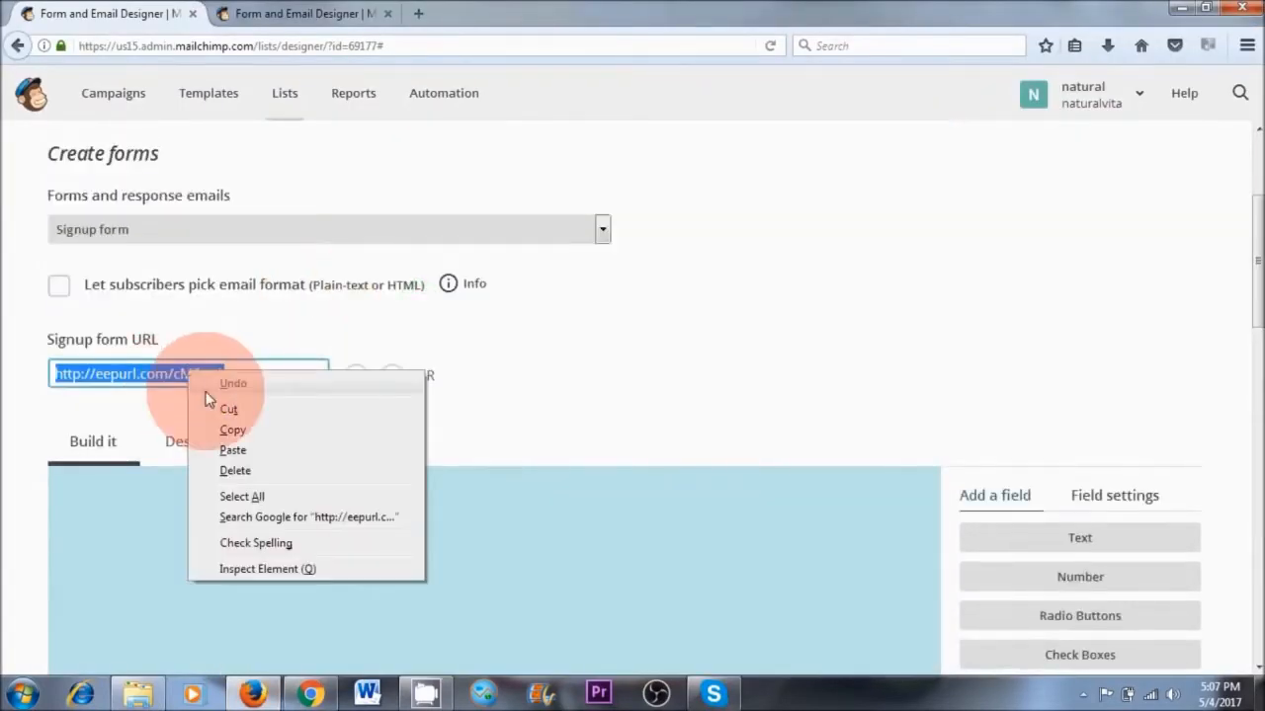
pyautogui.click(232, 429)
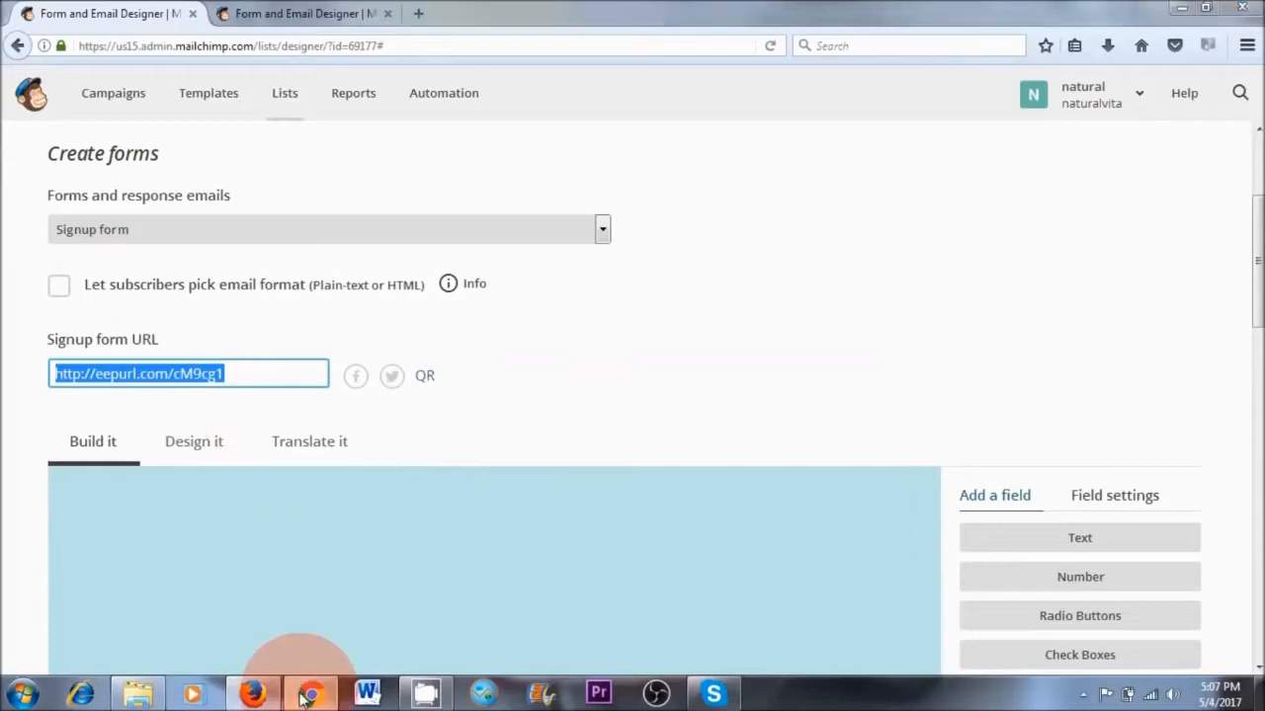
# Switch to Facebook in Chrome, publish the copied signup link with the text "Get a 2 week meal plan here", and open the posted link
pyautogui.click(309, 694)
pyautogui.click(514, 420)
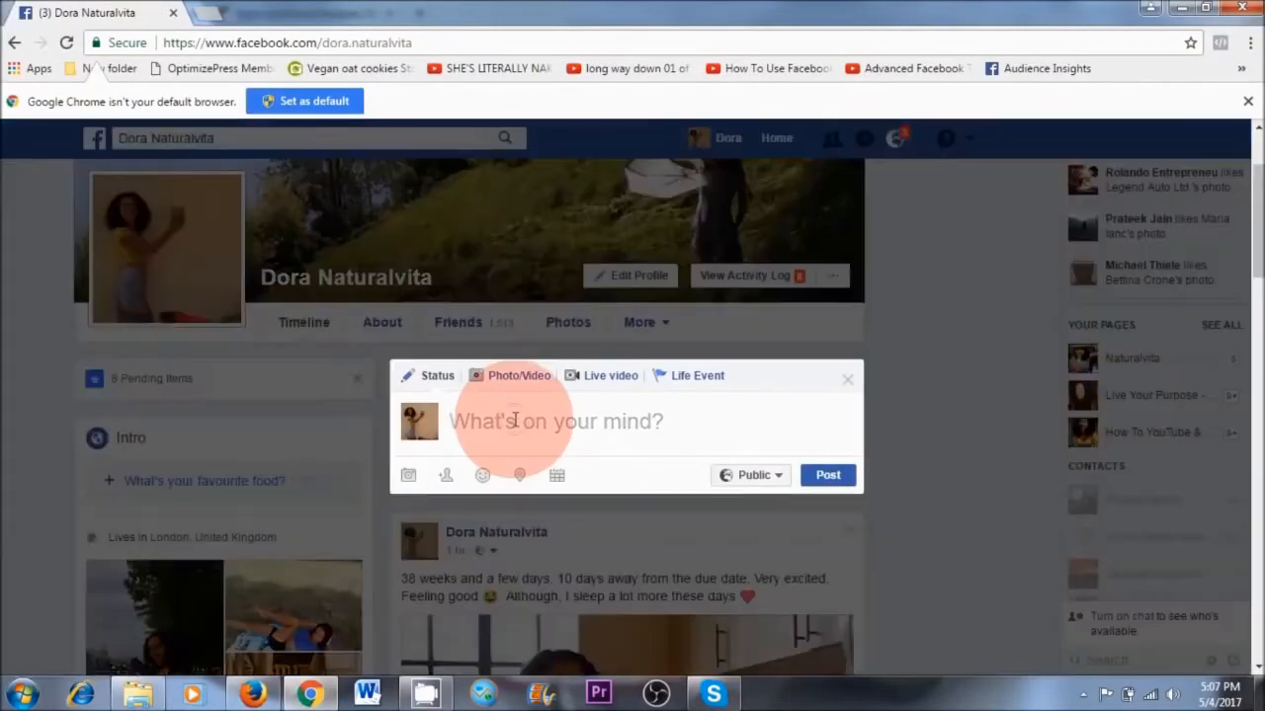
pyautogui.rightClick(514, 420)
pyautogui.click(549, 273)
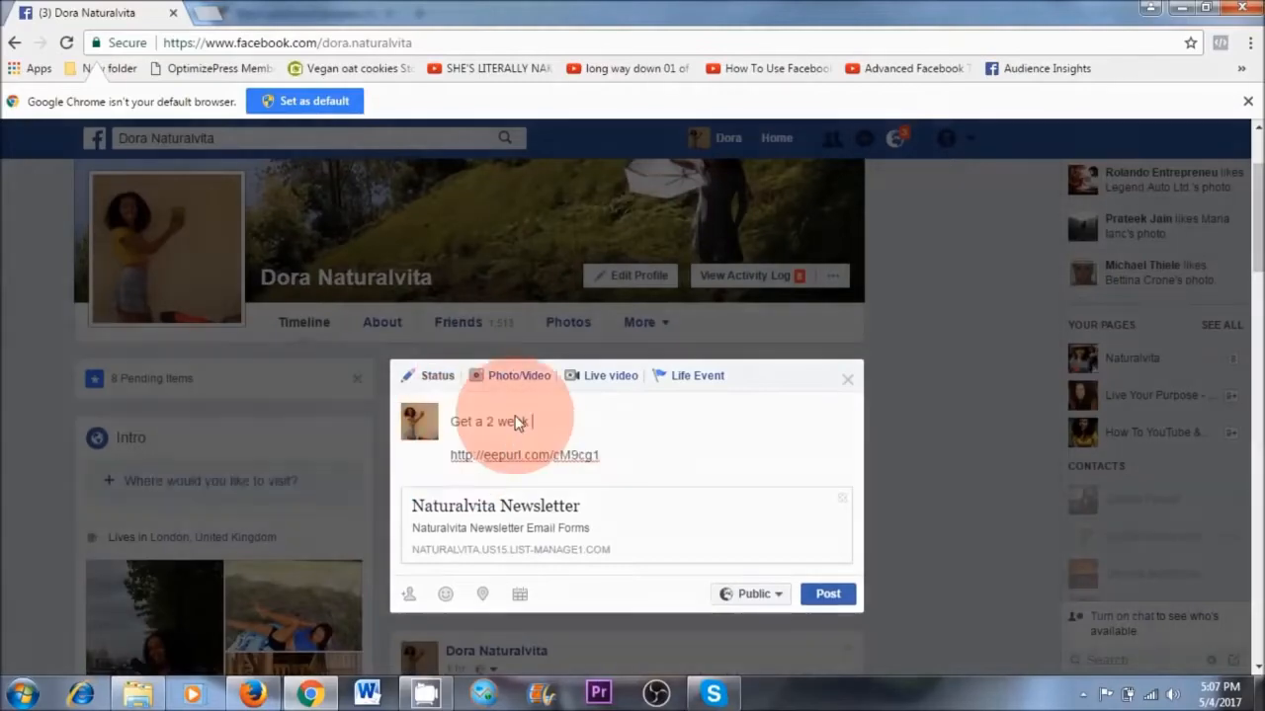
pyautogui.write('meal plan here')
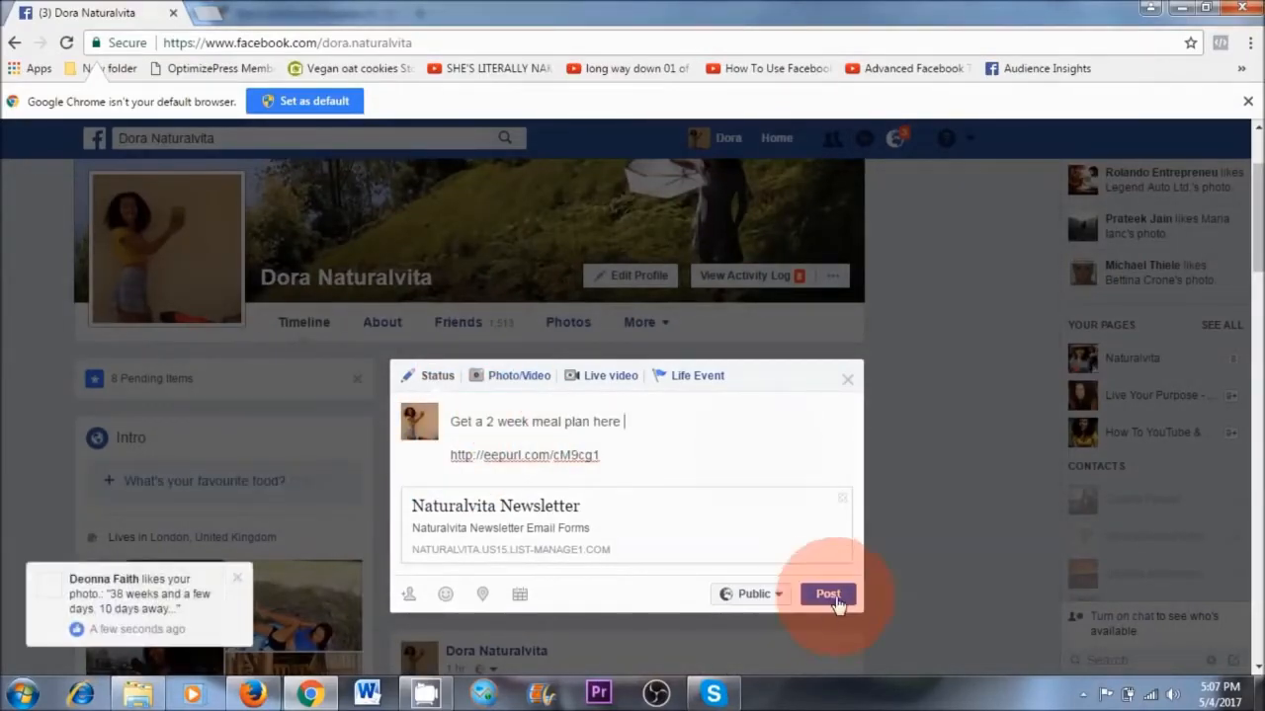
pyautogui.click(828, 594)
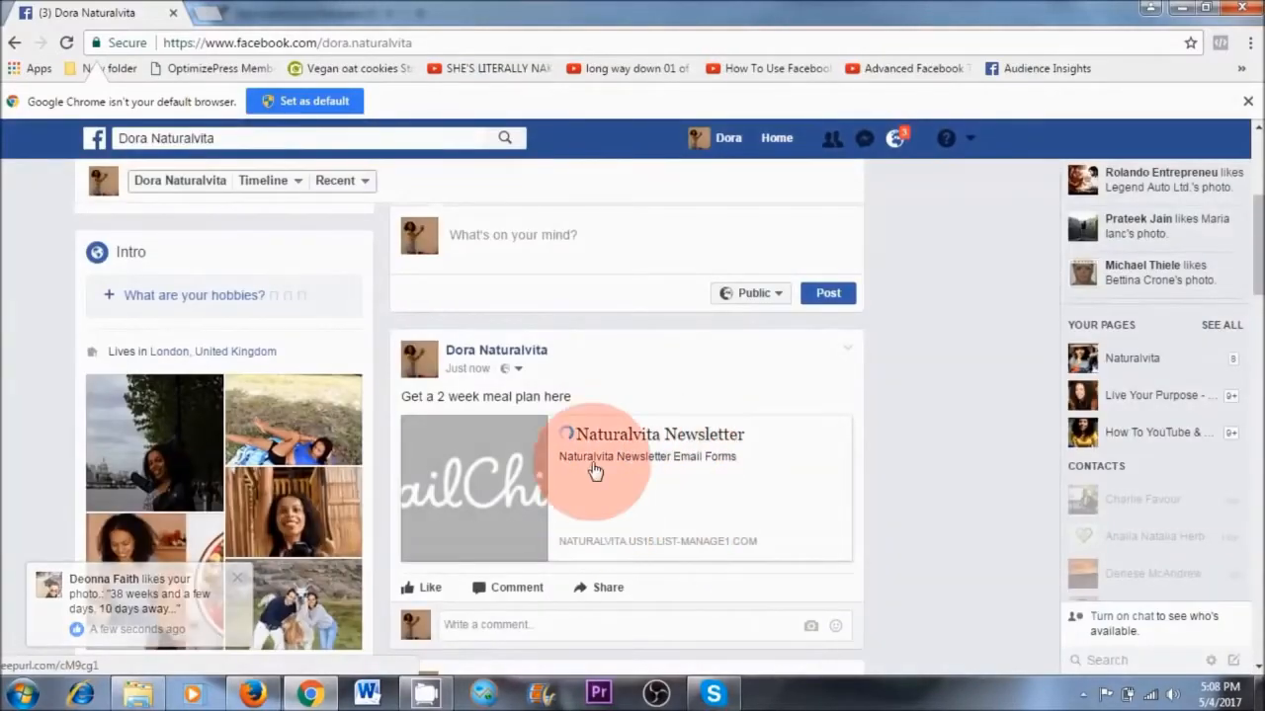
pyautogui.click(636, 440)
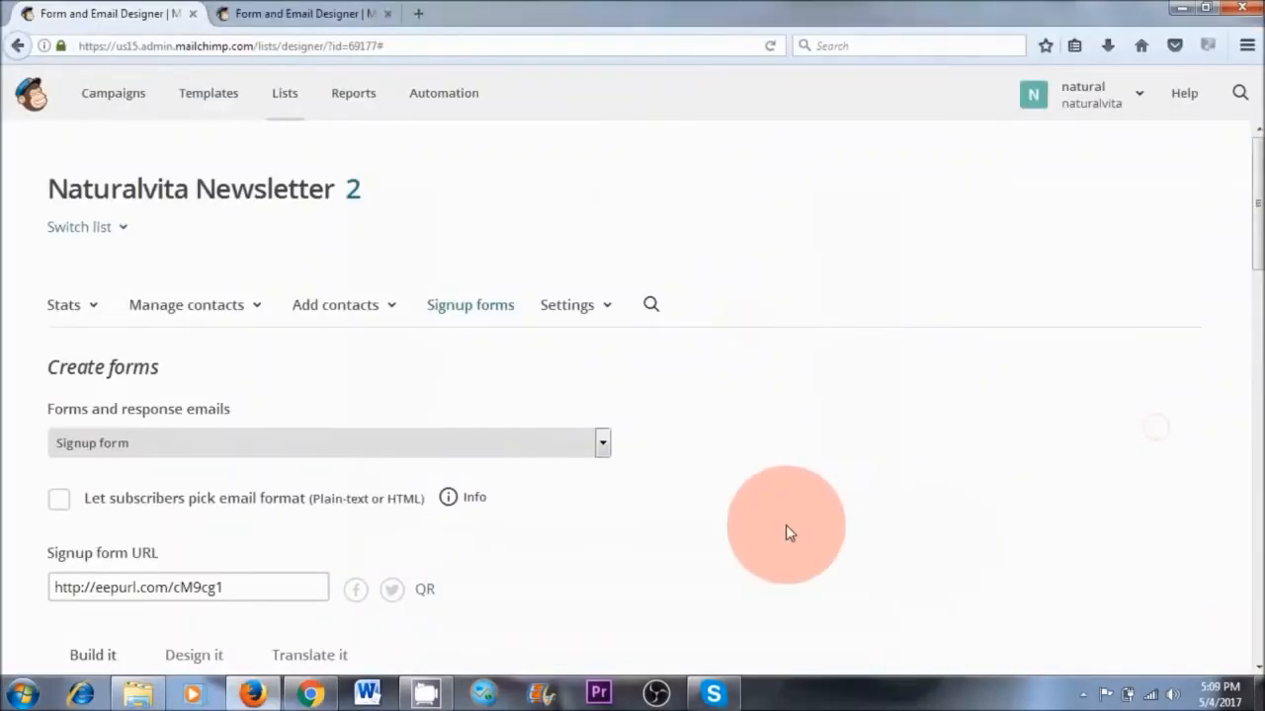
# Switch the form designer from the signup form to the opt-in confirmation email and review its content and header details
pyautogui.scroll(-3, 785, 525)
pyautogui.scroll(-9, 785, 525)
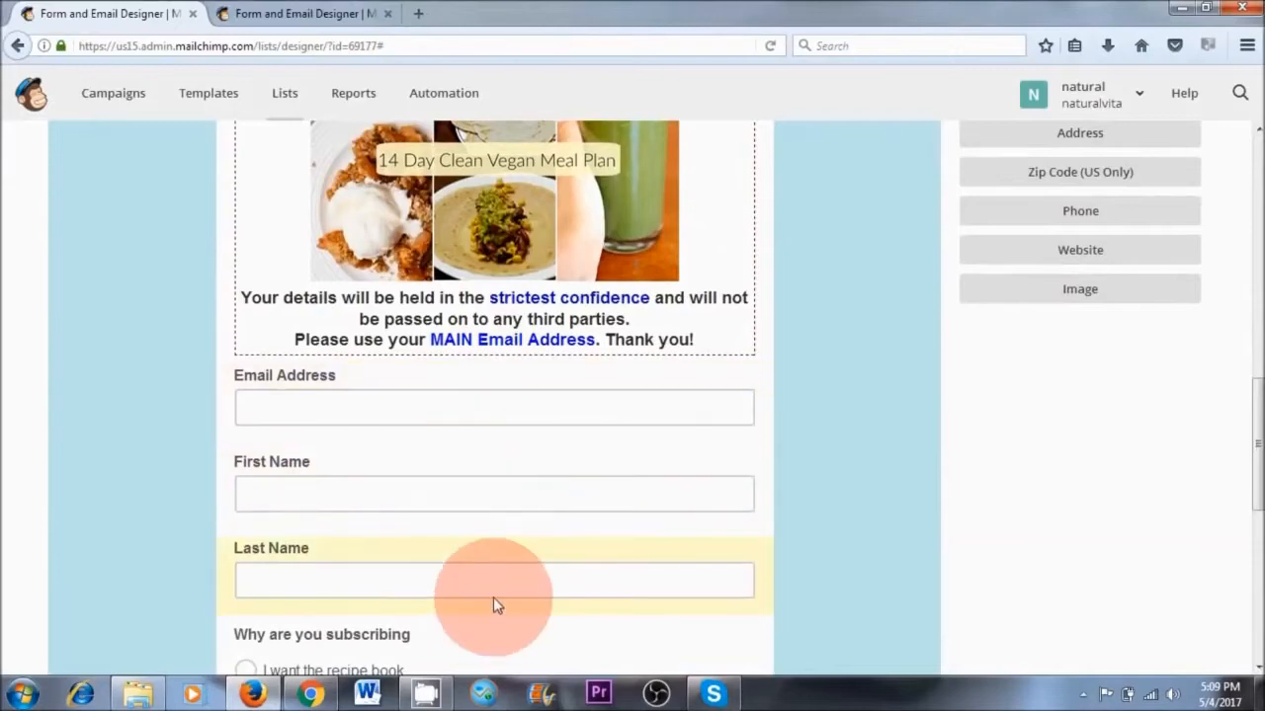
pyautogui.scroll(12, 593, 474)
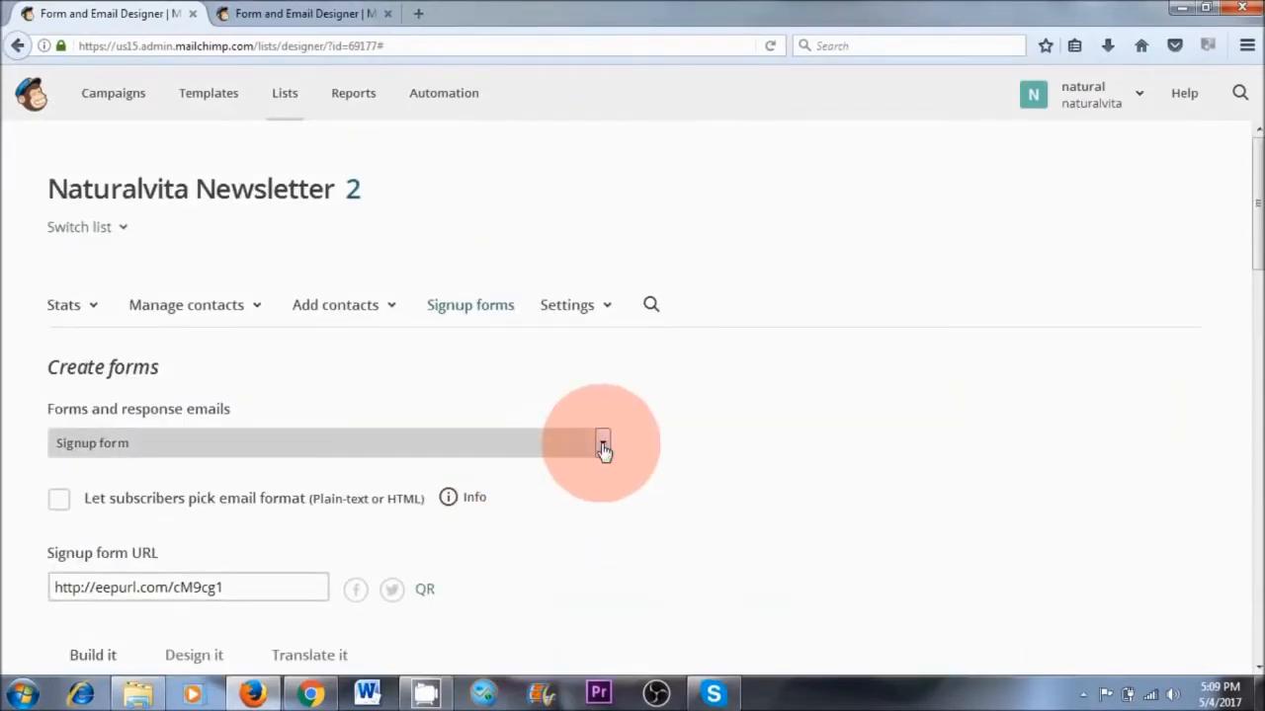
pyautogui.click(602, 443)
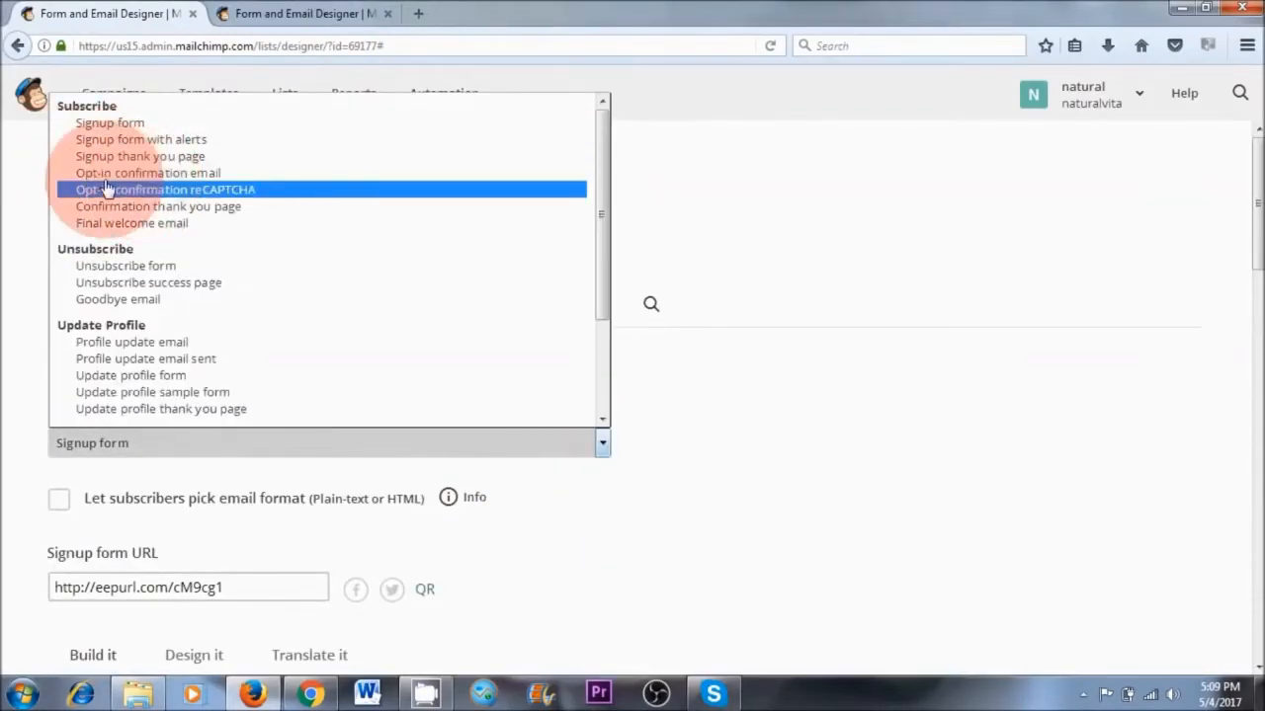
pyautogui.click(174, 178)
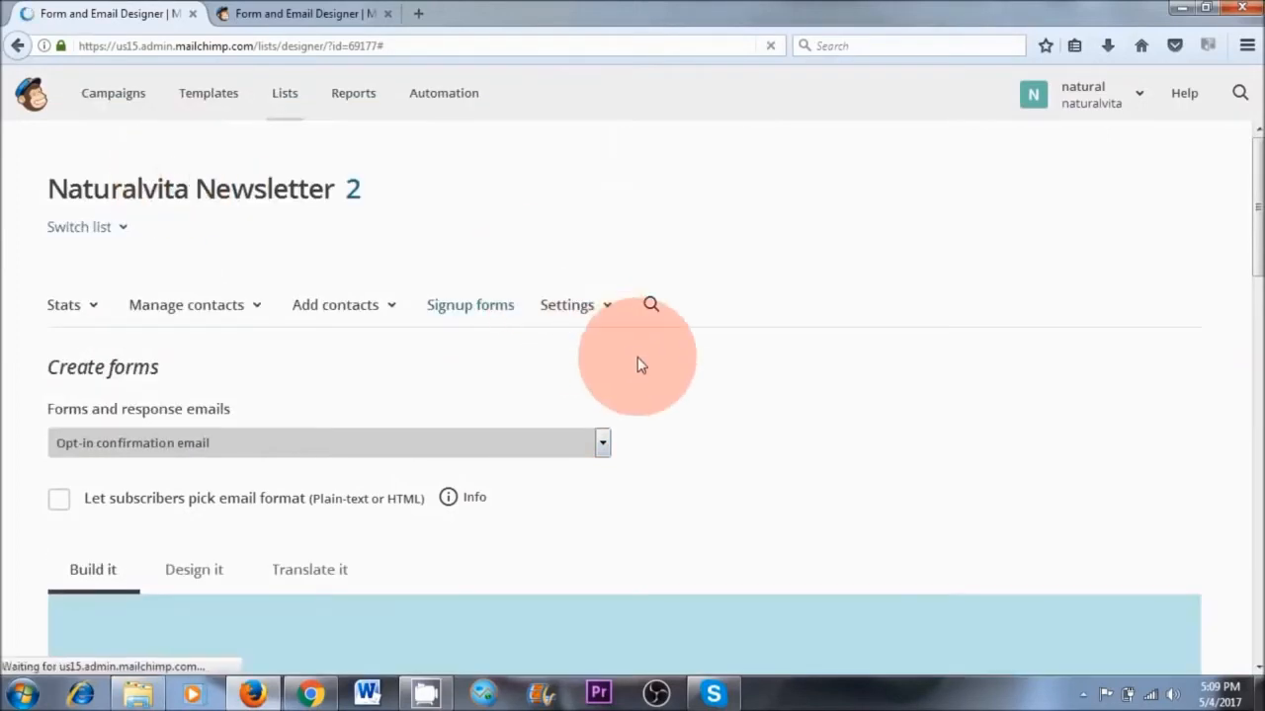
pyautogui.scroll(-10, 677, 376)
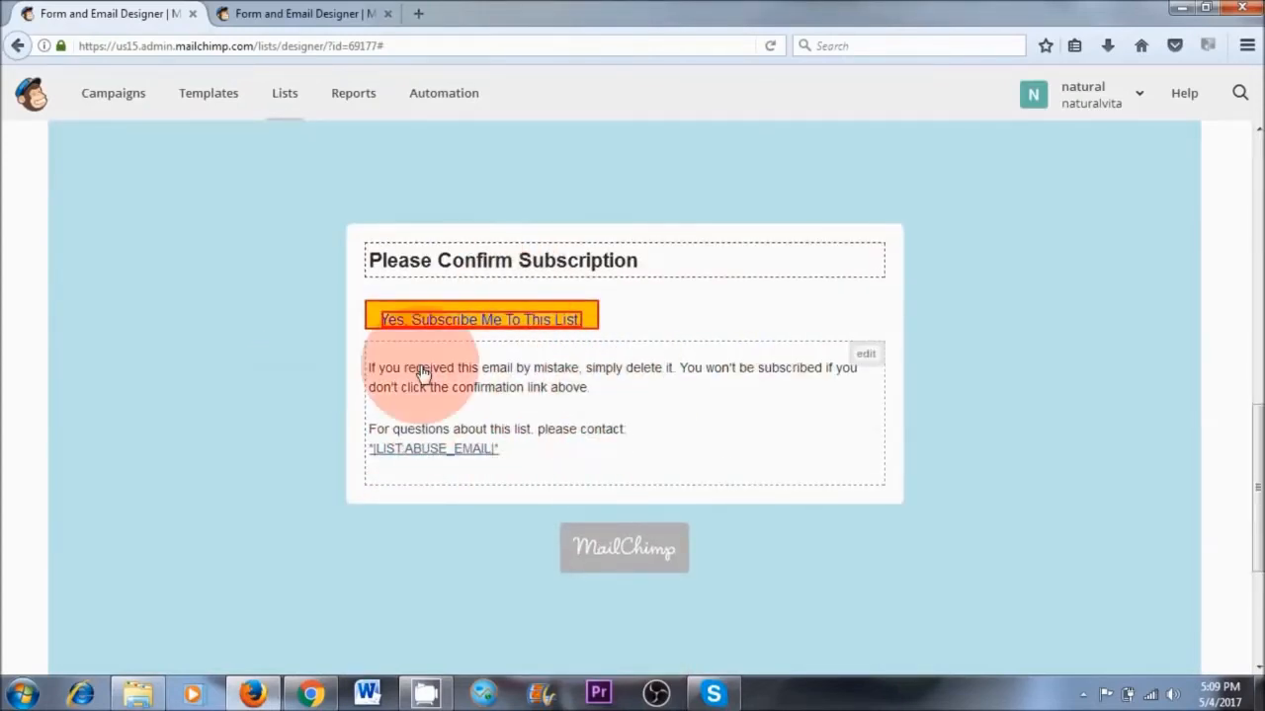
pyautogui.scroll(10, 568, 457)
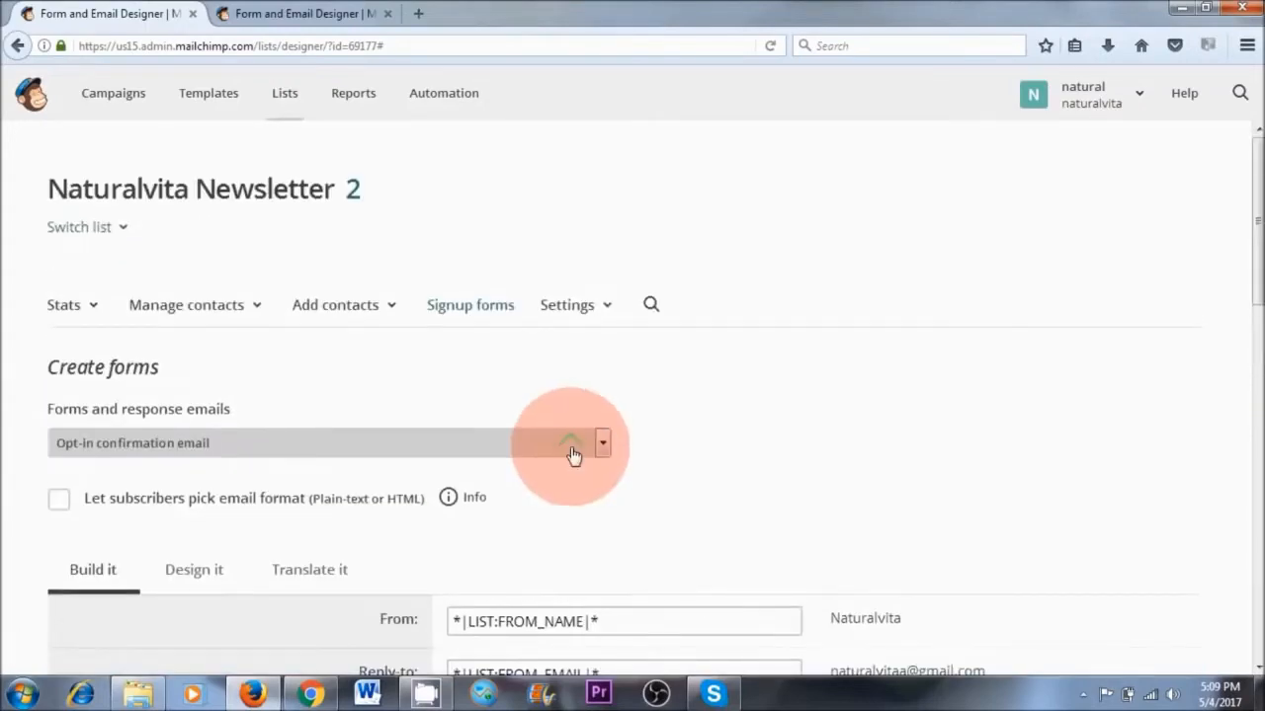
# Switch the form designer from the opt-in confirmation email to the final welcome email and review its content
pyautogui.click(603, 447)
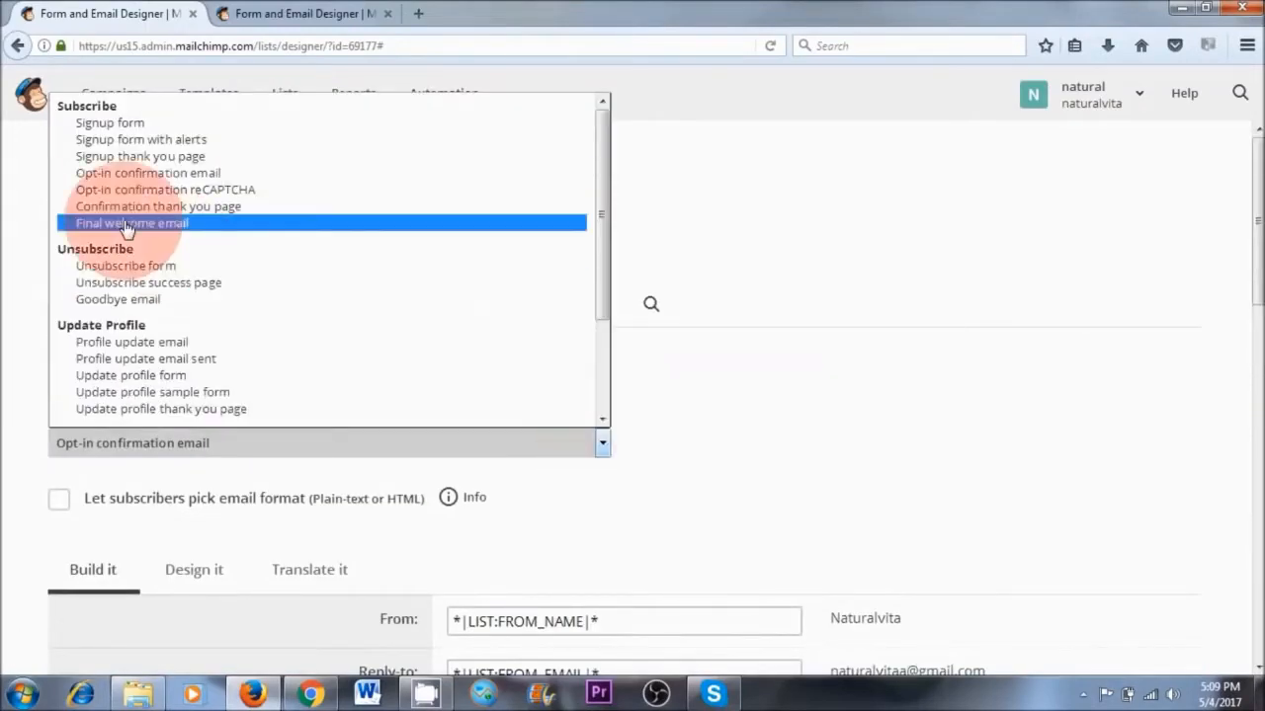
pyautogui.click(272, 230)
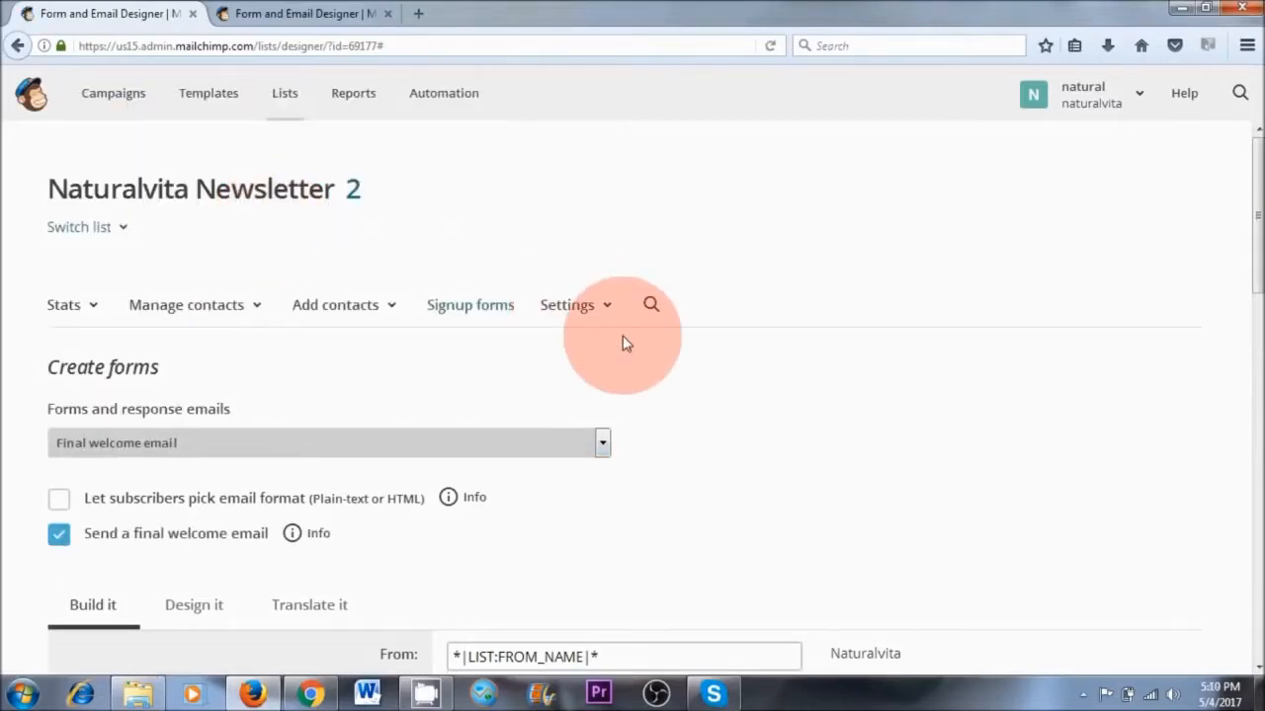
pyautogui.scroll(-10, 652, 297)
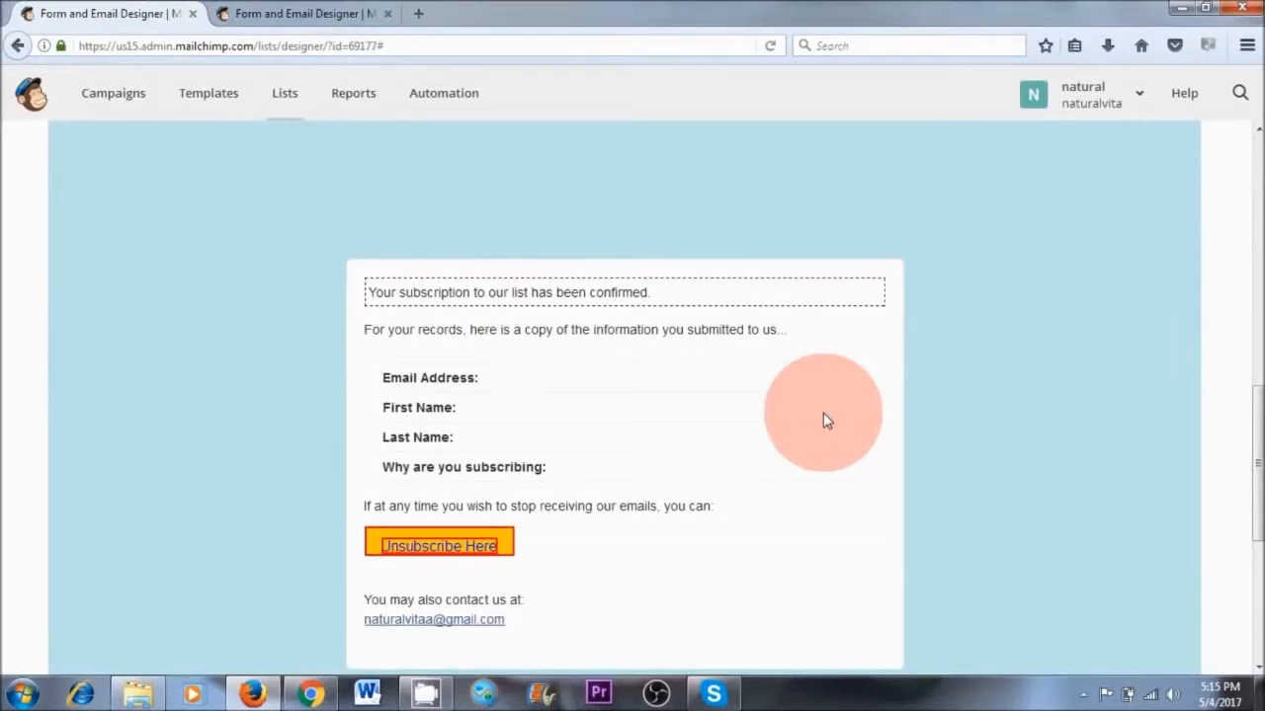
# Switch to MailChimp in Chrome and open the confirmation message of the existing final welcome email for editing
pyautogui.moveTo(867, 291)
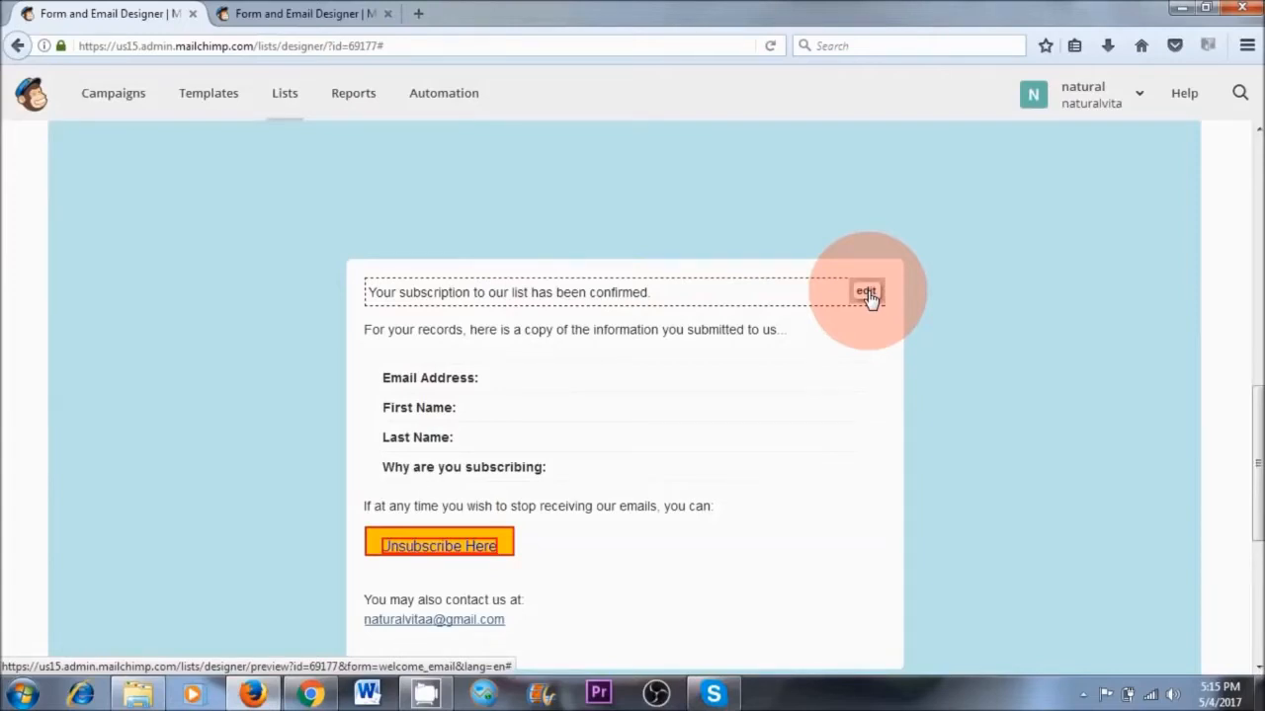
pyautogui.click(310, 694)
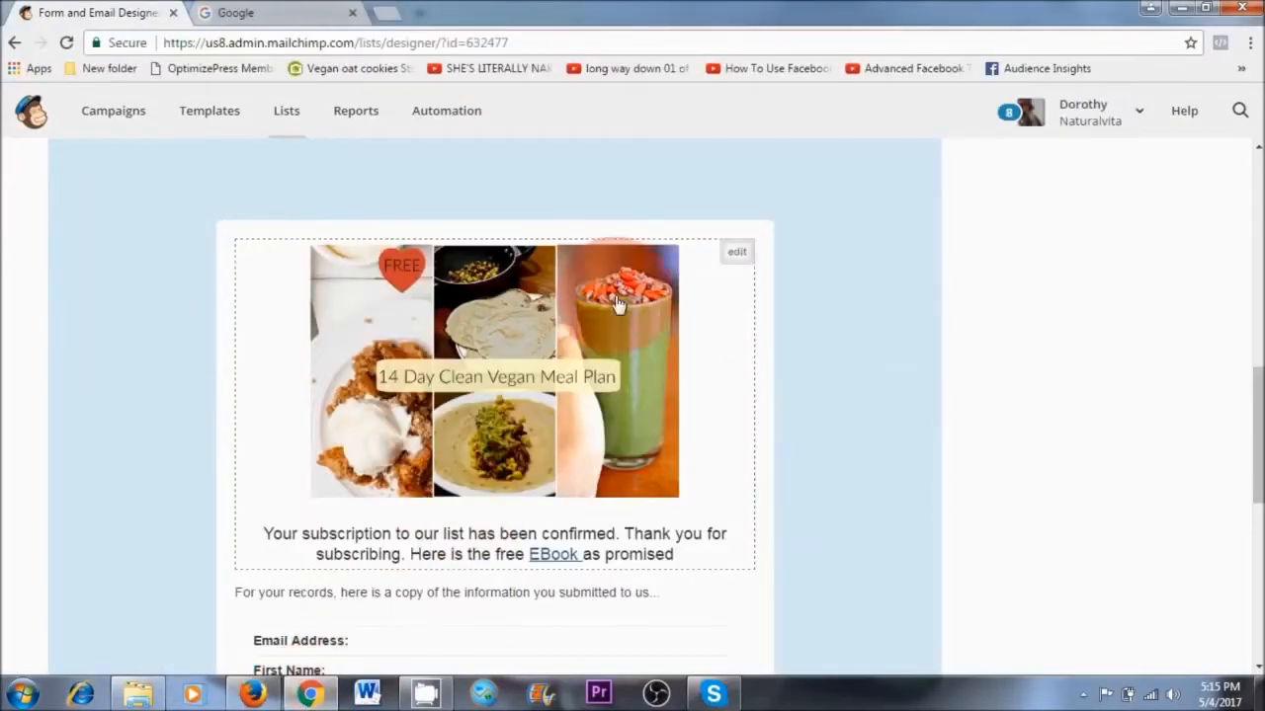
pyautogui.click(737, 253)
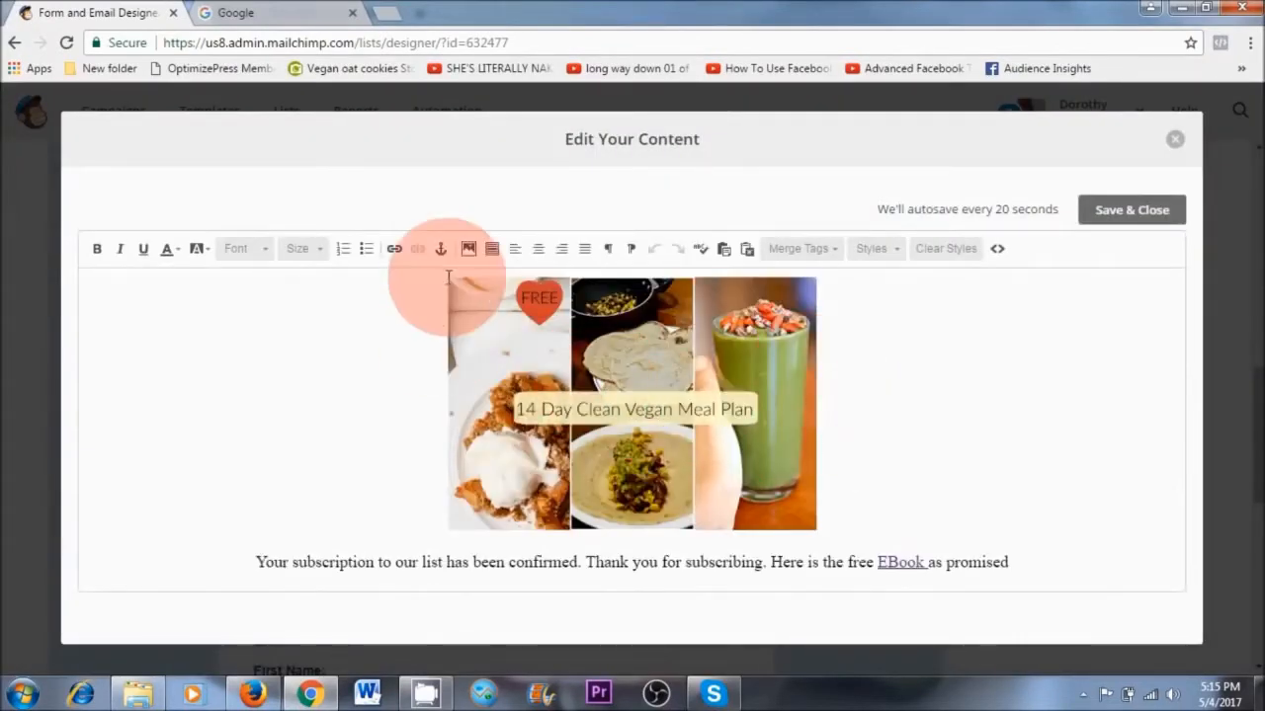
# Look at uploading an image for the message, select the stored Q & A image, and leave the content manager without inserting it
pyautogui.click(470, 249)
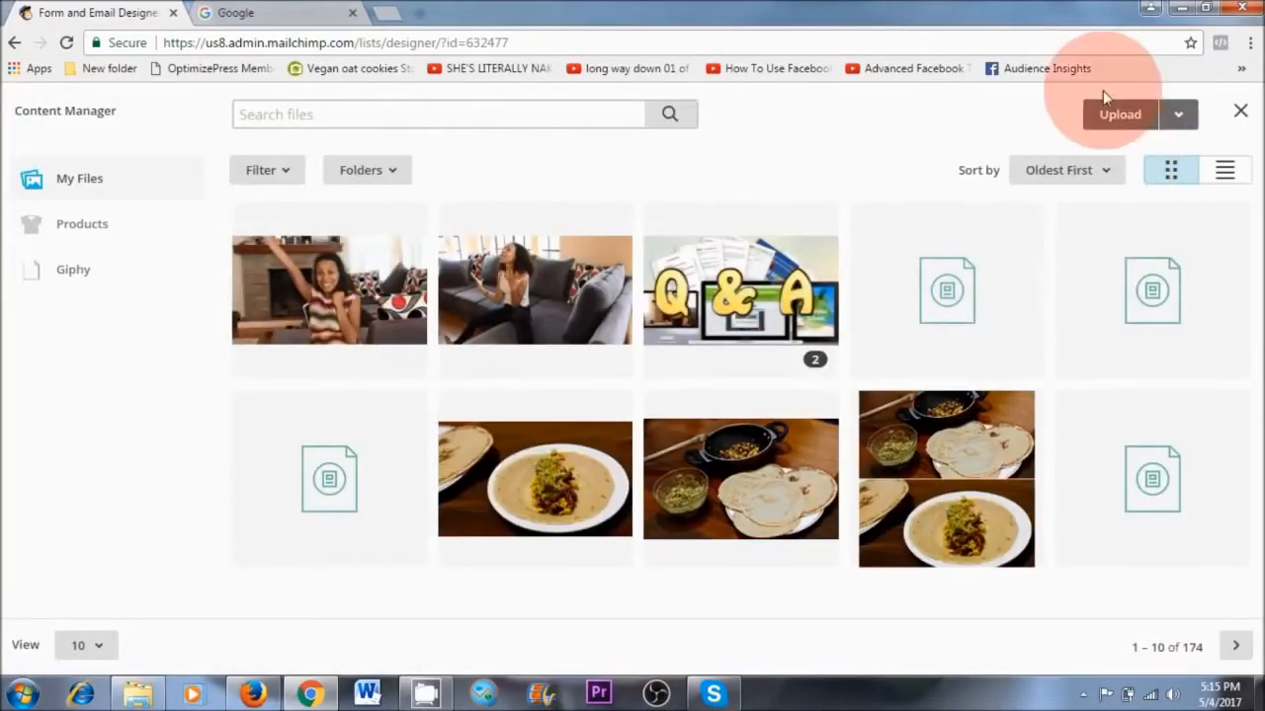
pyautogui.click(1119, 115)
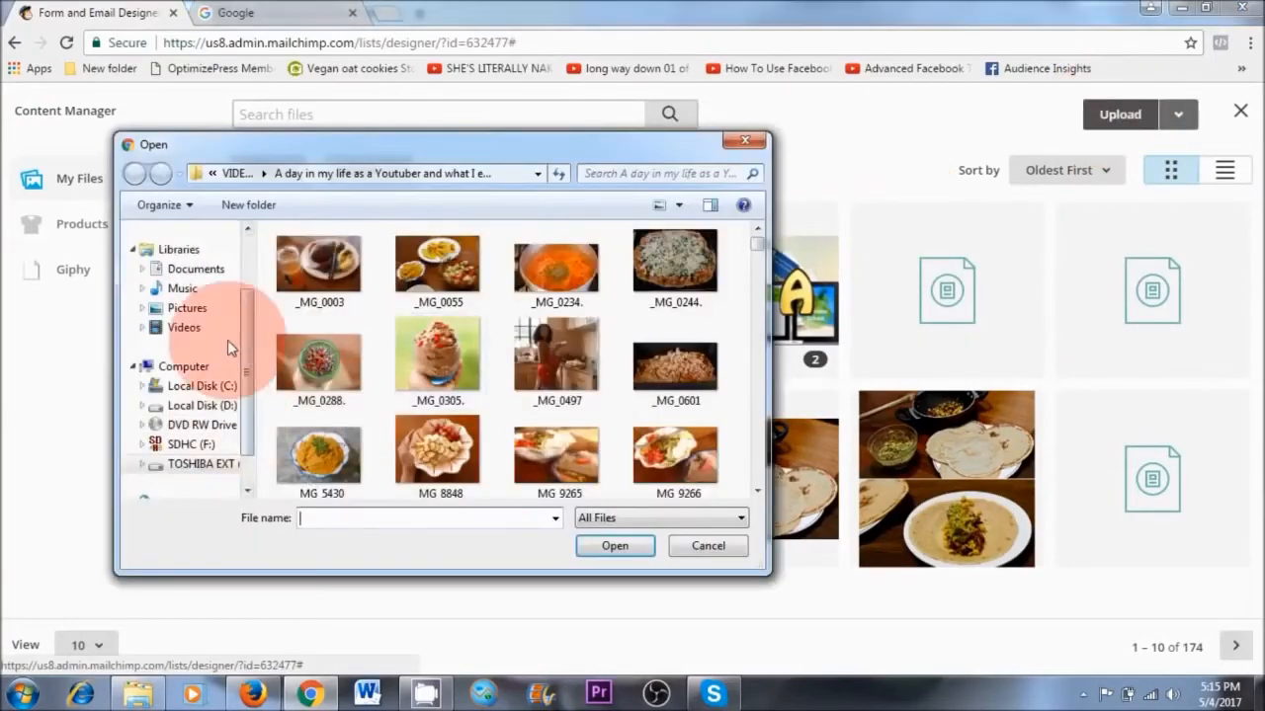
pyautogui.click(614, 546)
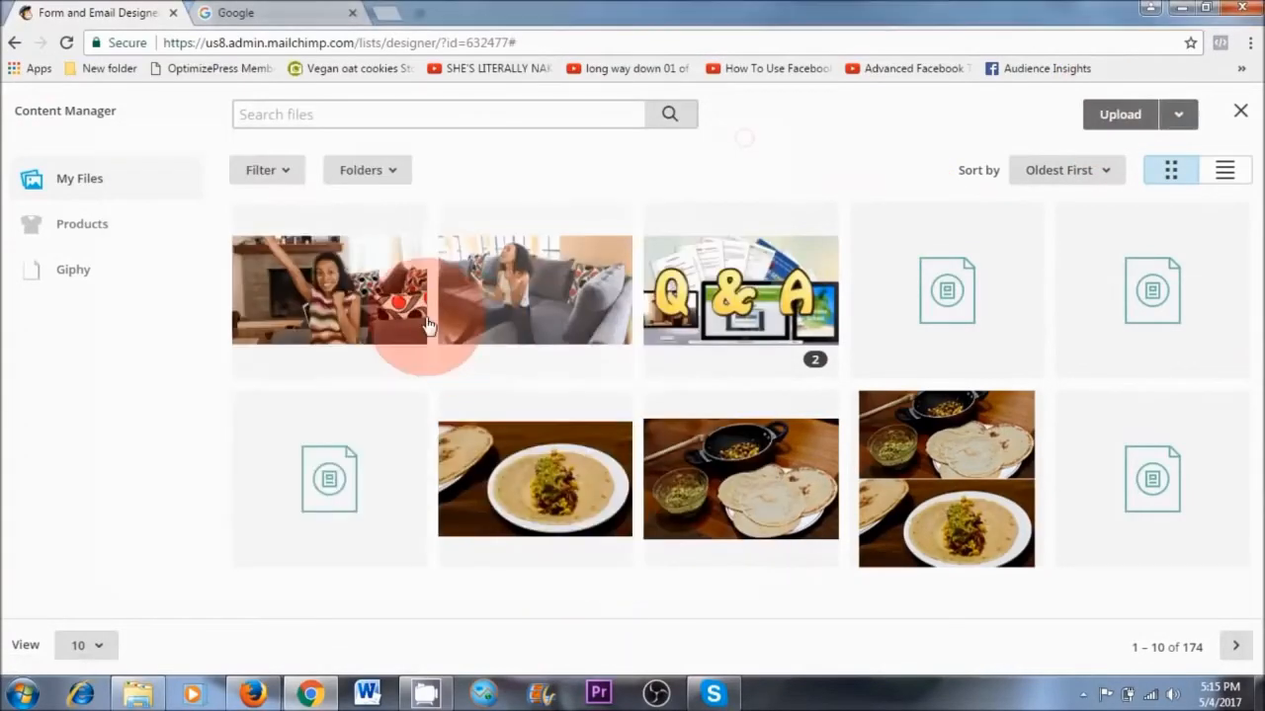
pyautogui.click(812, 299)
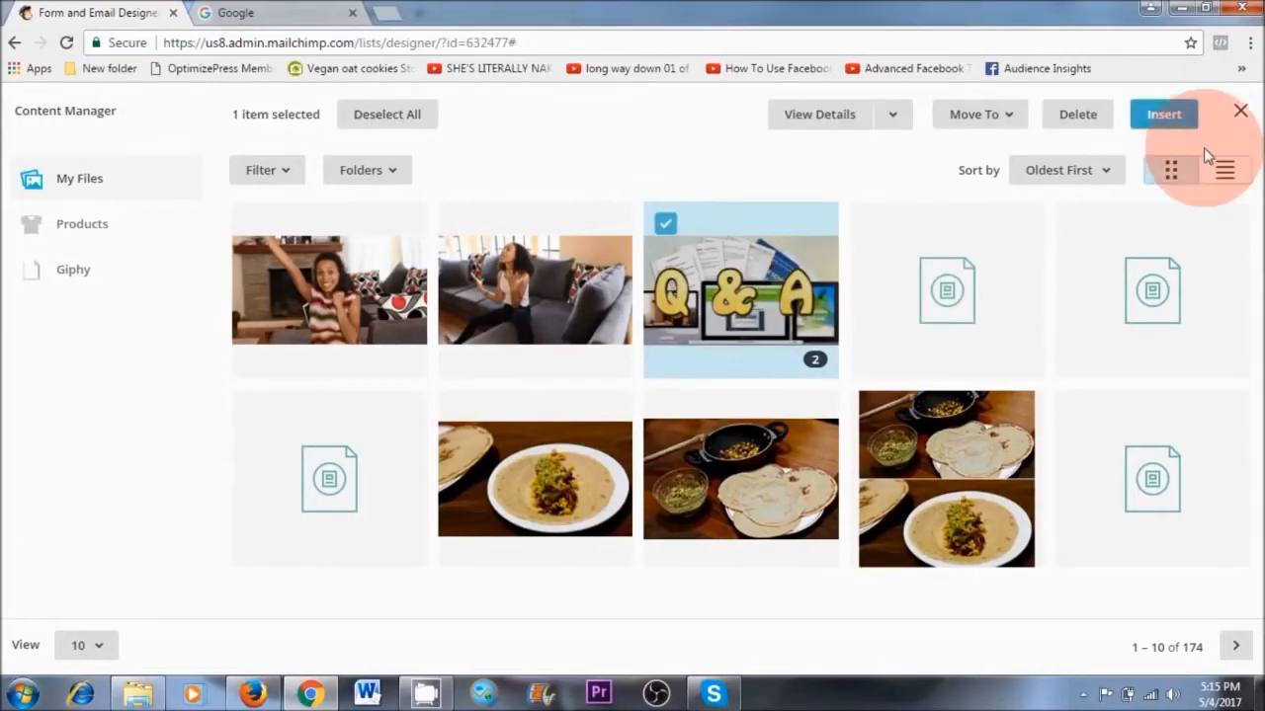
pyautogui.click(1239, 109)
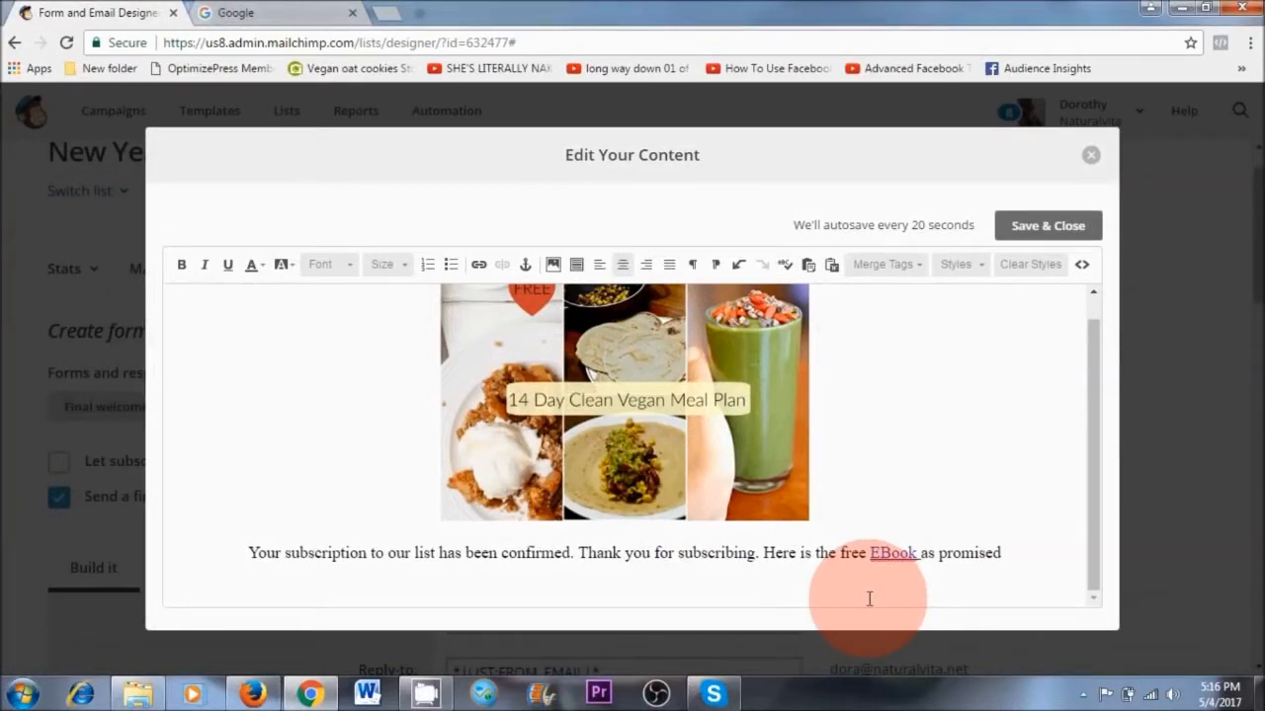
# Open the link settings of the 14 Day Clean Vegan Meal Plan image and choose File as the link type
pyautogui.doubleClick(788, 578)
pyautogui.click(762, 590)
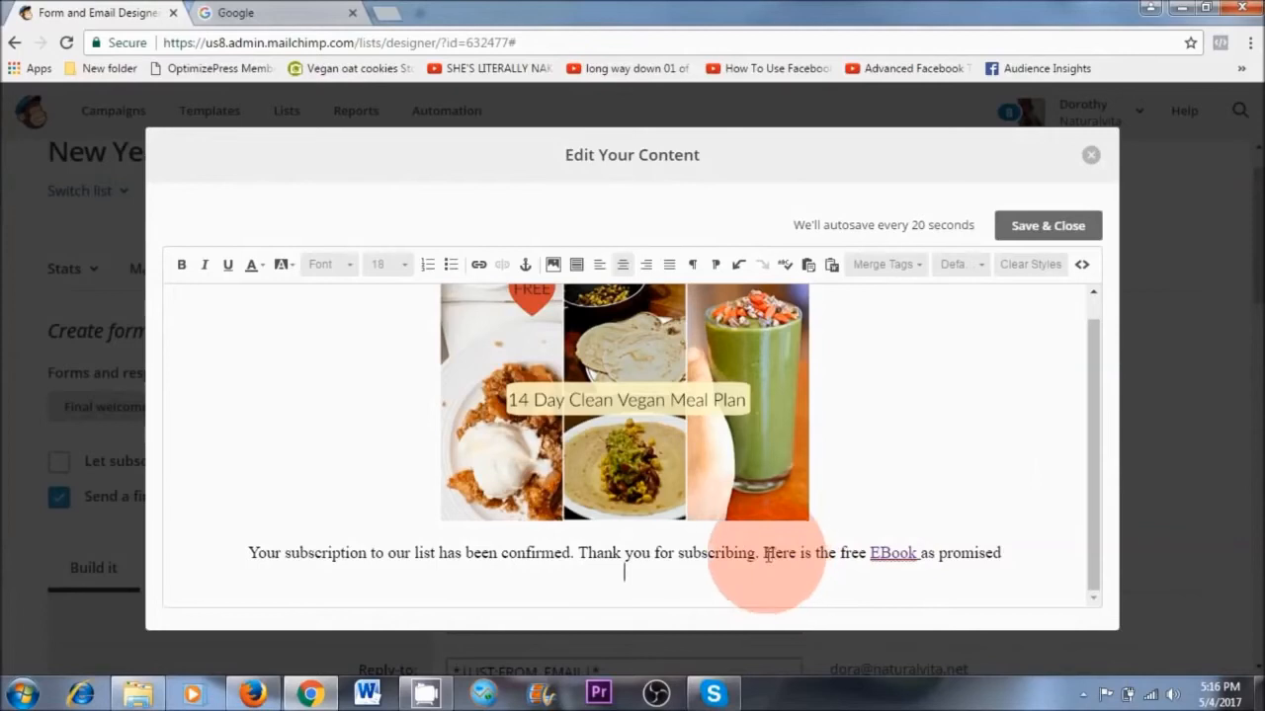
pyautogui.moveTo(764, 552); pyautogui.dragTo(791, 553)
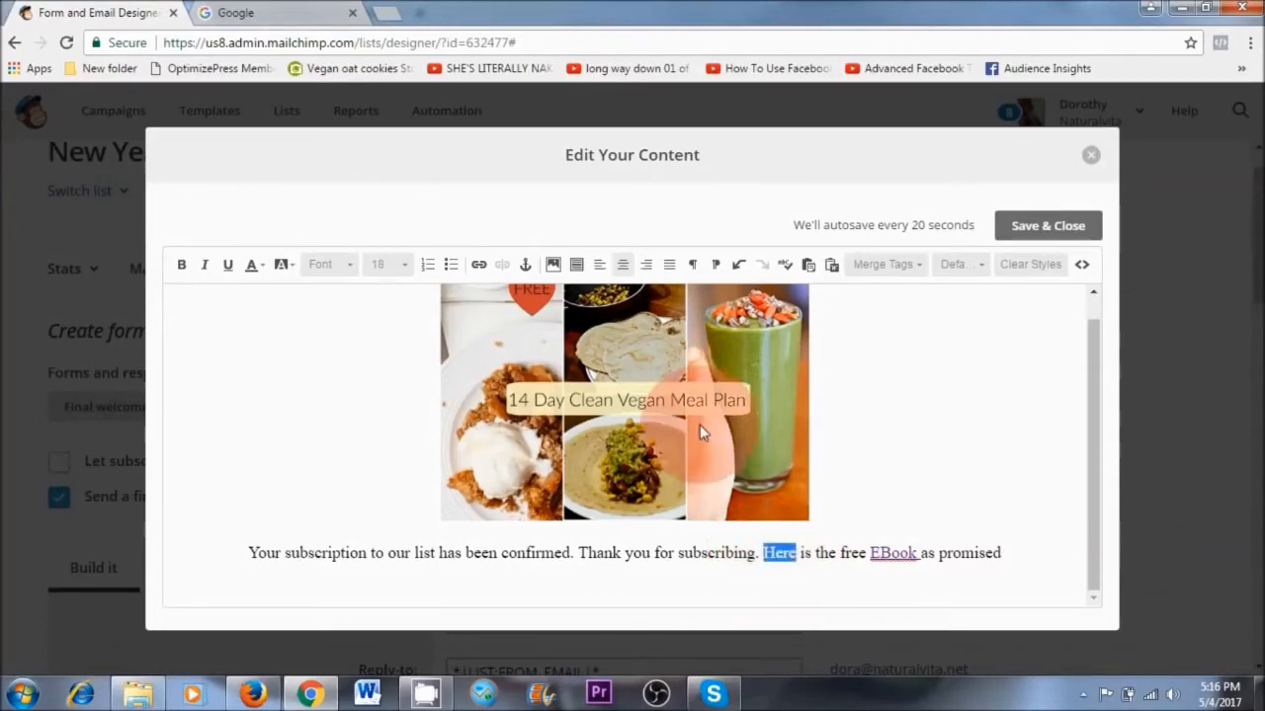
pyautogui.click(798, 422)
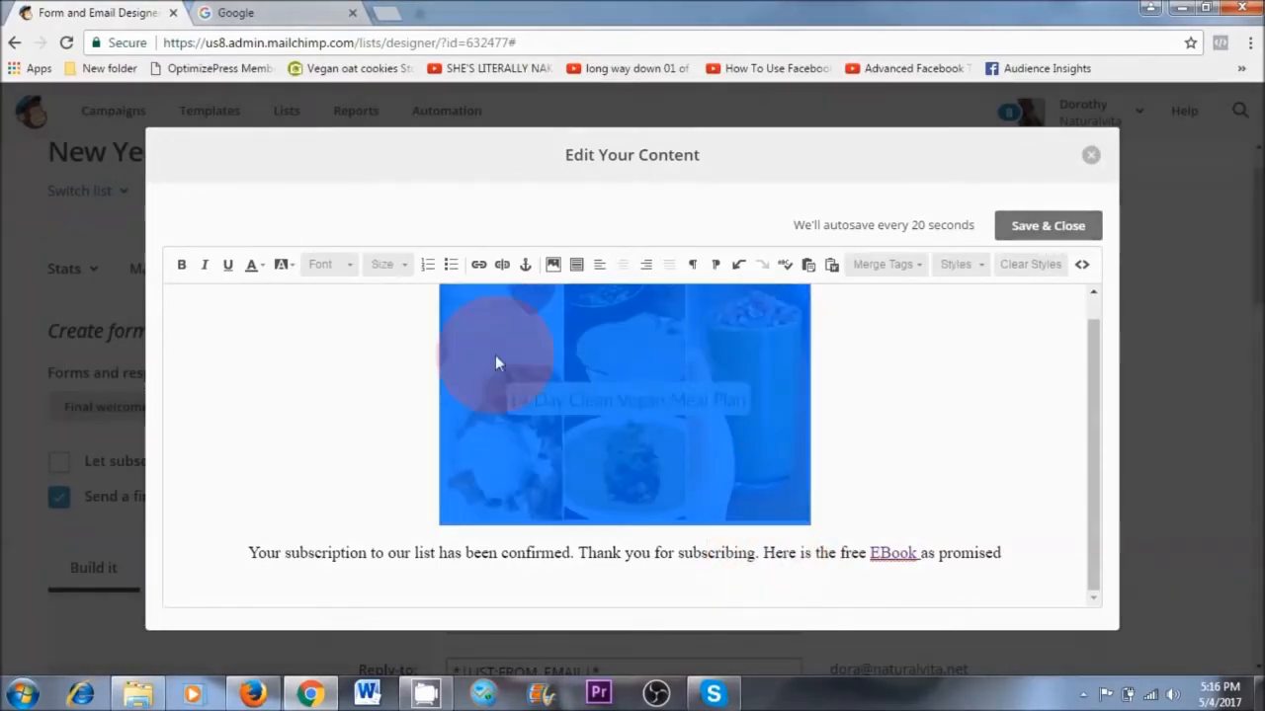
pyautogui.click(476, 267)
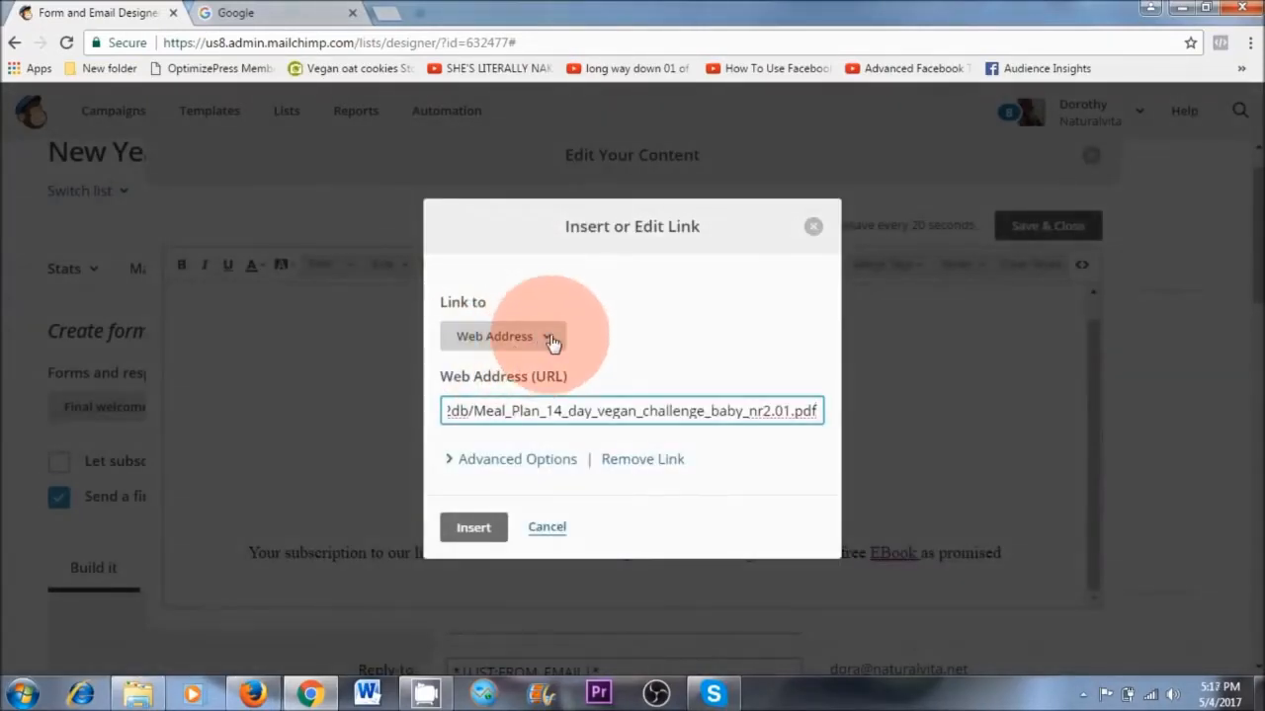
pyautogui.click(550, 338)
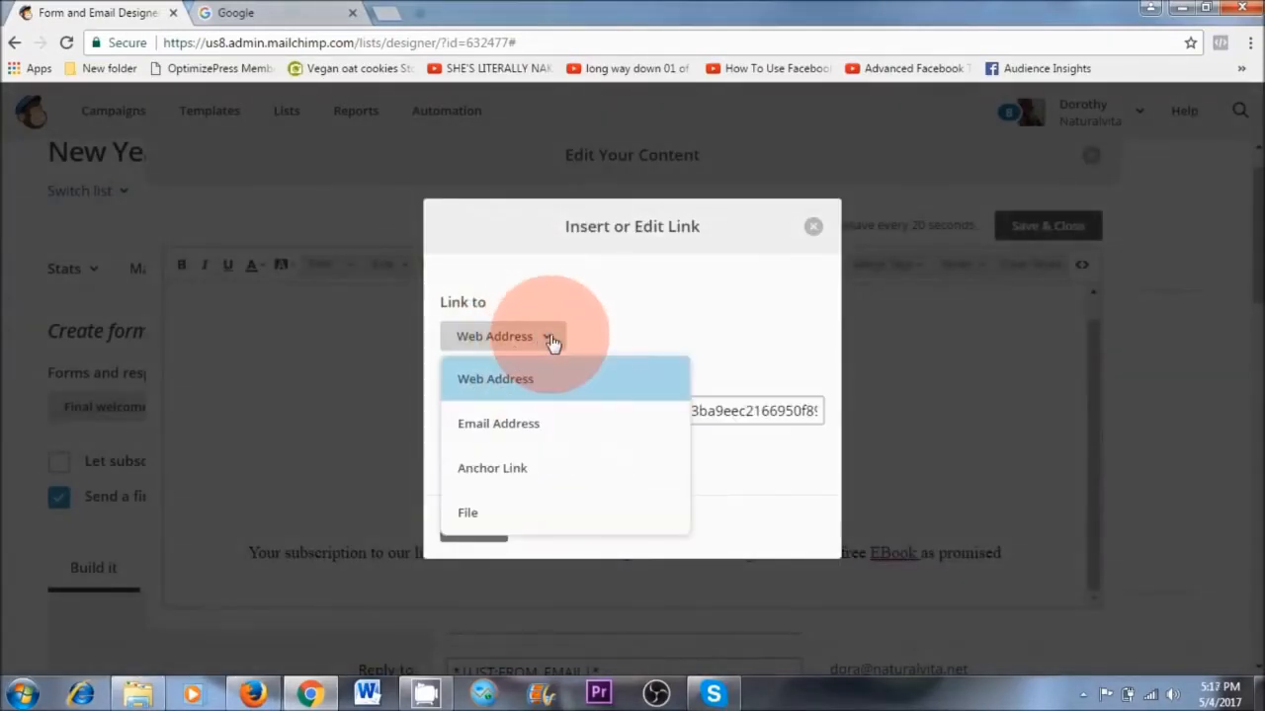
pyautogui.click(503, 514)
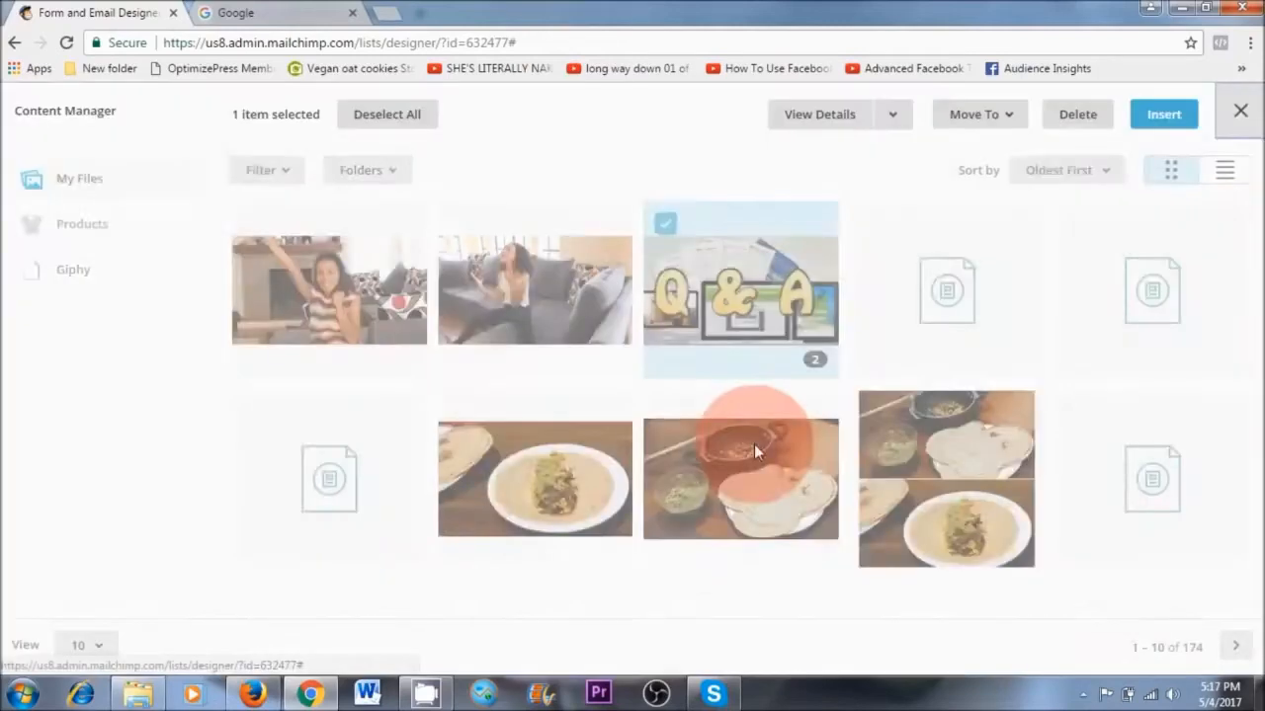
# Start uploading the Free 14 Recipes PDF from the external drive's folder to the content manager, and cancel the upload
pyautogui.click(1129, 120)
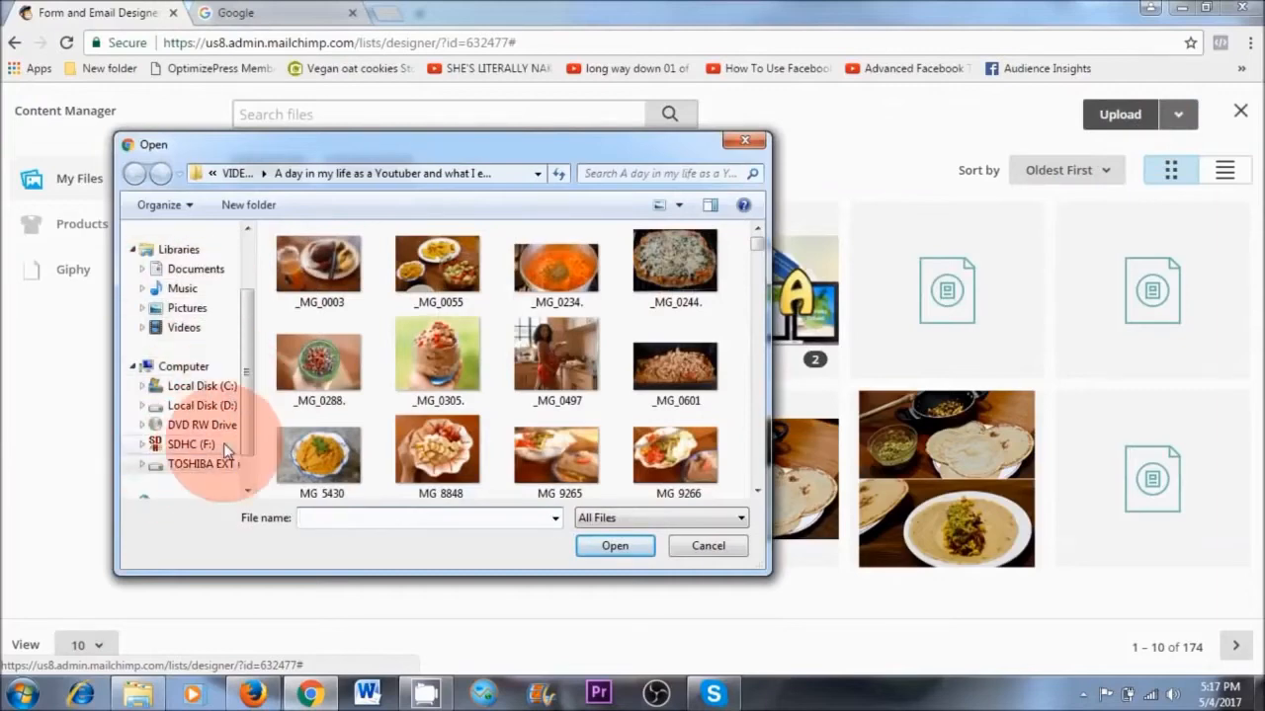
pyautogui.moveTo(248, 379); pyautogui.dragTo(248, 428)
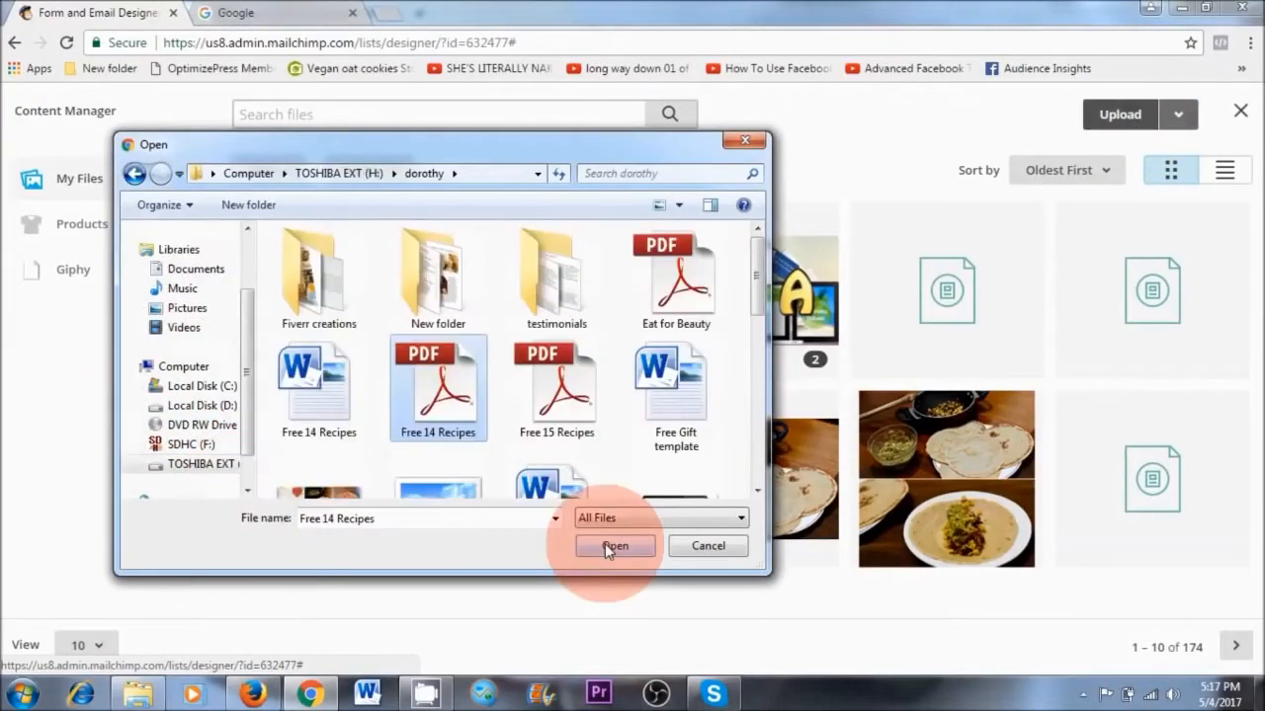
pyautogui.click(608, 545)
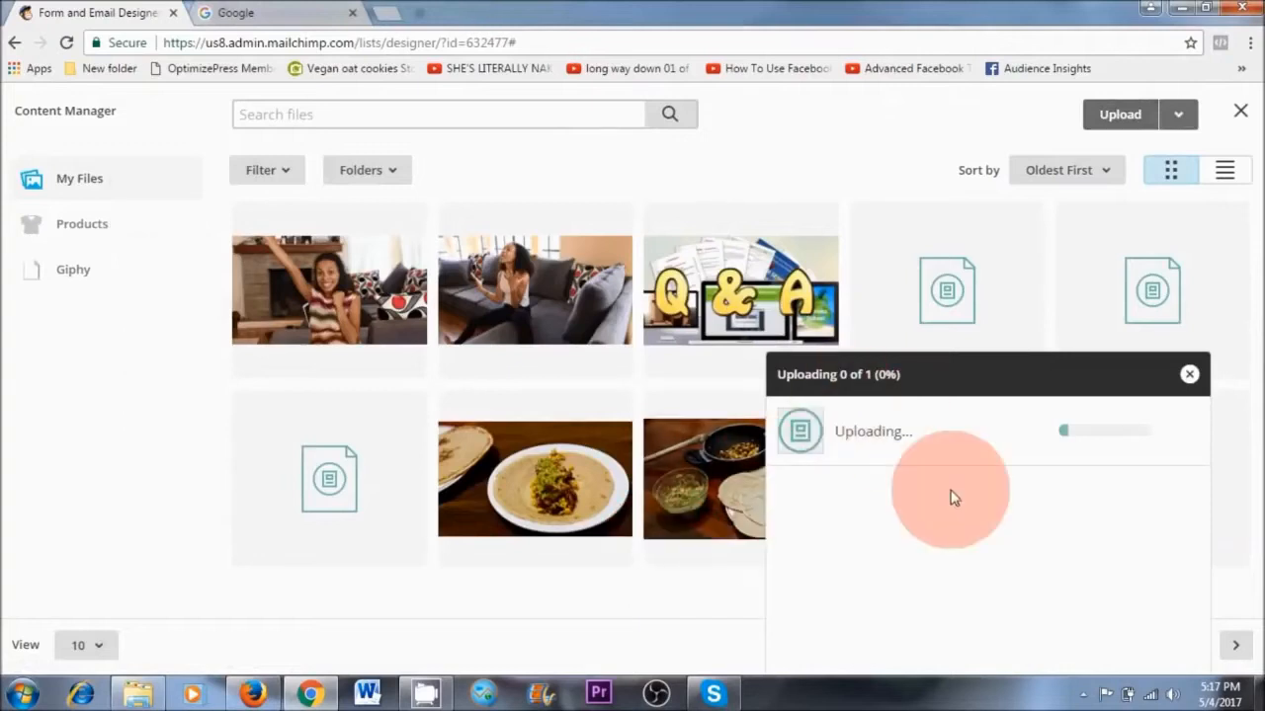
pyautogui.click(1190, 374)
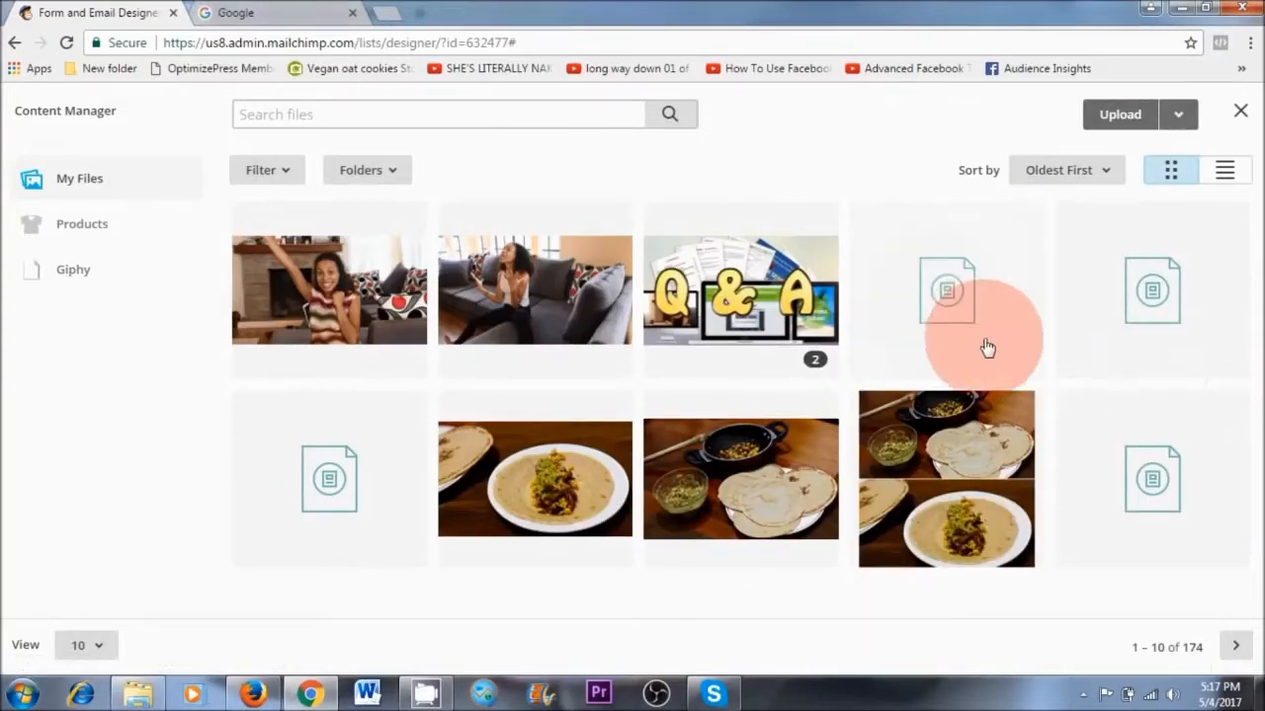
# Pick the first stored document as the image's link target, and close the link settings without applying them
pyautogui.click(956, 287)
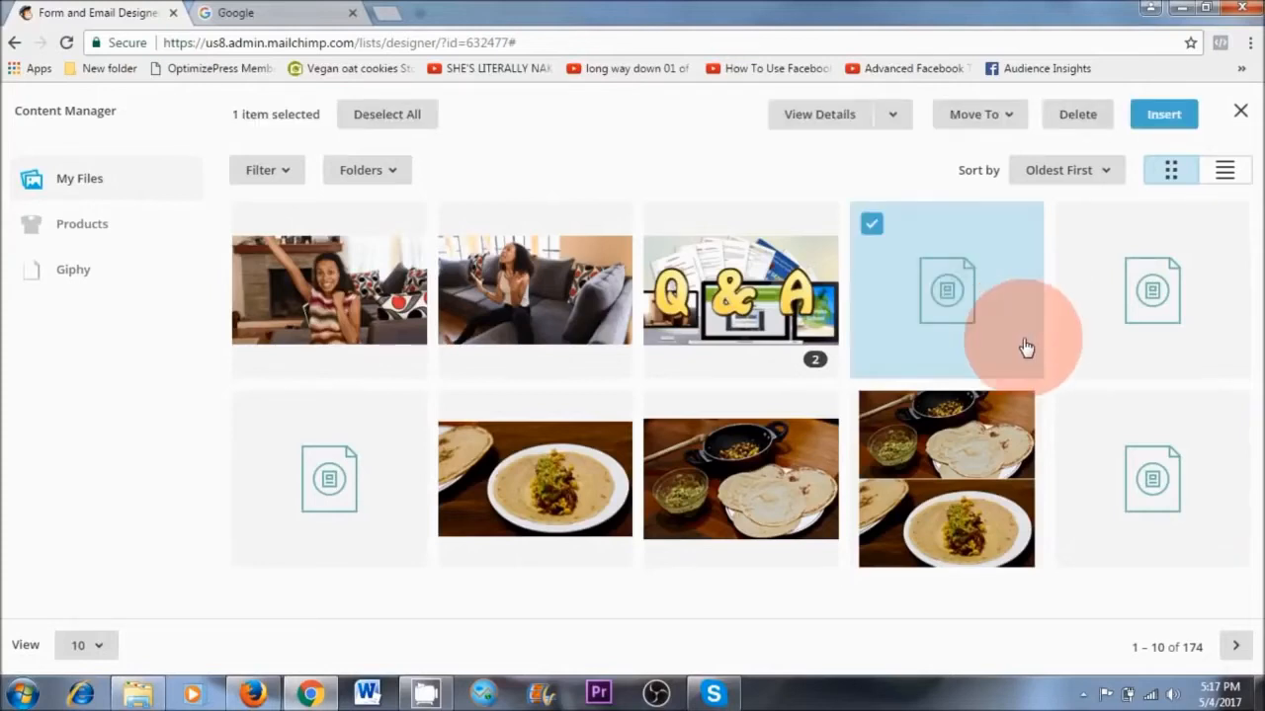
pyautogui.click(1176, 122)
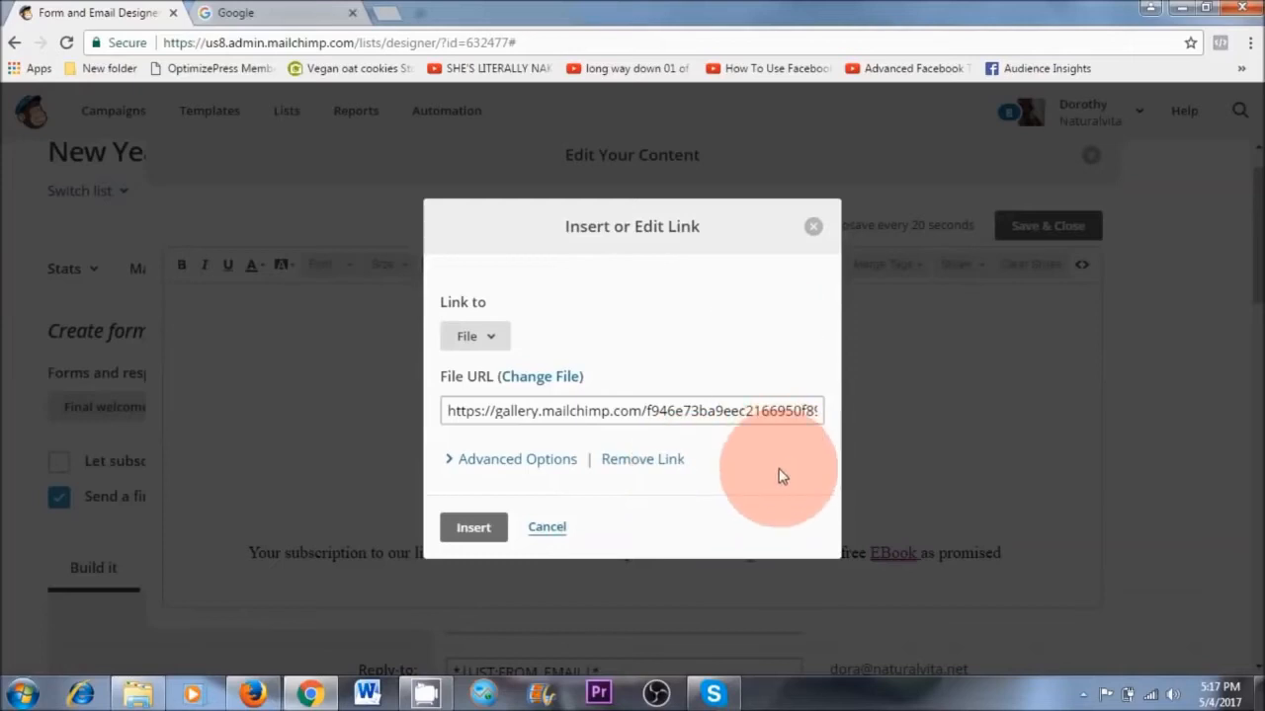
pyautogui.click(812, 229)
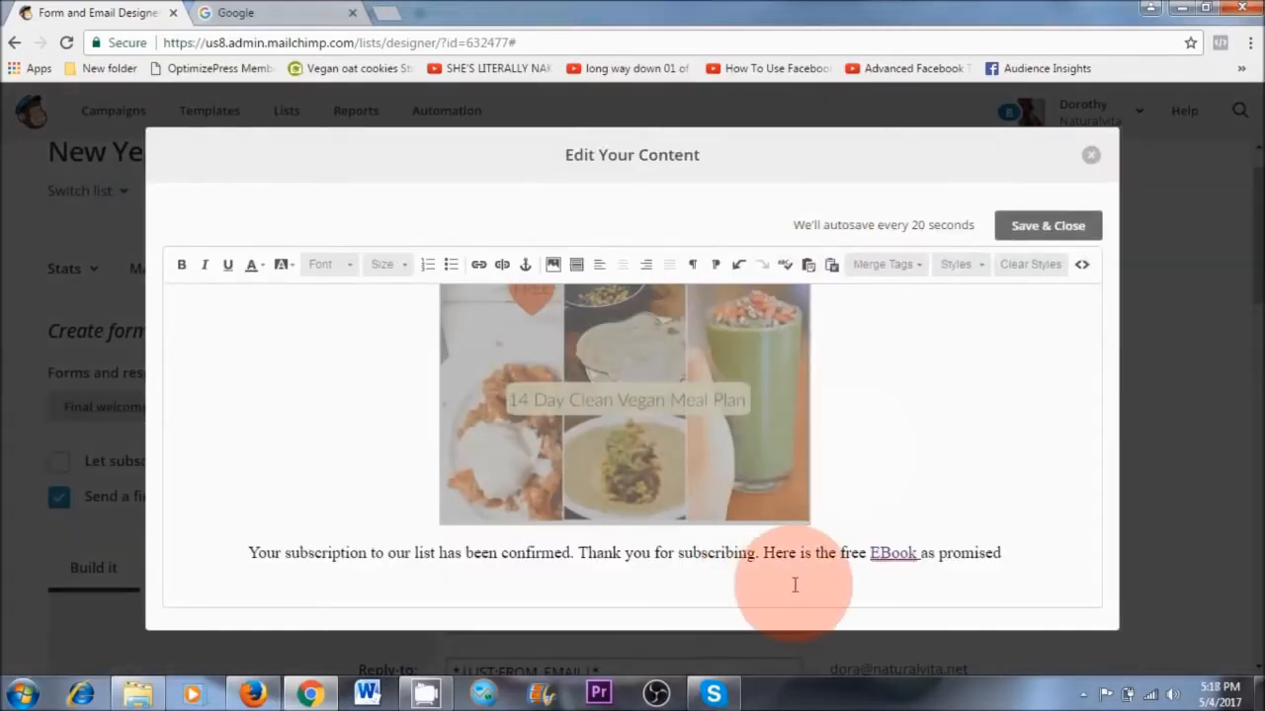
# Check the meal plan image and the EBook sentence in the welcome message, and close the content editor
pyautogui.click(789, 565)
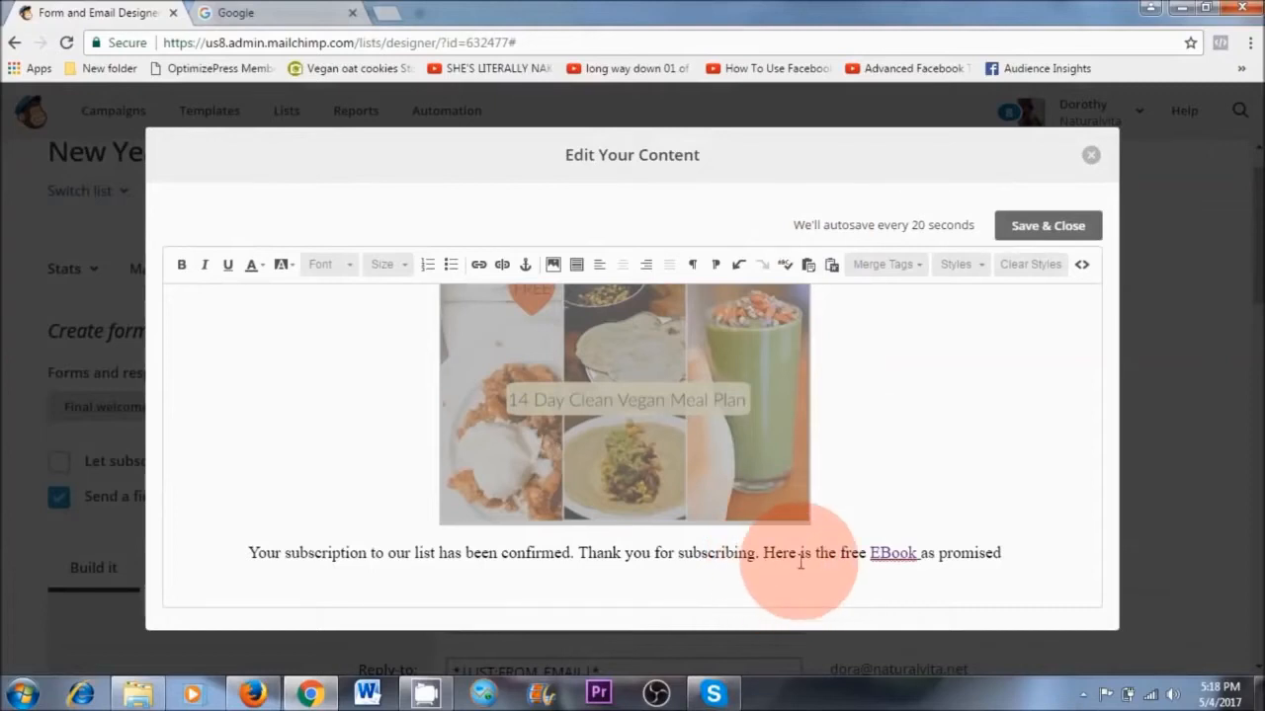
pyautogui.click(646, 417)
pyautogui.click(886, 424)
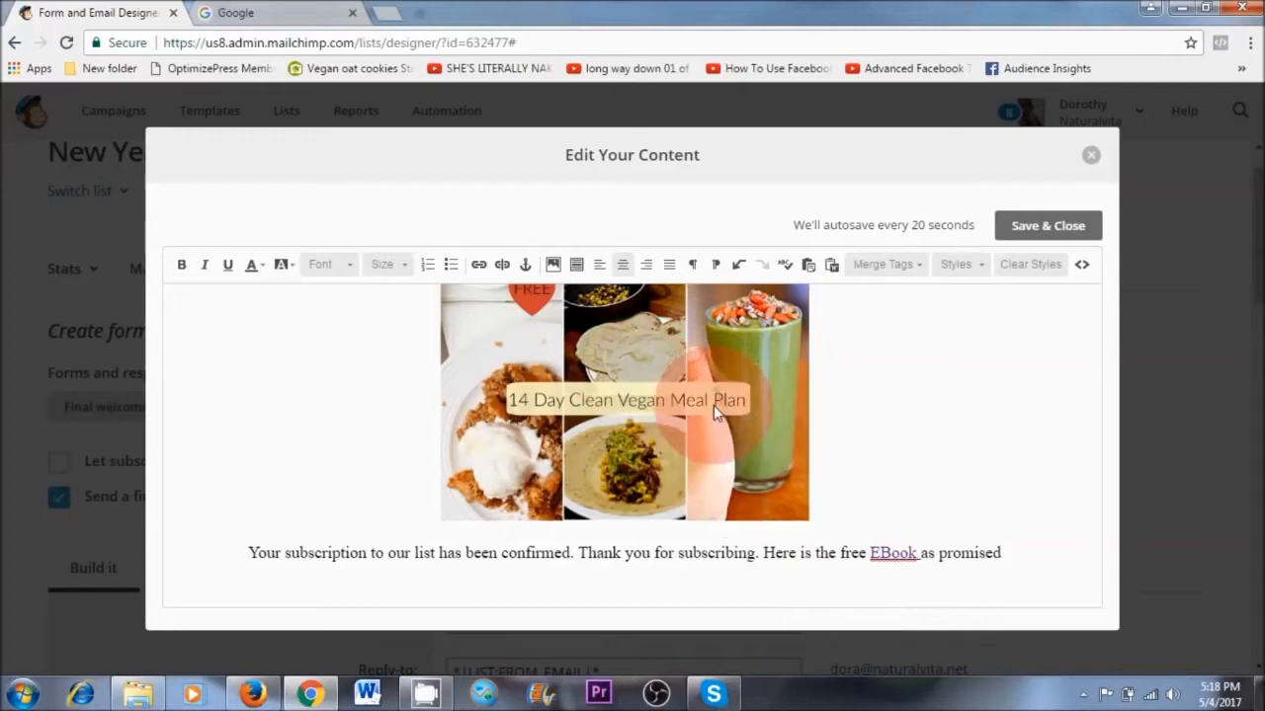
pyautogui.click(1016, 364)
pyautogui.click(1044, 227)
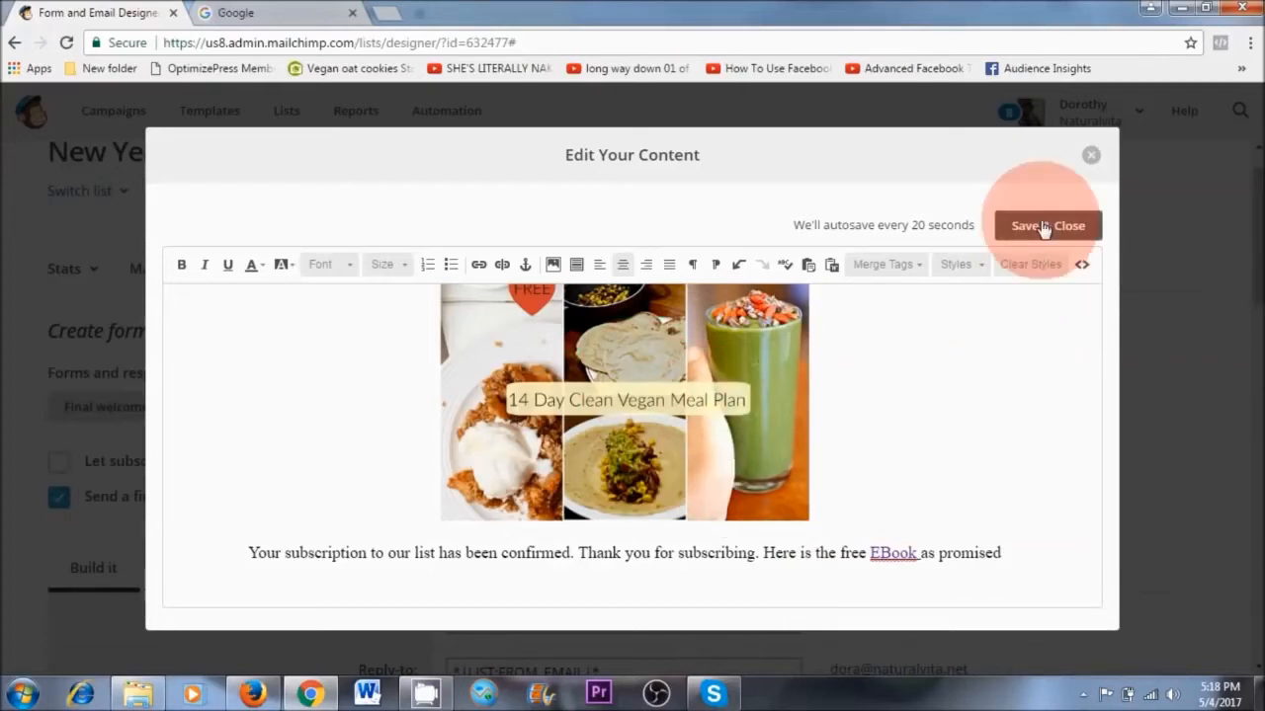
pyautogui.click(1091, 156)
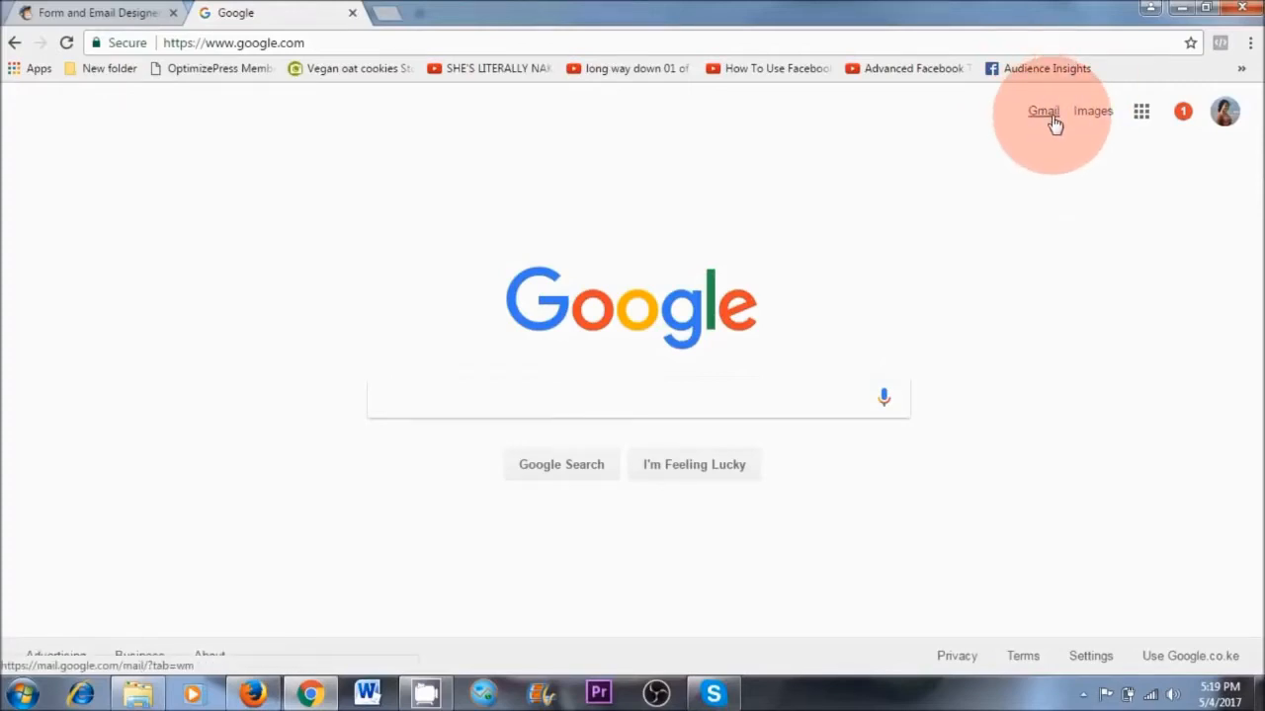
# Switch from the Google home page to Google Drive and open the Common Sense Eating folder
pyautogui.click(1141, 112)
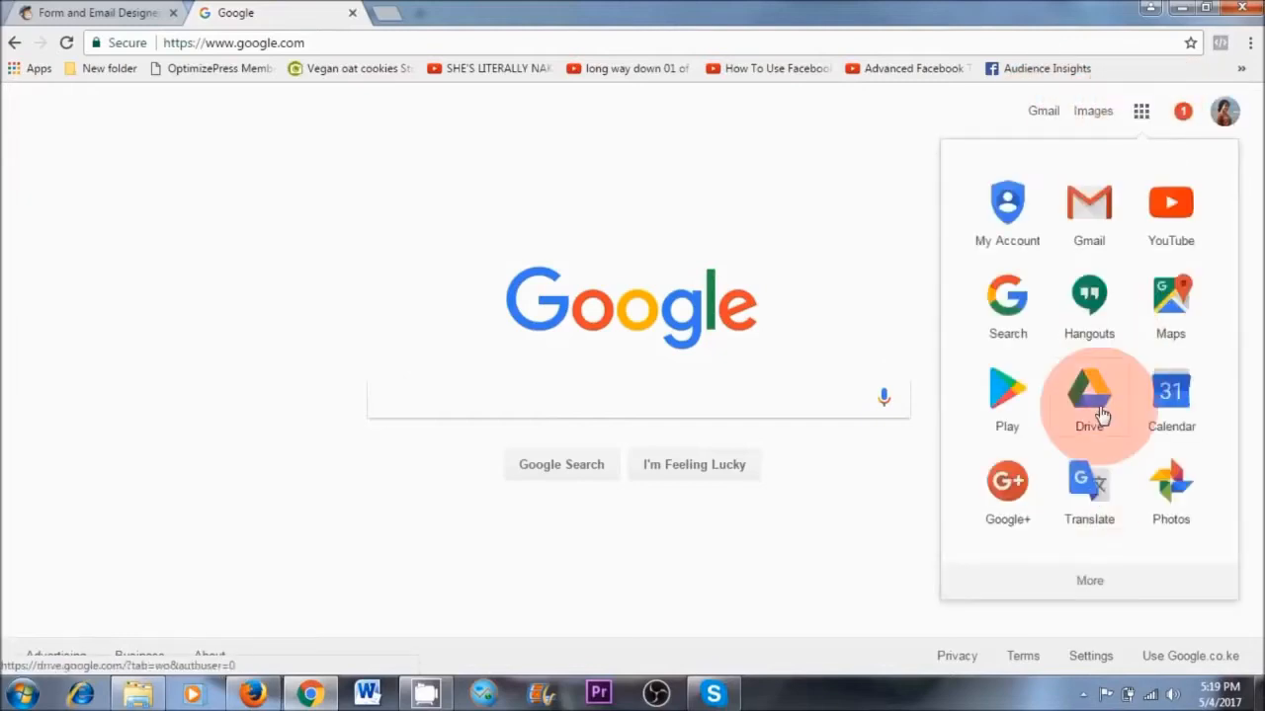
pyautogui.click(1092, 395)
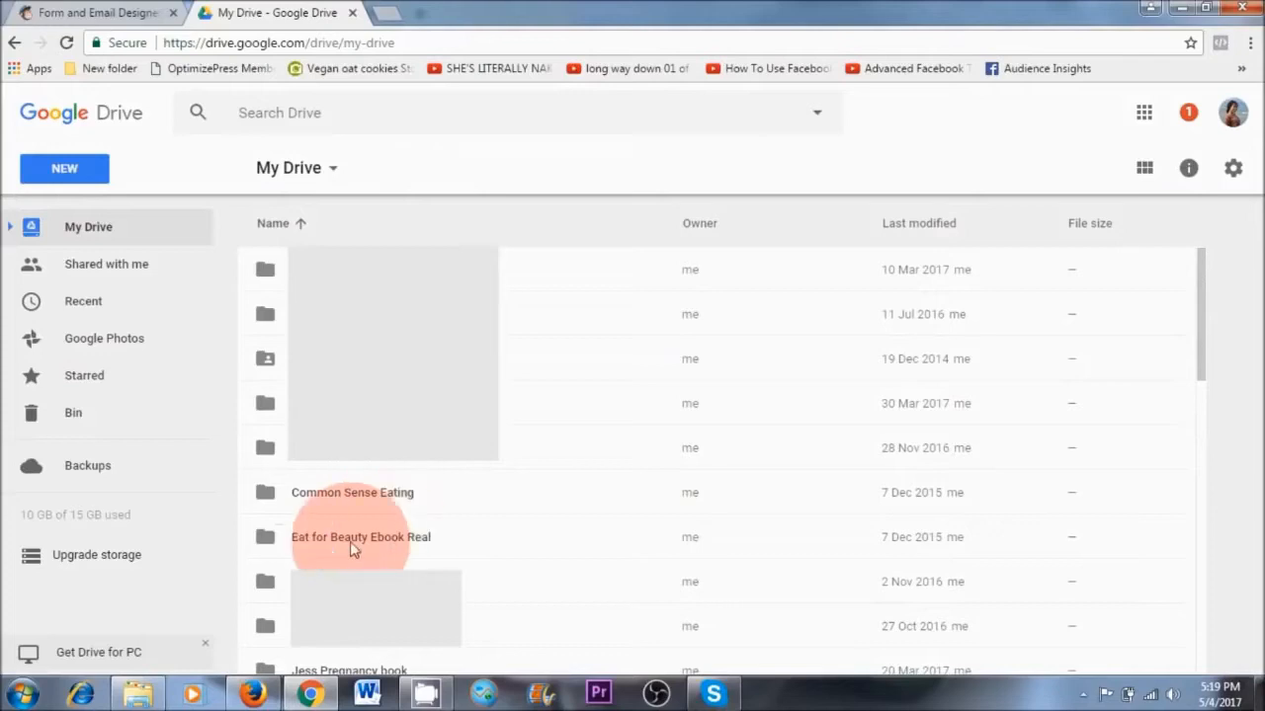
pyautogui.click(350, 542)
pyautogui.doubleClick(341, 491)
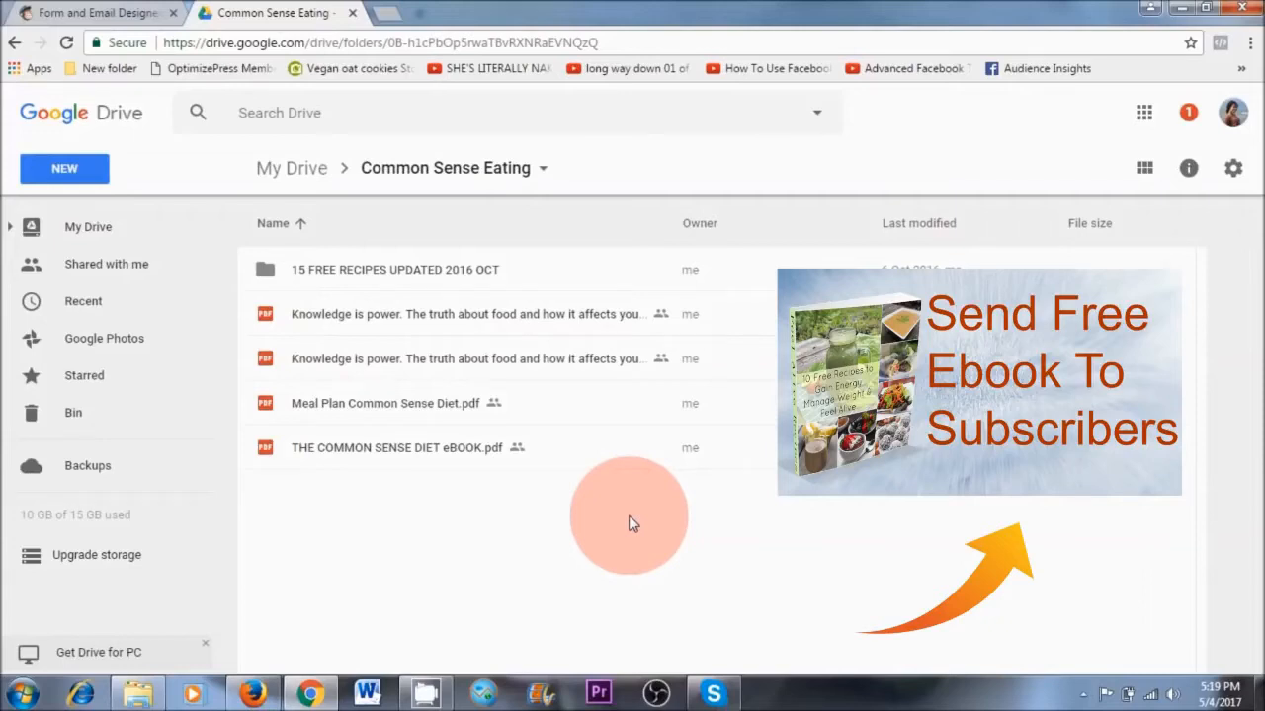
# Set link sharing of Meal Plan Common Sense Diet.pdf to anyone with the link, with view access
pyautogui.click(441, 419)
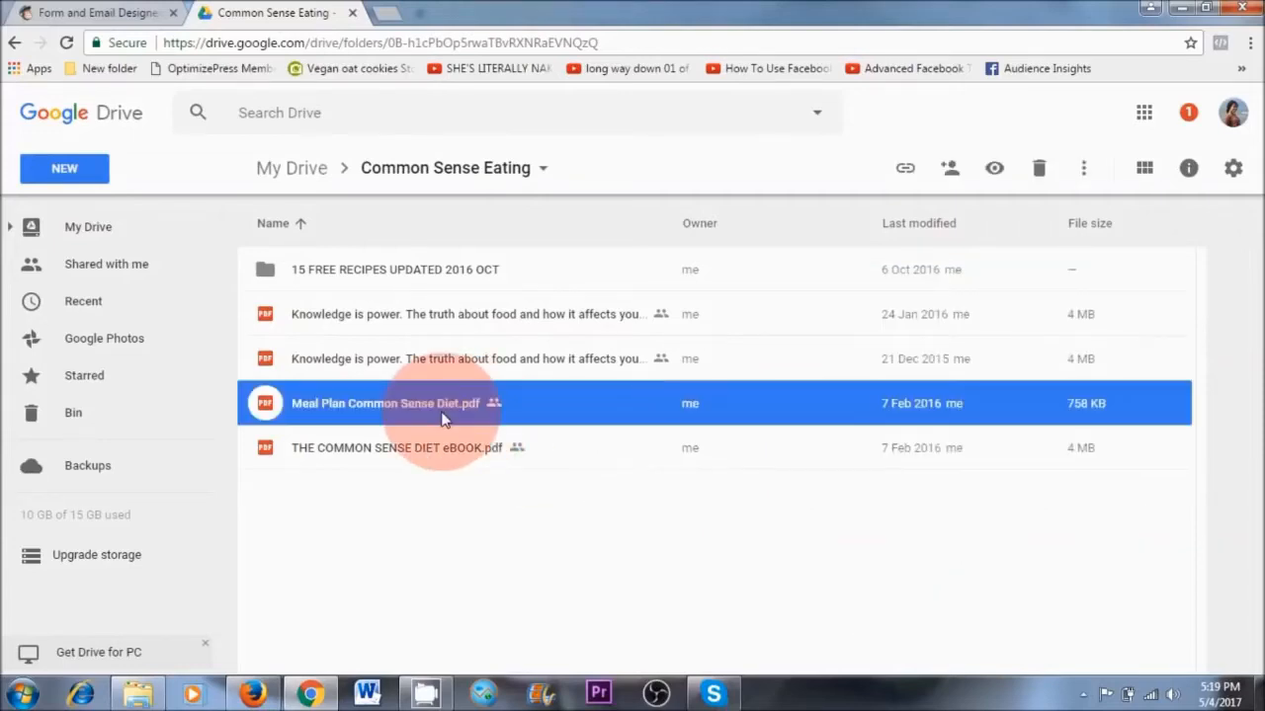
pyautogui.click(950, 171)
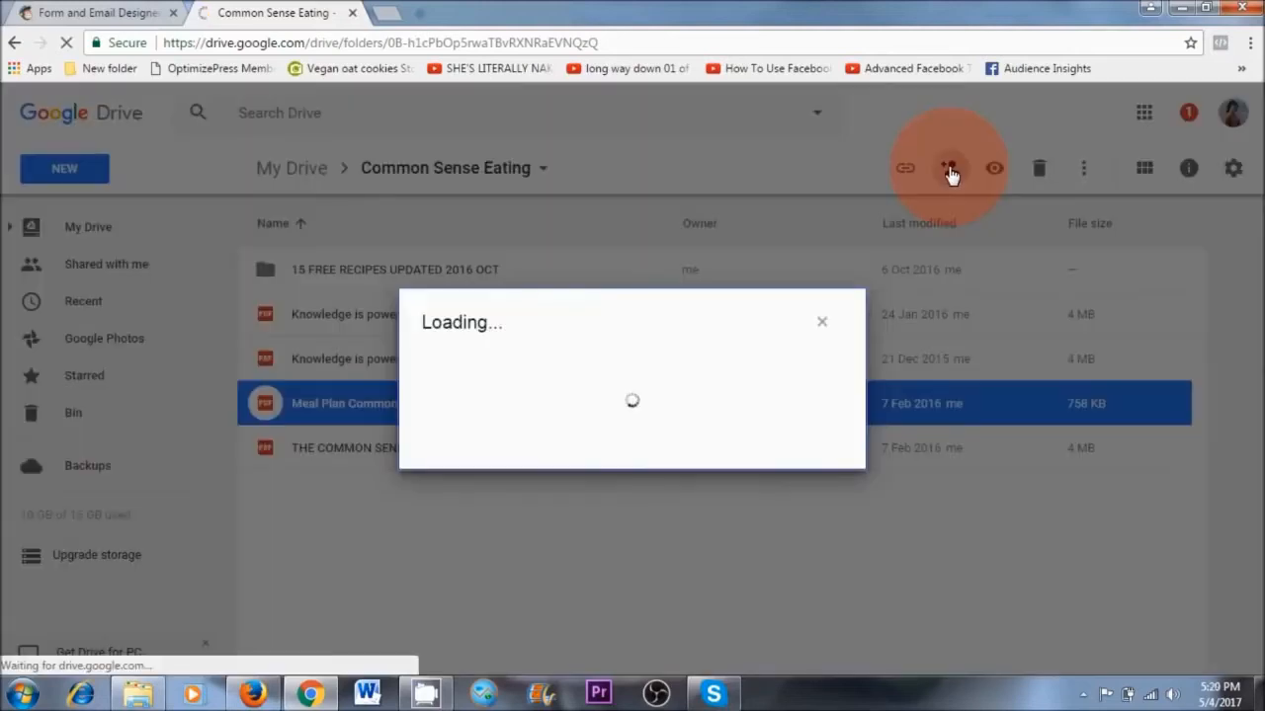
pyautogui.click(836, 530)
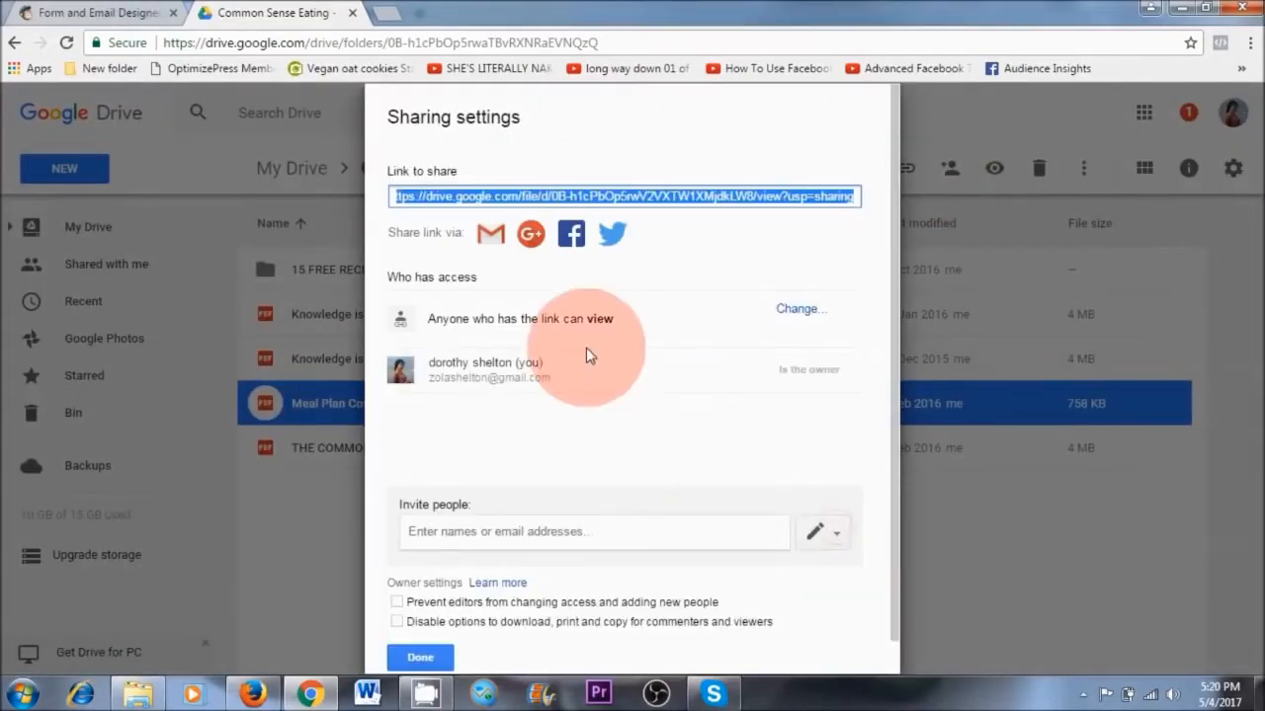
pyautogui.click(799, 309)
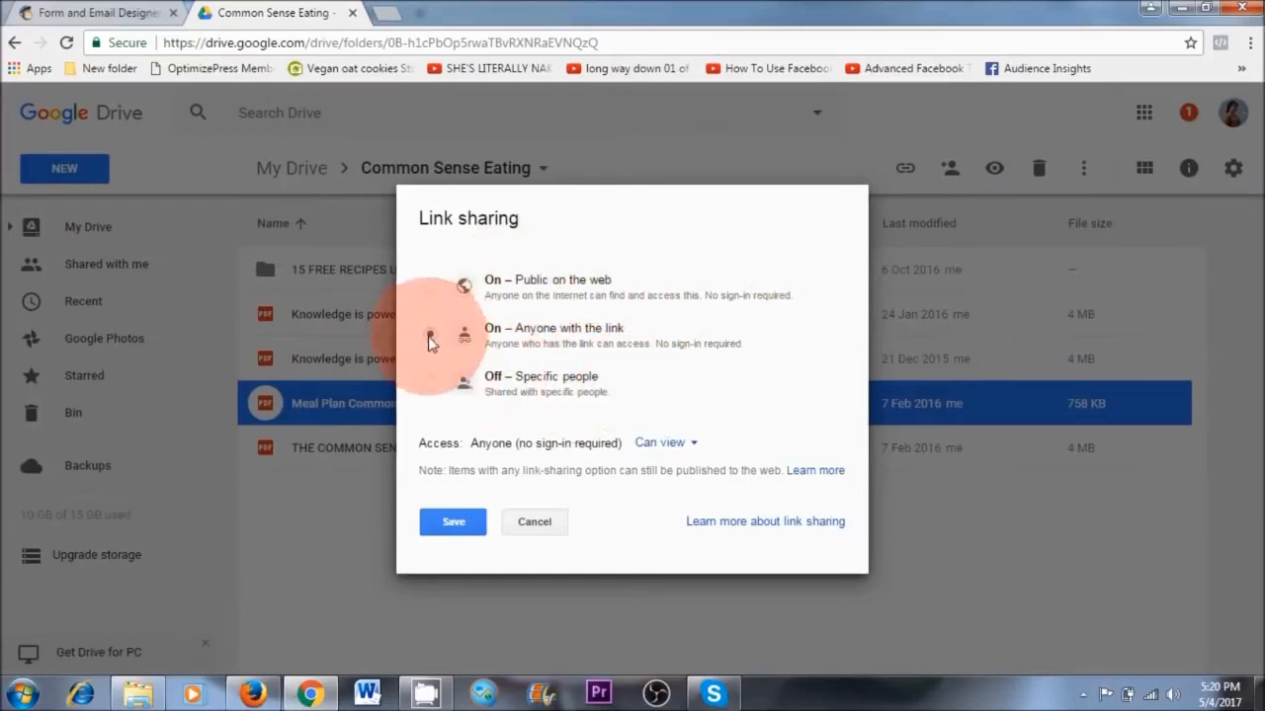
pyautogui.click(453, 526)
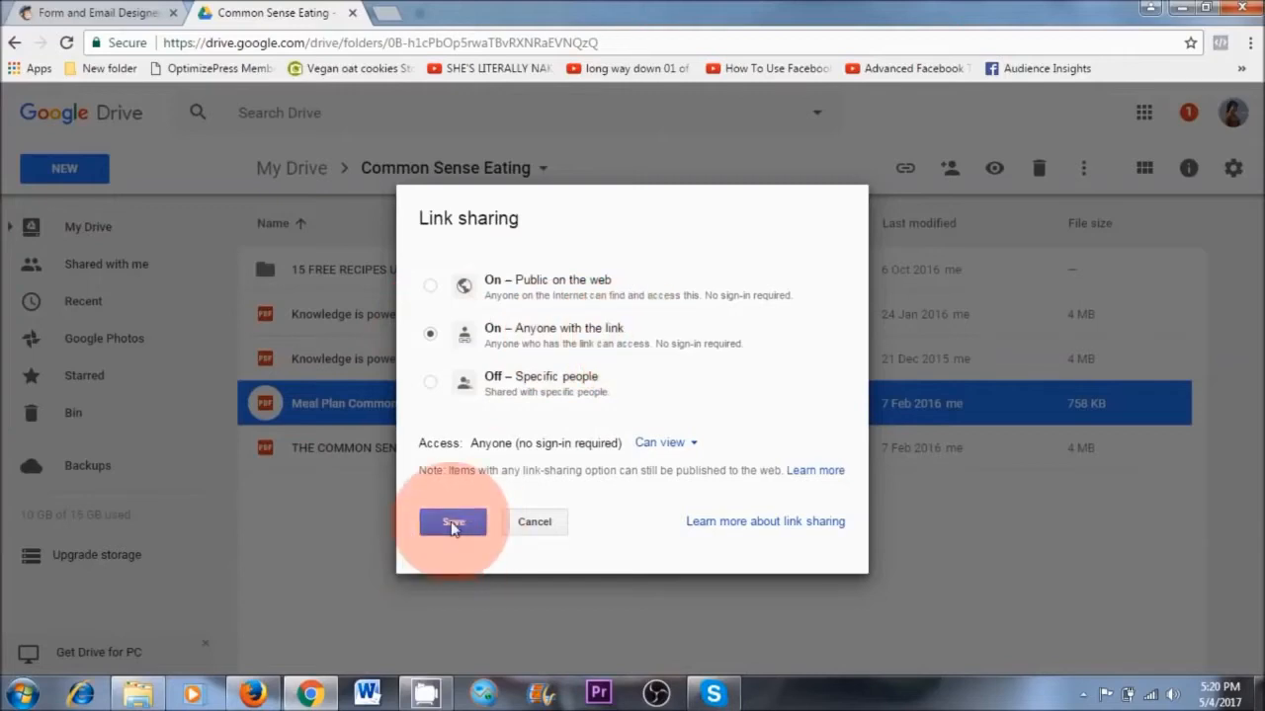
# Copy the meal plan PDF's share link and close its sharing settings
pyautogui.rightClick(569, 203)
pyautogui.click(604, 216)
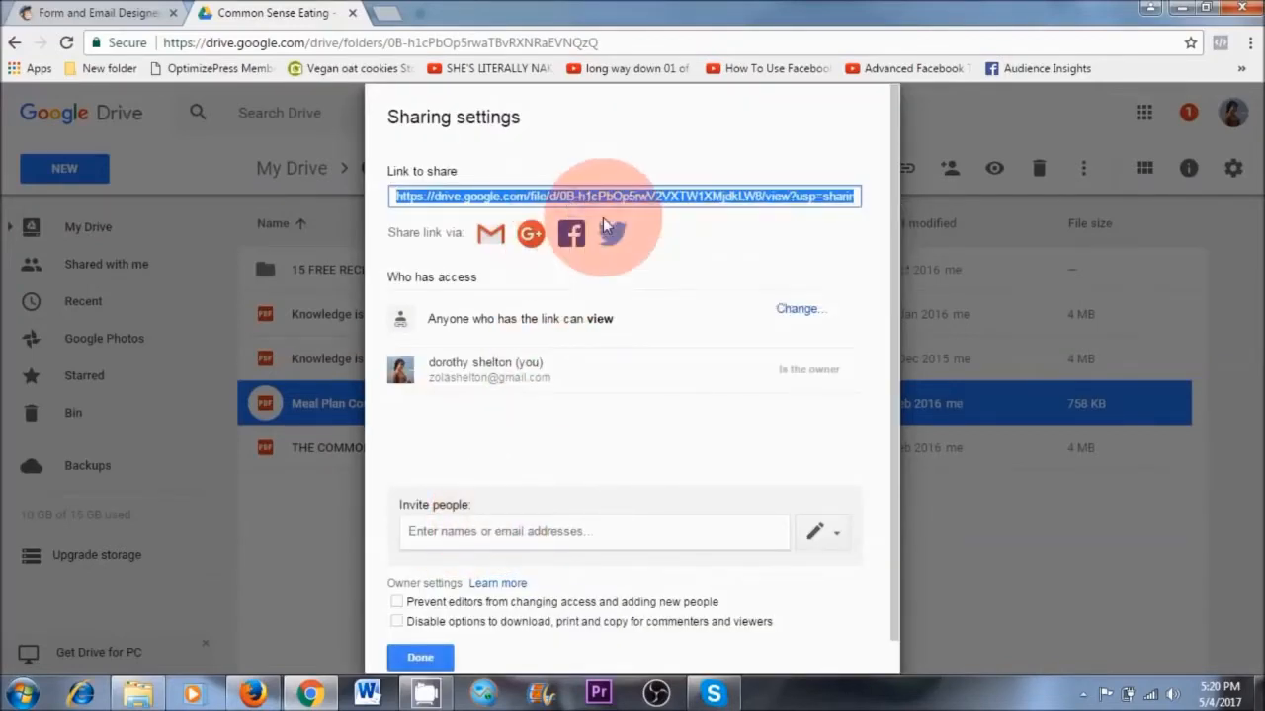
pyautogui.click(420, 657)
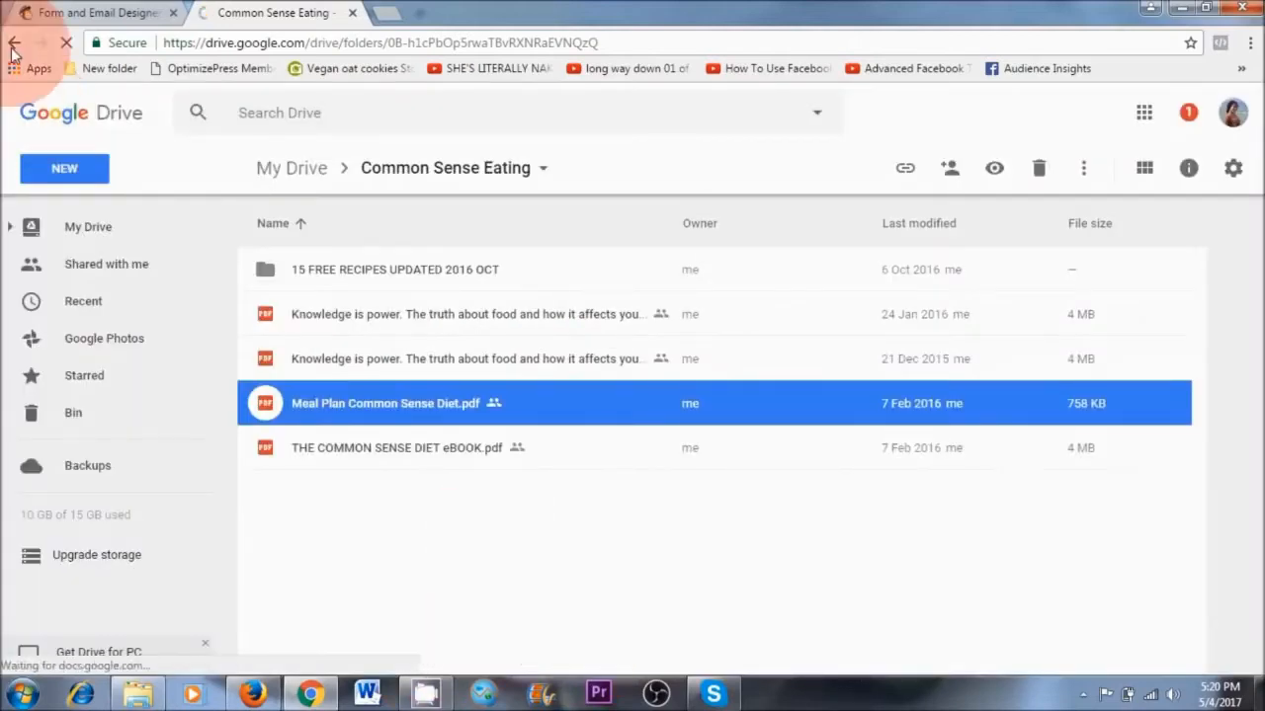
# In the MailChimp final welcome email, link the word "Here" to the copied Google Drive web address
pyautogui.click(119, 12)
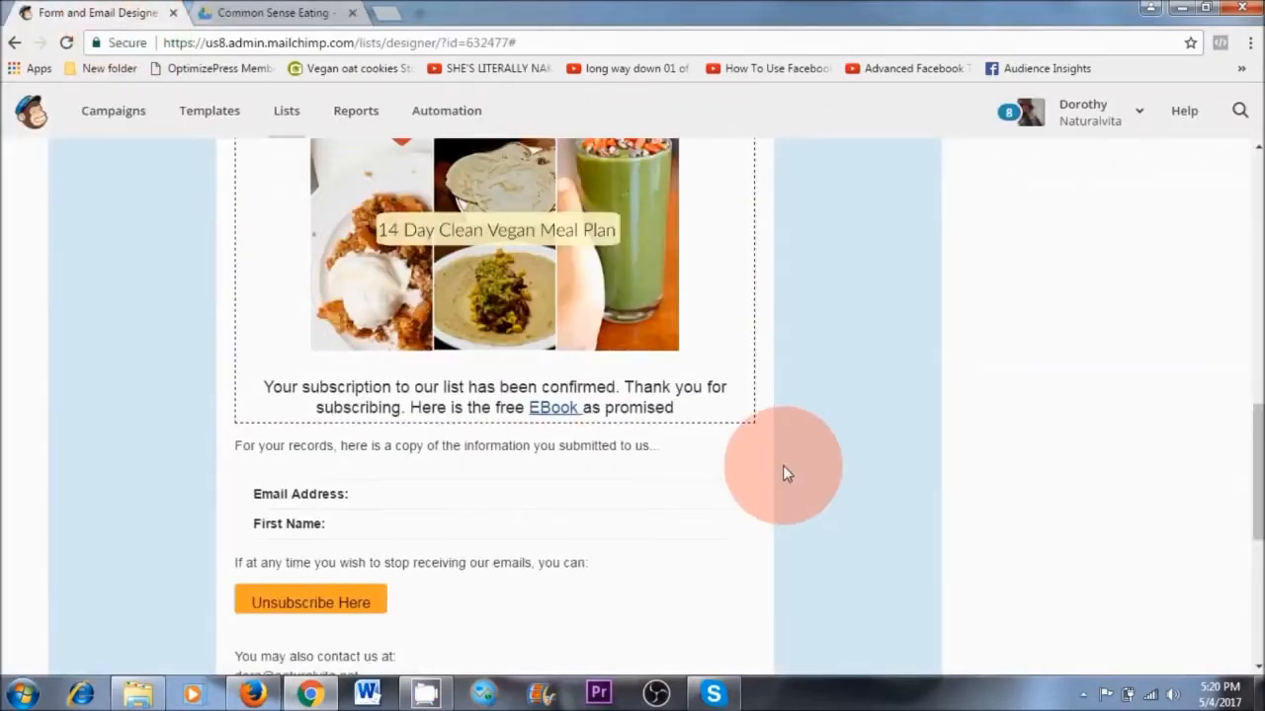
pyautogui.scroll(1, 782, 469)
pyautogui.click(737, 199)
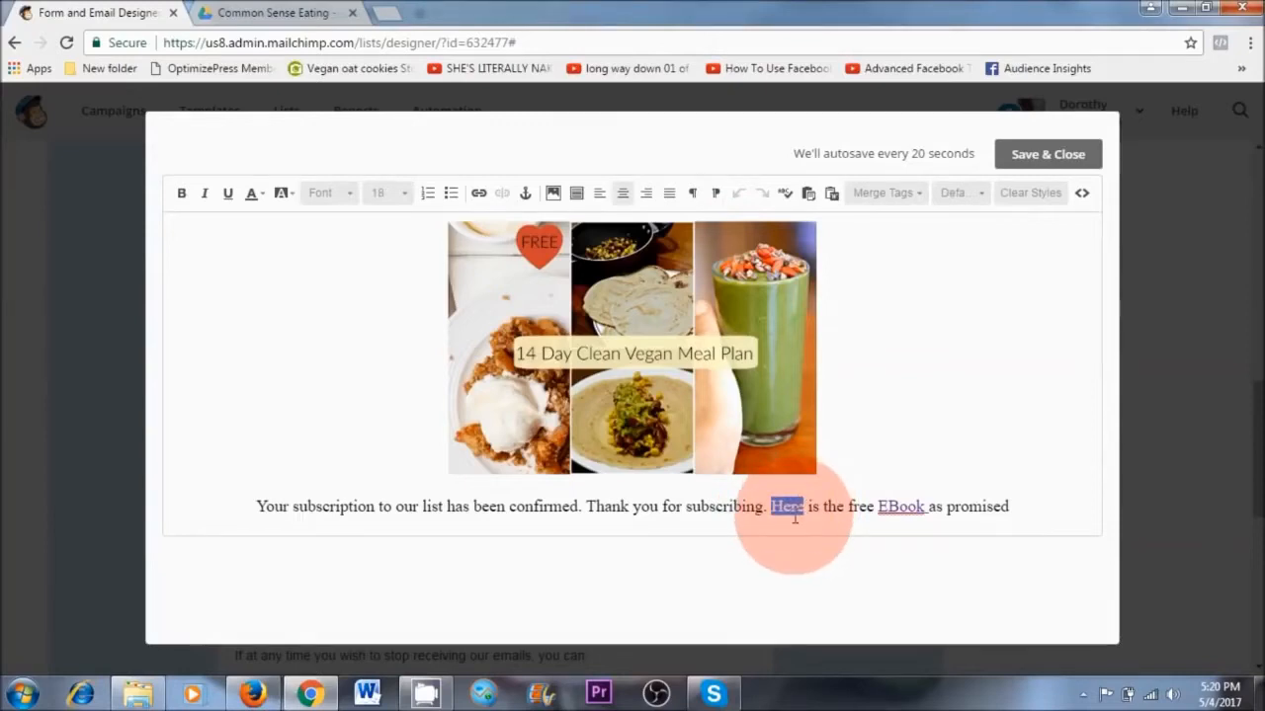
pyautogui.click(481, 197)
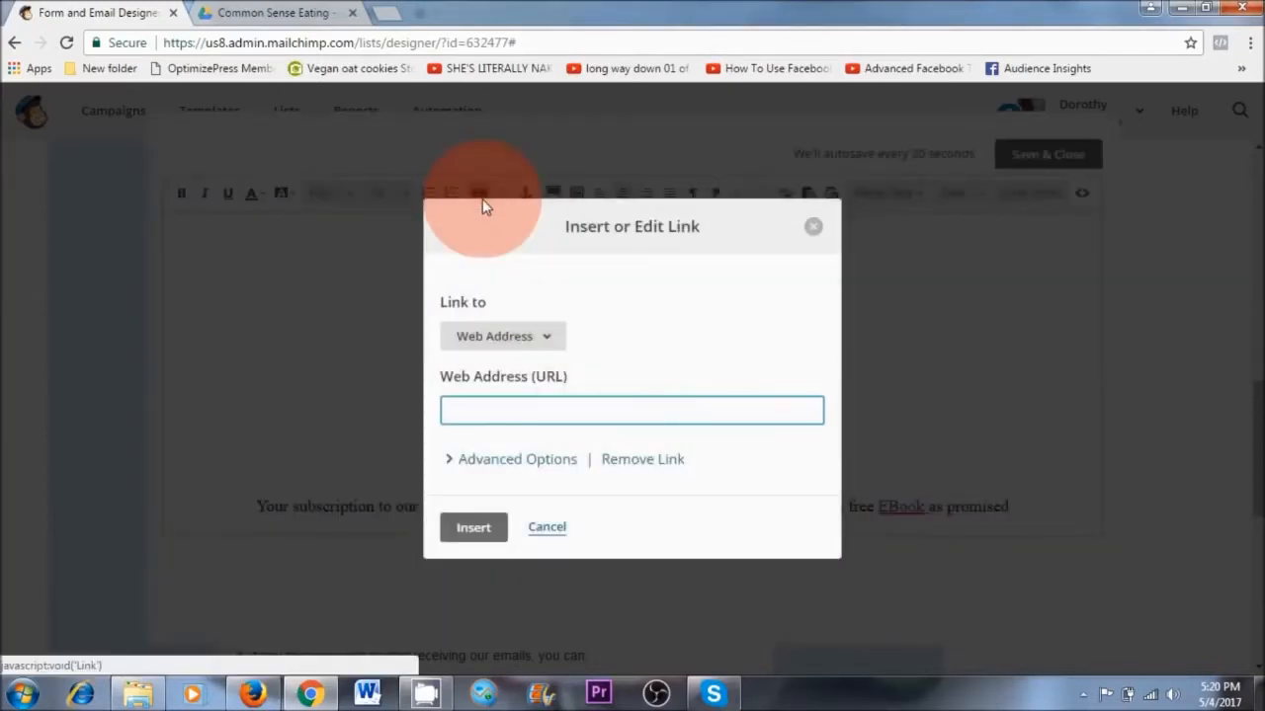
pyautogui.click(524, 395)
pyautogui.rightClick(525, 408)
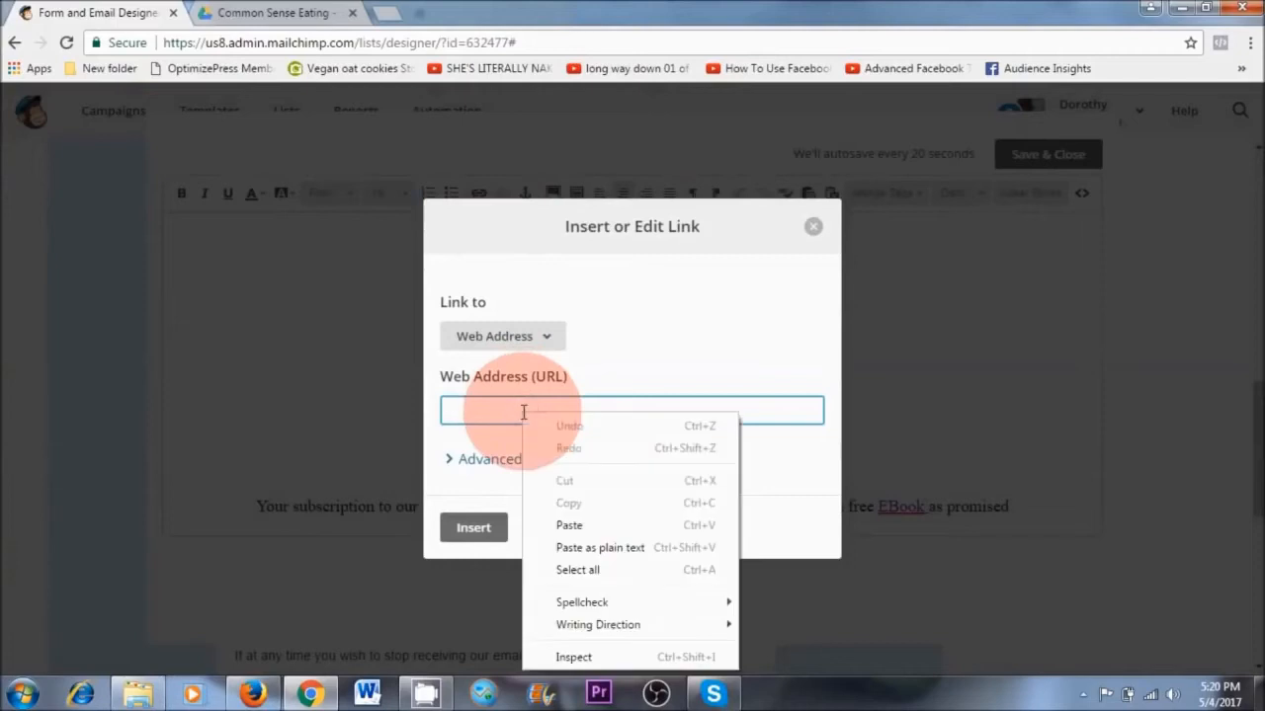
pyautogui.click(521, 521)
pyautogui.click(478, 528)
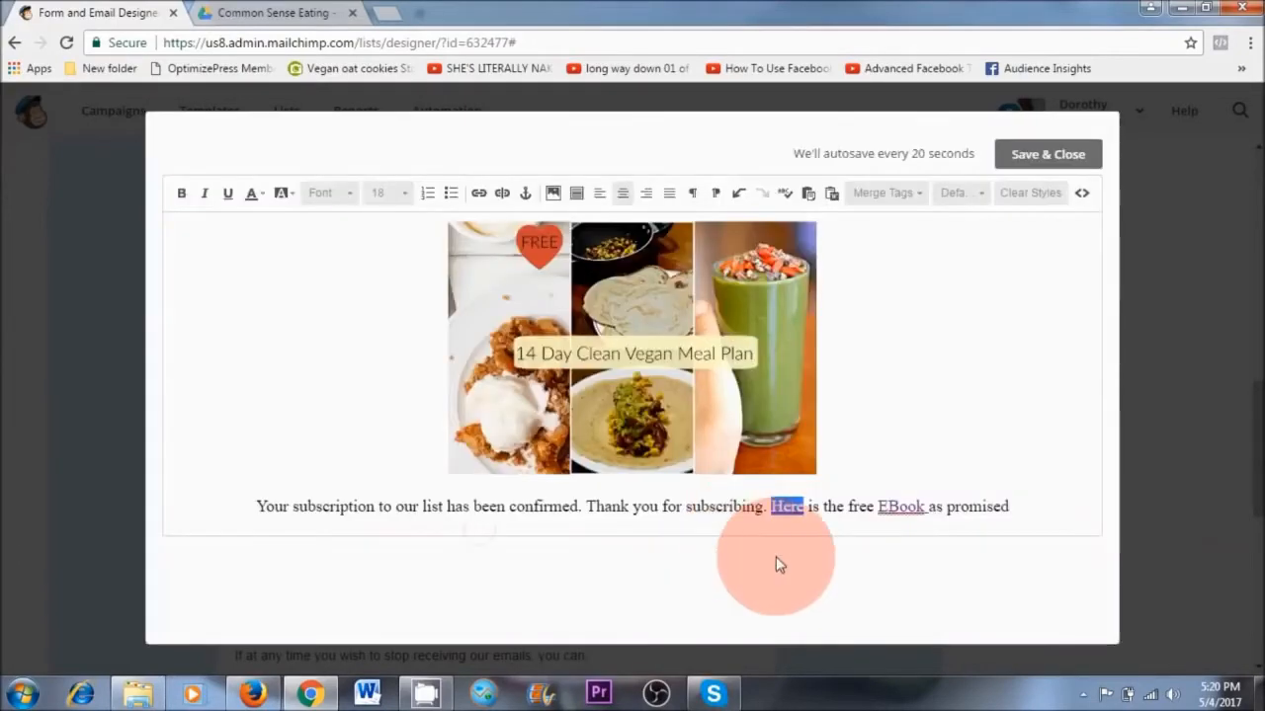
pyautogui.click(852, 433)
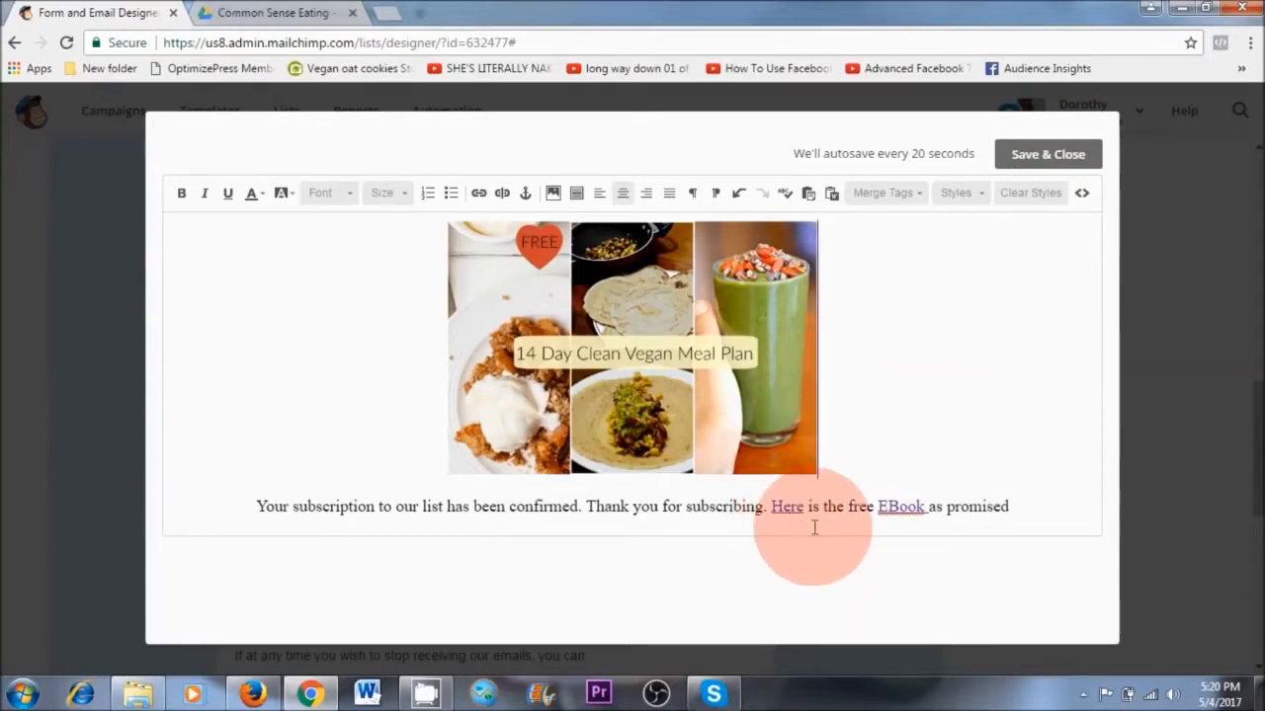
# Look through the naturalvita.net home page and the Vegetable Rice Wrap post for embedded newsletter signup forms
pyautogui.click(252, 13)
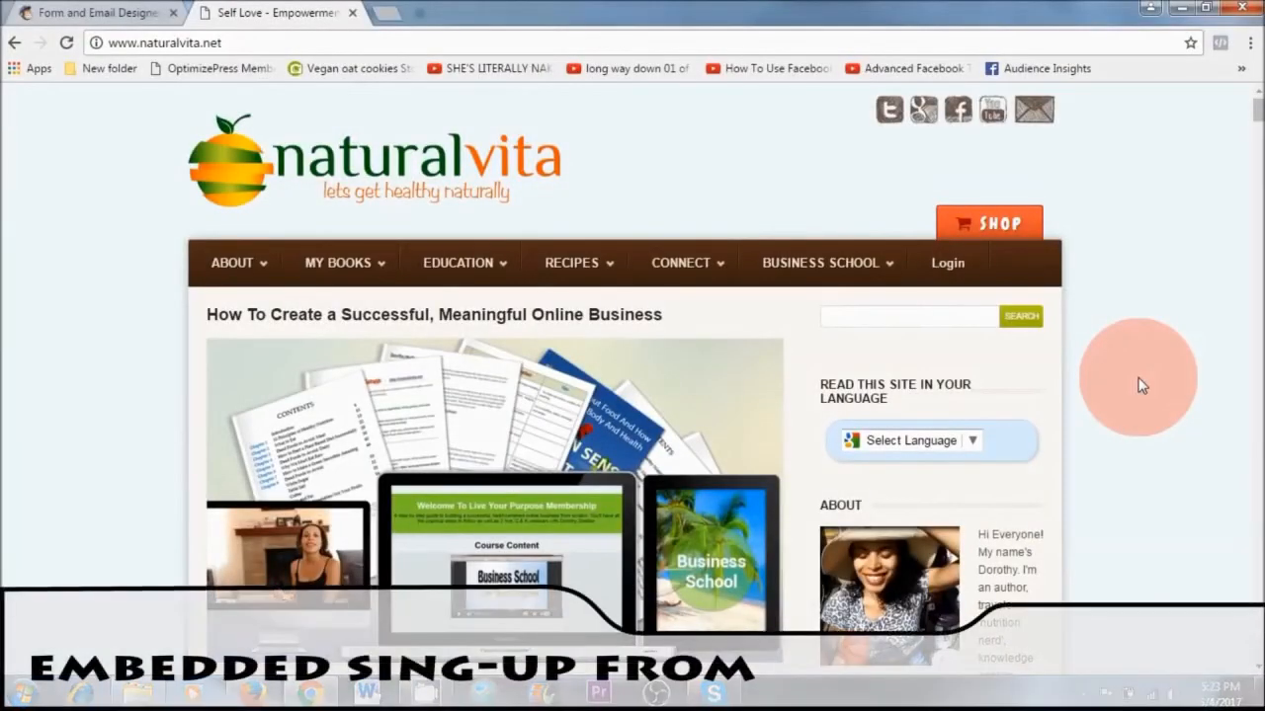
pyautogui.scroll(-9, 1141, 385)
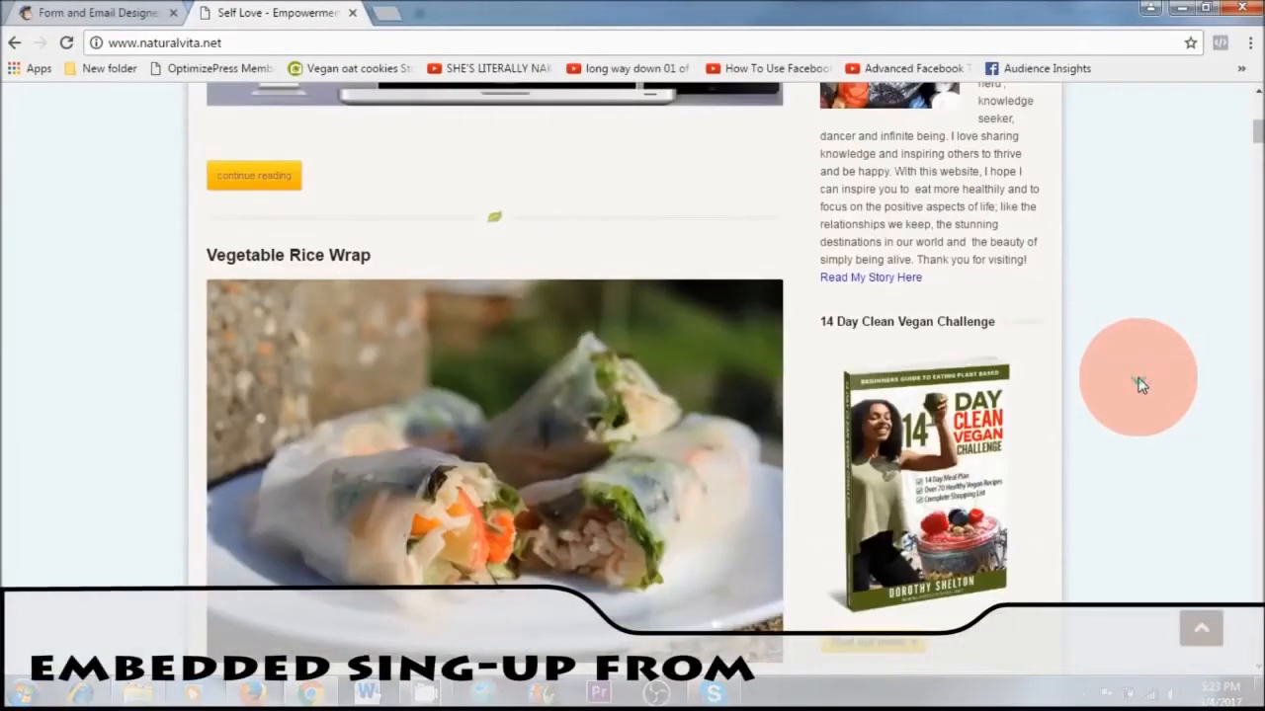
pyautogui.scroll(-4, 1141, 385)
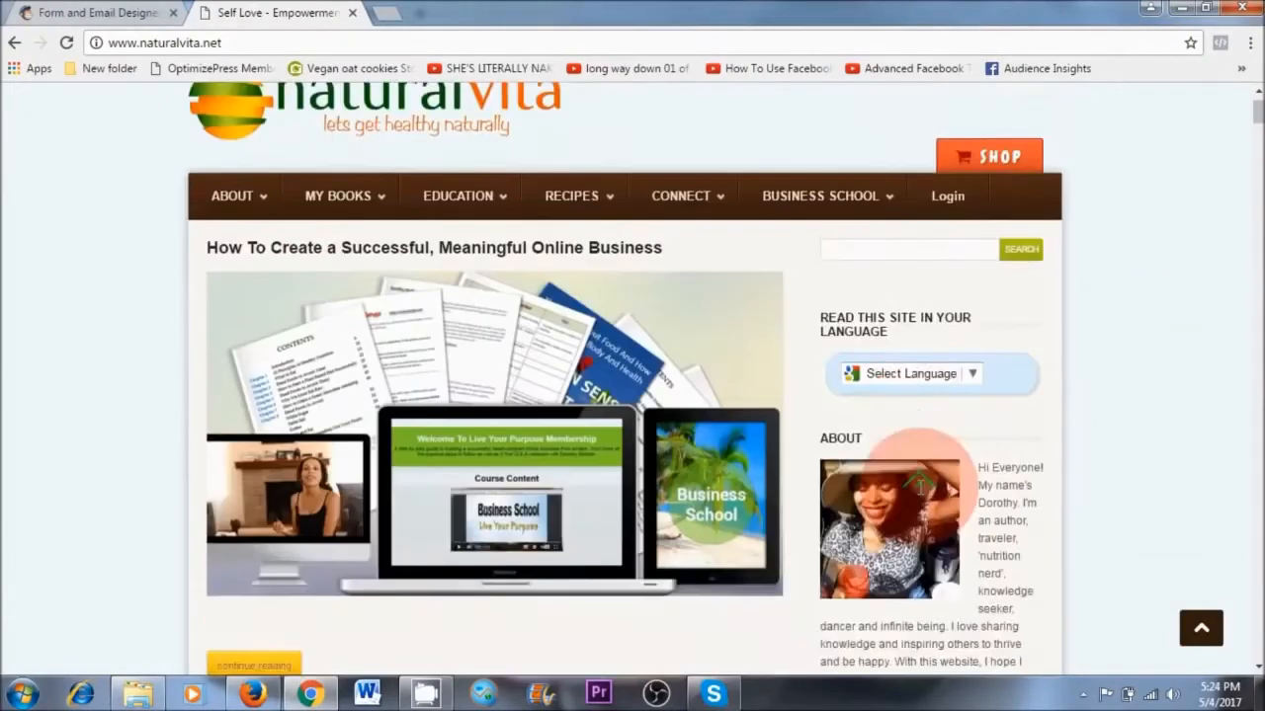
pyautogui.scroll(-3, 919, 494)
pyautogui.scroll(-3, 918, 494)
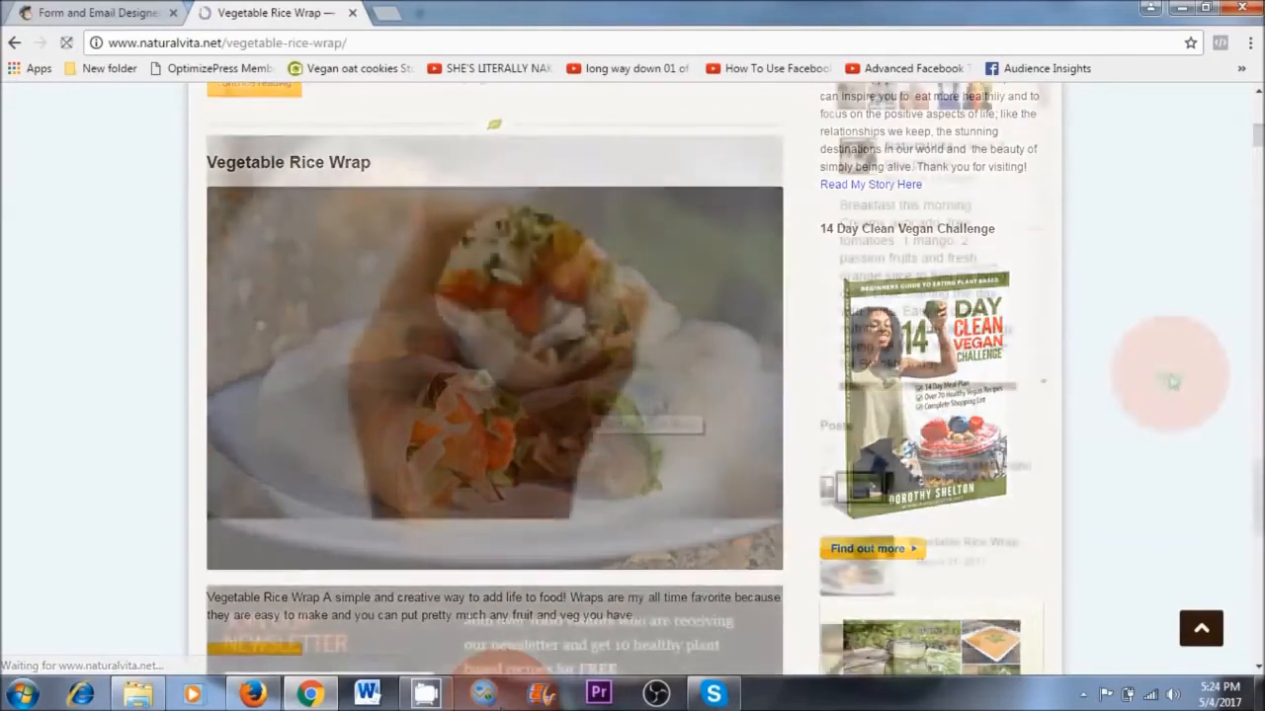
pyautogui.scroll(-5, 1170, 380)
pyautogui.scroll(3, 1169, 379)
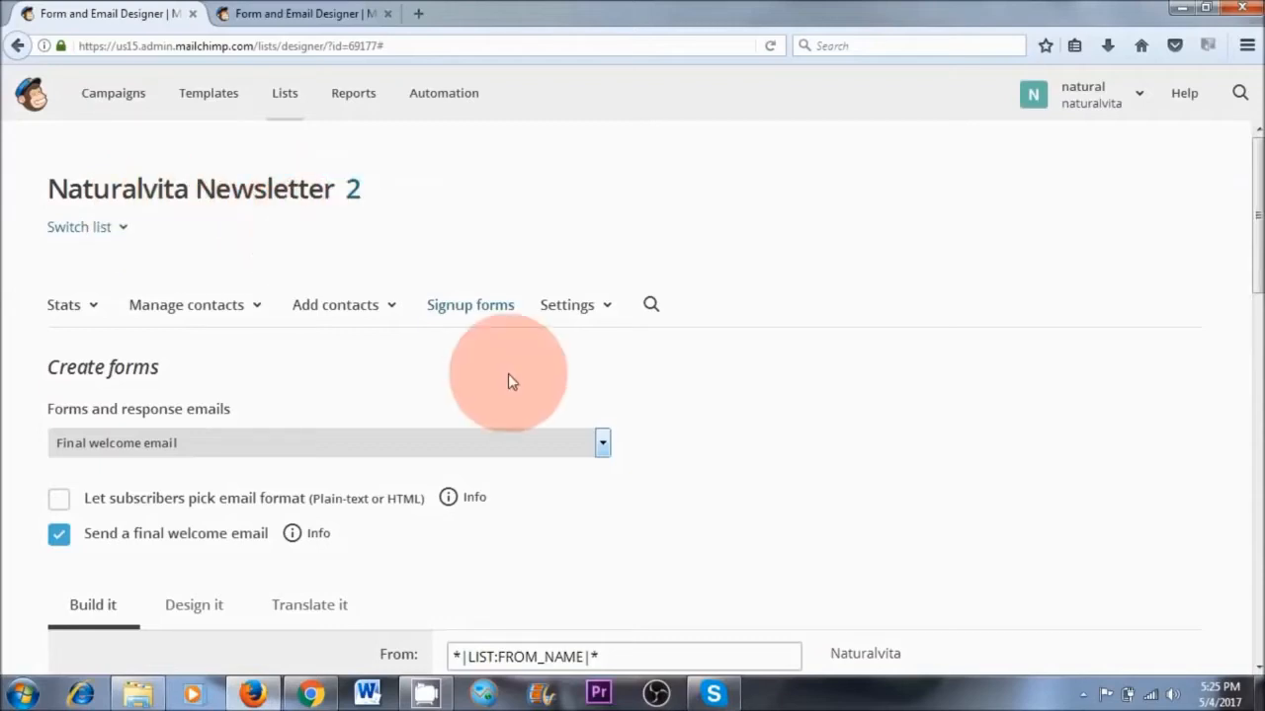
# Open the embedded forms among the signup forms of the Naturalvita Newsletter list in MailChimp
pyautogui.click(472, 307)
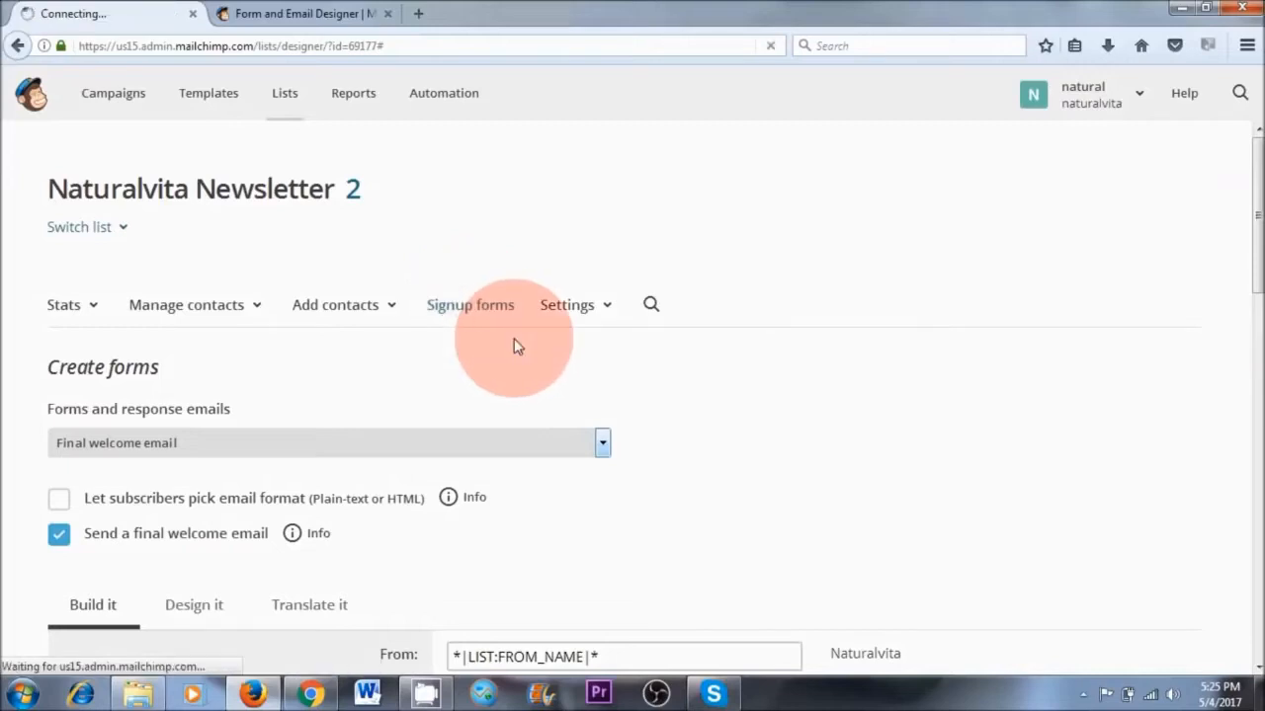
pyautogui.scroll(-2, 185, 338)
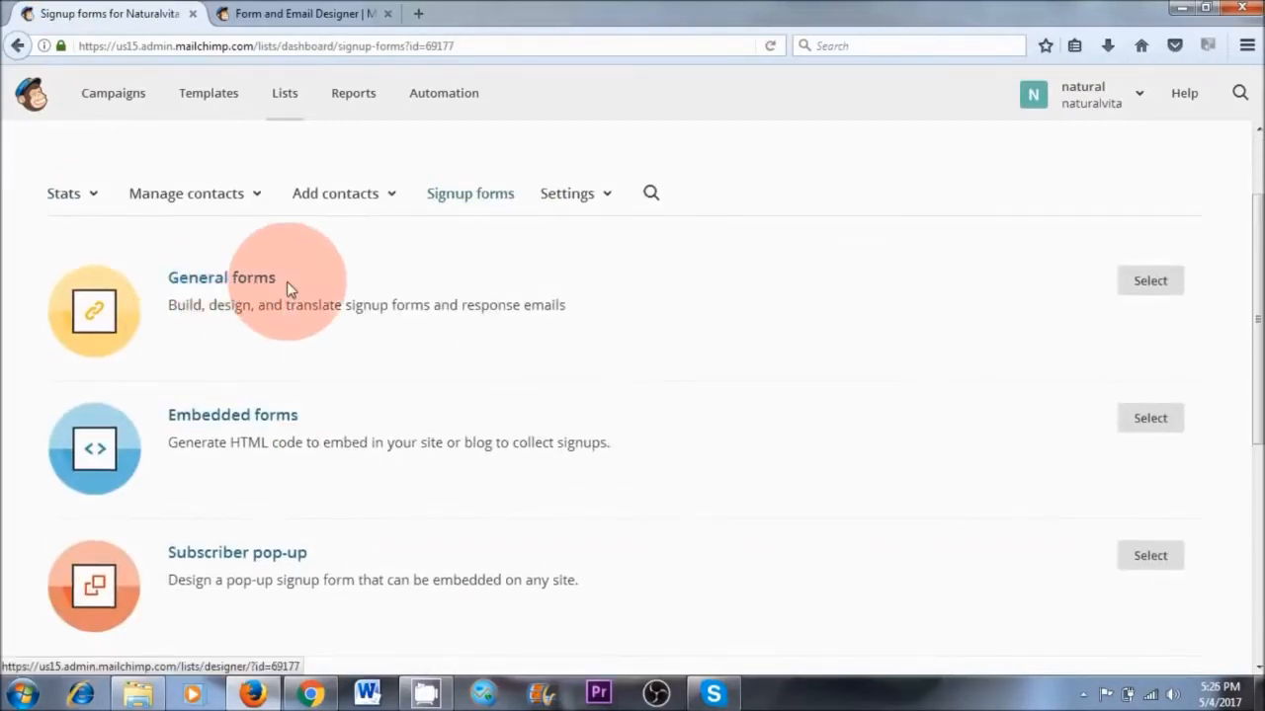
pyautogui.click(237, 422)
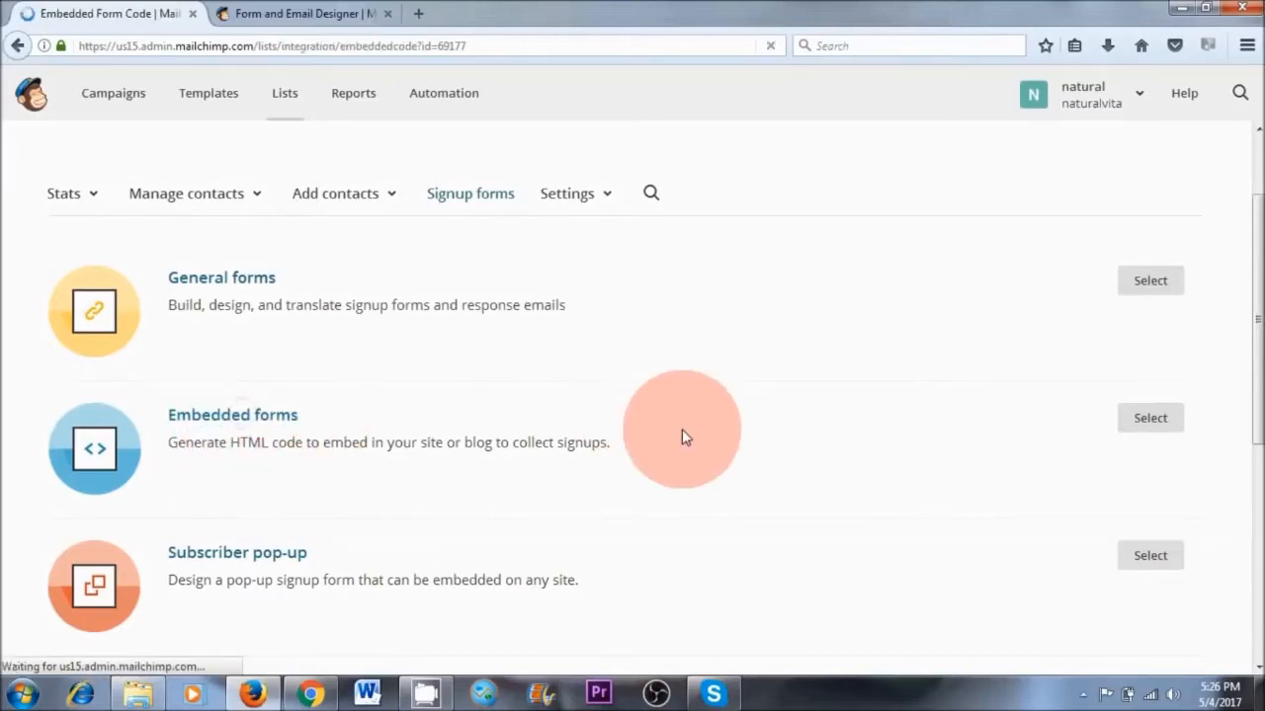
# Compare the previews of the Super Slim, Horizontal and Naked embedded form styles
pyautogui.click(208, 362)
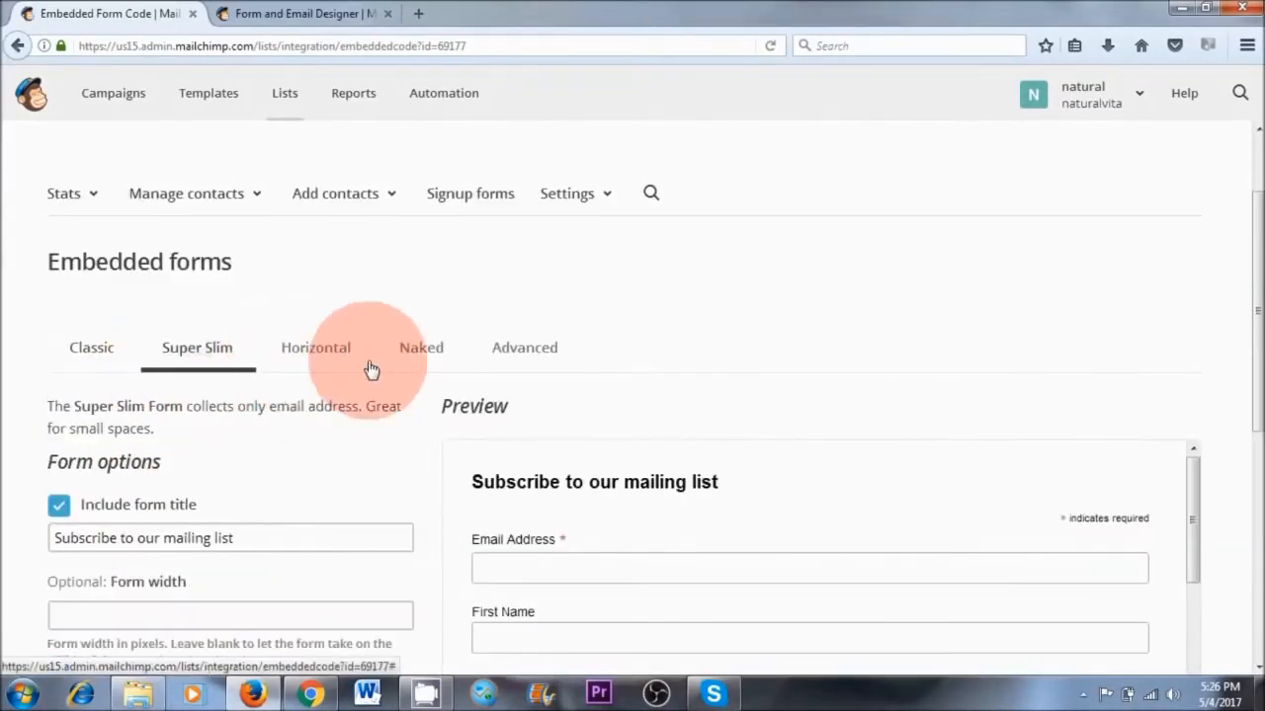
pyautogui.scroll(-4, 672, 525)
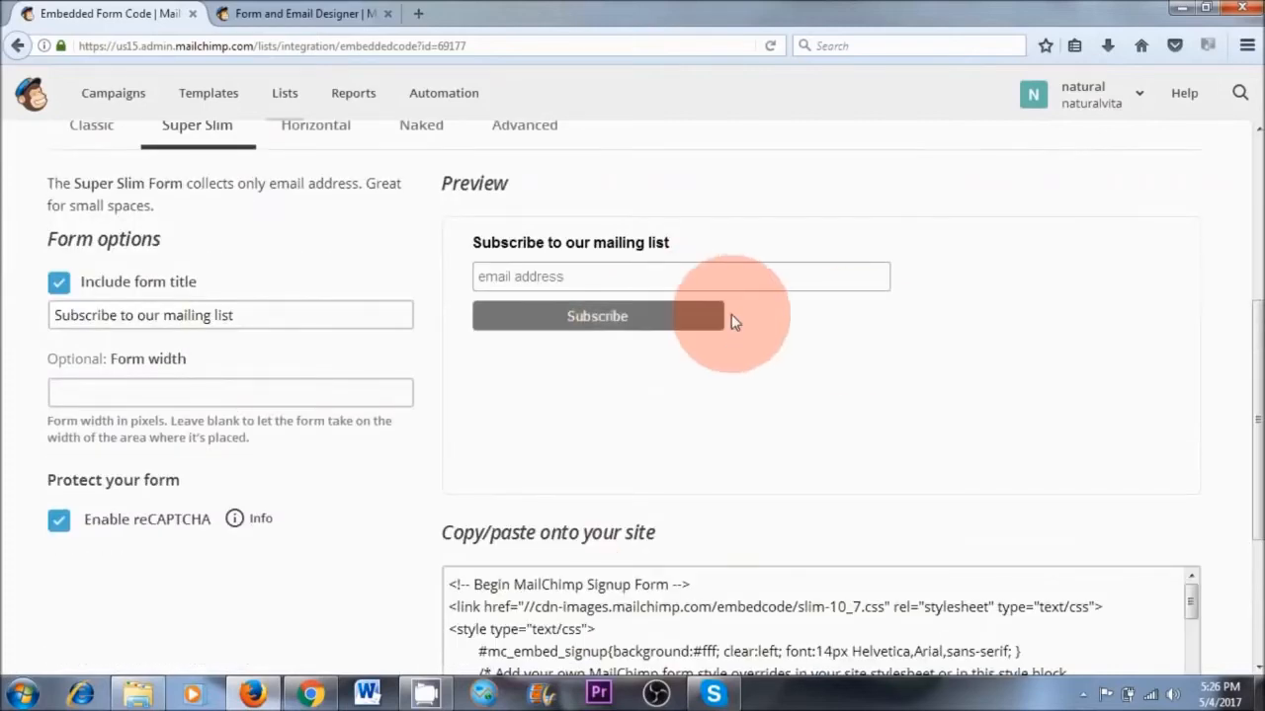
pyautogui.scroll(4, 692, 326)
pyautogui.click(317, 346)
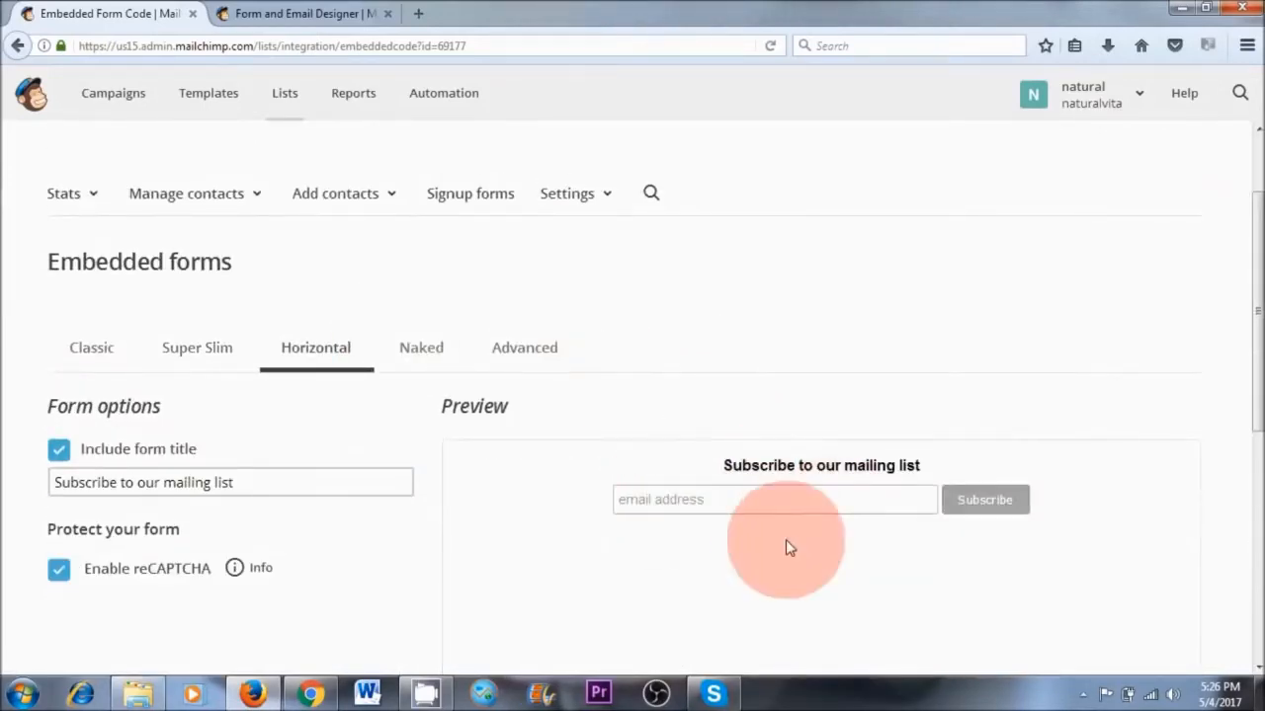
pyautogui.click(419, 355)
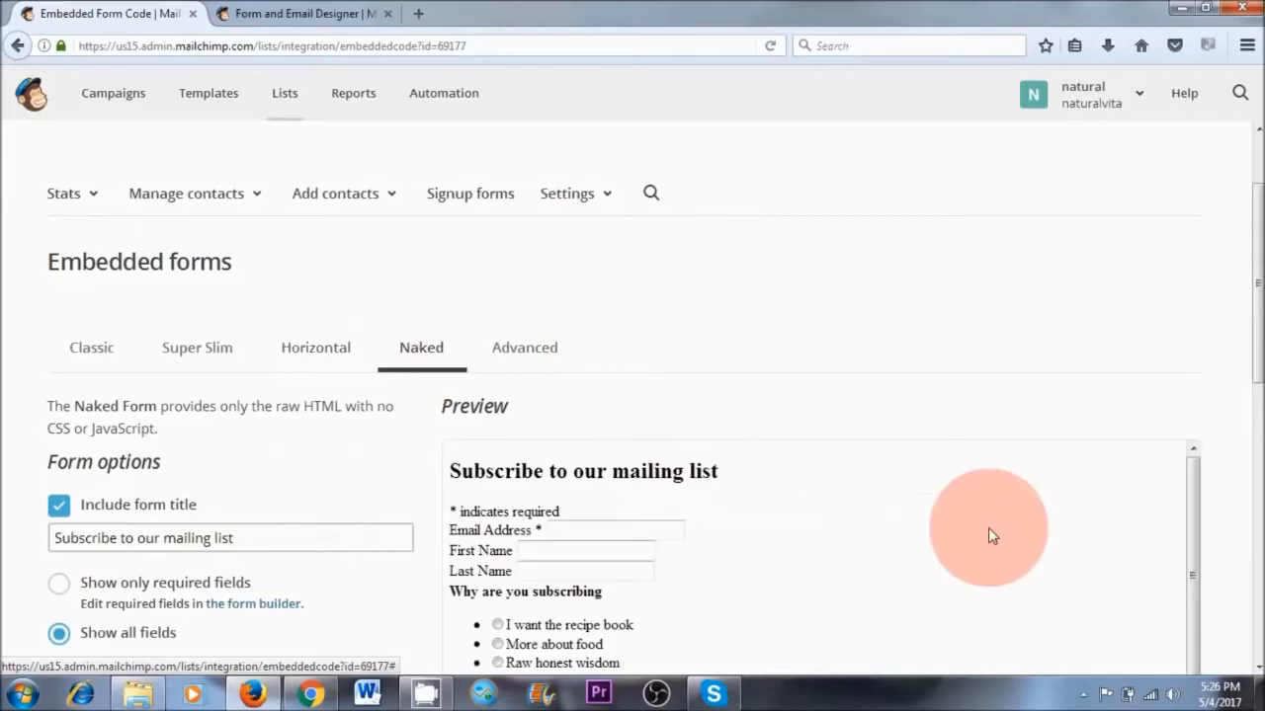
pyautogui.scroll(-5, 658, 504)
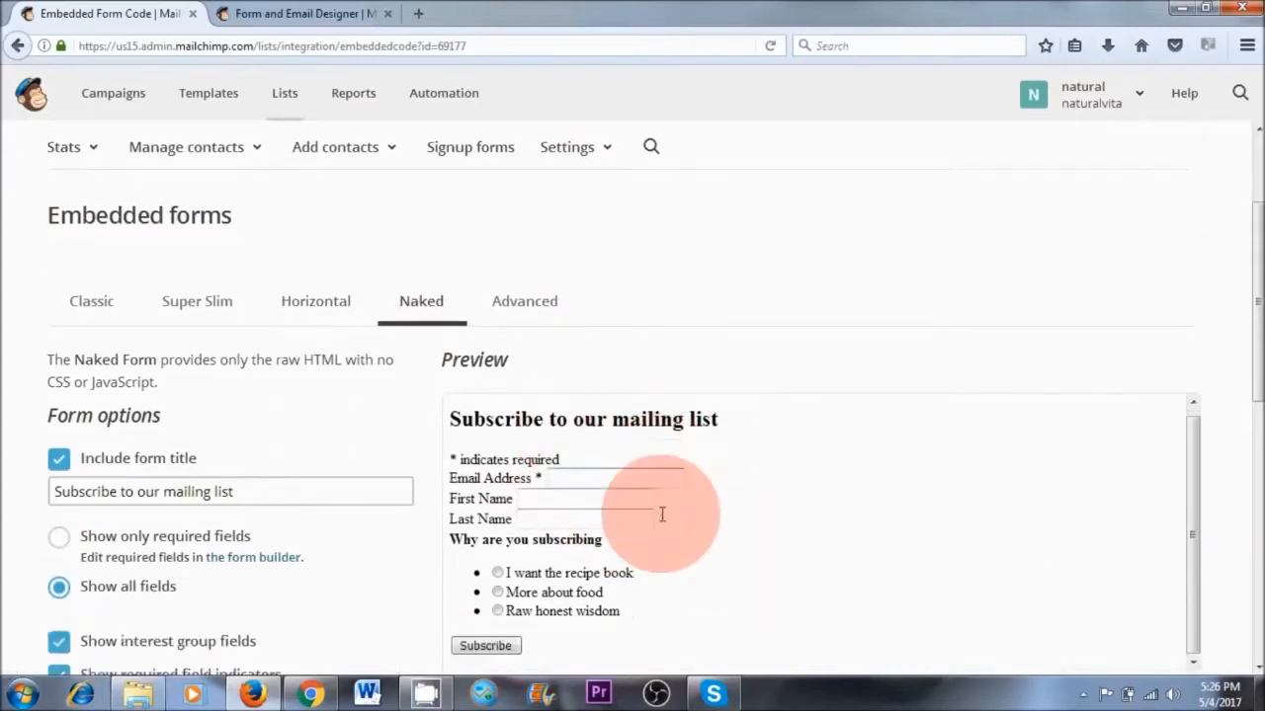
pyautogui.scroll(4, 658, 469)
pyautogui.scroll(1, 660, 479)
# Choose the Super Slim form style and set its form title to "Get my free recipe book here"
pyautogui.click(198, 350)
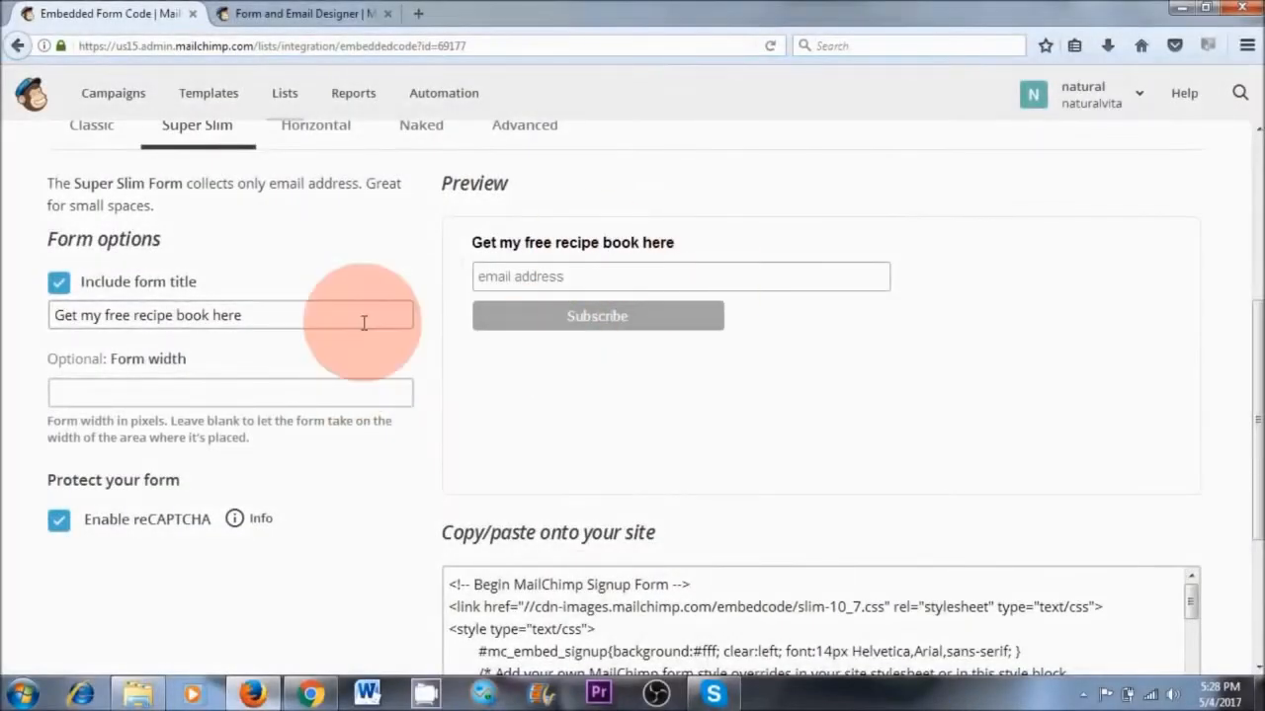
pyautogui.moveTo(286, 316); pyautogui.dragTo(17, 316)
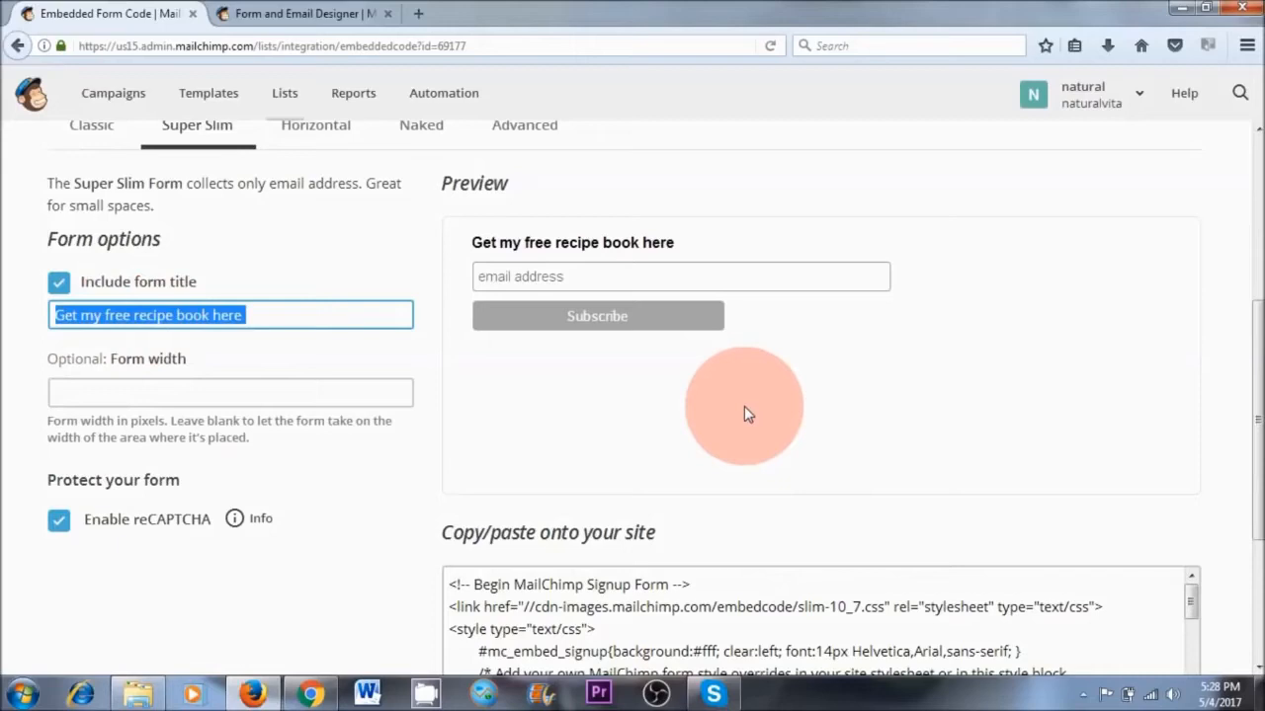
pyautogui.click(765, 391)
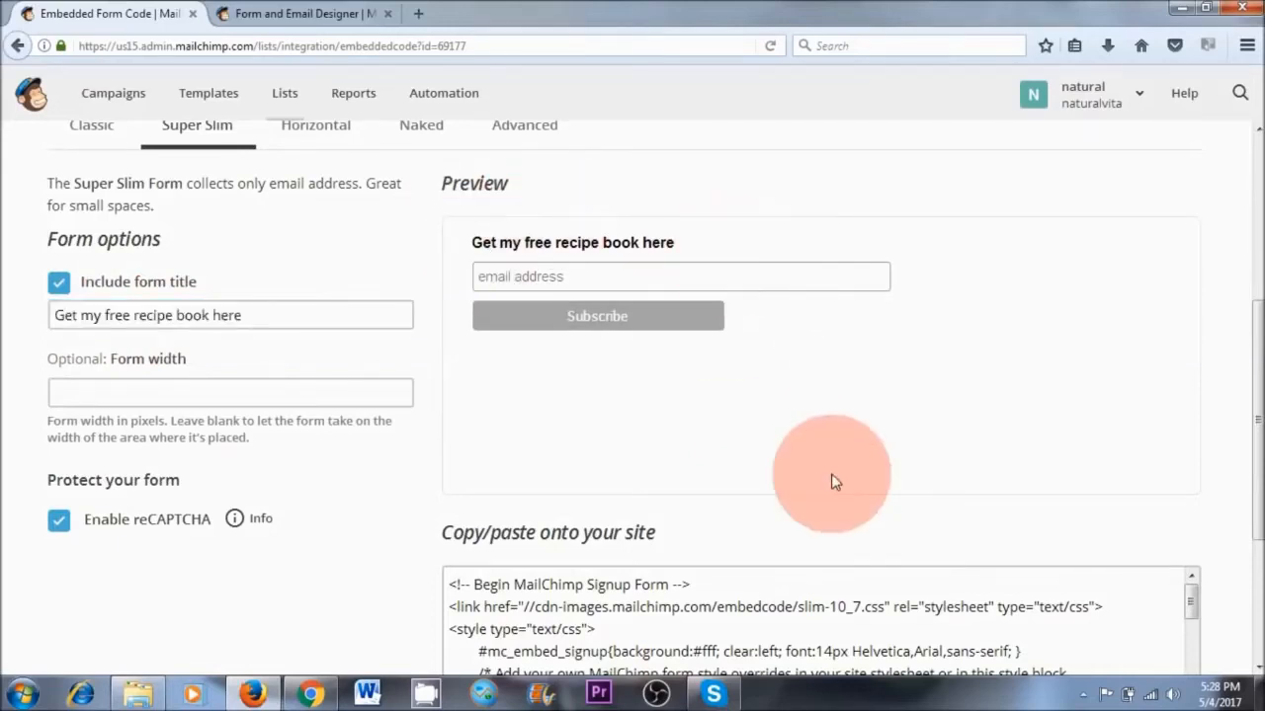
# Copy the full embed code of the Super Slim signup form
pyautogui.scroll(-3, 728, 432)
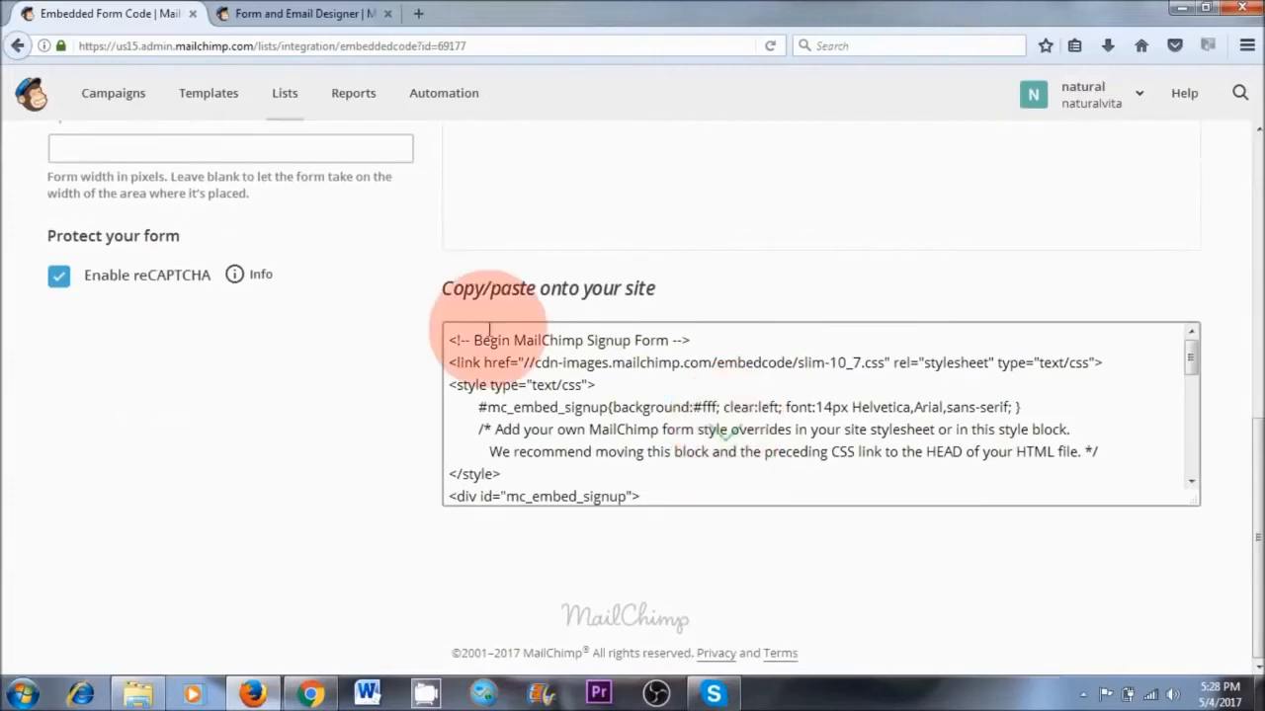
pyautogui.moveTo(450, 339); pyautogui.dragTo(671, 531)
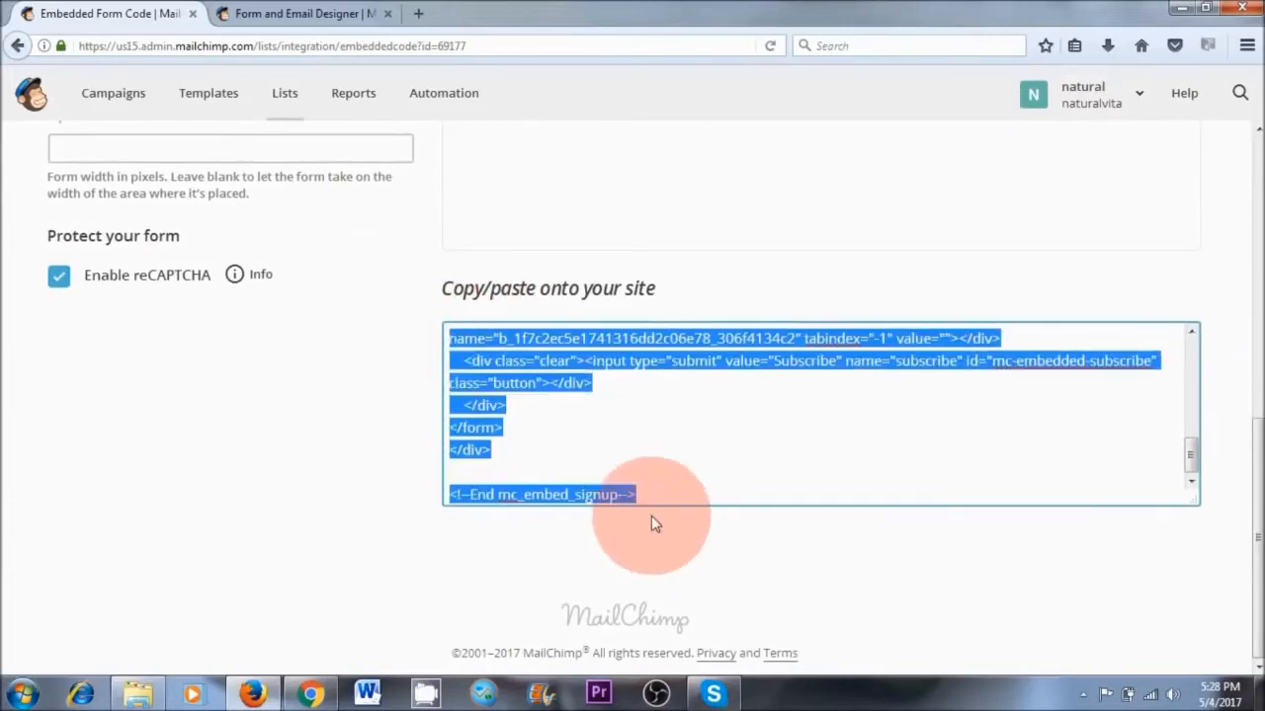
pyautogui.rightClick(515, 359)
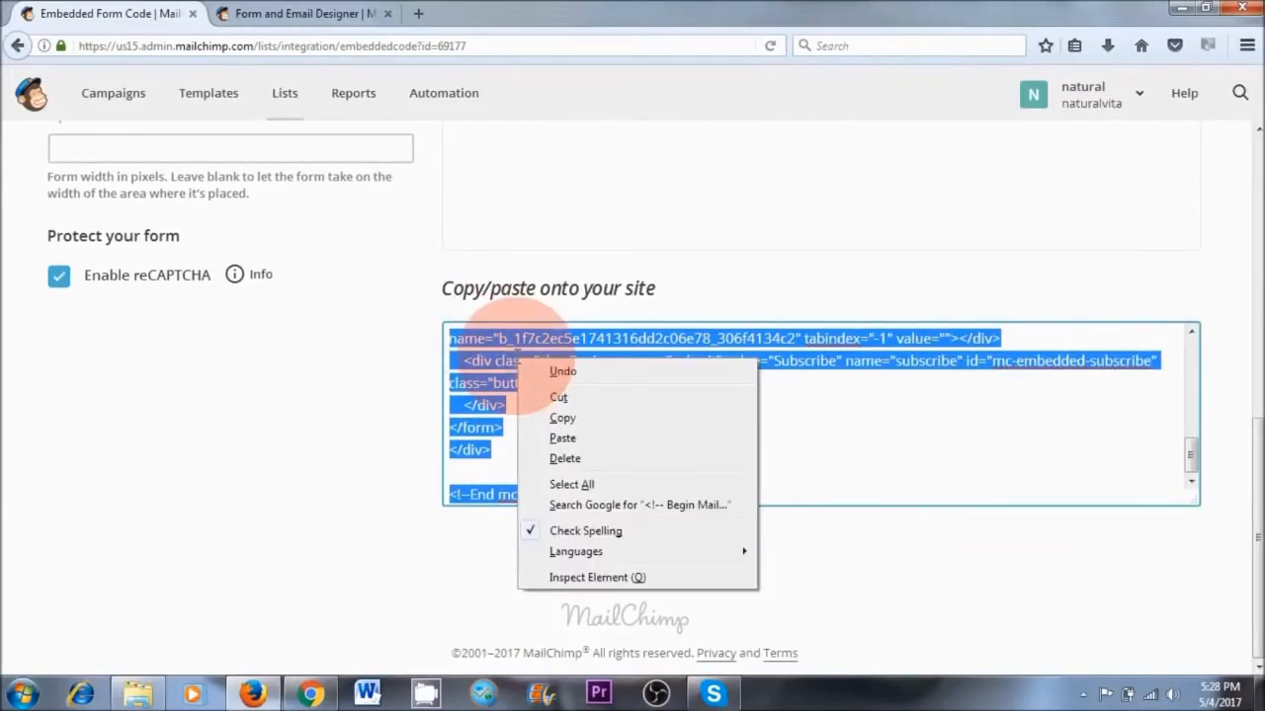
pyautogui.click(558, 417)
# Switch to Chrome and bring up the WordPress dashboard of naturalvita.net
pyautogui.click(310, 695)
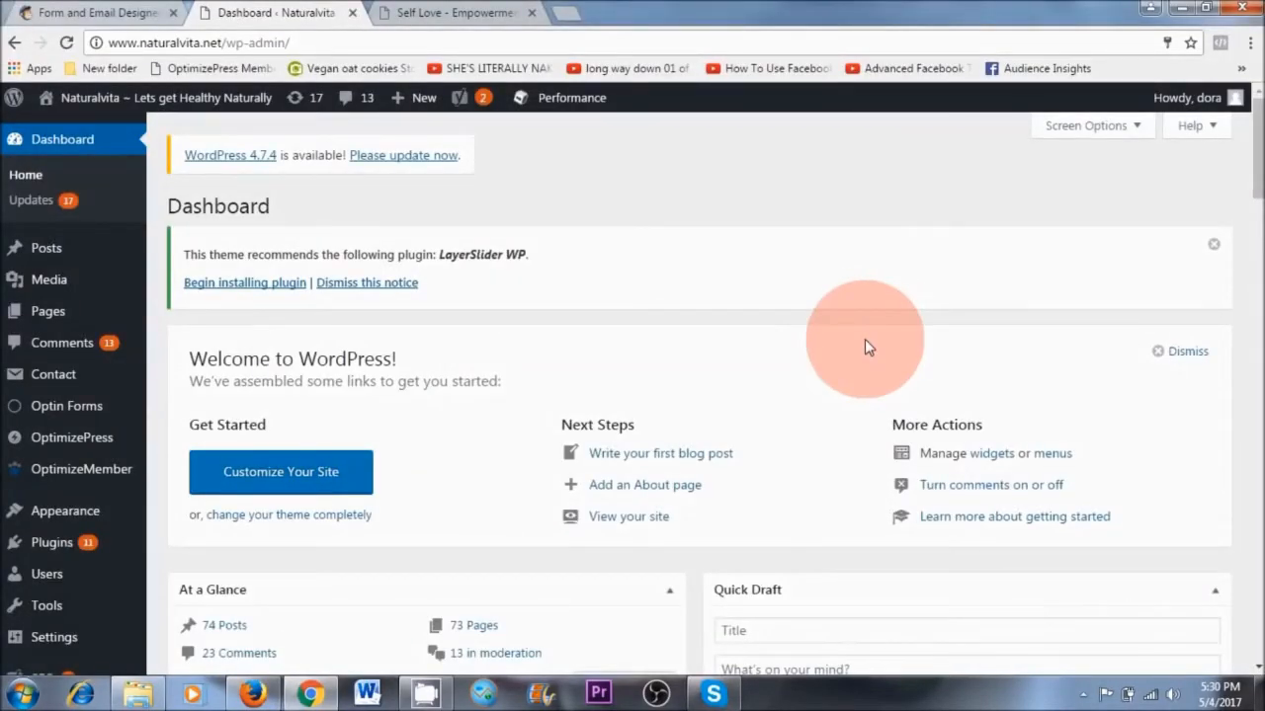
pyautogui.moveTo(111, 106)
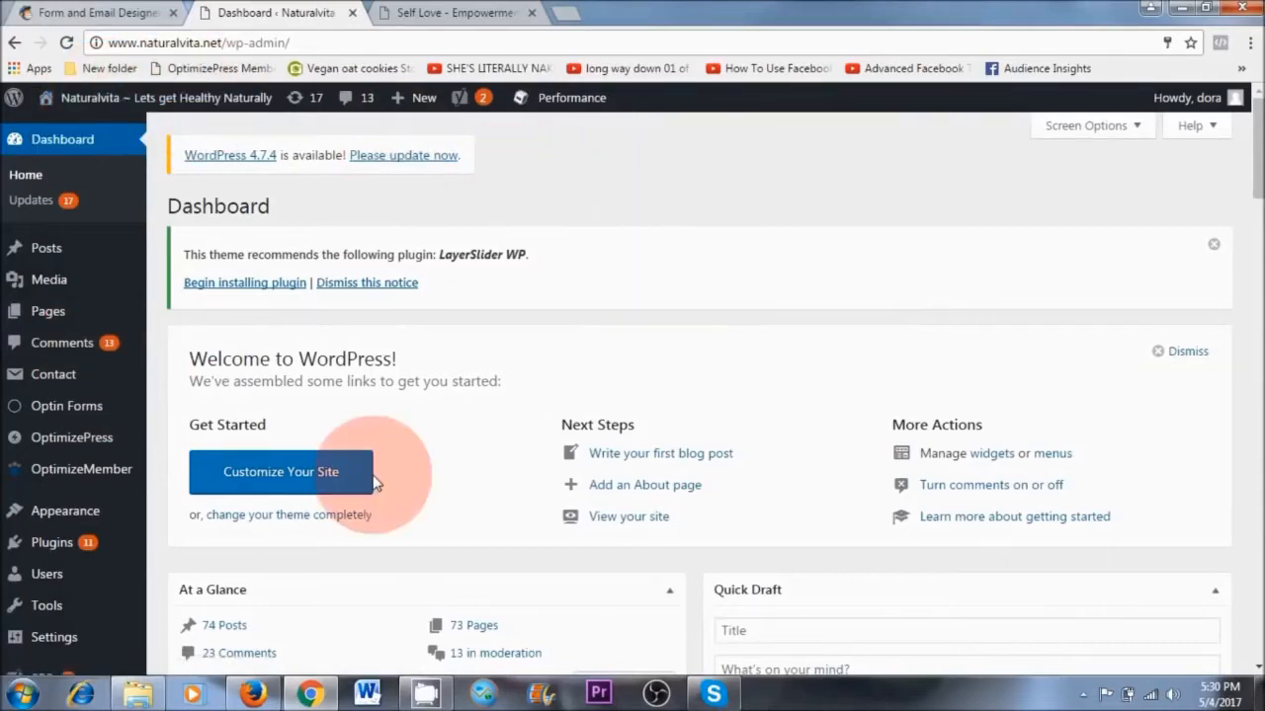
pyautogui.moveTo(59, 512)
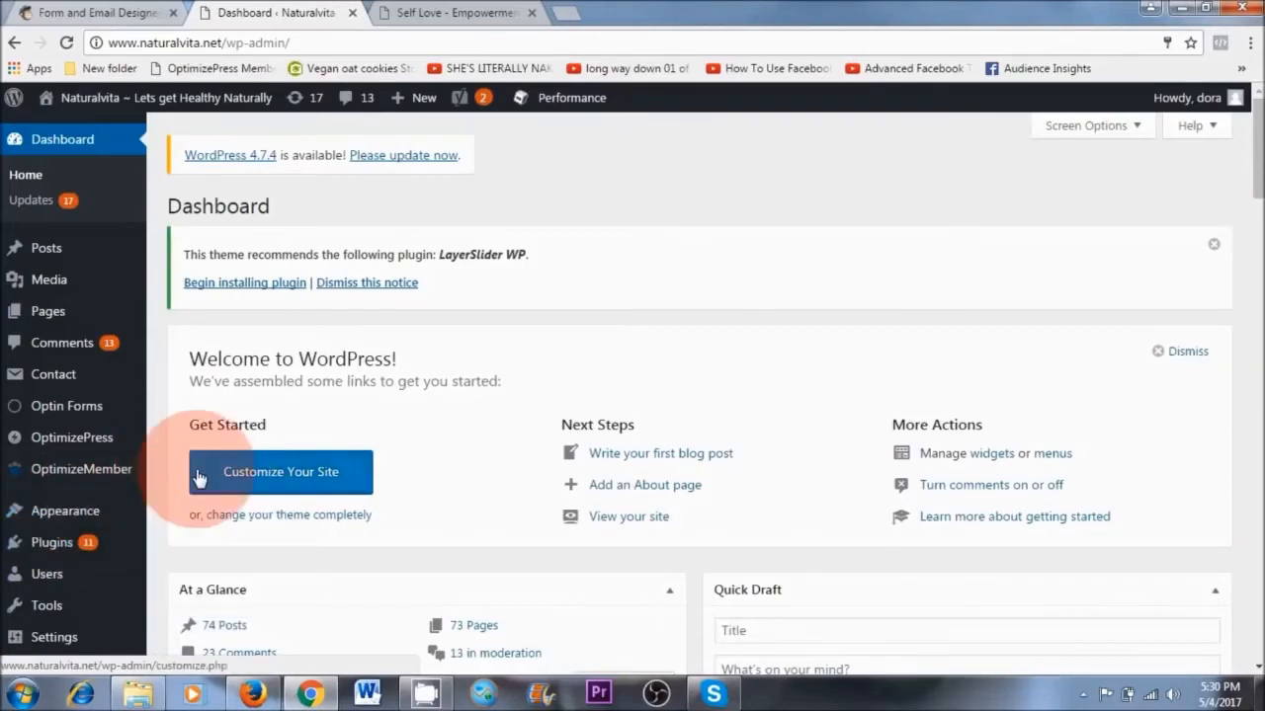
# Open the WordPress Widgets page and add a Text widget at the beginning of the Right Sidebar area
pyautogui.click(449, 13)
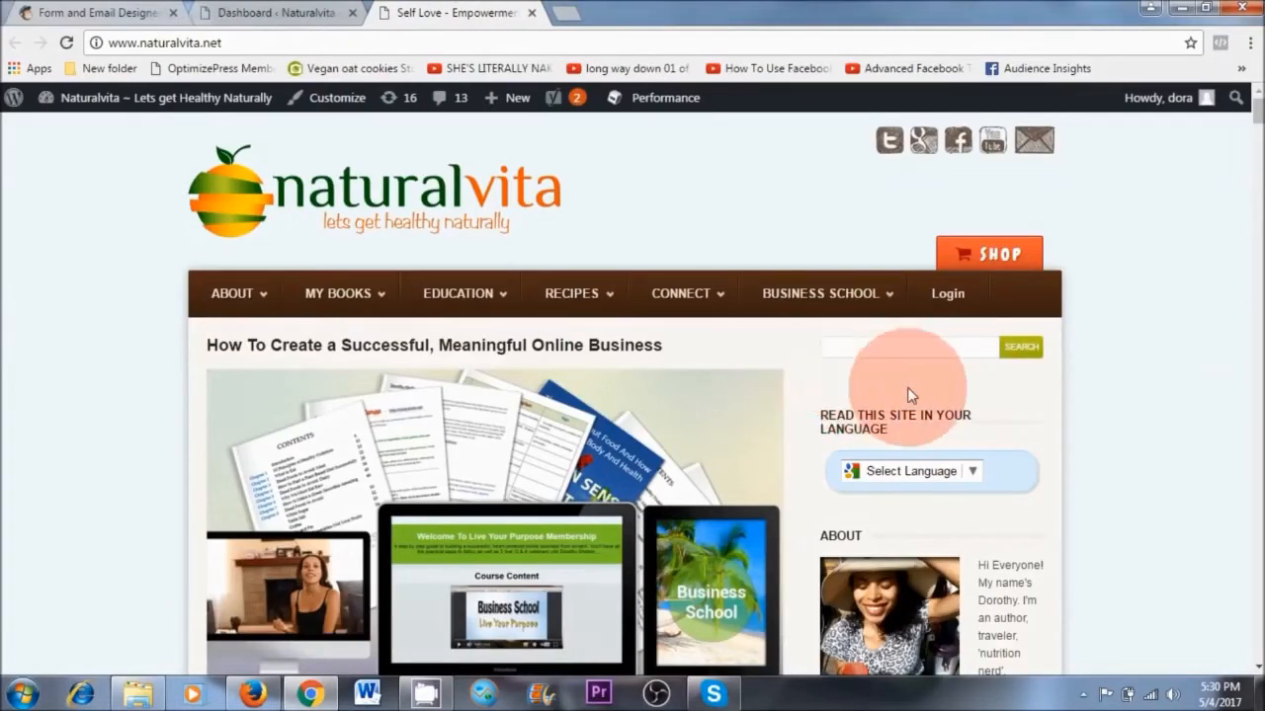
pyautogui.click(291, 14)
pyautogui.moveTo(109, 516)
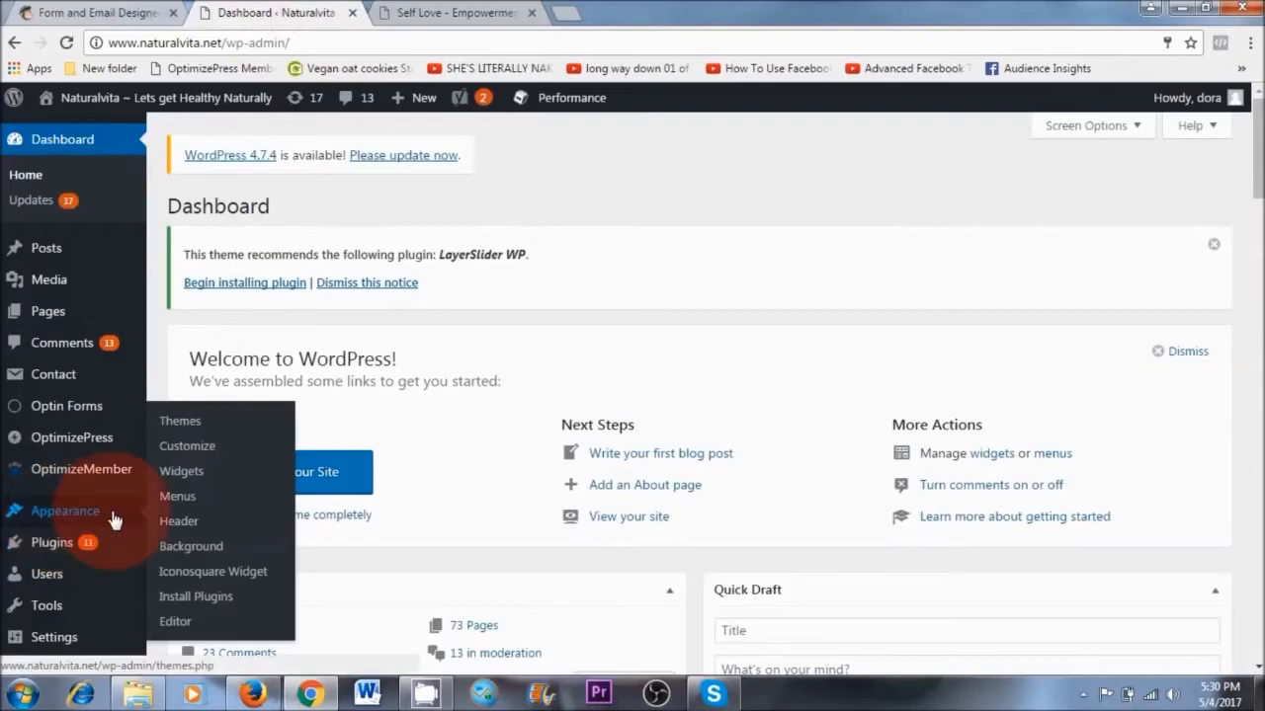
pyautogui.click(166, 471)
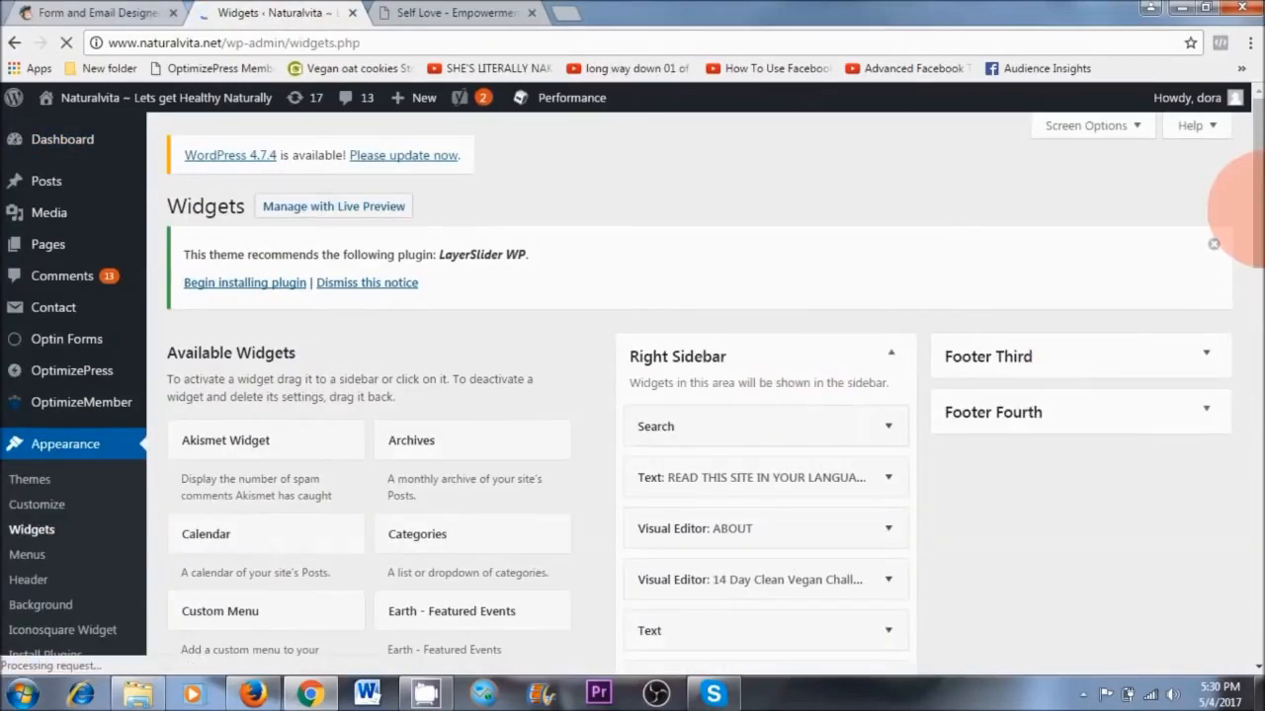
pyautogui.moveTo(1253, 207); pyautogui.dragTo(1252, 484)
pyautogui.moveTo(517, 527); pyautogui.dragTo(748, 290)
# Paste the MailChimp signup form embed code as the new Text widget's content and save the widget
pyautogui.click(556, 427)
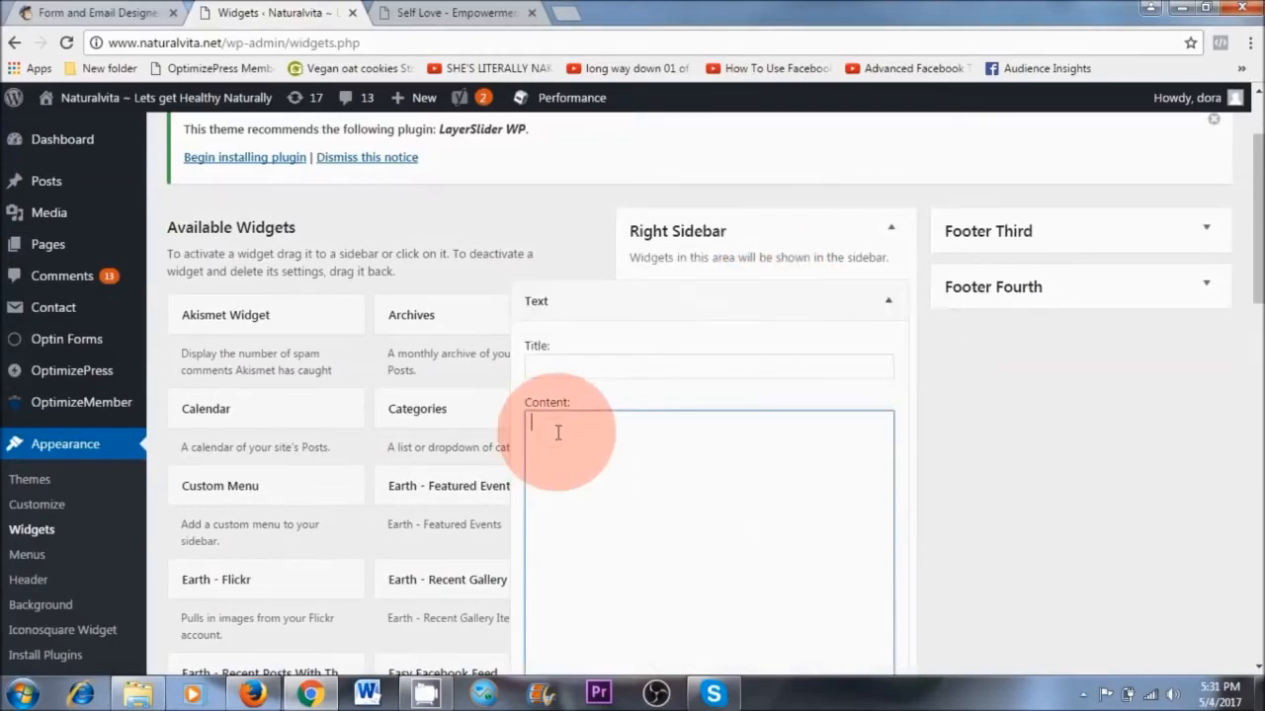
pyautogui.rightClick(558, 432)
pyautogui.click(633, 287)
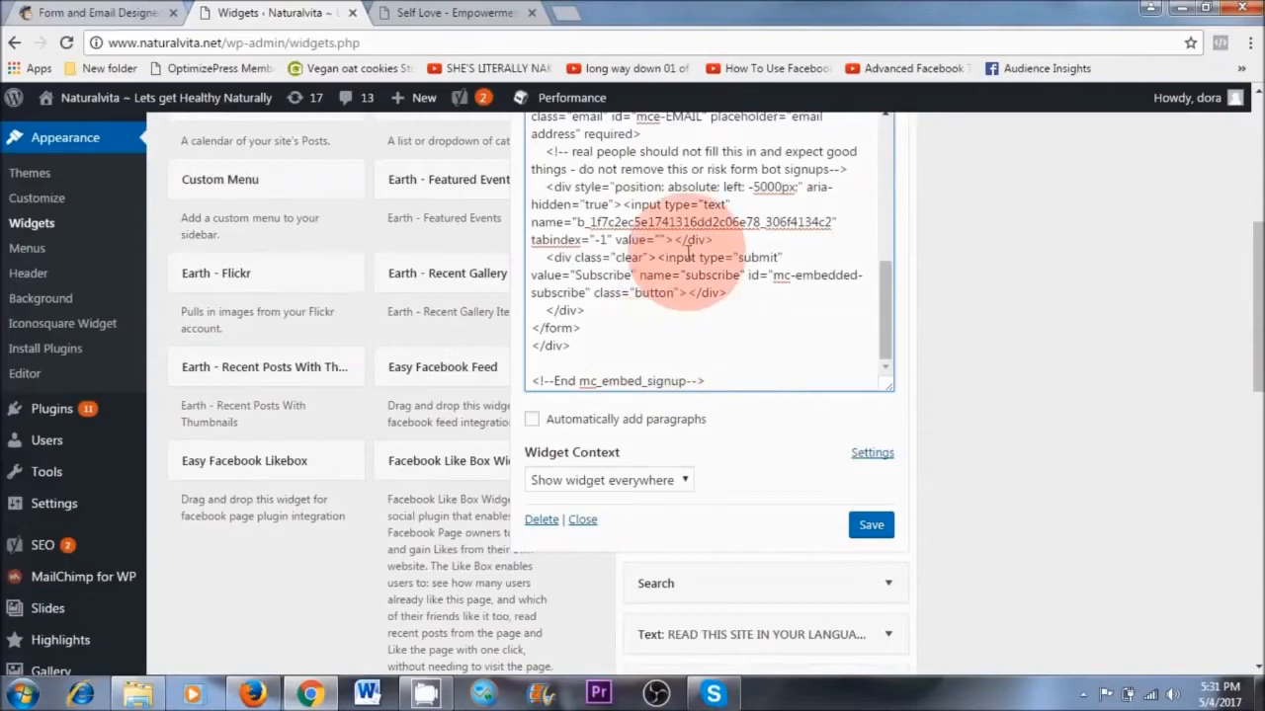
pyautogui.click(871, 525)
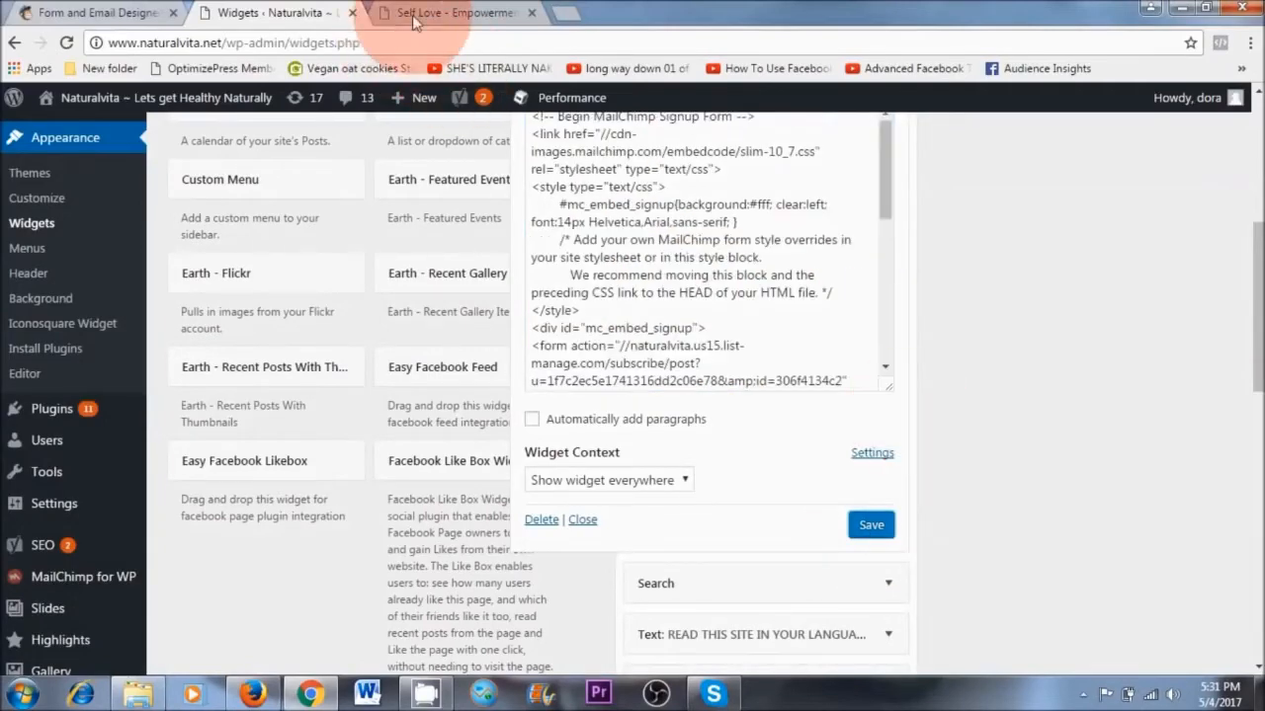
# Reload the naturalvita.net home page to check the signup form in the sidebar
pyautogui.click(454, 13)
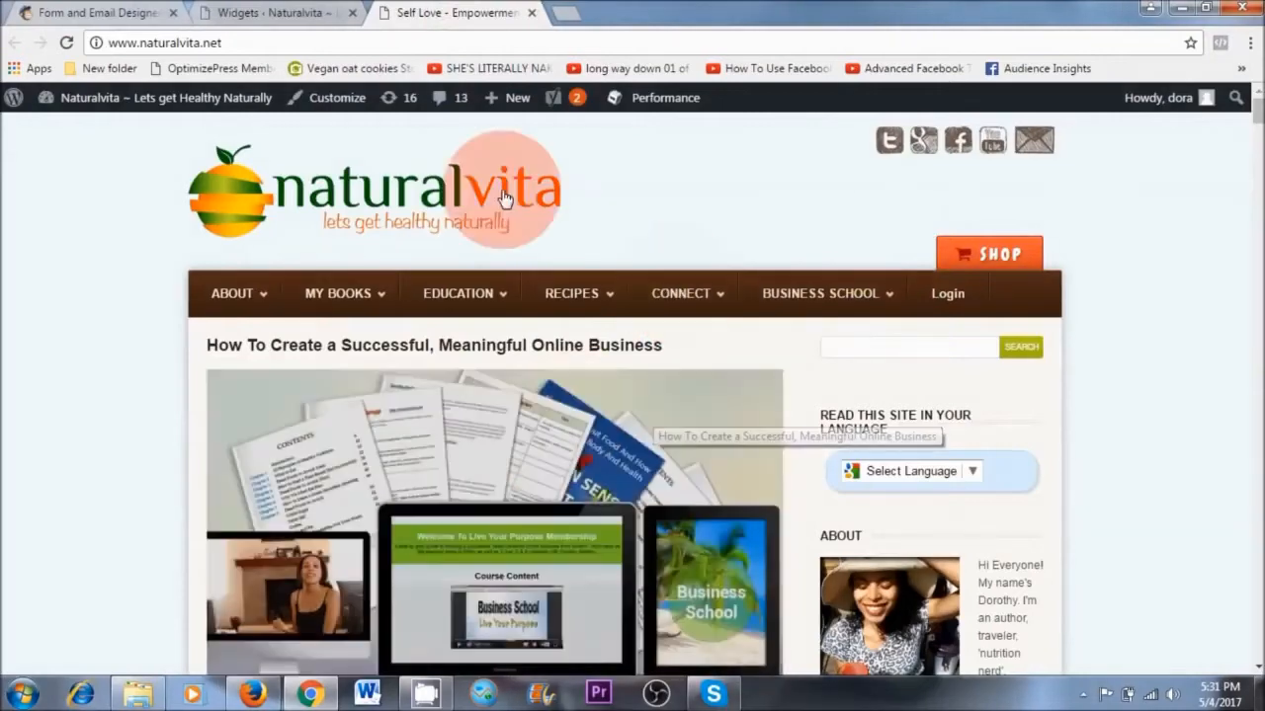
pyautogui.click(66, 43)
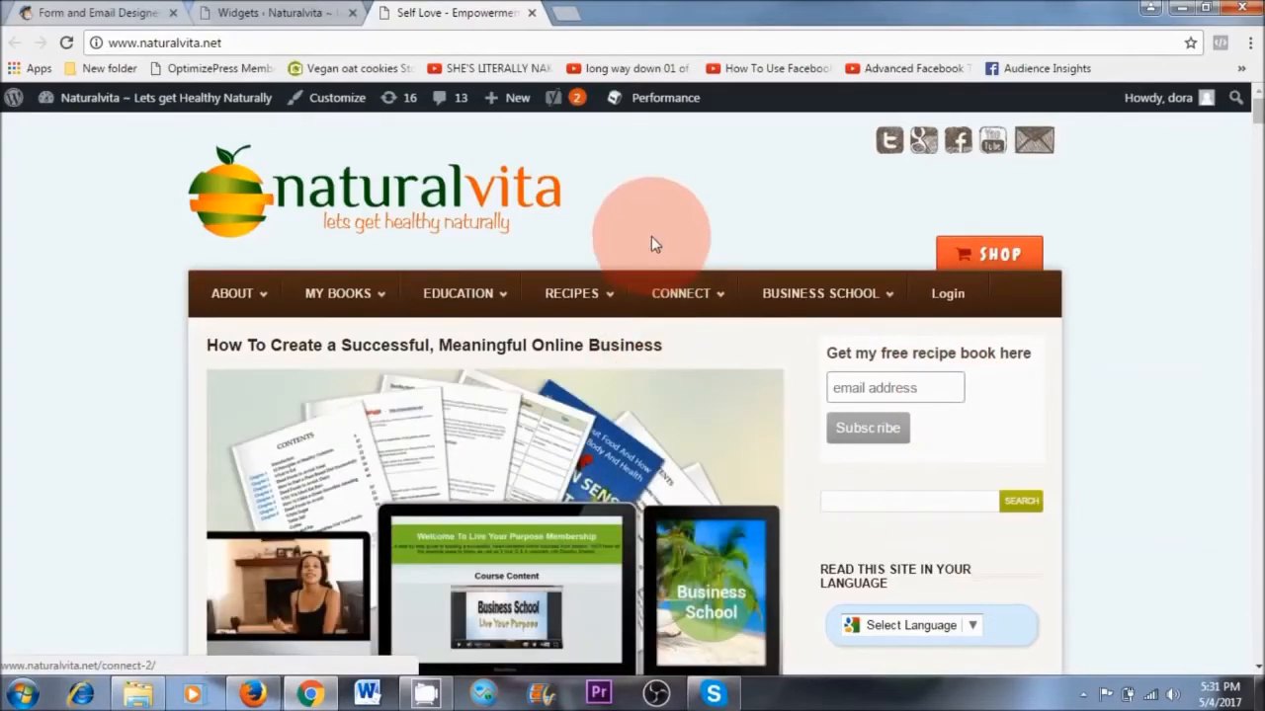
# Open the Vegetable Rice Wrap post from the home page for editing and show its content as HTML text
pyautogui.scroll(-6, 652, 501)
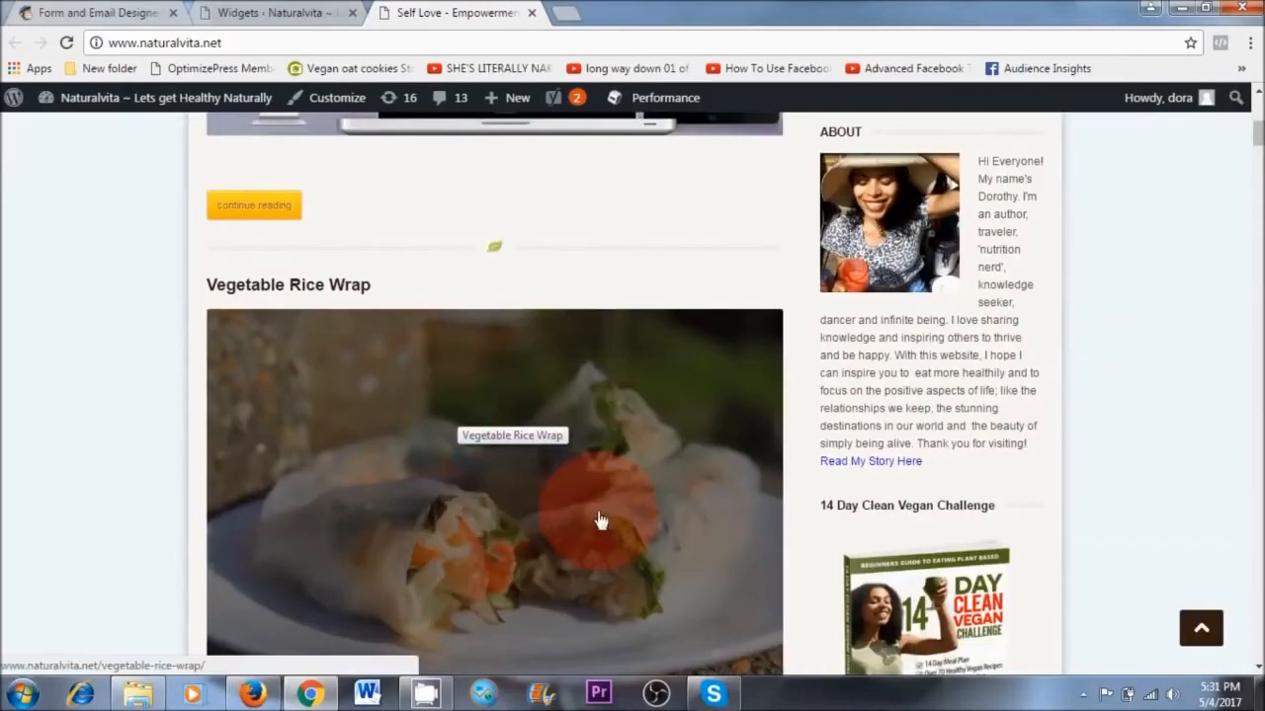
pyautogui.click(731, 480)
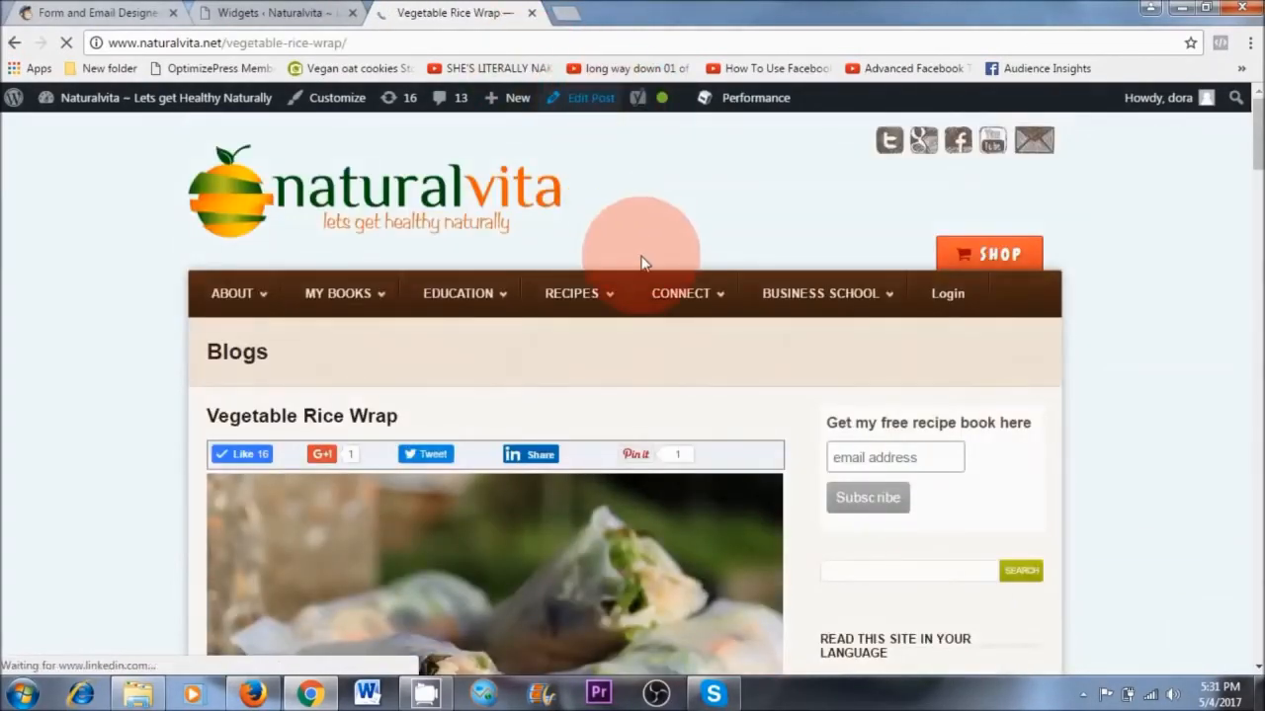
pyautogui.scroll(-2, 818, 431)
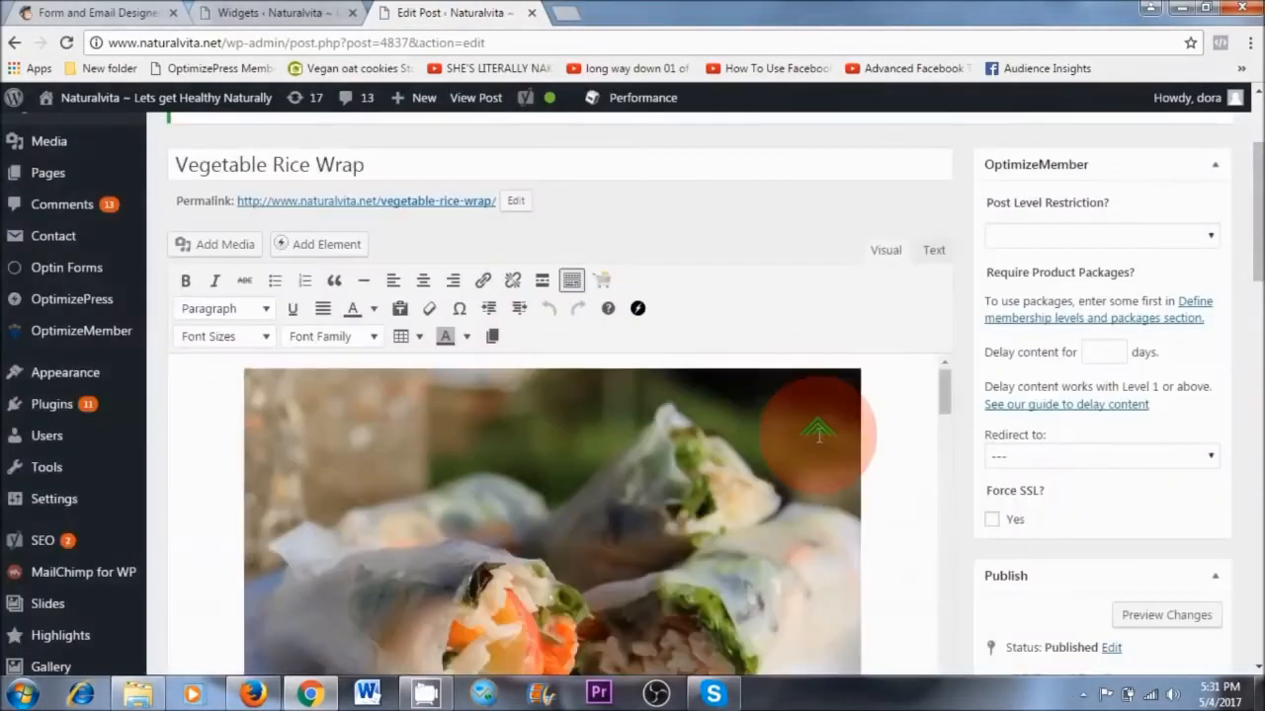
pyautogui.scroll(2, 819, 431)
pyautogui.scroll(-1, 848, 483)
pyautogui.click(934, 344)
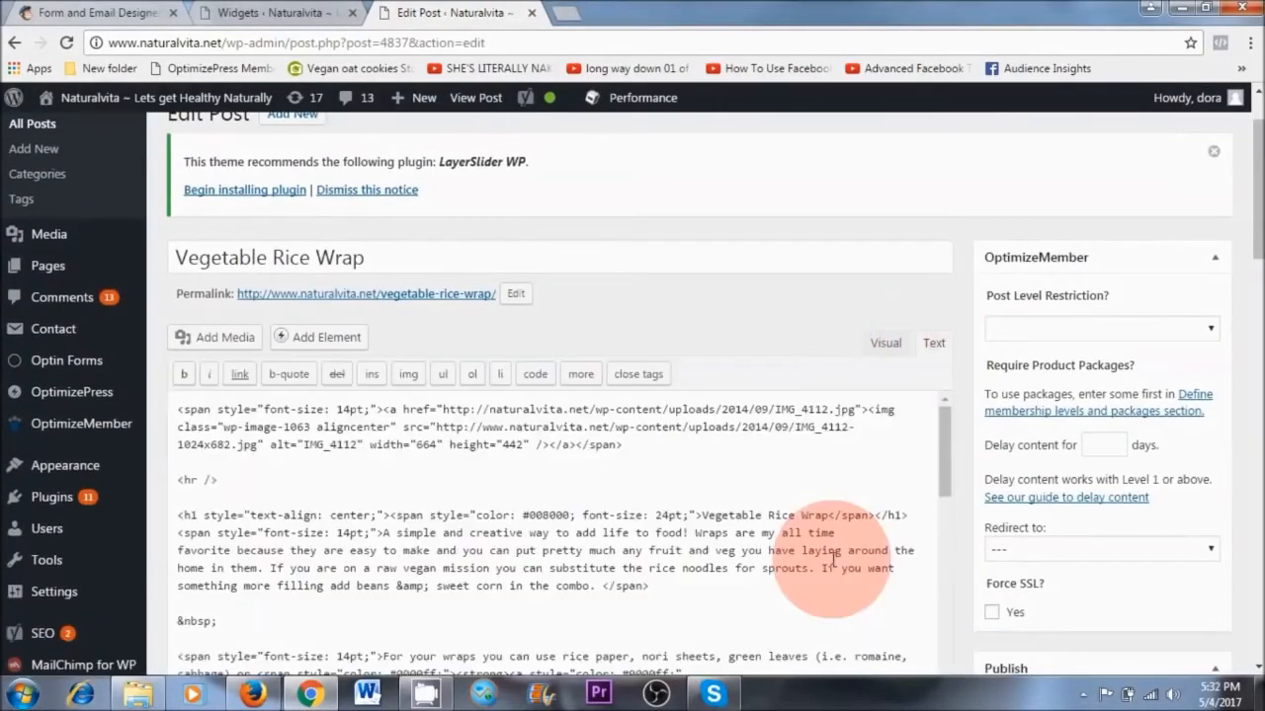
# Paste the MailChimp signup form embed code at the end of the Vegetable Rice Wrap post and update the post
pyautogui.scroll(-3, 945, 435)
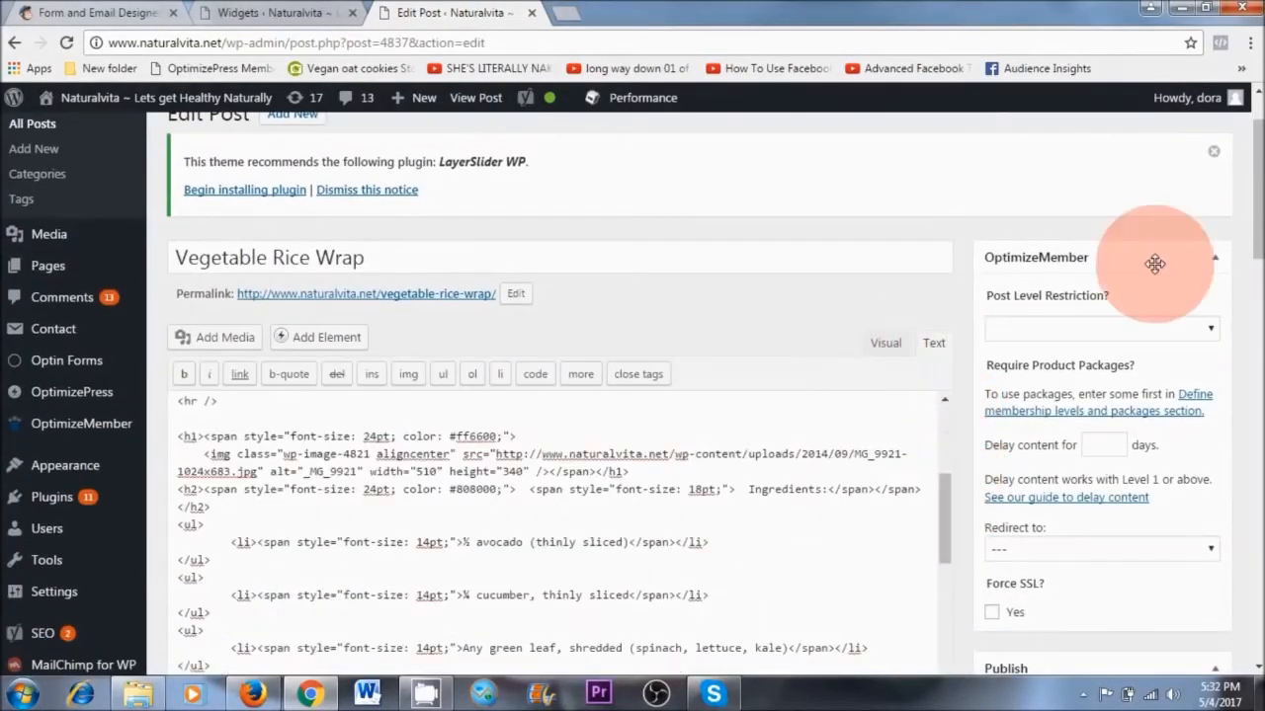
pyautogui.scroll(-1, 1252, 242)
pyautogui.scroll(-1, 1246, 206)
pyautogui.moveTo(946, 289); pyautogui.dragTo(946, 611)
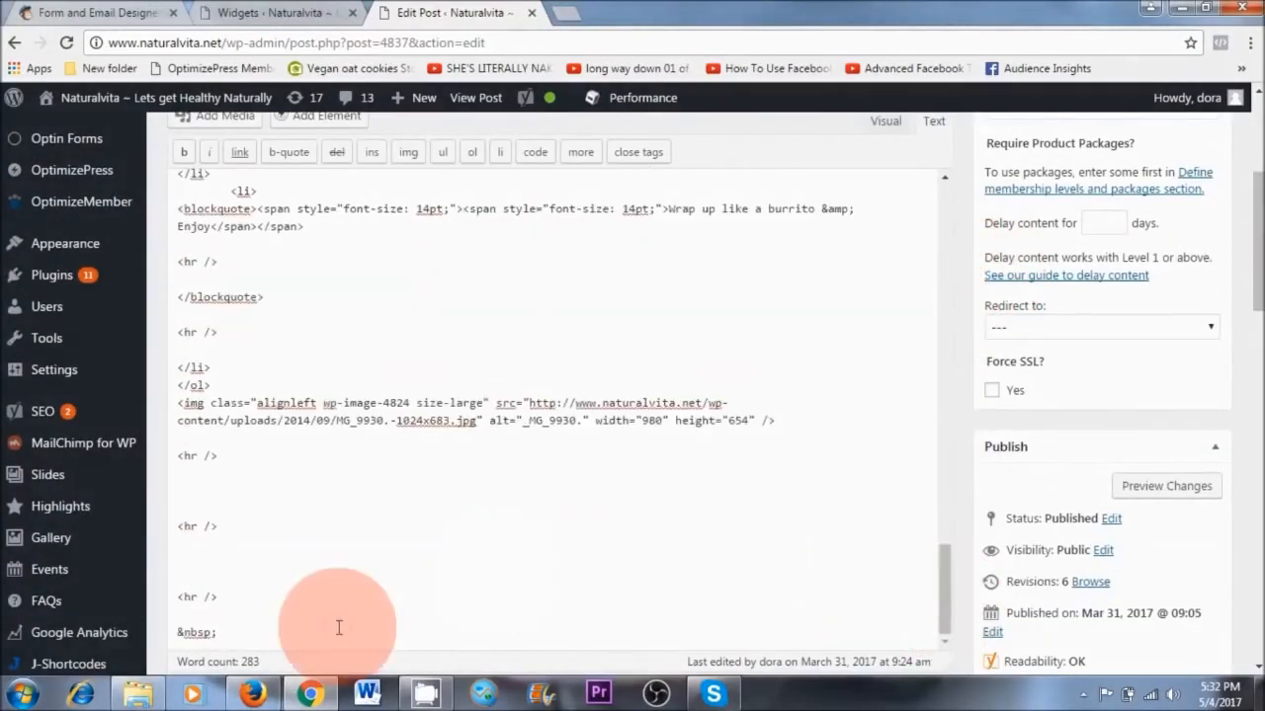
pyautogui.scroll(-1, 338, 593)
pyautogui.hotkey('ctrl', 'v')
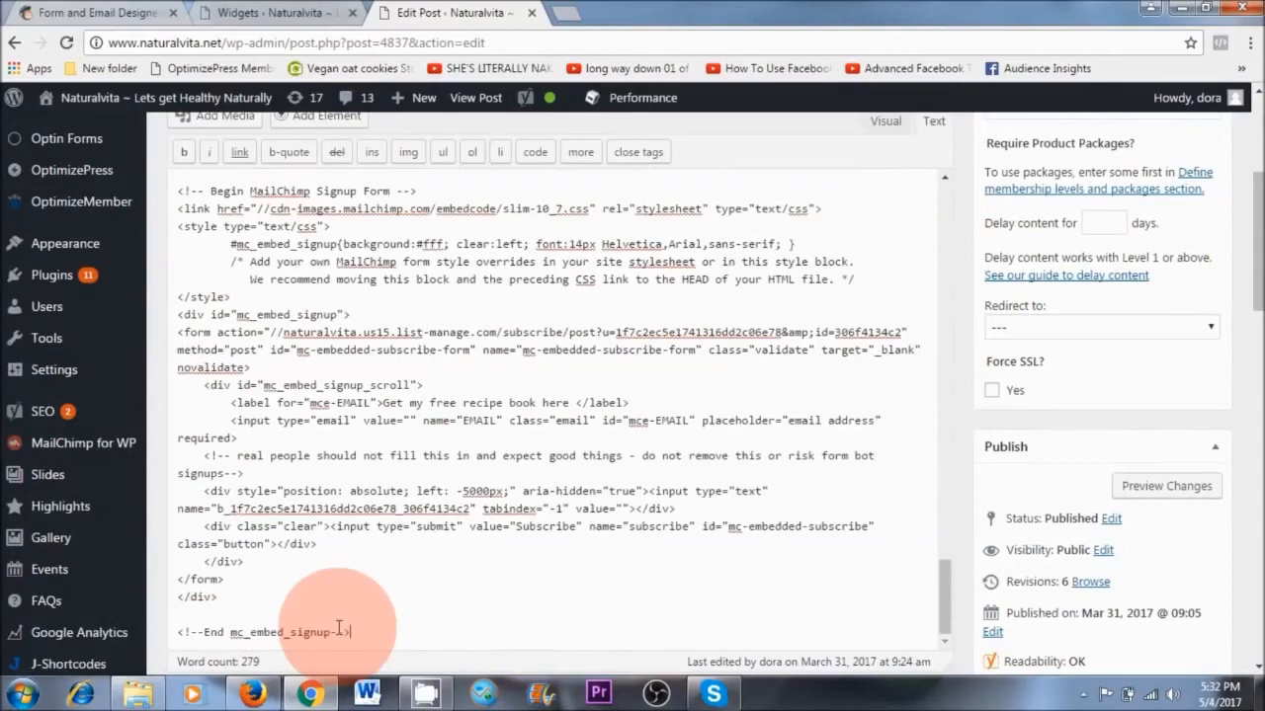
pyautogui.moveTo(1255, 314); pyautogui.dragTo(1257, 383)
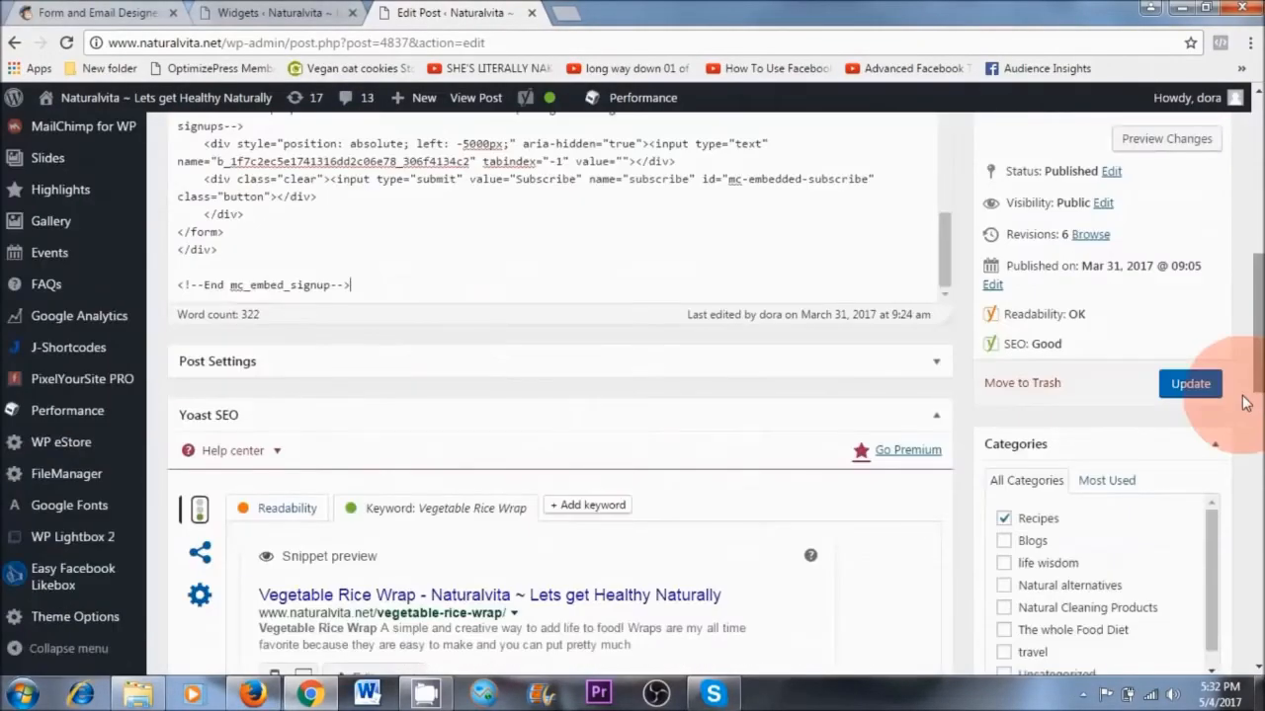
pyautogui.click(1189, 386)
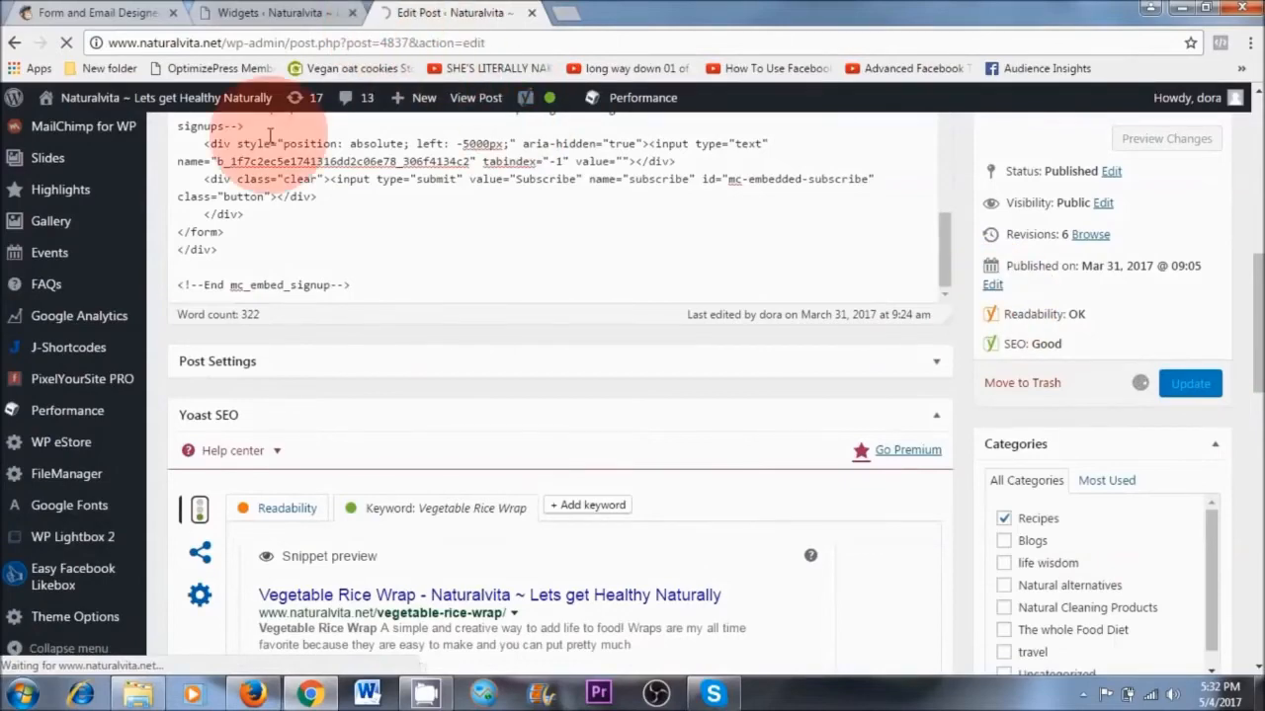
# View the Vegetable Rice Wrap post in a new browser tab and check the signup form at its end
pyautogui.rightClick(472, 99)
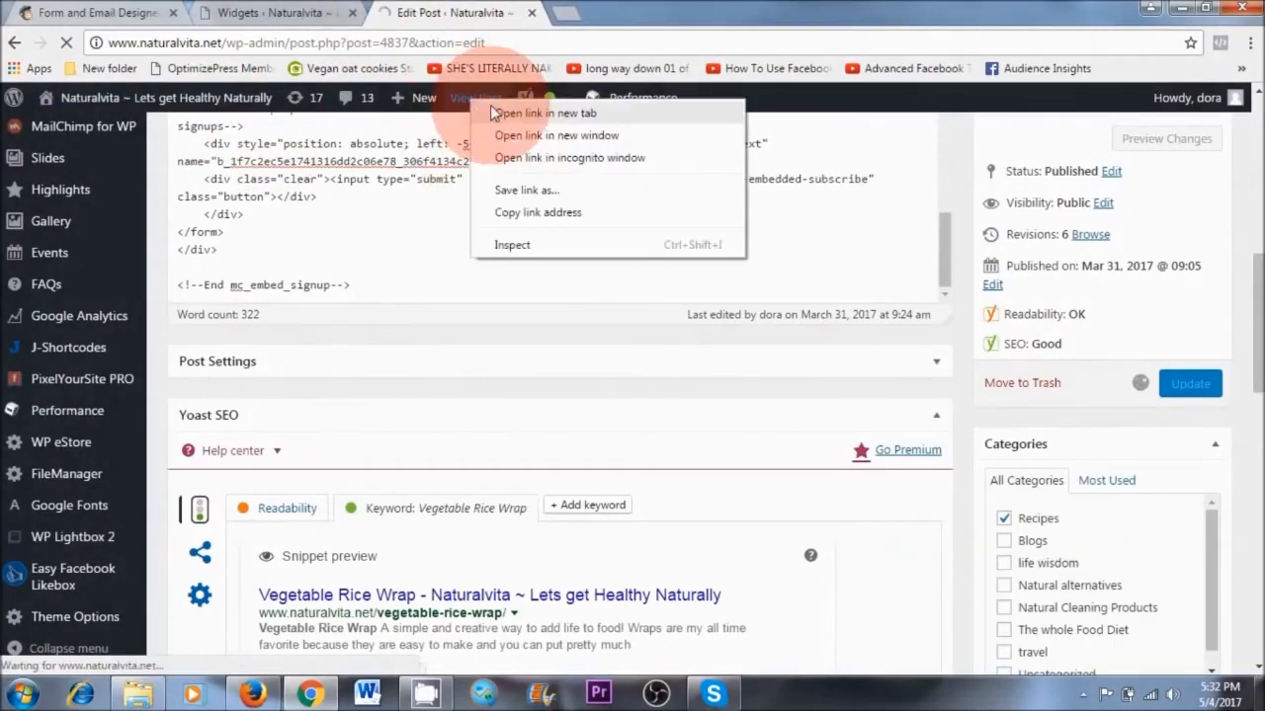
pyautogui.click(525, 112)
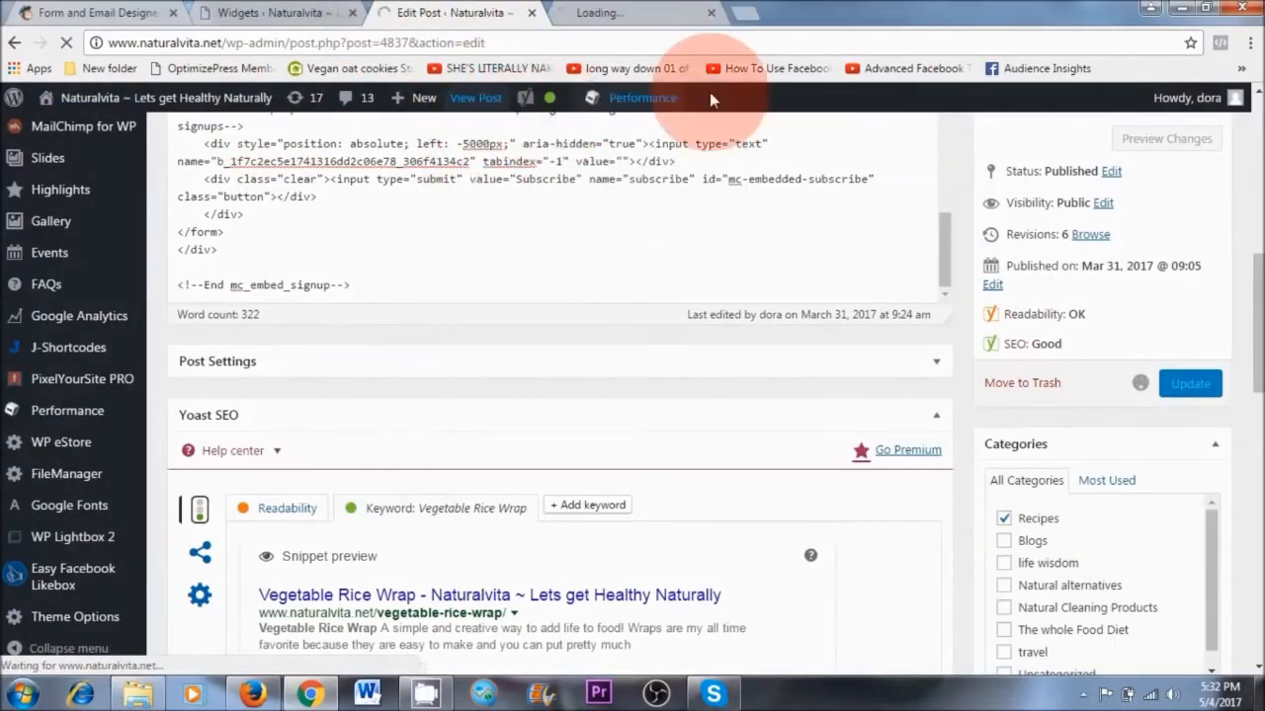
pyautogui.click(642, 13)
pyautogui.scroll(-20, 640, 403)
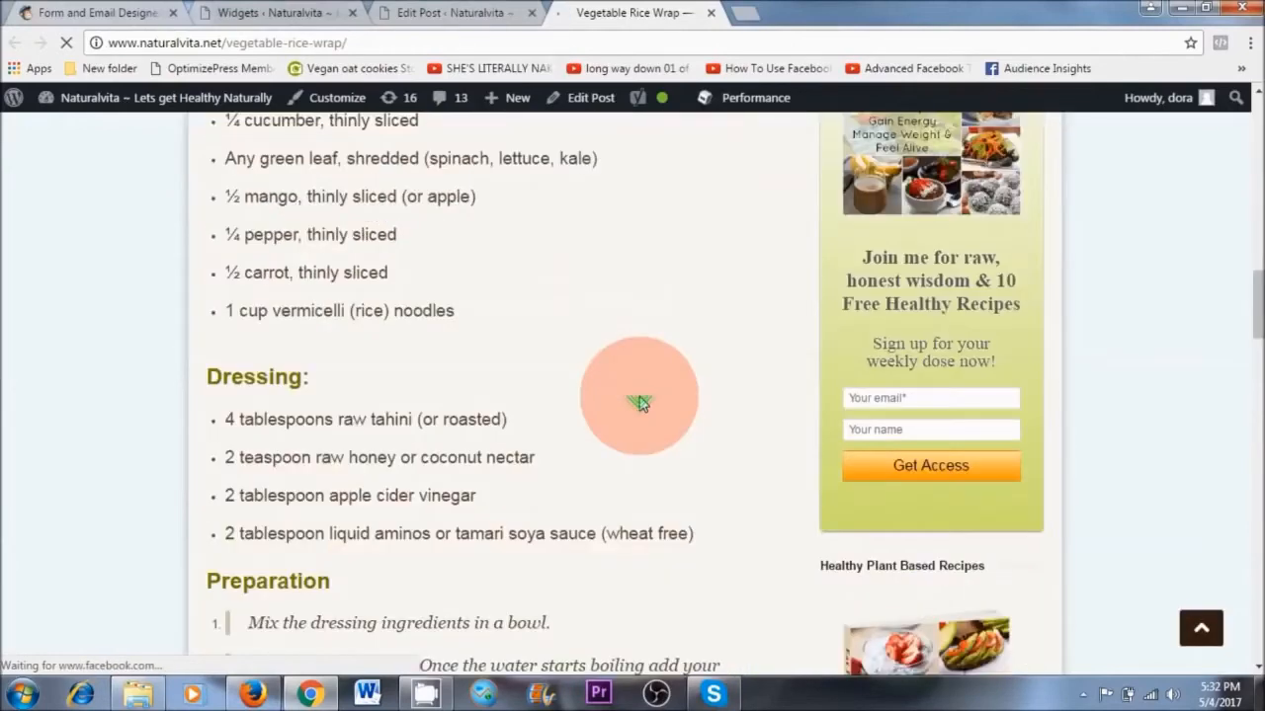
pyautogui.scroll(-10, 640, 403)
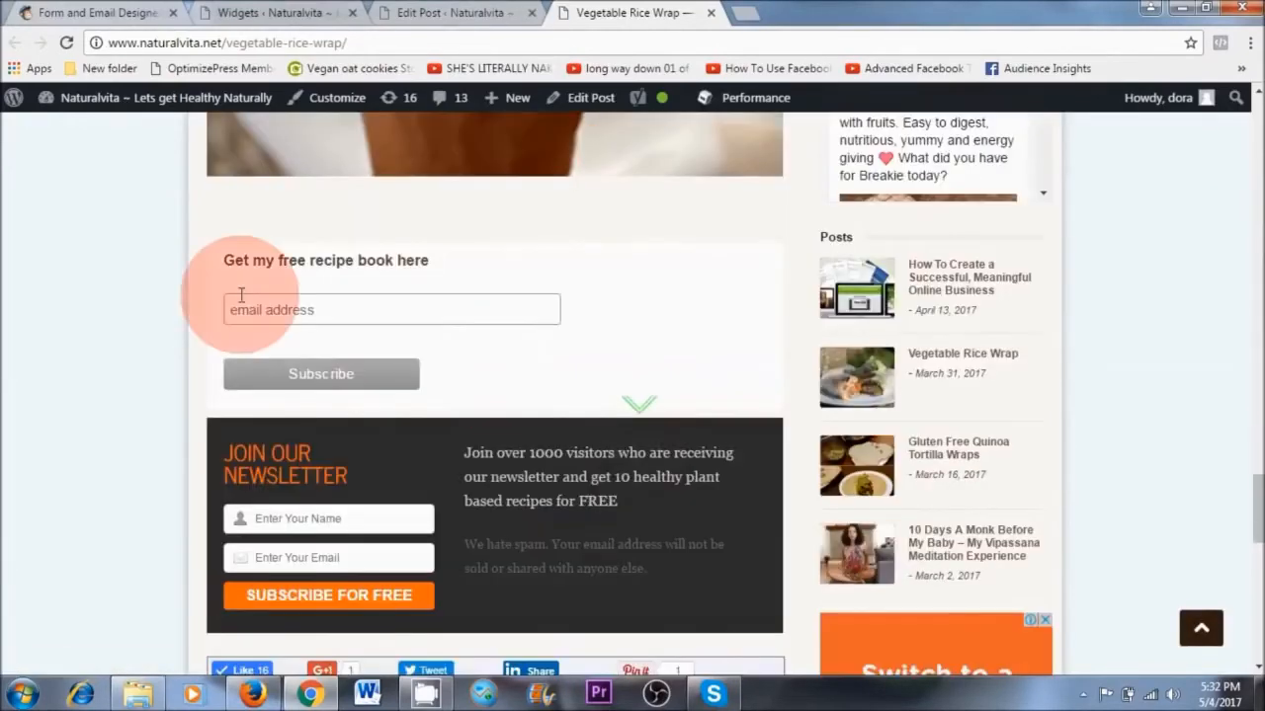
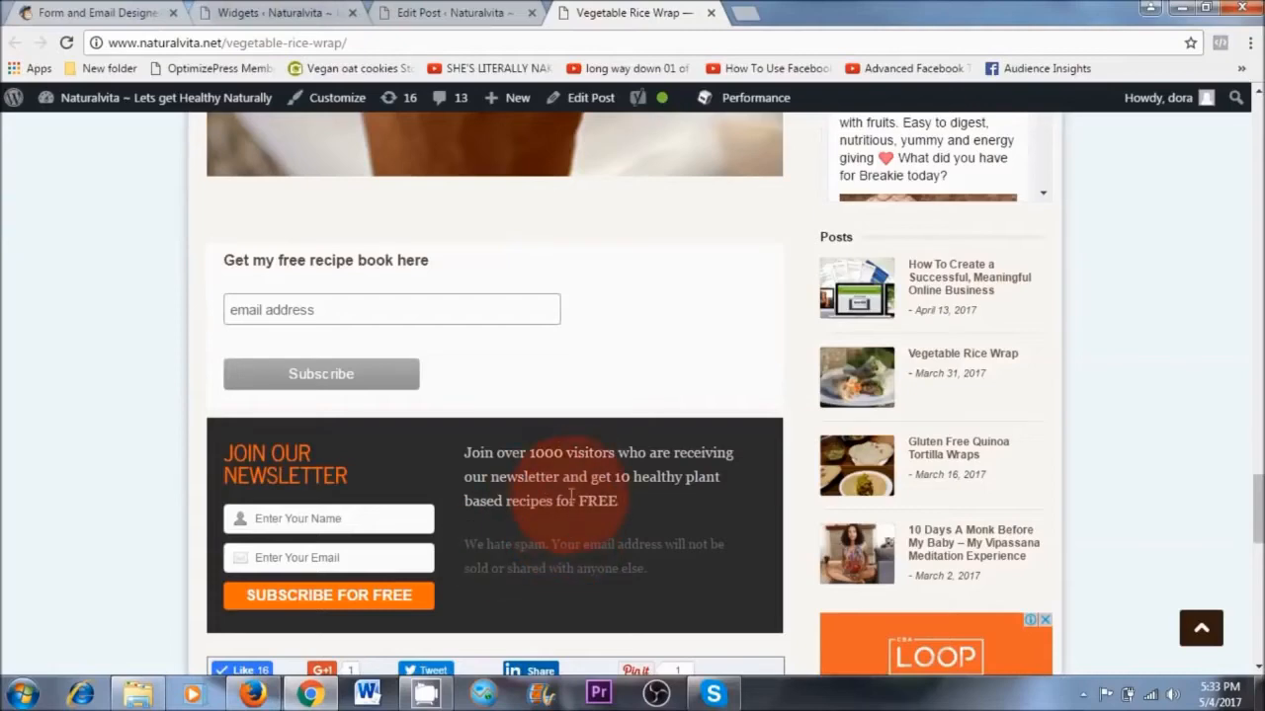
# Look over the Vegetable Rice Wrap post, from the signup forms at its end up to the custom form in the sidebar
pyautogui.scroll(10, 705, 503)
pyautogui.scroll(-5, 931, 574)
pyautogui.scroll(-17, 1094, 591)
pyautogui.scroll(8, 1099, 591)
pyautogui.scroll(12, 1097, 591)
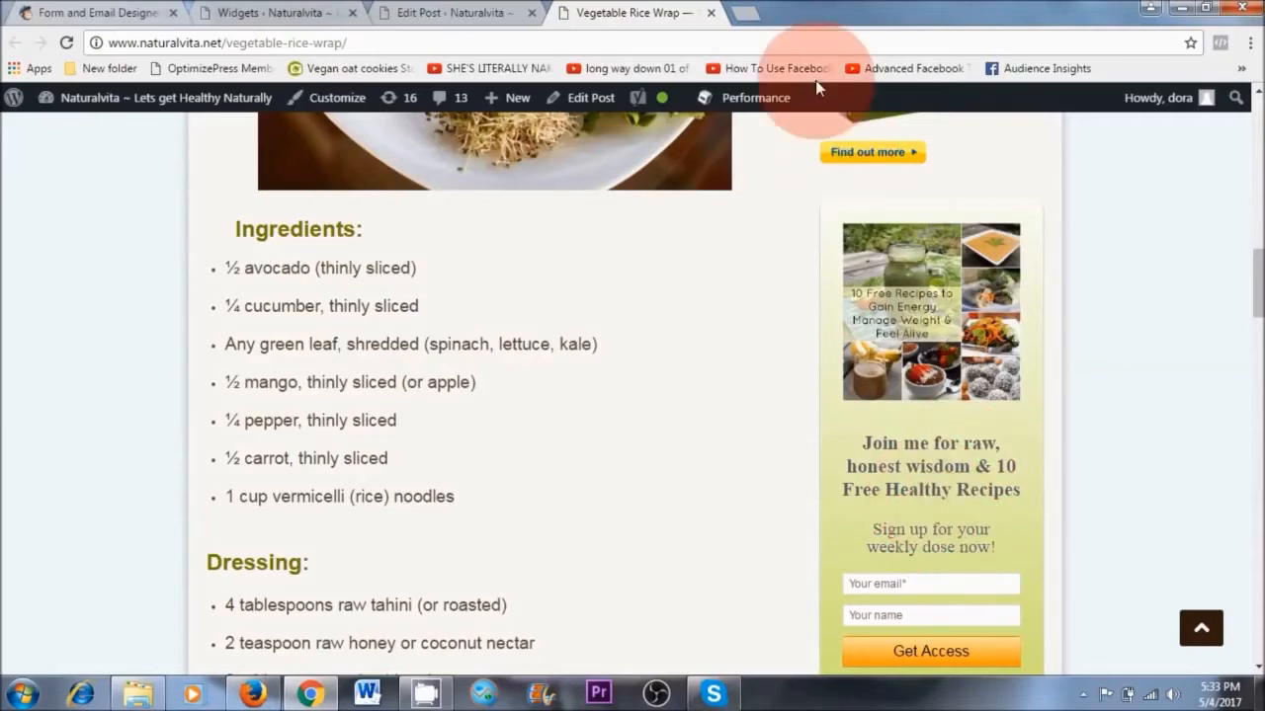
# Find Fiverr in a new browser tab and open its site
pyautogui.click(748, 13)
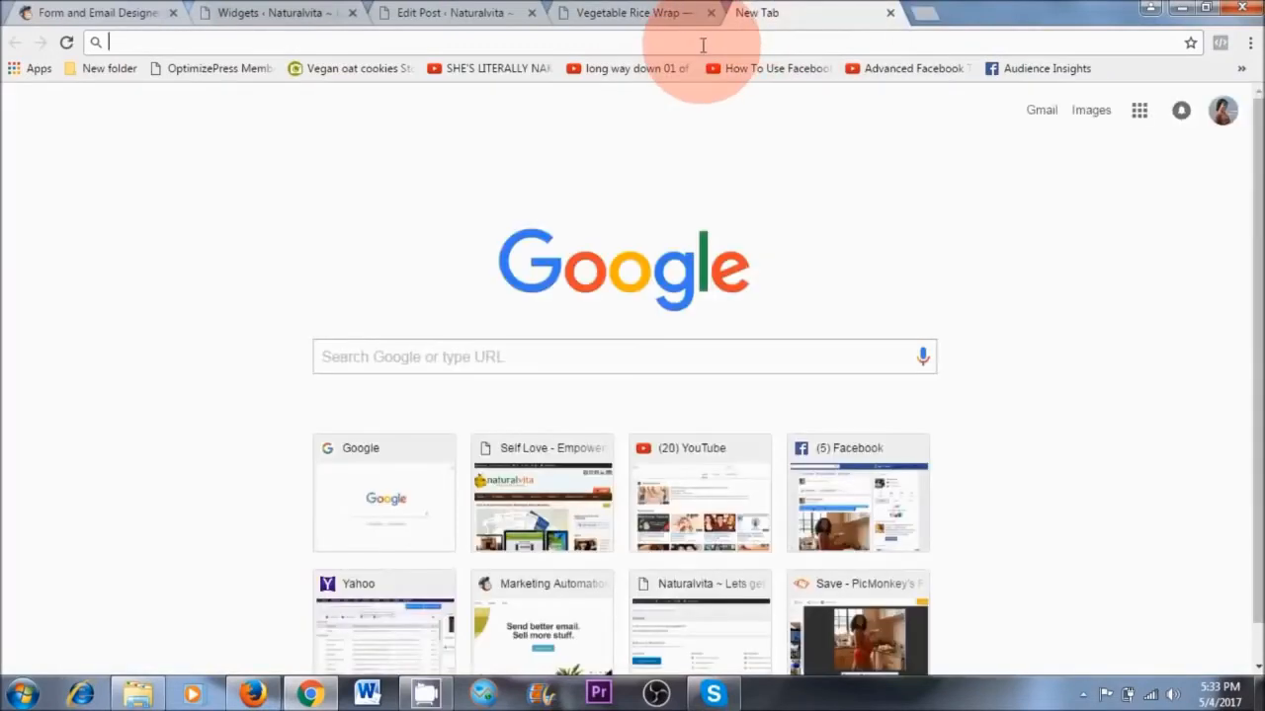
pyautogui.write('fiverr')
pyautogui.press('Return')
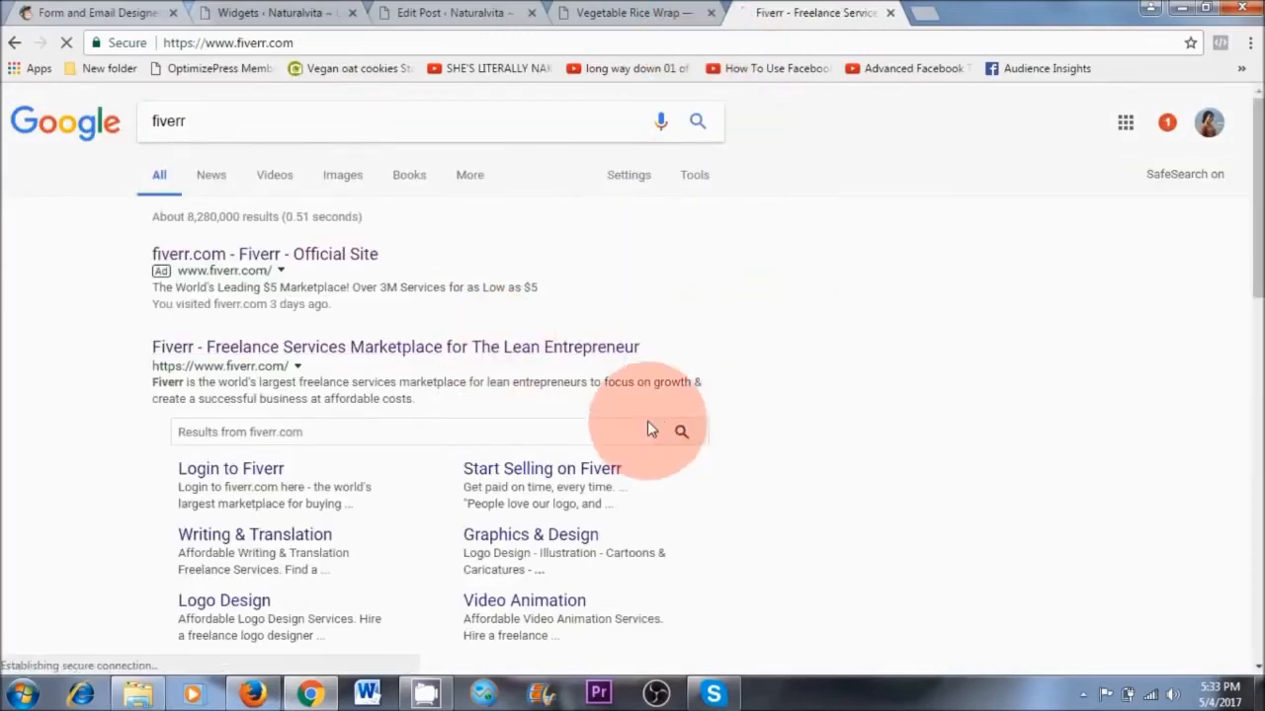
# Search Fiverr for mailchimp services, look through the offers and return to the custom signup form on the Vegetable Rice Wrap post
pyautogui.click(371, 107)
pyautogui.write('mail')
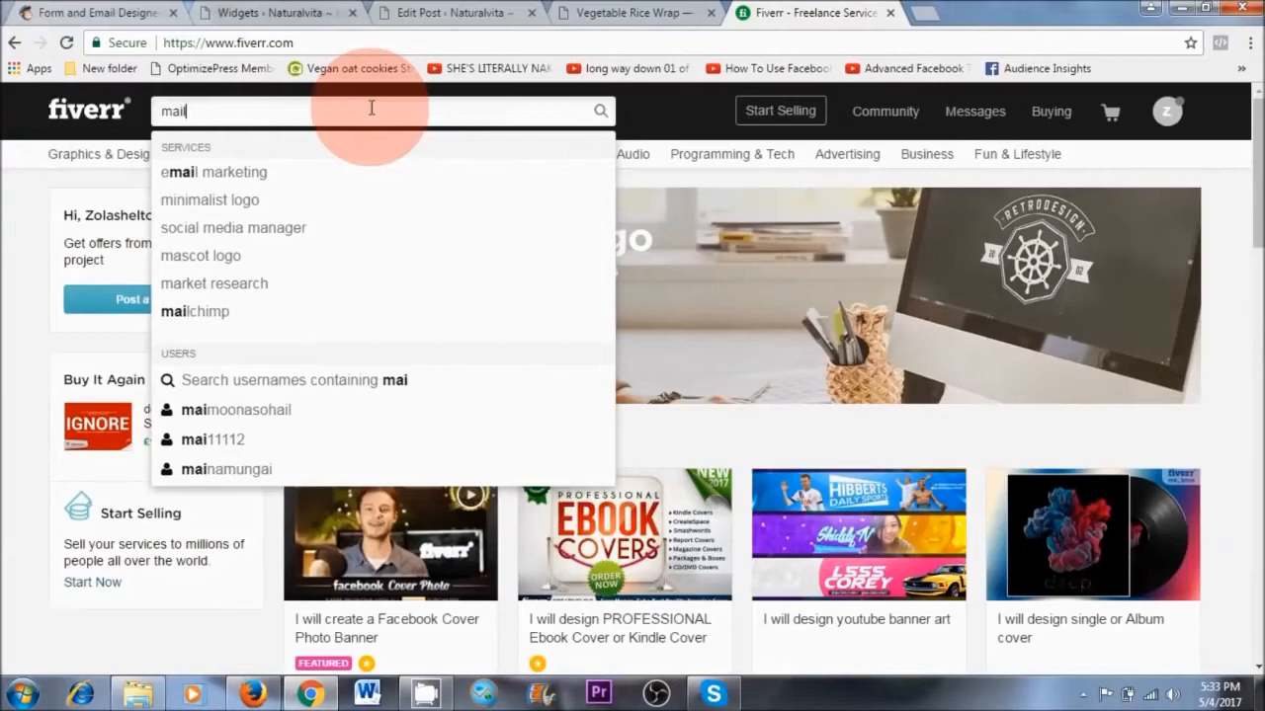
pyautogui.write('cimp')
pyautogui.press('Down')
pyautogui.press('Return')
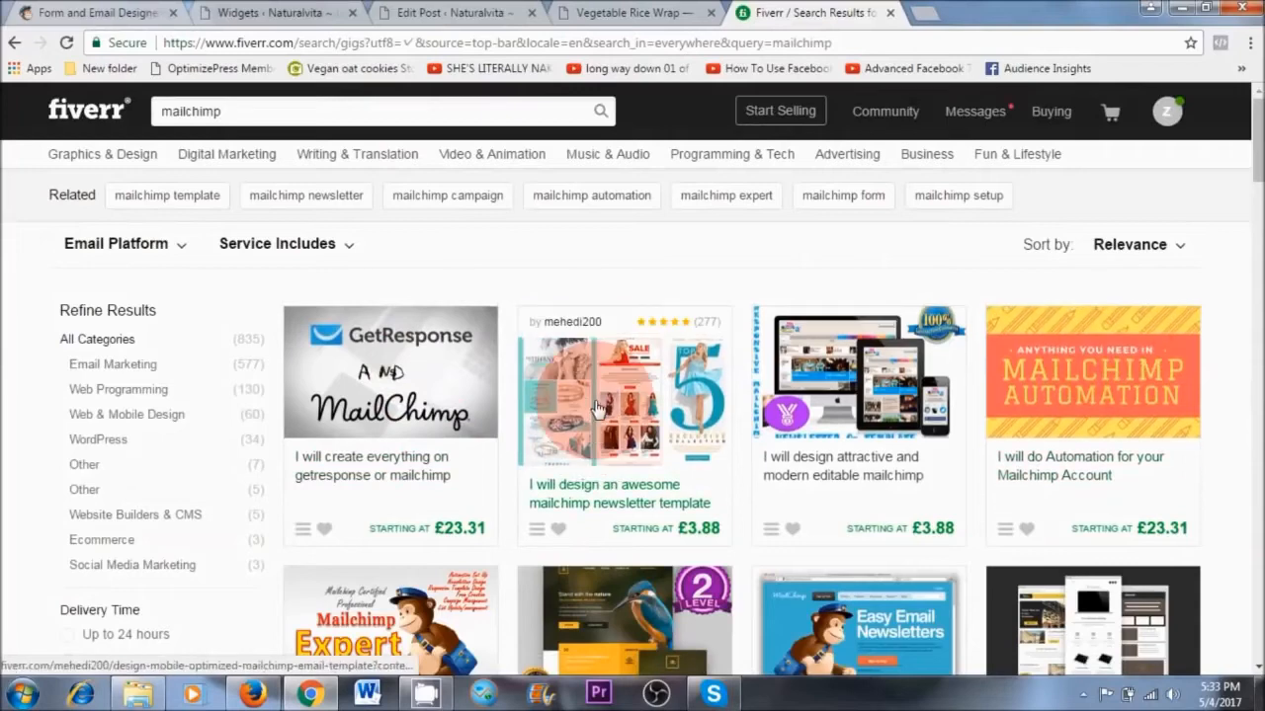
pyautogui.scroll(-2, 988, 415)
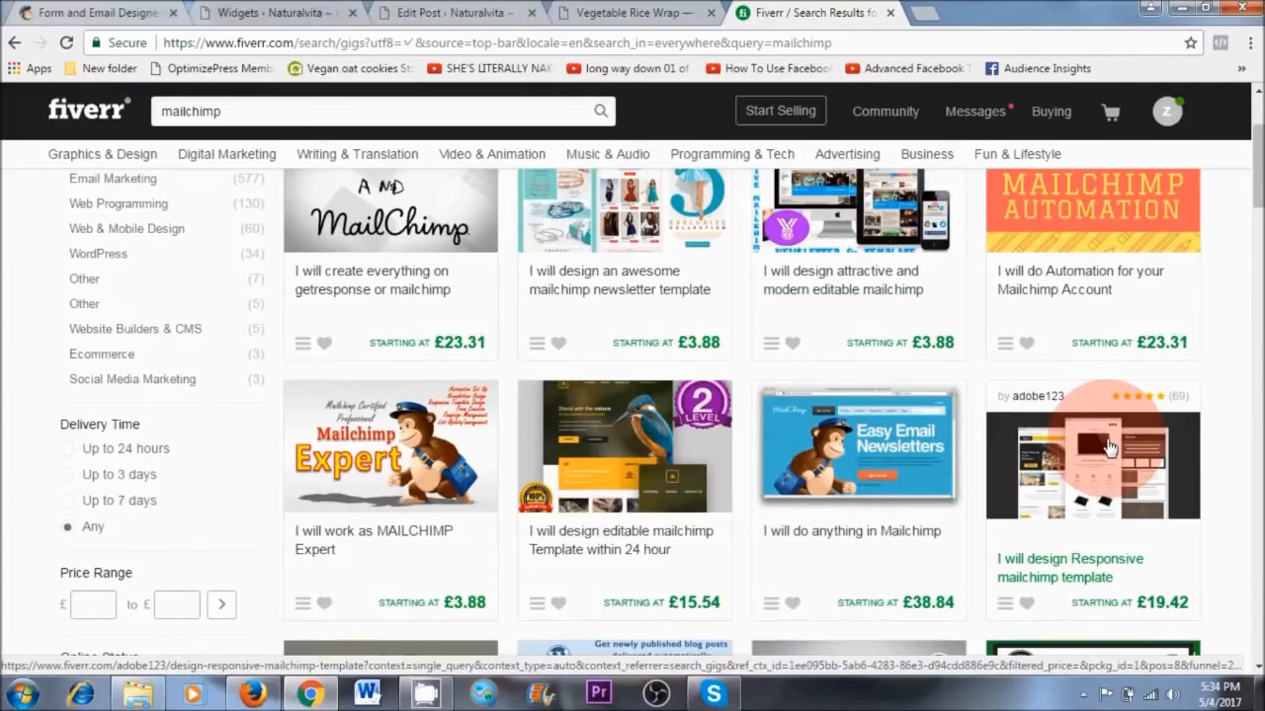
pyautogui.scroll(-7, 1109, 446)
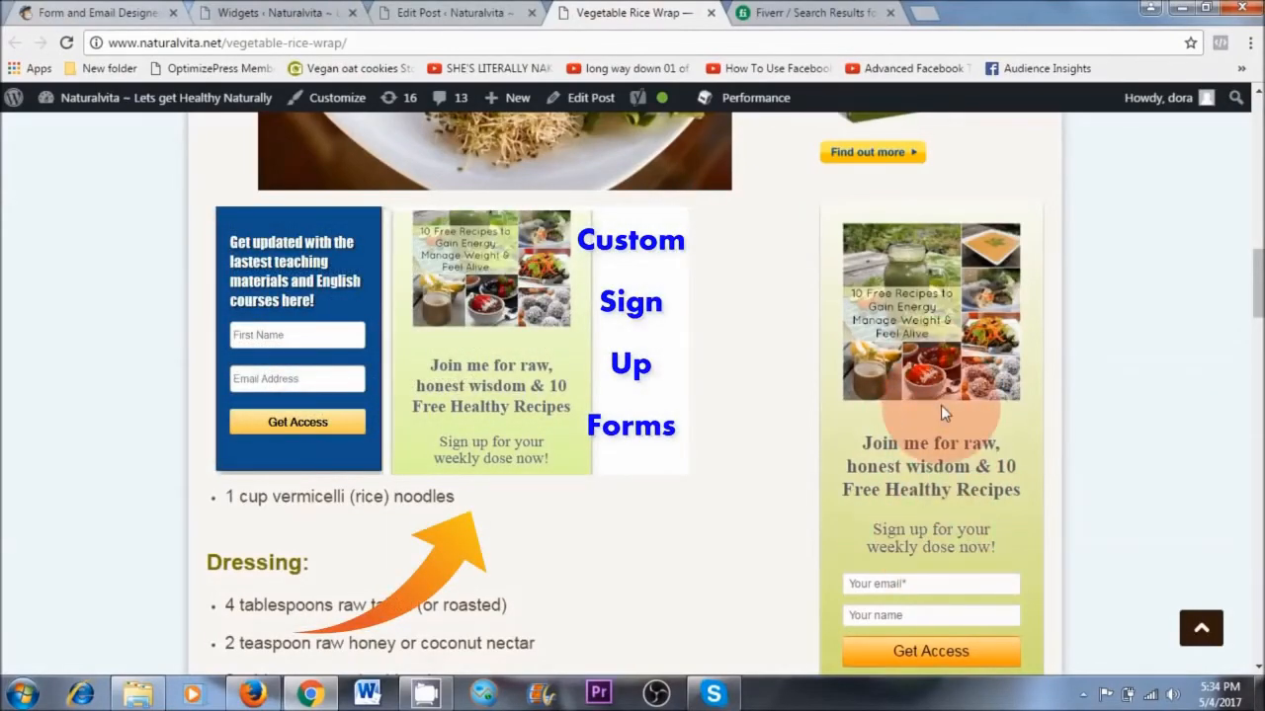
pyautogui.scroll(-1, 942, 478)
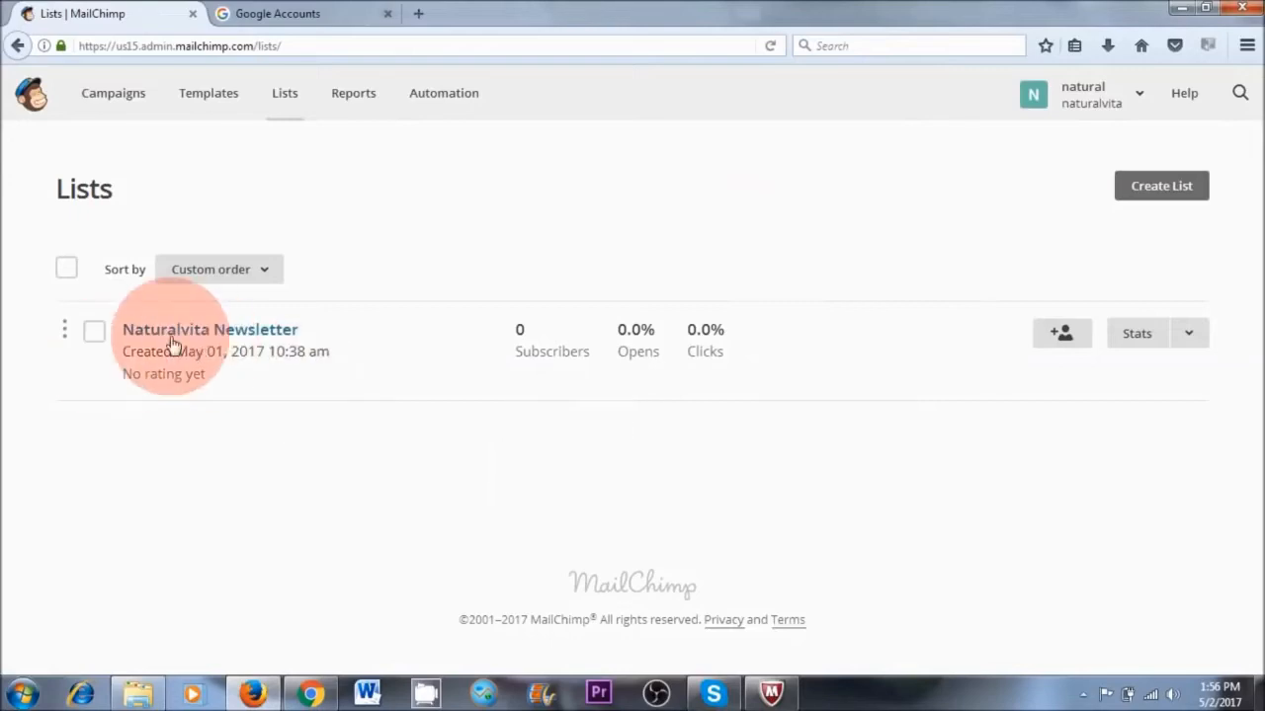
# Open the Naturalvita Newsletter list's settings for Google Analytics on archive and list pages
pyautogui.click(211, 334)
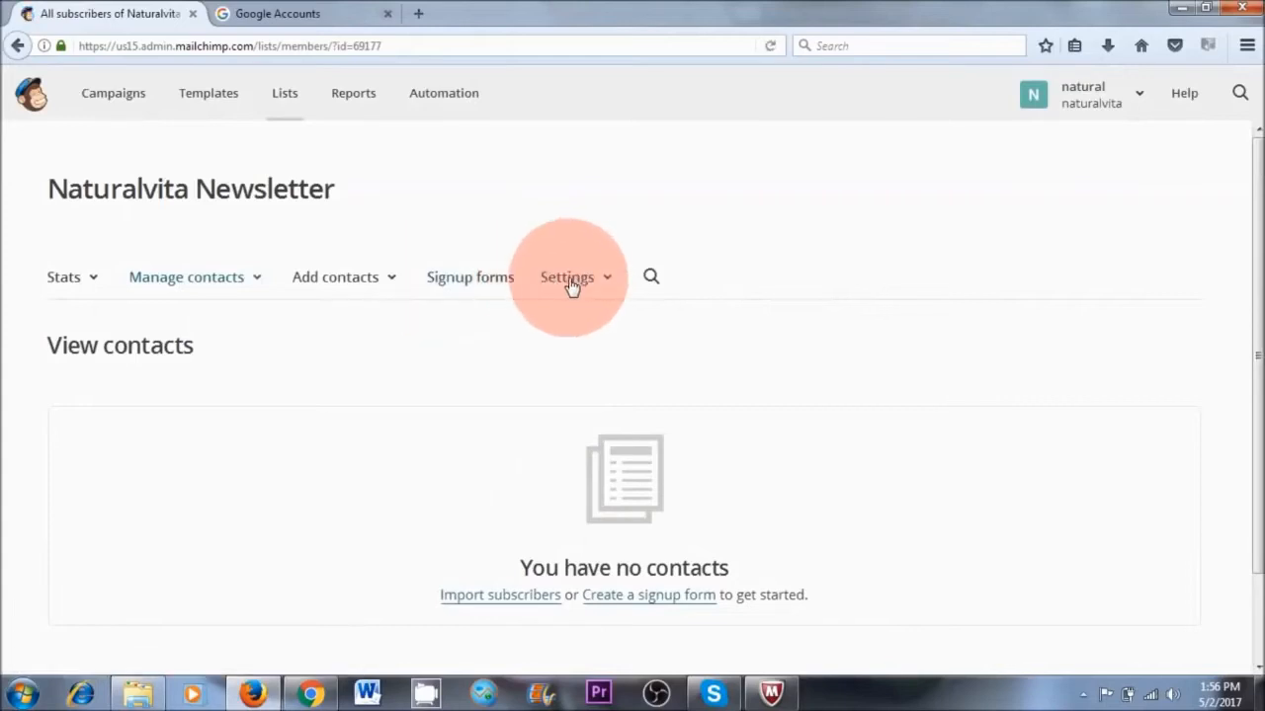
pyautogui.click(571, 284)
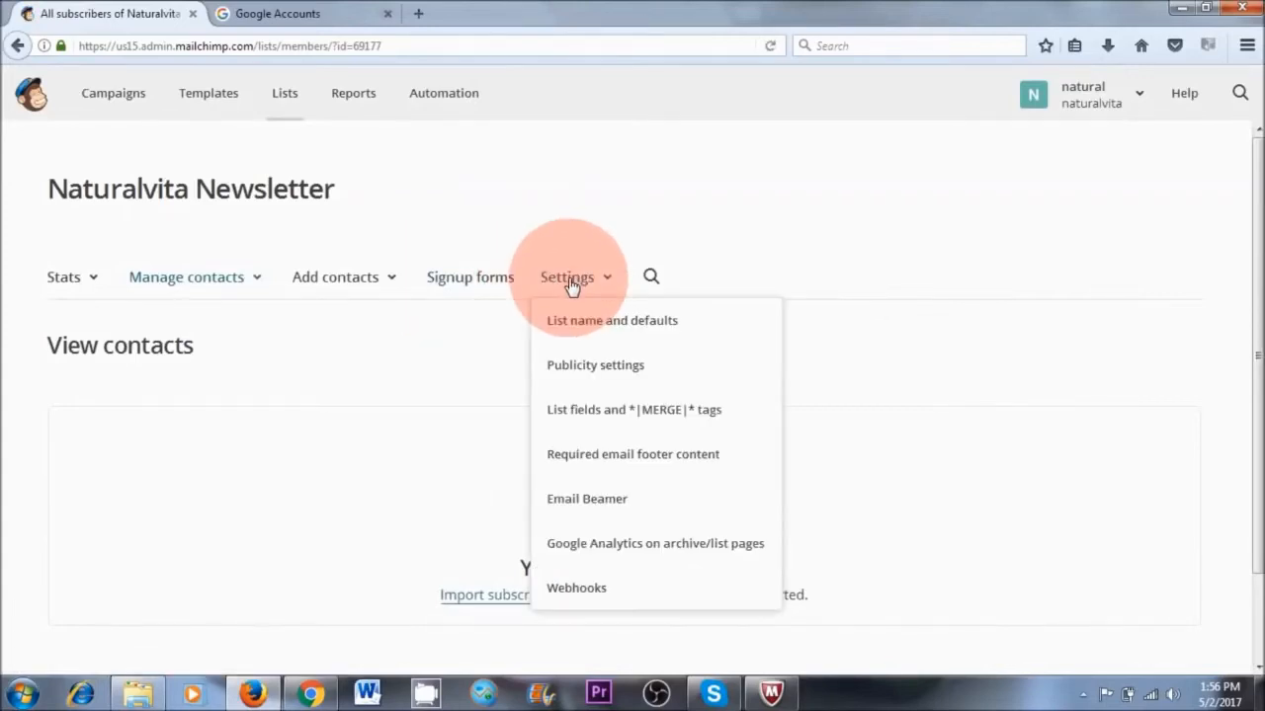
pyautogui.click(581, 546)
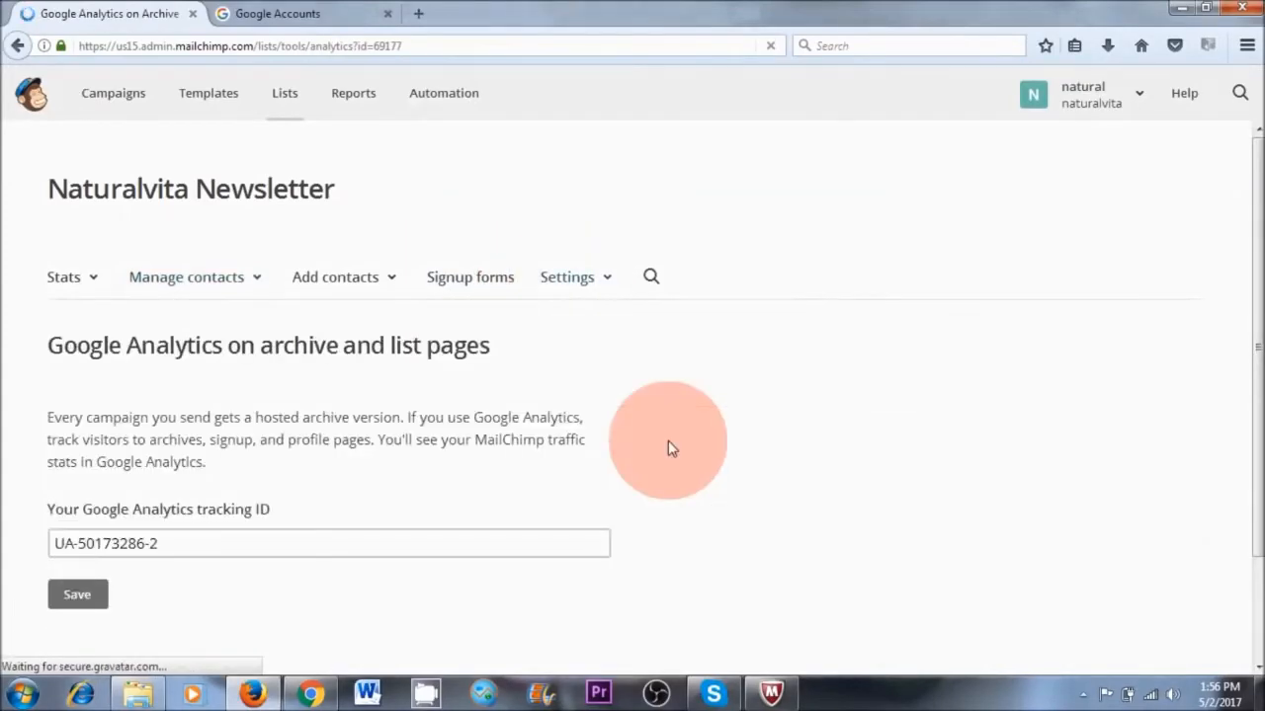
pyautogui.scroll(-2, 668, 440)
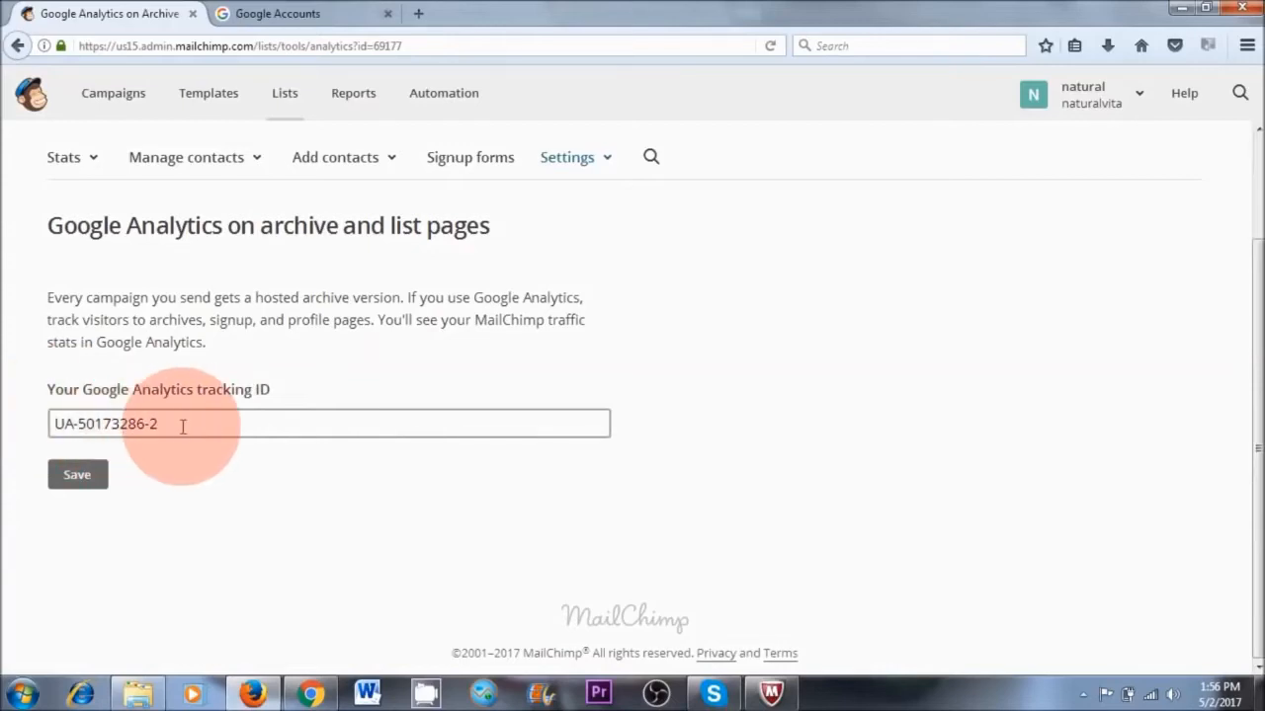
# Switch to Google Analytics in Chrome, open the Naturalvita property's tracking code page and copy its tracking ID
pyautogui.click(302, 691)
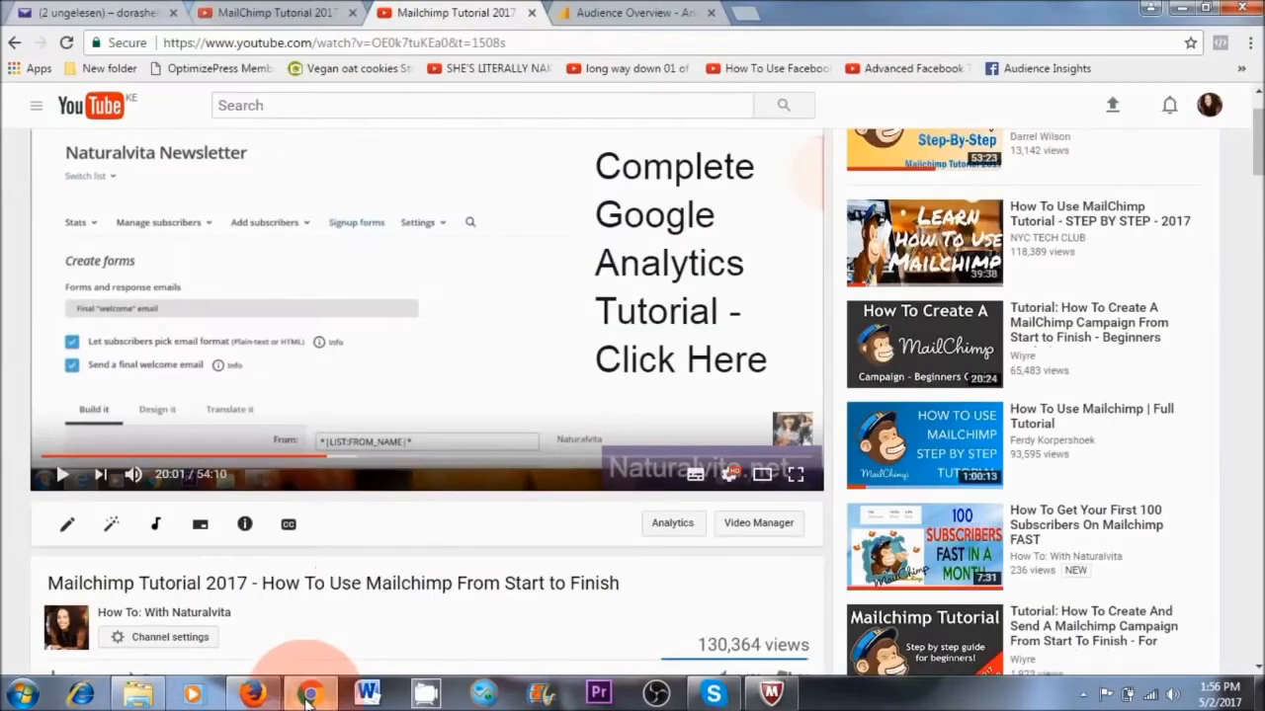
pyautogui.click(644, 12)
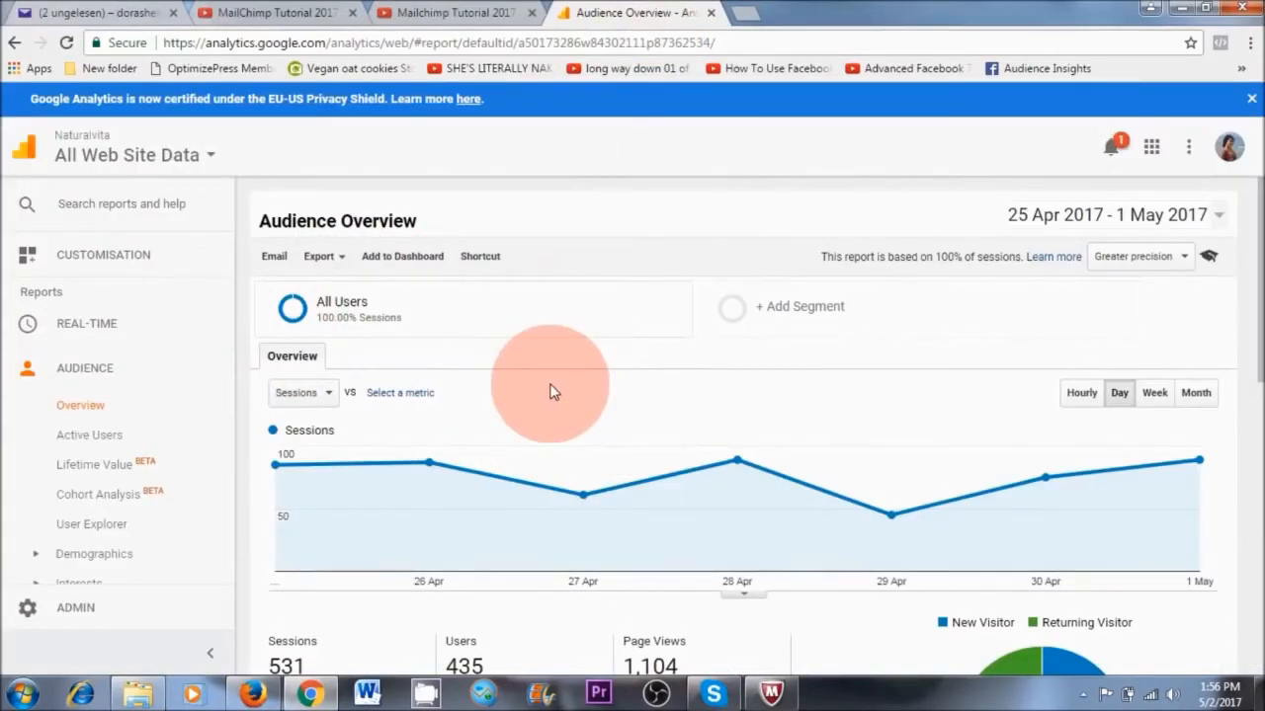
pyautogui.click(77, 608)
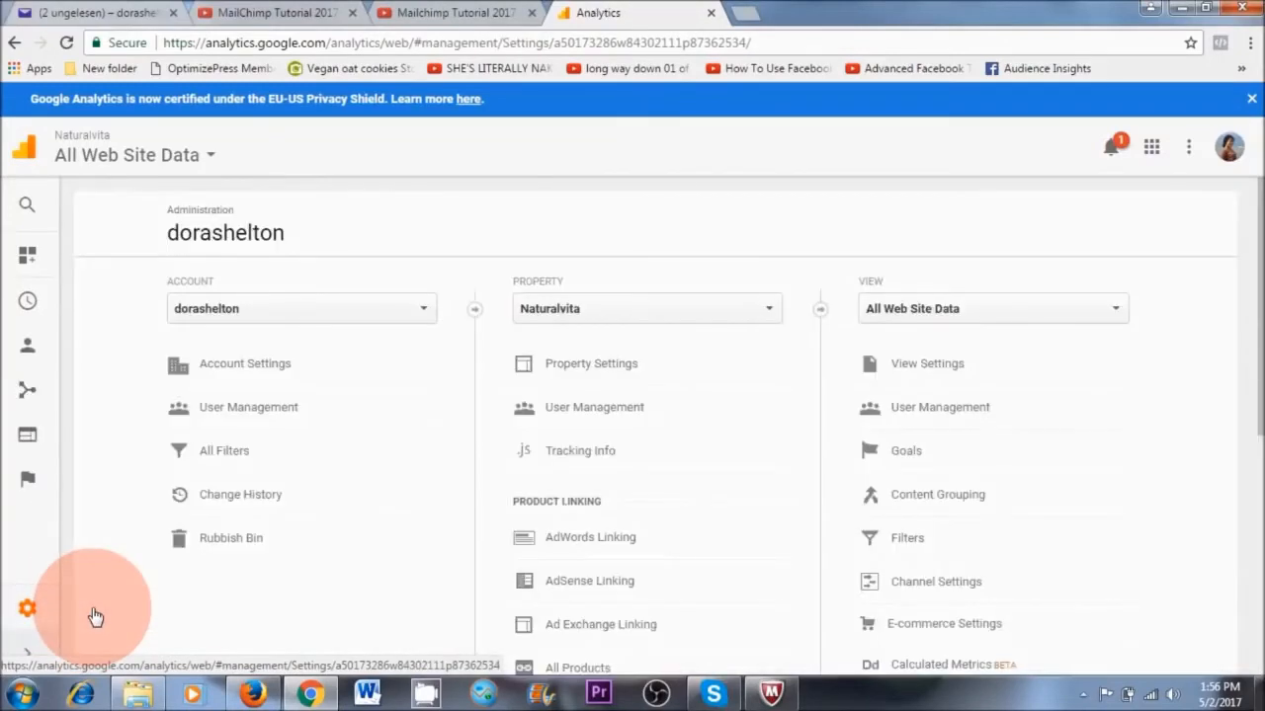
pyautogui.click(583, 460)
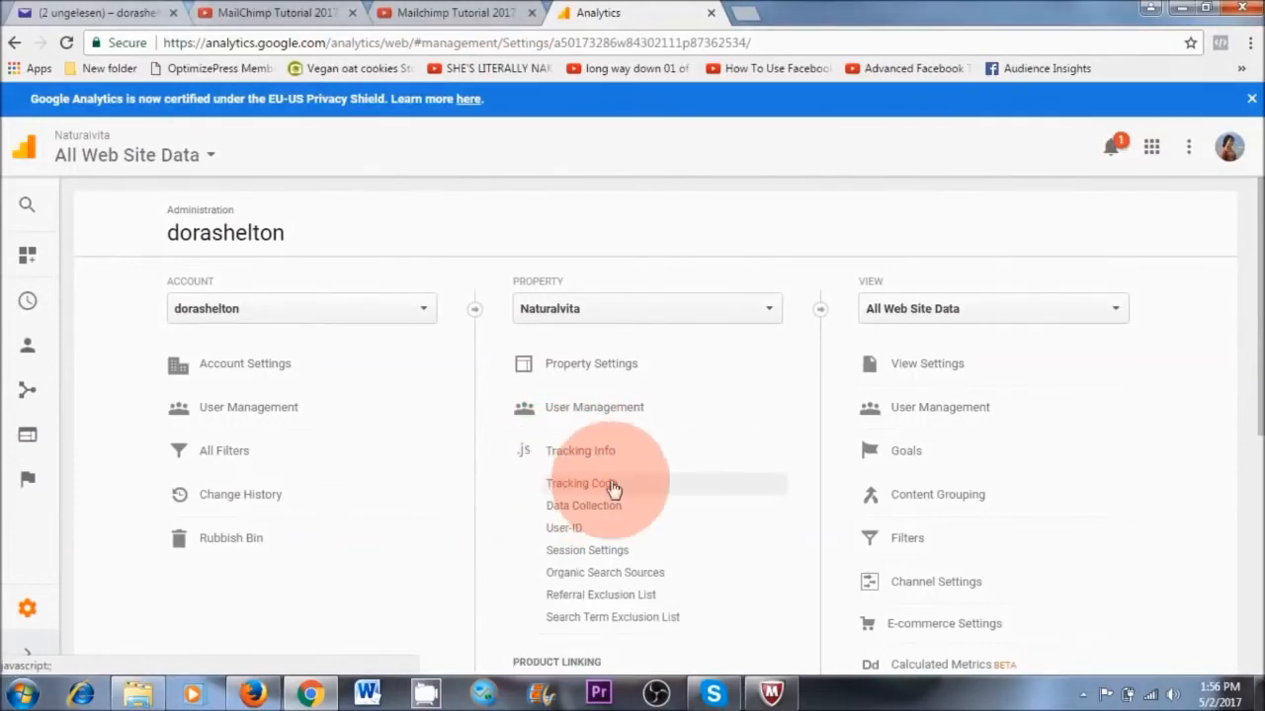
pyautogui.click(599, 491)
pyautogui.moveTo(524, 319); pyautogui.dragTo(396, 319)
pyautogui.rightClick(396, 319)
pyautogui.click(425, 333)
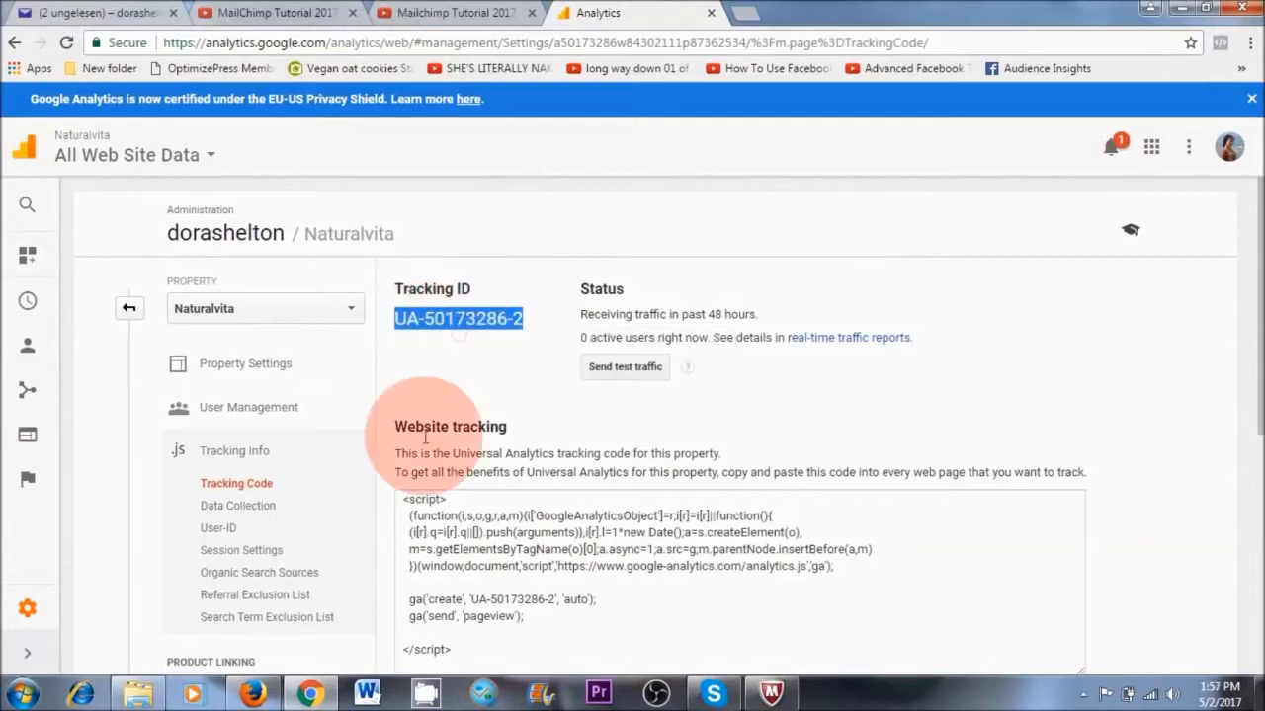
# Switch back to MailChimp in Firefox, replace the list's Google Analytics tracking ID with the copied one and save it
pyautogui.click(255, 696)
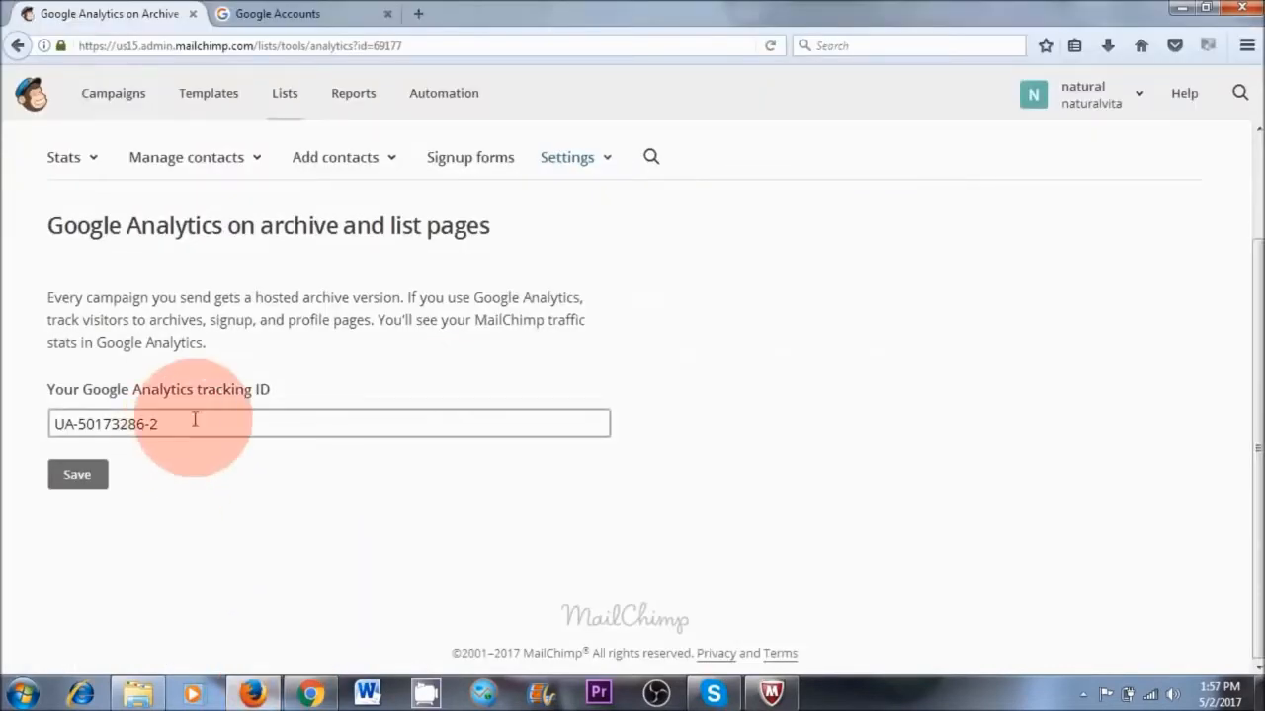
pyautogui.moveTo(192, 423); pyautogui.dragTo(54, 423)
pyautogui.hotkey('ctrl', 'v')
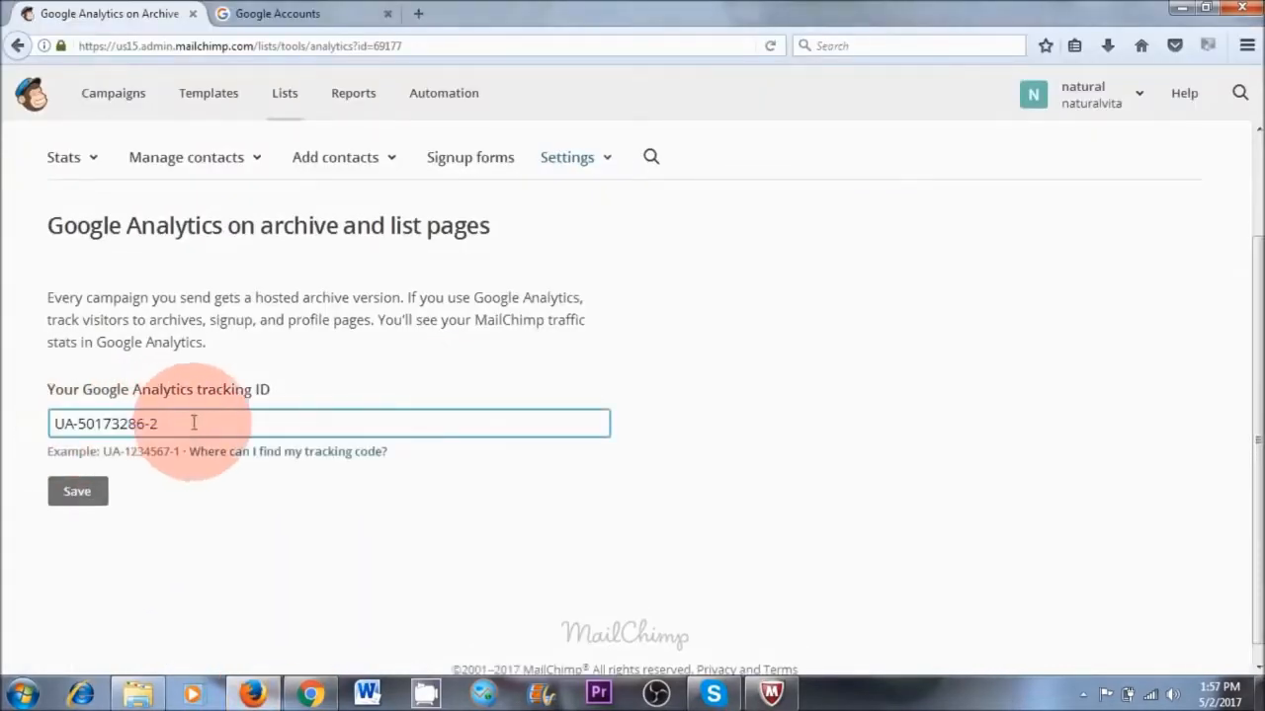
pyautogui.click(76, 491)
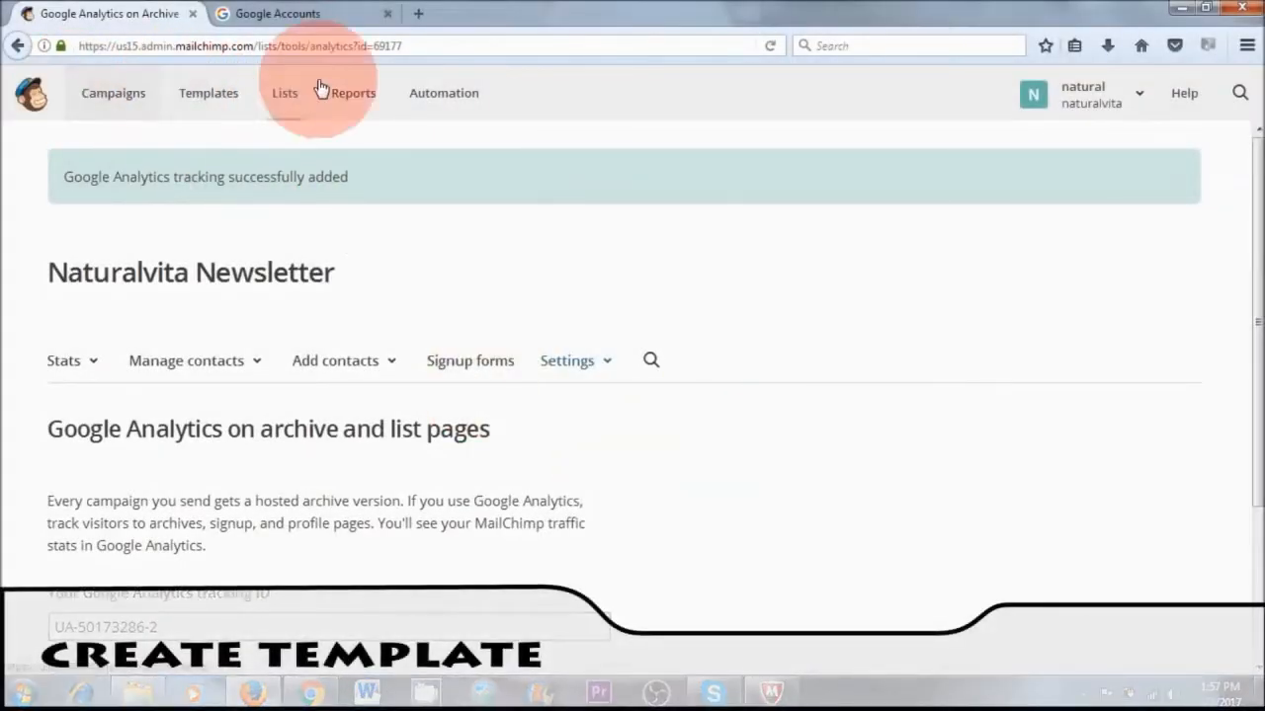
# Create a new email template, looking through the featured and basic layouts and choosing a basic one
pyautogui.click(213, 93)
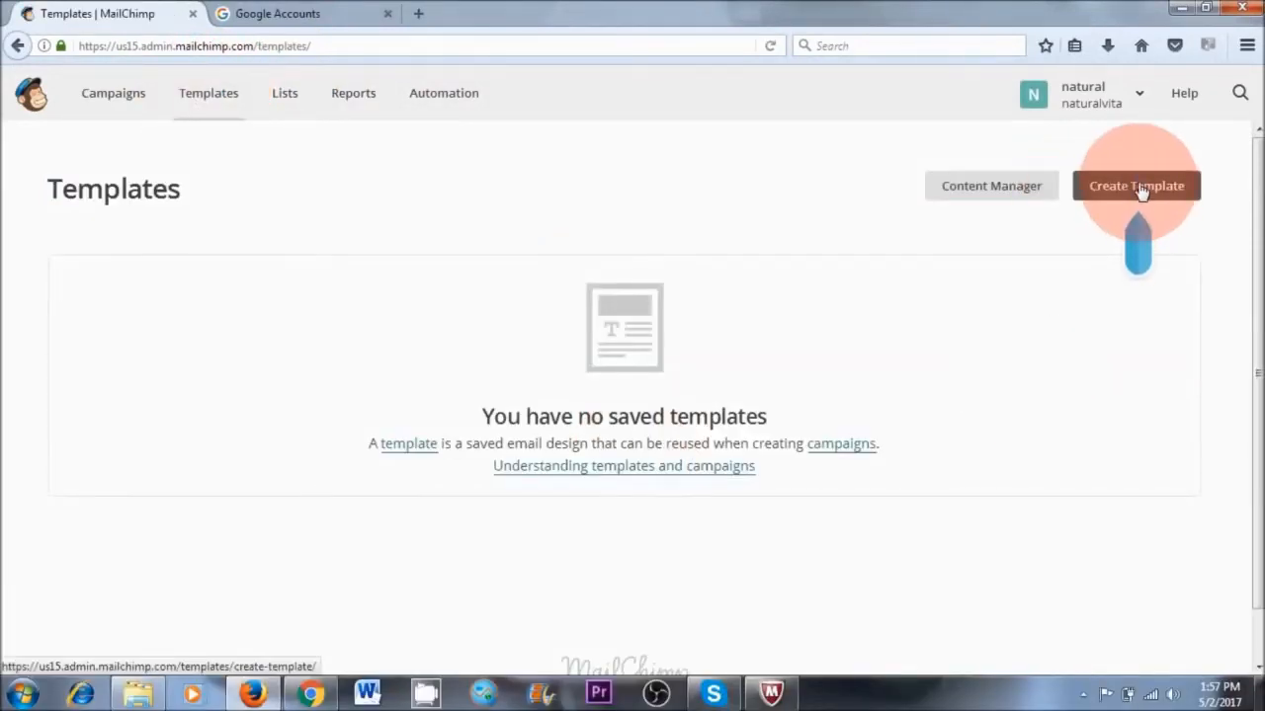
pyautogui.moveTo(1262, 220); pyautogui.dragTo(1262, 456)
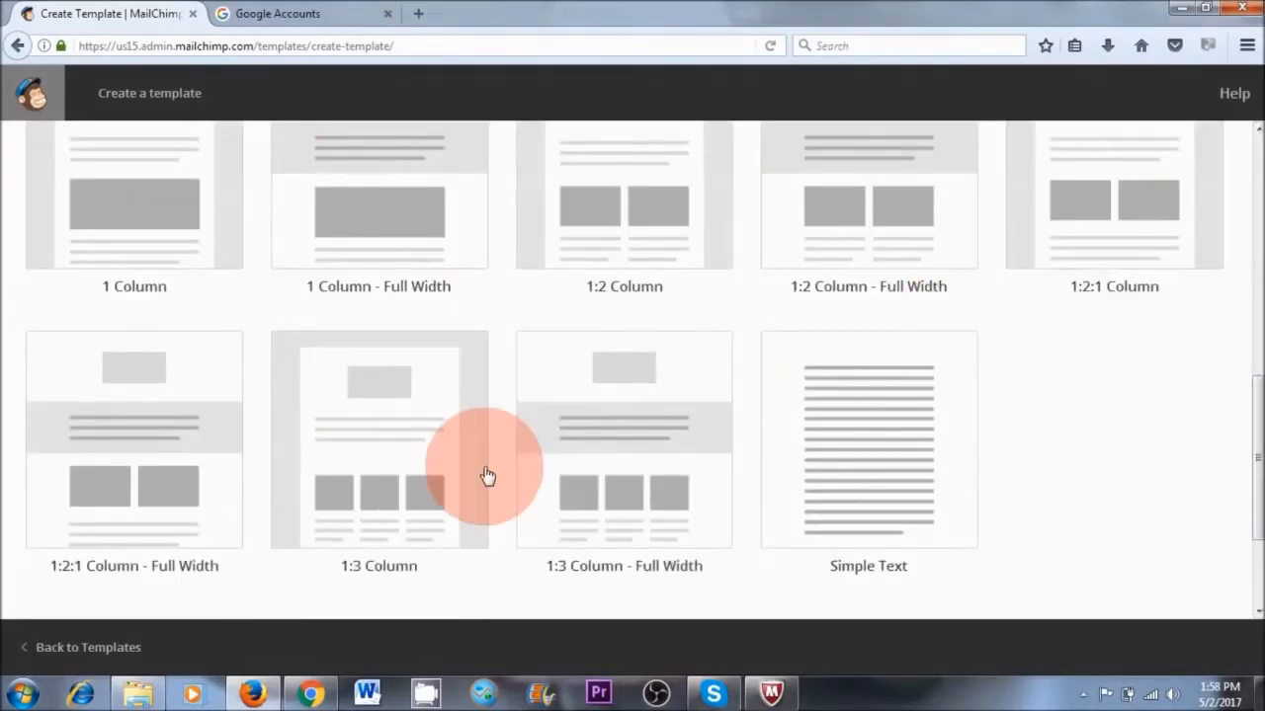
pyautogui.moveTo(1256, 454); pyautogui.dragTo(1263, 389)
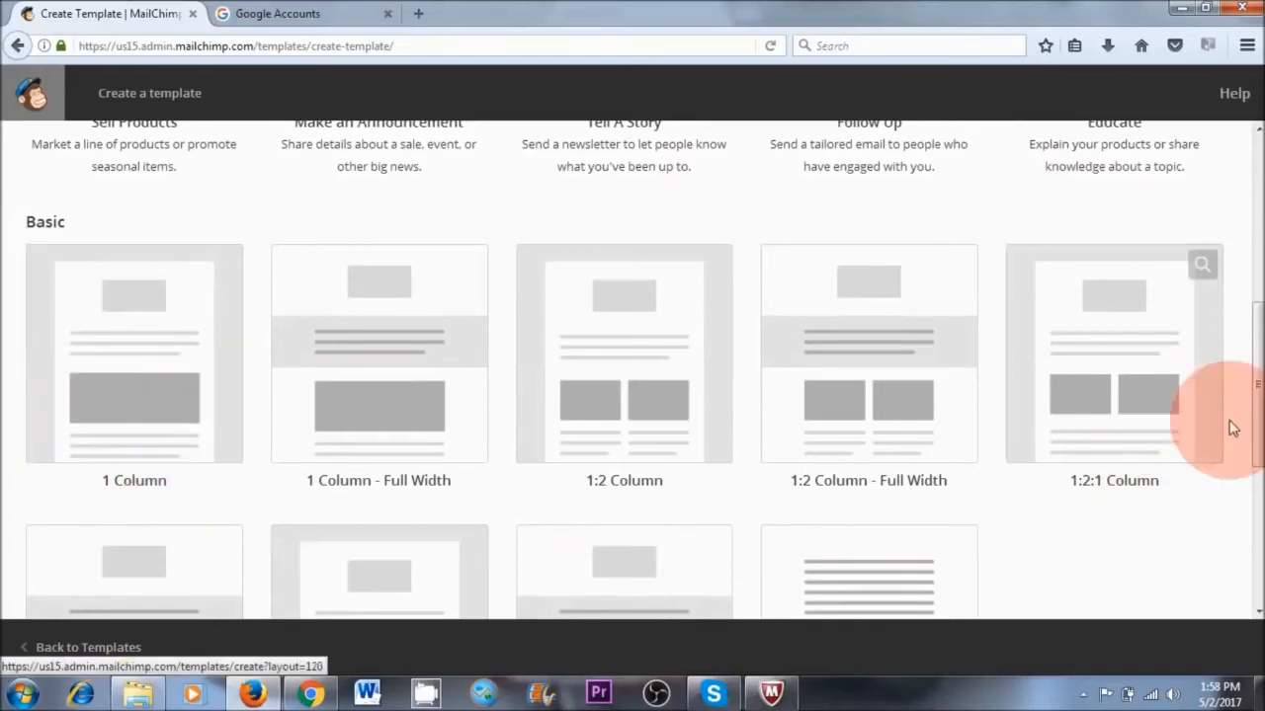
pyautogui.moveTo(1257, 408); pyautogui.dragTo(1246, 260)
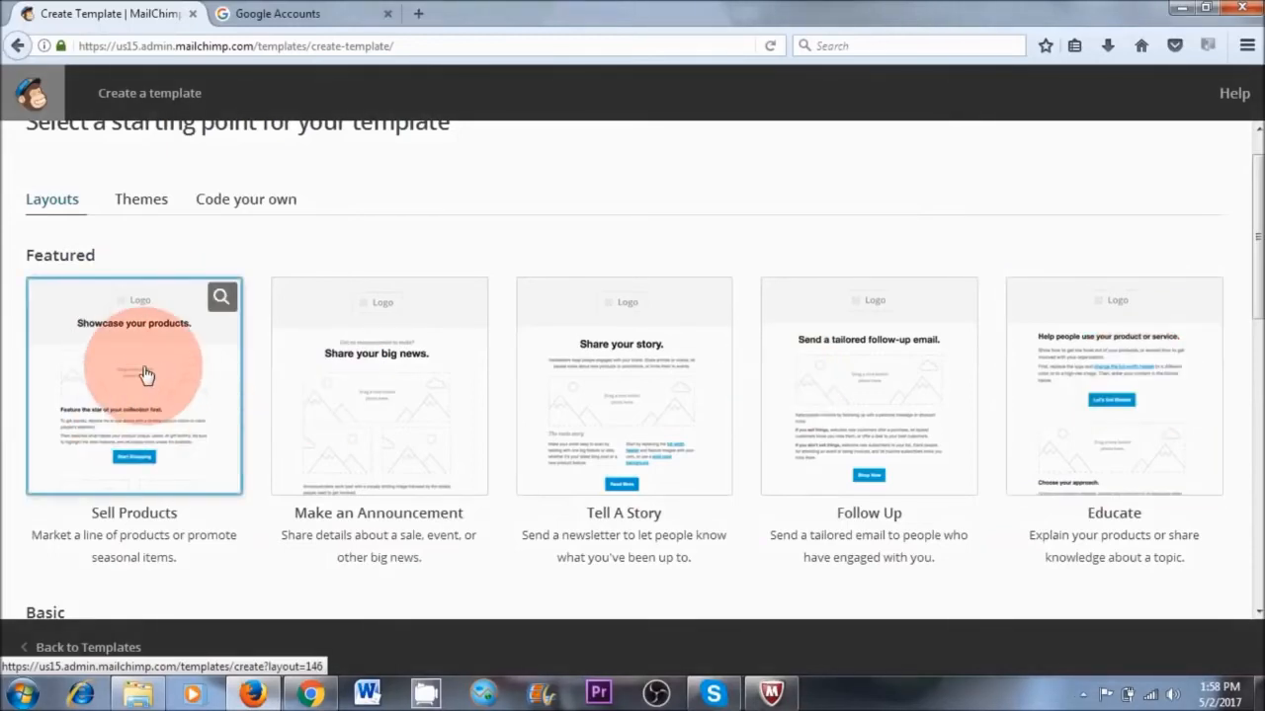
pyautogui.moveTo(1251, 267); pyautogui.dragTo(1251, 390)
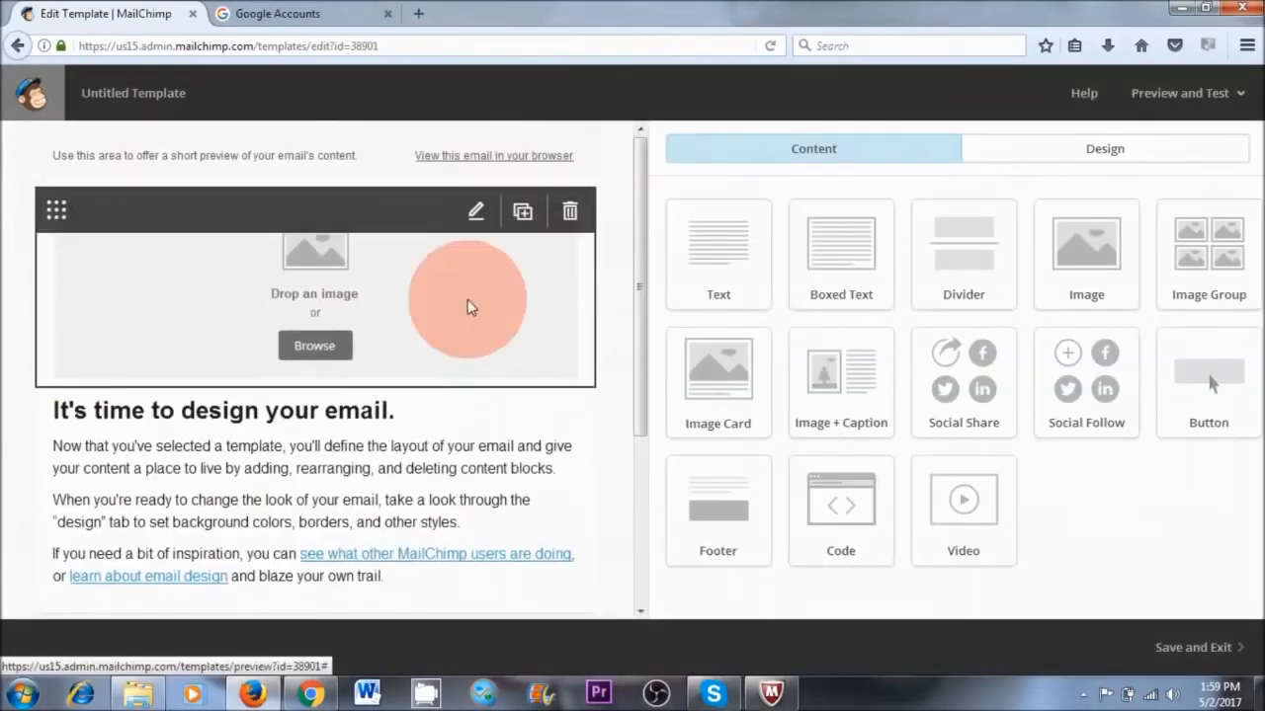
# Replace the preview text at the top of the template with "mailchimp tutorial" and save the text block
pyautogui.moveTo(635, 310); pyautogui.dragTo(634, 239)
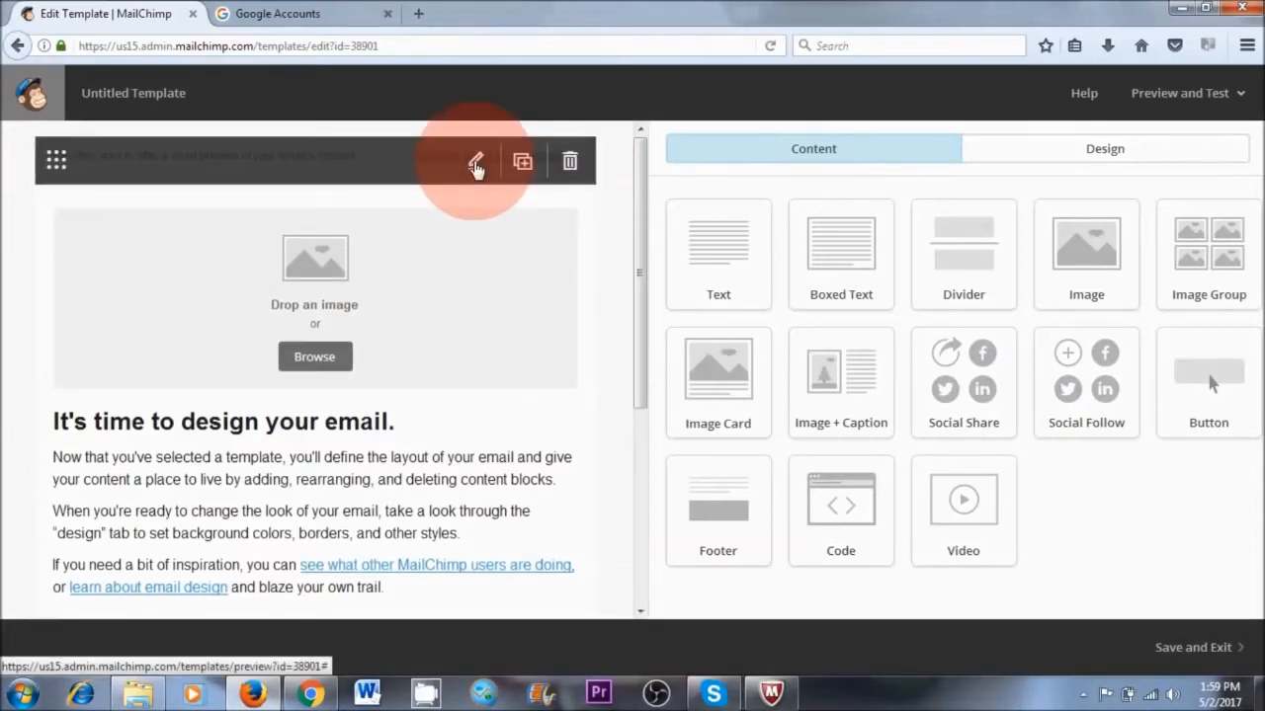
pyautogui.click(475, 163)
pyautogui.click(983, 346)
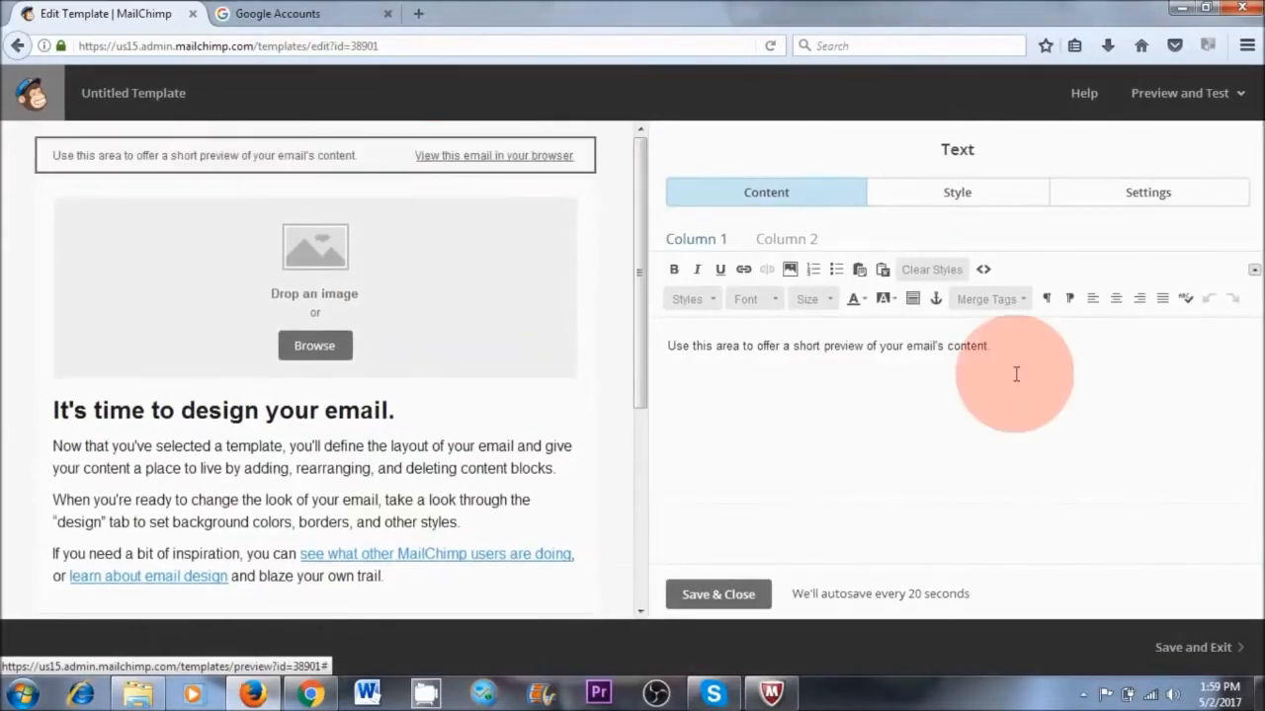
pyautogui.moveTo(984, 346); pyautogui.dragTo(690, 344)
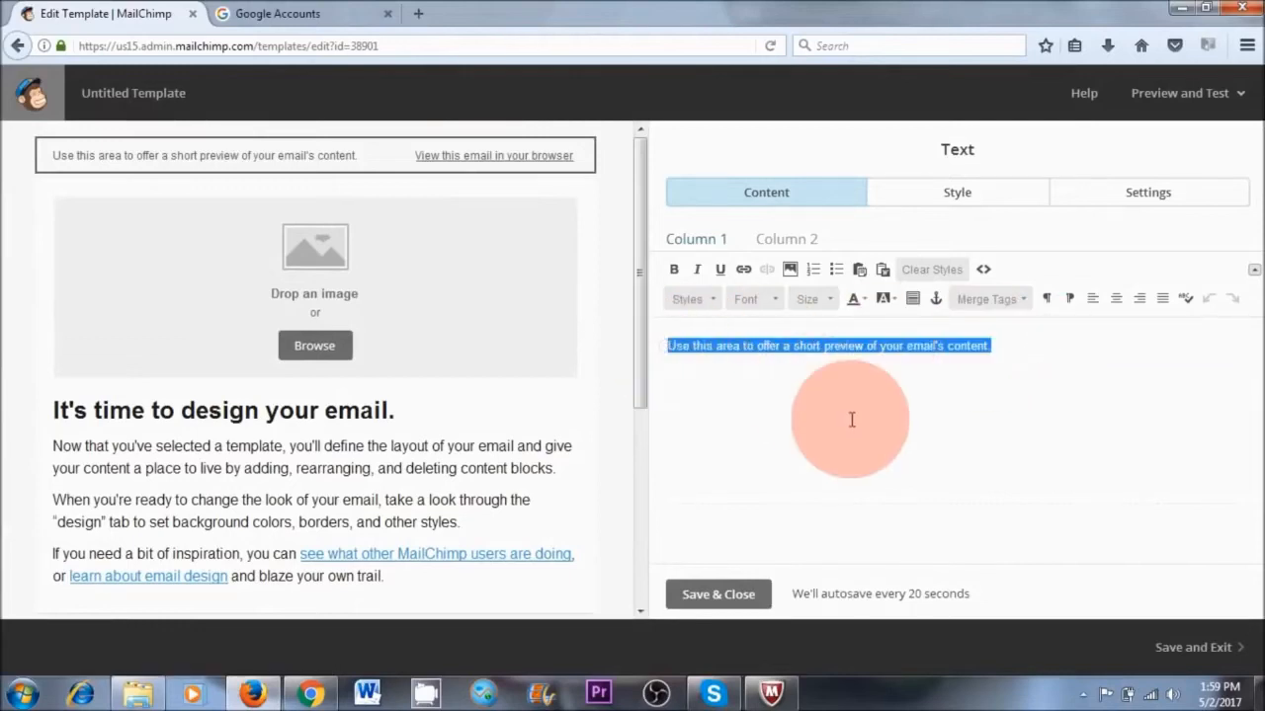
pyautogui.write('mailchimp tutorial')
pyautogui.click(718, 593)
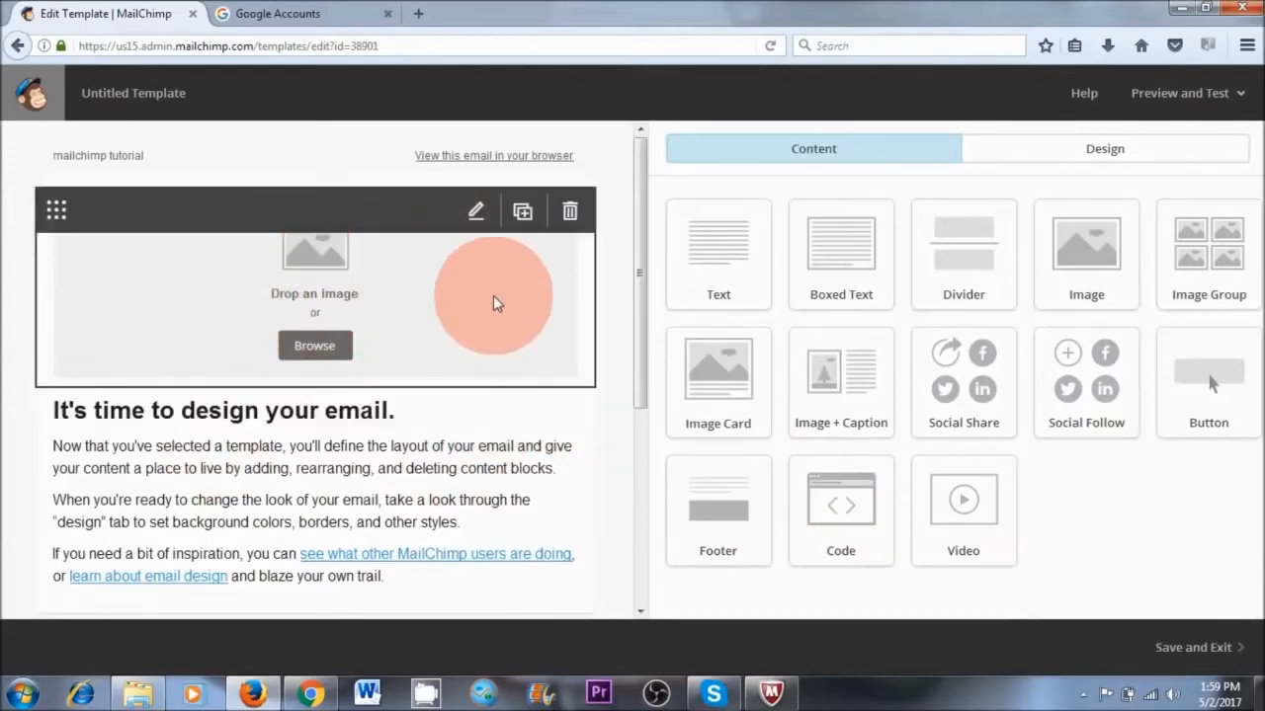
# Upload the logo "natural vita a purpose driven life size 500.png" from the computer and insert it in the template's image block
pyautogui.click(475, 212)
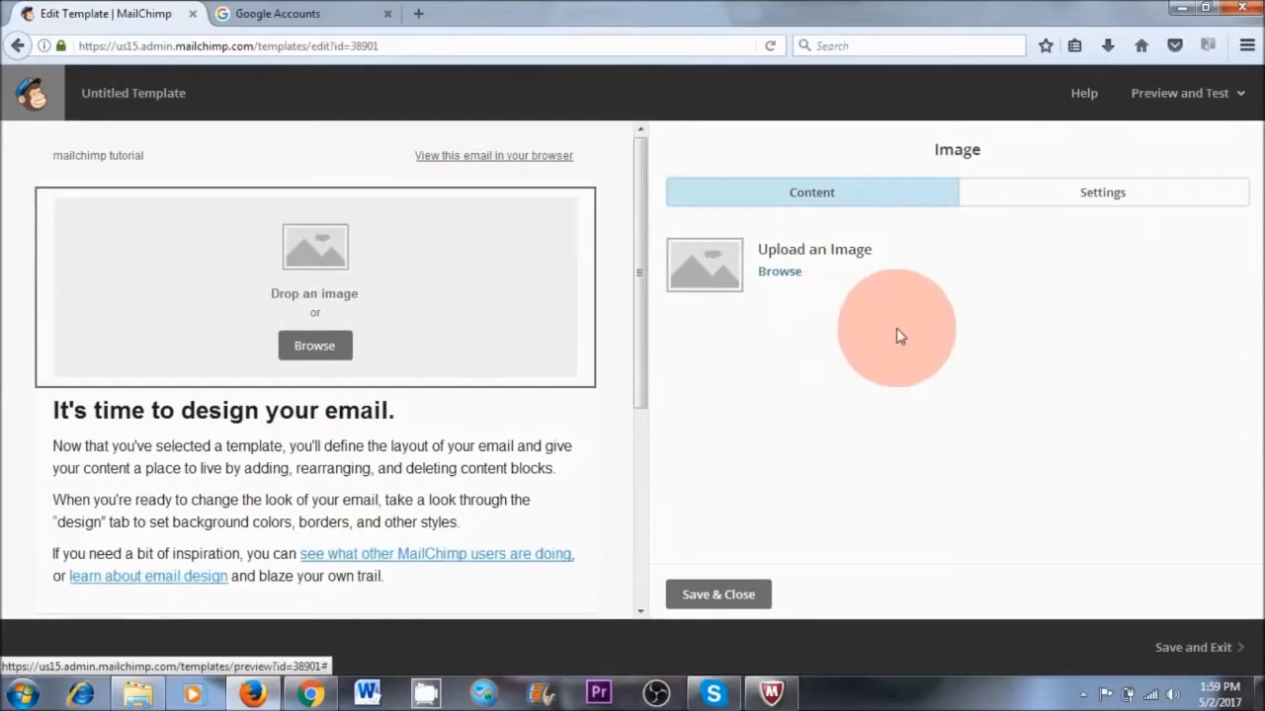
pyautogui.click(779, 274)
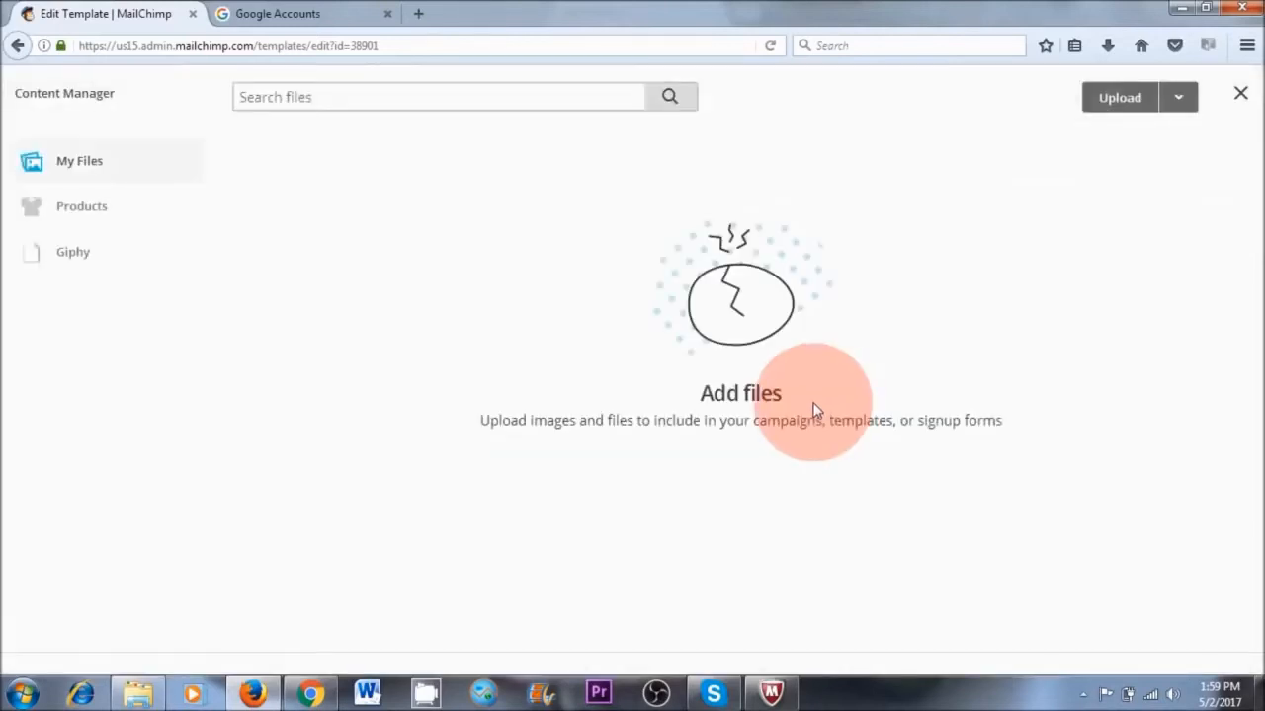
pyautogui.click(1117, 99)
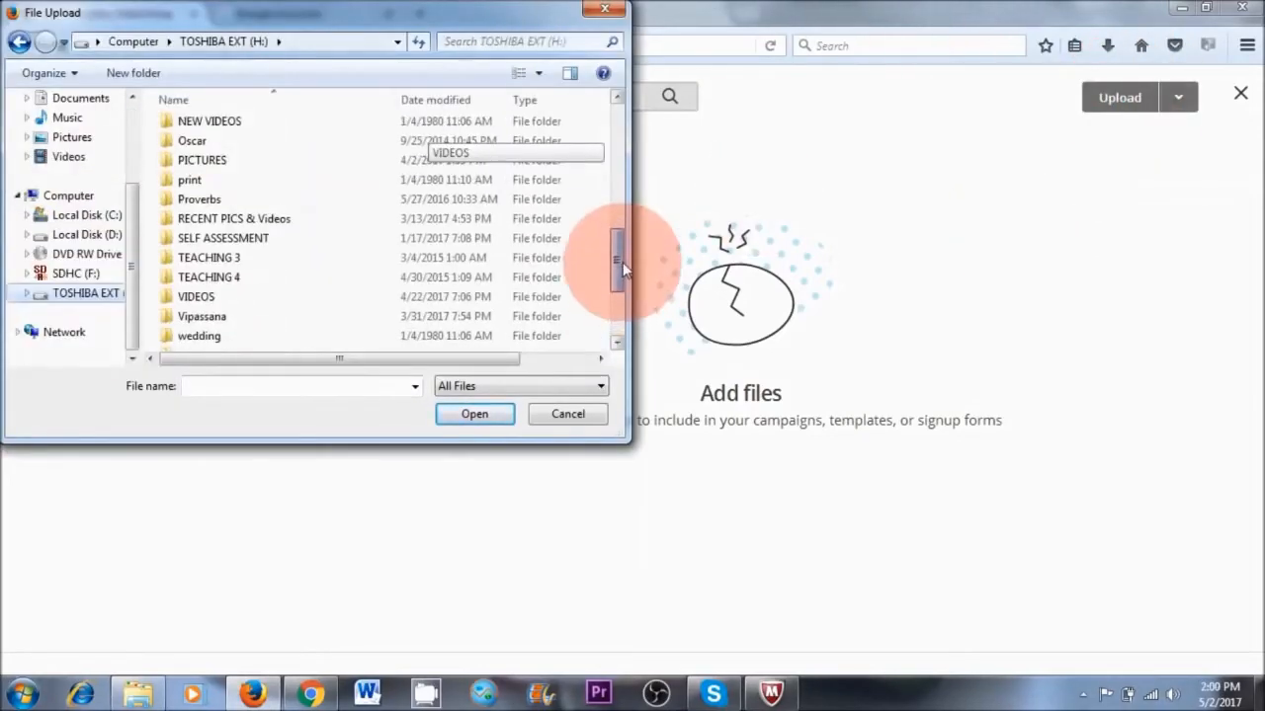
pyautogui.moveTo(622, 263); pyautogui.dragTo(622, 211)
pyautogui.doubleClick(337, 168)
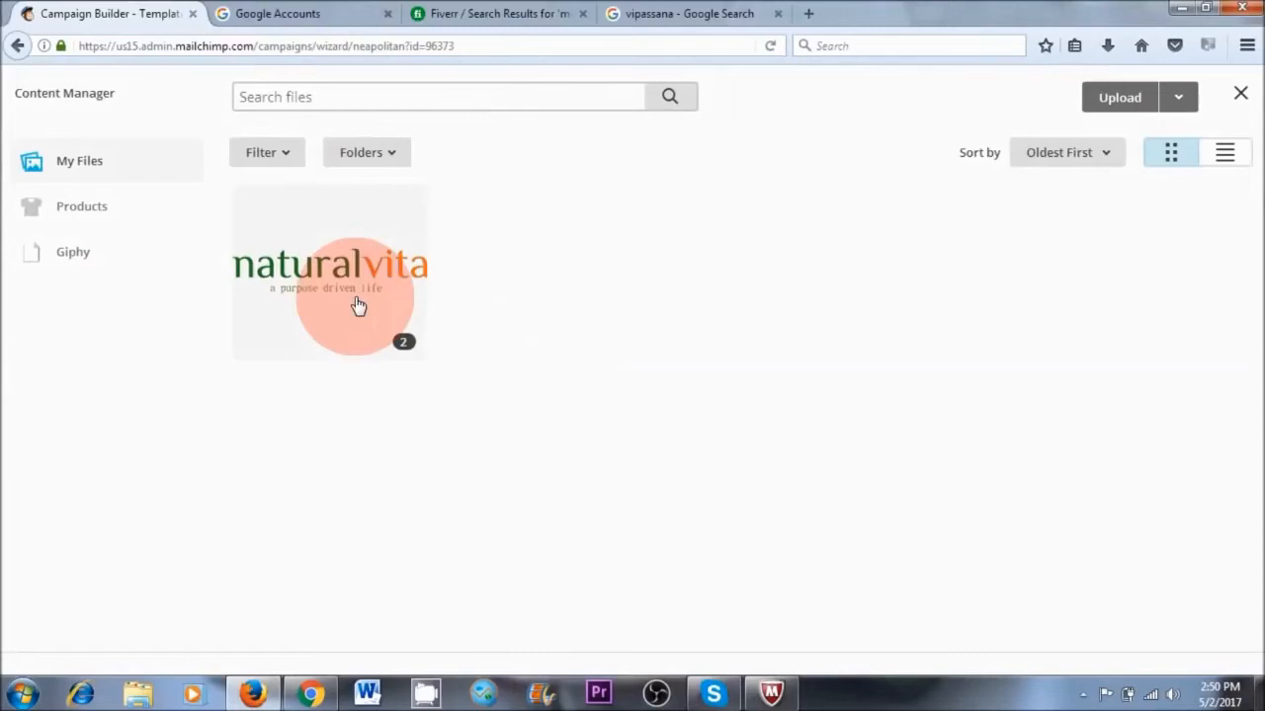
pyautogui.click(358, 306)
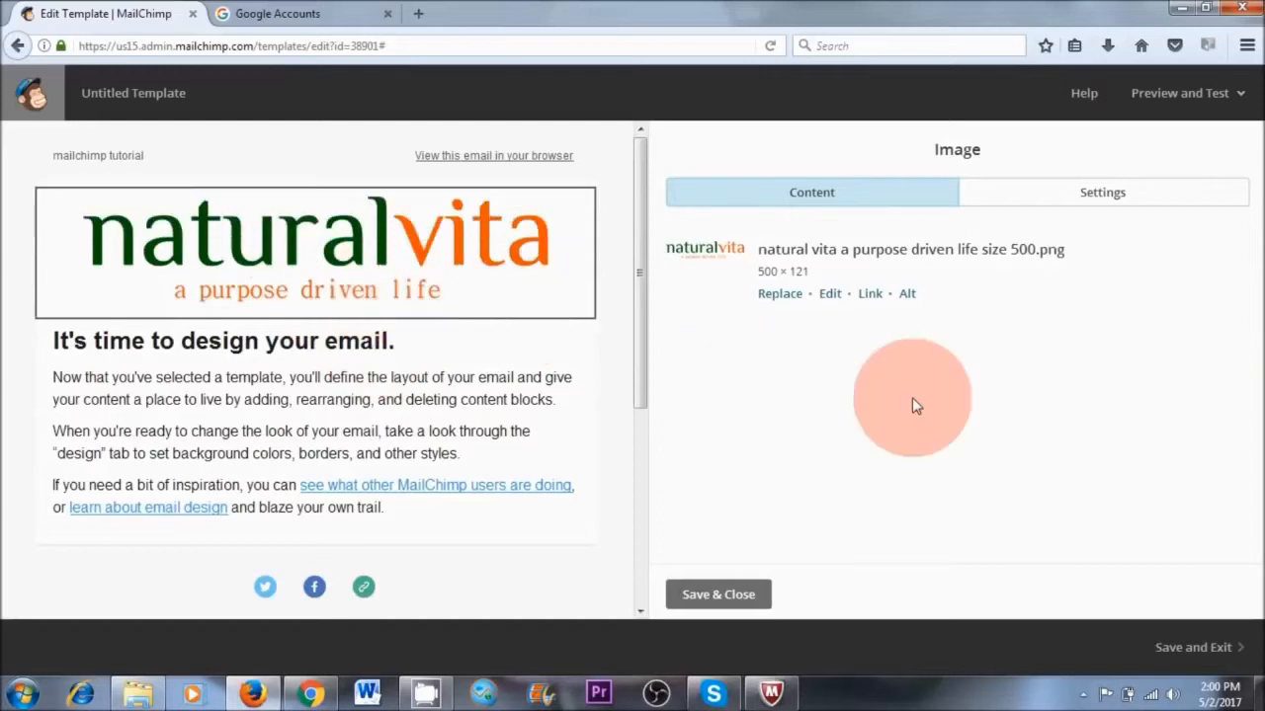
# Resize the logo image in the header to 300 × 72 pixels and save the edited image
pyautogui.click(830, 294)
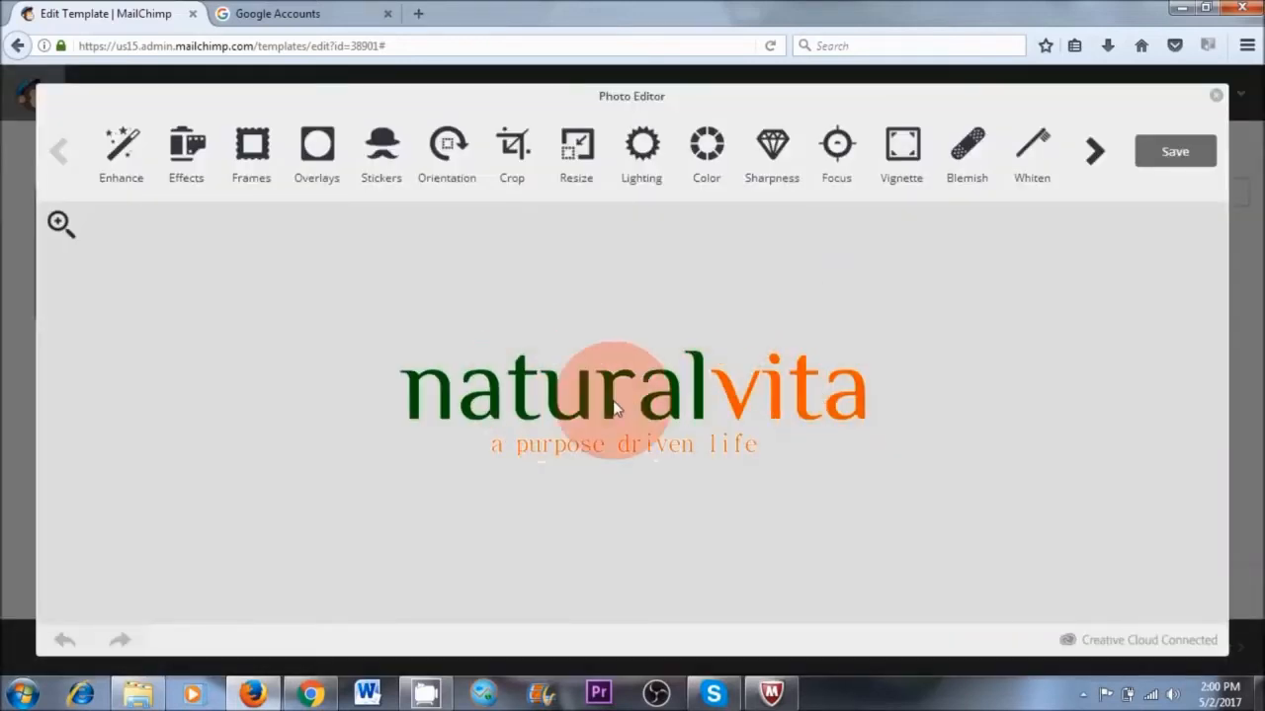
pyautogui.click(578, 150)
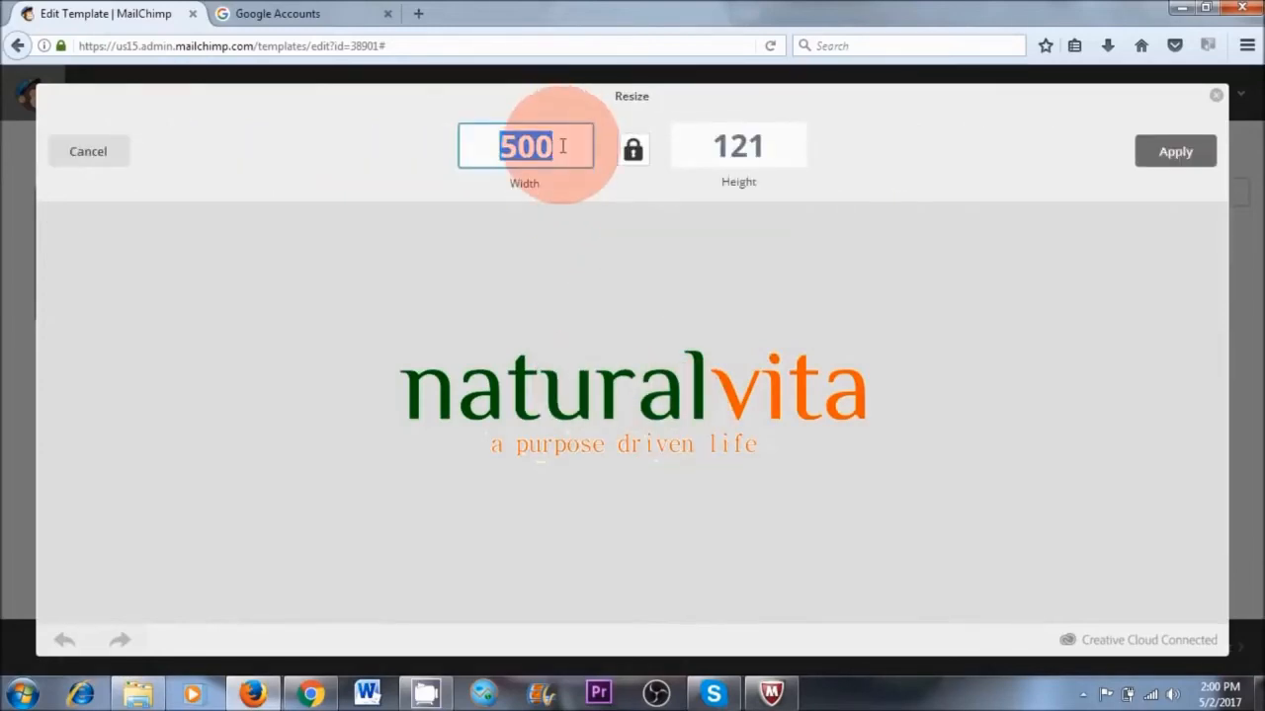
pyautogui.click(1169, 160)
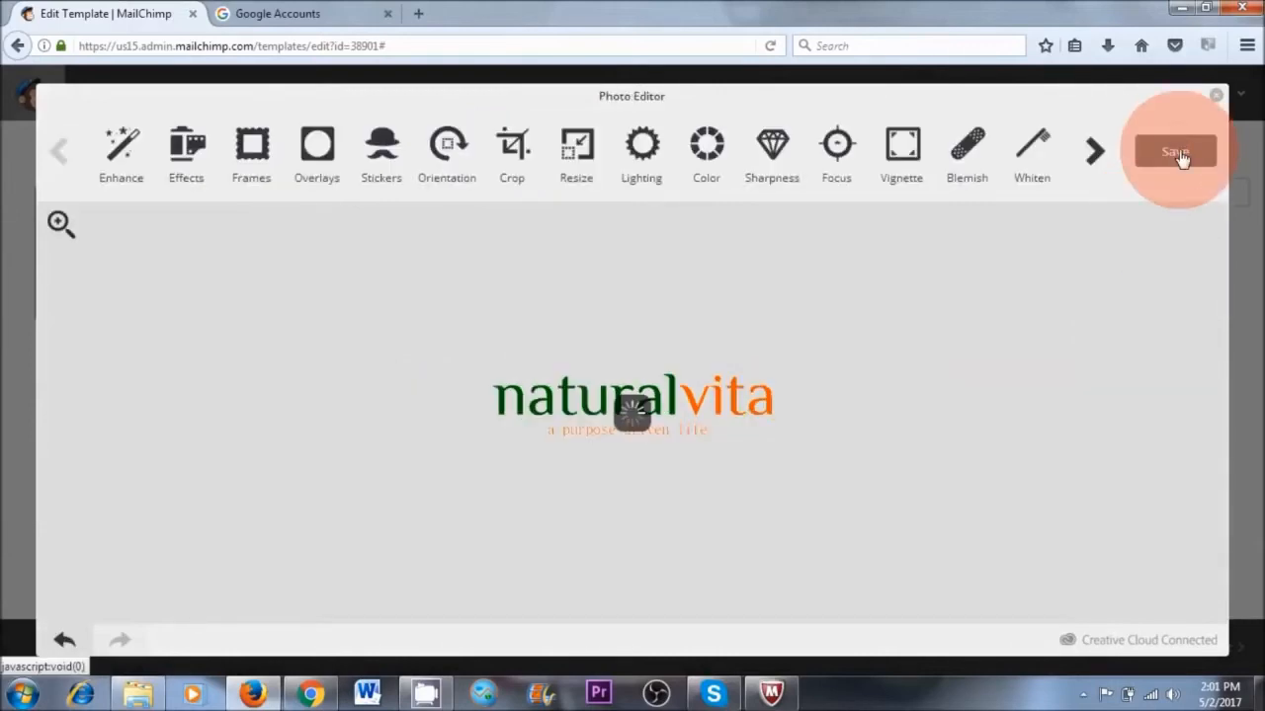
pyautogui.click(1179, 154)
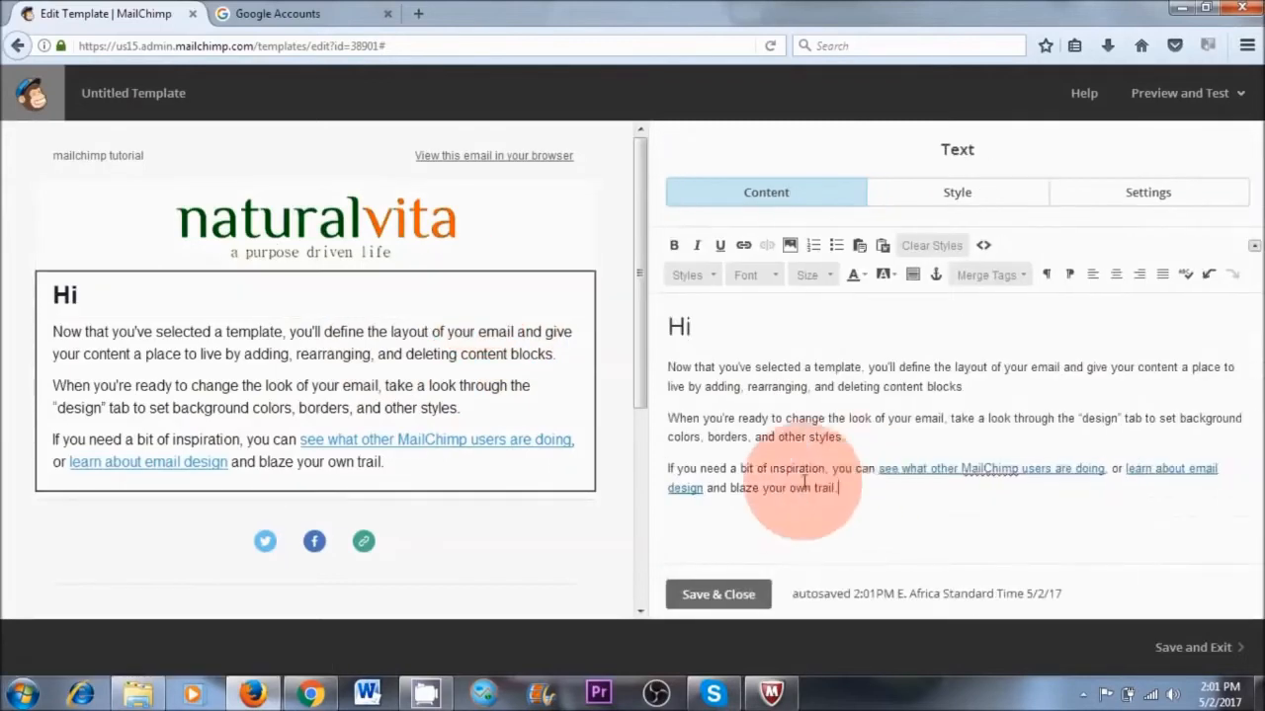
# Delete all placeholder text from the body text block beneath the logo and save the emptied block
pyautogui.moveTo(837, 488); pyautogui.dragTo(668, 367)
pyautogui.press('BackSpace')
pyautogui.press('BackSpace')
pyautogui.press('BackSpace')
pyautogui.press('BackSpace')
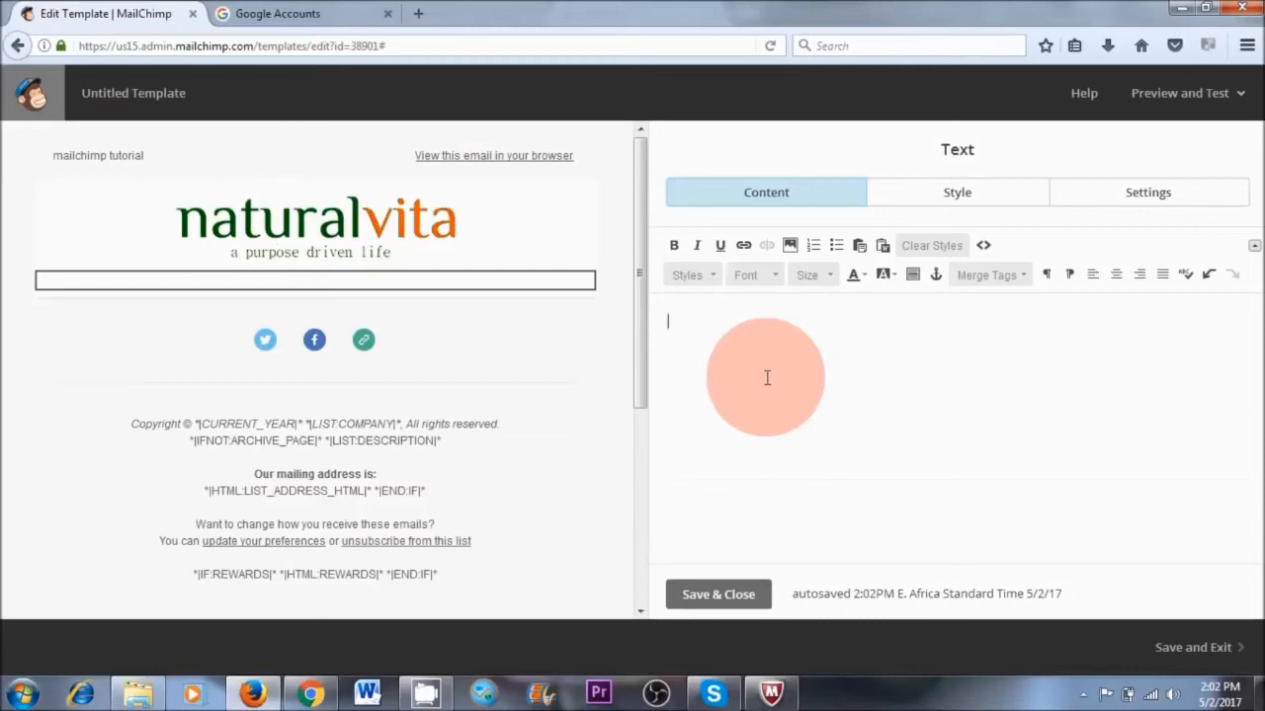
pyautogui.click(719, 595)
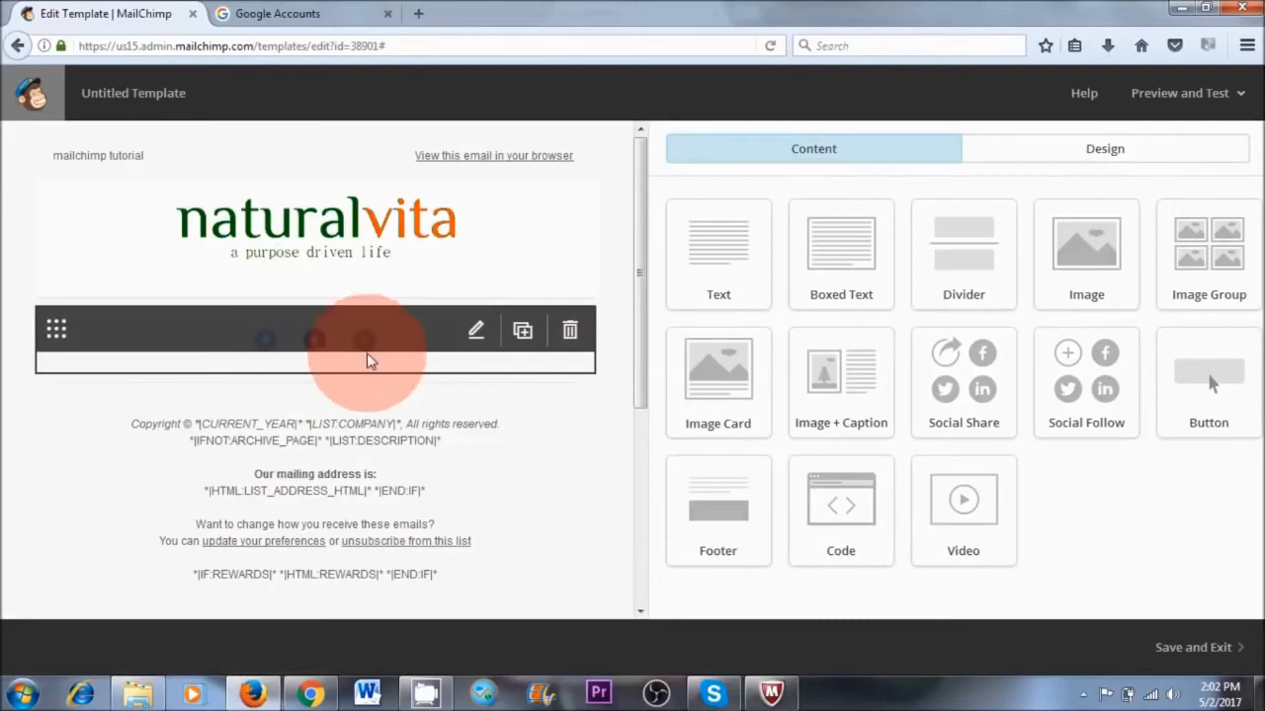
pyautogui.click(476, 331)
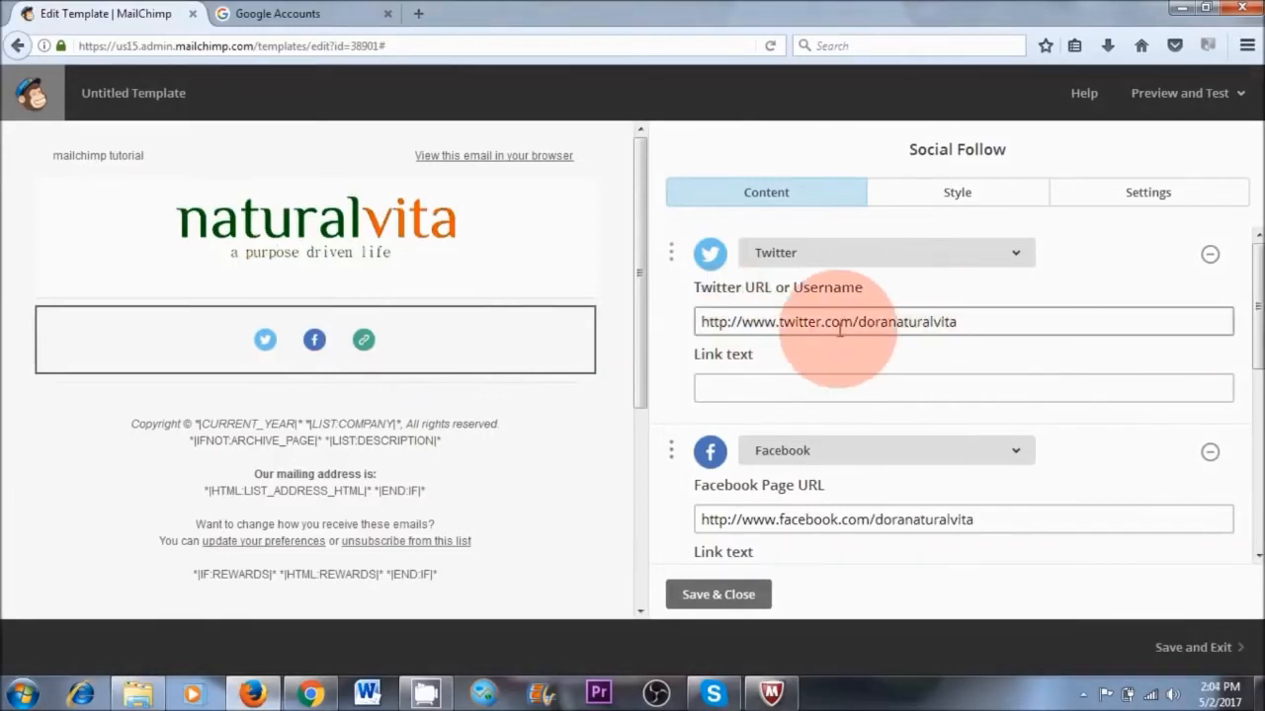
pyautogui.scroll(-4, 903, 386)
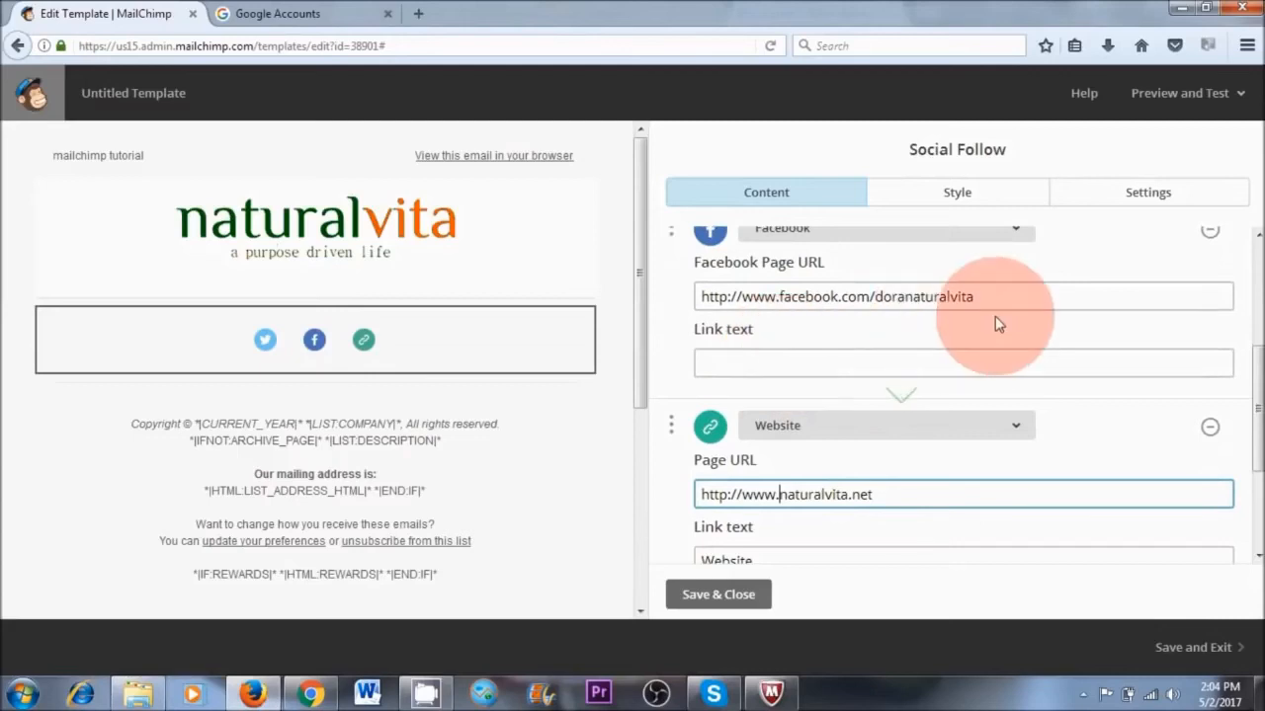
pyautogui.scroll(-3, 869, 476)
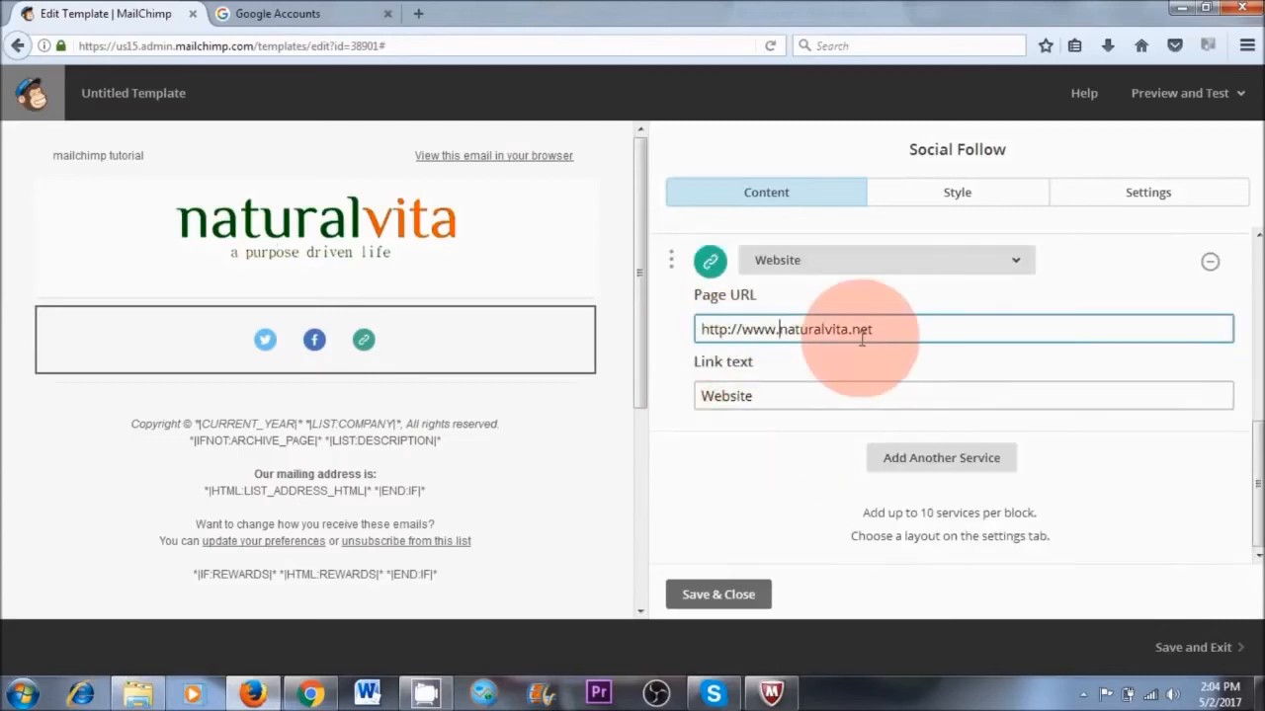
pyautogui.click(940, 461)
pyautogui.click(941, 460)
pyautogui.moveTo(1010, 387); pyautogui.dragTo(999, 178)
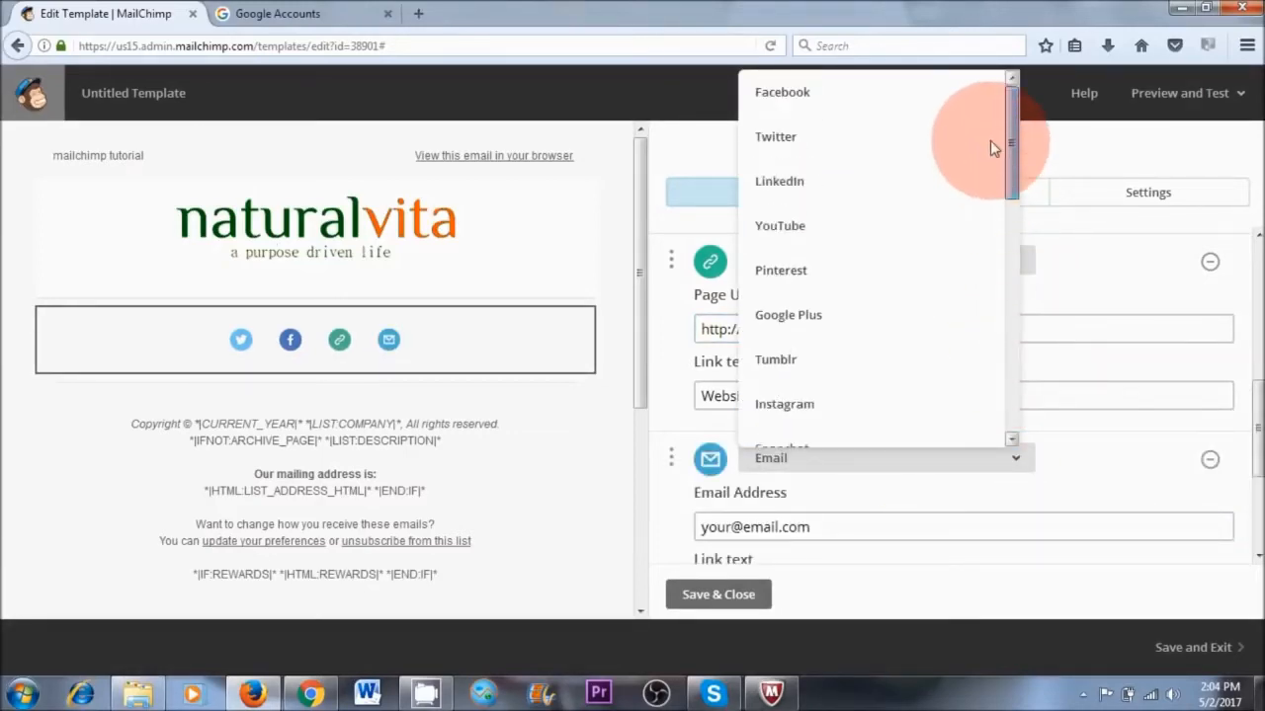
pyautogui.click(804, 226)
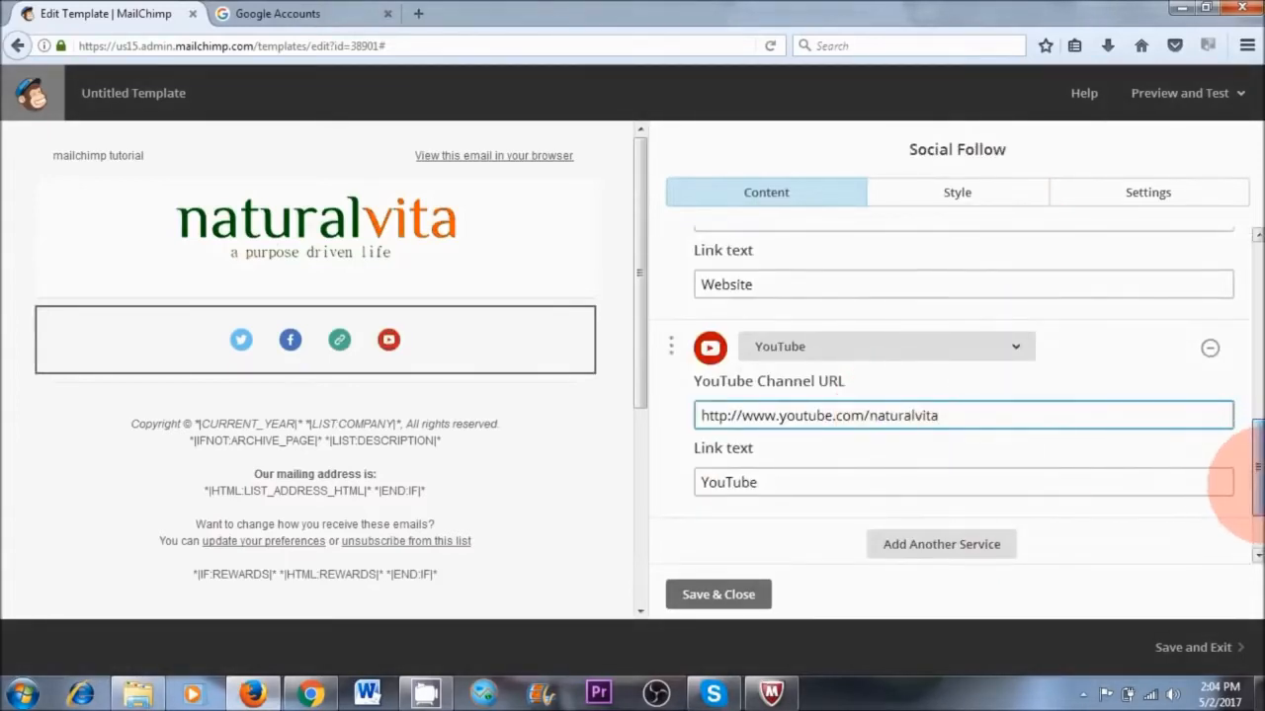
pyautogui.scroll(-1, 1247, 489)
pyautogui.click(724, 595)
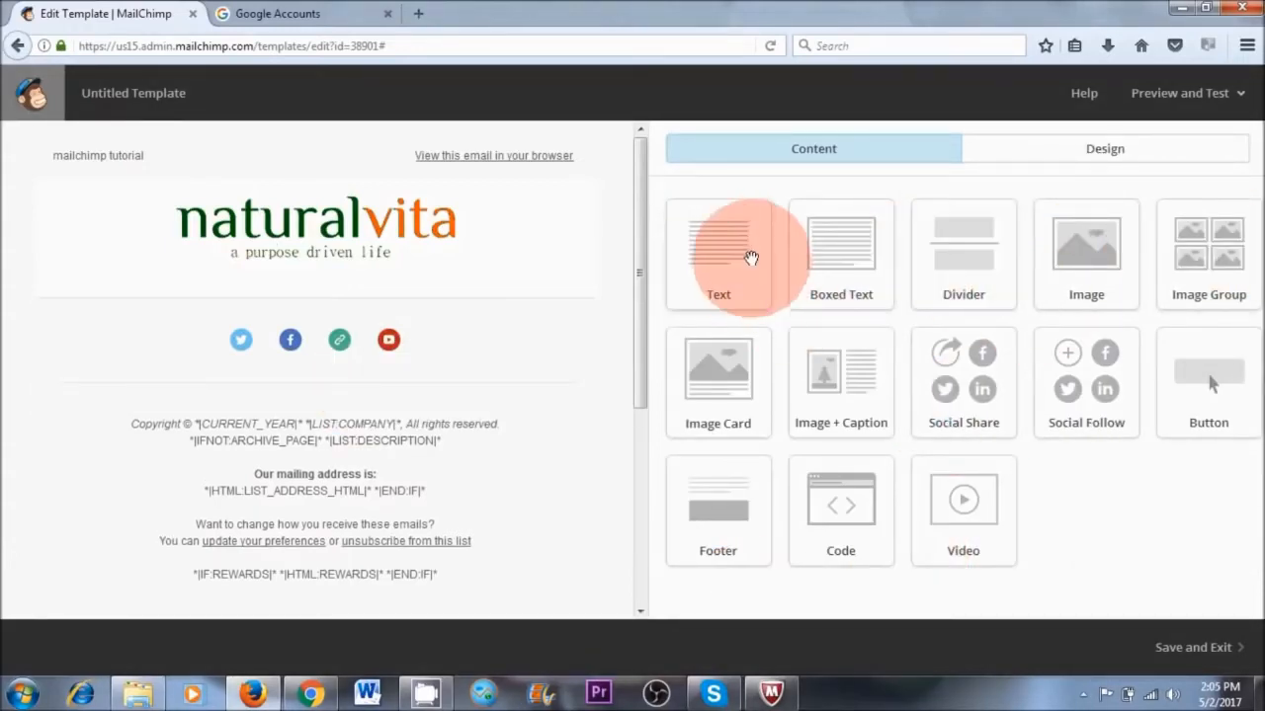
# Insert a Social Share block in the footer directly beneath the social follow icons and save it with its default services
pyautogui.moveTo(747, 253); pyautogui.dragTo(682, 198)
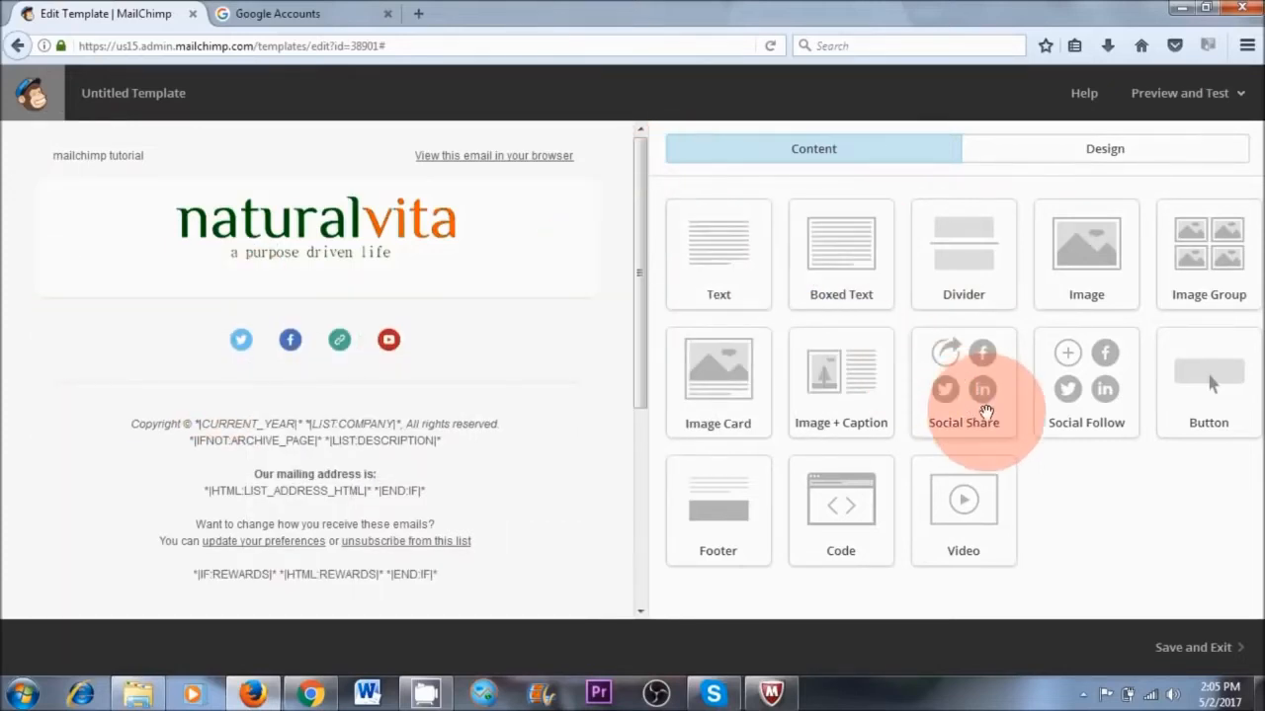
pyautogui.moveTo(976, 387); pyautogui.dragTo(272, 360)
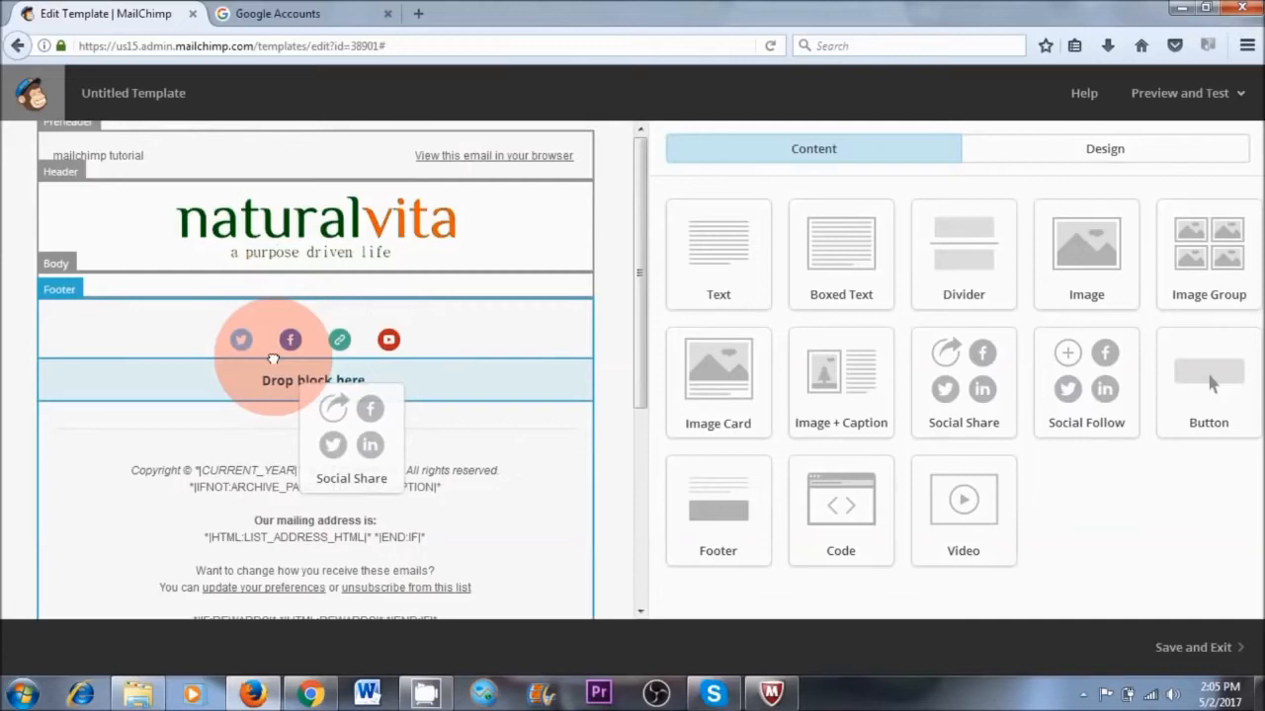
pyautogui.moveTo(272, 360); pyautogui.dragTo(277, 360)
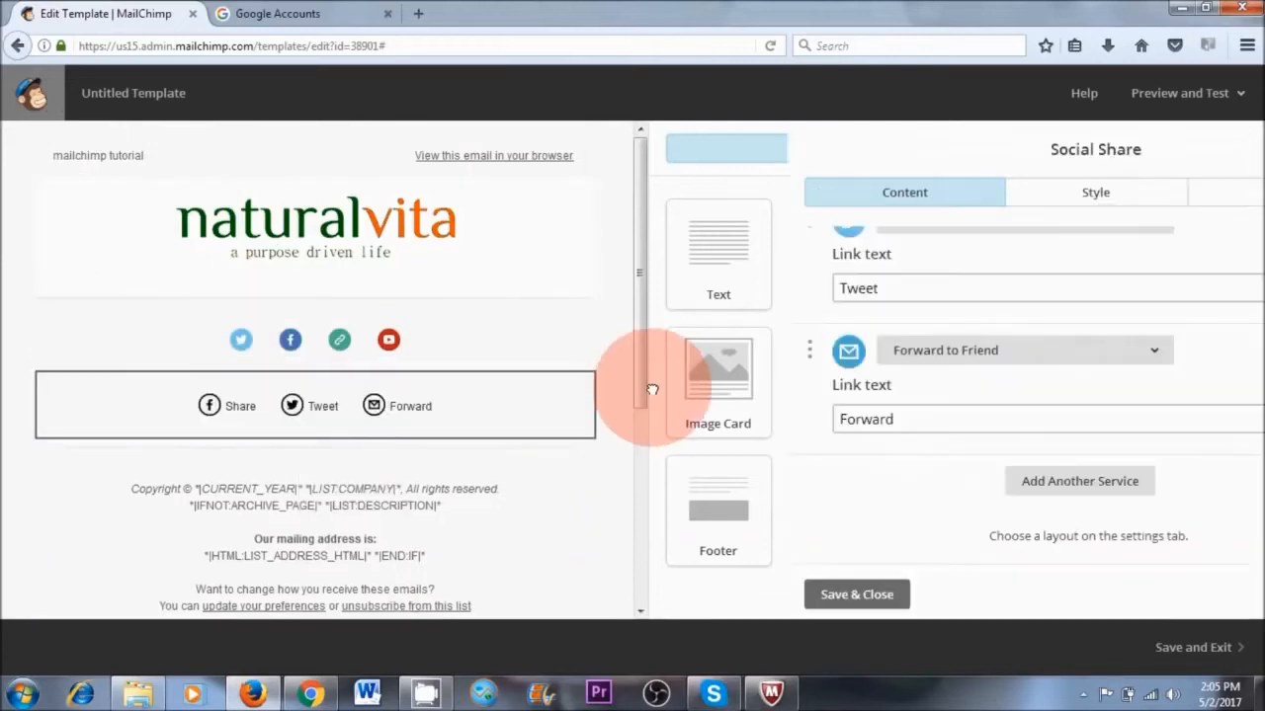
pyautogui.moveTo(282, 395)
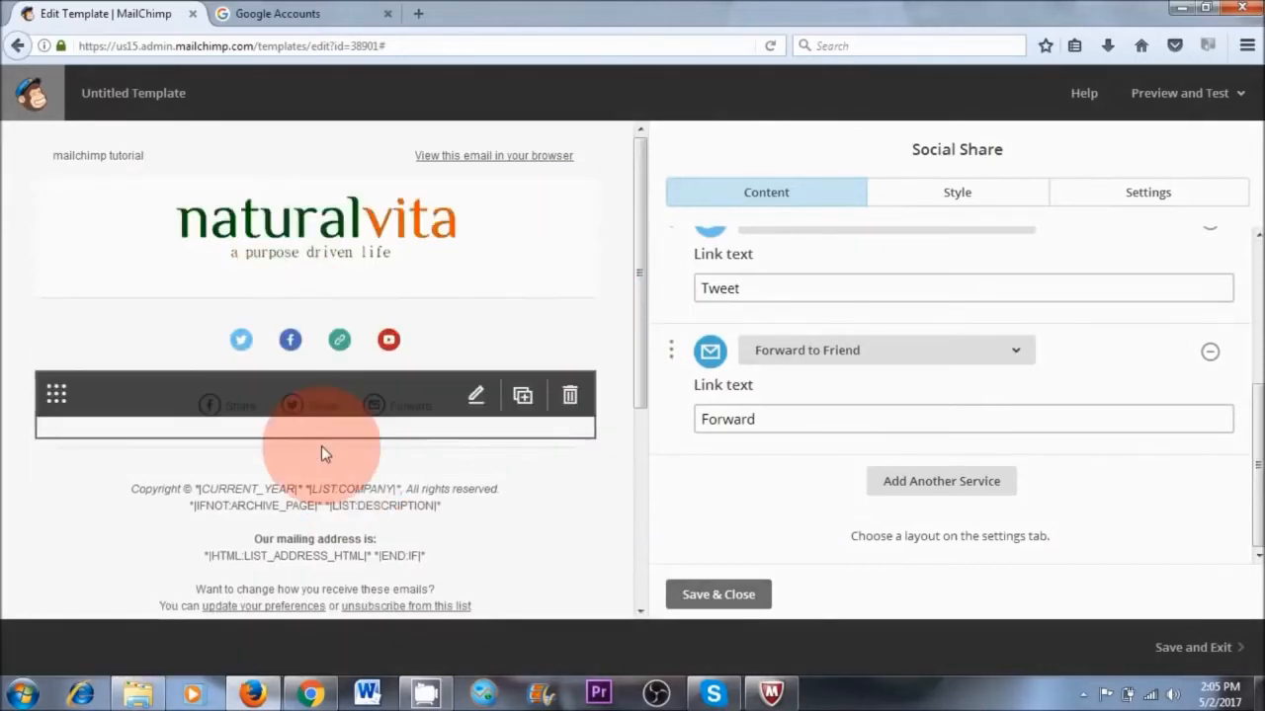
pyautogui.scroll(-2, 322, 465)
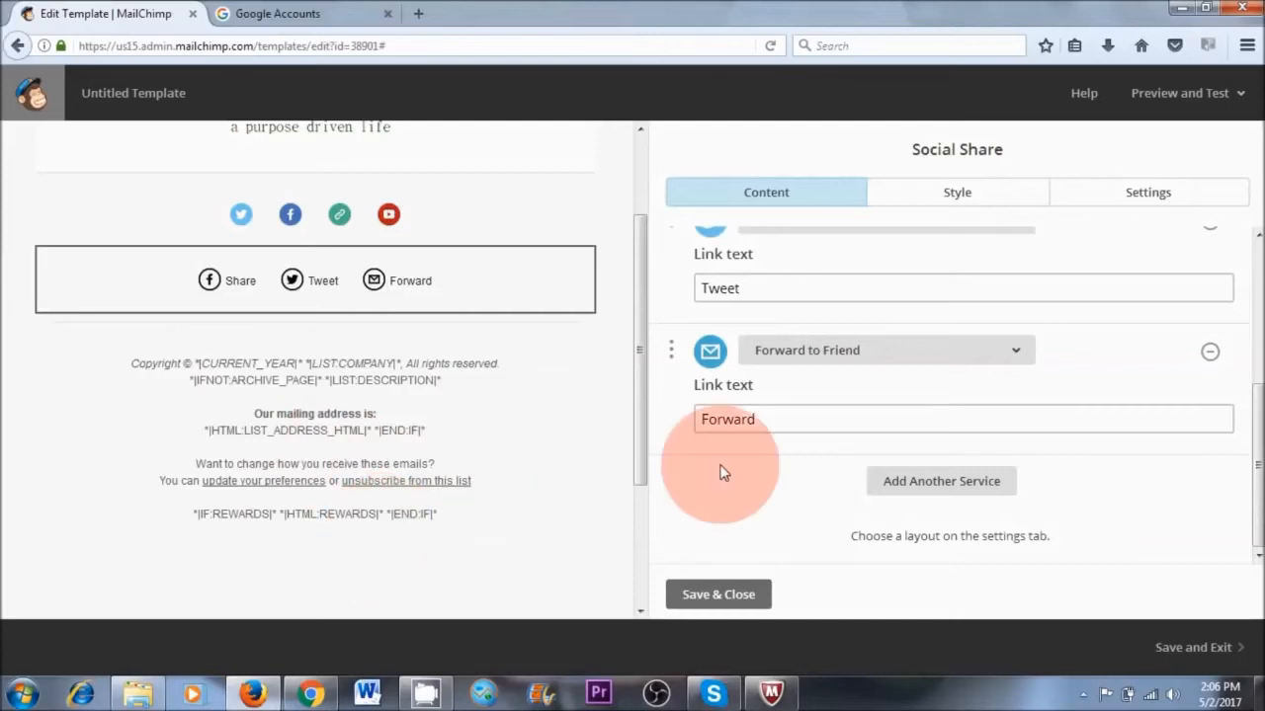
pyautogui.click(720, 594)
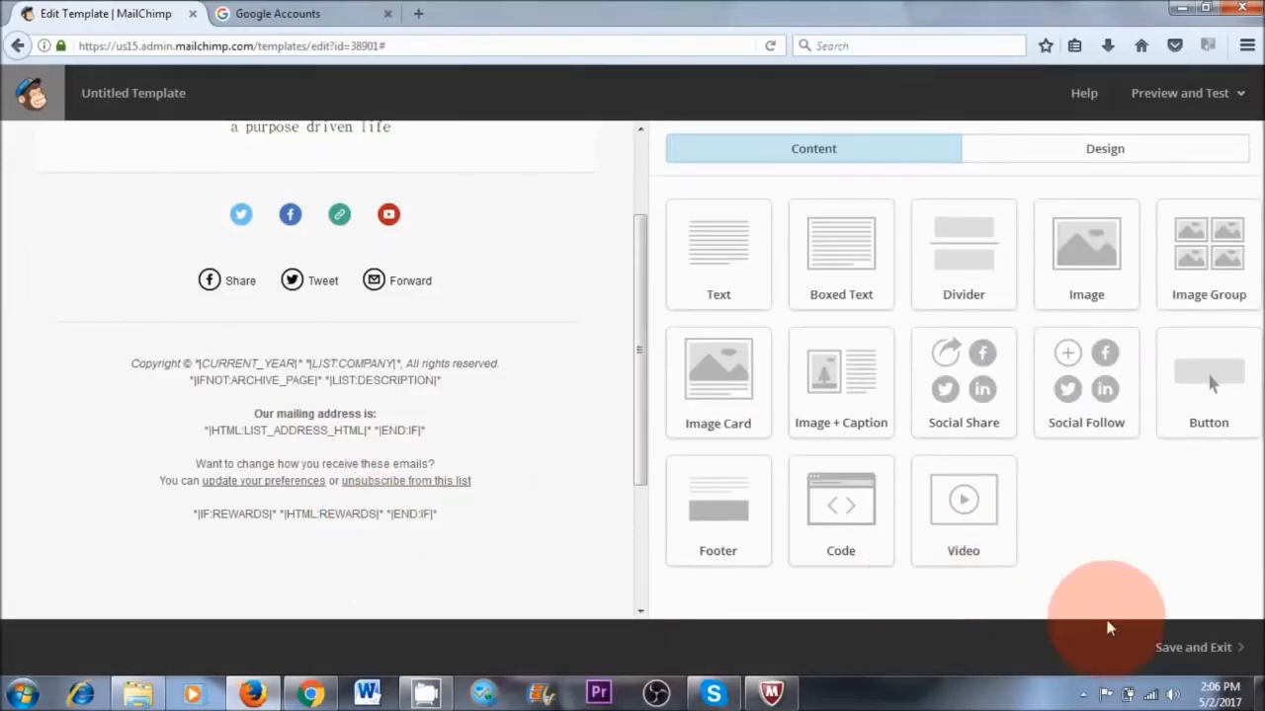
# Save the email template under the name "Test 1" and exit the template editor
pyautogui.click(1201, 649)
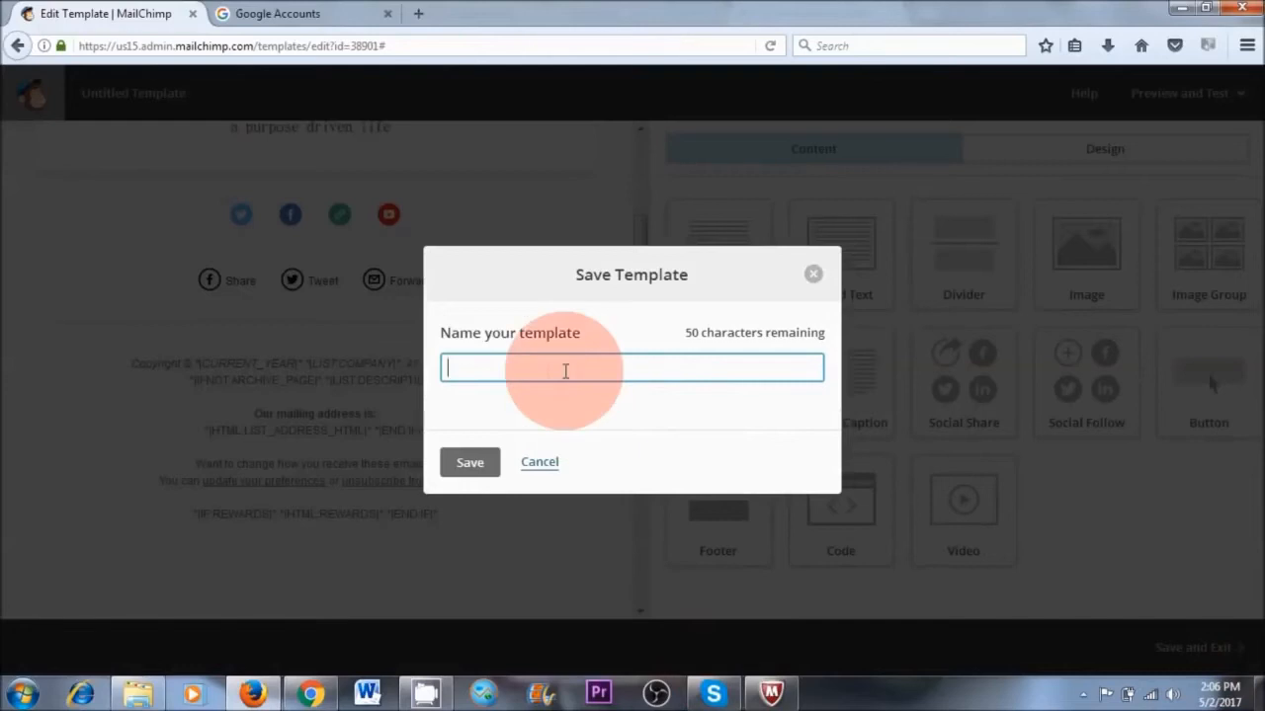
pyautogui.write('Test 1')
pyautogui.click(467, 461)
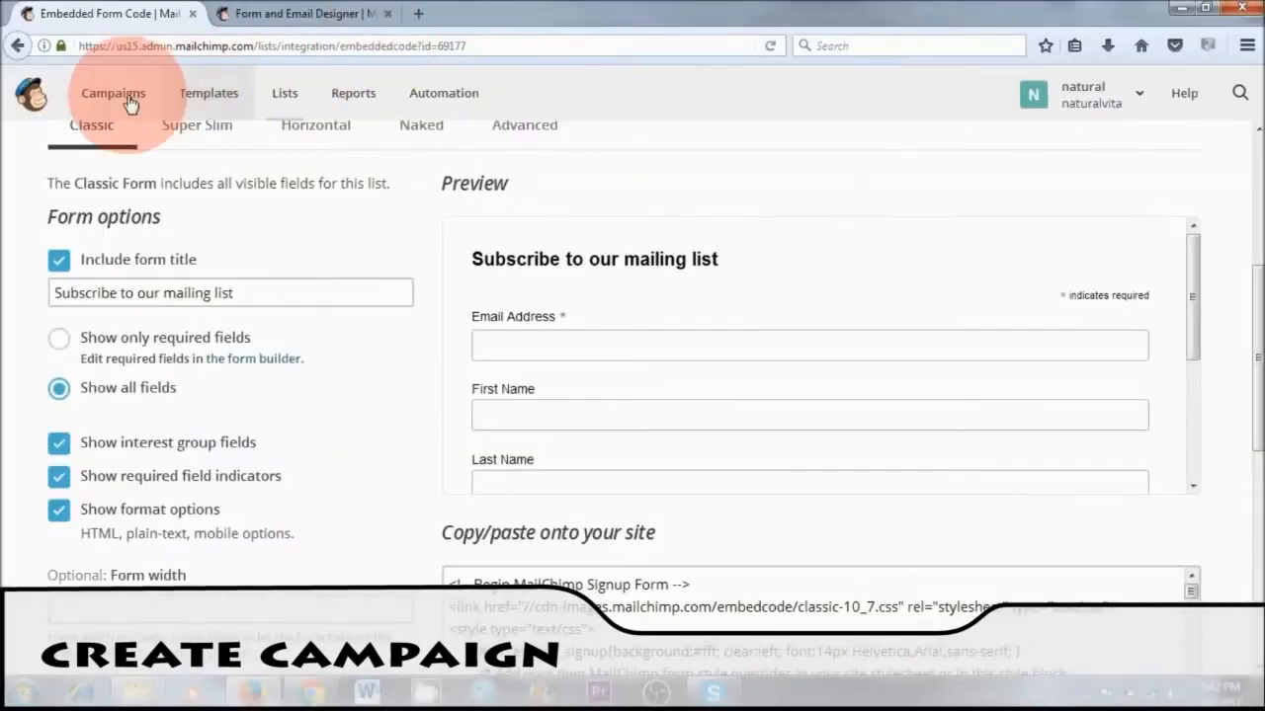
# Create a new campaign named "10 Days a Monk" of the Regular type
pyautogui.click(114, 98)
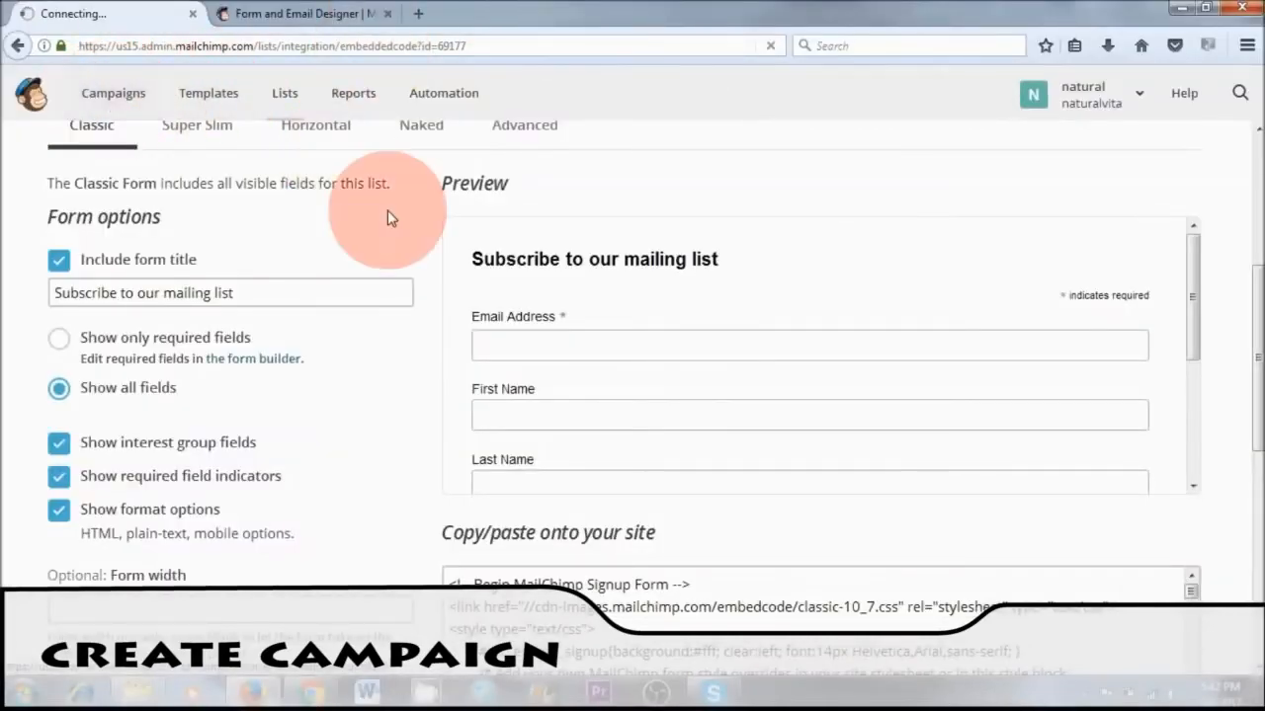
pyautogui.click(1138, 190)
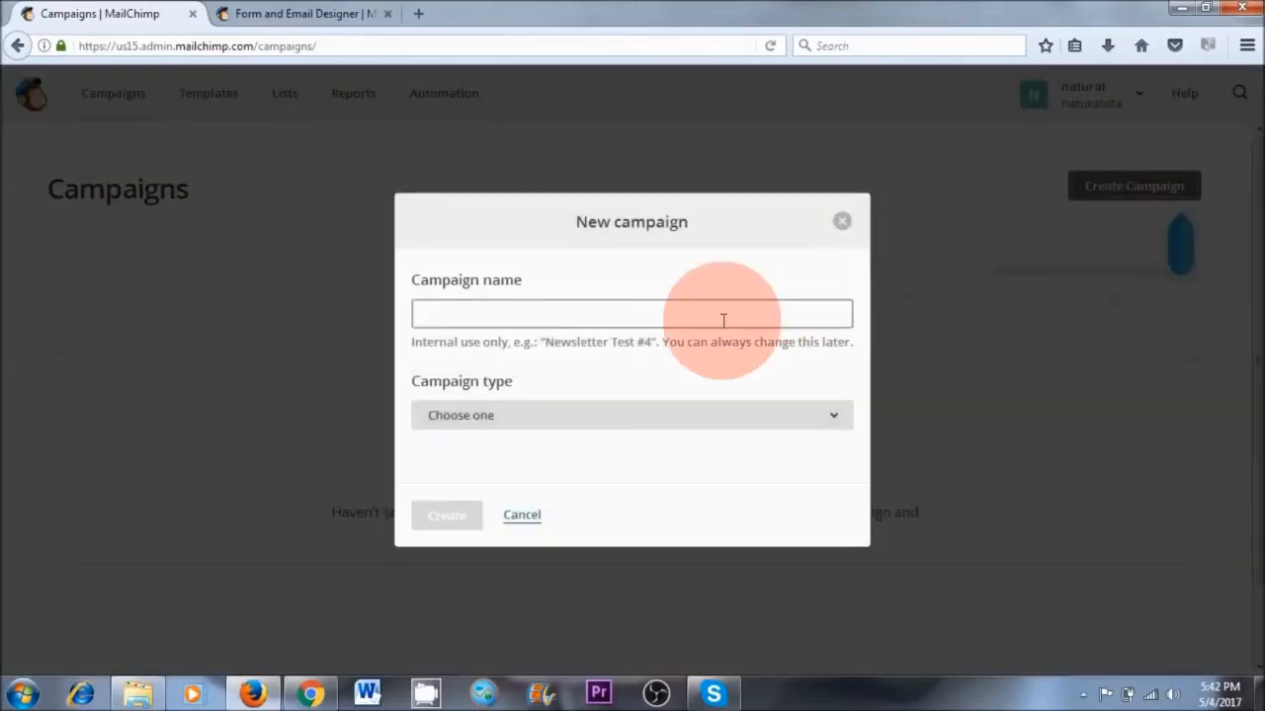
pyautogui.write('10 Days a Monk')
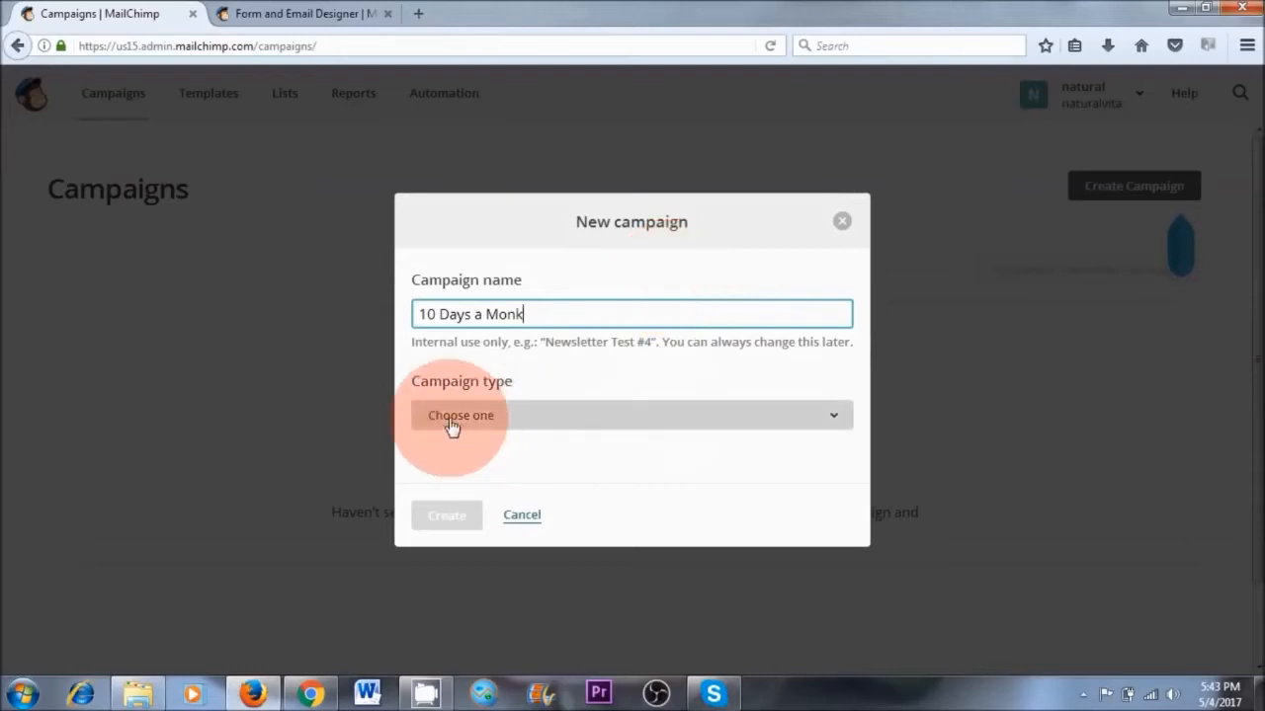
pyautogui.click(559, 419)
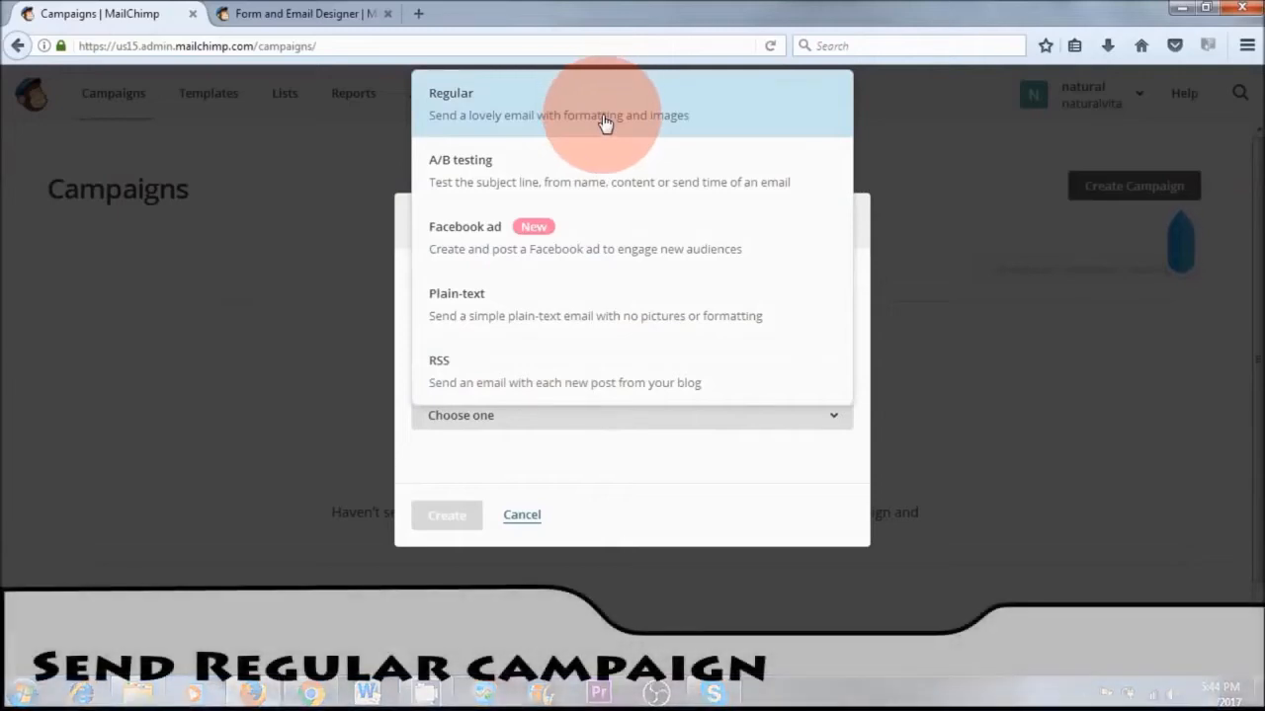
pyautogui.click(602, 116)
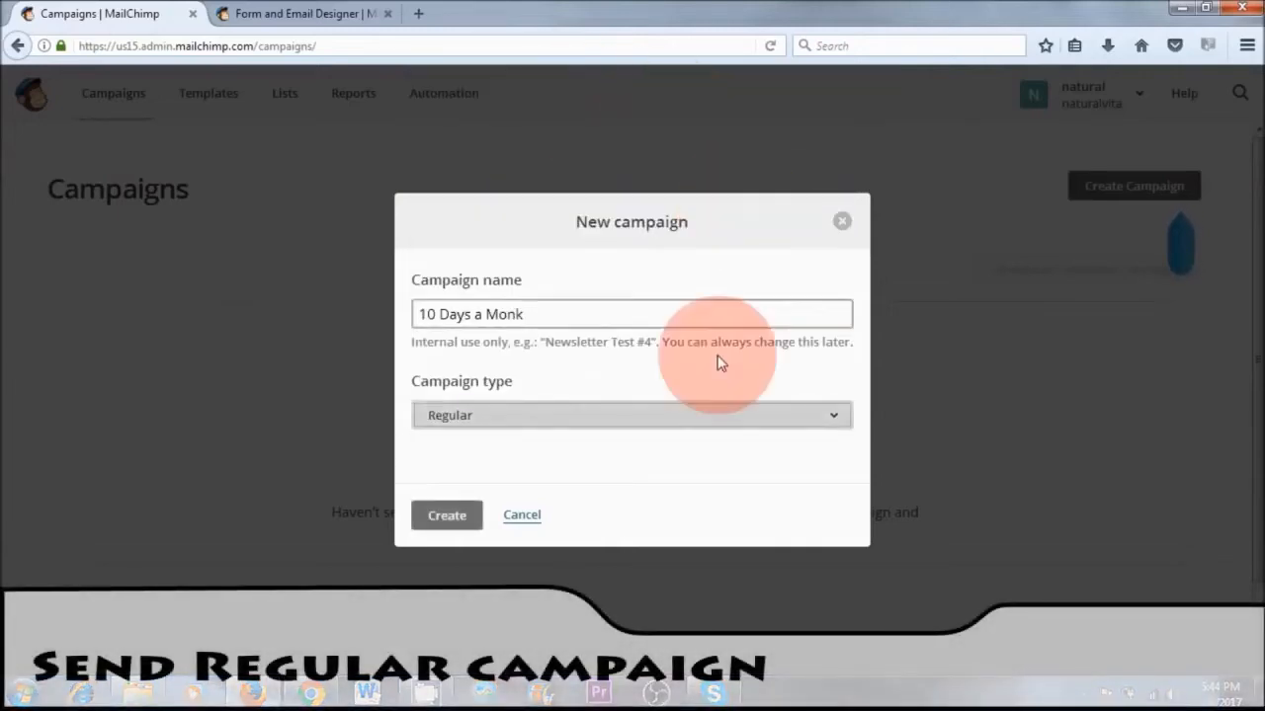
pyautogui.click(445, 517)
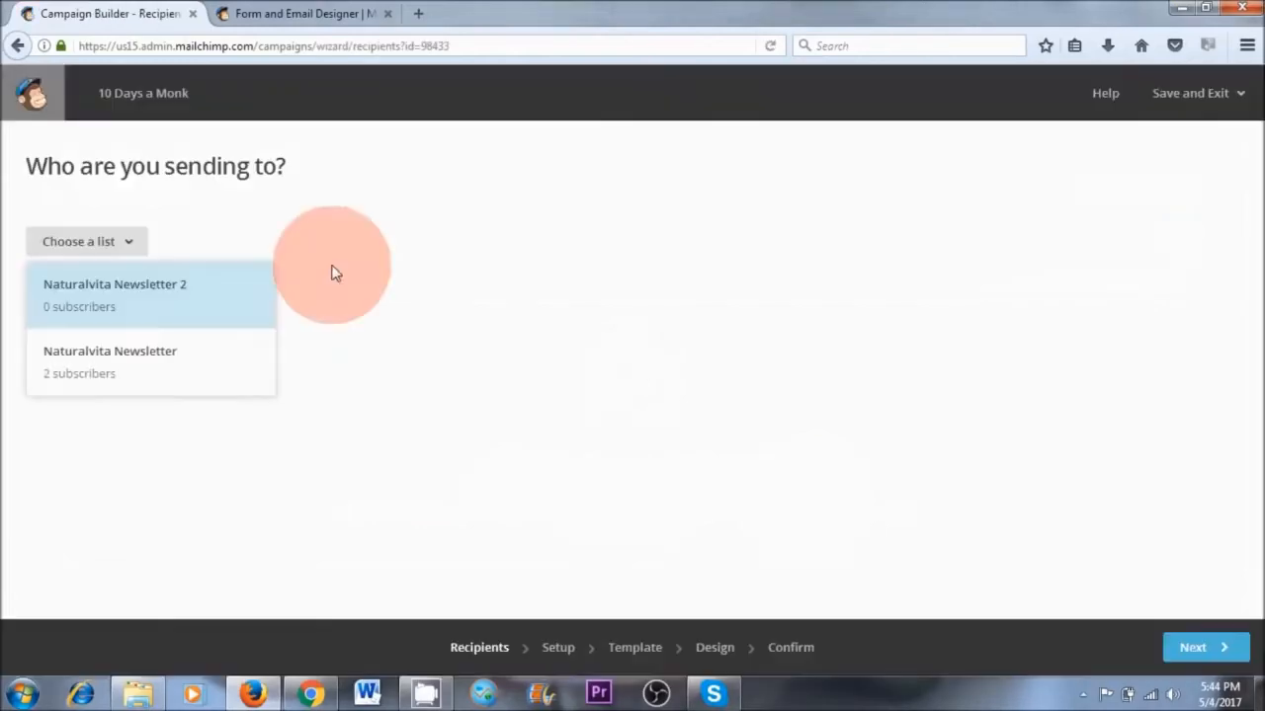
# Choose the Naturalvita Newsletter list as the campaign's recipients and send to the entire list
pyautogui.click(459, 267)
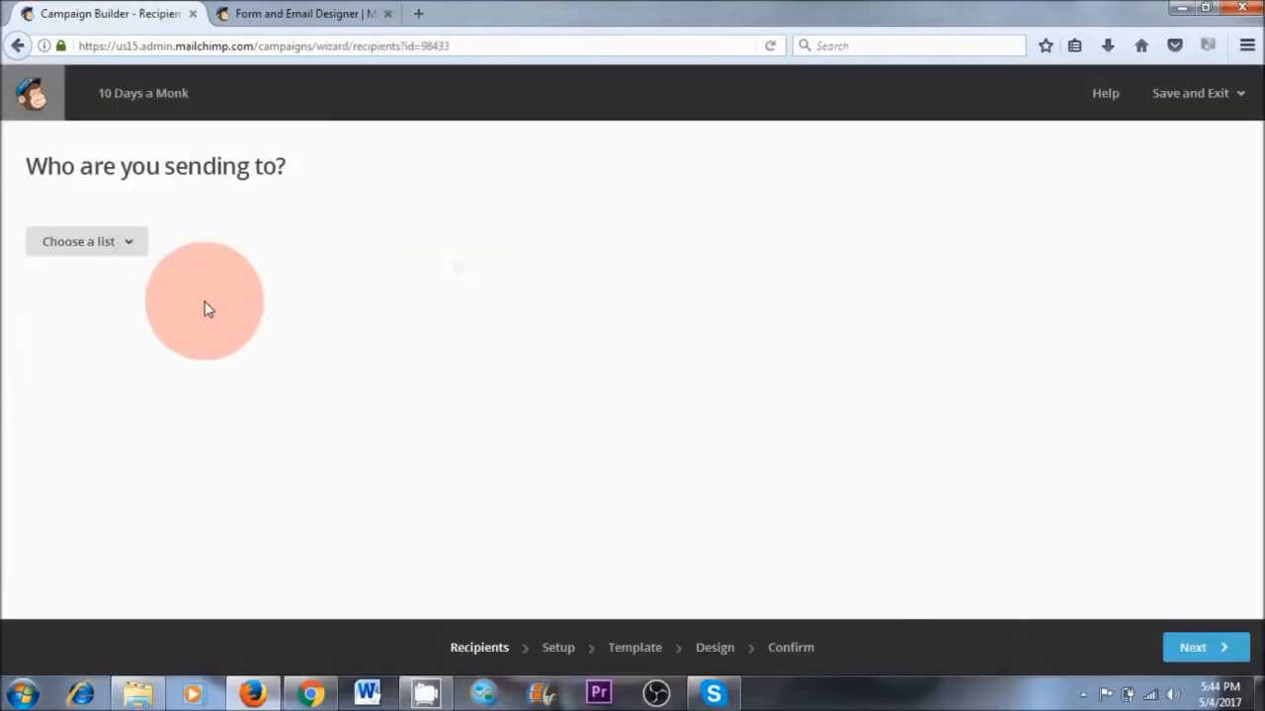
pyautogui.click(126, 247)
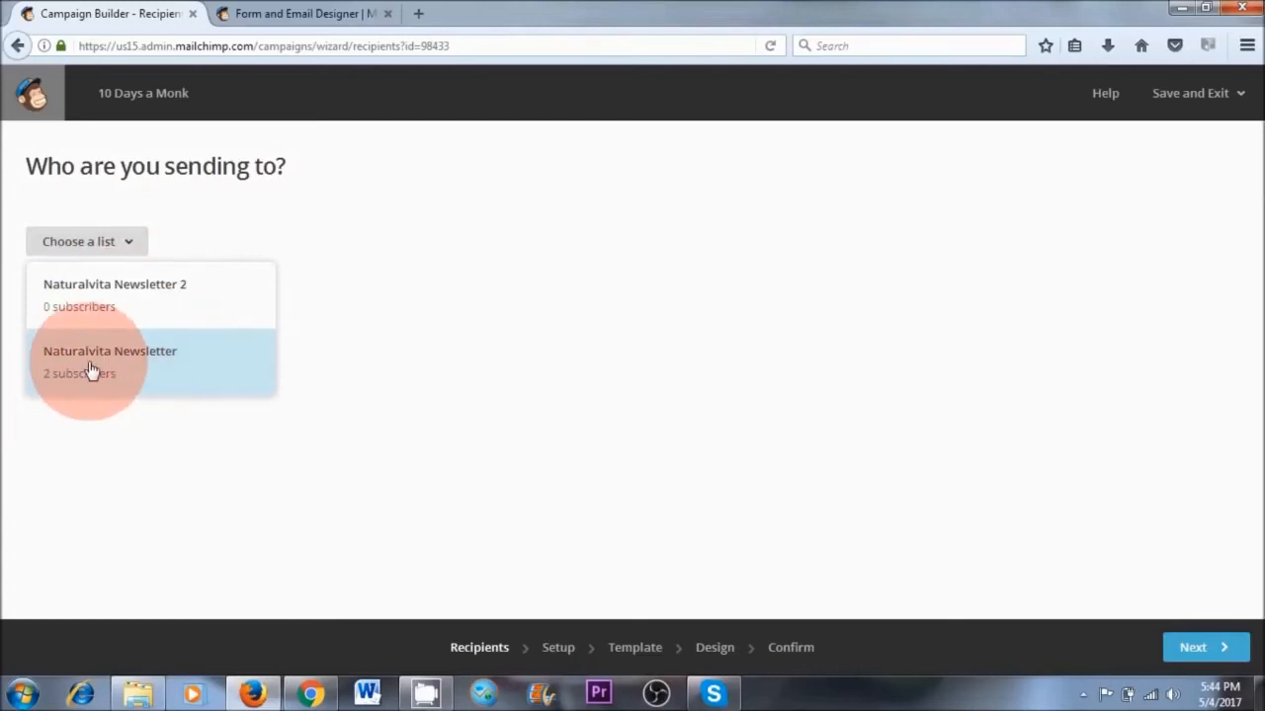
pyautogui.click(160, 371)
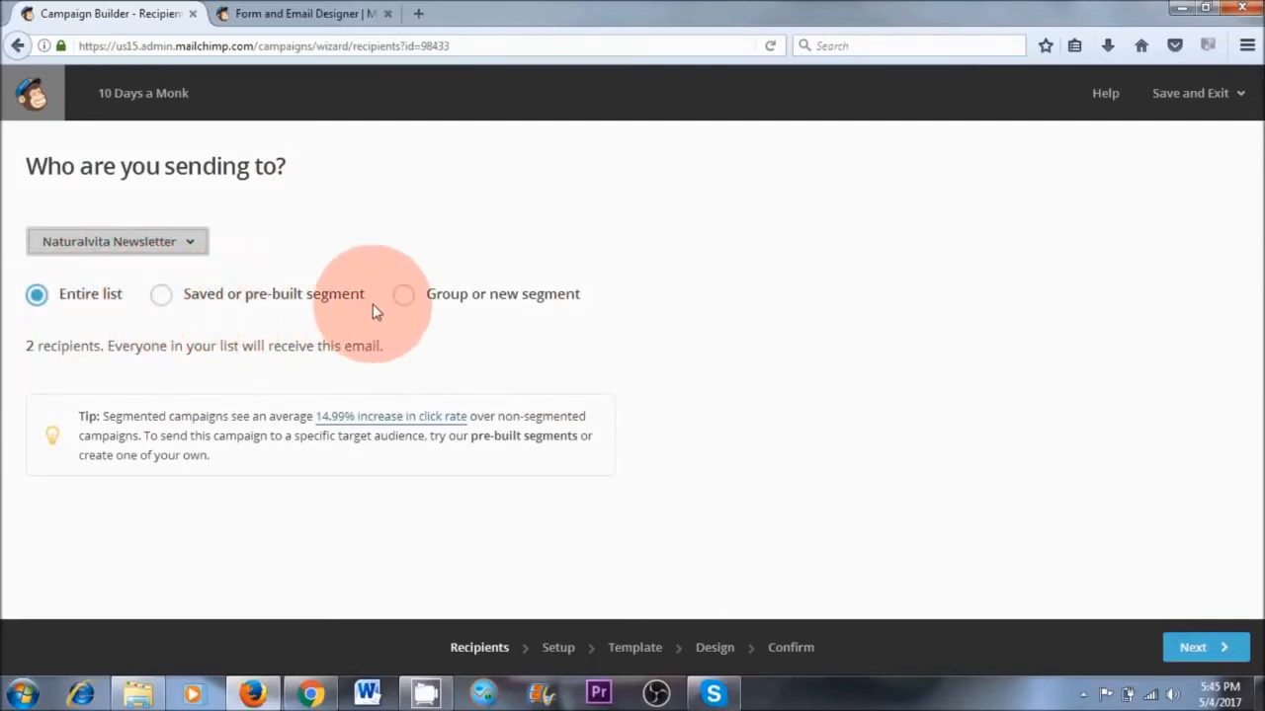
pyautogui.click(163, 297)
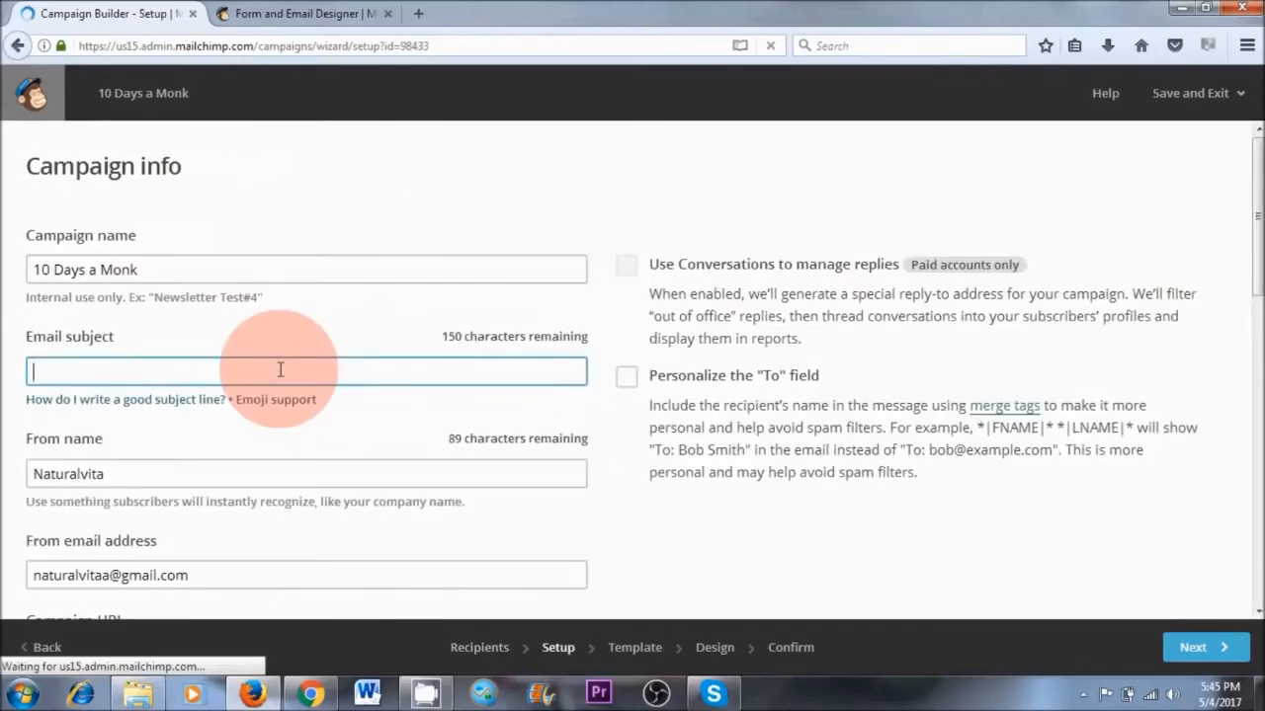
# Set the campaign's email subject to "10 Days a Monk Before my Baby" and enable auto-convert video
pyautogui.write('10 Days a Monk Before my Baby')
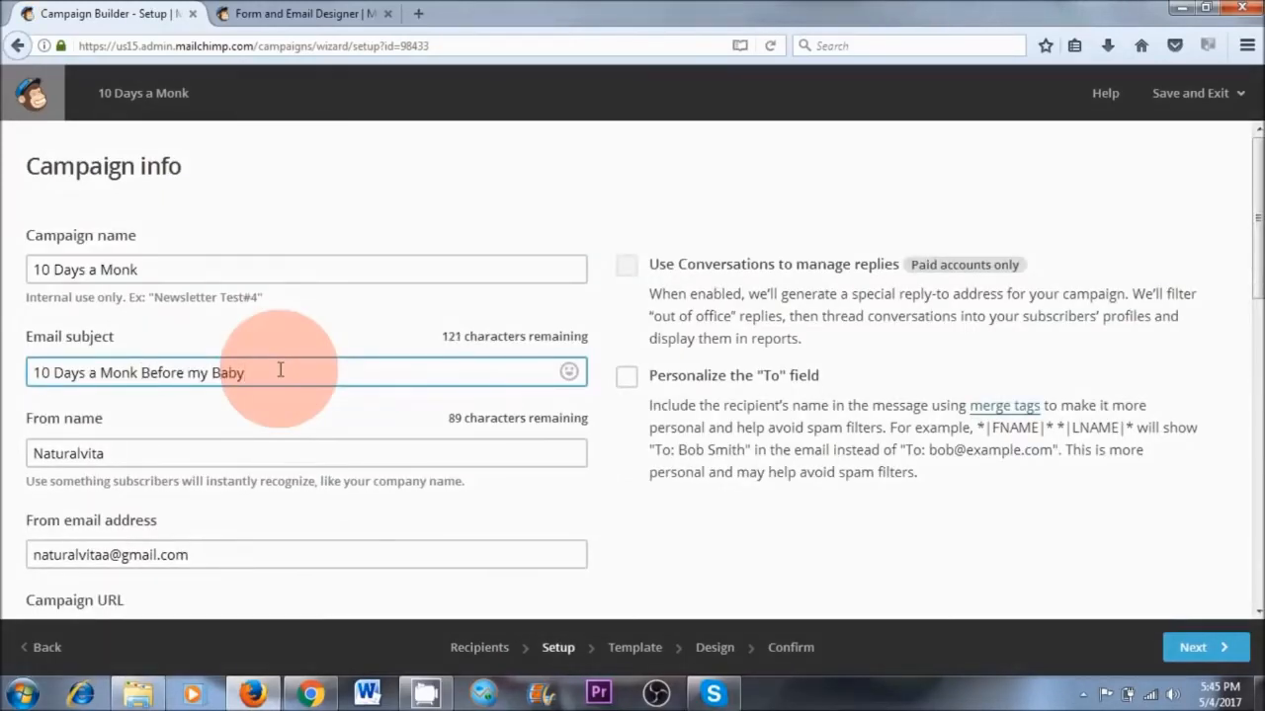
pyautogui.scroll(-5, 409, 393)
pyautogui.scroll(-4, 449, 391)
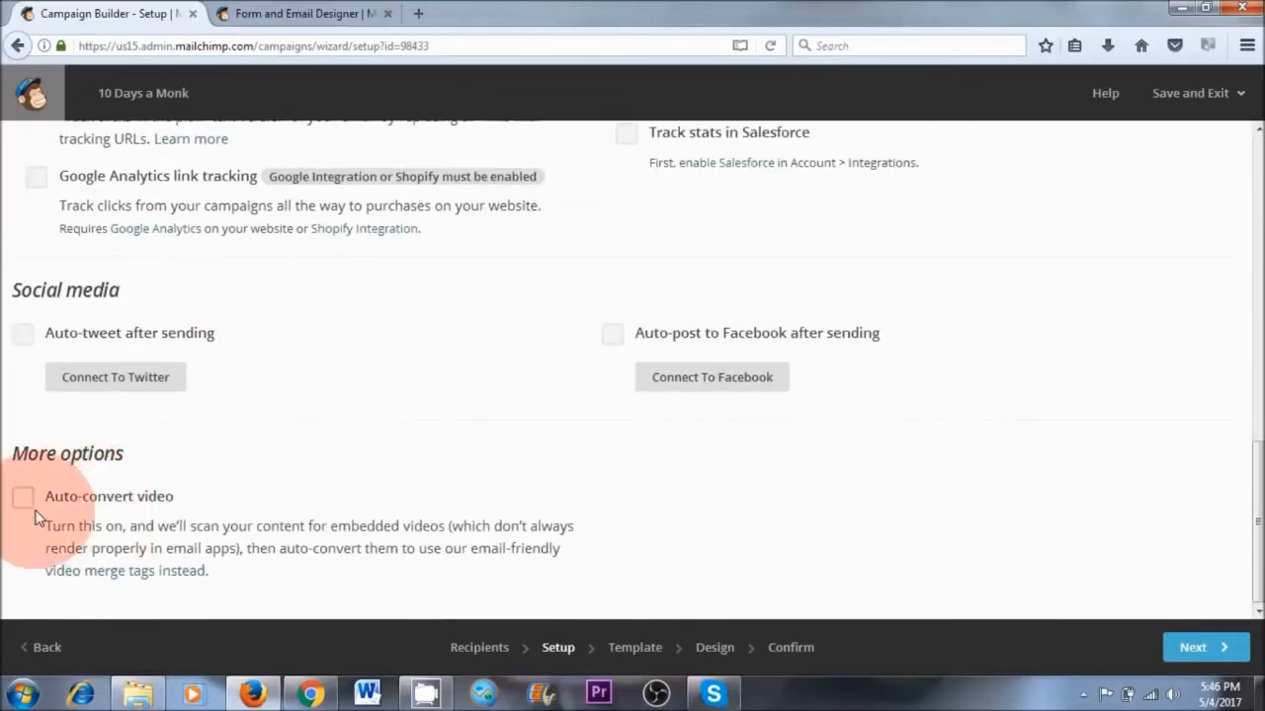
pyautogui.click(24, 498)
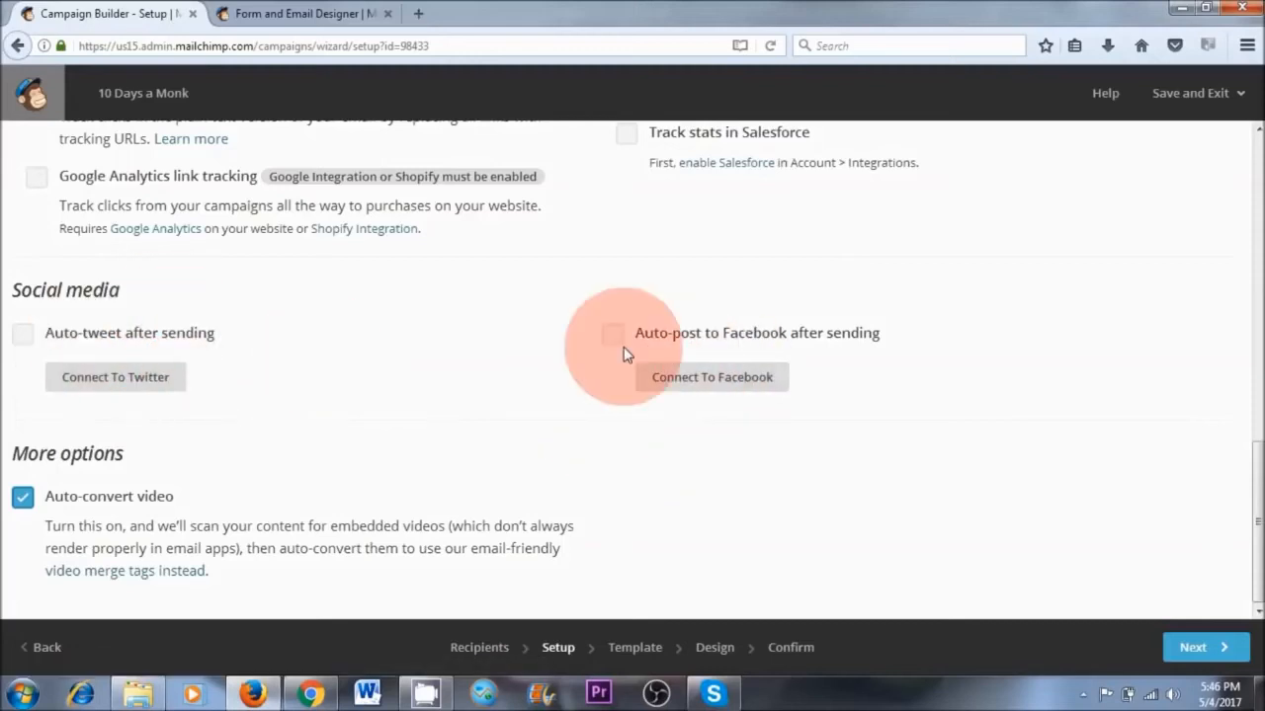
# Continue to template selection, browse the featured and basic layouts, and choose the saved template Test 1 for the campaign
pyautogui.click(1221, 644)
pyautogui.click(763, 587)
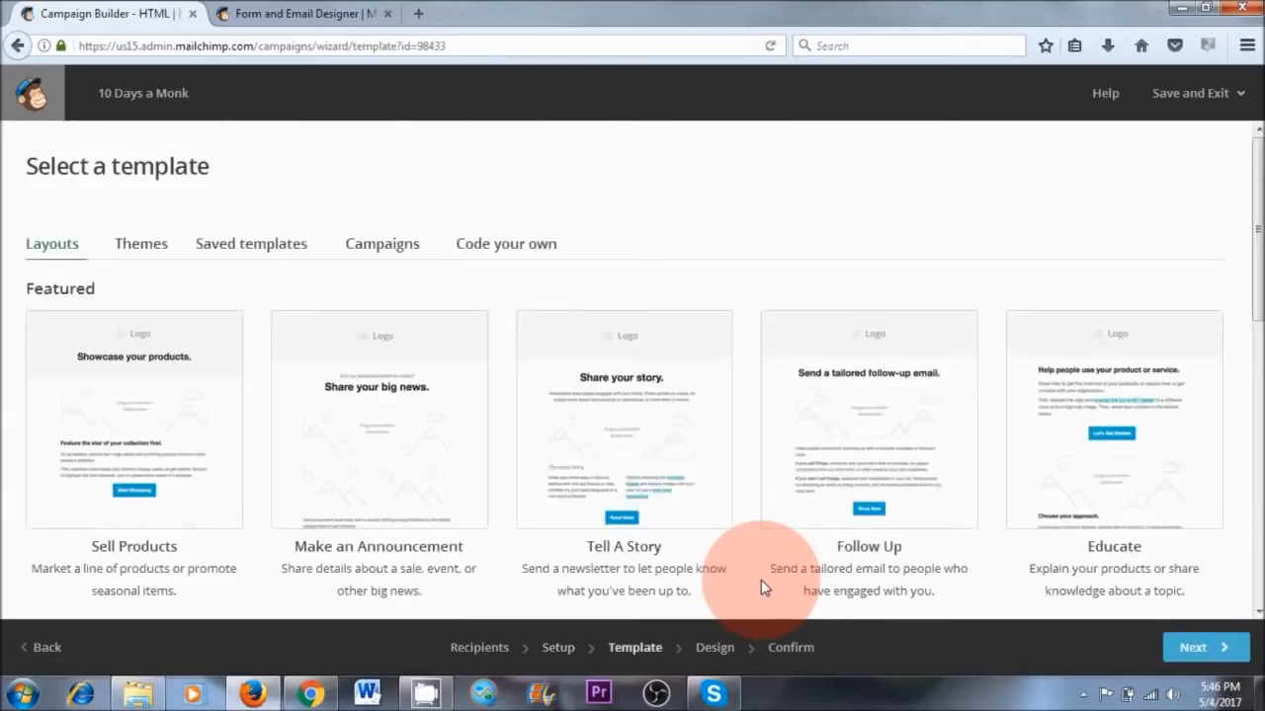
pyautogui.click(237, 253)
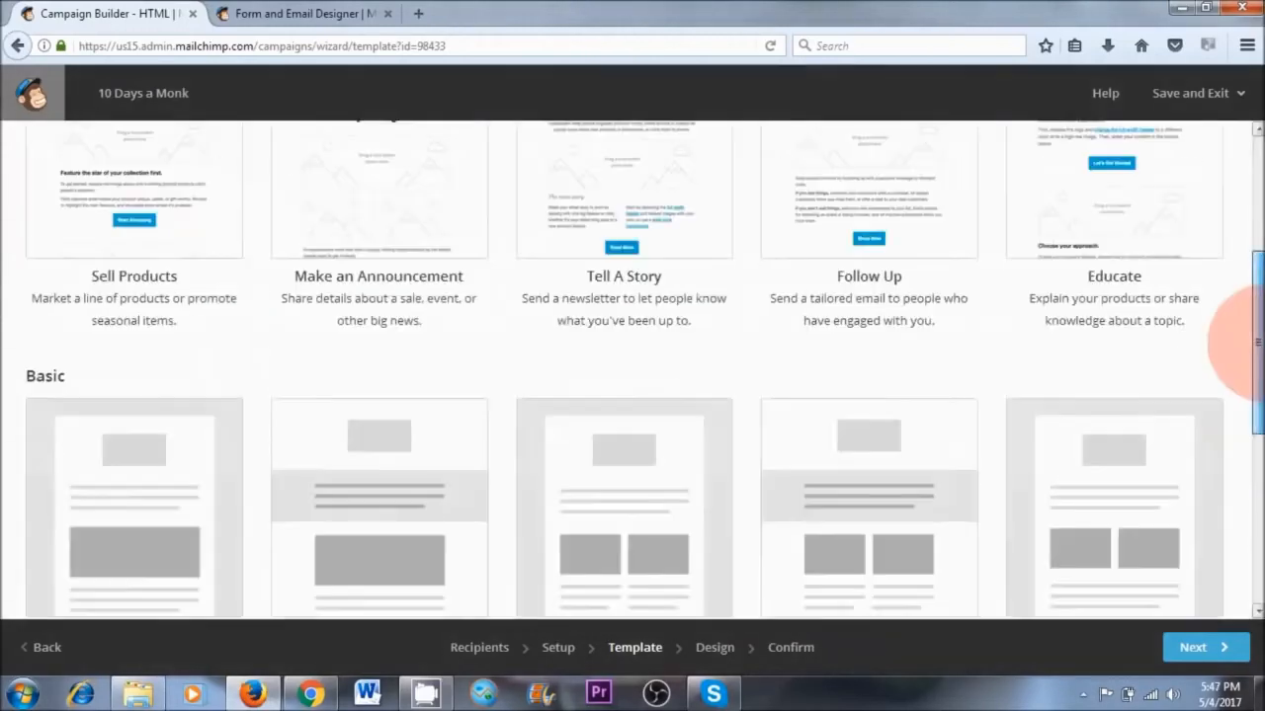
pyautogui.scroll(3, 1244, 283)
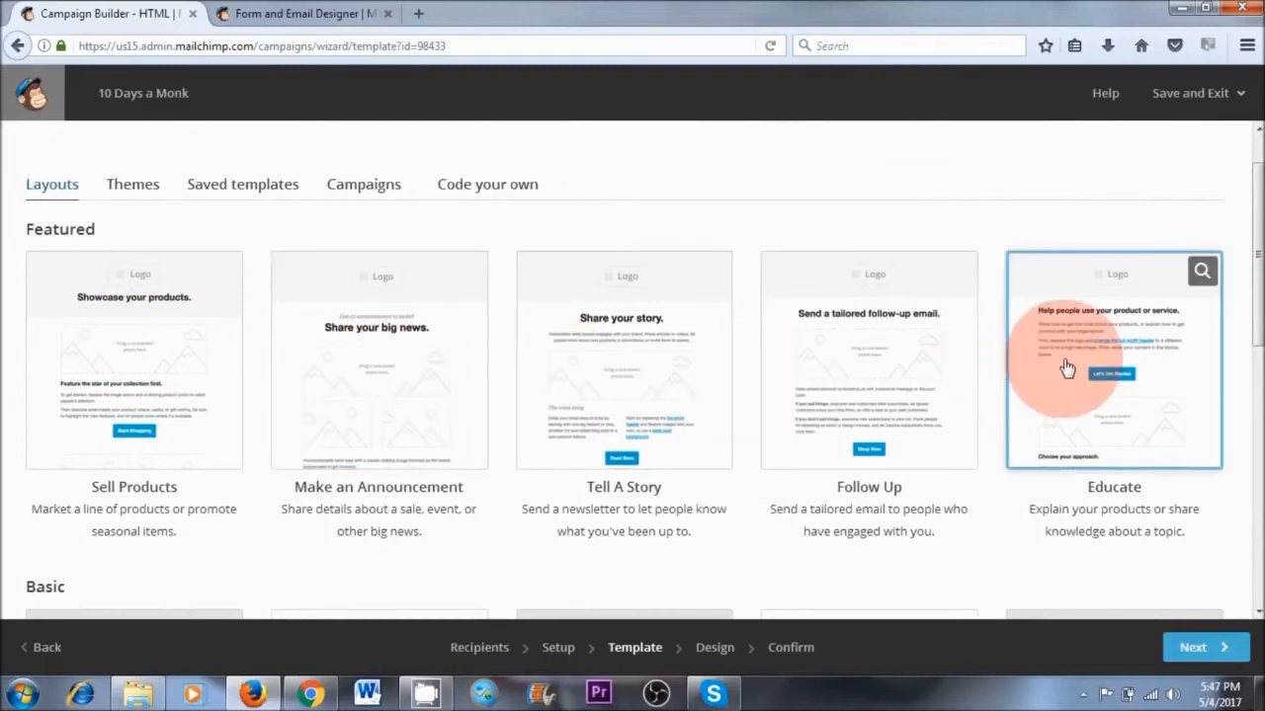
pyautogui.scroll(-3, 491, 438)
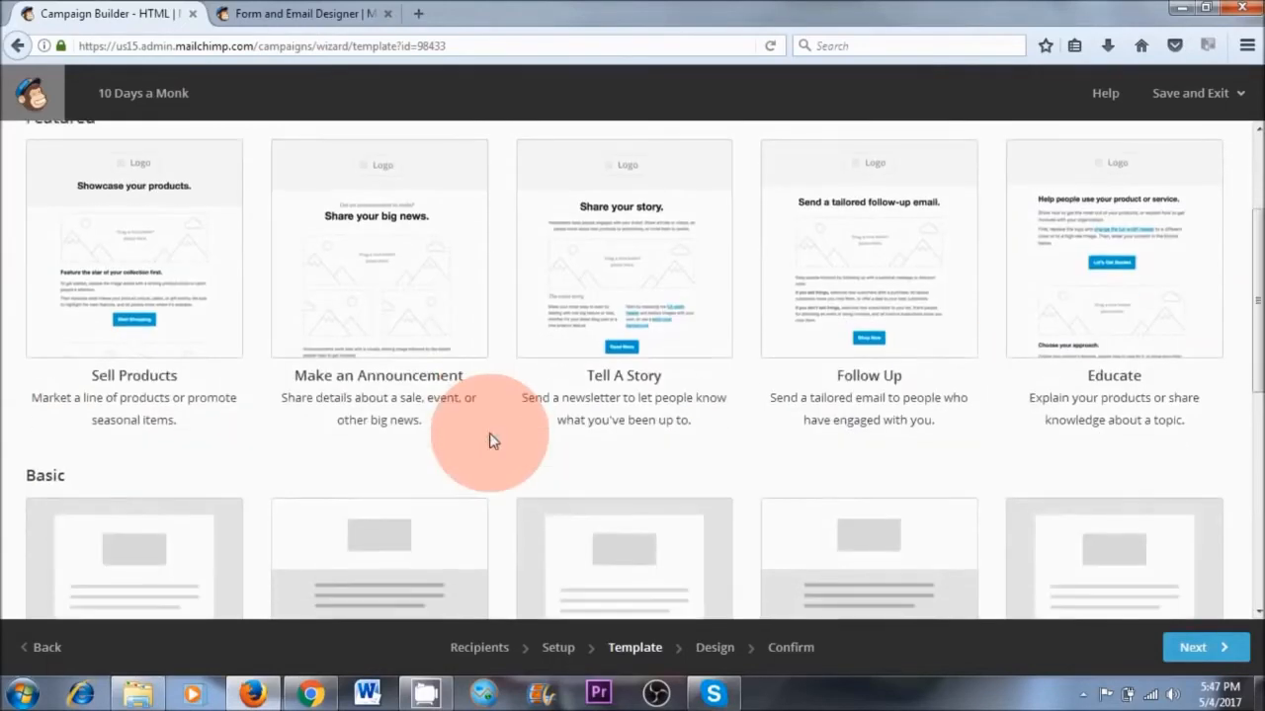
pyautogui.scroll(-2, 491, 440)
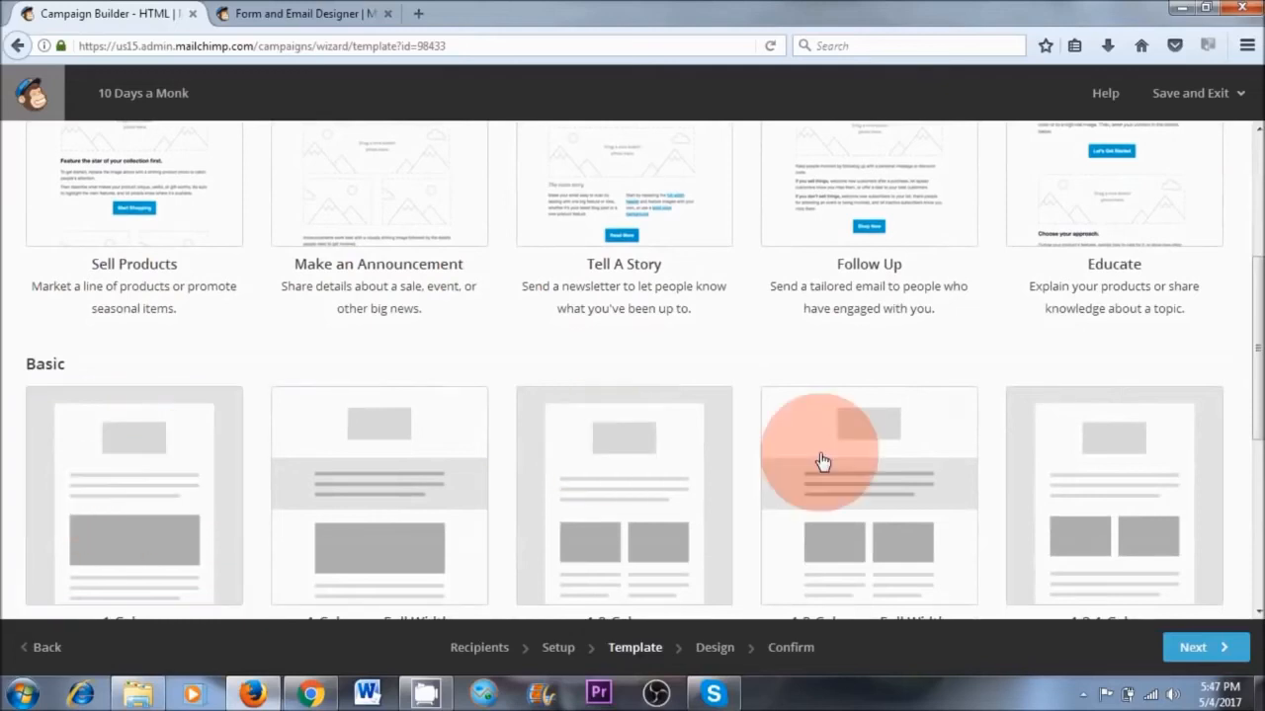
pyautogui.scroll(2, 142, 326)
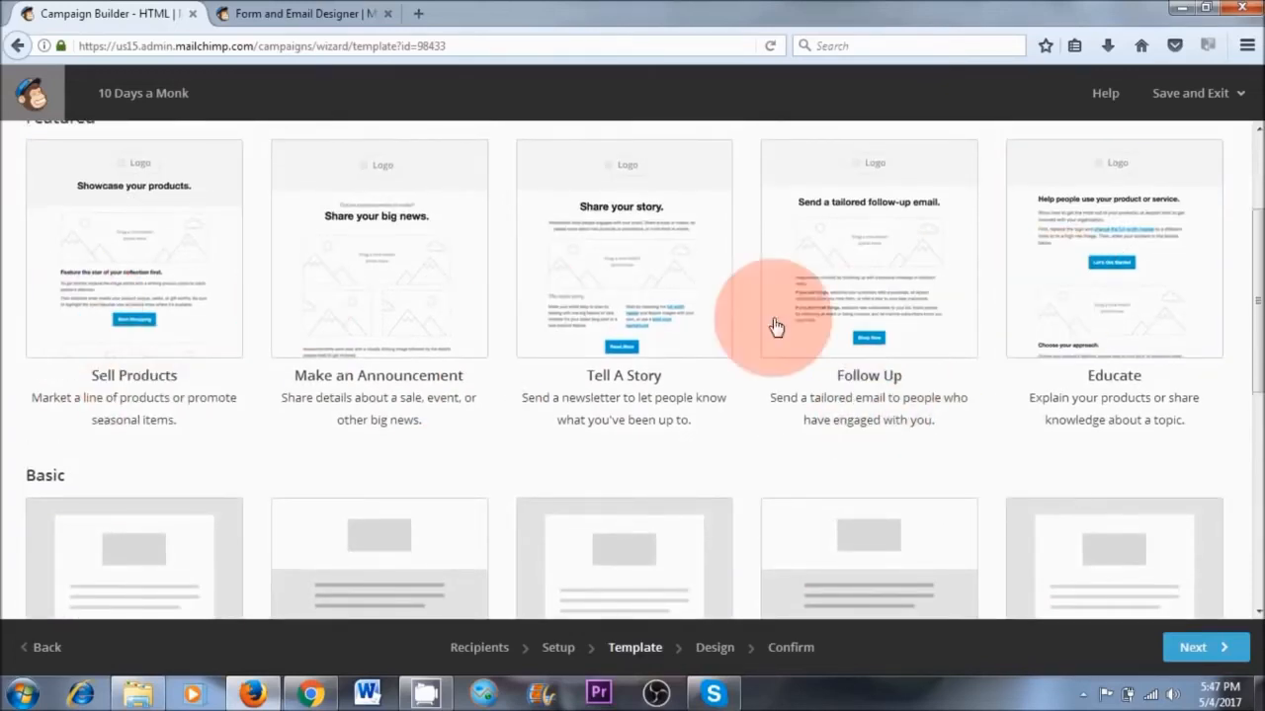
pyautogui.scroll(3, 1247, 276)
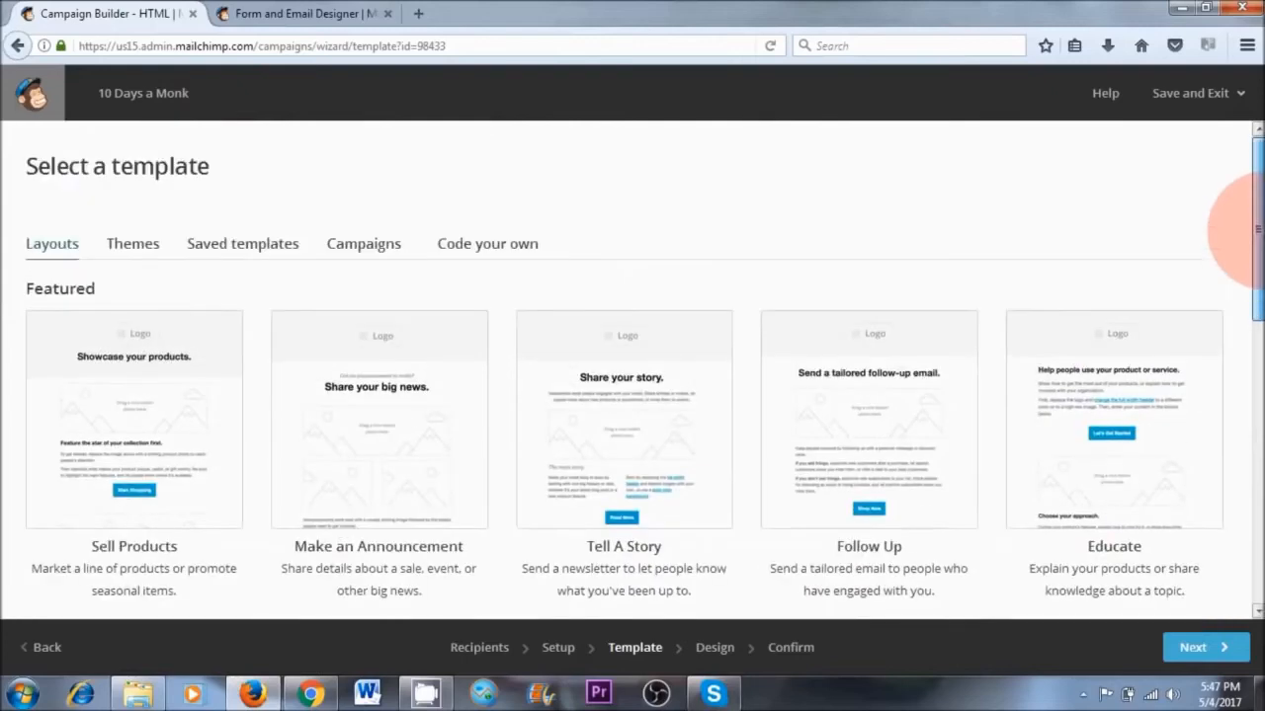
pyautogui.click(217, 255)
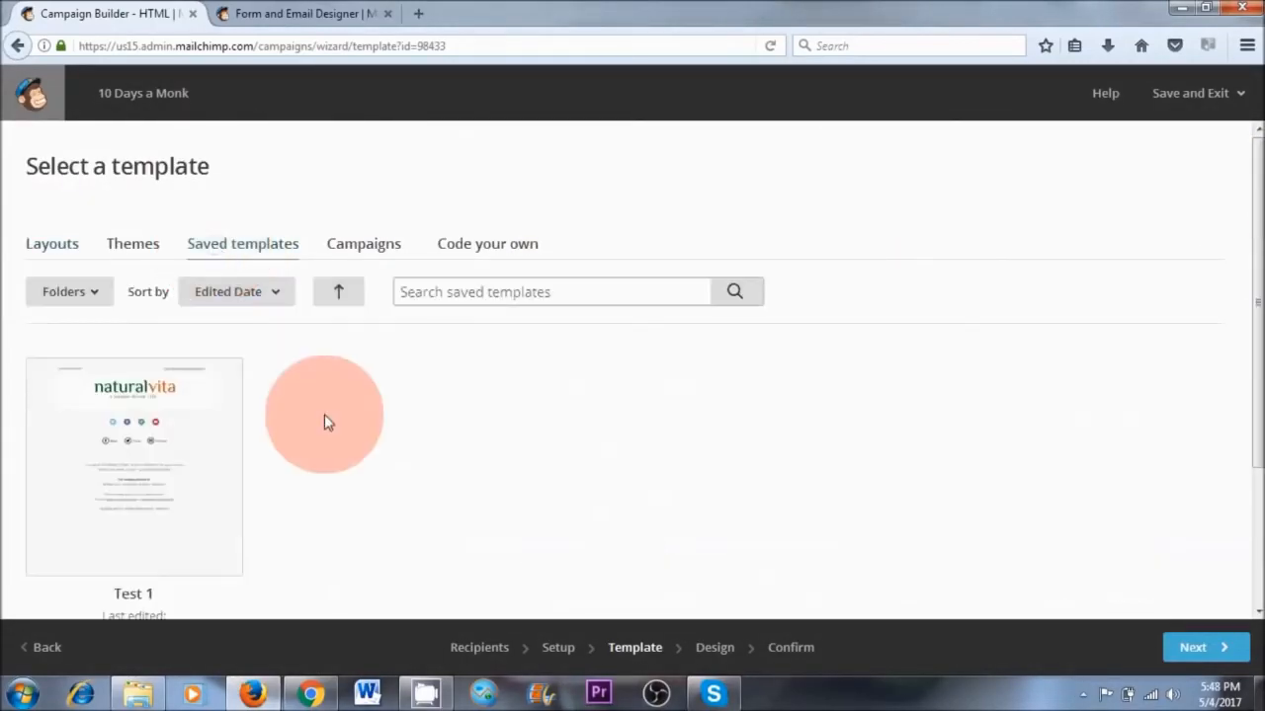
pyautogui.click(140, 479)
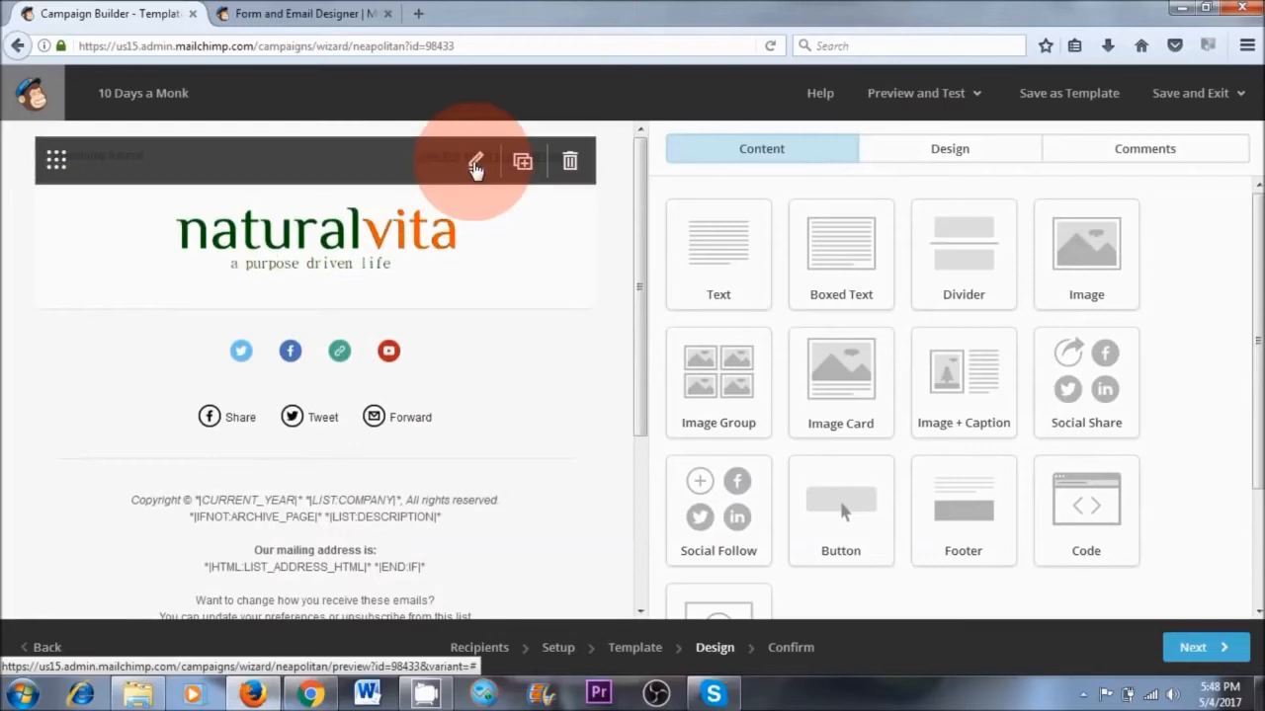
# Replace the preheader text above the logo with "10 Days a Monk before my baby" and save the block
pyautogui.click(475, 164)
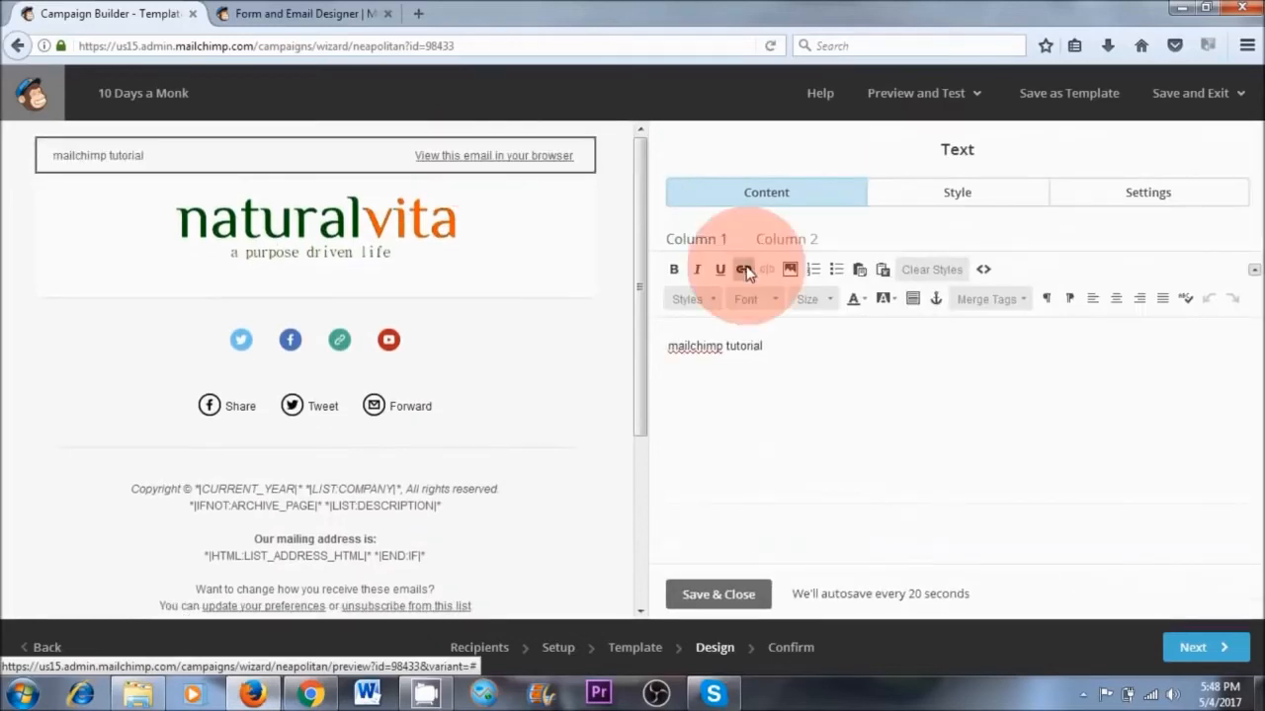
pyautogui.doubleClick(745, 347)
pyautogui.moveTo(704, 352); pyautogui.dragTo(666, 356)
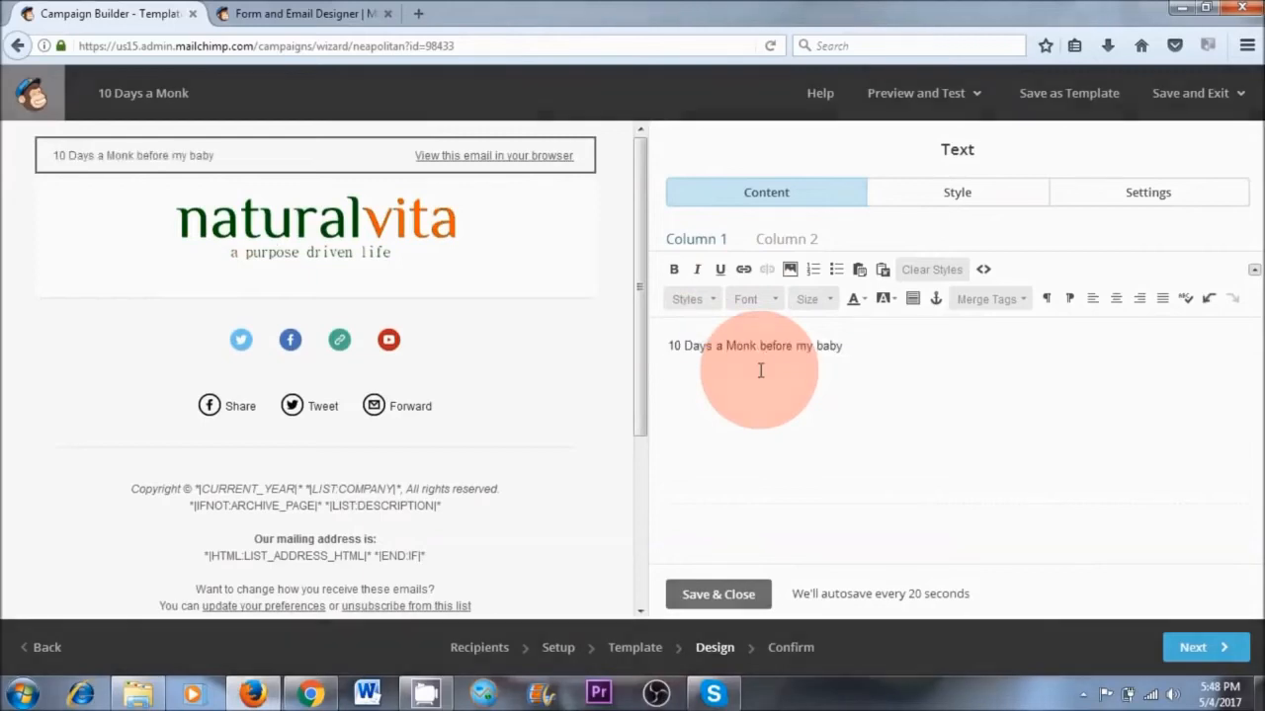
pyautogui.click(718, 594)
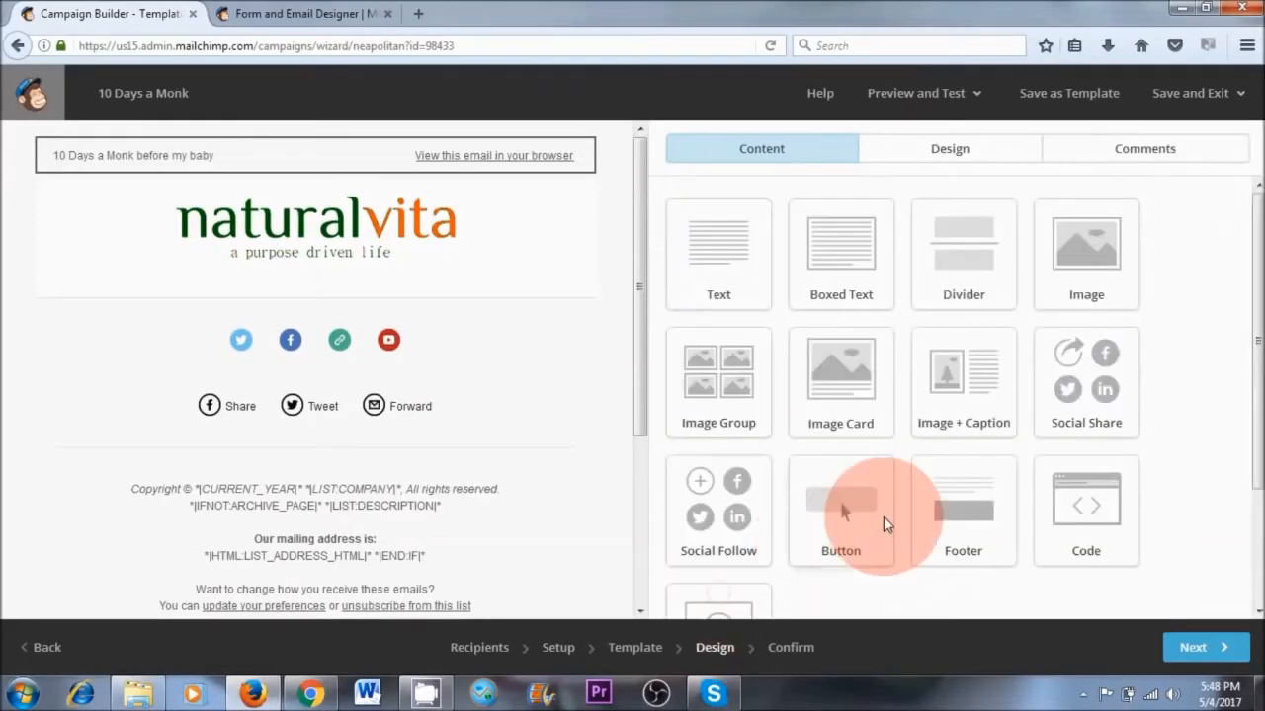
# Examine the Naturalvita header logo's image options, including replace, edit, link and alt text, and close the block
pyautogui.moveTo(400, 239)
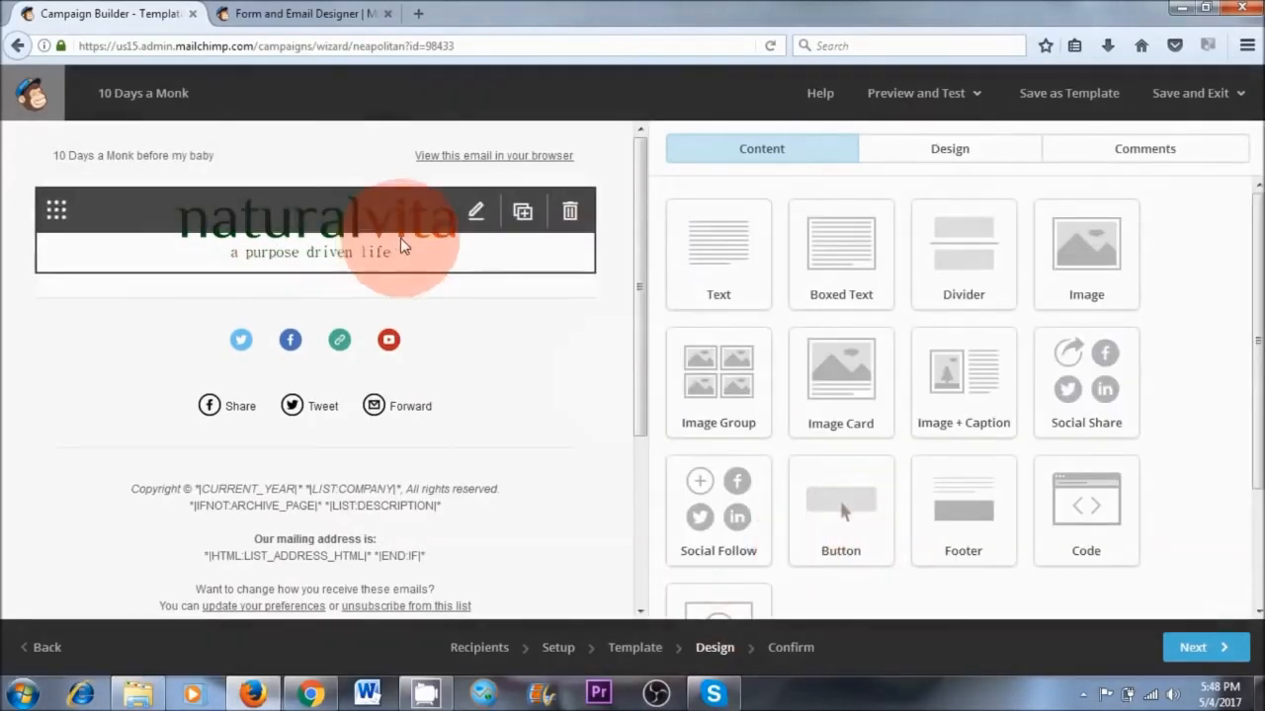
pyautogui.click(476, 220)
pyautogui.moveTo(563, 353)
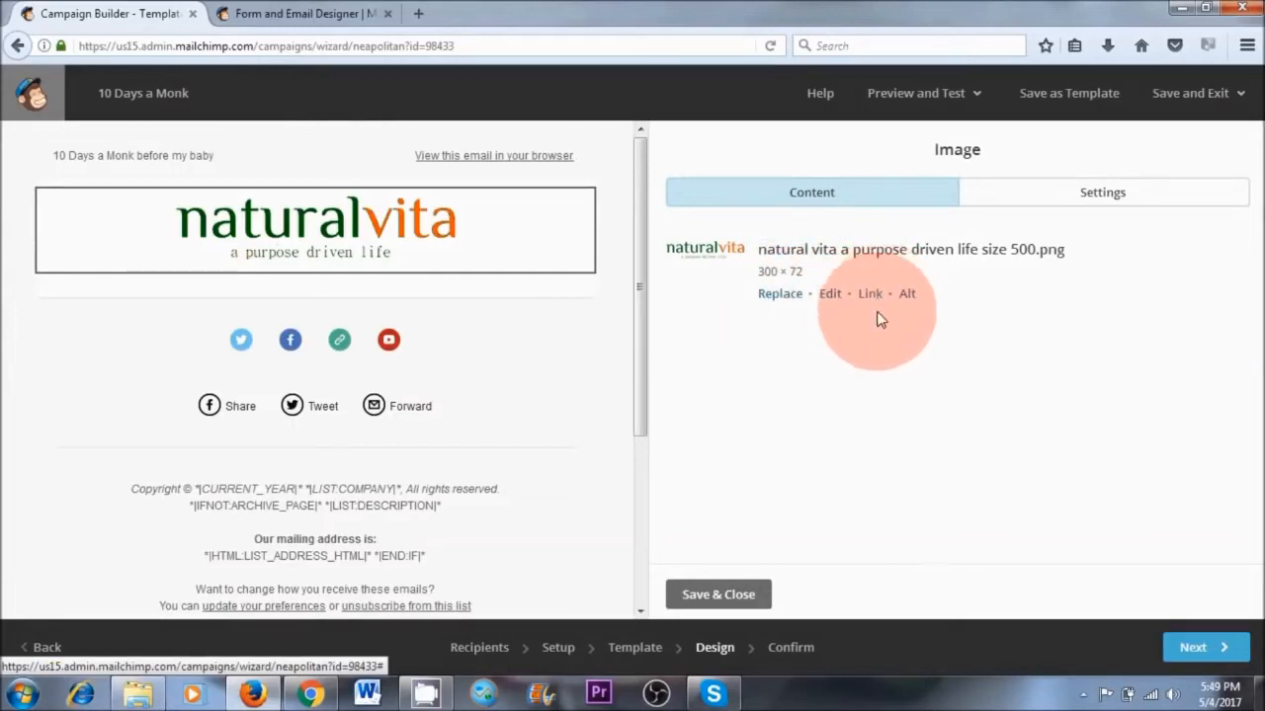
pyautogui.click(718, 594)
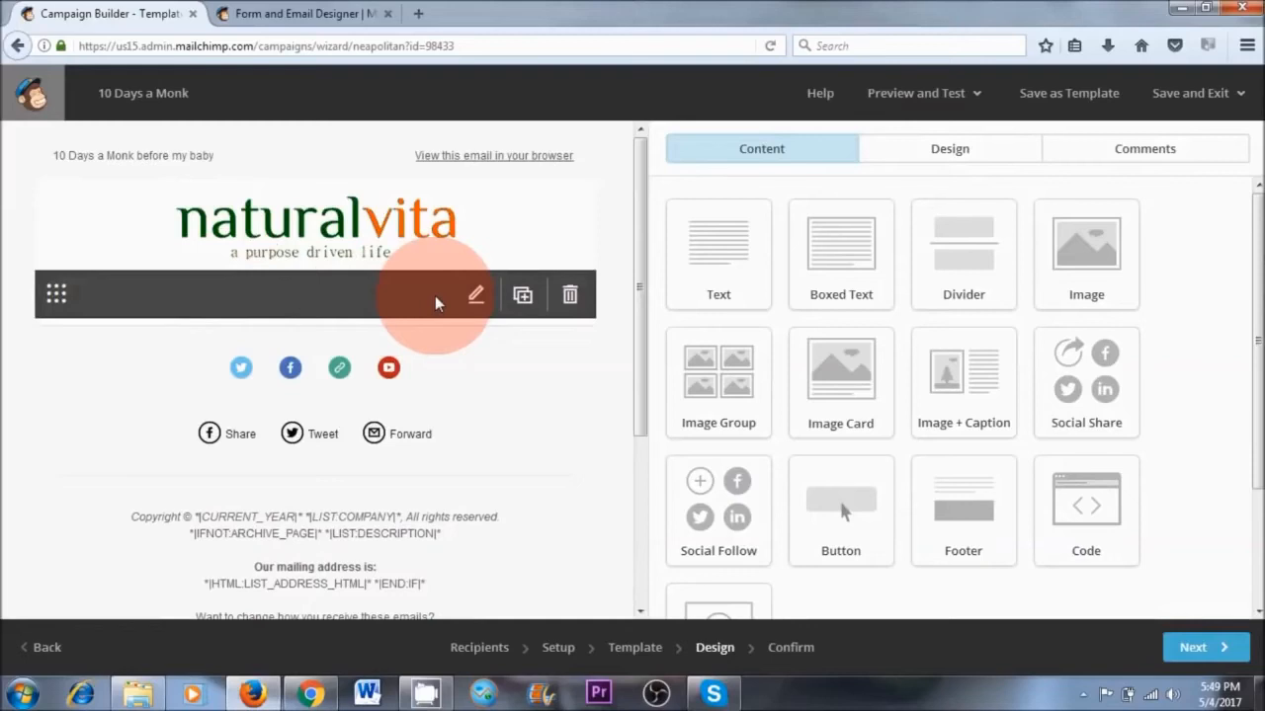
# Add a text block beneath the header logo and paste the copied article with its photos into it
pyautogui.moveTo(737, 251); pyautogui.dragTo(296, 302)
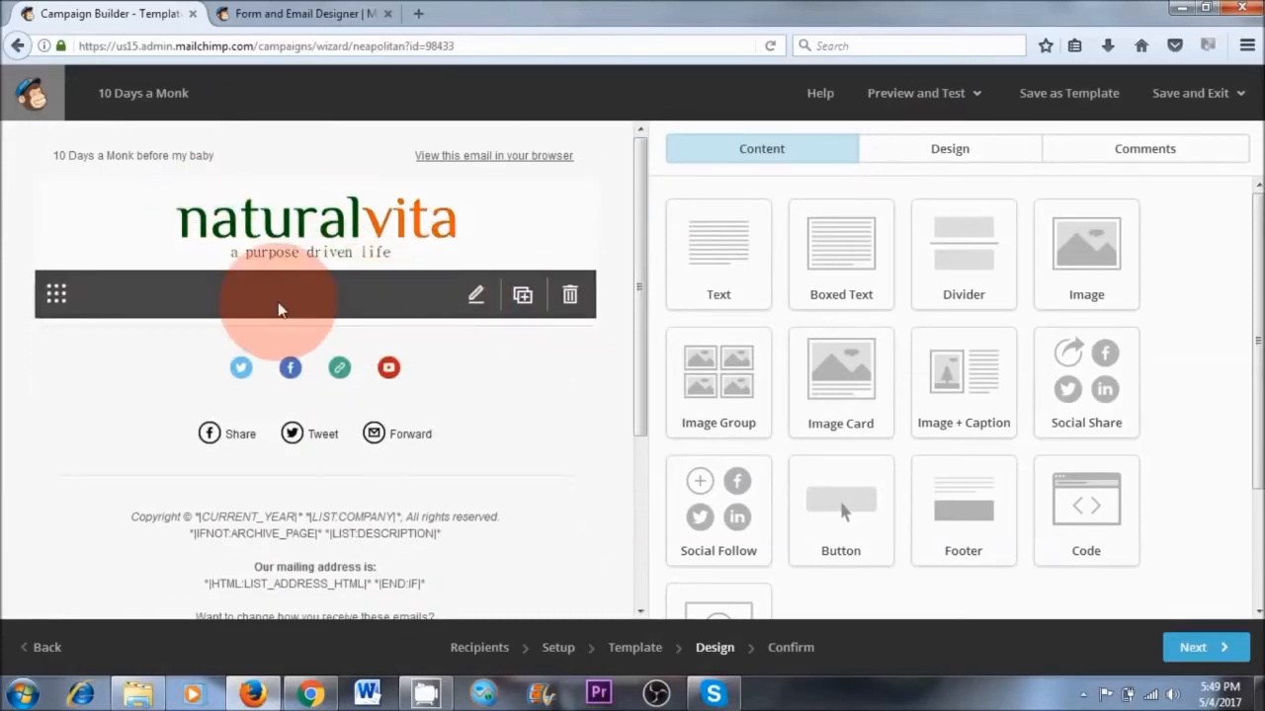
pyautogui.click(479, 304)
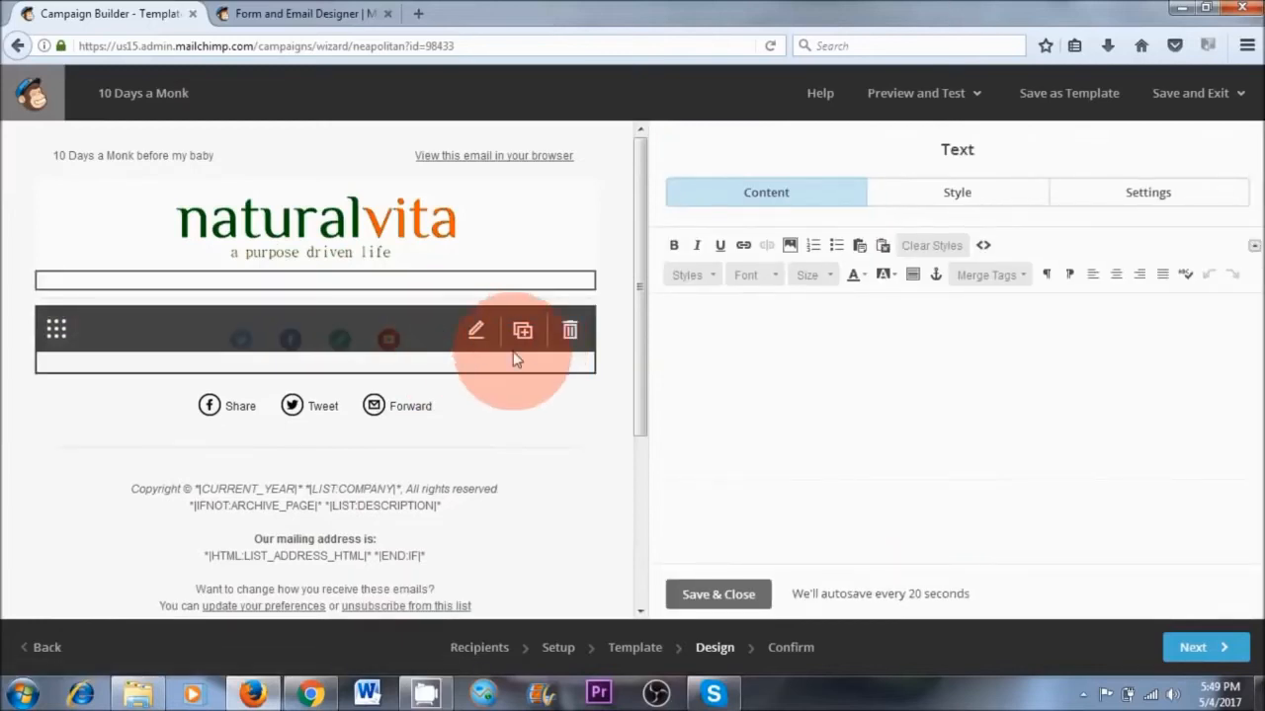
pyautogui.click(816, 359)
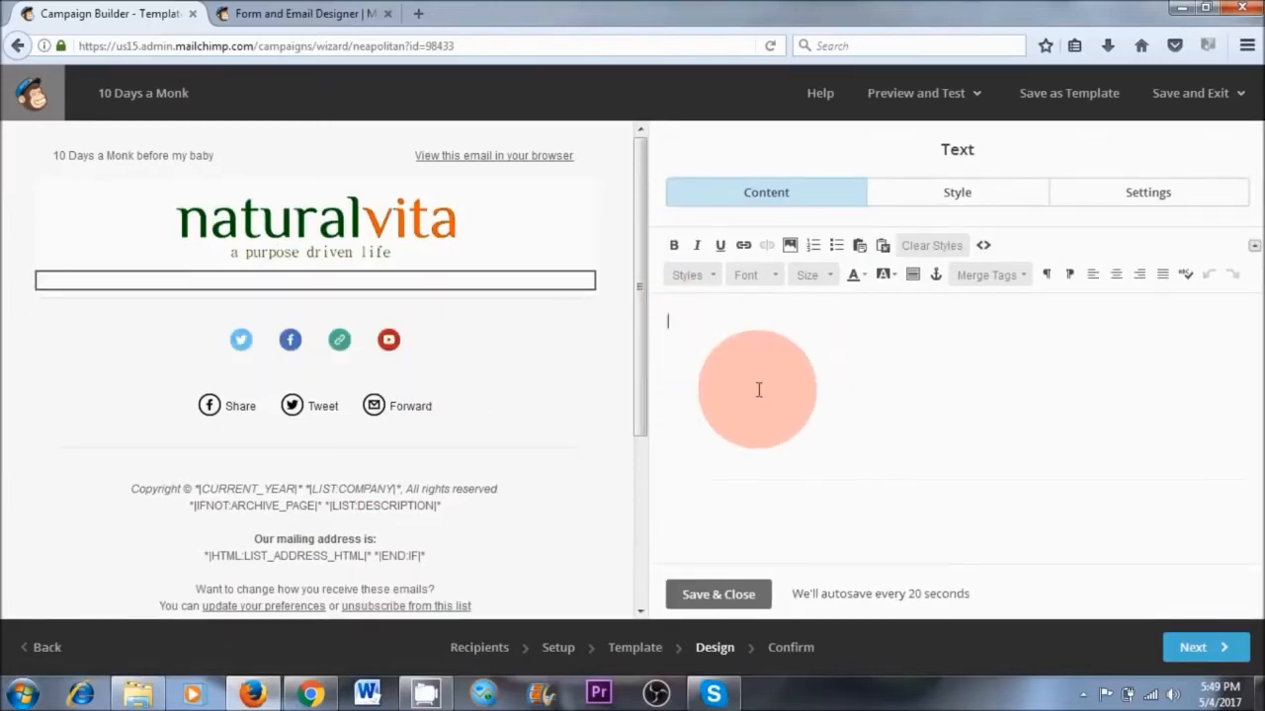
pyautogui.rightClick(680, 325)
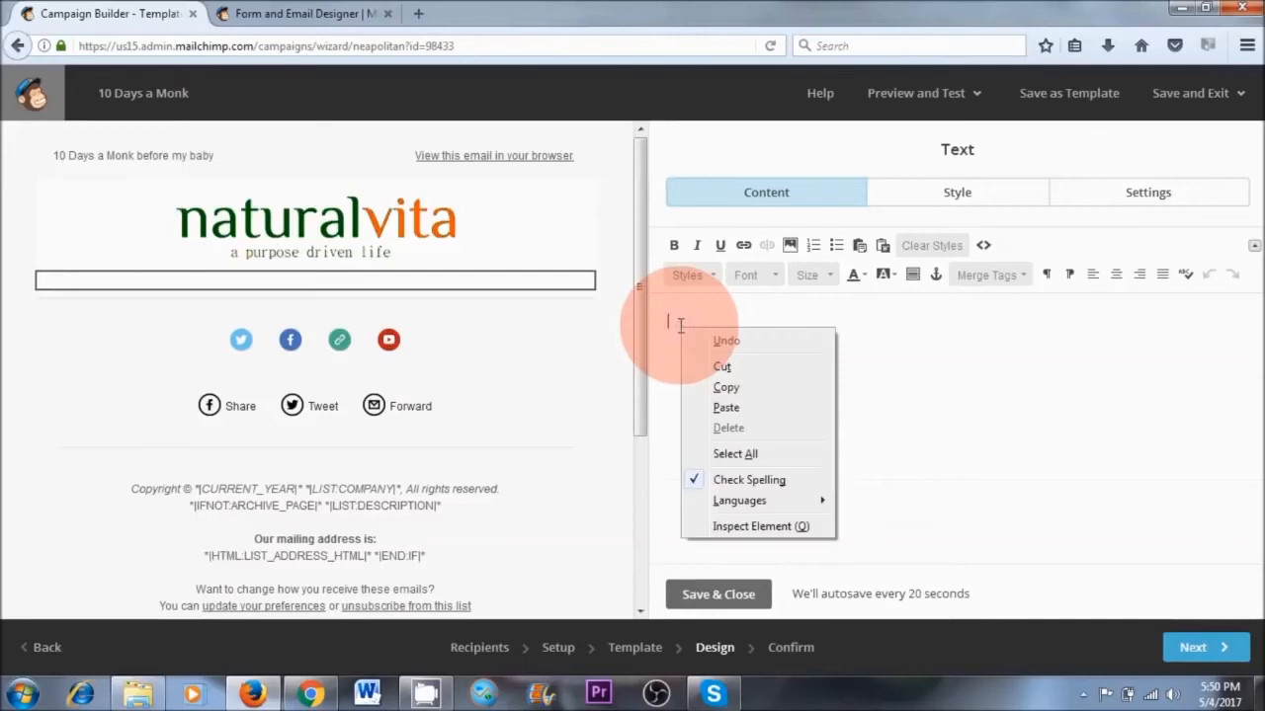
pyautogui.click(725, 407)
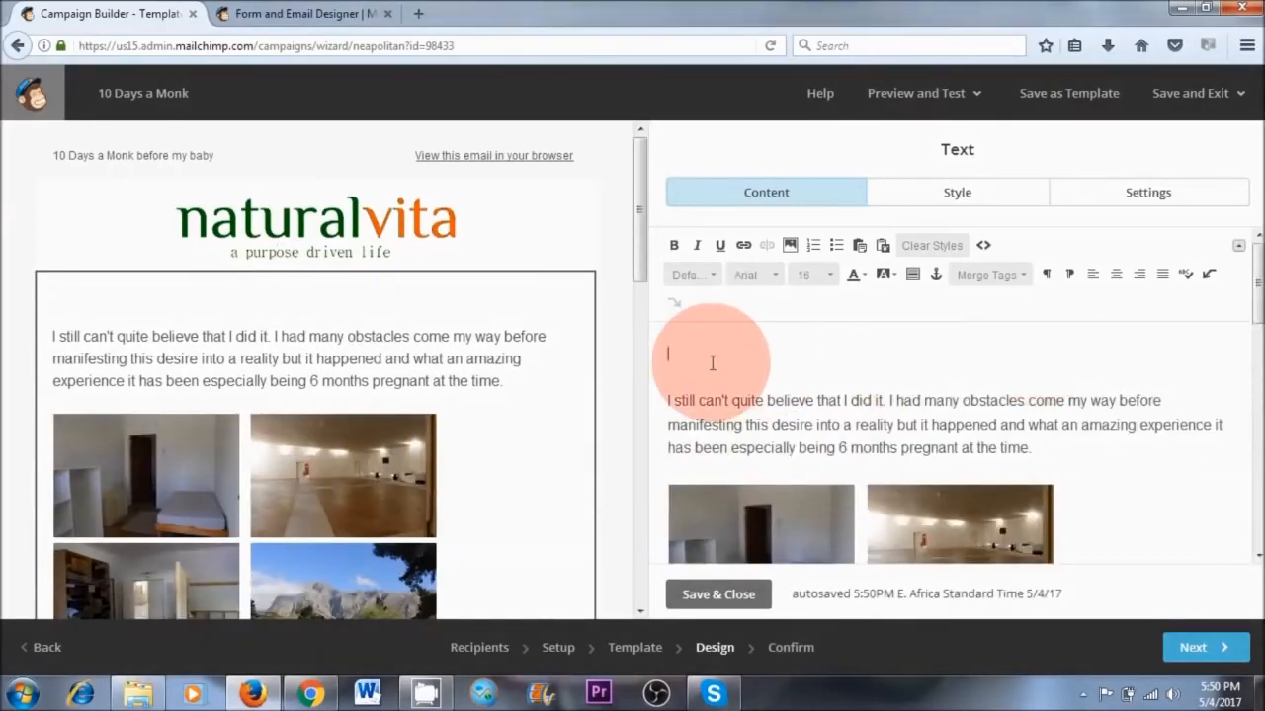
# Insert the greeting "Hi *|FNAME|*" above the article's first paragraph using the First Name merge tag
pyautogui.click(991, 275)
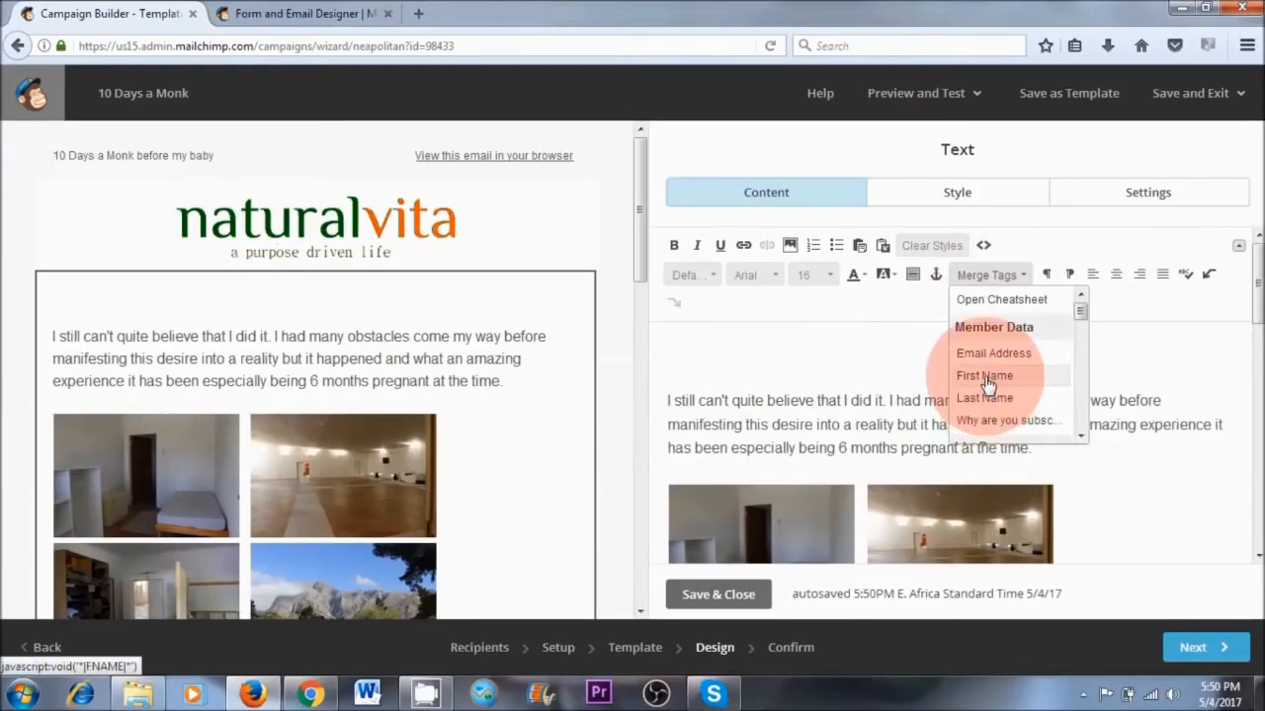
pyautogui.click(984, 376)
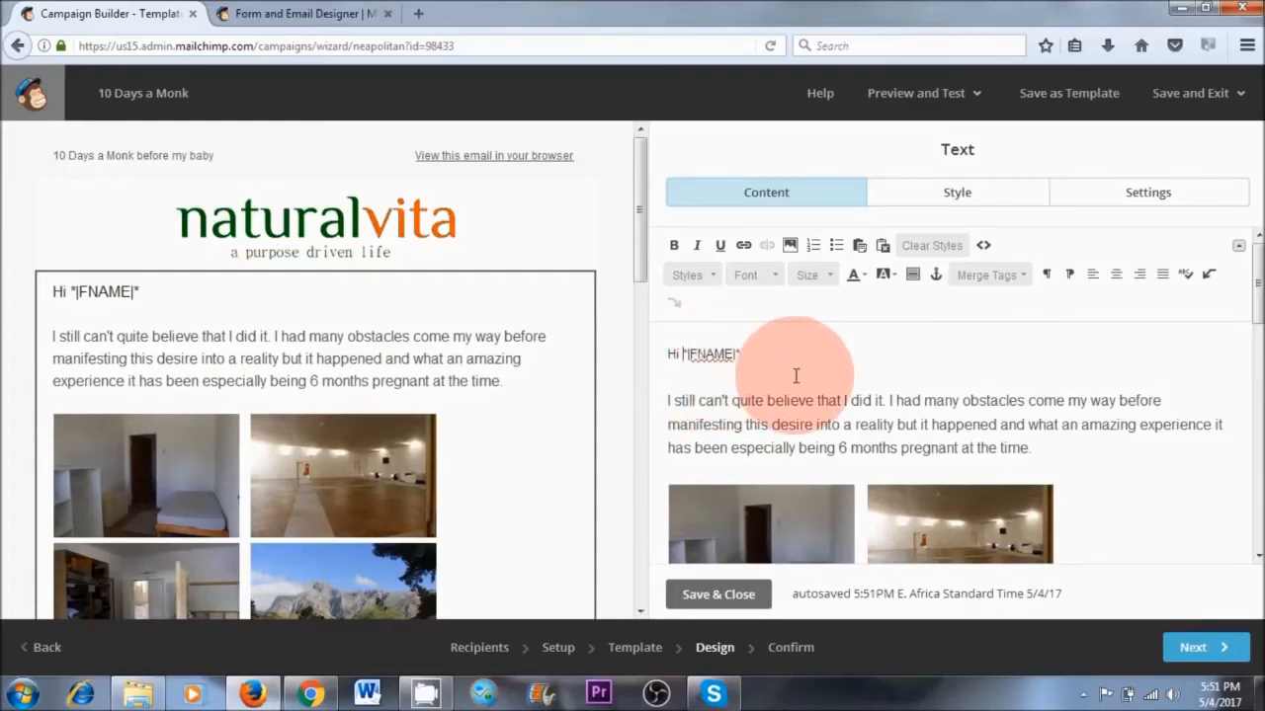
pyautogui.click(673, 401)
# Look through the pasted article's text and photos, and view the image files available for insertion in the Content Manager
pyautogui.scroll(-3, 1101, 460)
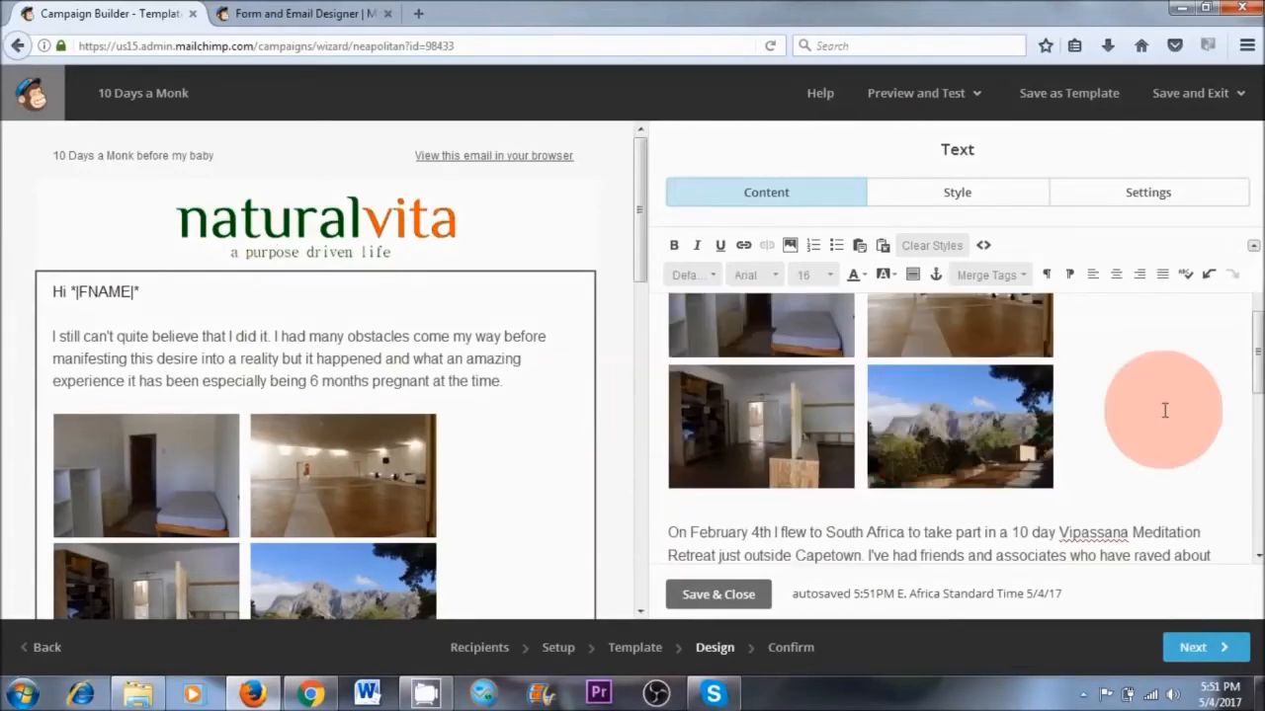
pyautogui.scroll(4, 1137, 418)
pyautogui.scroll(-2, 1125, 426)
pyautogui.scroll(2, 1124, 426)
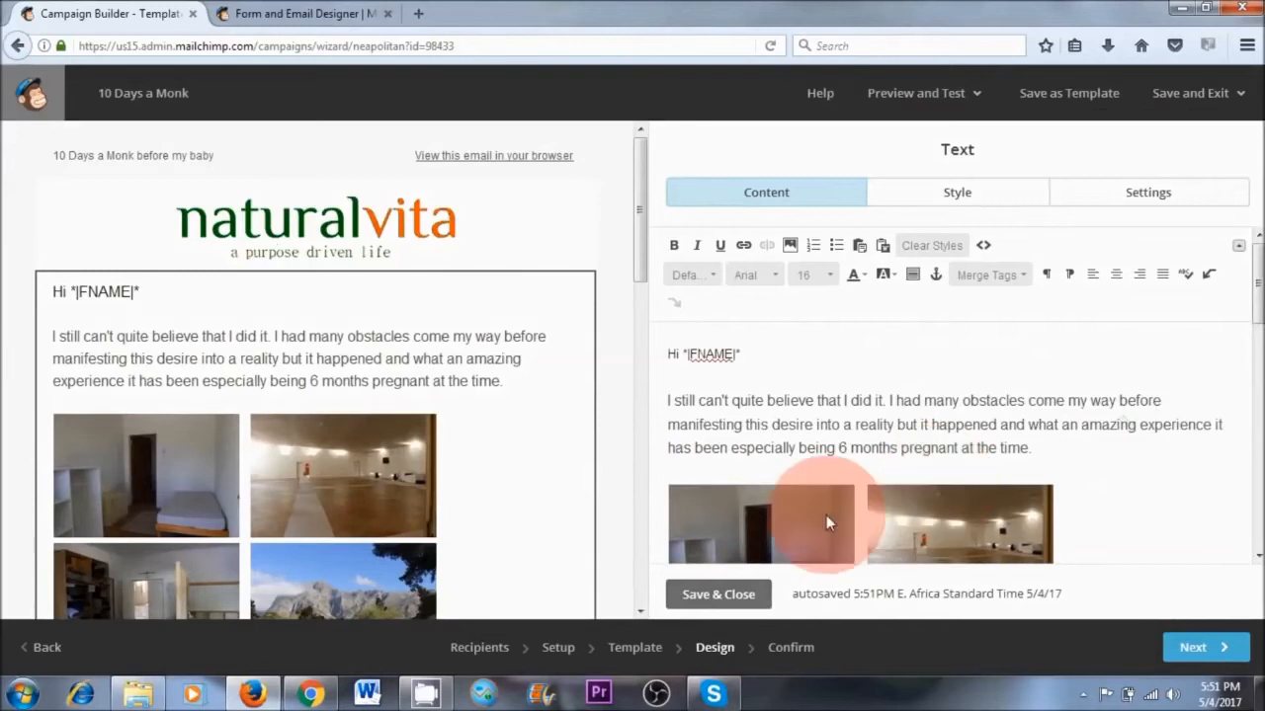
pyautogui.click(789, 249)
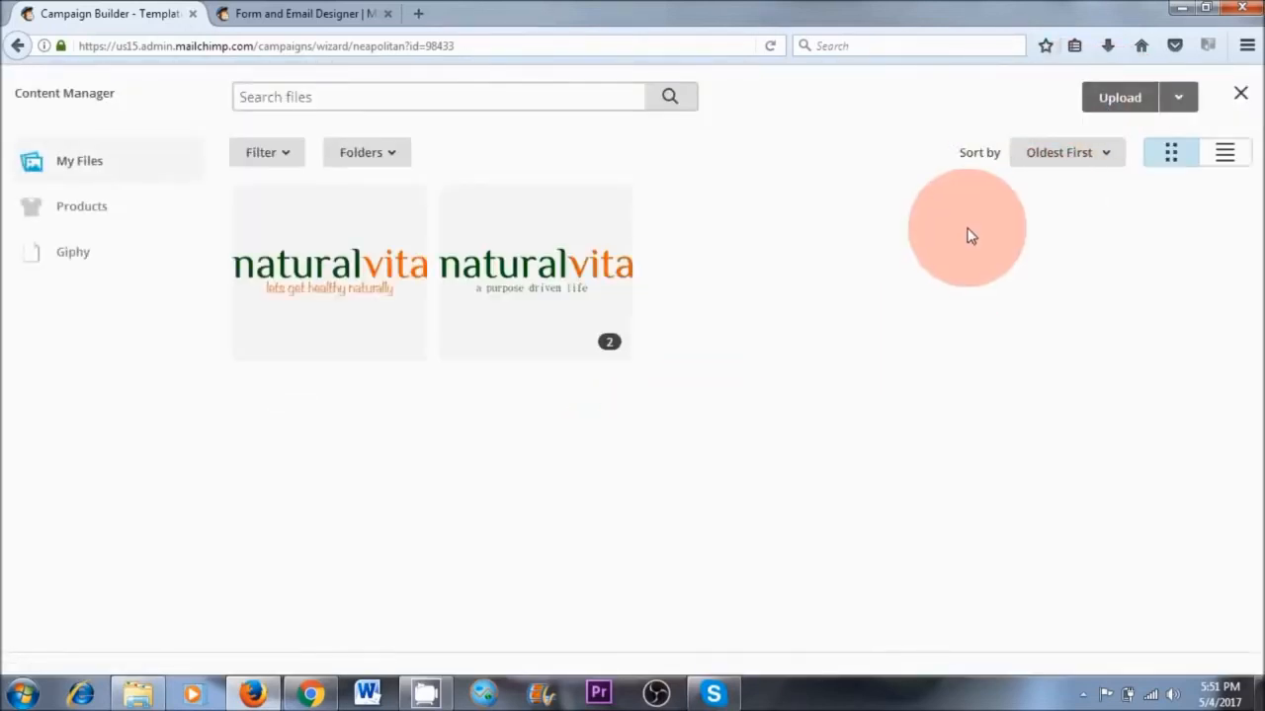
pyautogui.click(1241, 92)
pyautogui.scroll(-5, 1052, 486)
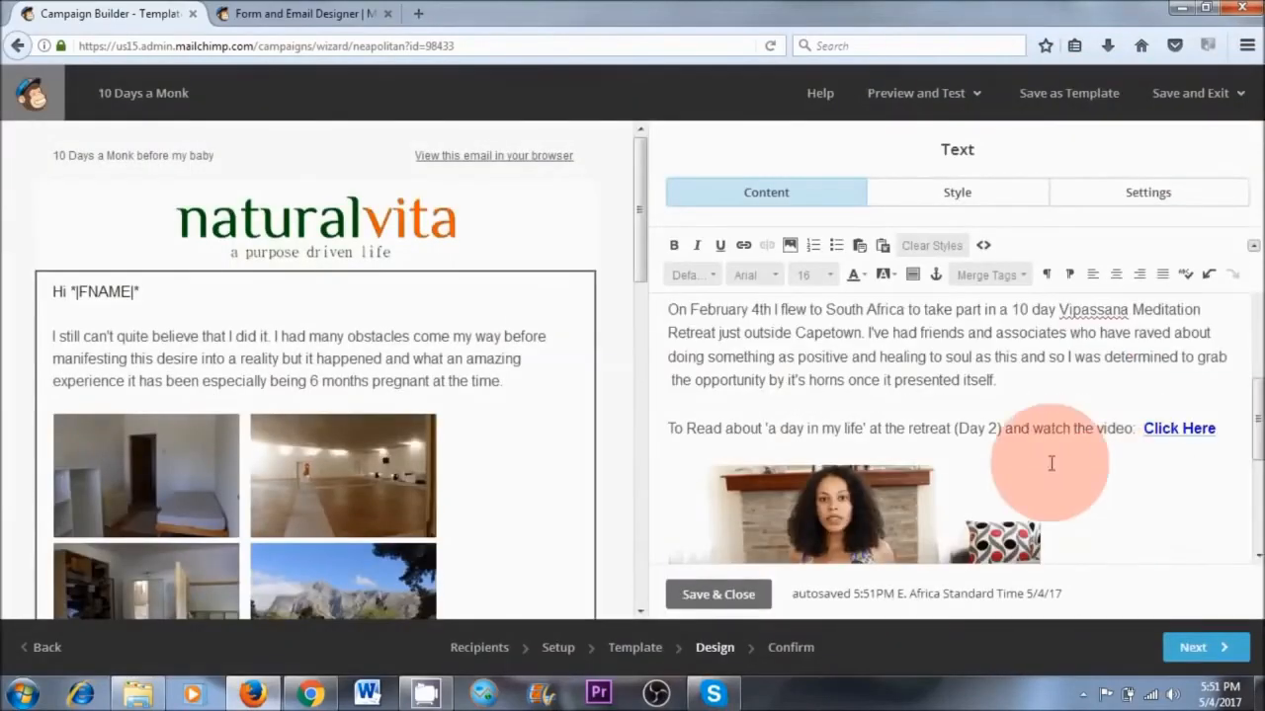
pyautogui.doubleClick(699, 432)
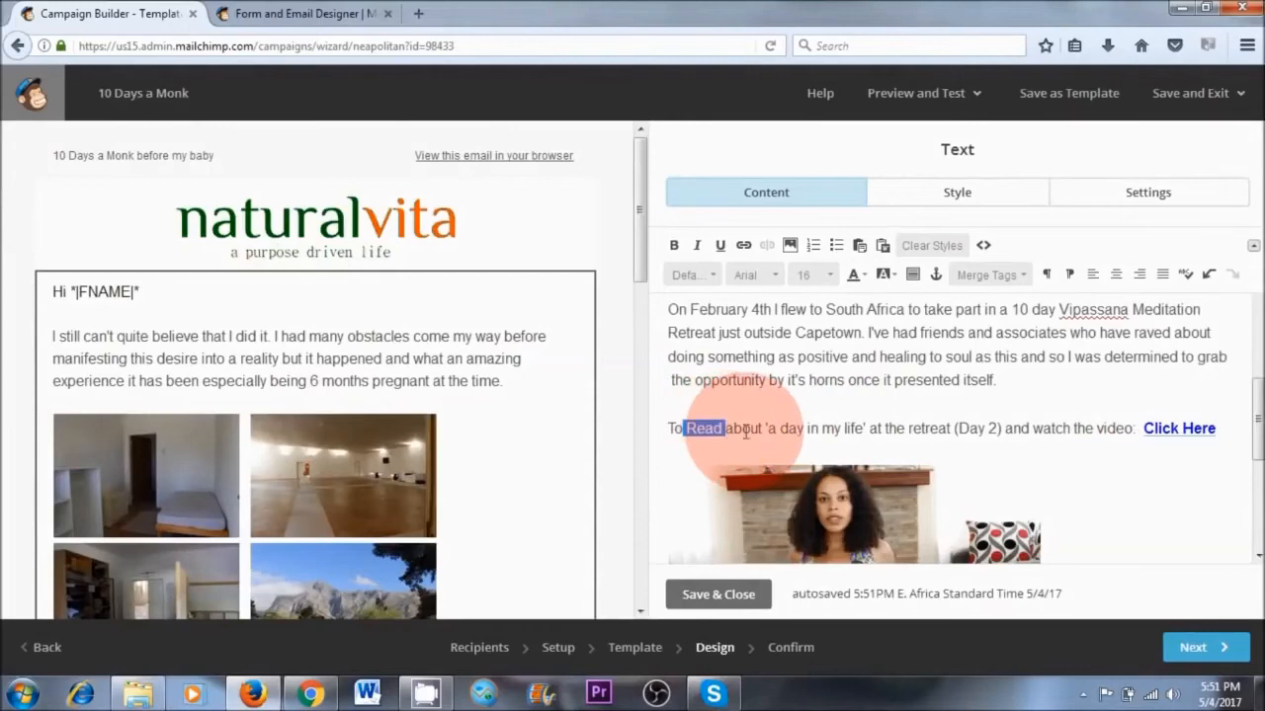
pyautogui.click(745, 246)
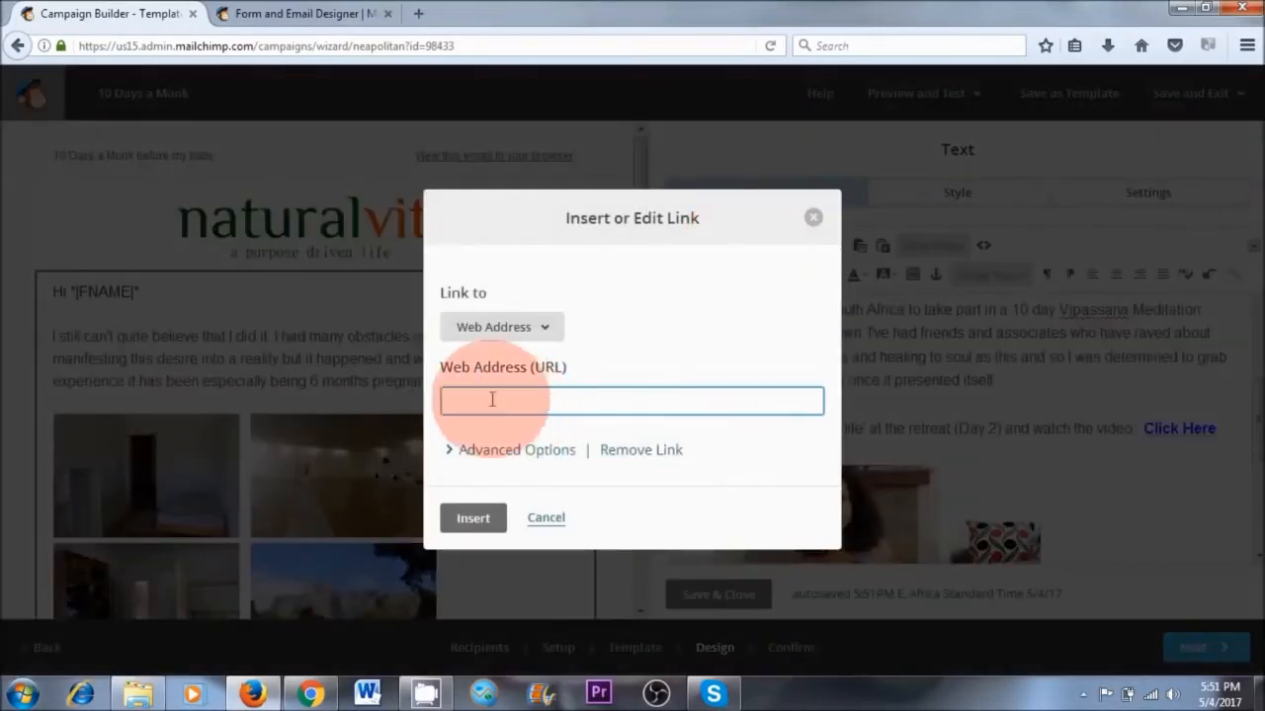
pyautogui.rightClick(485, 403)
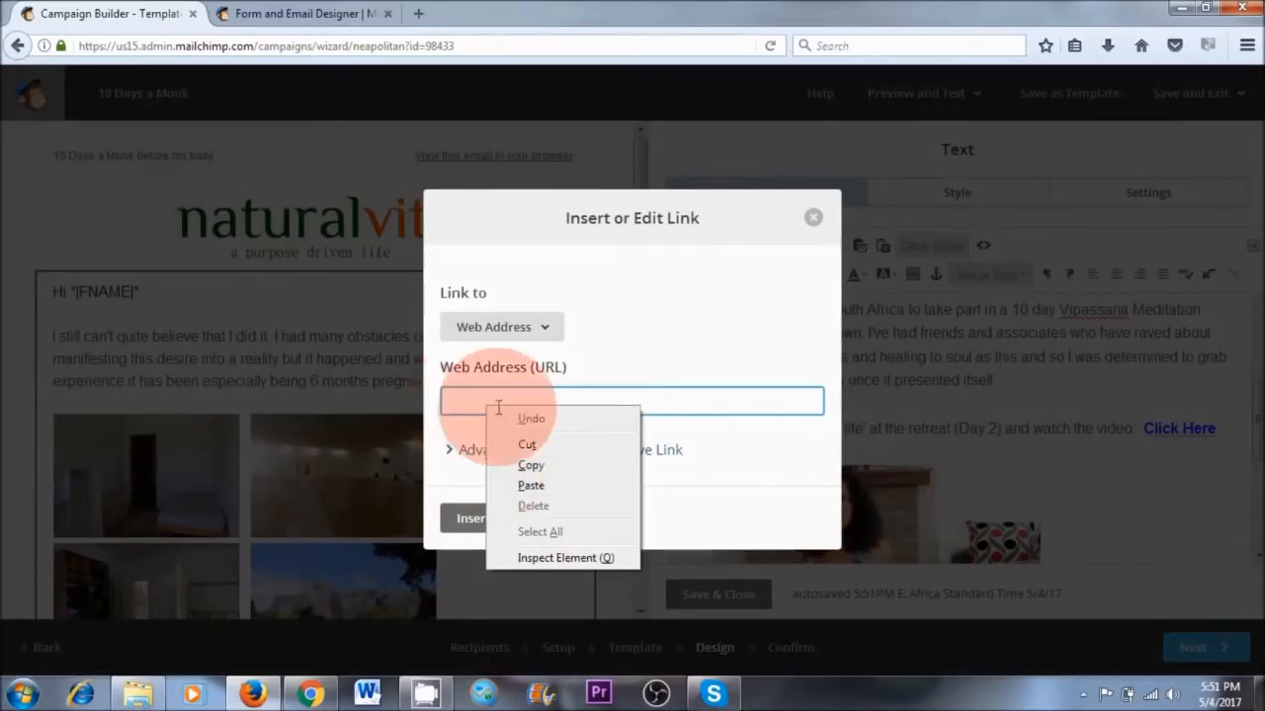
pyautogui.click(711, 399)
pyautogui.click(474, 519)
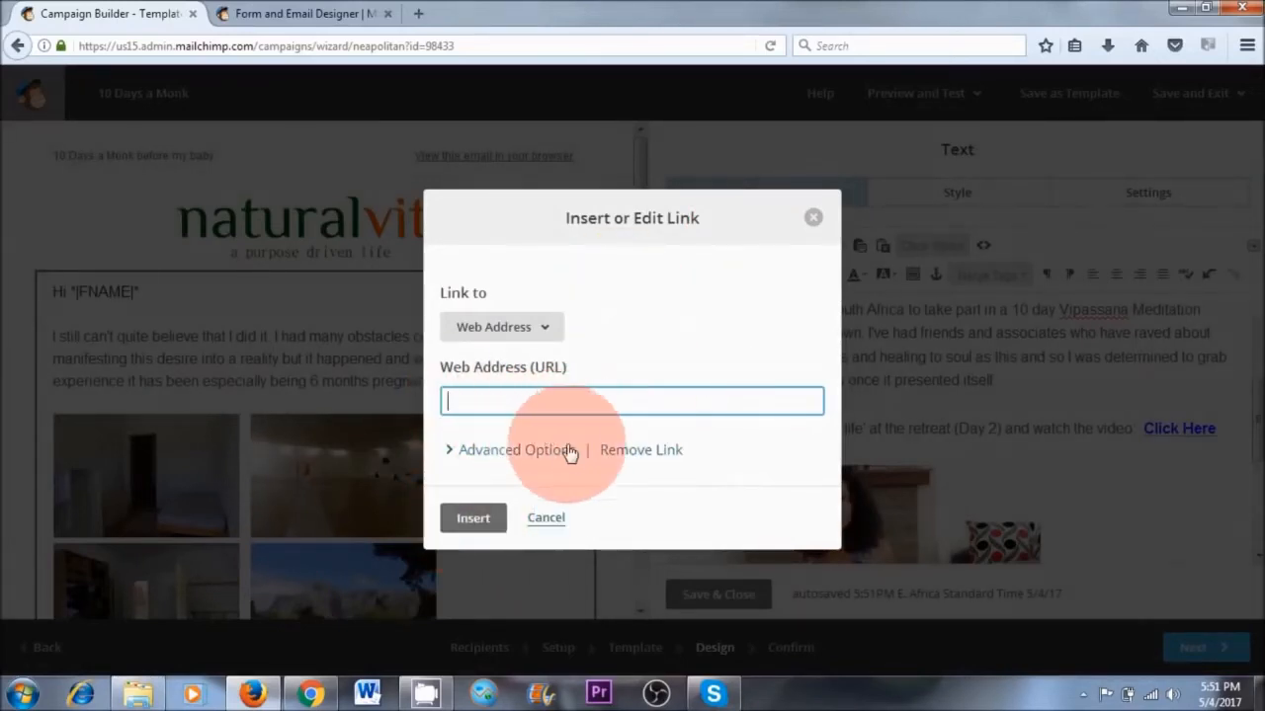
pyautogui.click(811, 219)
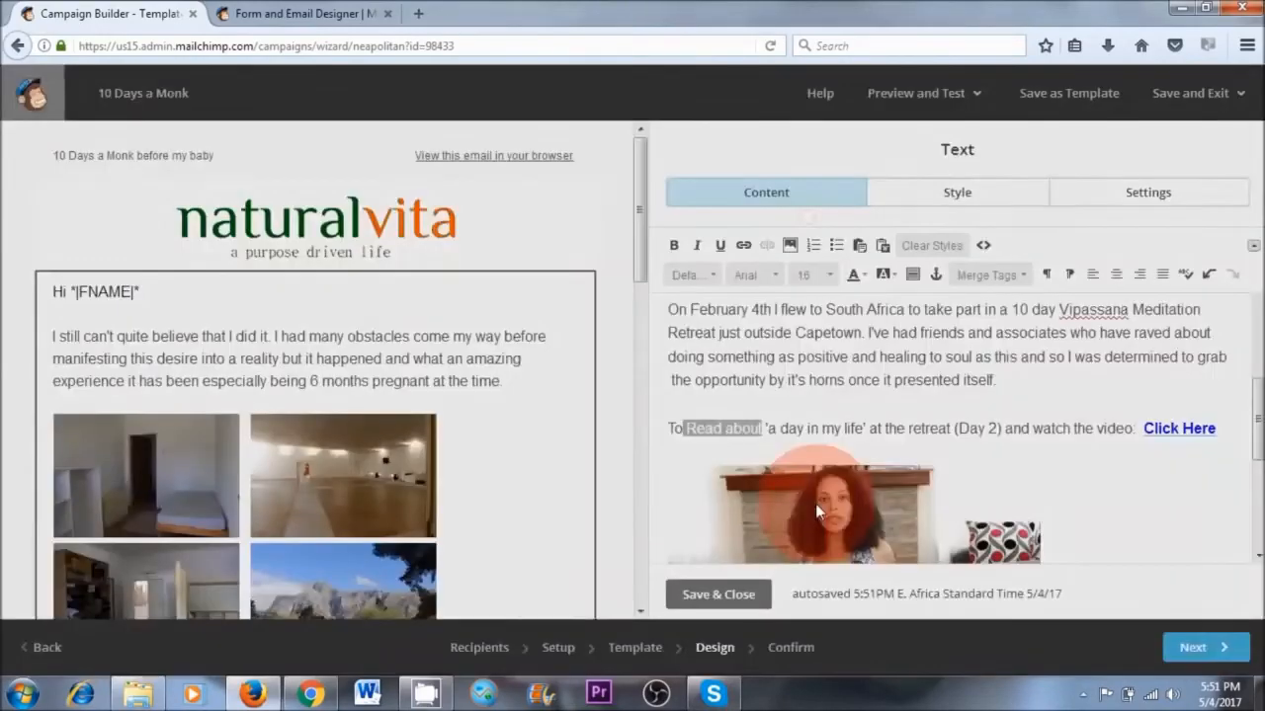
# Check the web address linked to the seated photo without changing it, and save and close the article's text block
pyautogui.click(853, 503)
pyautogui.scroll(-3, 1103, 503)
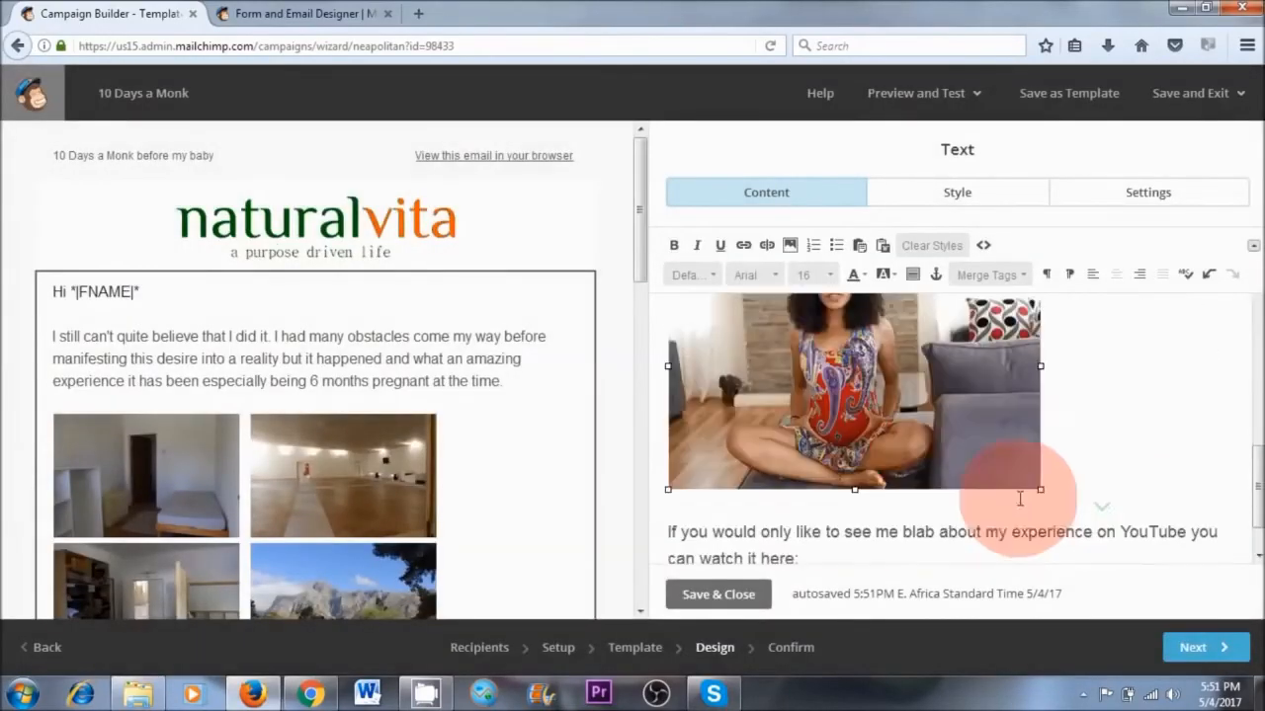
pyautogui.scroll(2, 1255, 485)
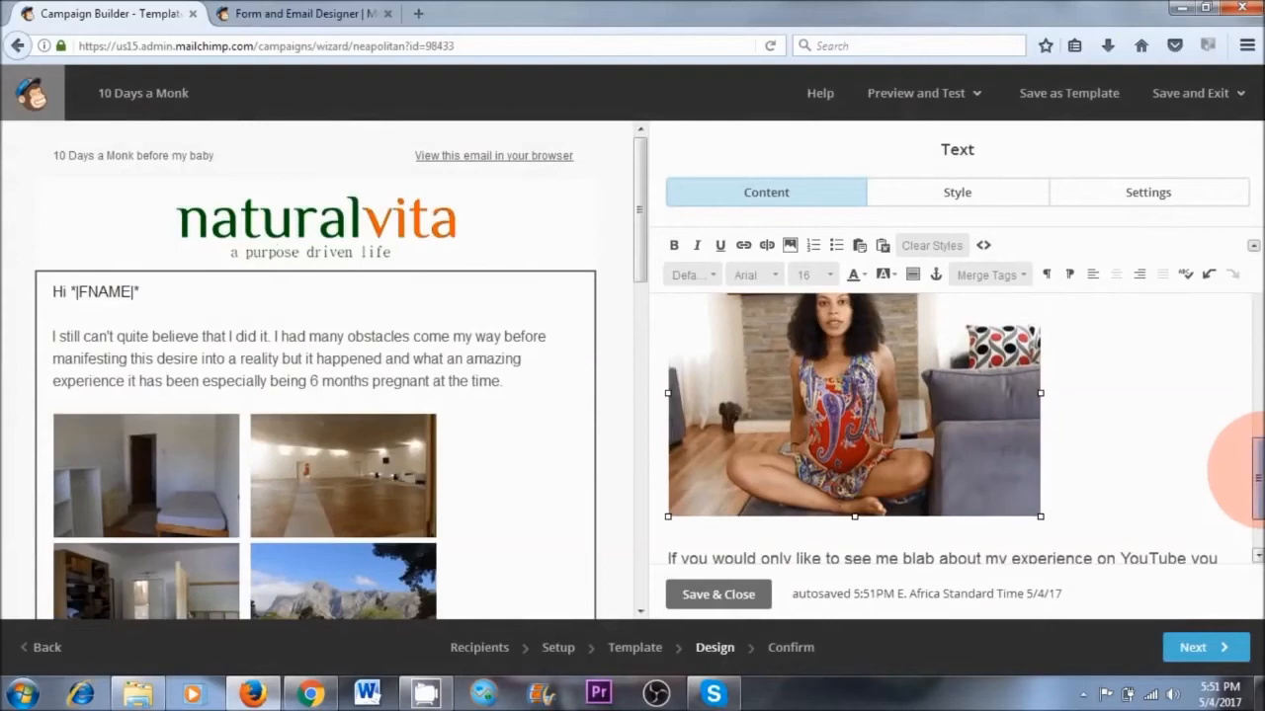
pyautogui.click(744, 246)
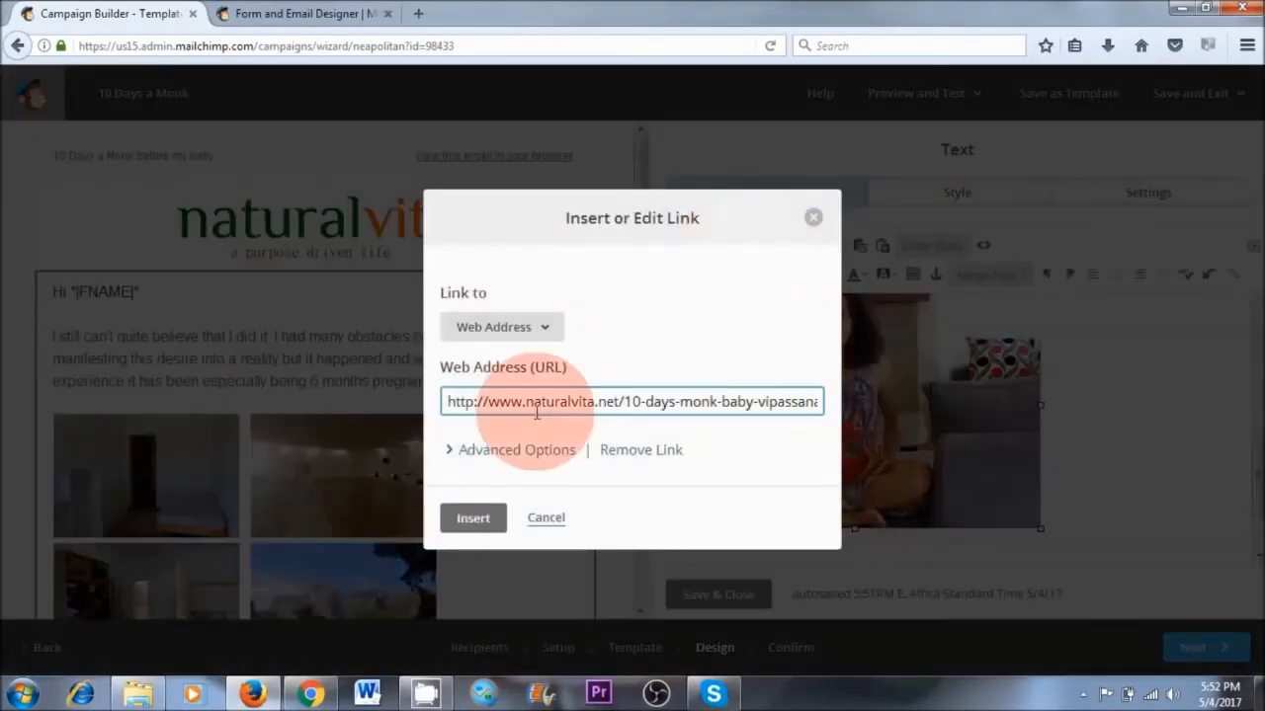
pyautogui.moveTo(446, 399); pyautogui.dragTo(849, 388)
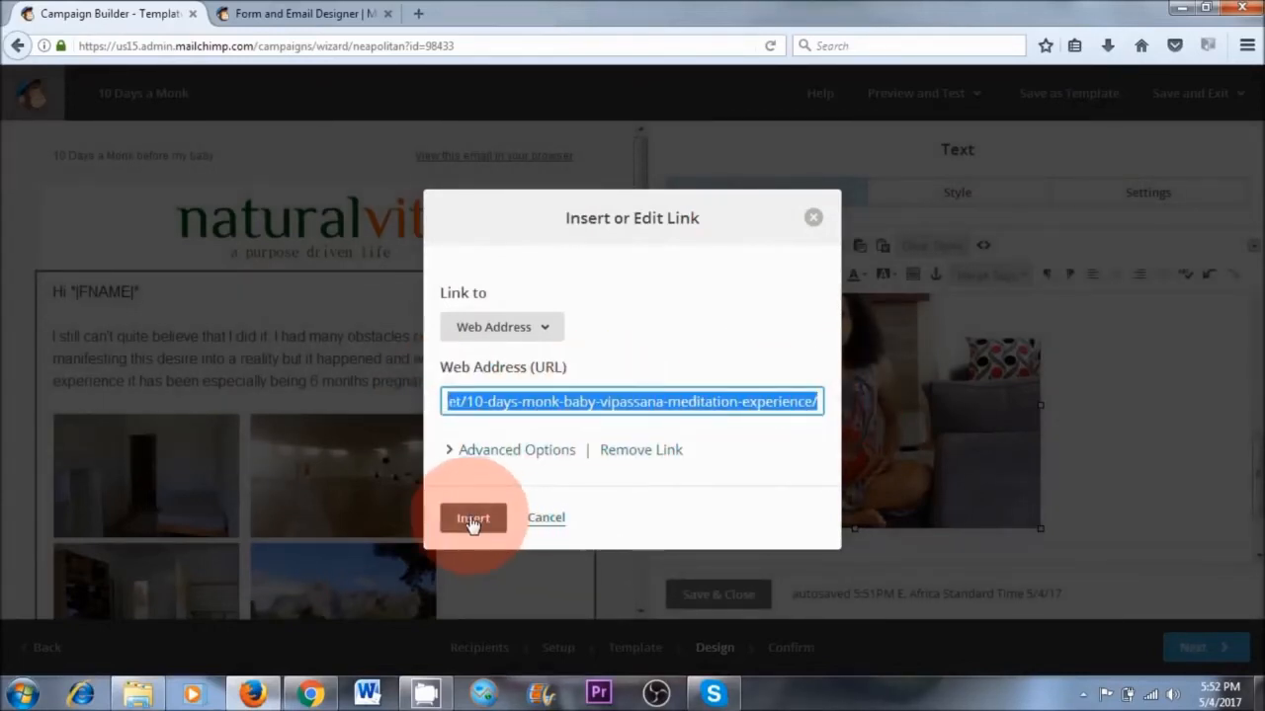
pyautogui.click(814, 217)
pyautogui.scroll(-2, 1129, 362)
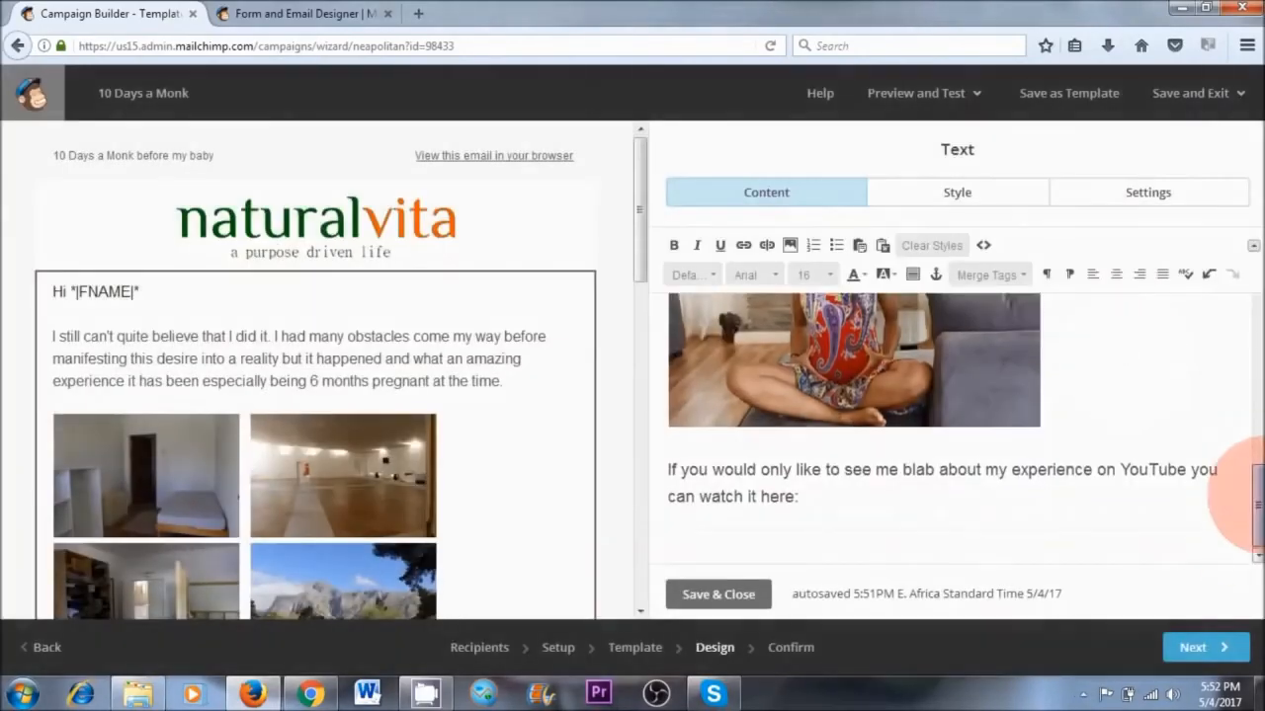
pyautogui.click(713, 594)
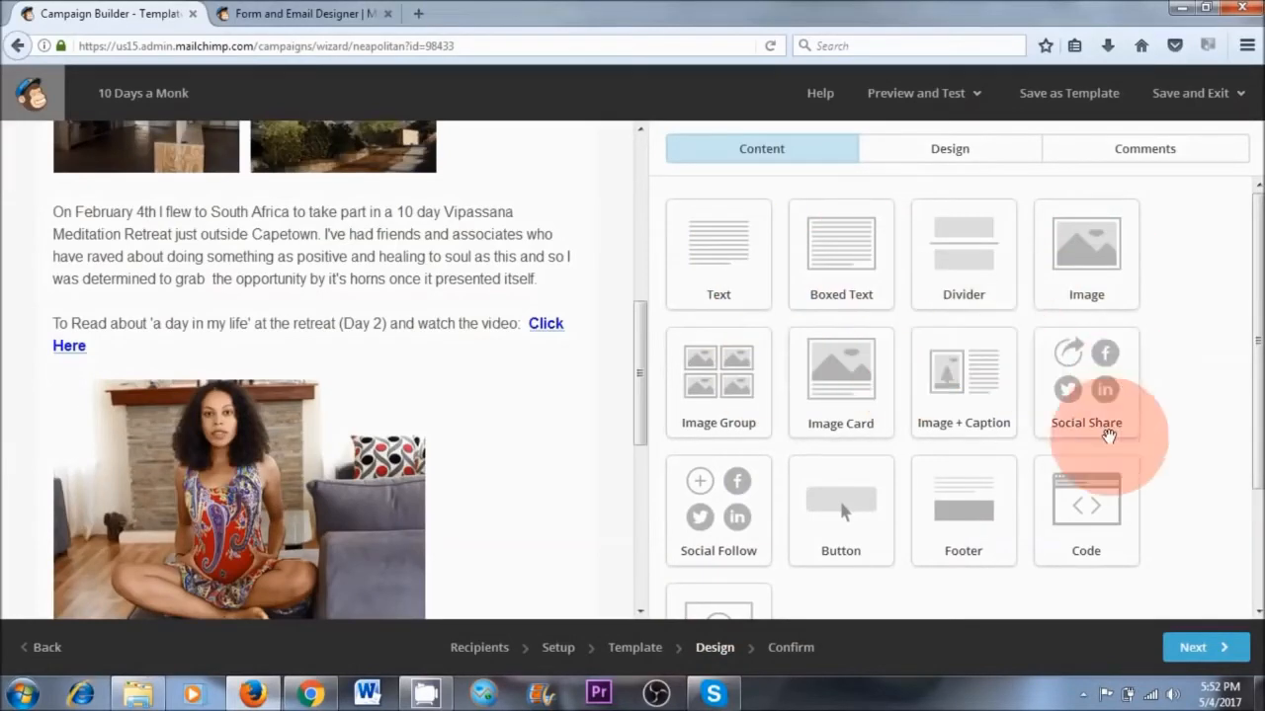
# Add a video block beneath the article's last line about watching the experience on YouTube
pyautogui.scroll(-1, 1247, 391)
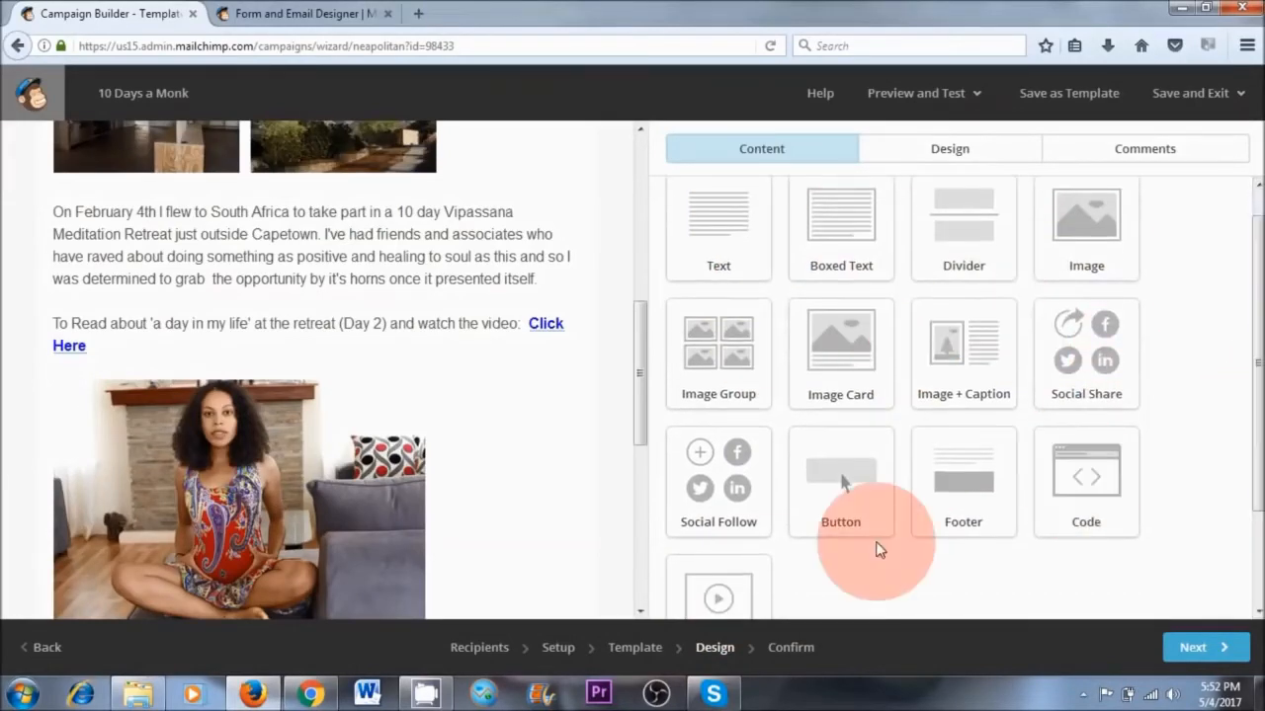
pyautogui.moveTo(1260, 432); pyautogui.dragTo(1257, 501)
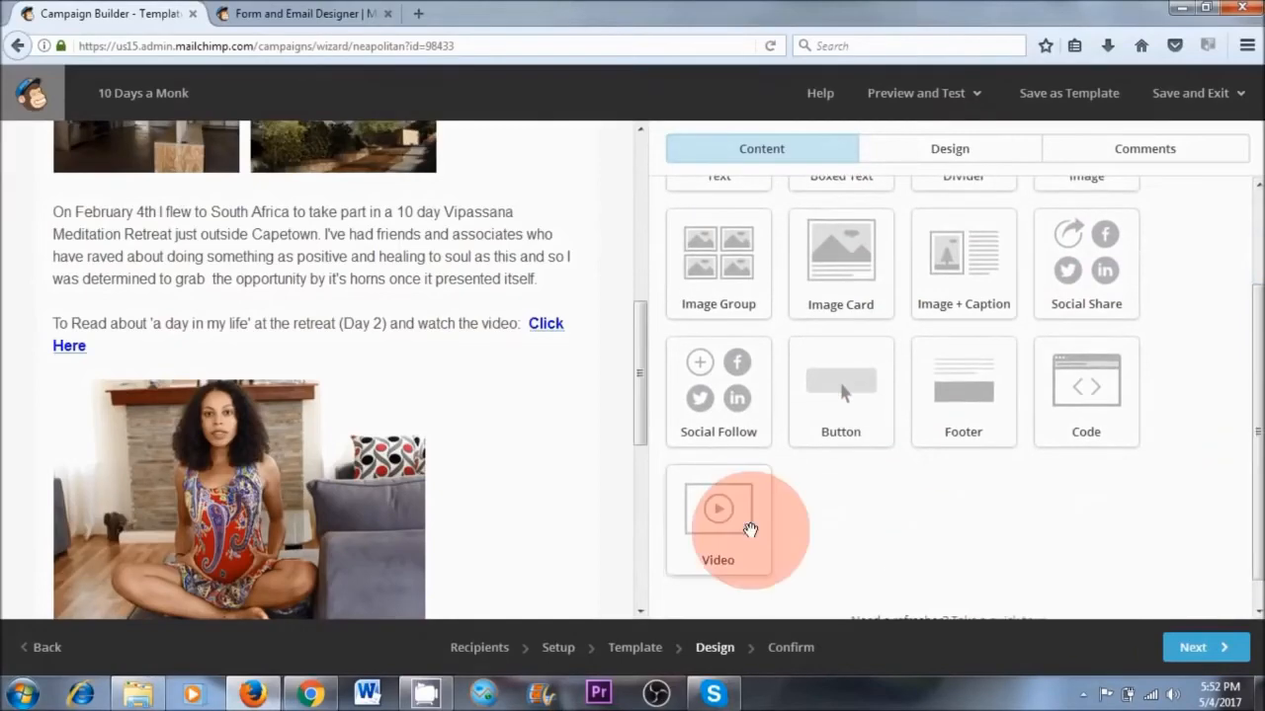
pyautogui.moveTo(638, 422); pyautogui.dragTo(641, 483)
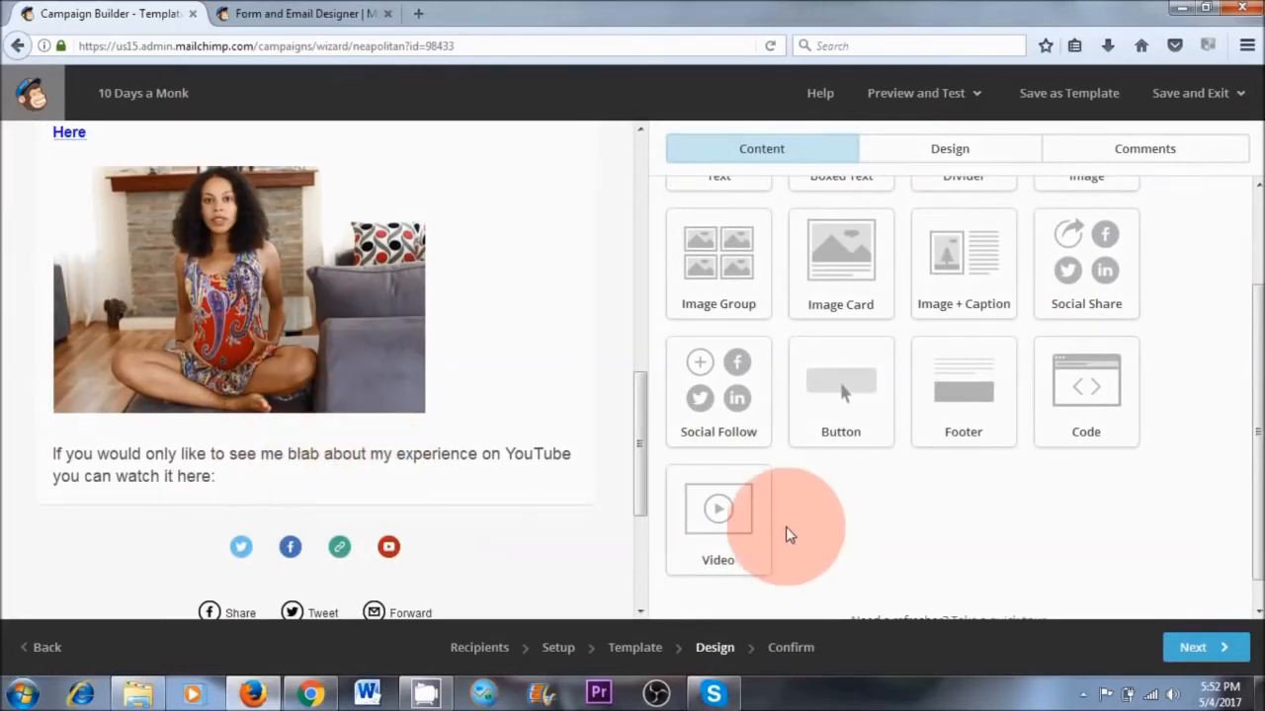
pyautogui.moveTo(739, 514); pyautogui.dragTo(208, 491)
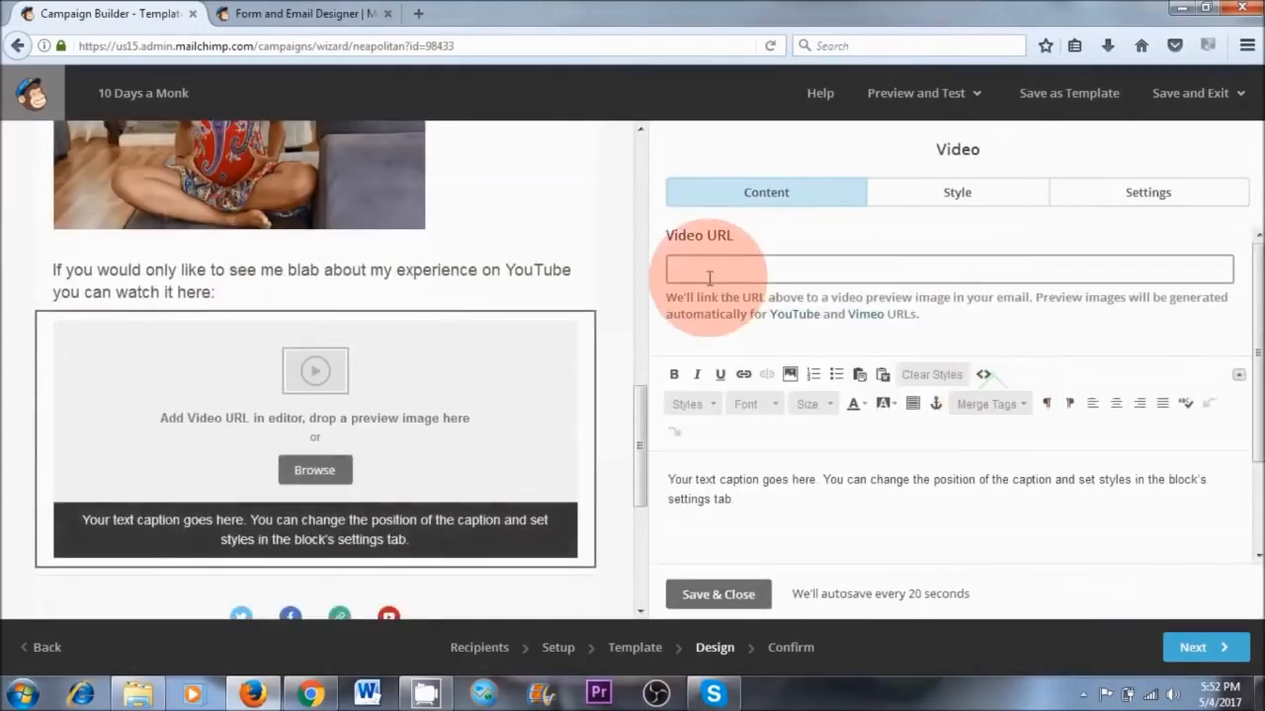
# Copy the "10 DAYS A MONK BEFORE MY BABY" video link from the NaturalVita YouTube channel in Chrome and paste it as the block's video URL
pyautogui.click(669, 268)
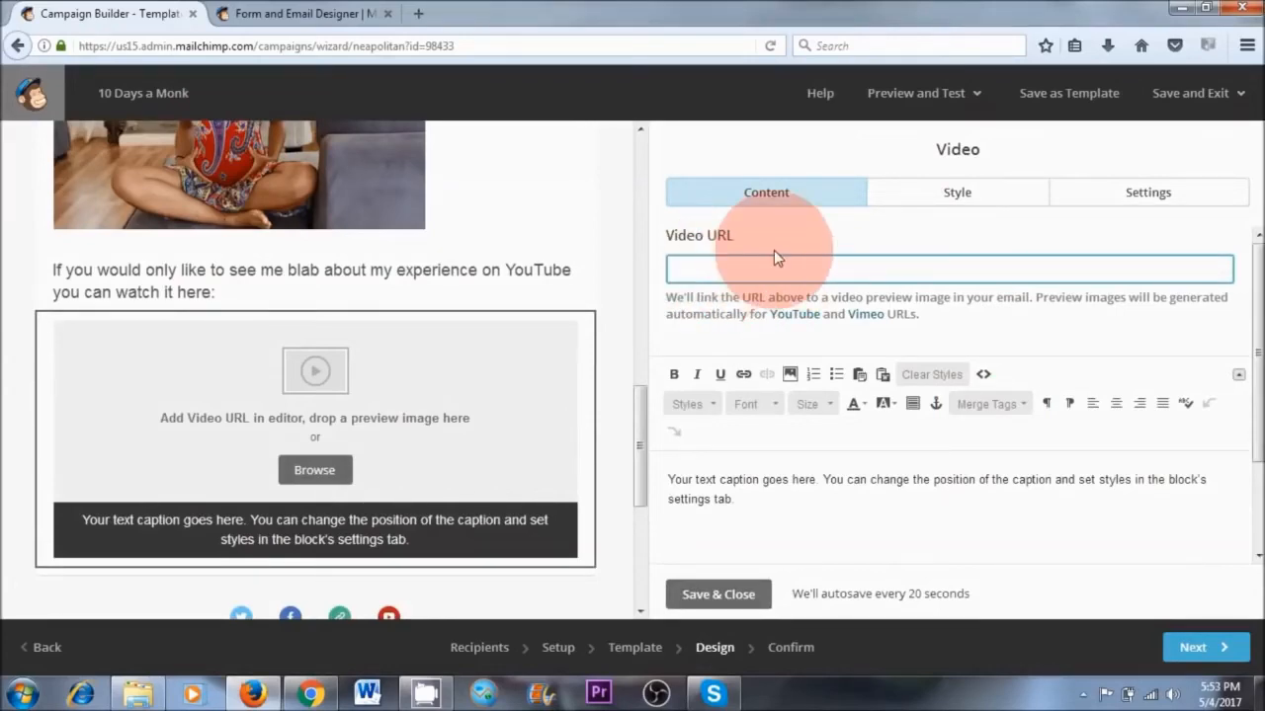
pyautogui.click(328, 695)
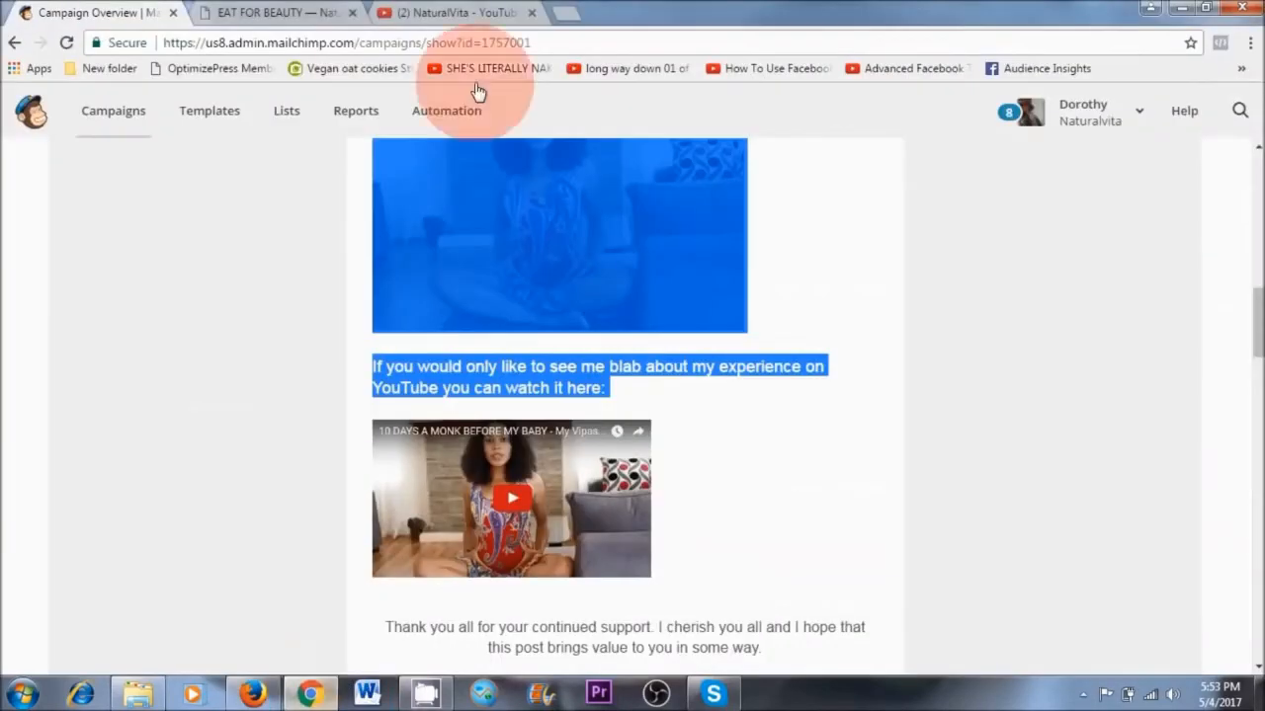
pyautogui.click(494, 13)
pyautogui.rightClick(724, 630)
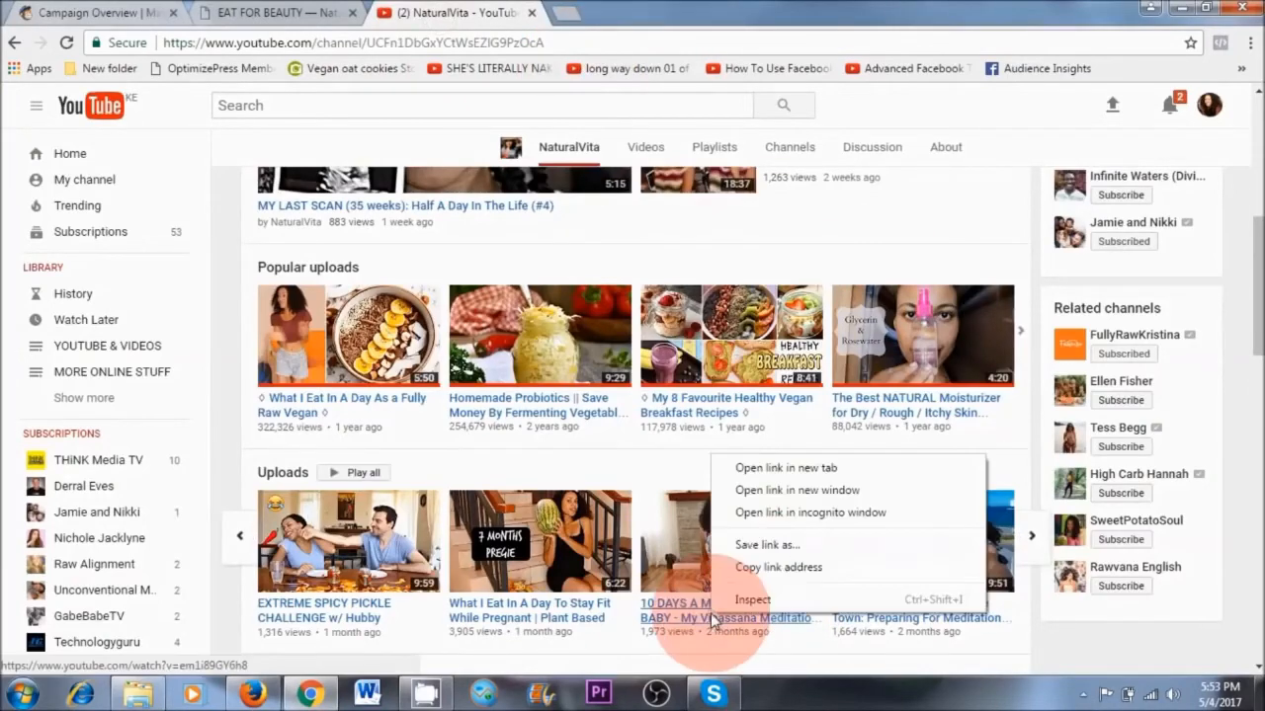
pyautogui.click(769, 565)
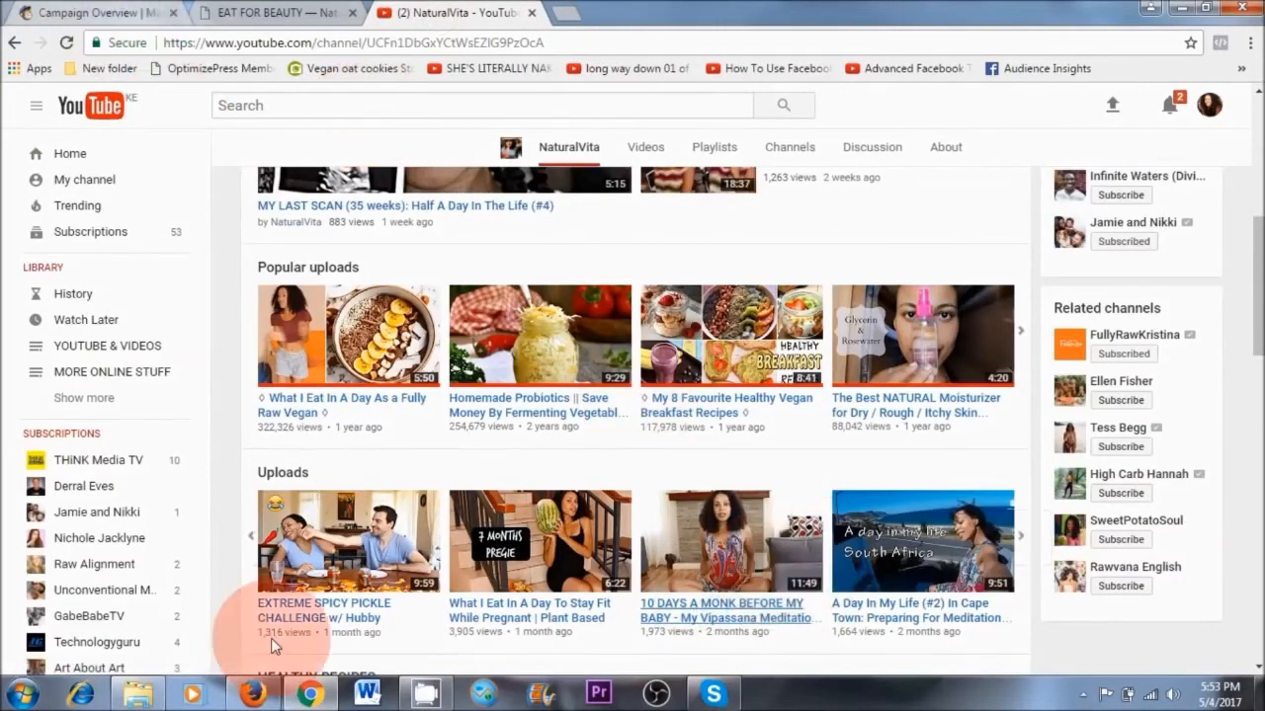
pyautogui.click(253, 694)
pyautogui.rightClick(736, 282)
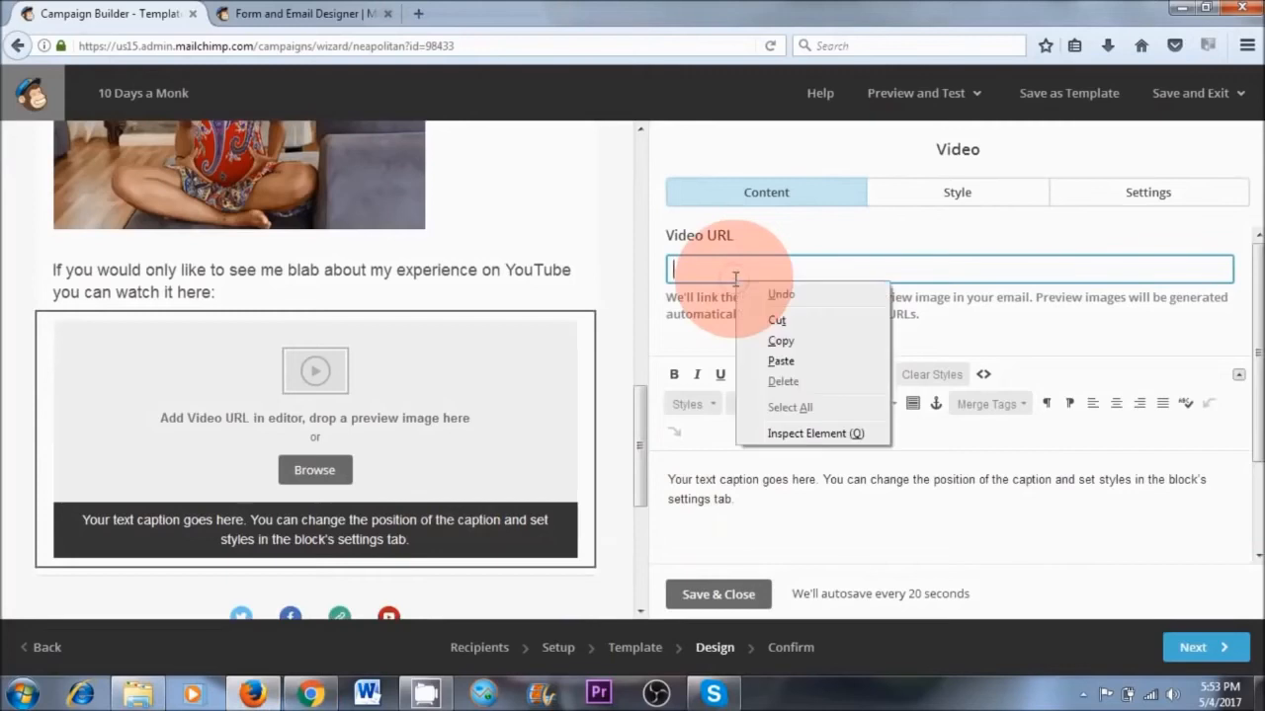
pyautogui.click(772, 362)
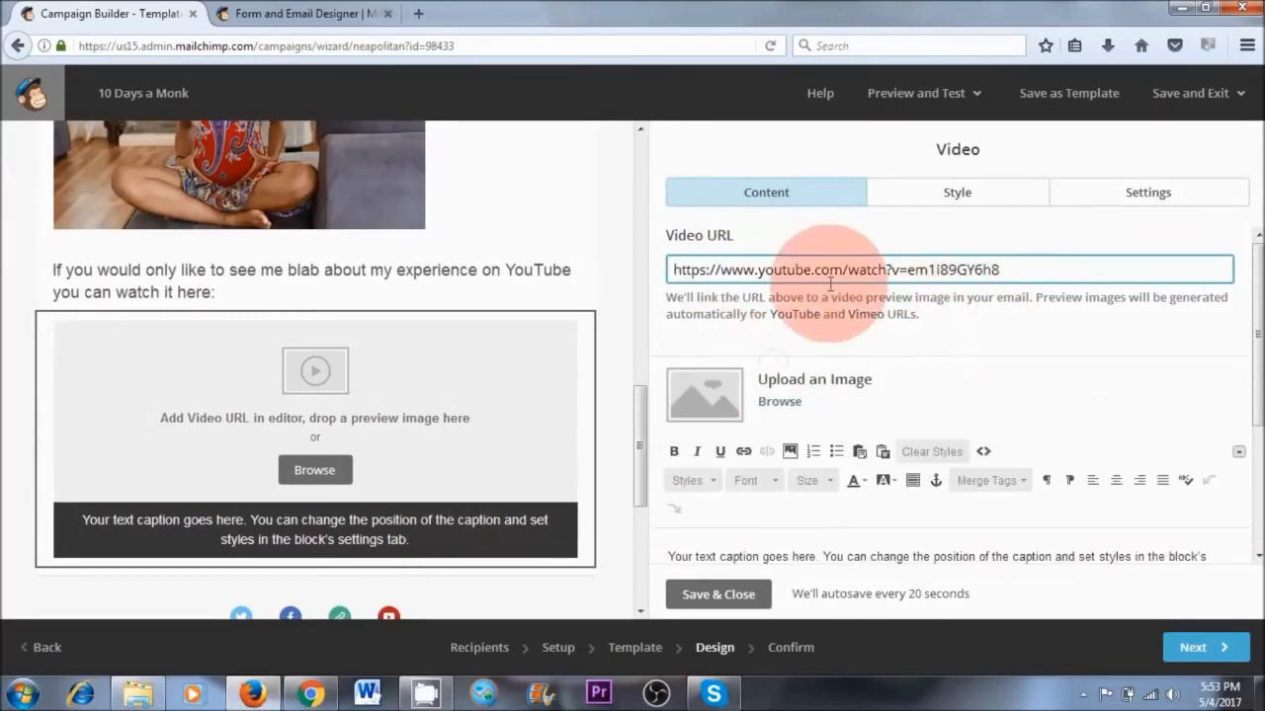
# Replace the video's placeholder caption with "Watch my experience here" and save and close the block
pyautogui.scroll(-3, 939, 406)
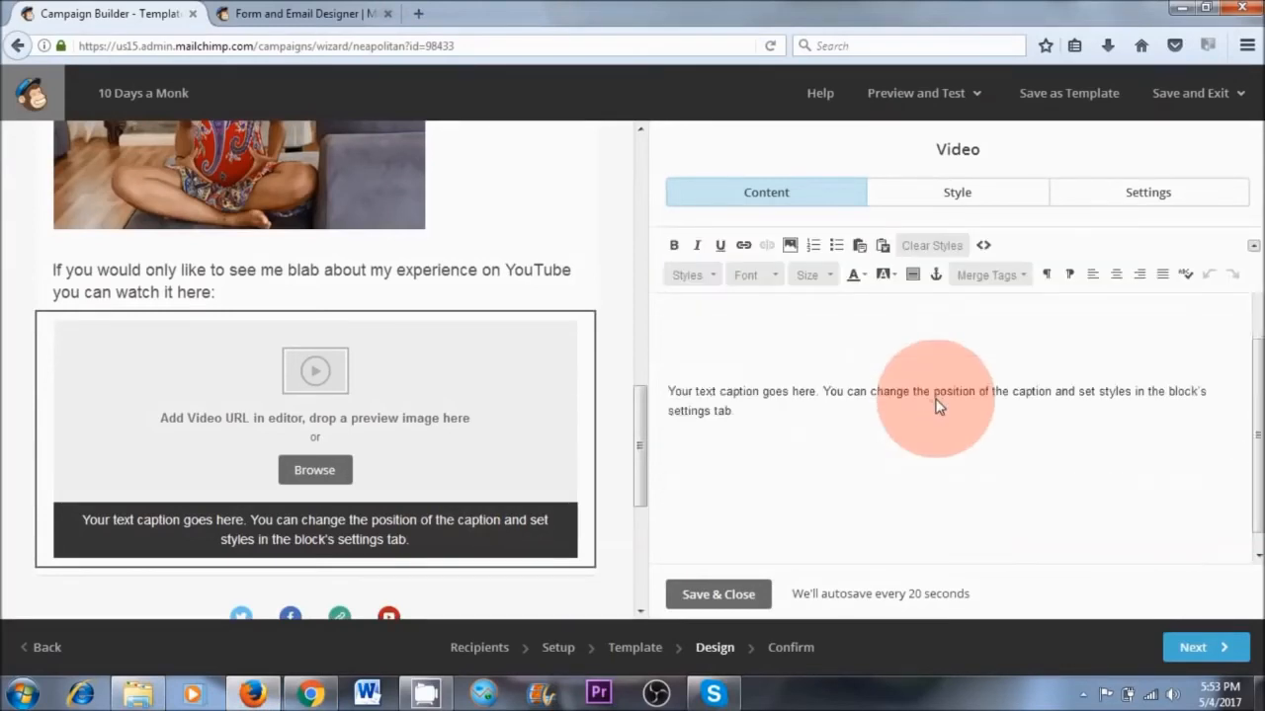
pyautogui.moveTo(736, 400); pyautogui.dragTo(692, 375)
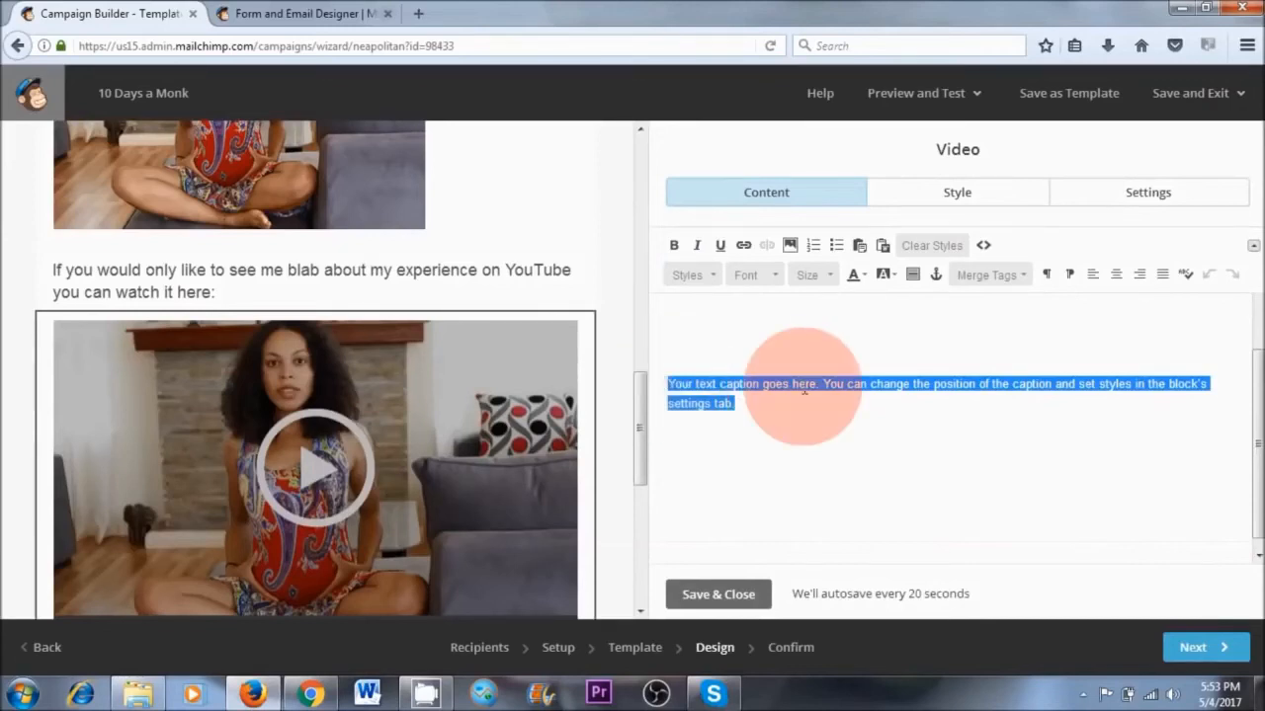
pyautogui.press('BackSpace')
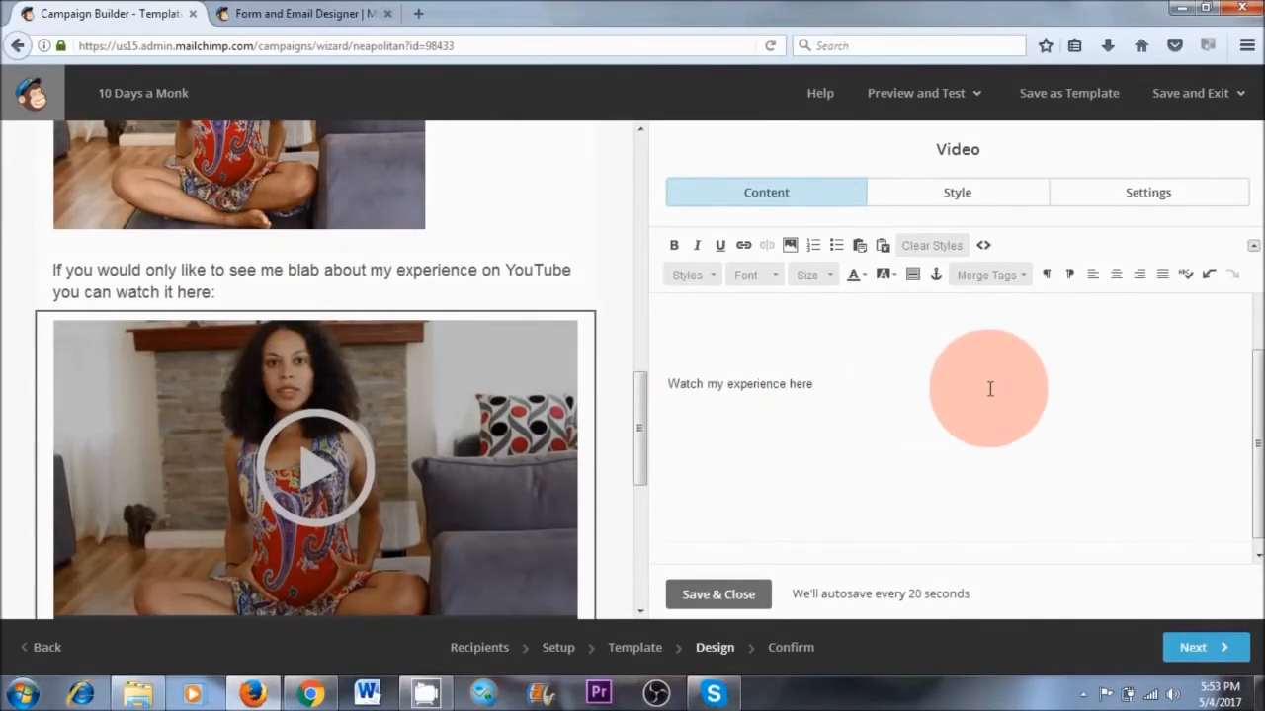
pyautogui.scroll(-1, 988, 390)
pyautogui.moveTo(636, 452); pyautogui.dragTo(635, 484)
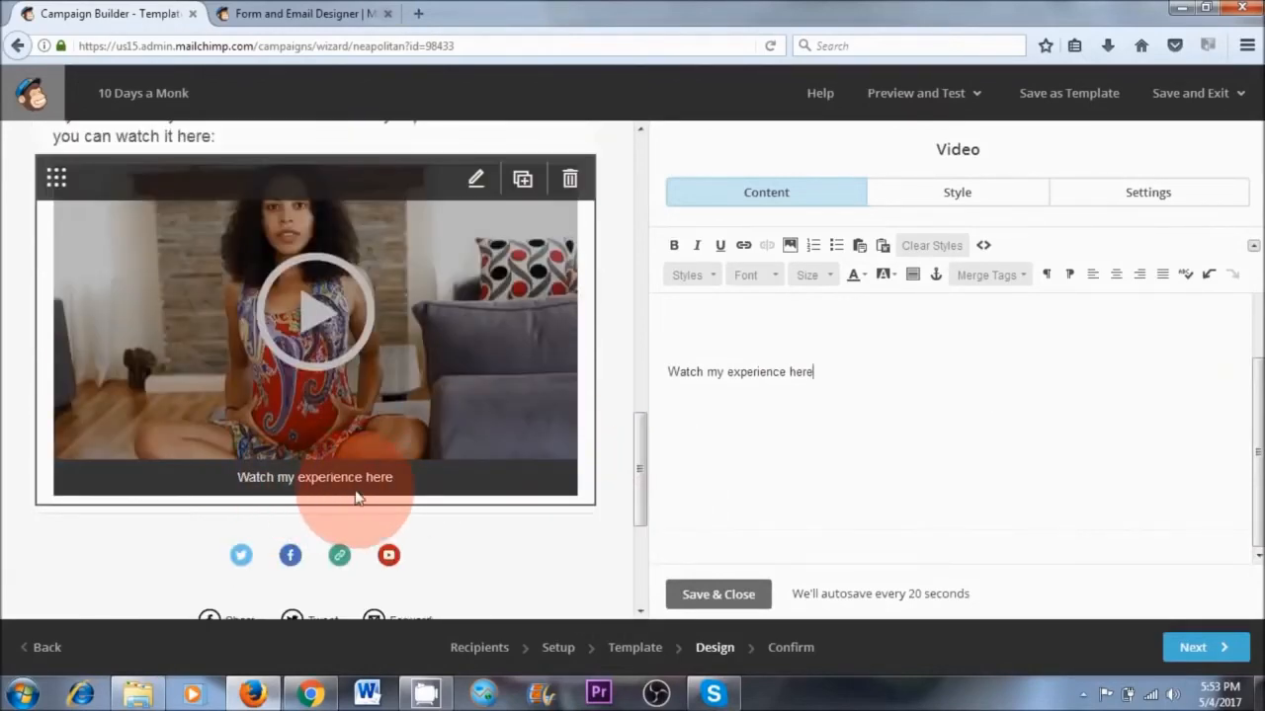
pyautogui.click(718, 594)
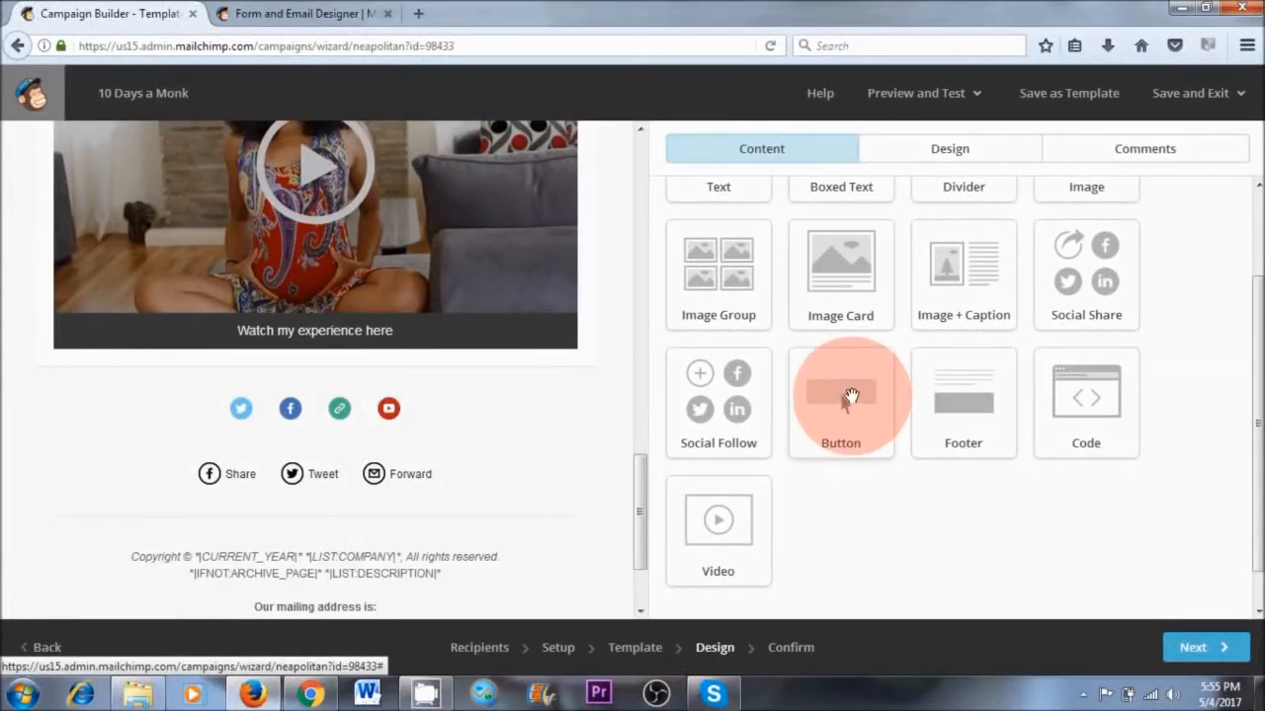
# Add a button block beneath the video and label it "Buy my book here"
pyautogui.moveTo(851, 397); pyautogui.dragTo(314, 407)
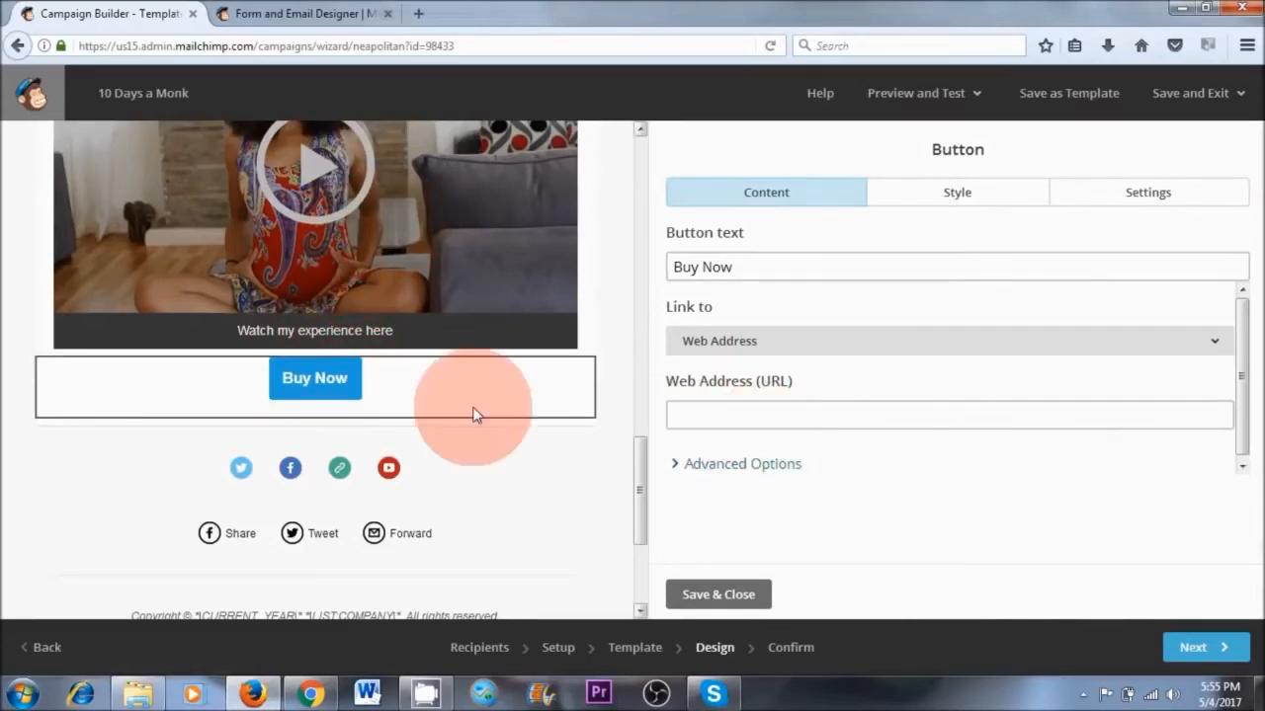
pyautogui.moveTo(768, 269); pyautogui.dragTo(643, 271)
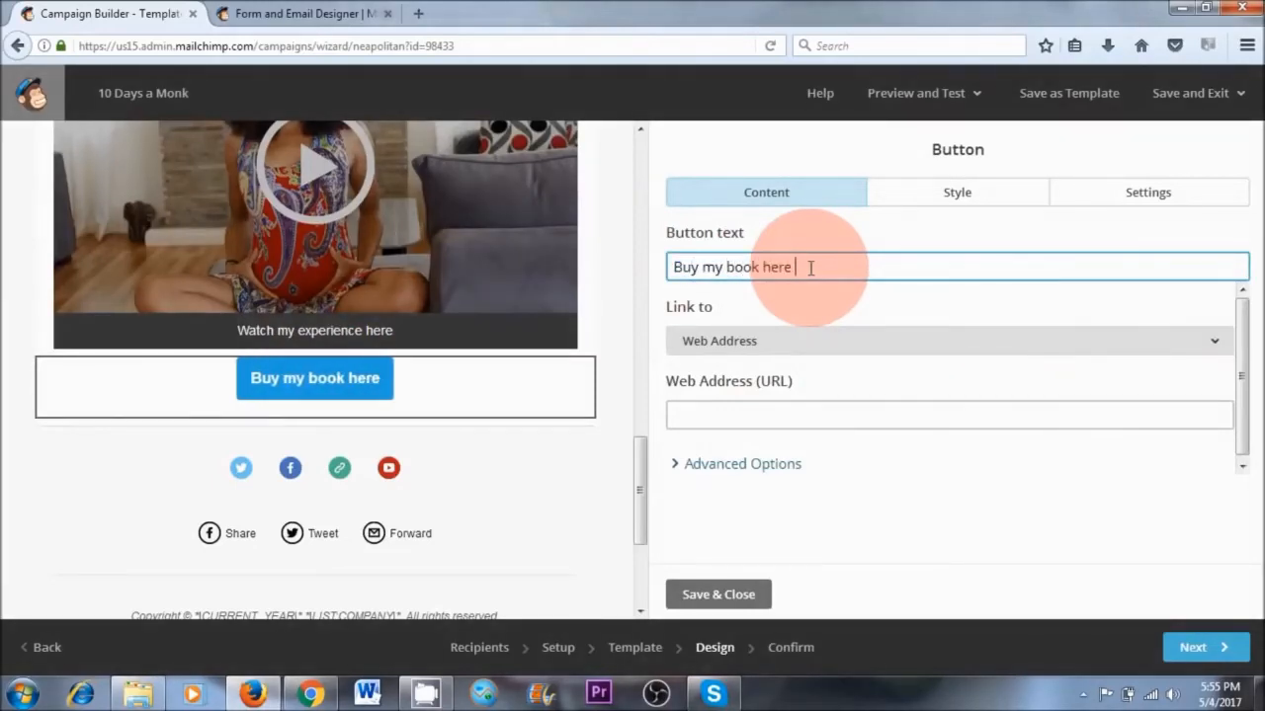
pyautogui.click(788, 413)
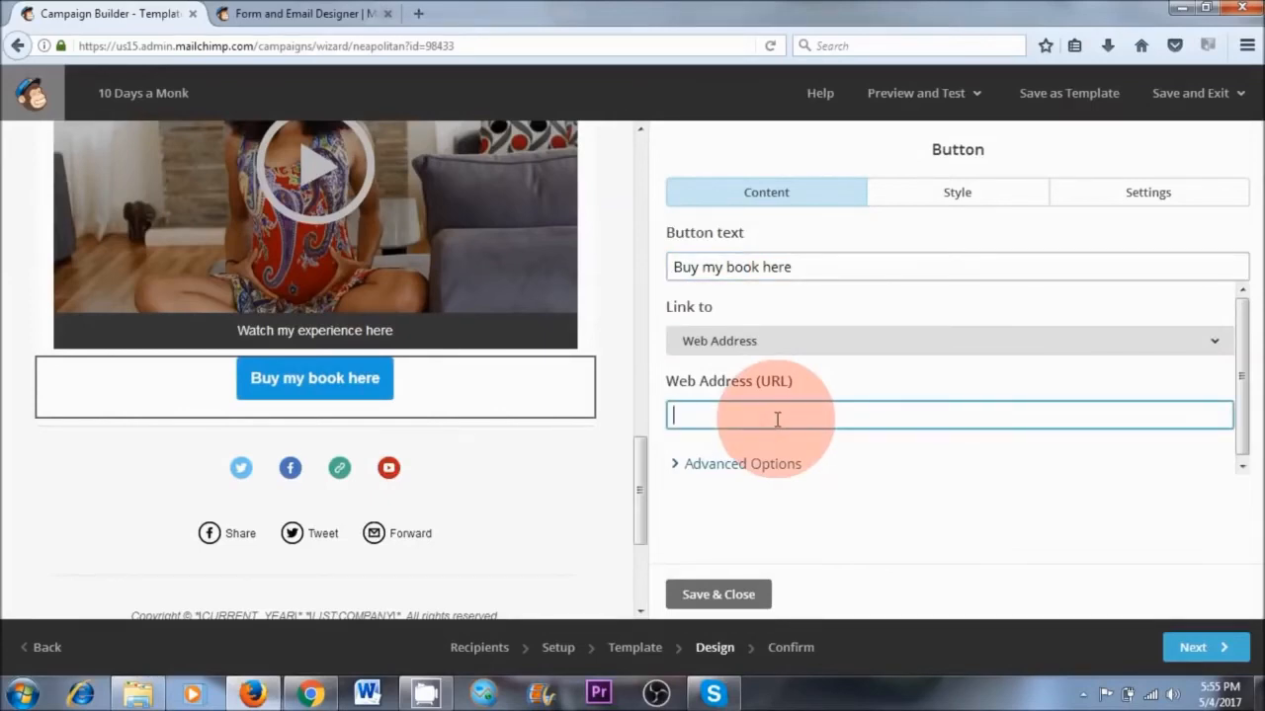
pyautogui.click(305, 694)
pyautogui.click(265, 14)
pyautogui.click(240, 45)
pyautogui.click(257, 692)
pyautogui.rightClick(770, 418)
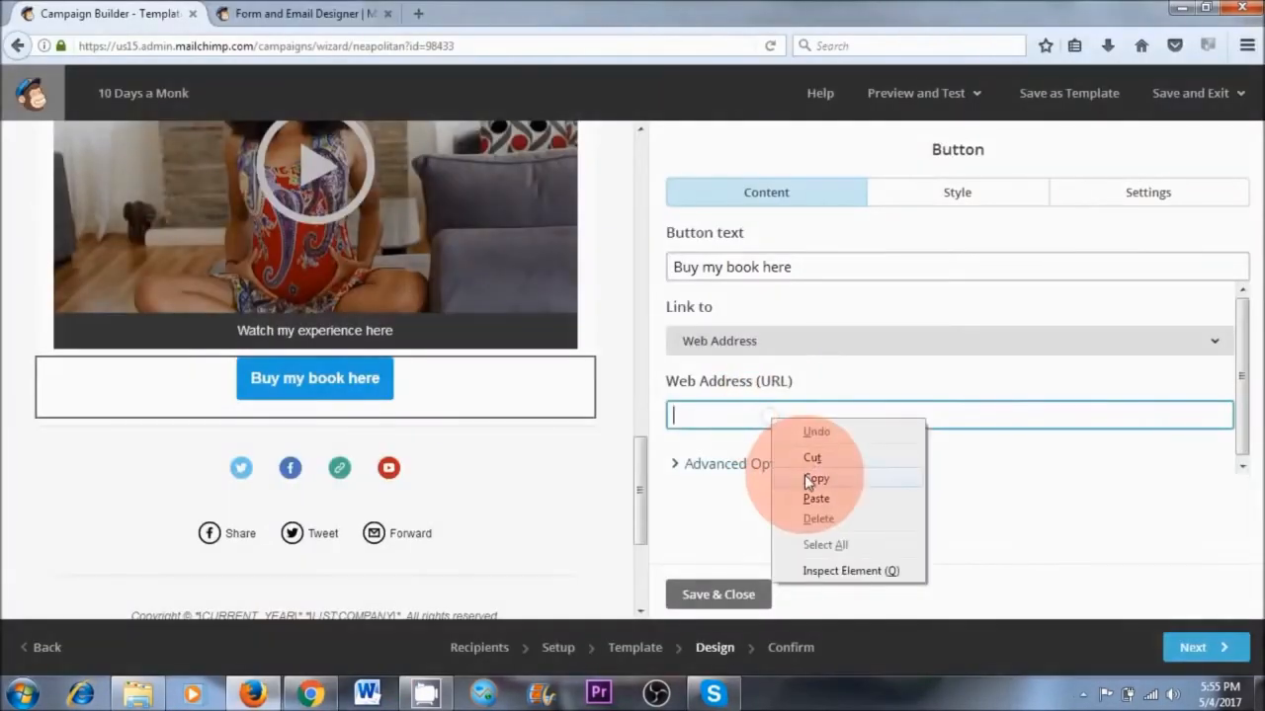
pyautogui.click(814, 498)
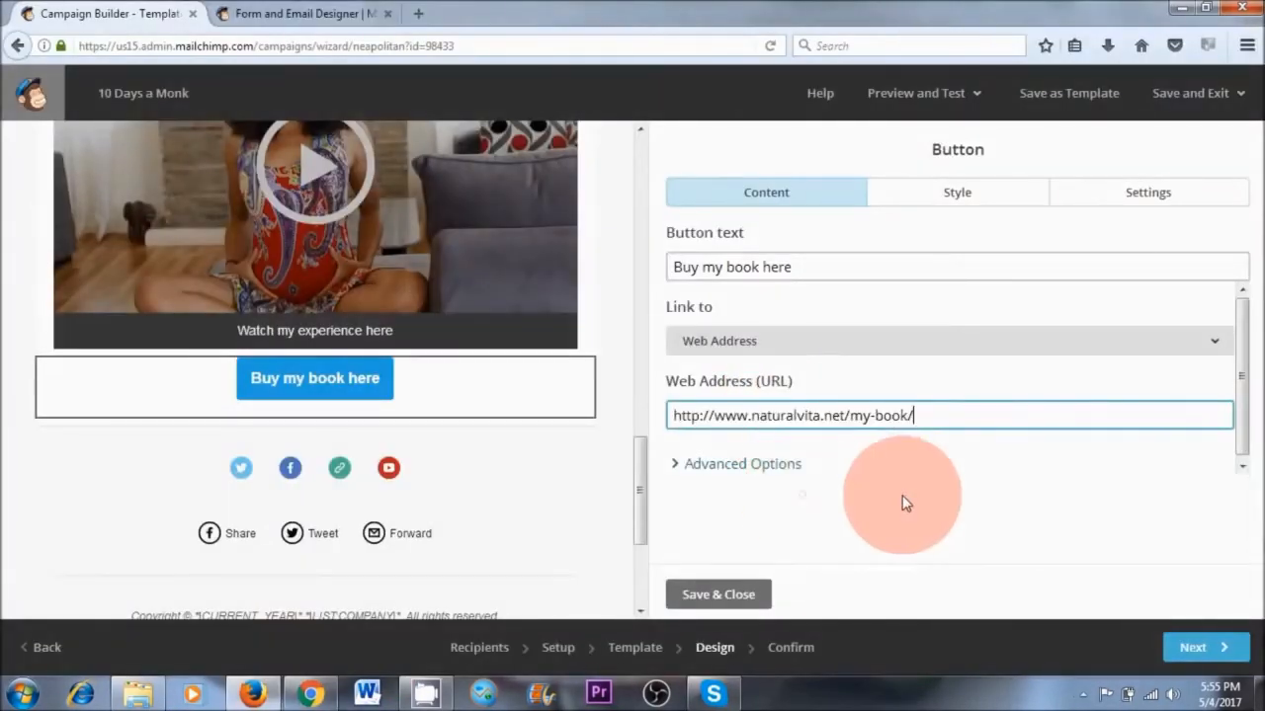
pyautogui.click(745, 590)
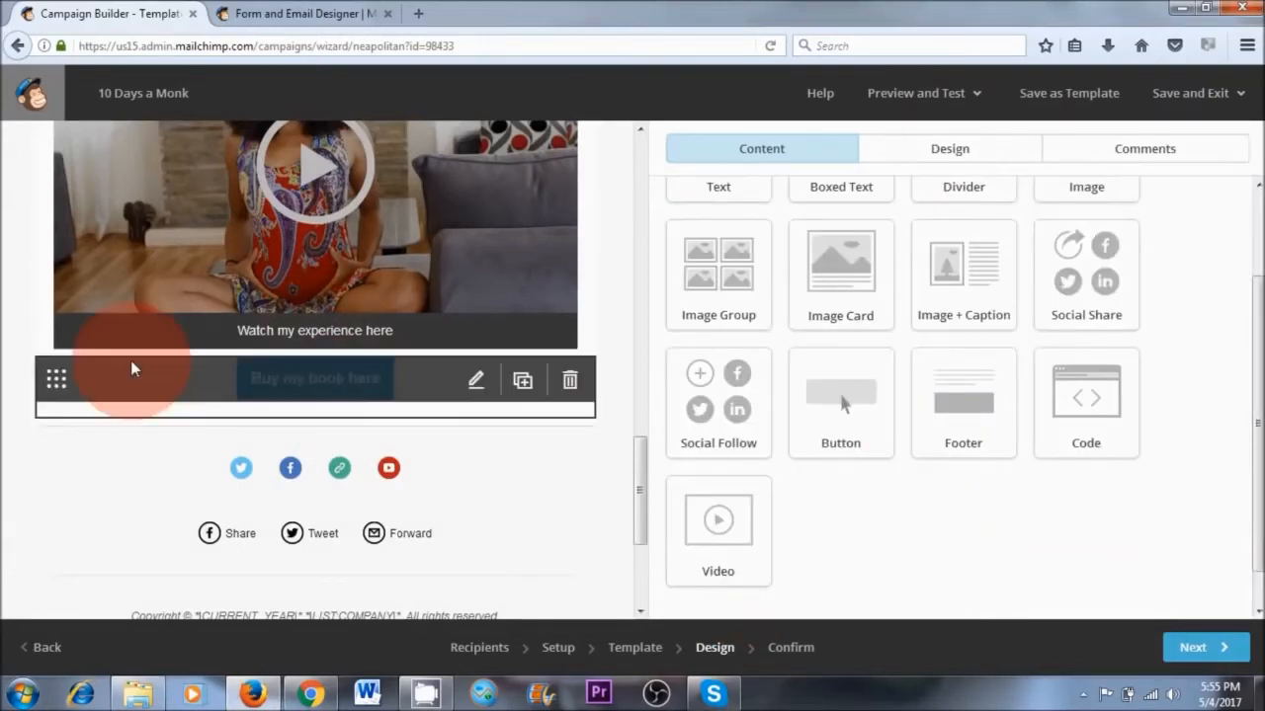
# Insert a divider between the video and the book button, with top and bottom padding of 25 px
pyautogui.moveTo(1249, 477); pyautogui.dragTo(1249, 376)
pyautogui.moveTo(1003, 293); pyautogui.dragTo(321, 380)
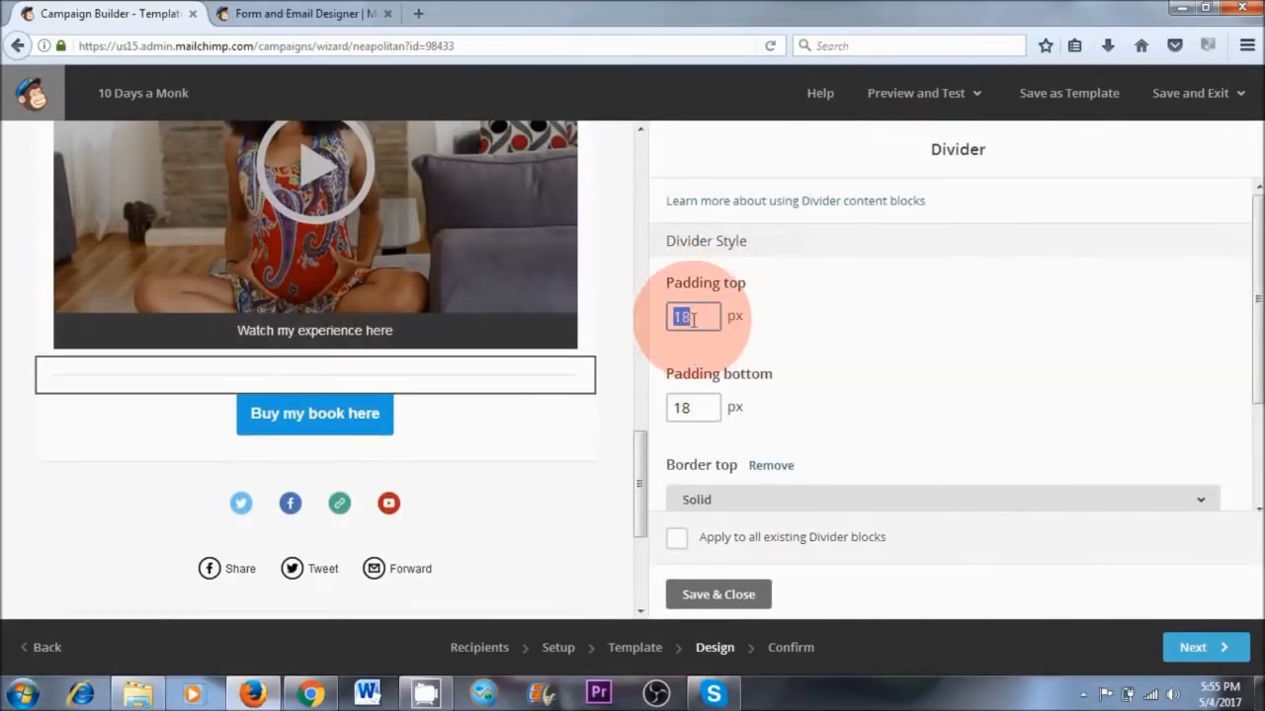
pyautogui.write('25')
pyautogui.click(681, 408)
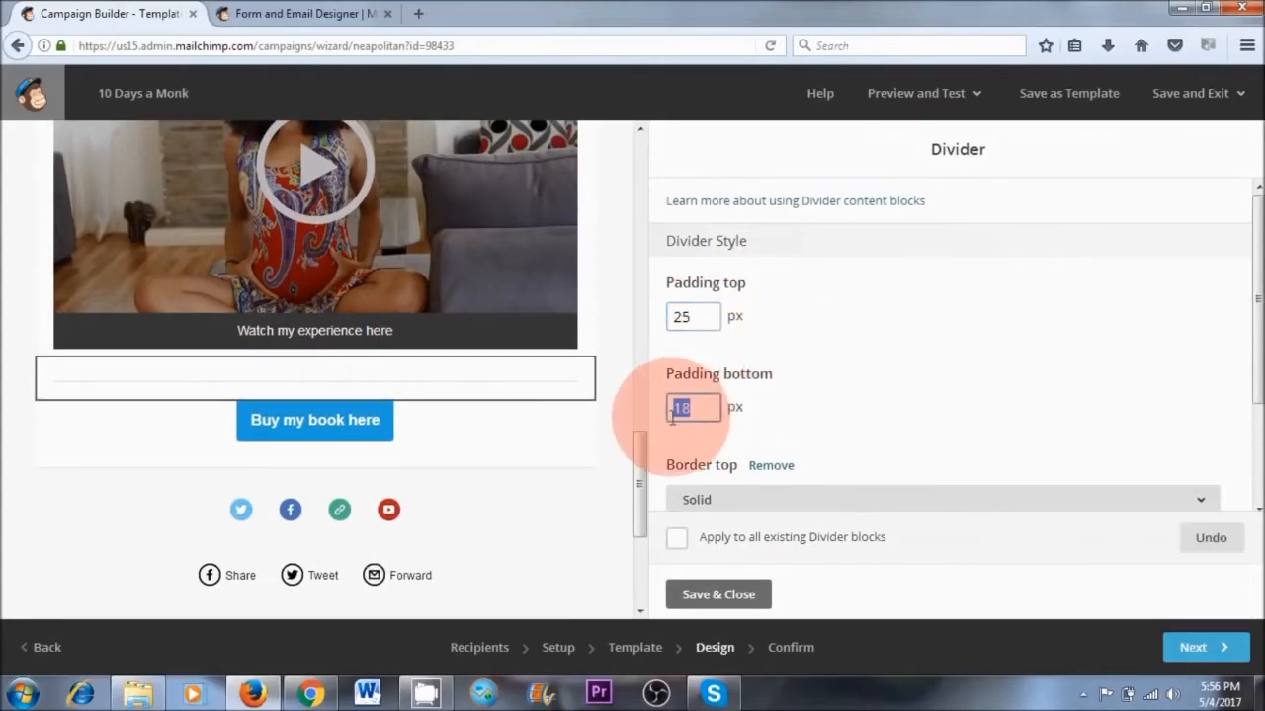
pyautogui.write('25')
# Set the divider's top border style to Dotted and save and close the block
pyautogui.scroll(-2, 1242, 409)
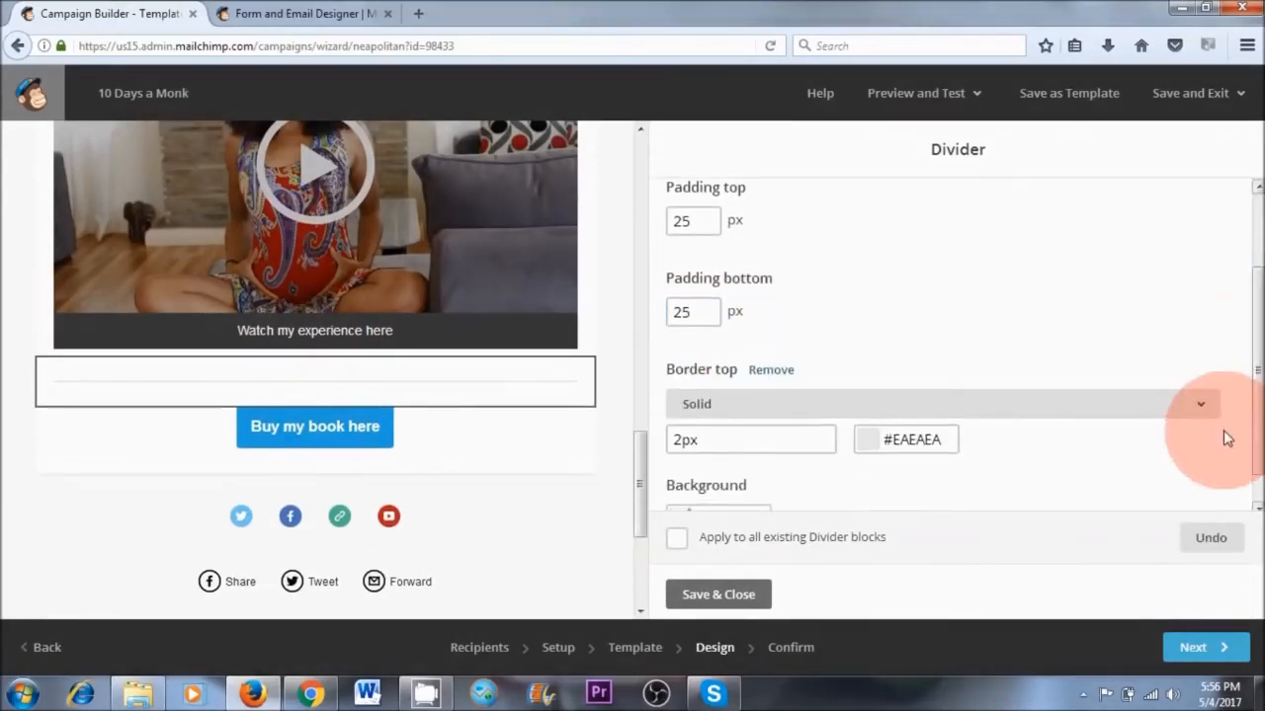
pyautogui.click(1203, 408)
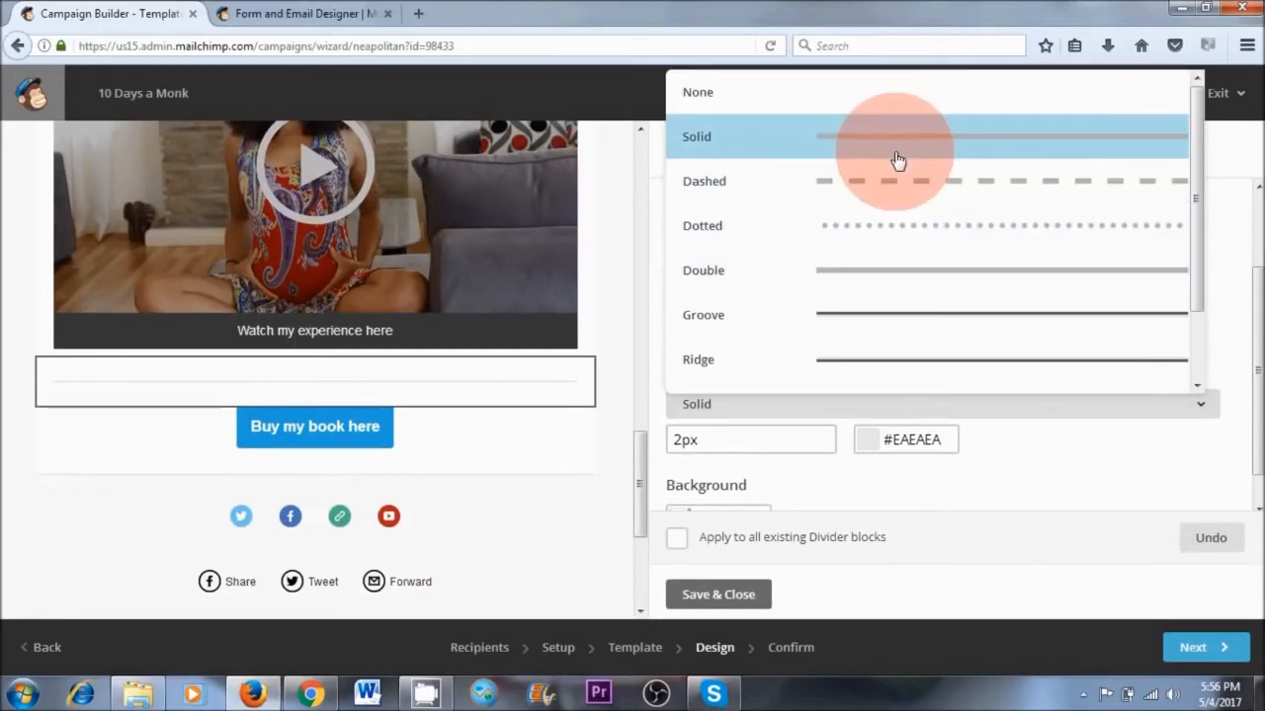
pyautogui.click(893, 229)
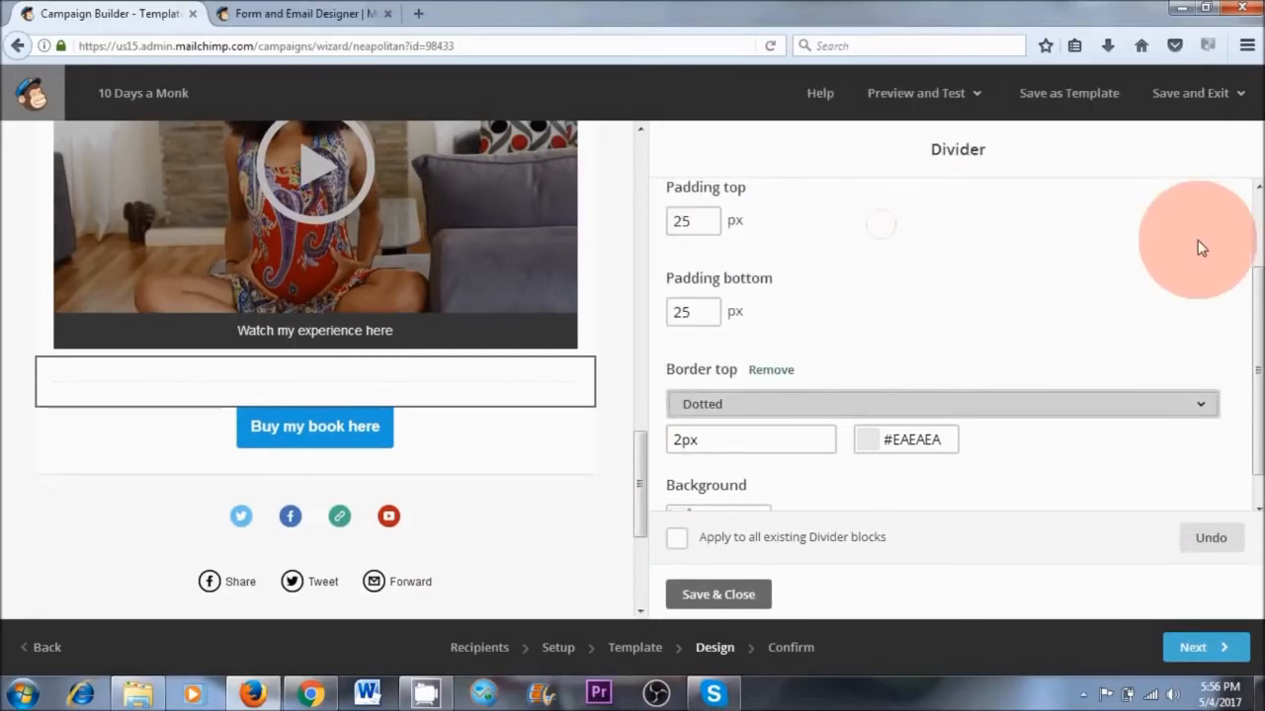
pyautogui.scroll(-1, 1245, 450)
pyautogui.click(718, 594)
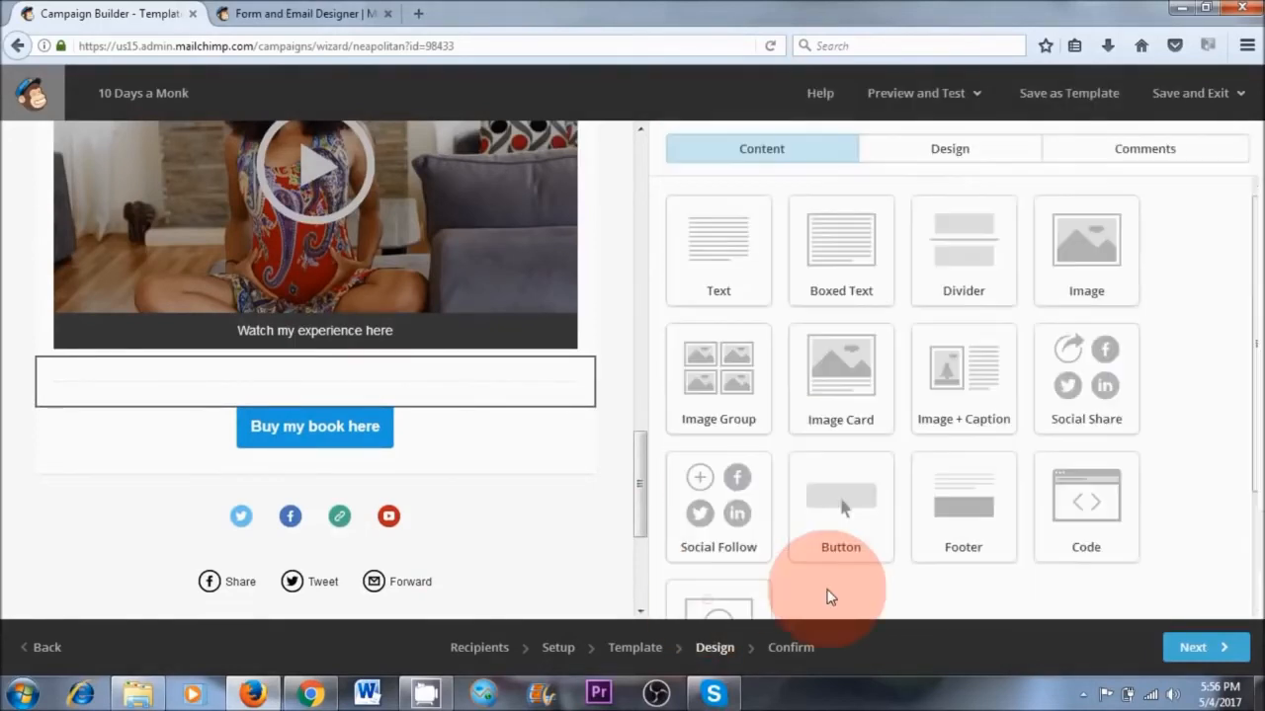
pyautogui.moveTo(213, 376)
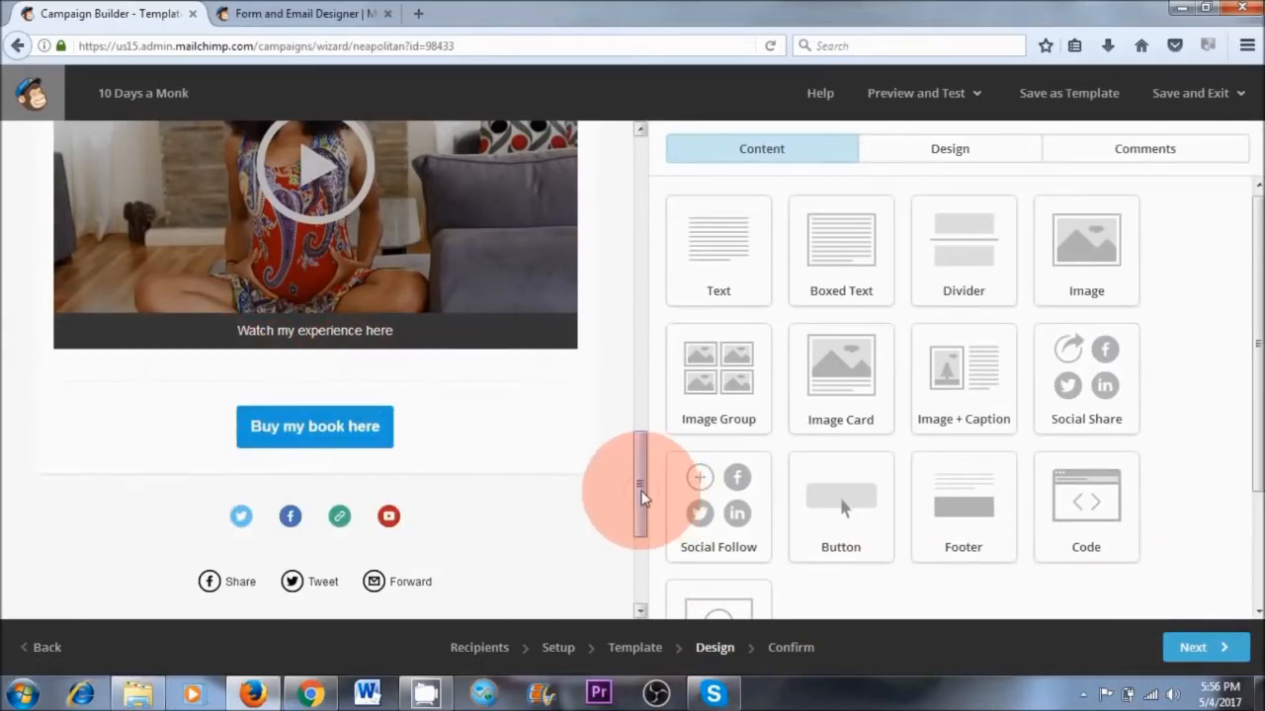
pyautogui.moveTo(642, 497); pyautogui.dragTo(638, 392)
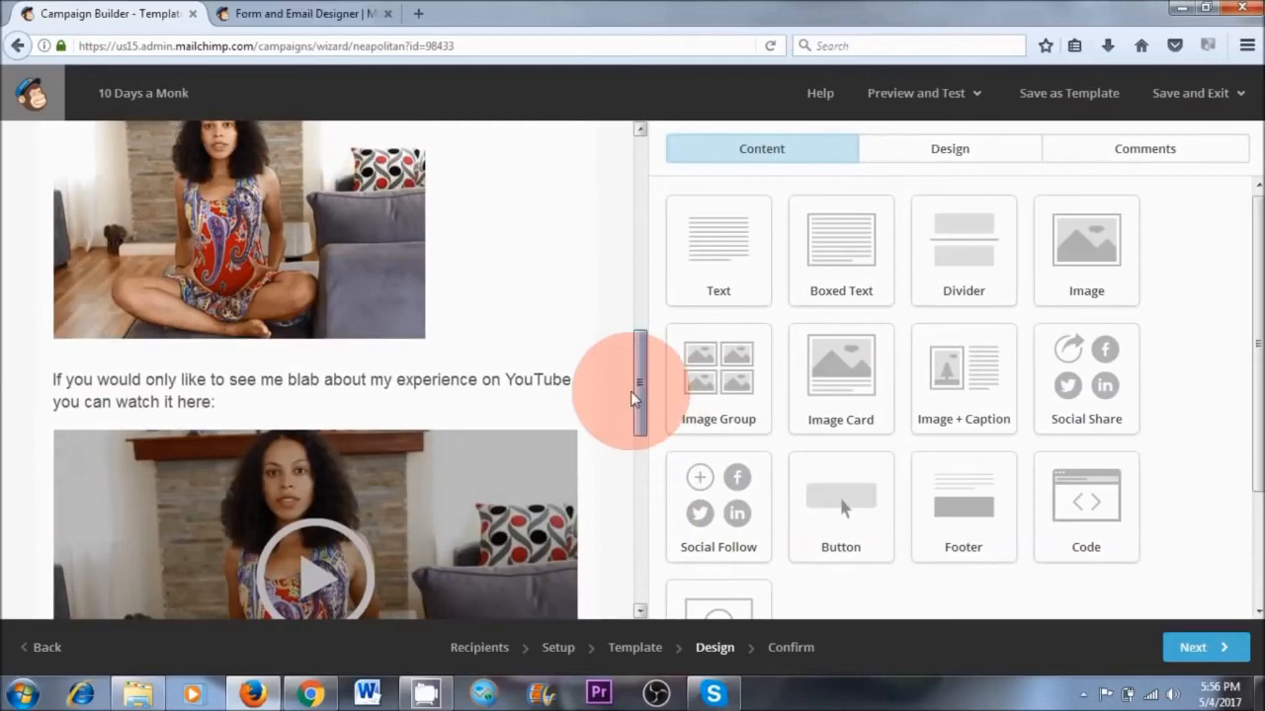
# Insert a divider between the YouTube invitation text and the video, and save and close the block
pyautogui.moveTo(968, 251); pyautogui.dragTo(336, 440)
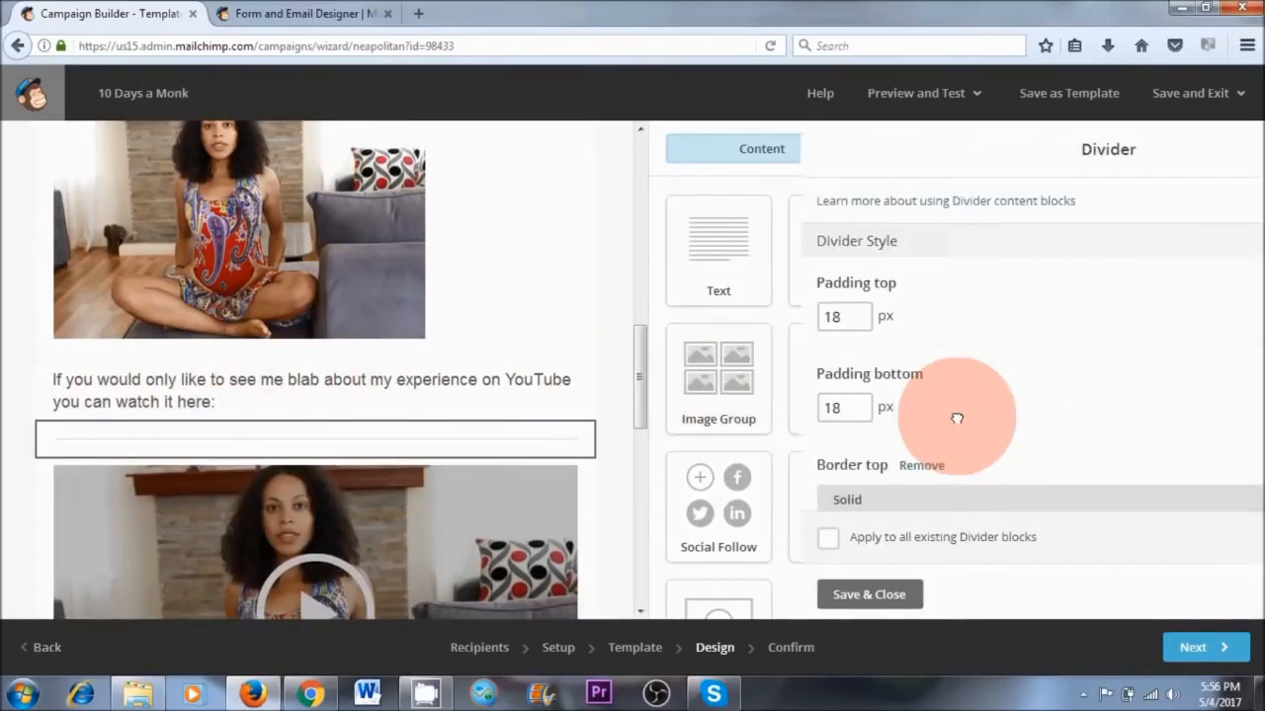
pyautogui.click(703, 598)
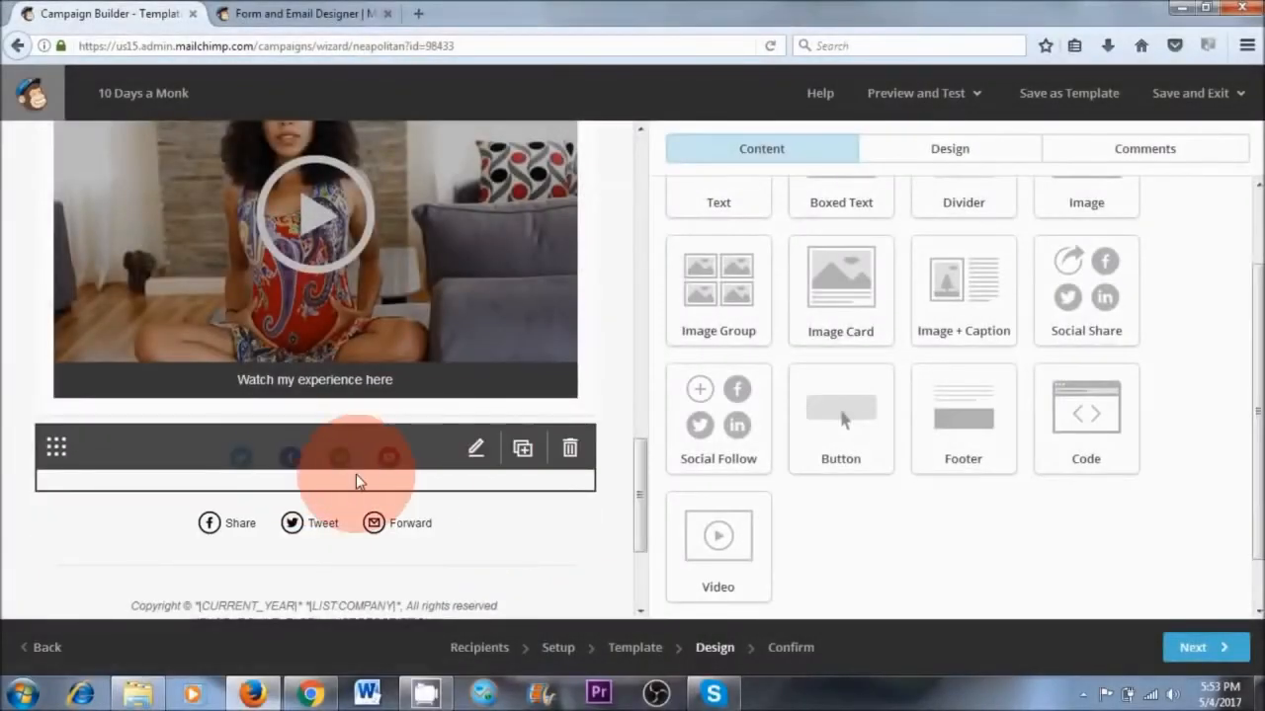
# Try the vertical small-icon layout for the Social Follow block, restore the horizontal small-icon layout, and save and close the block
pyautogui.click(475, 454)
pyautogui.click(959, 201)
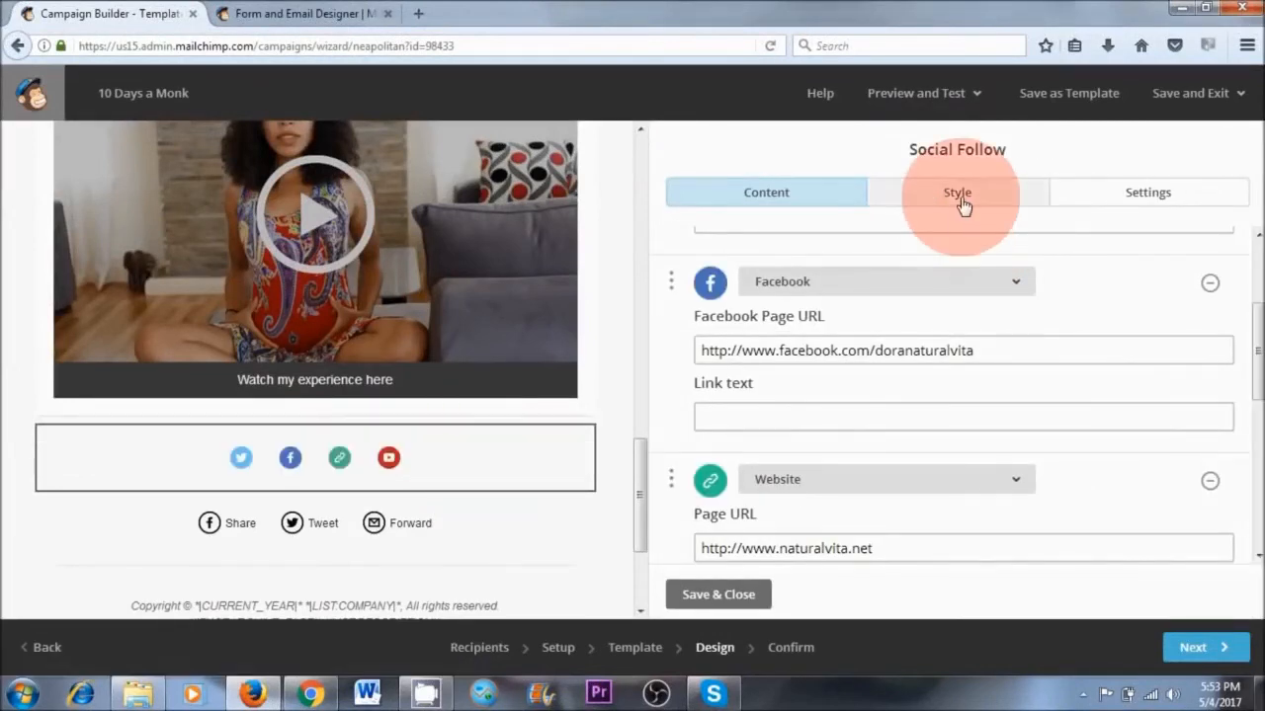
pyautogui.scroll(-5, 1064, 334)
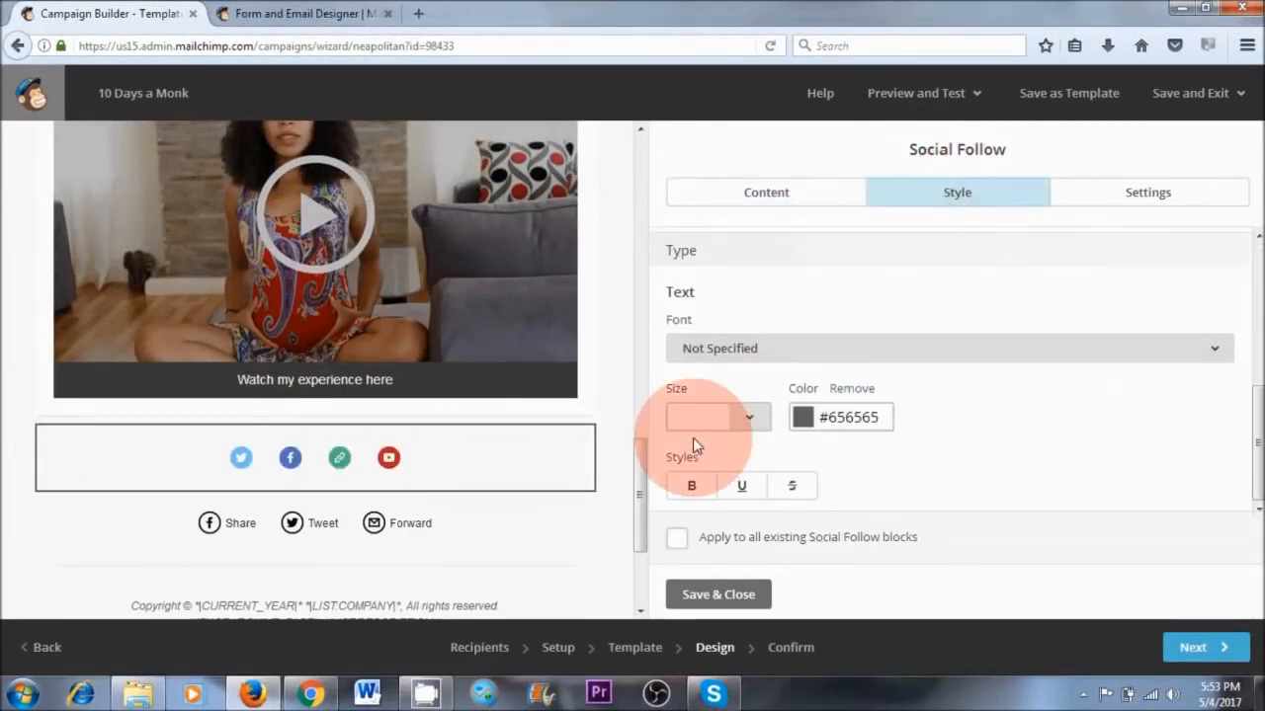
pyautogui.click(1136, 191)
pyautogui.scroll(-5, 1033, 421)
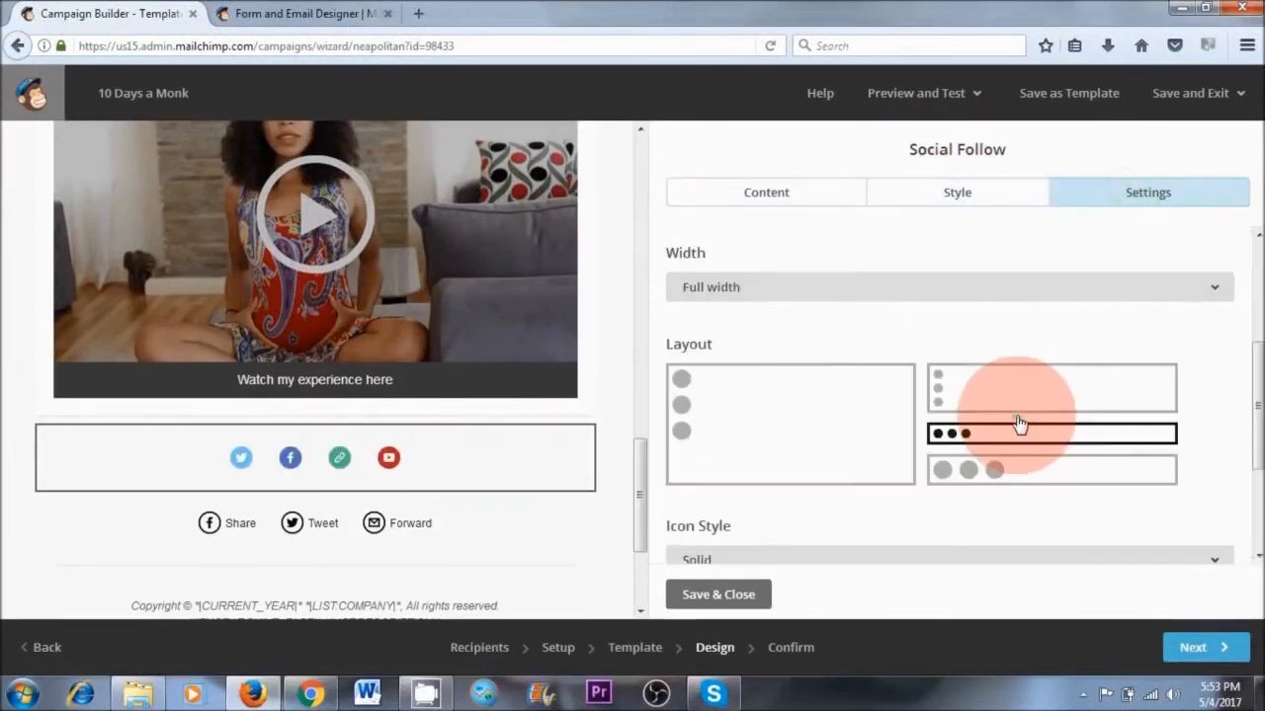
pyautogui.scroll(3, 1019, 424)
pyautogui.click(994, 346)
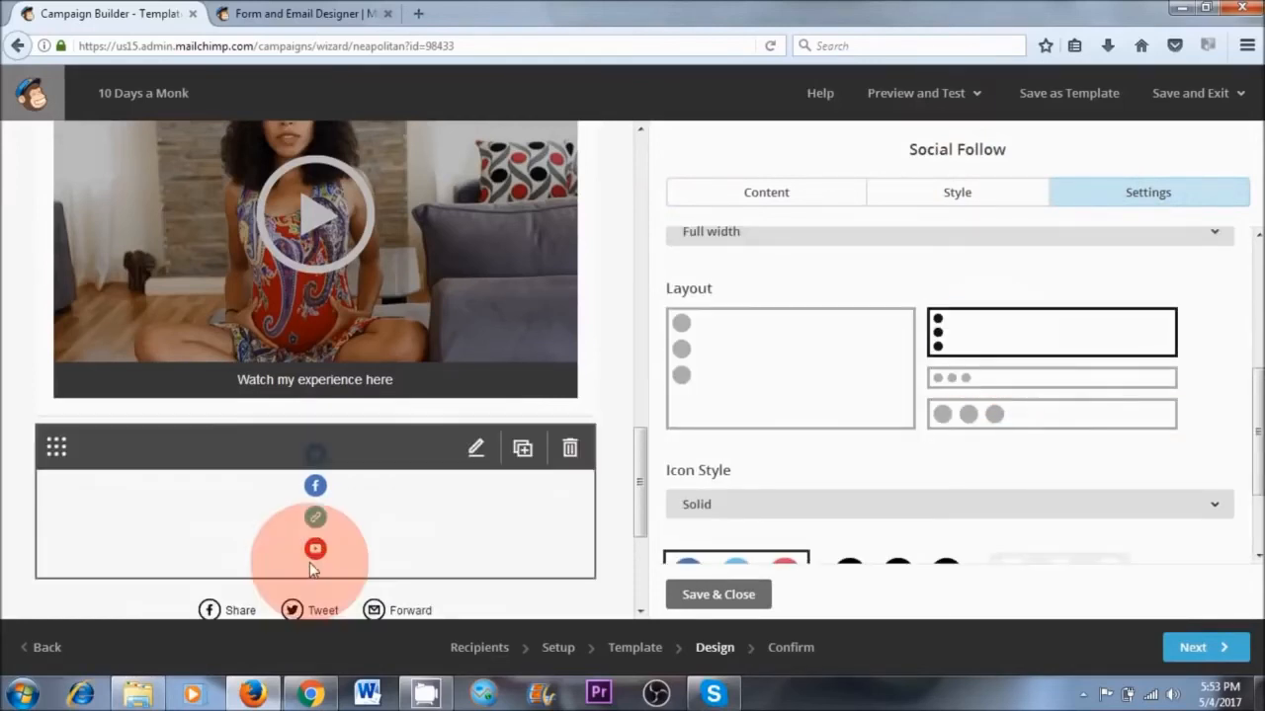
pyautogui.click(1018, 381)
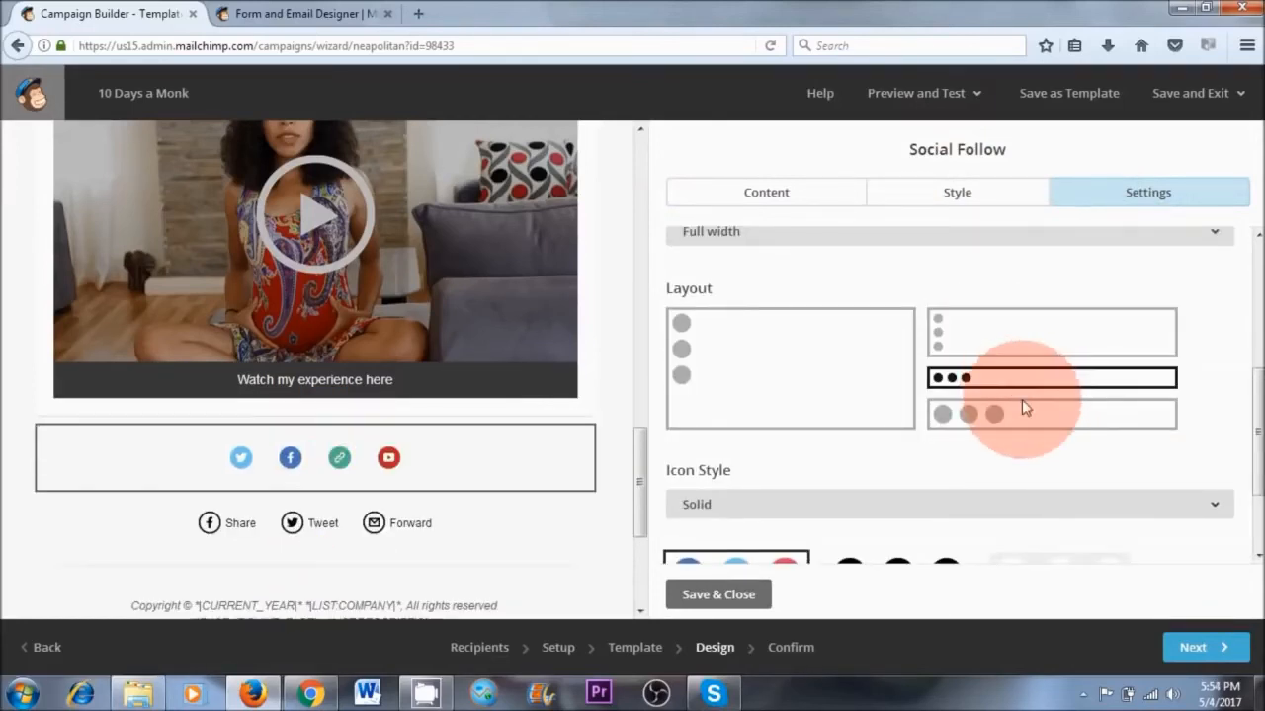
pyautogui.click(718, 595)
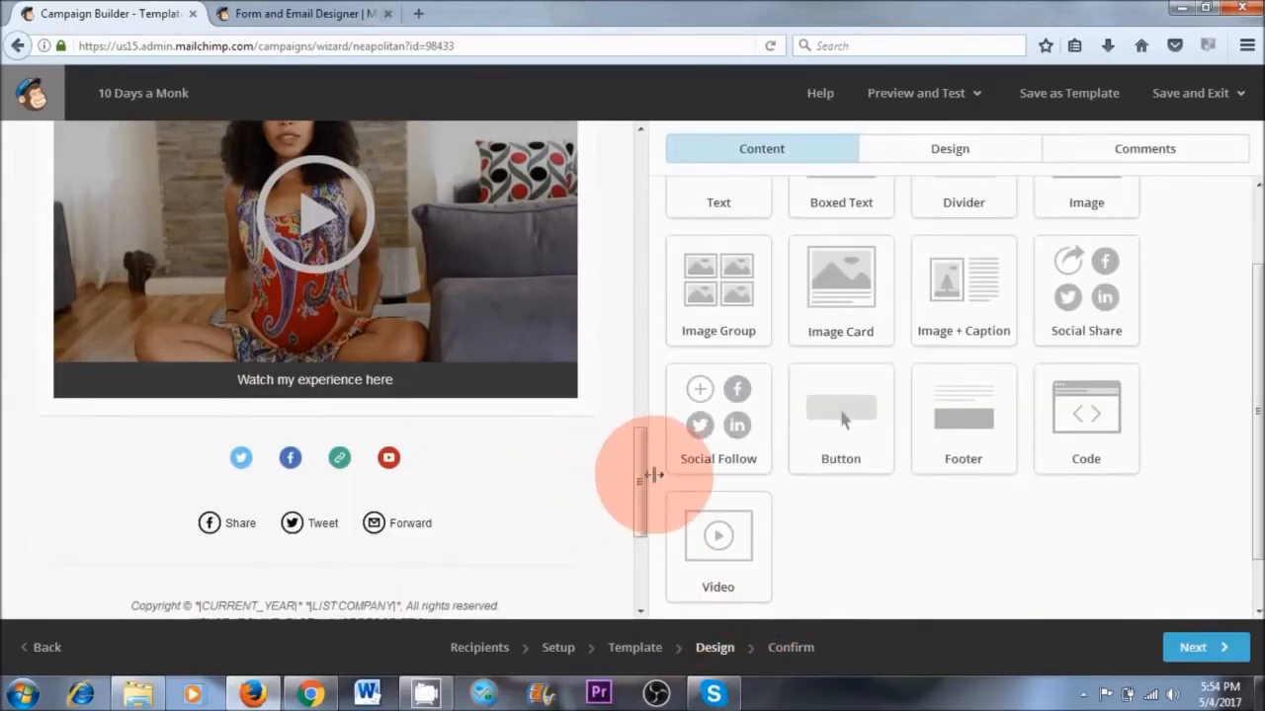
# Proceed to the campaign's Confirm stage and enter preview mode for the email
pyautogui.moveTo(642, 471); pyautogui.dragTo(633, 548)
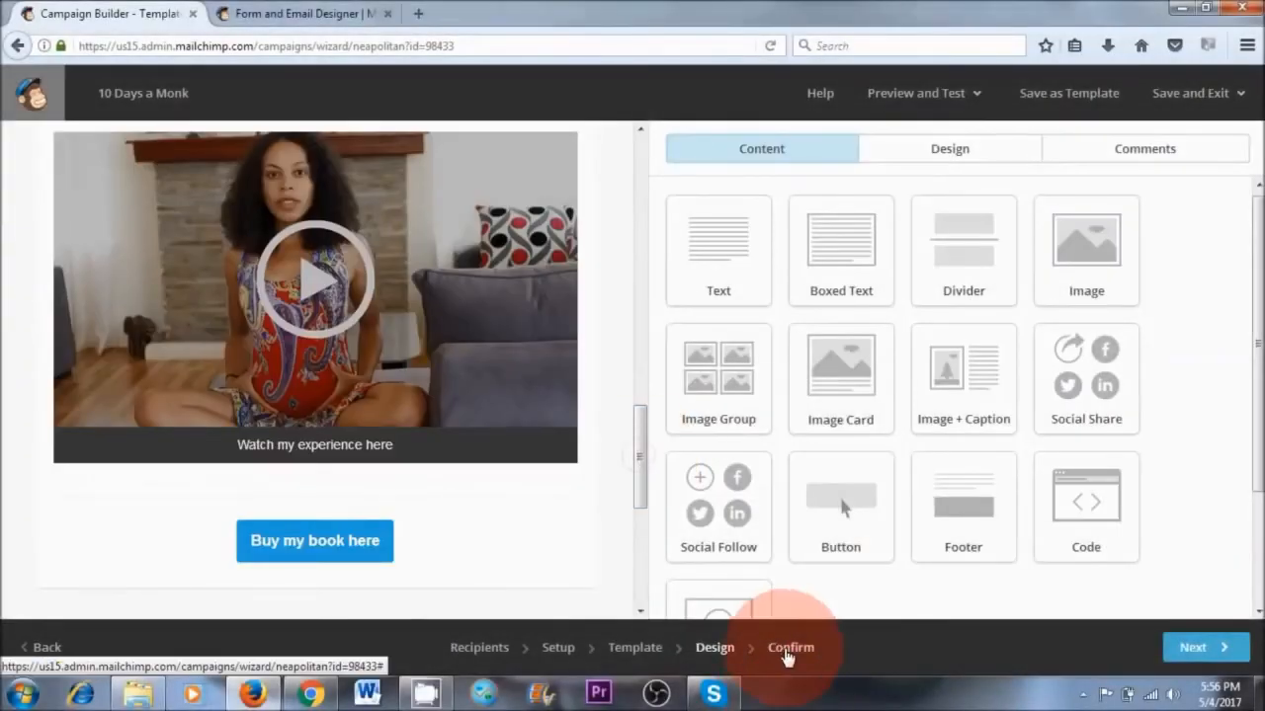
pyautogui.click(790, 647)
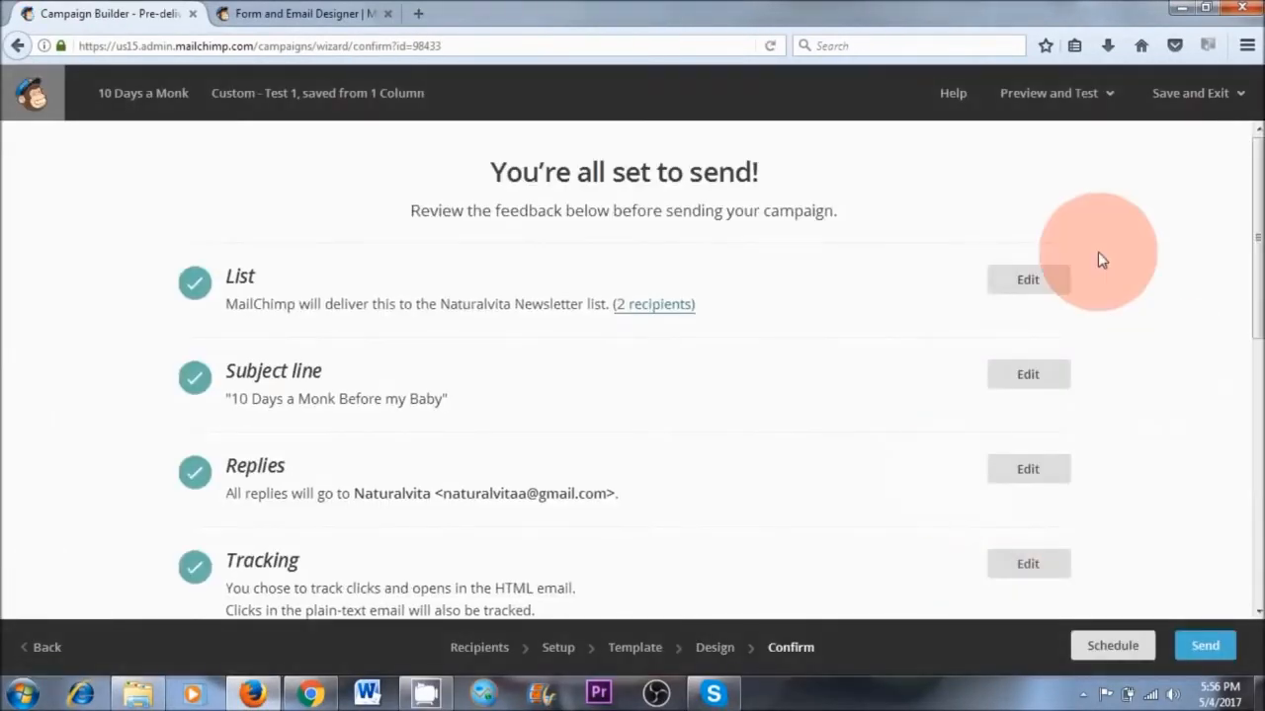
pyautogui.click(1072, 99)
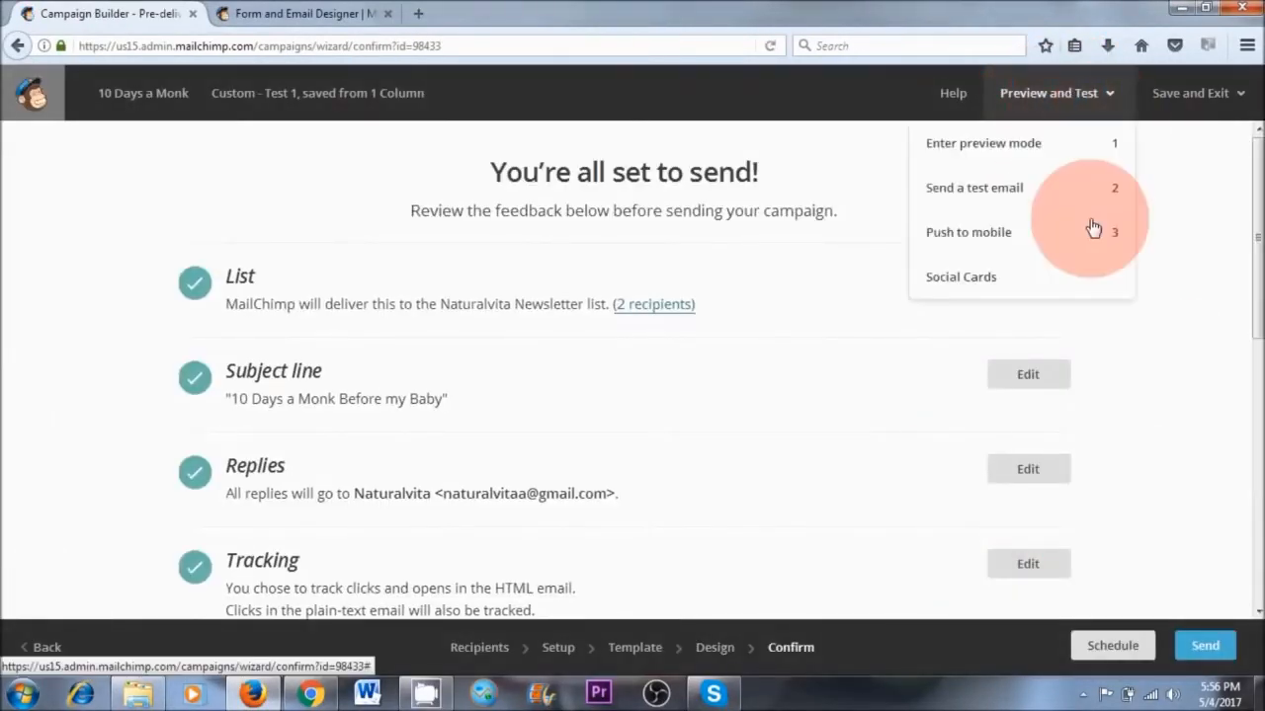
pyautogui.click(989, 150)
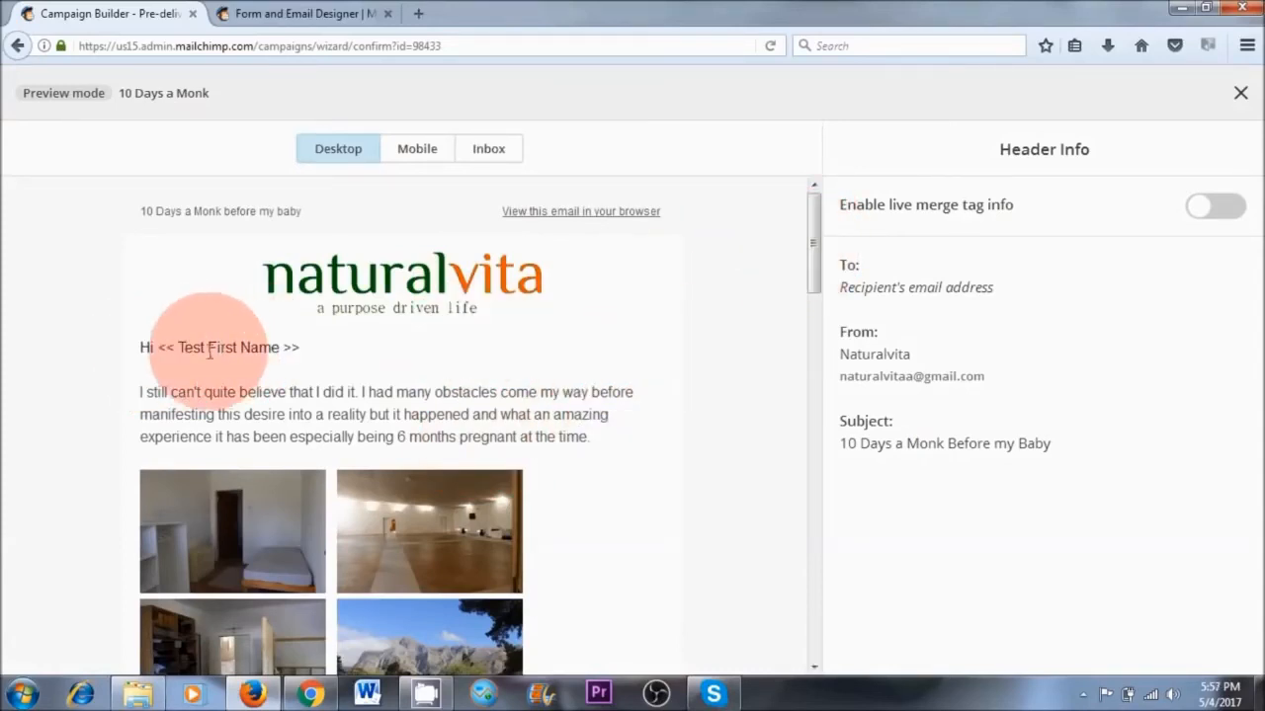
# Examine the desktop preview, including the video link, book button, social icons and footer, and leave preview mode
pyautogui.moveTo(813, 255); pyautogui.dragTo(816, 480)
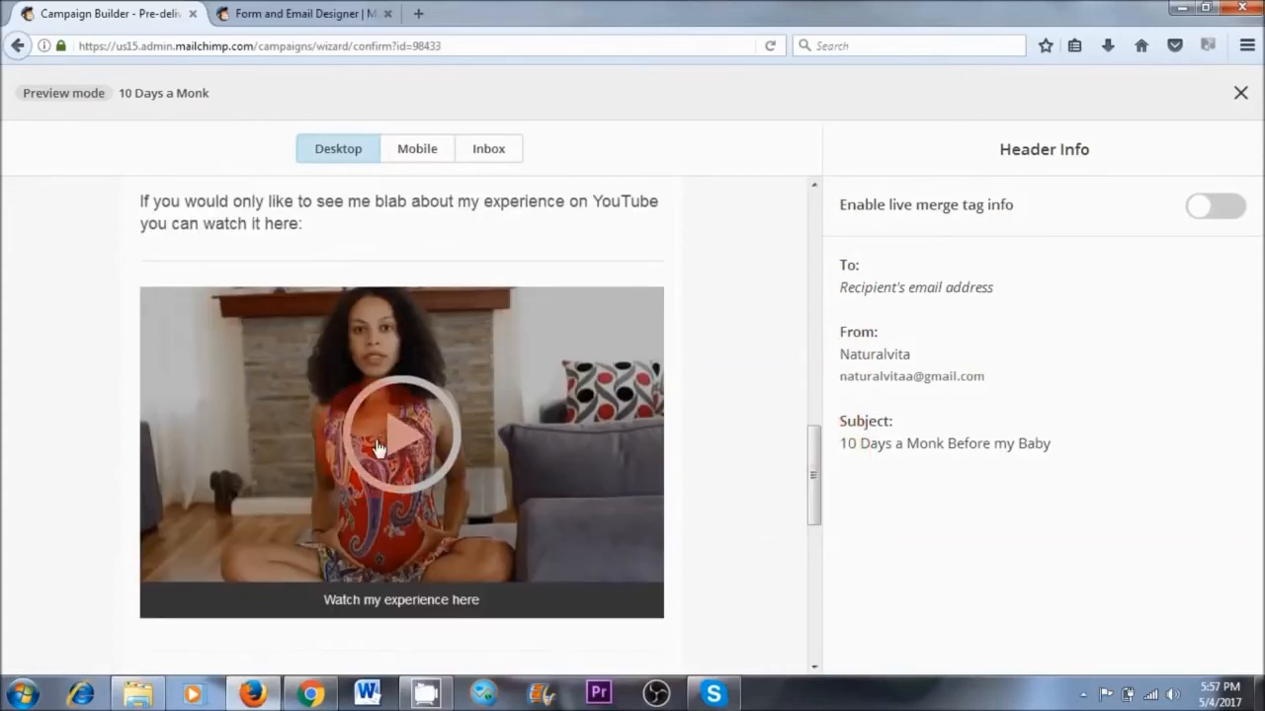
pyautogui.click(611, 443)
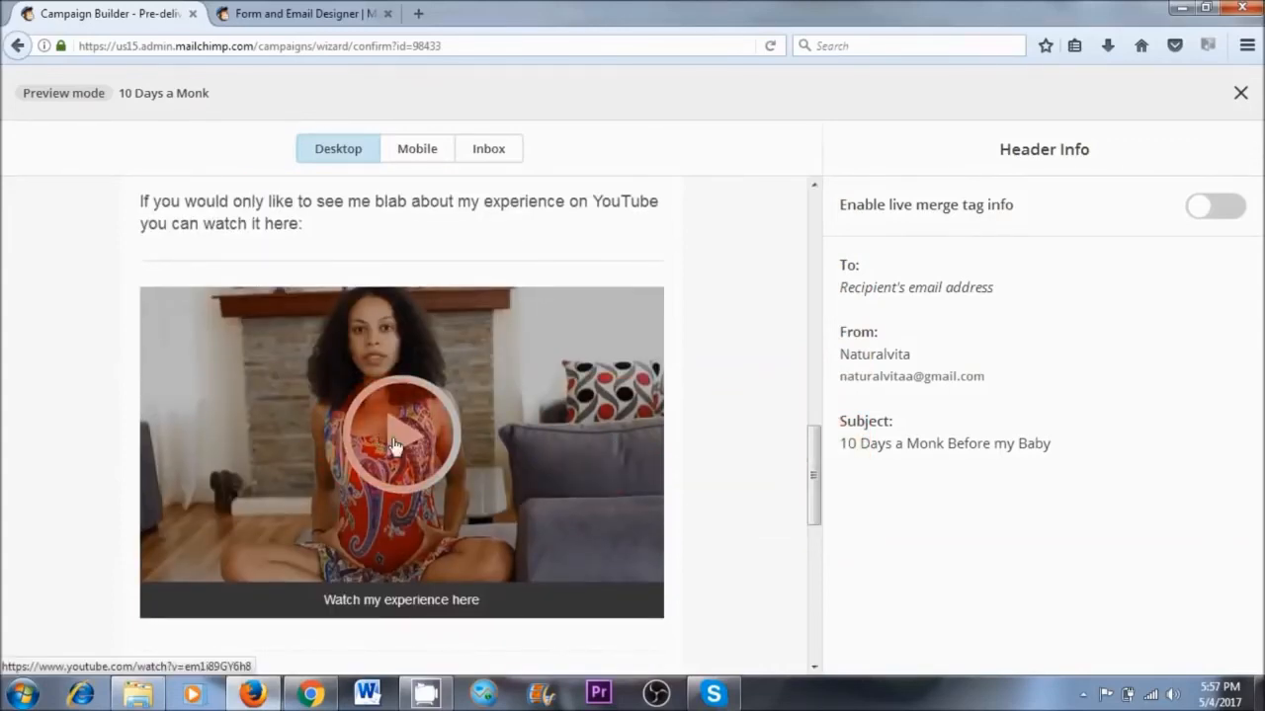
pyautogui.moveTo(810, 437); pyautogui.dragTo(808, 529)
pyautogui.click(408, 358)
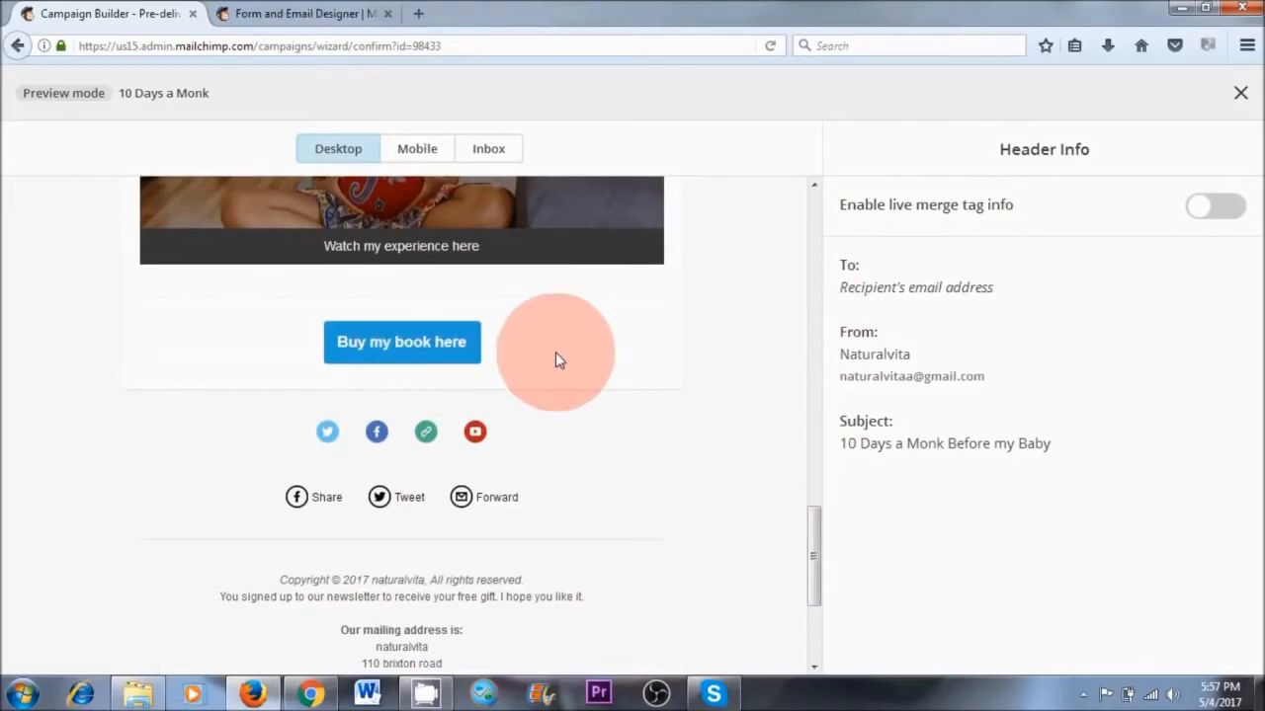
pyautogui.moveTo(813, 564); pyautogui.dragTo(812, 607)
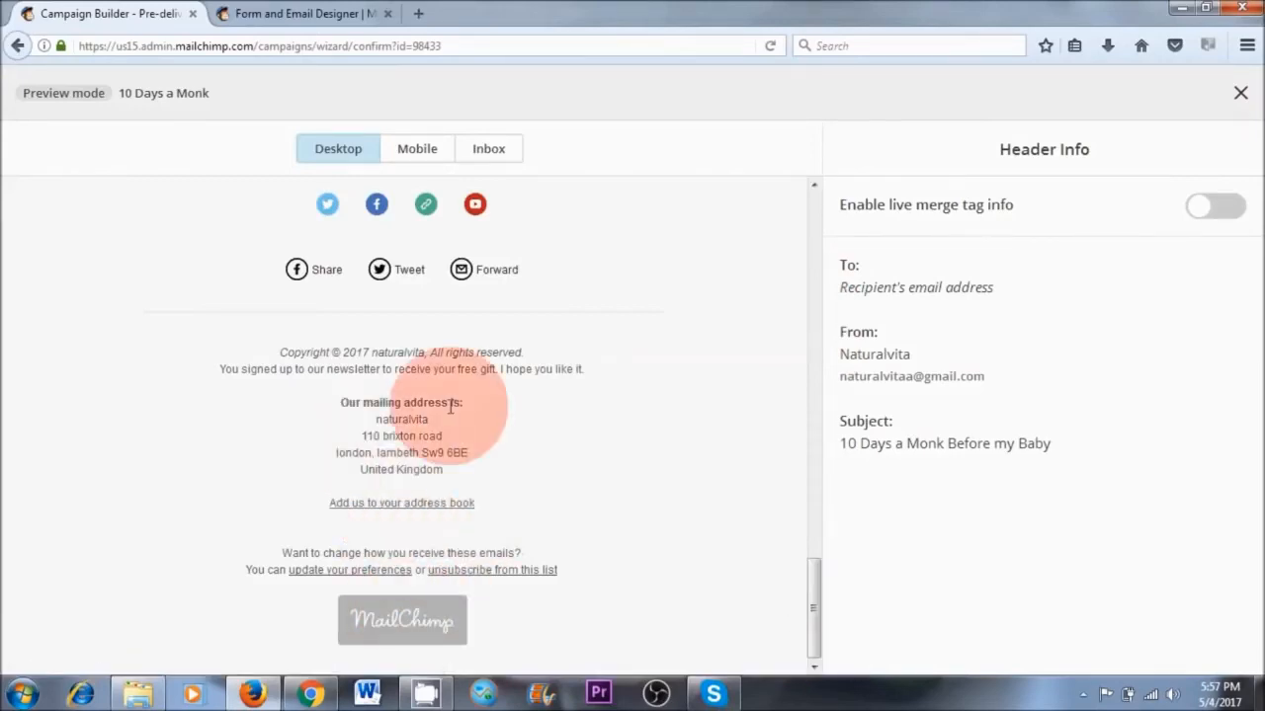
pyautogui.moveTo(809, 610); pyautogui.dragTo(800, 210)
pyautogui.click(1240, 92)
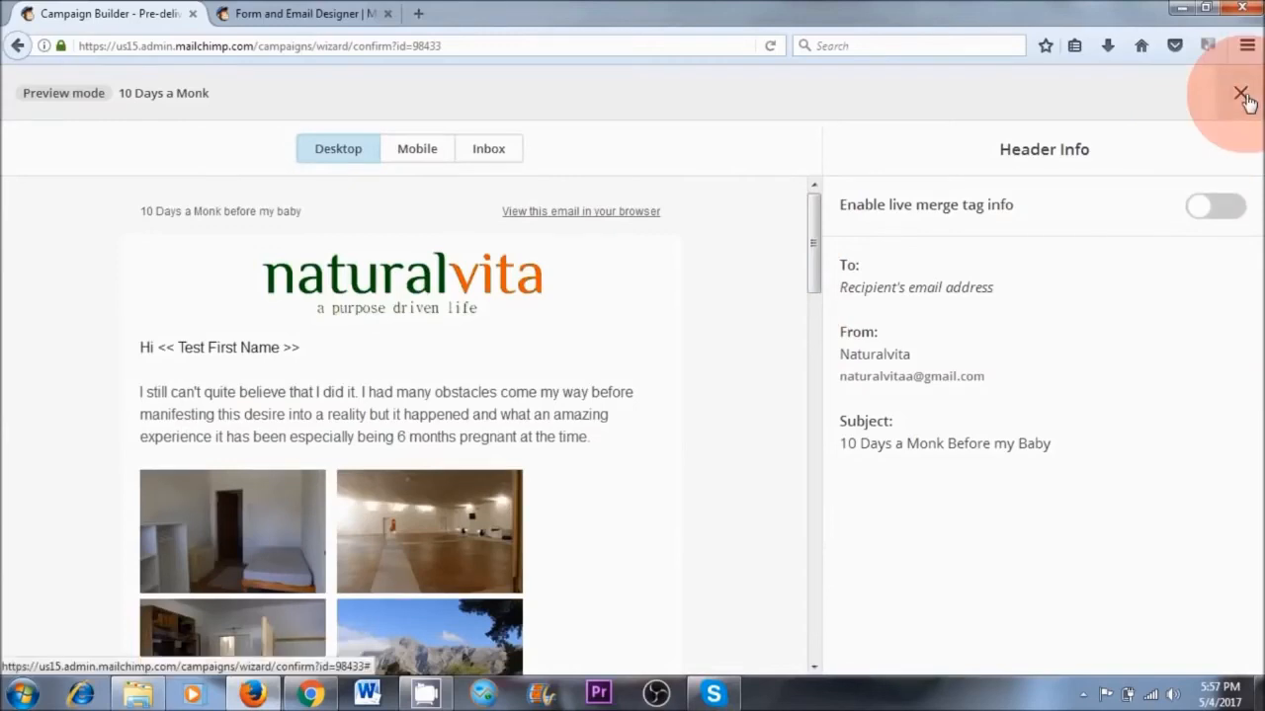
pyautogui.click(1067, 110)
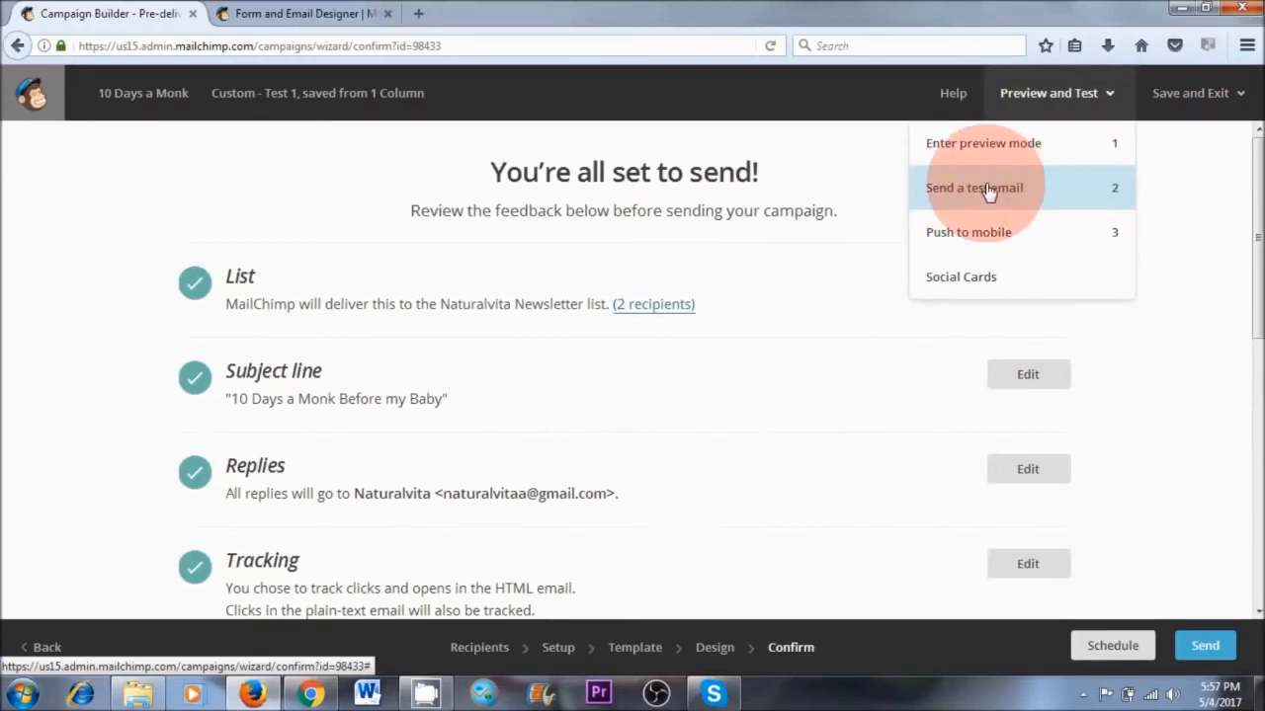
pyautogui.click(1037, 195)
pyautogui.click(432, 501)
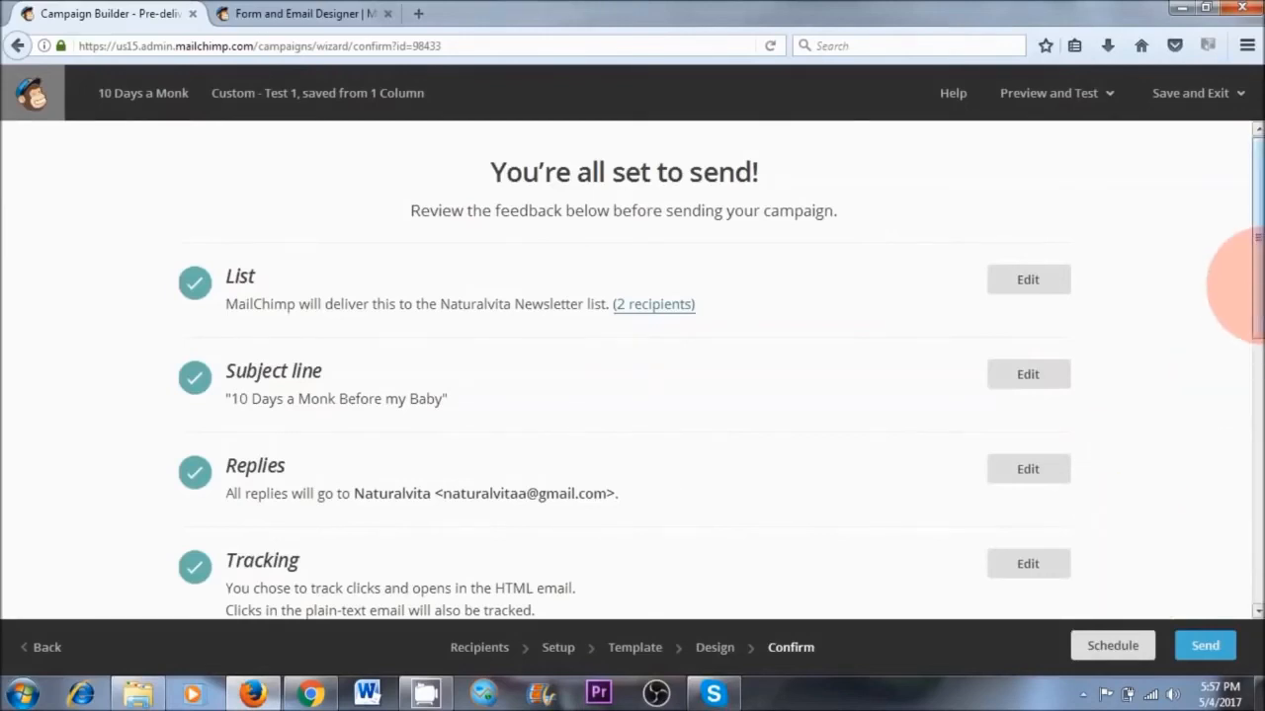
# Open the campaign's schedule setup and choose May 8 2017 as the delivery date
pyautogui.moveTo(1242, 282); pyautogui.dragTo(1257, 251)
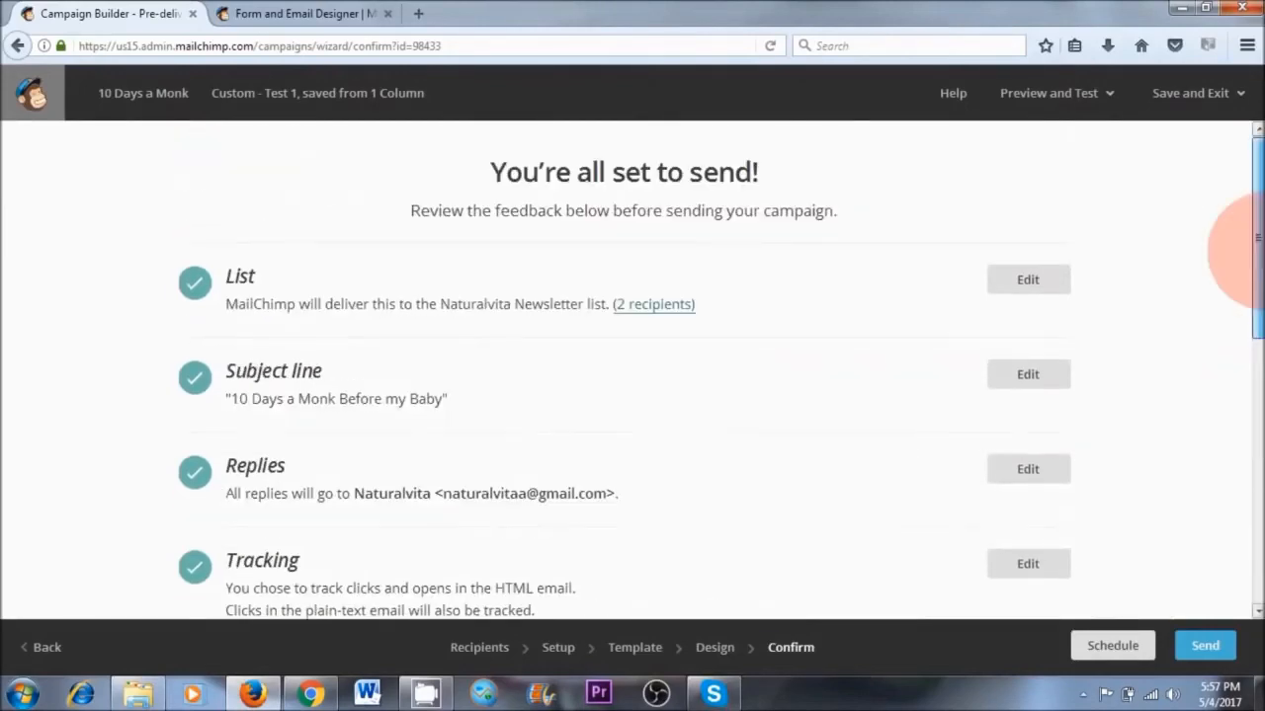
pyautogui.click(1112, 646)
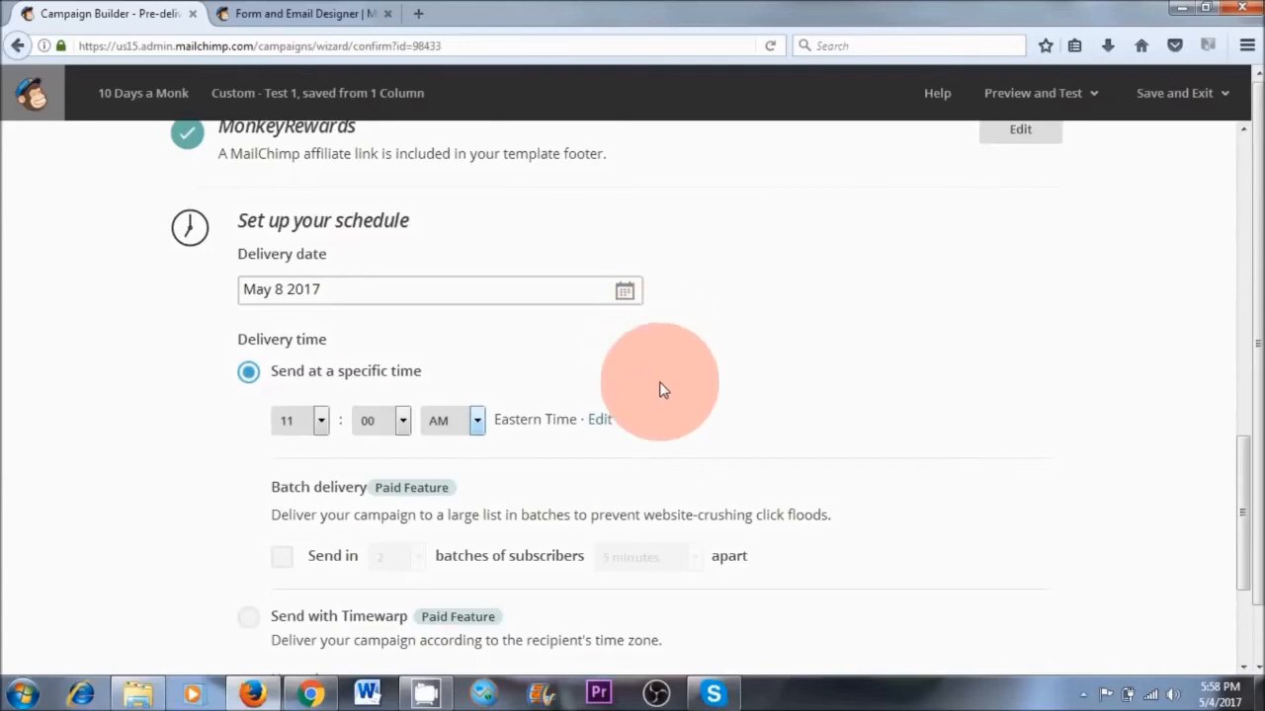
pyautogui.scroll(-2, 654, 366)
pyautogui.scroll(2, 659, 381)
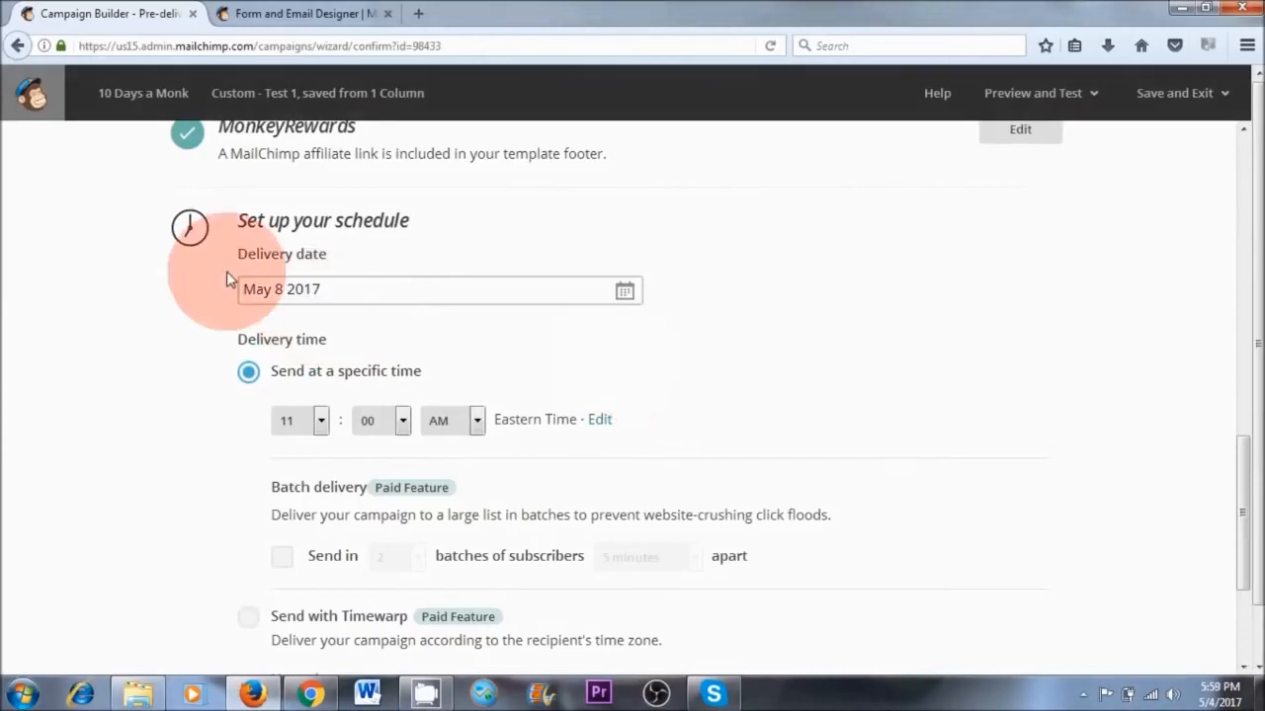
pyautogui.click(623, 296)
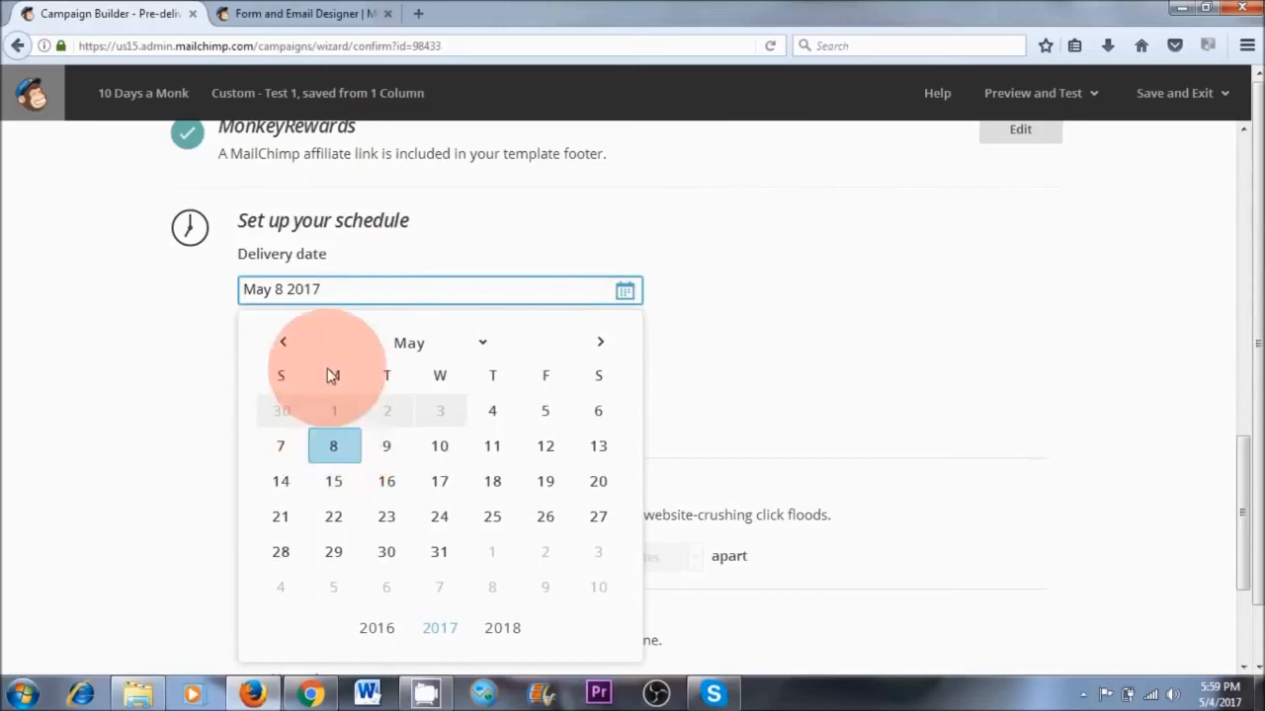
pyautogui.click(336, 439)
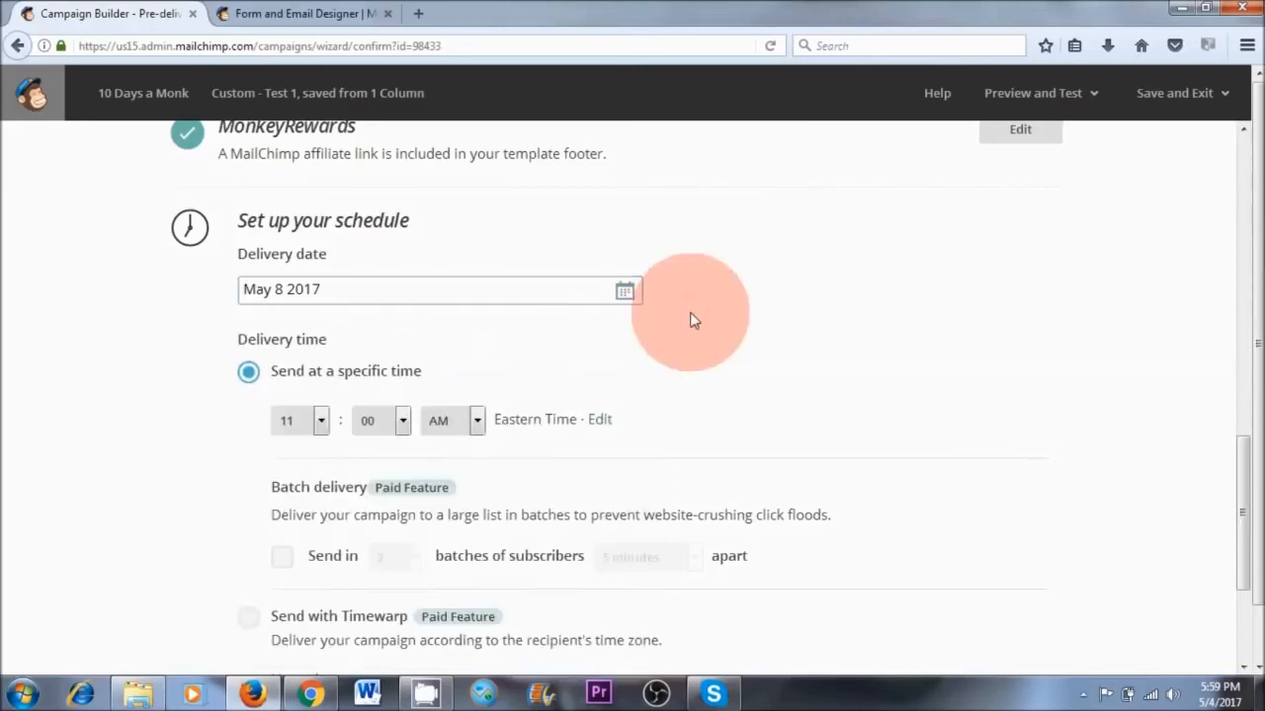
# Set the specific delivery time to 7:00 AM Eastern Time and schedule the campaign
pyautogui.click(314, 425)
pyautogui.click(308, 253)
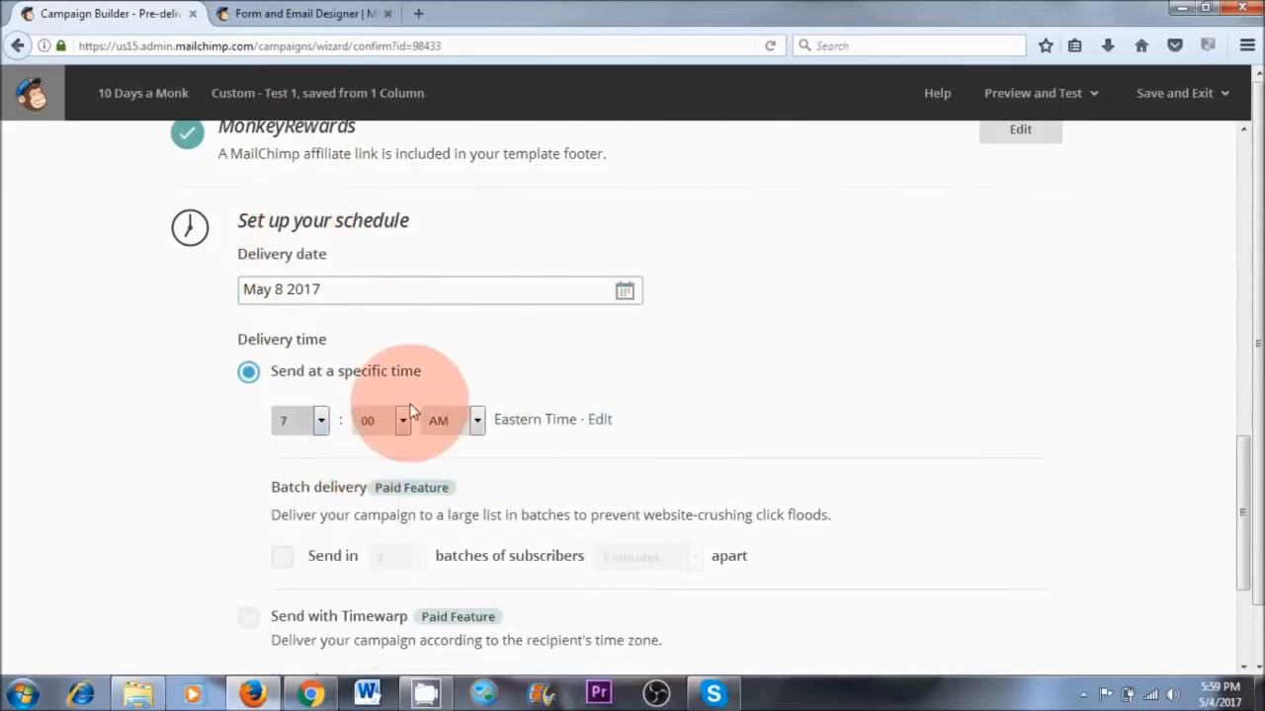
pyautogui.scroll(-3, 682, 445)
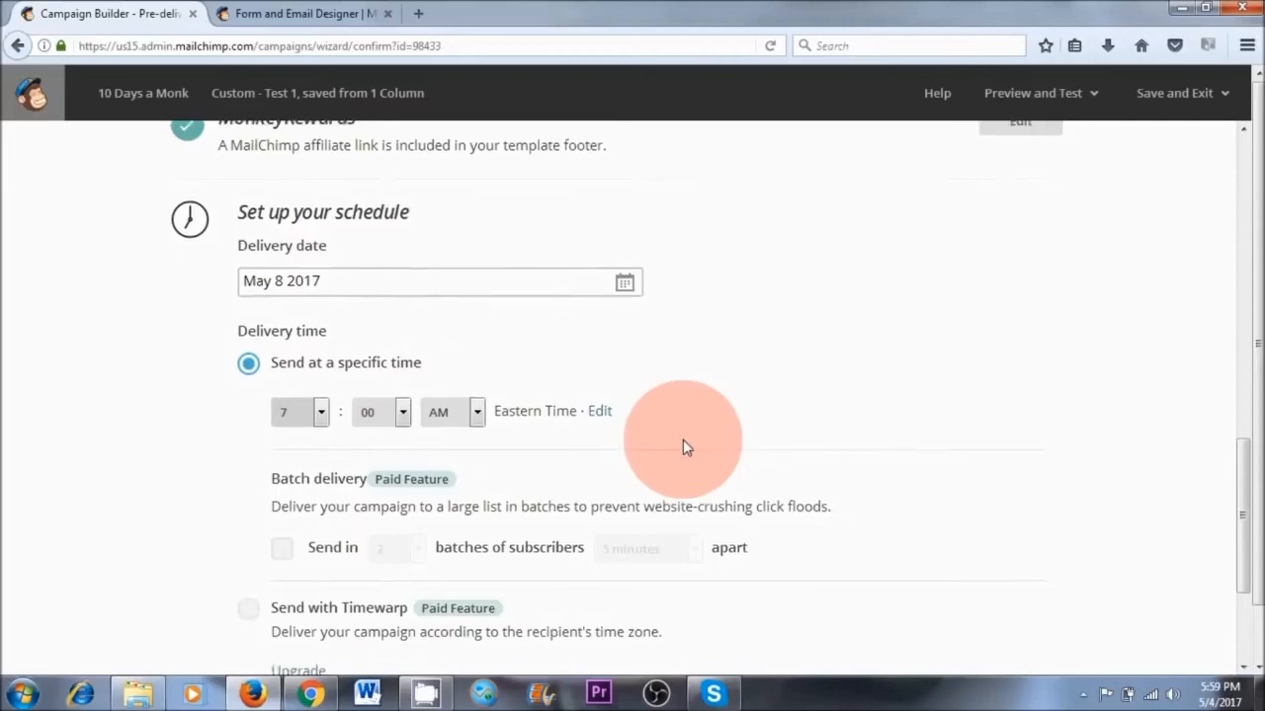
pyautogui.scroll(-1, 682, 444)
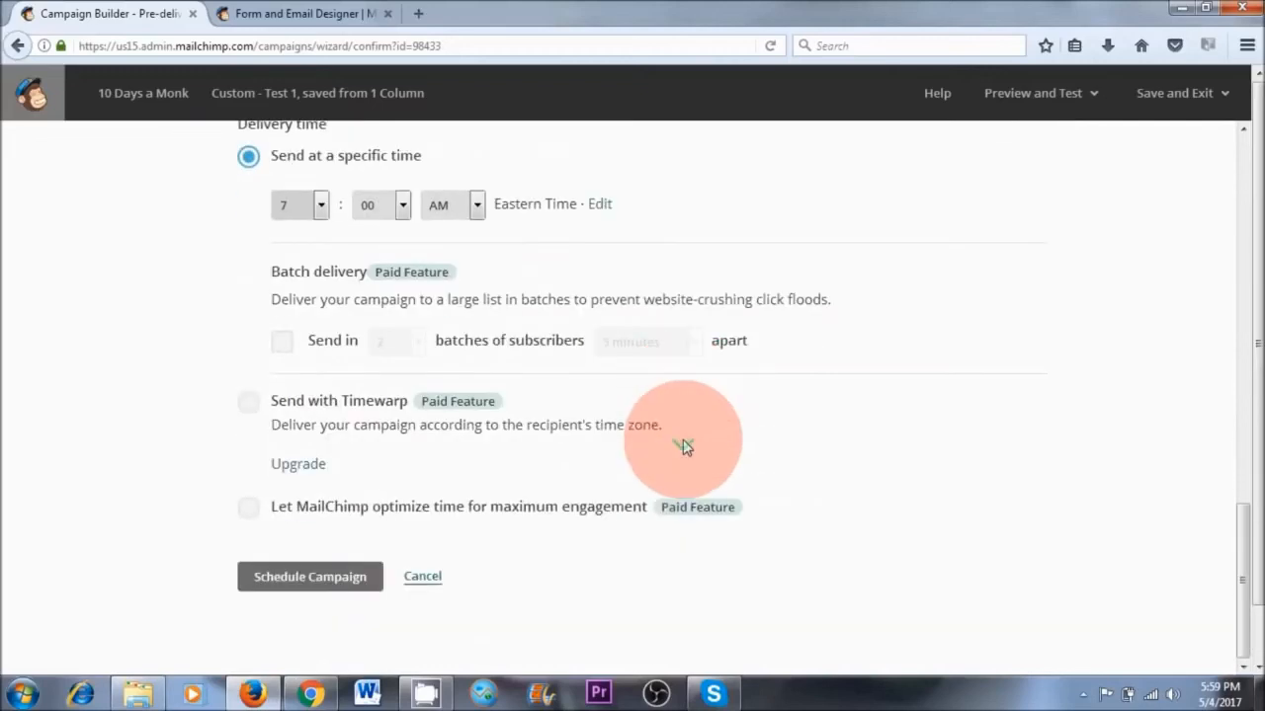
pyautogui.click(299, 583)
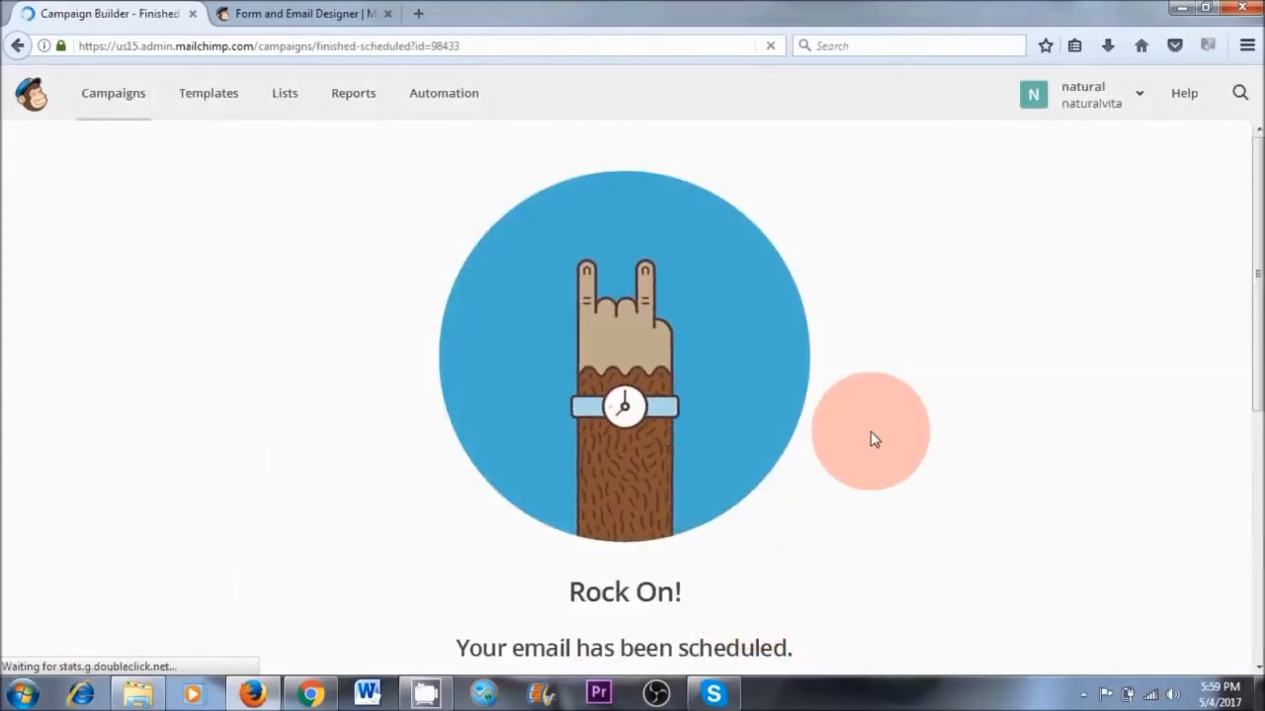
# Return to the campaigns list and pause the scheduled "10 Days a Monk" campaign for editing
pyautogui.click(114, 103)
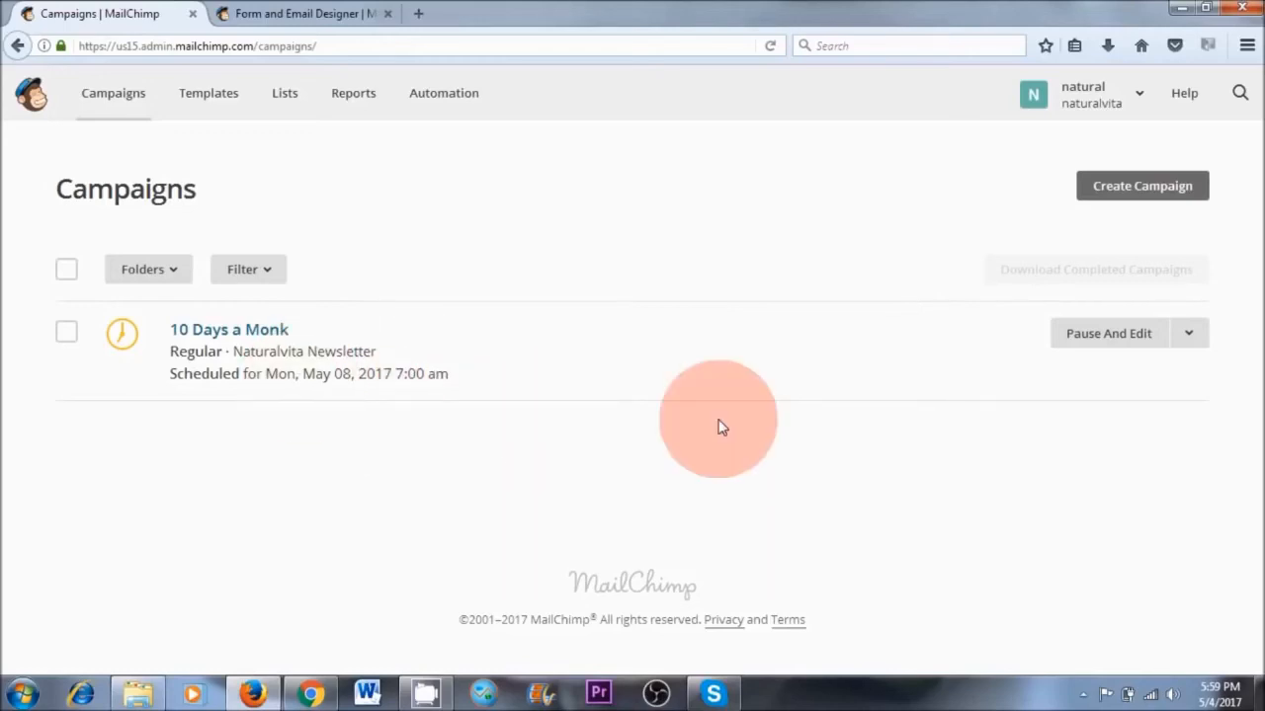
pyautogui.click(1106, 342)
pyautogui.click(373, 452)
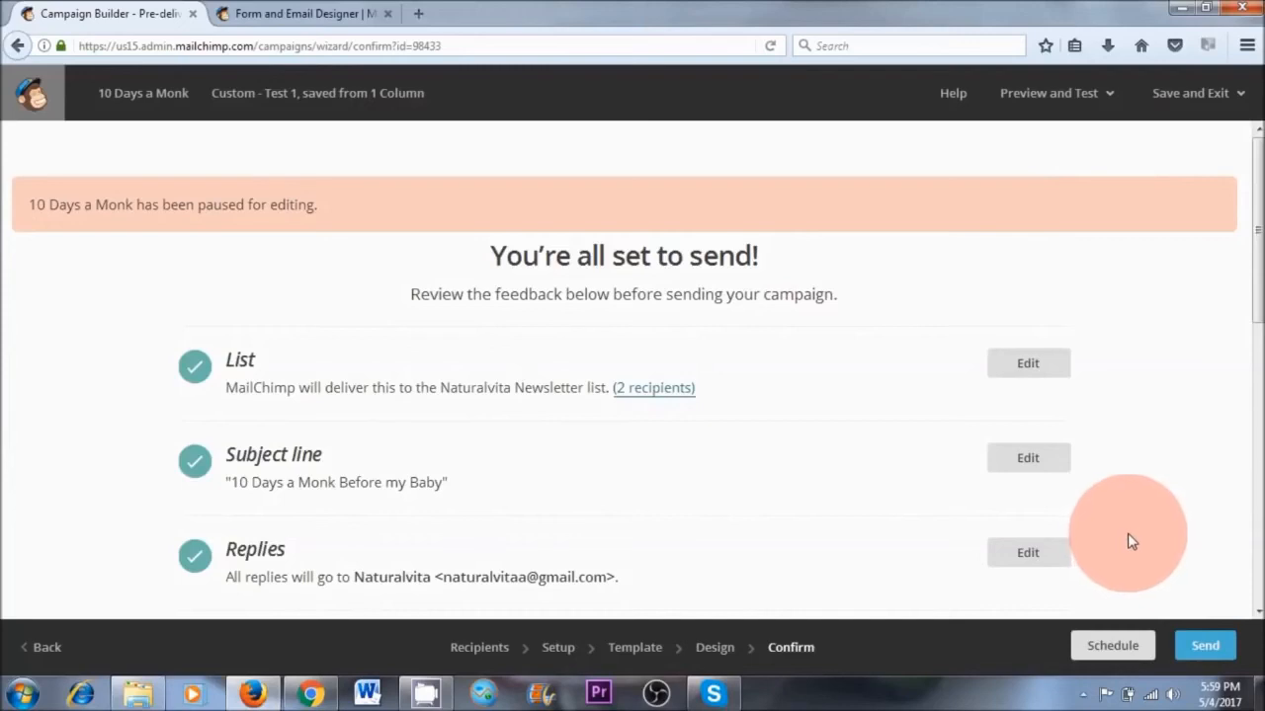
# Send the "10 Days a Monk" campaign to the Naturalvita Newsletter list immediately and confirm the launch
pyautogui.scroll(-3, 1245, 307)
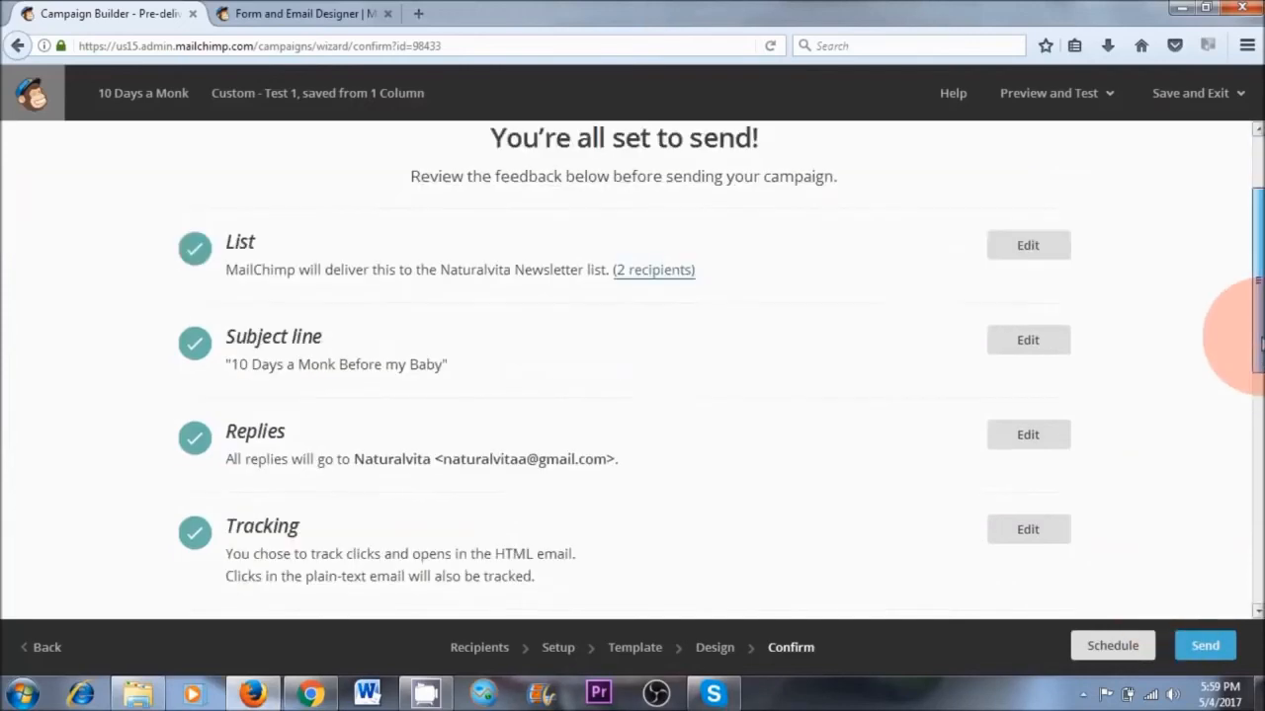
pyautogui.click(1201, 644)
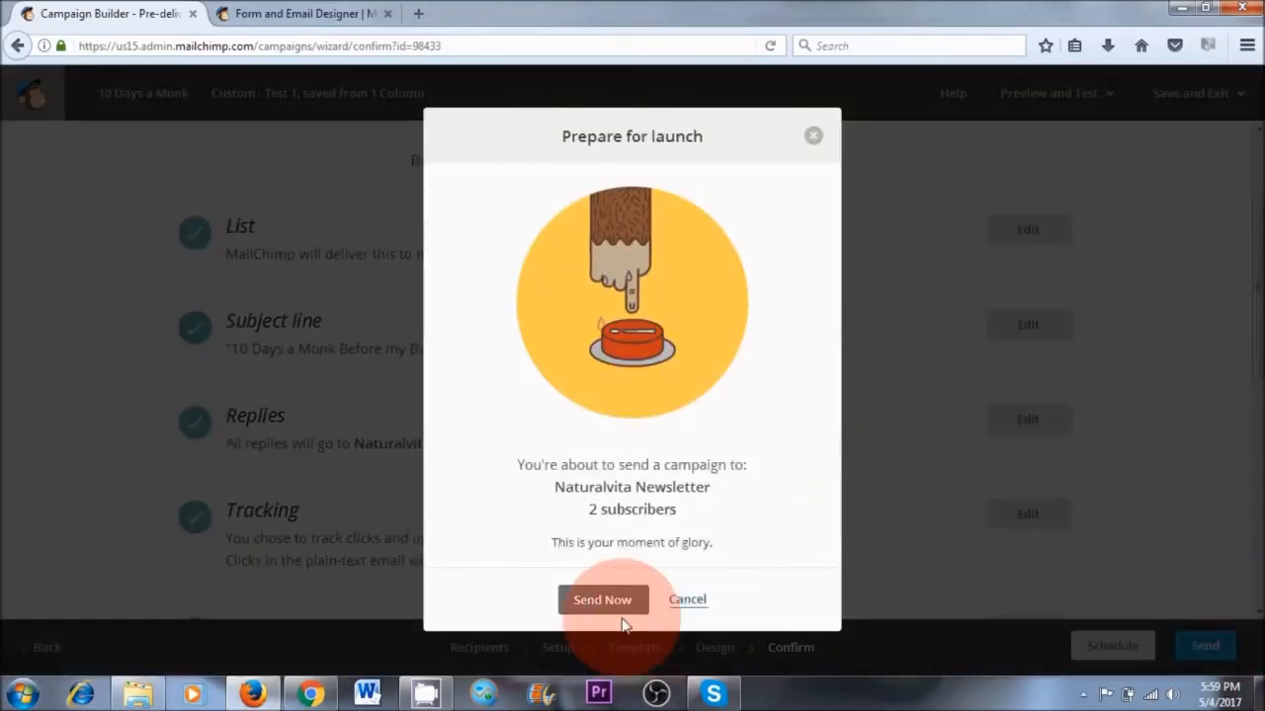
pyautogui.click(593, 601)
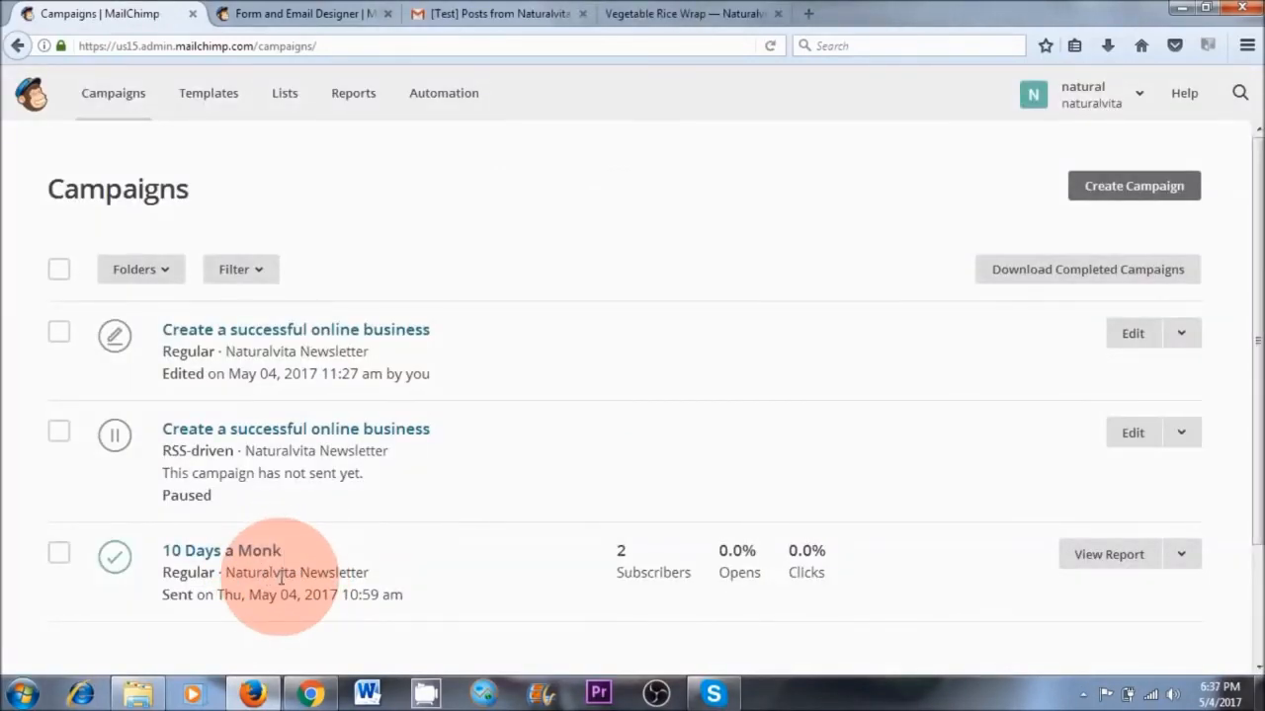
pyautogui.click(1182, 556)
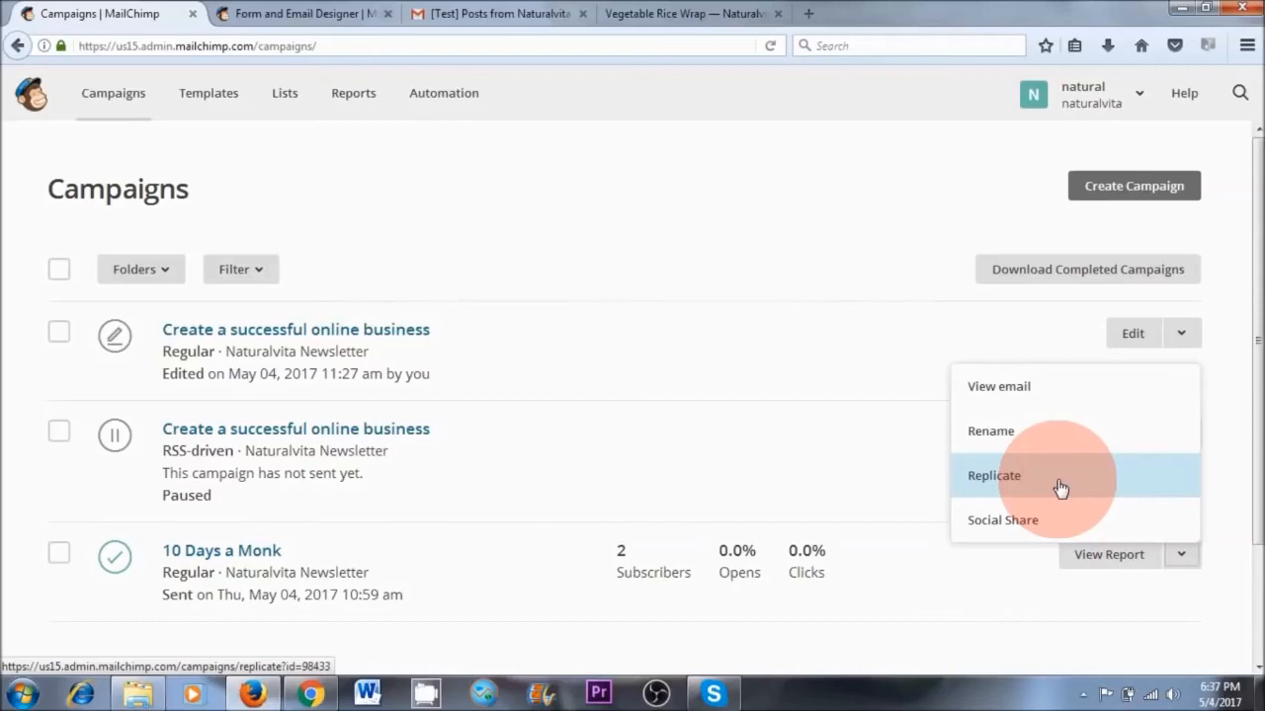
pyautogui.click(1062, 611)
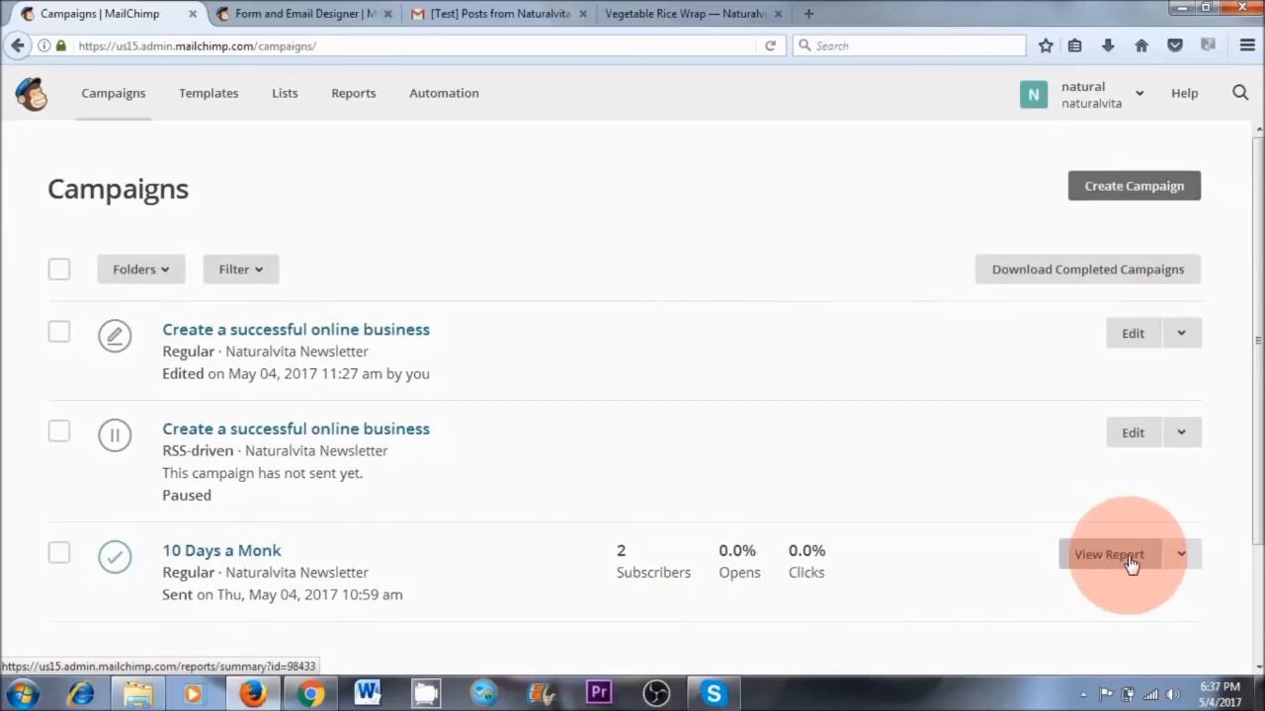
# Review the summary report of the sent "10 Days a Monk" campaign and return to the campaigns list
pyautogui.click(1112, 561)
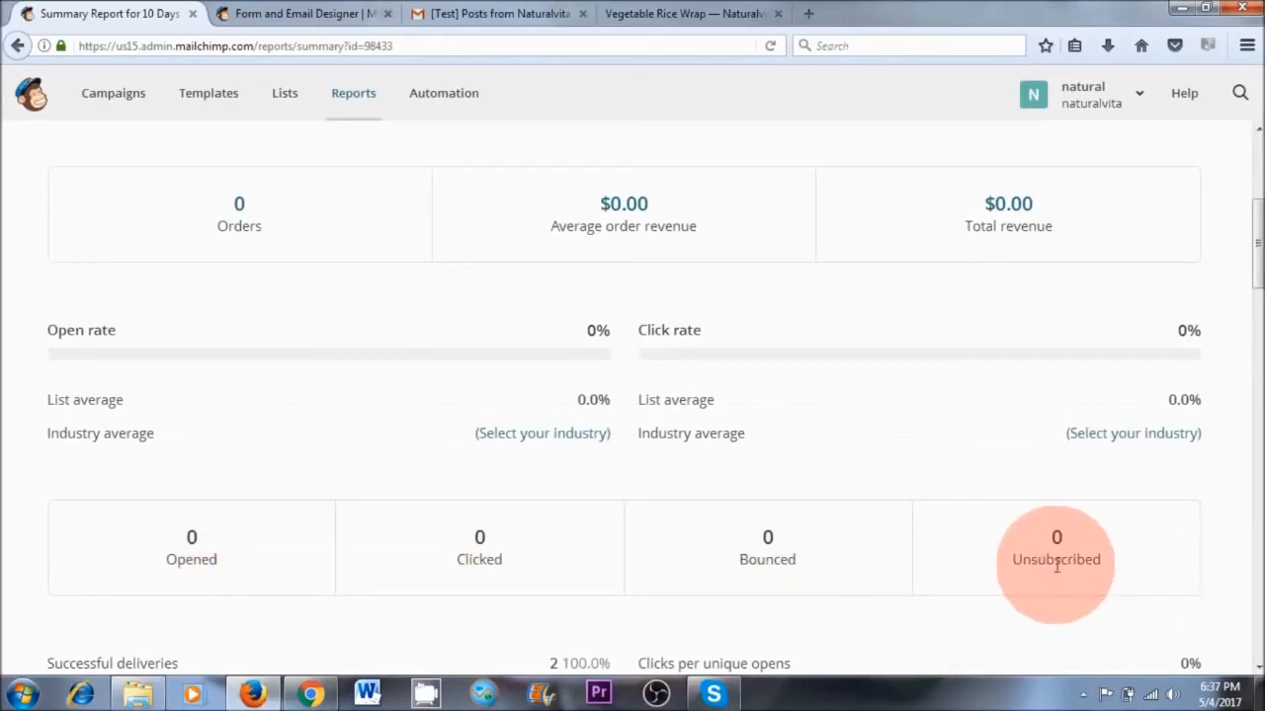
pyautogui.scroll(5, 1074, 565)
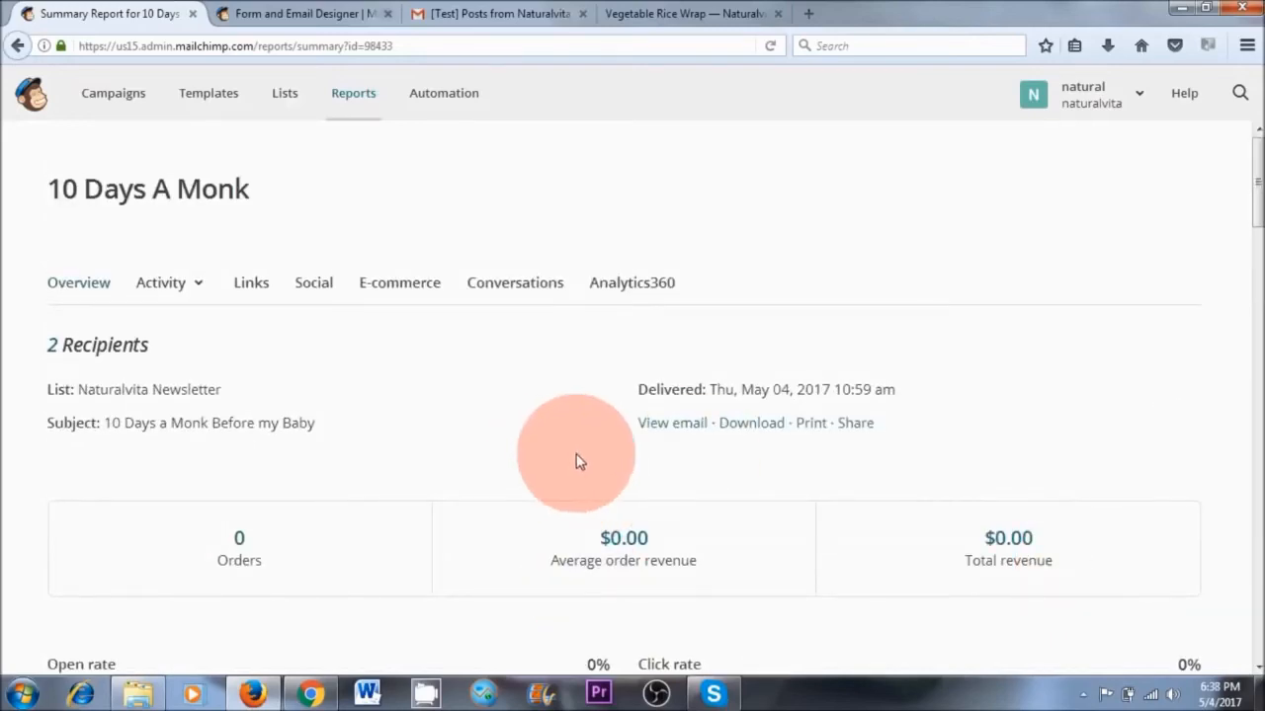
pyautogui.click(543, 285)
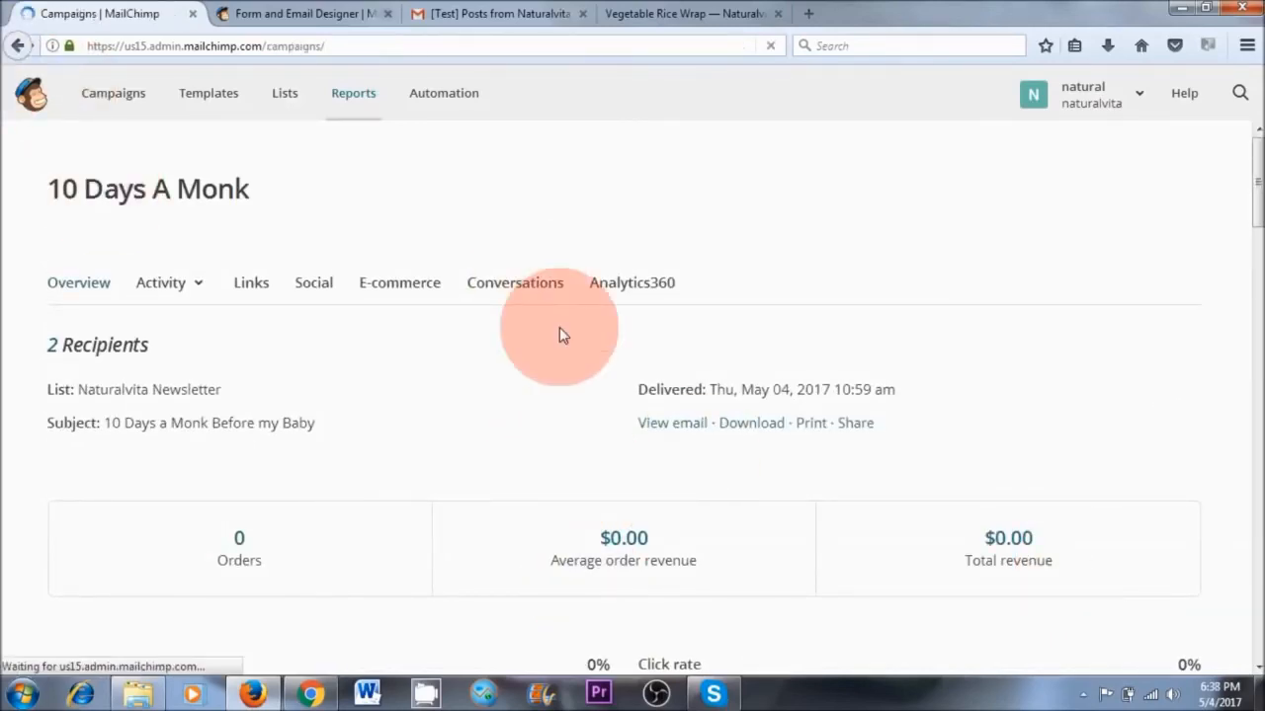
pyautogui.scroll(-2, 692, 444)
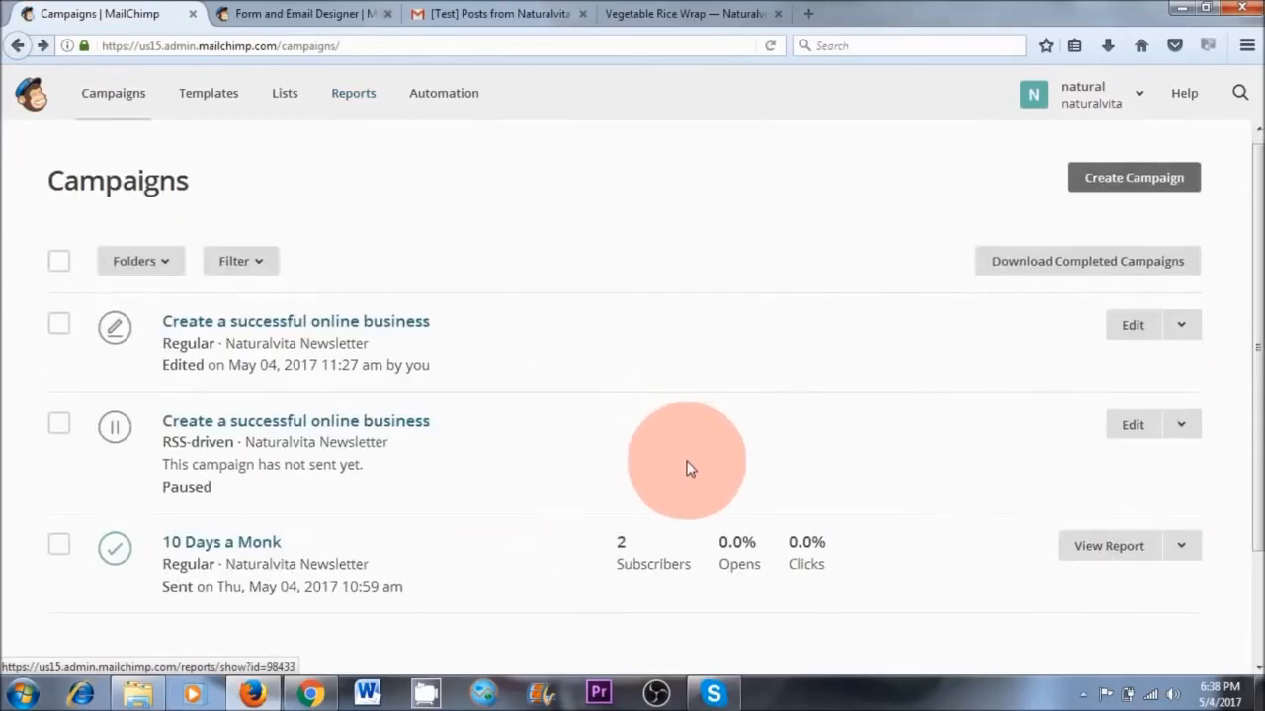
pyautogui.click(1184, 446)
pyautogui.click(1047, 571)
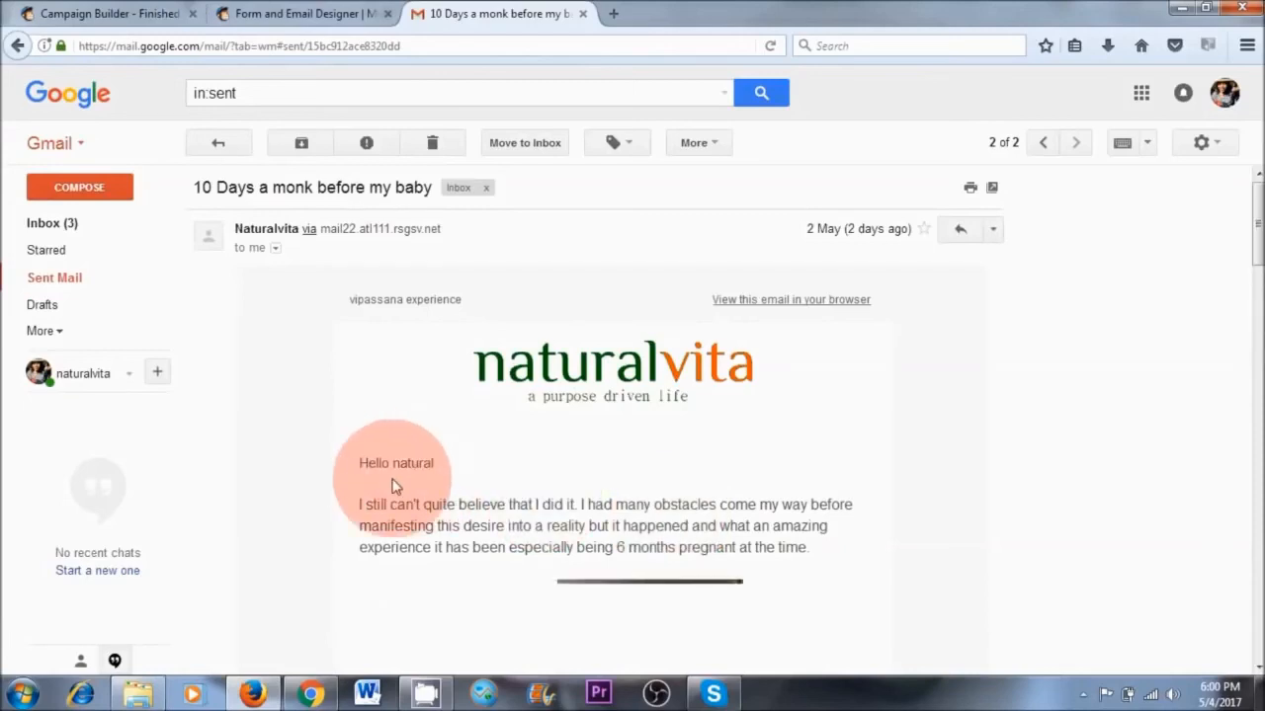
# Examine the delivered "10 Days a monk before my baby" email in Gmail, from its header through the video and book link to the footer
pyautogui.scroll(-3, 680, 476)
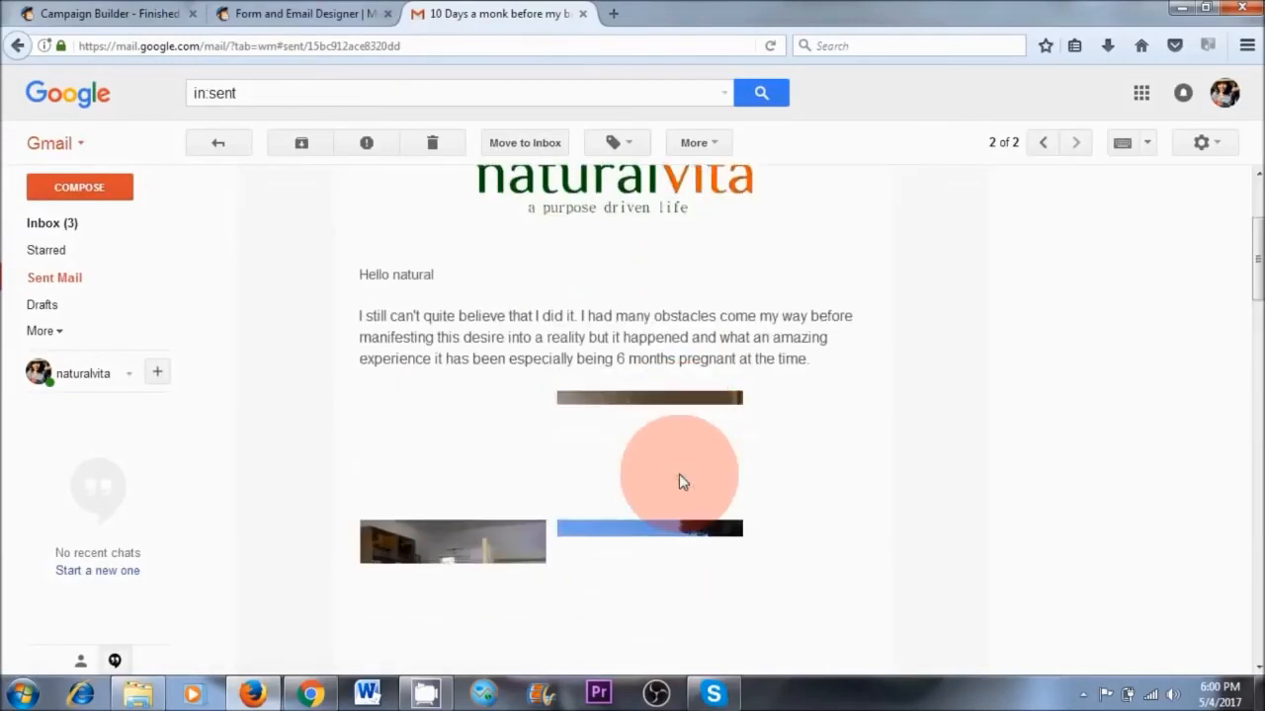
pyautogui.scroll(-14, 681, 481)
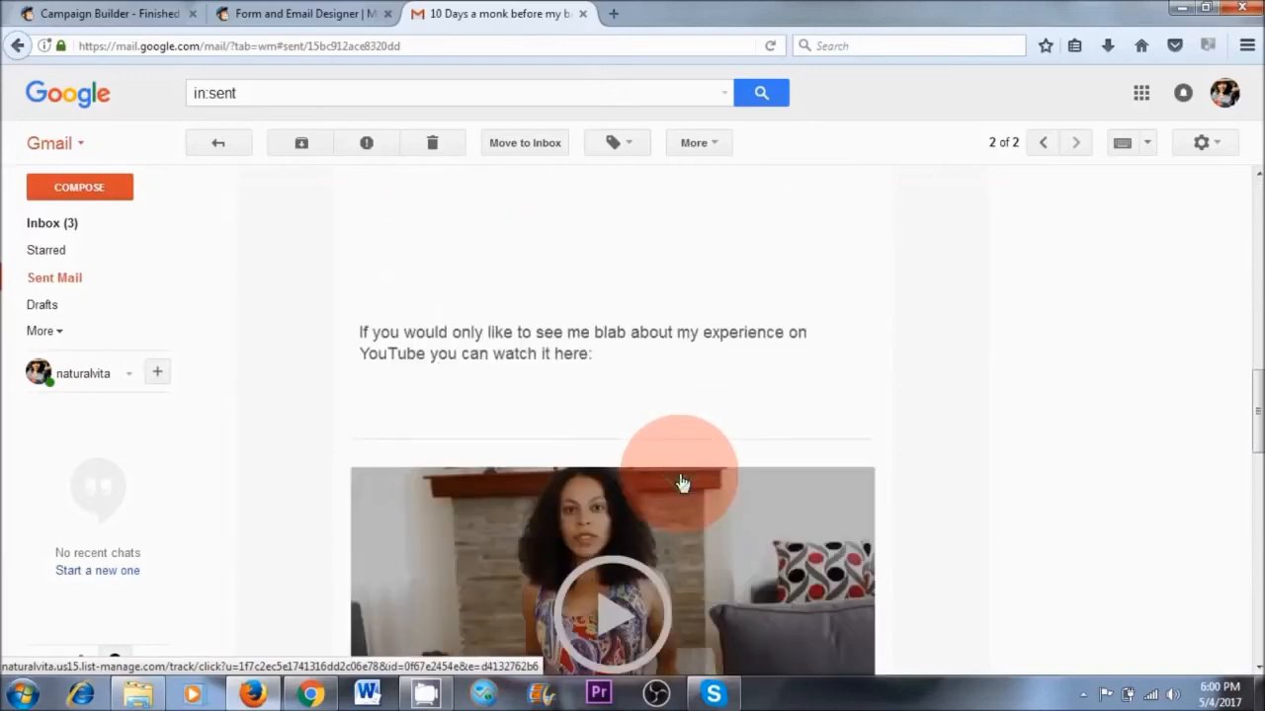
pyautogui.scroll(-3, 681, 481)
pyautogui.scroll(-4, 625, 460)
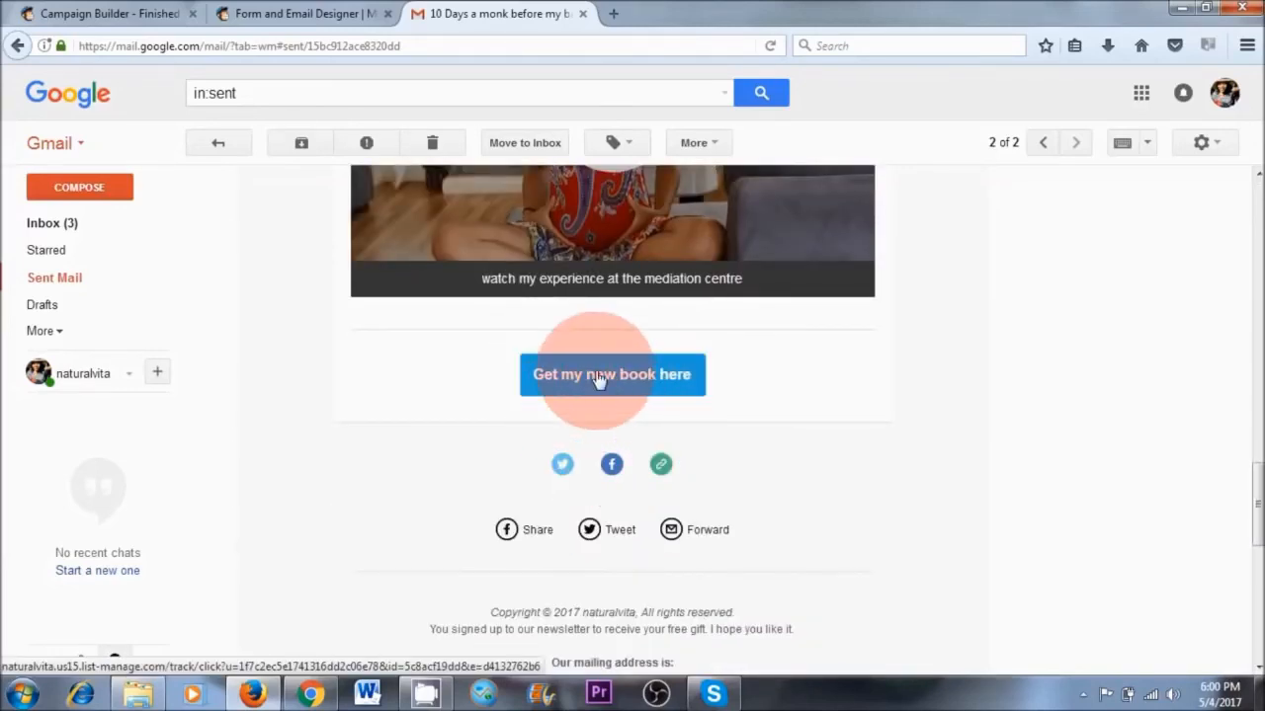
pyautogui.scroll(-3, 753, 495)
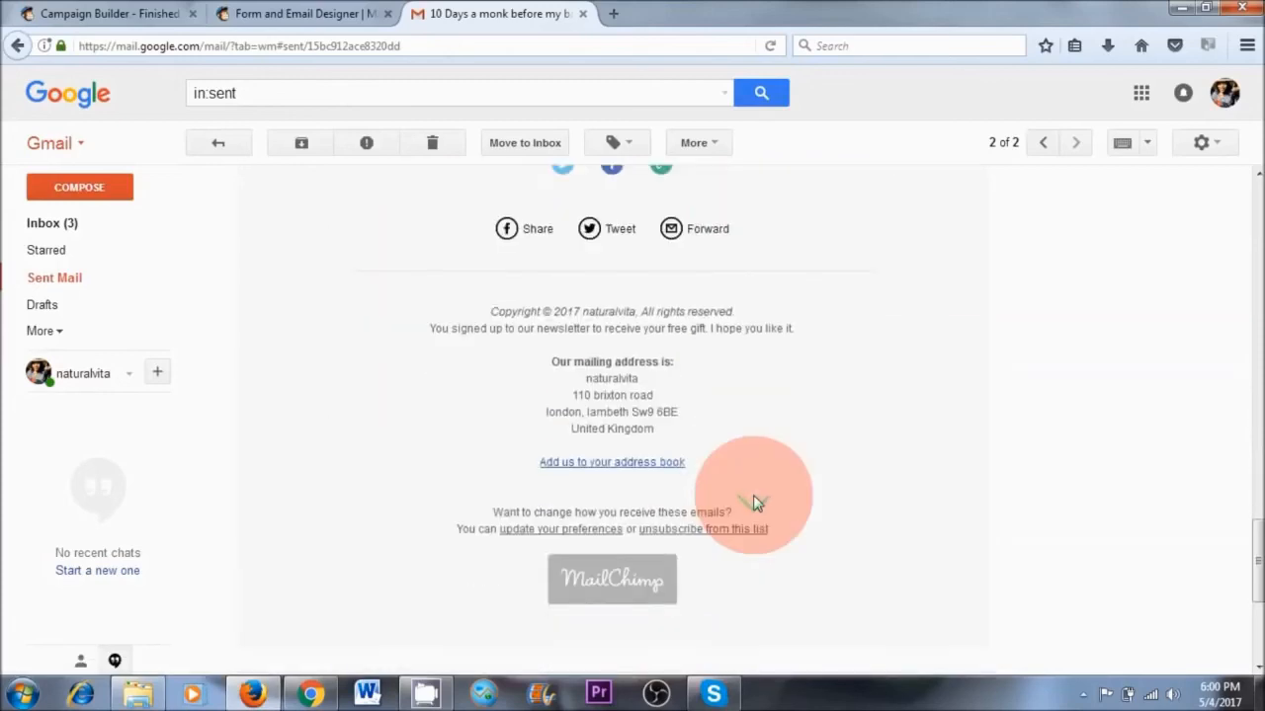
pyautogui.scroll(8, 753, 495)
pyautogui.scroll(12, 753, 495)
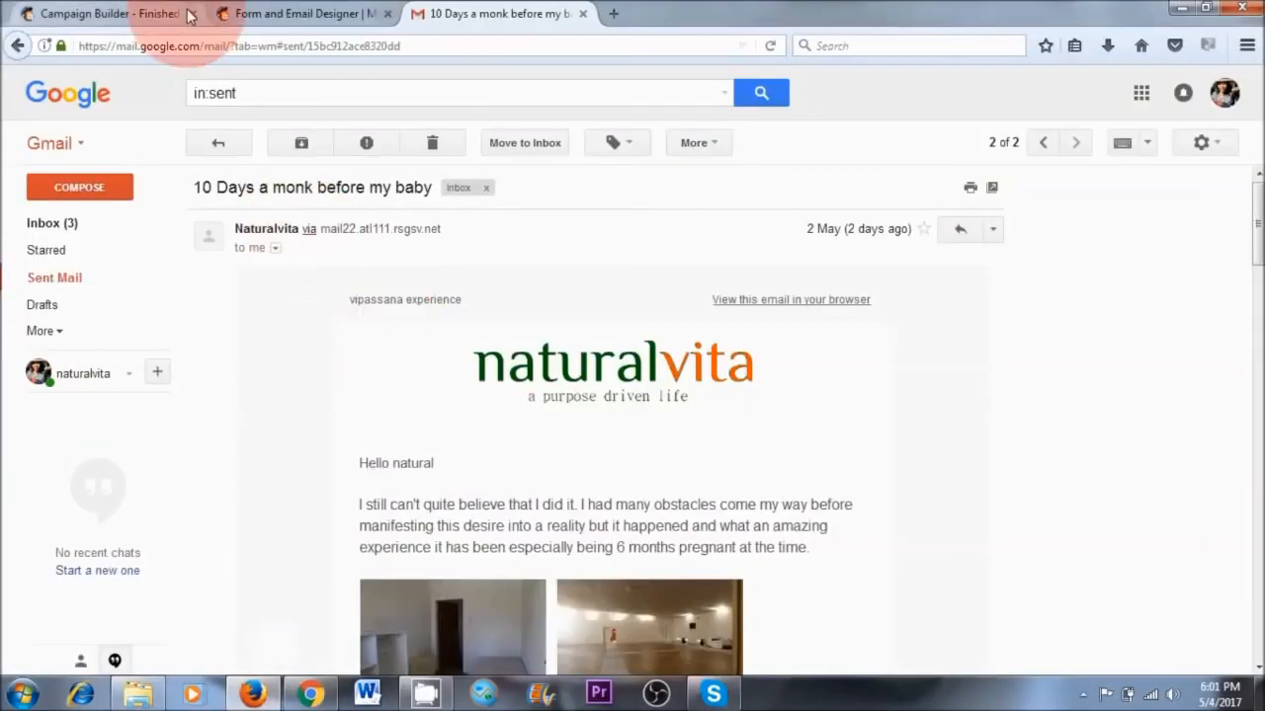
# Return to the MailChimp campaigns list and set up a new RSS campaign named "Create a successful online business"
pyautogui.click(150, 14)
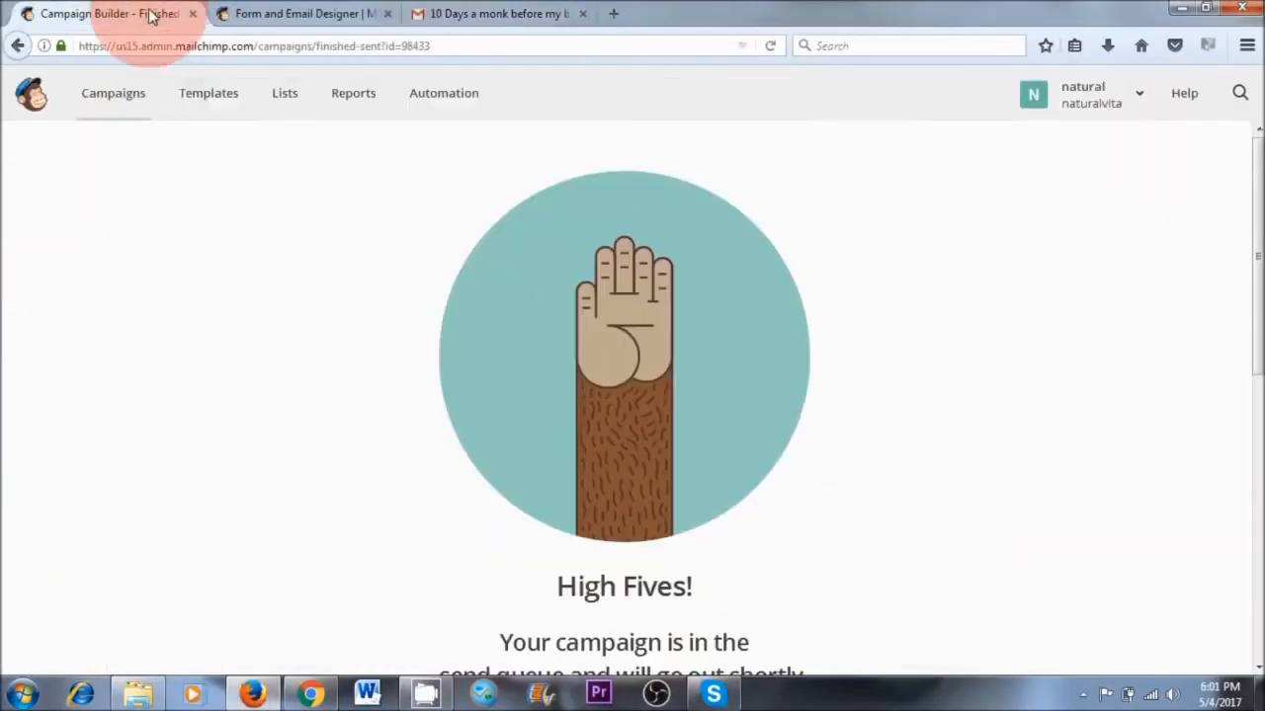
pyautogui.click(115, 99)
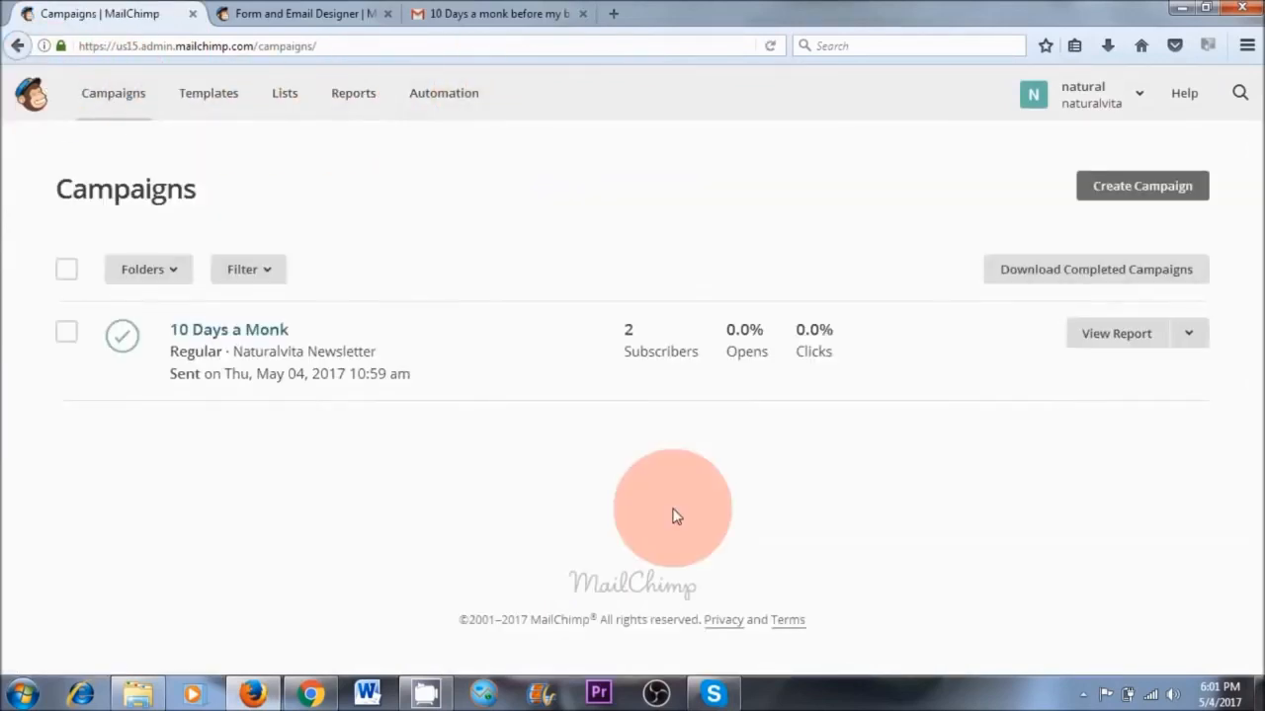
pyautogui.click(1139, 188)
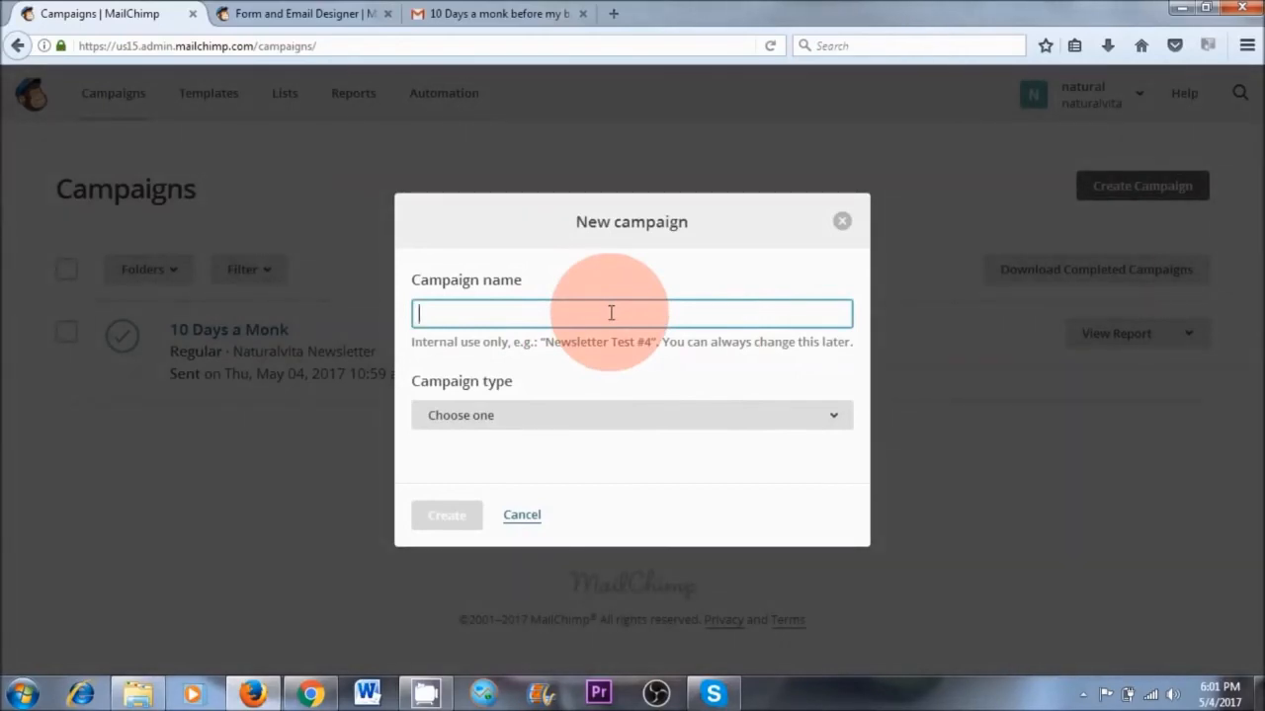
pyautogui.write('Create a sucessful online business')
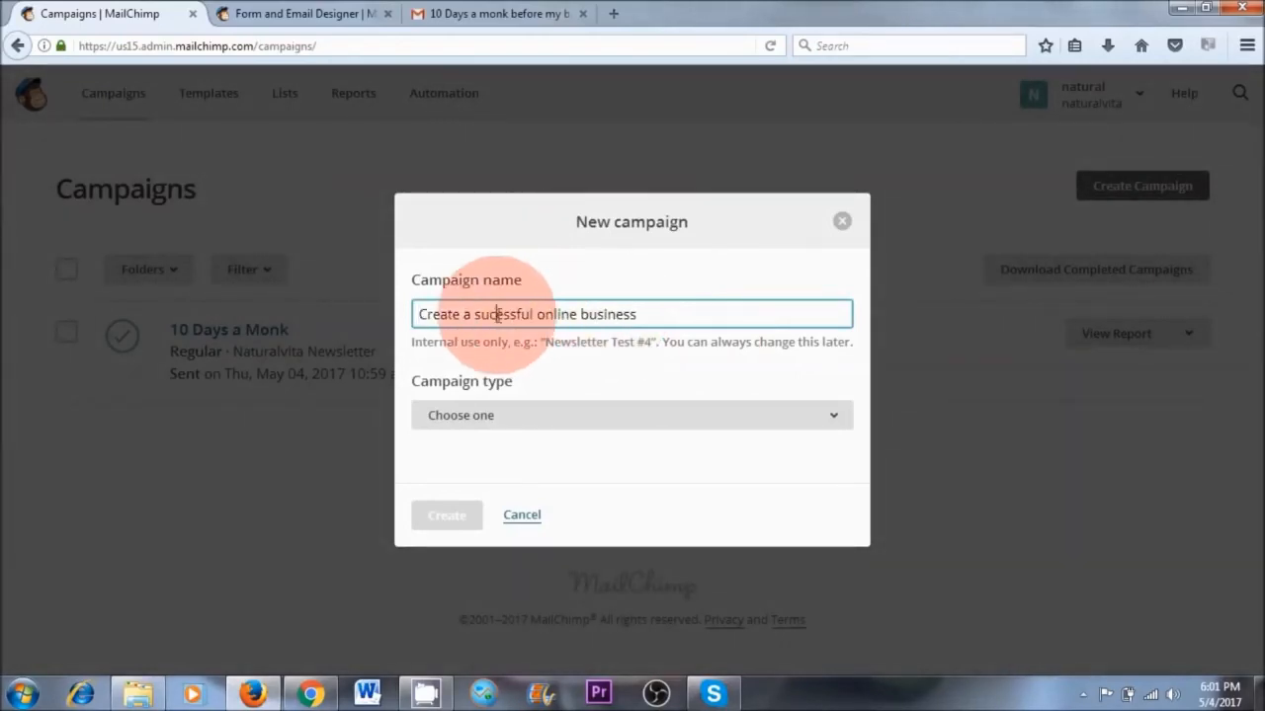
pyautogui.click(795, 420)
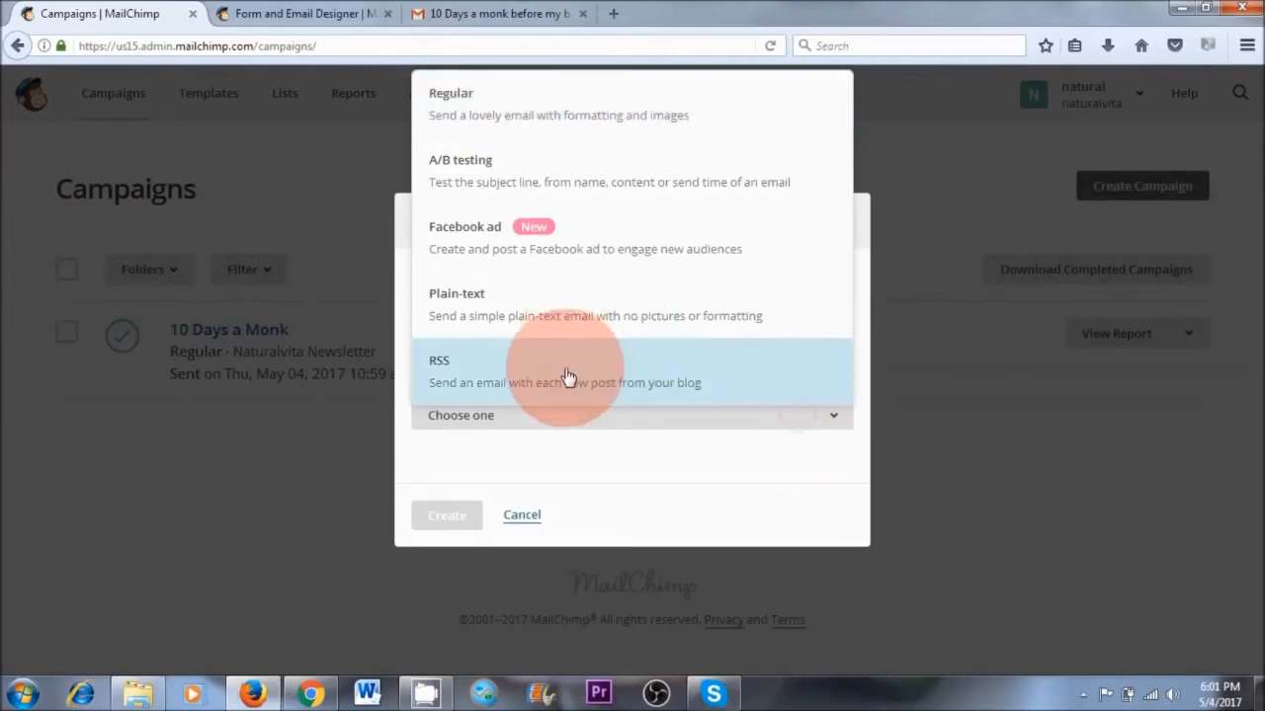
pyautogui.click(568, 377)
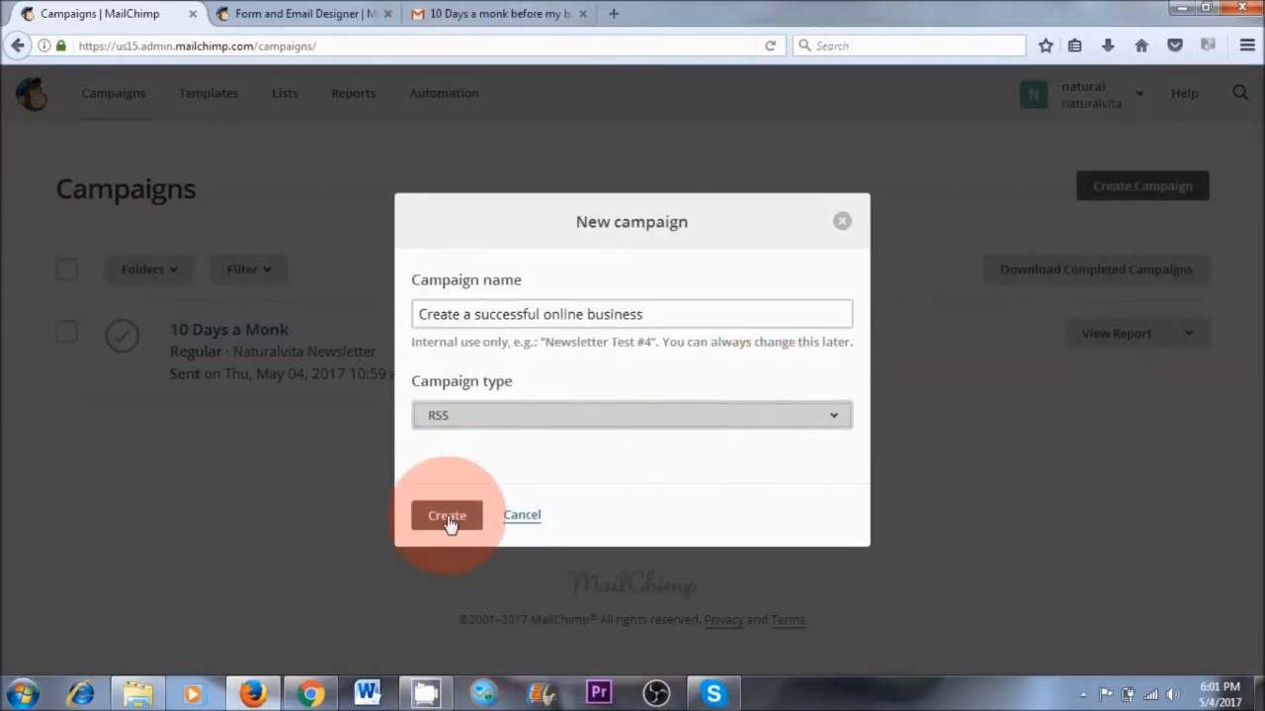
# Switch to Chrome to view the latest blog post on the naturalvita.net home page, and create the prepared RSS campaign in MailChimp
pyautogui.click(309, 695)
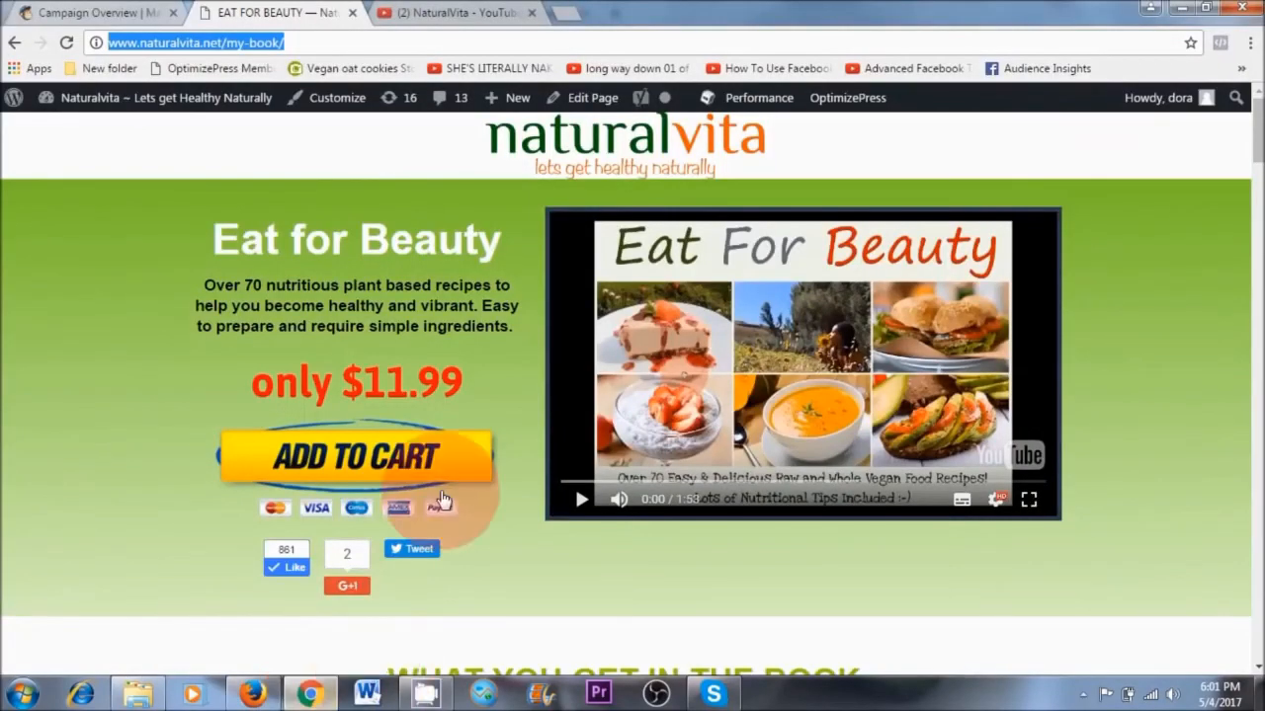
pyautogui.click(218, 48)
pyautogui.click(257, 97)
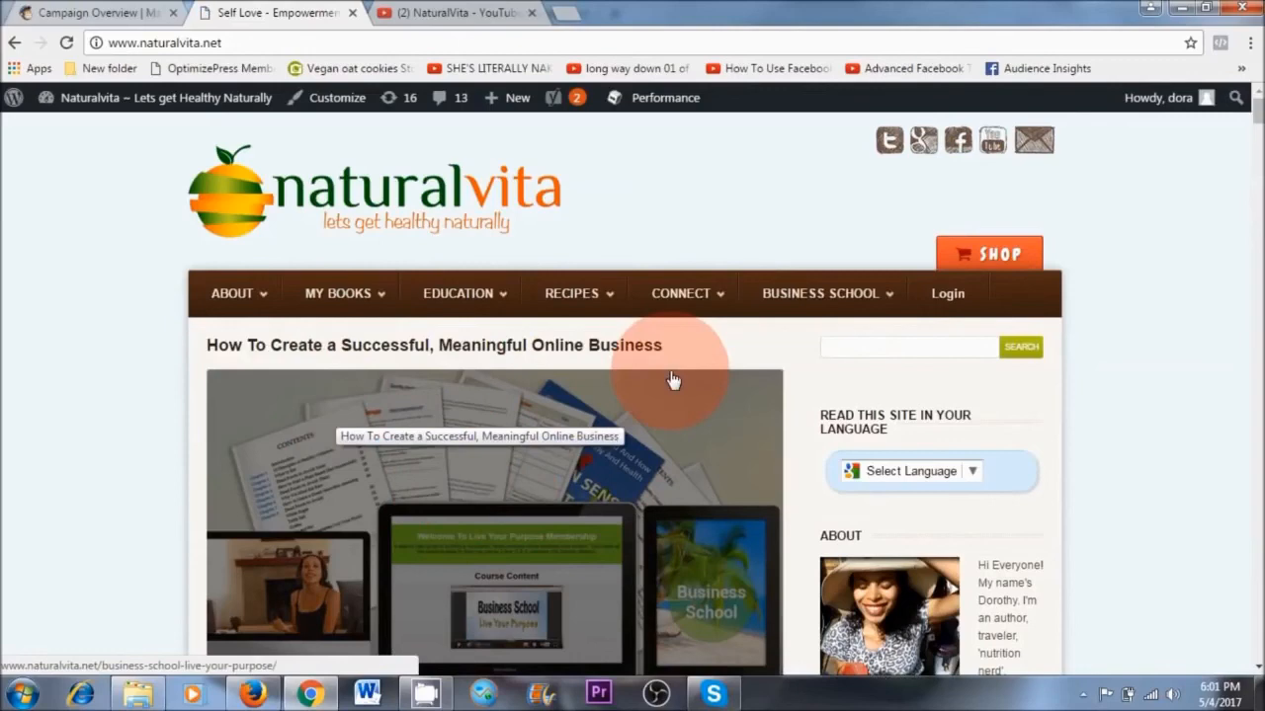
pyautogui.scroll(-1, 674, 395)
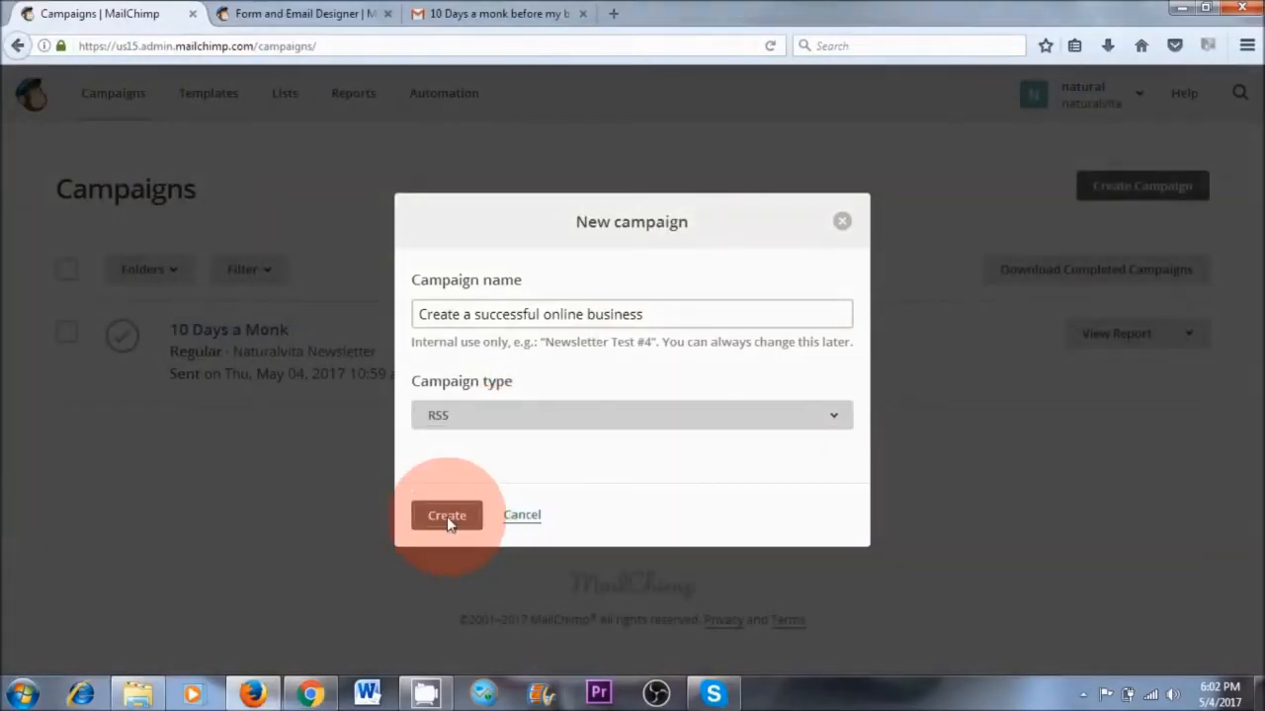
pyautogui.click(447, 514)
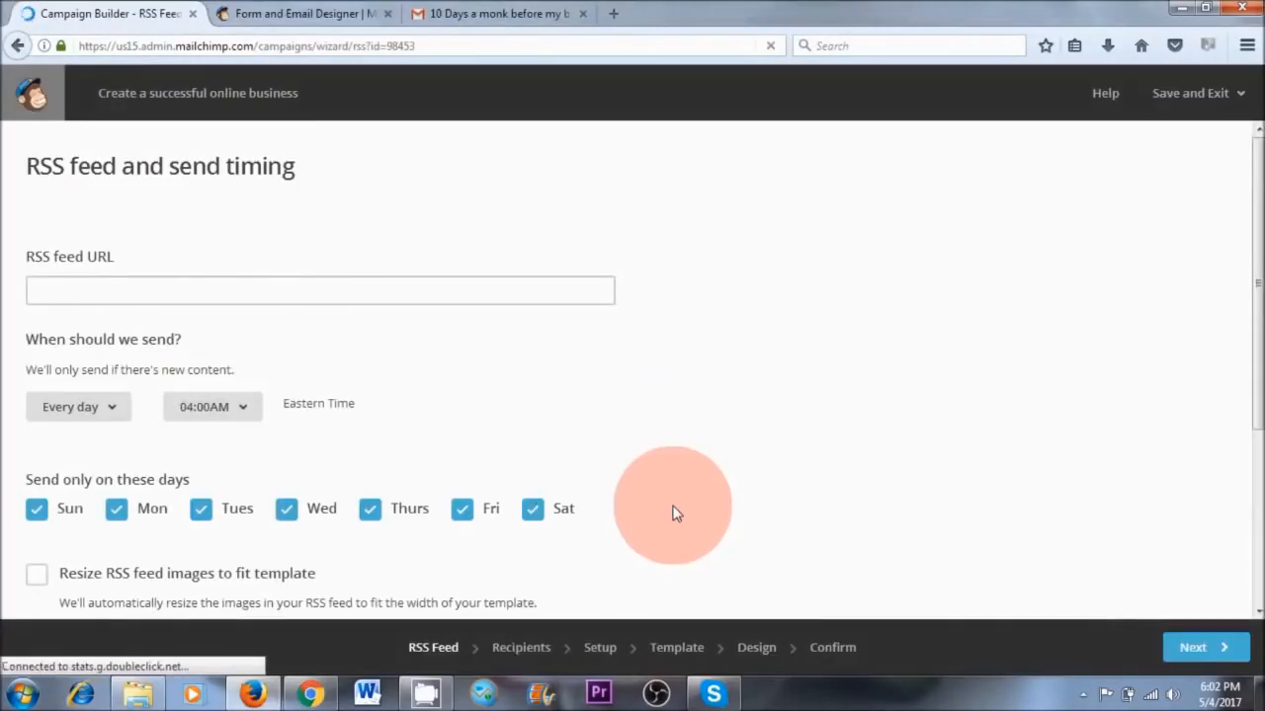
pyautogui.click(187, 295)
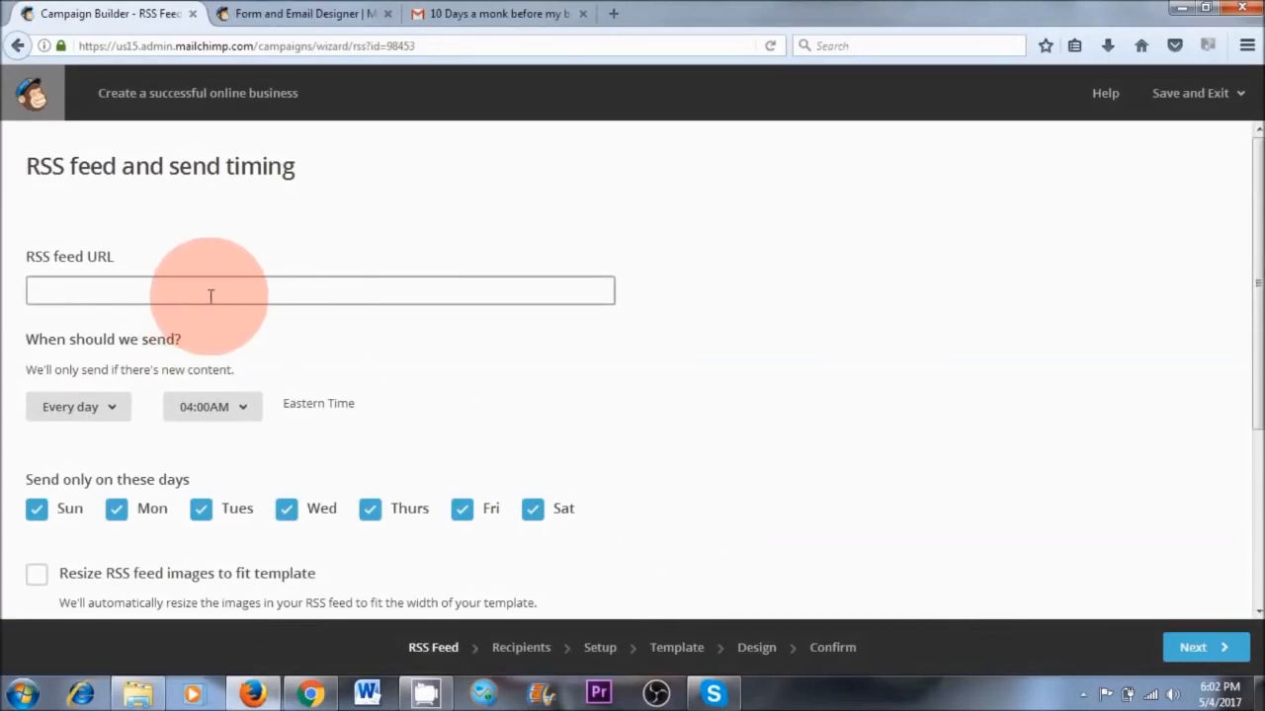
pyautogui.click(211, 296)
pyautogui.click(341, 297)
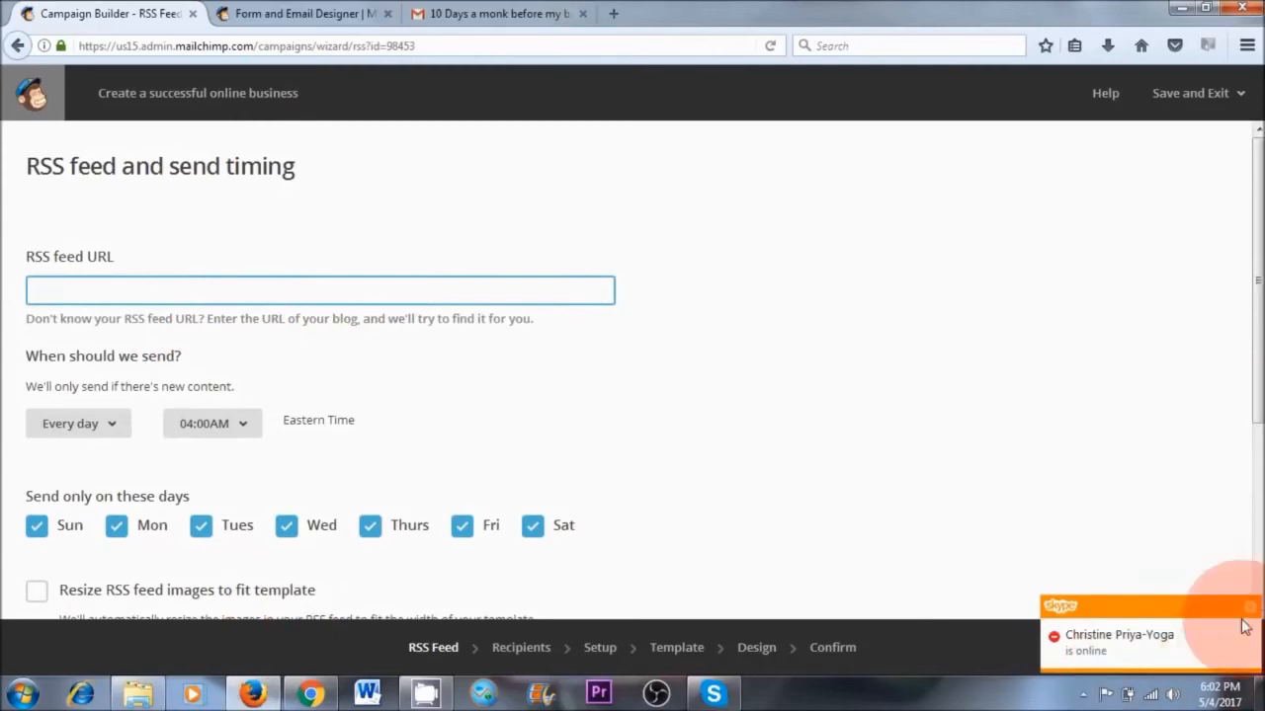
pyautogui.click(310, 691)
pyautogui.click(132, 43)
pyautogui.hotkey('ctrl', 'c')
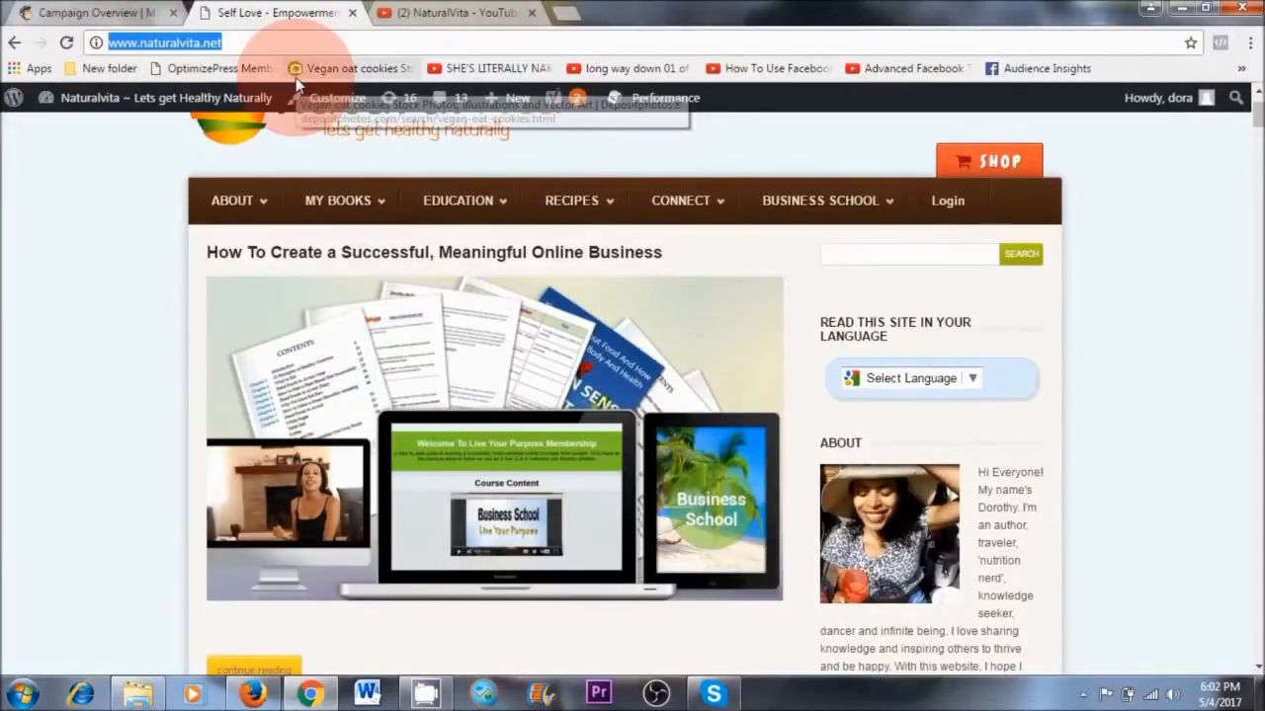
pyautogui.click(253, 692)
pyautogui.rightClick(290, 298)
pyautogui.click(337, 382)
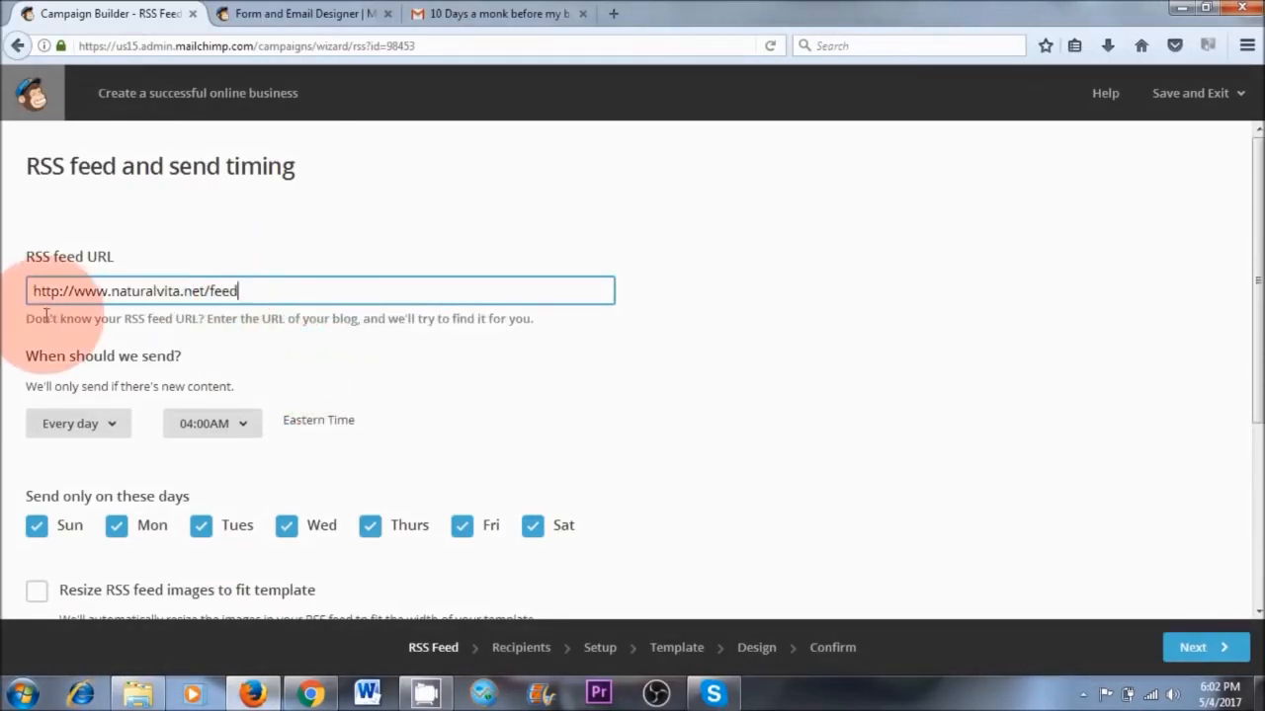
pyautogui.click(206, 310)
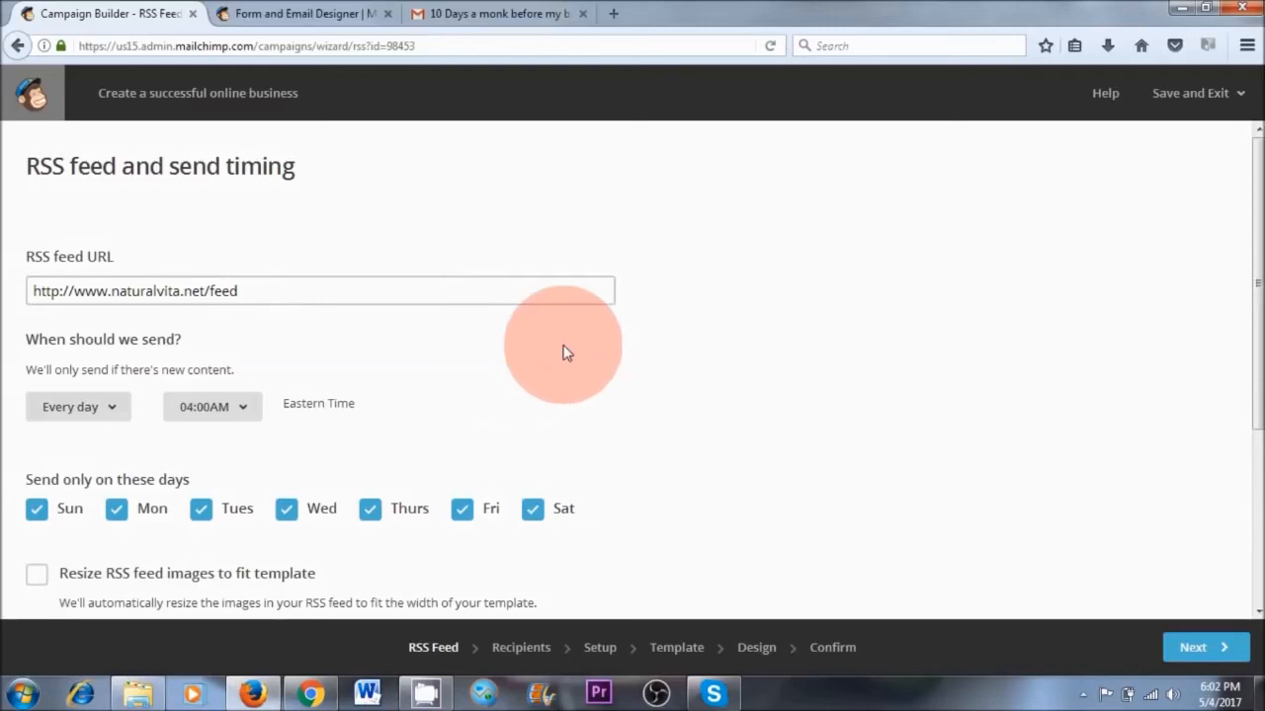
# Set the RSS campaign to send every week on Monday at 07:00AM Eastern Time
pyautogui.scroll(-2, 85, 293)
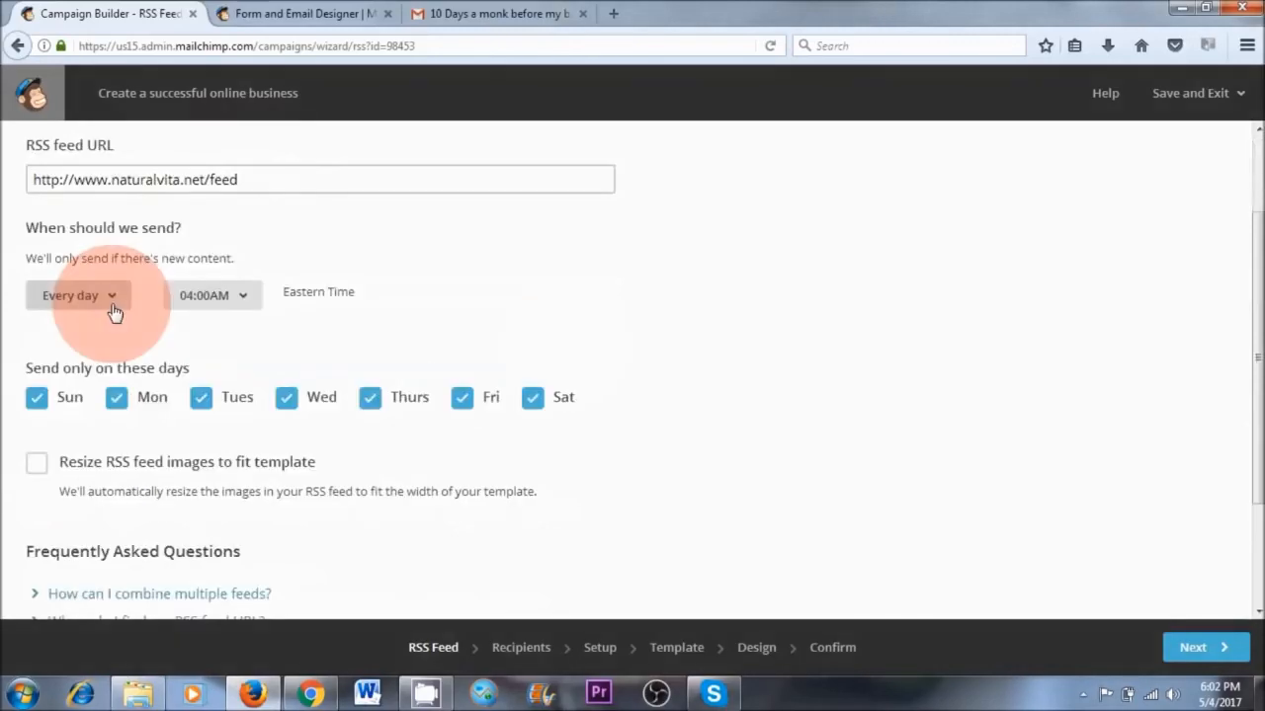
pyautogui.click(85, 293)
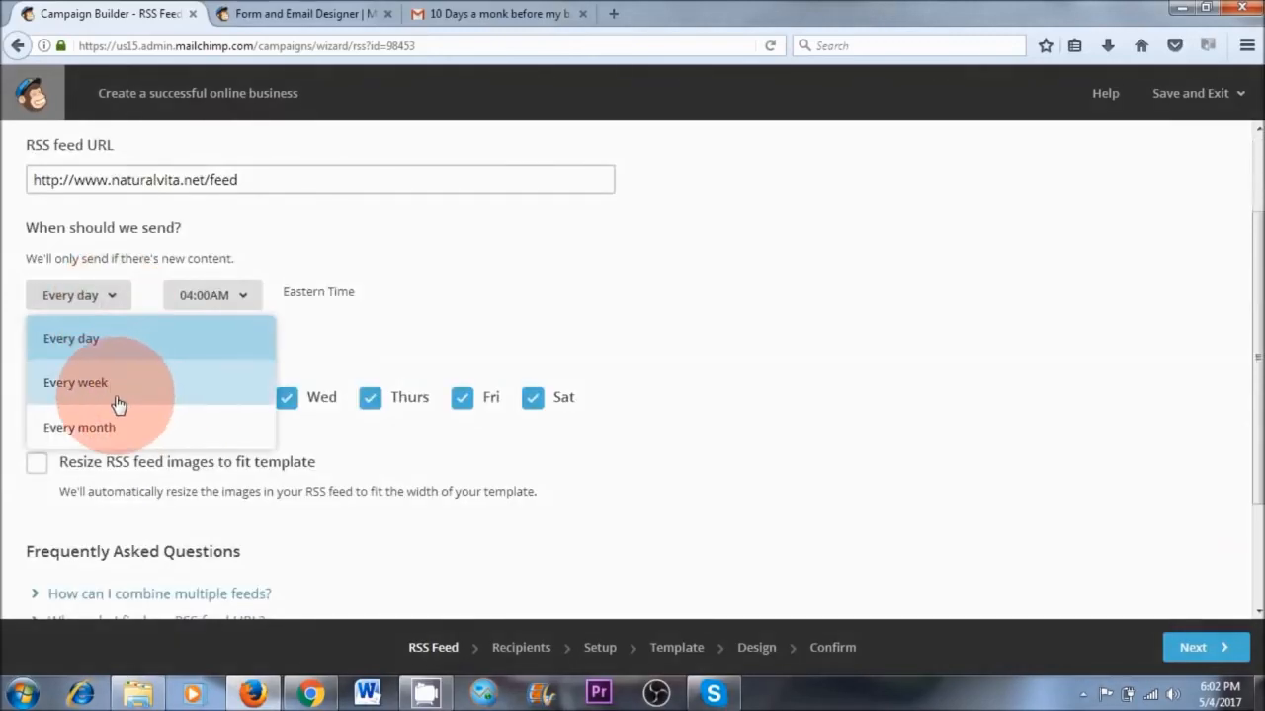
pyautogui.click(153, 391)
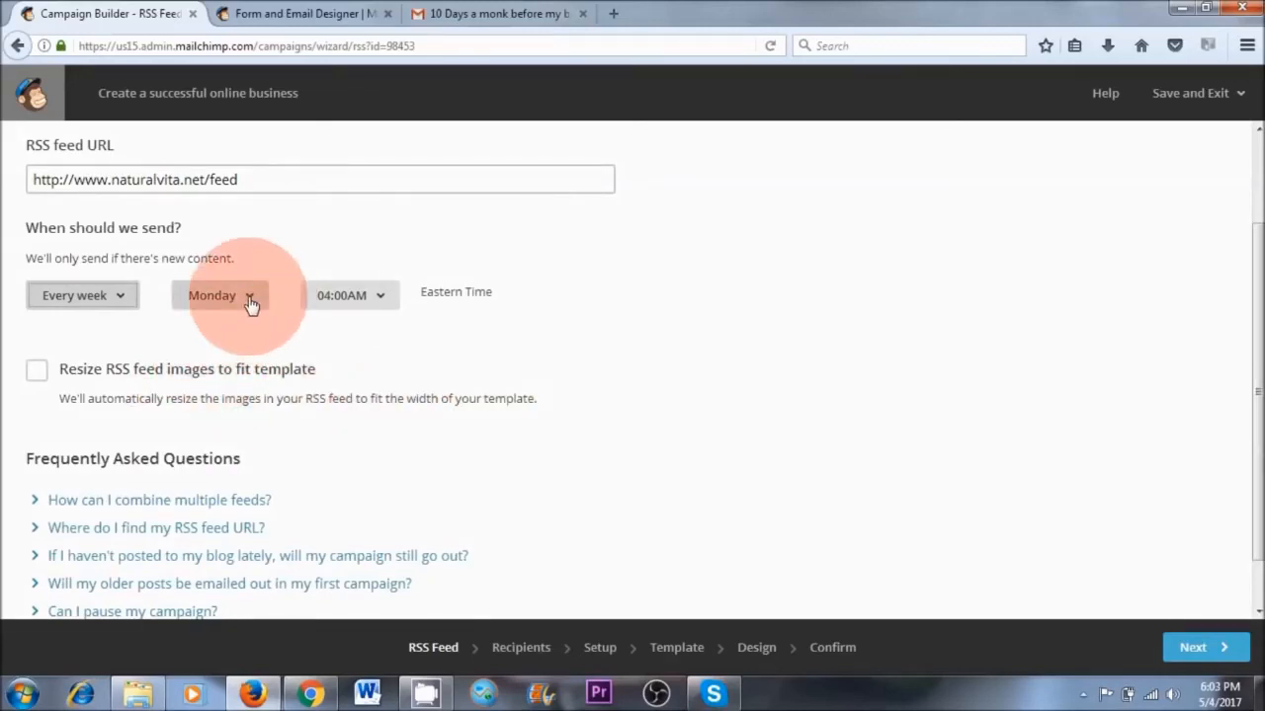
pyautogui.click(374, 298)
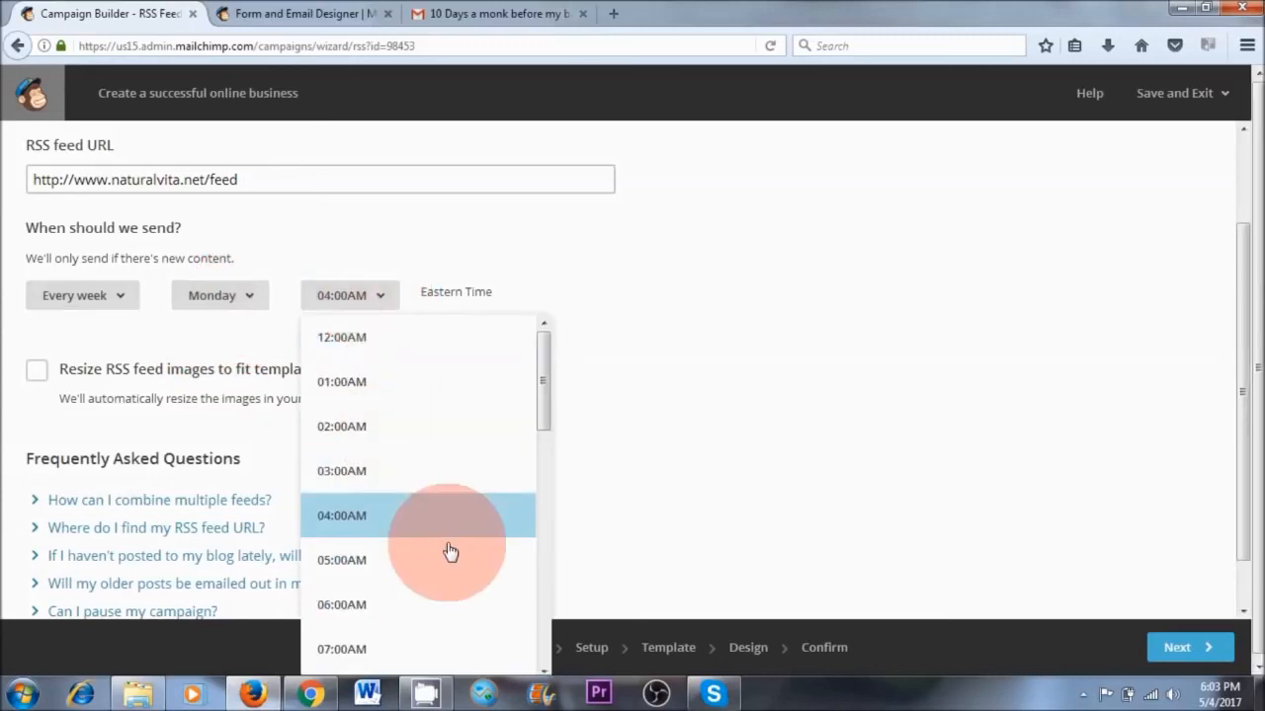
pyautogui.moveTo(542, 417); pyautogui.dragTo(541, 451)
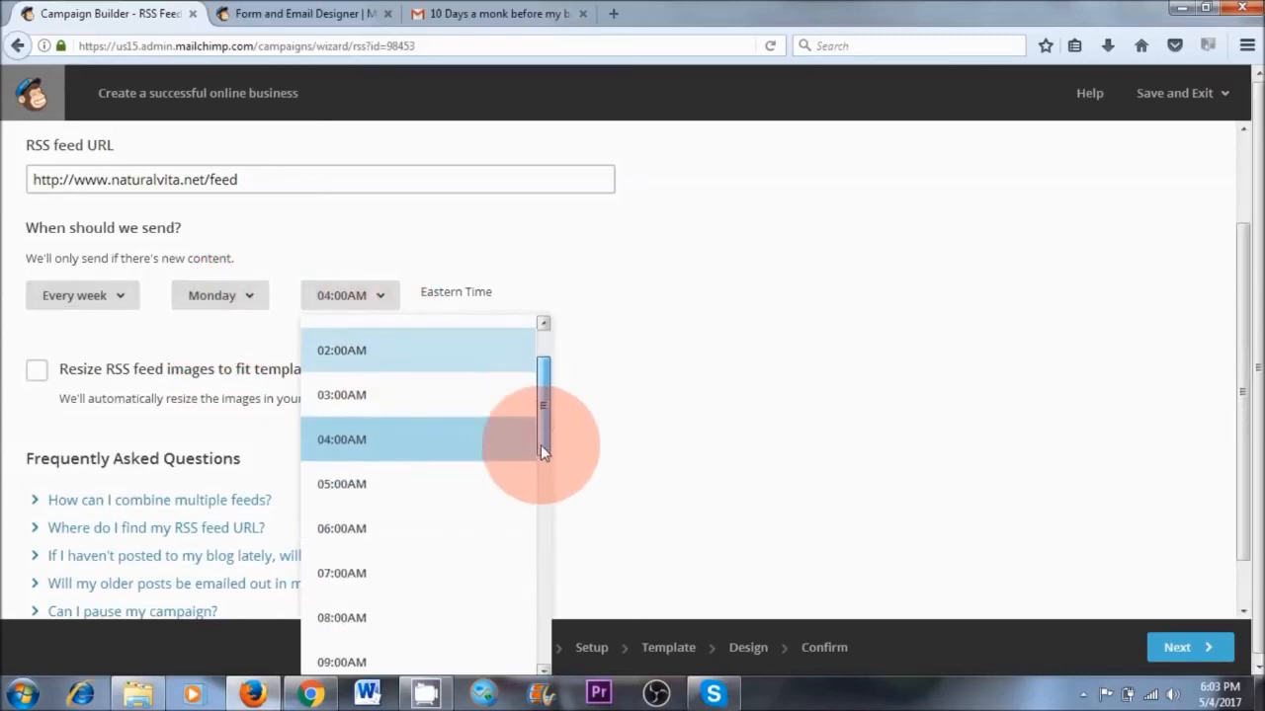
pyautogui.click(376, 559)
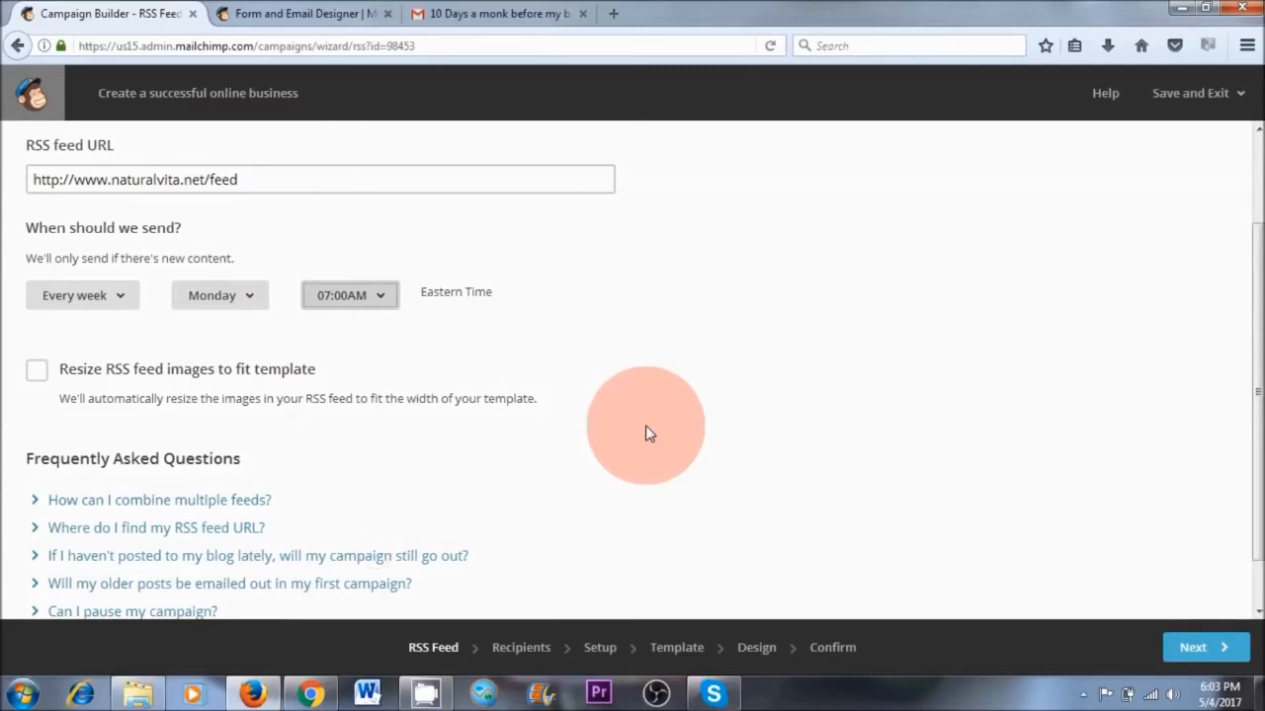
pyautogui.scroll(-1, 644, 432)
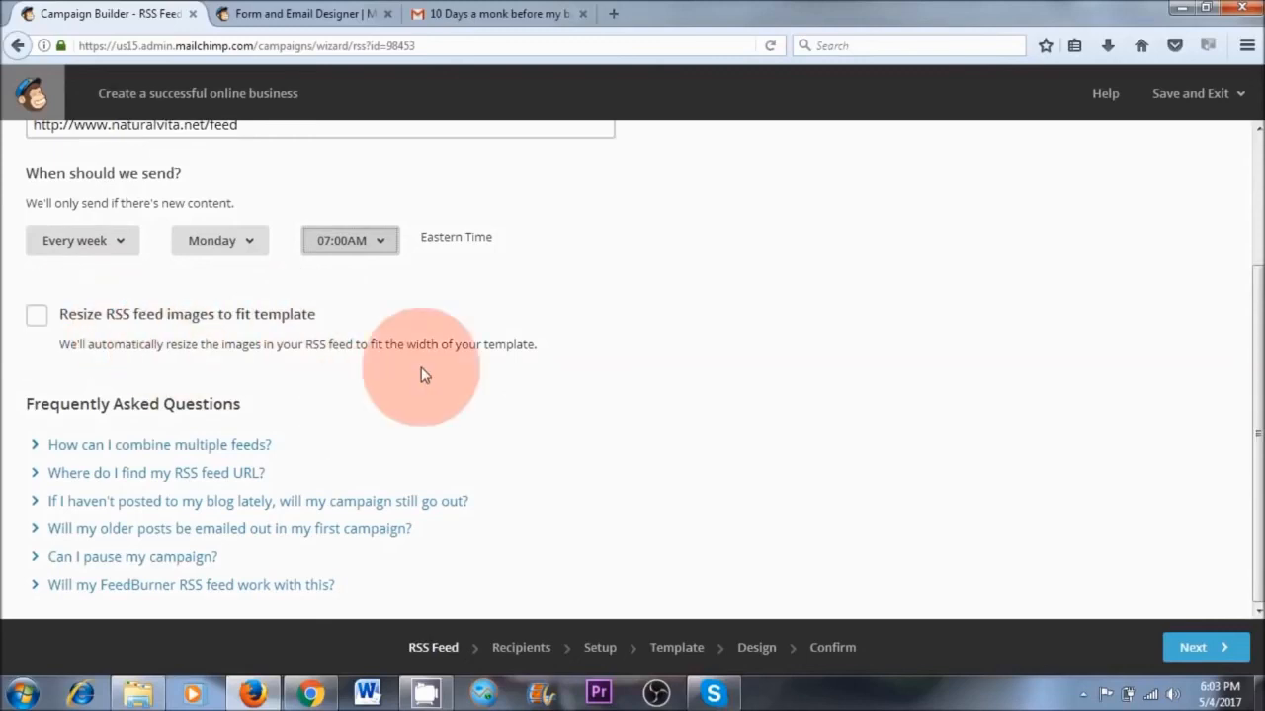
# Proceed to the campaign's recipients and choose the Naturalvita Newsletter list
pyautogui.click(1205, 647)
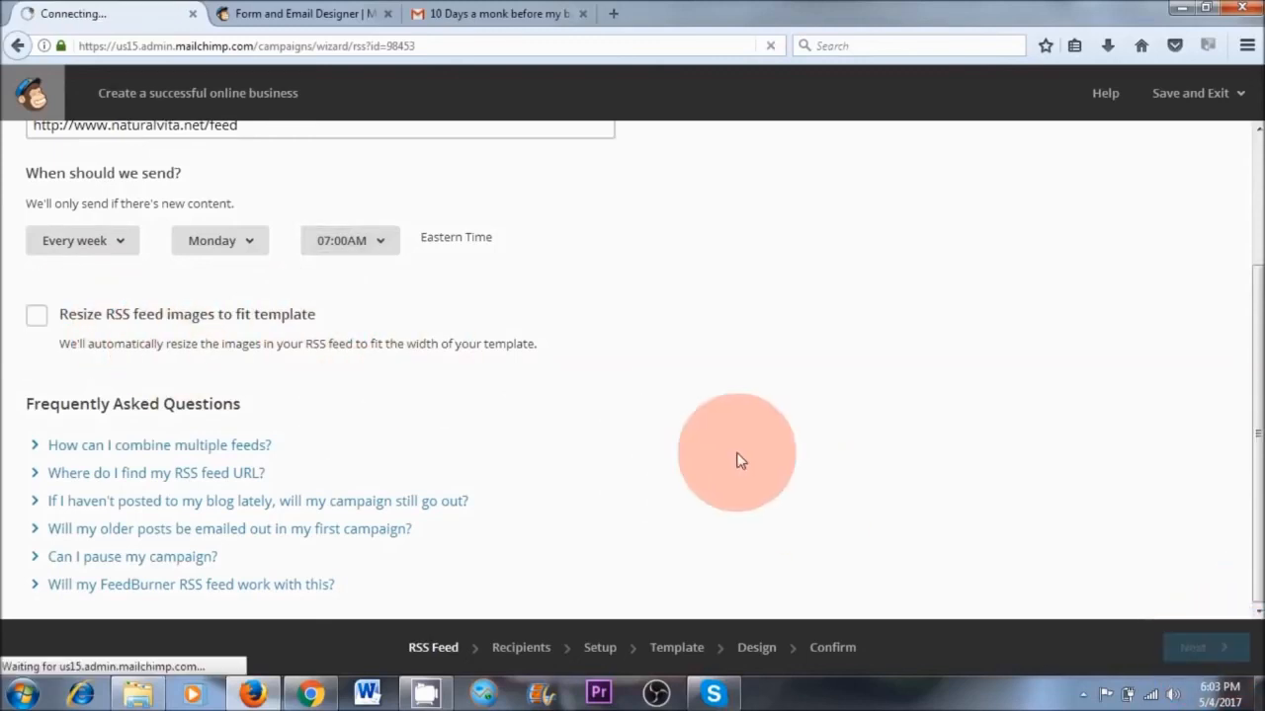
pyautogui.click(99, 244)
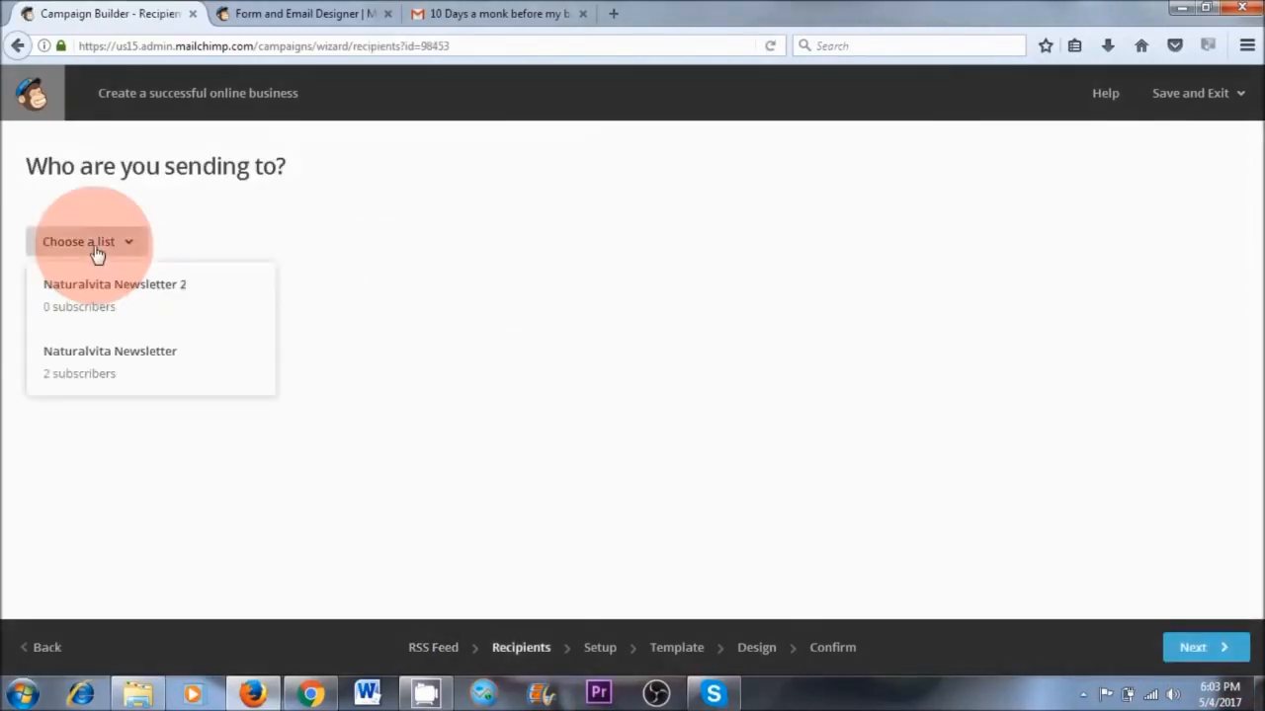
pyautogui.click(132, 370)
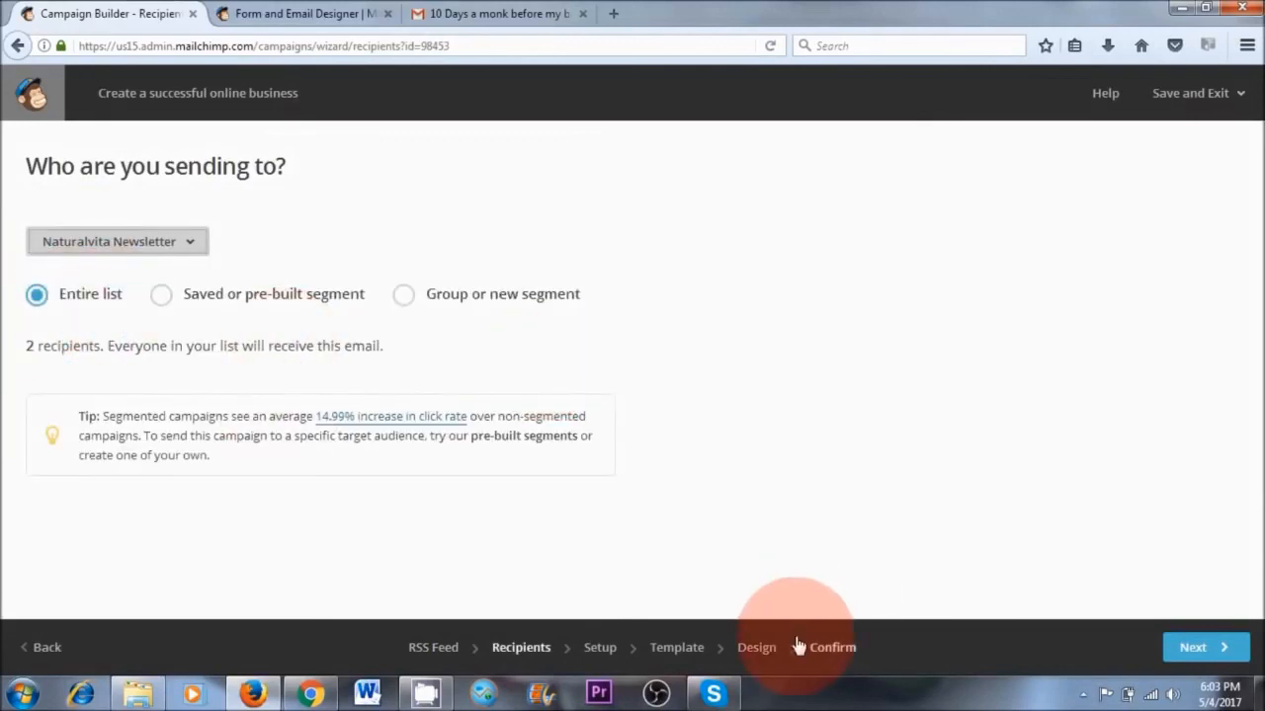
# Proceed to the RSS campaign's setup, review the campaign info and tracking options, and turn on Auto-convert video
pyautogui.click(838, 657)
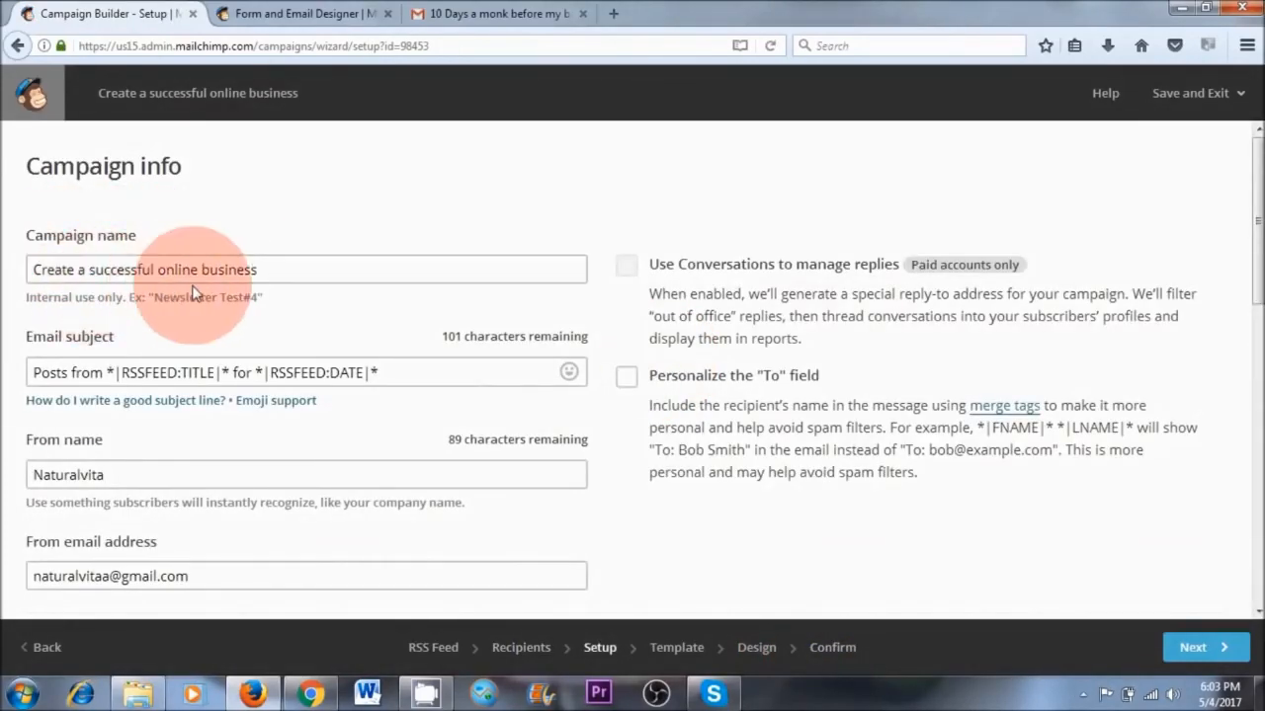
pyautogui.scroll(-3, 301, 294)
pyautogui.scroll(2, 39, 226)
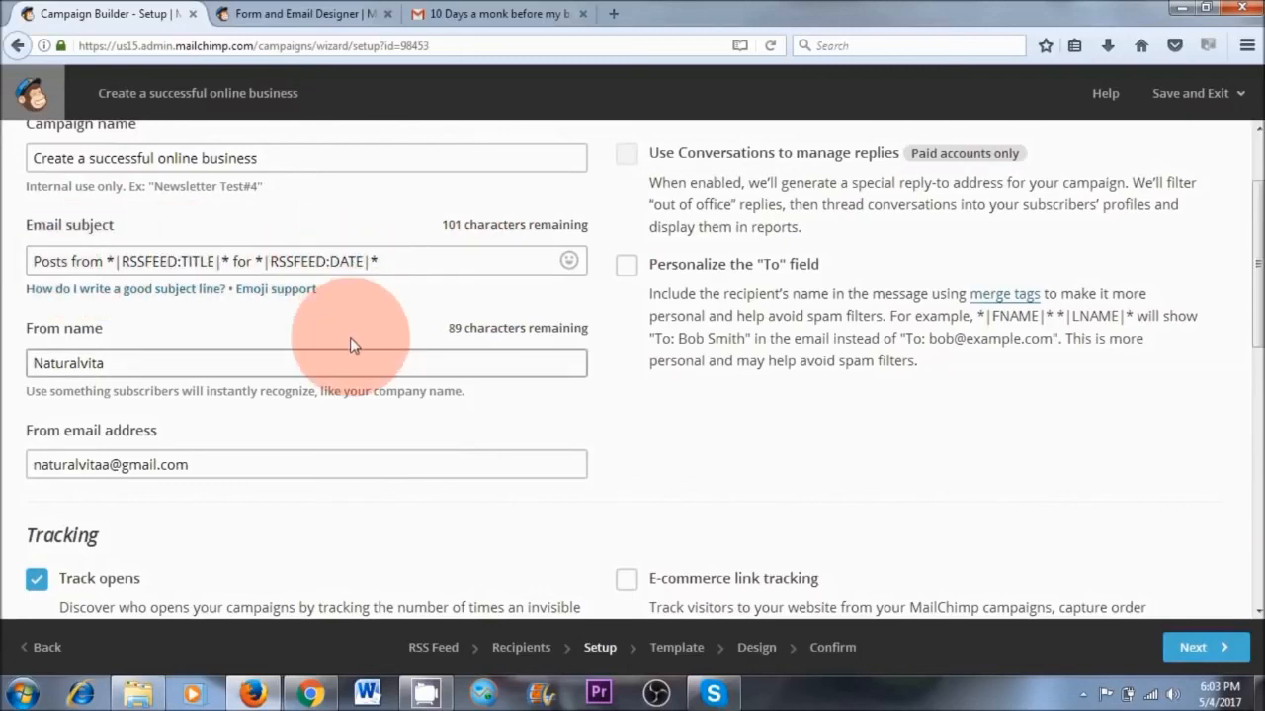
pyautogui.scroll(-5, 43, 503)
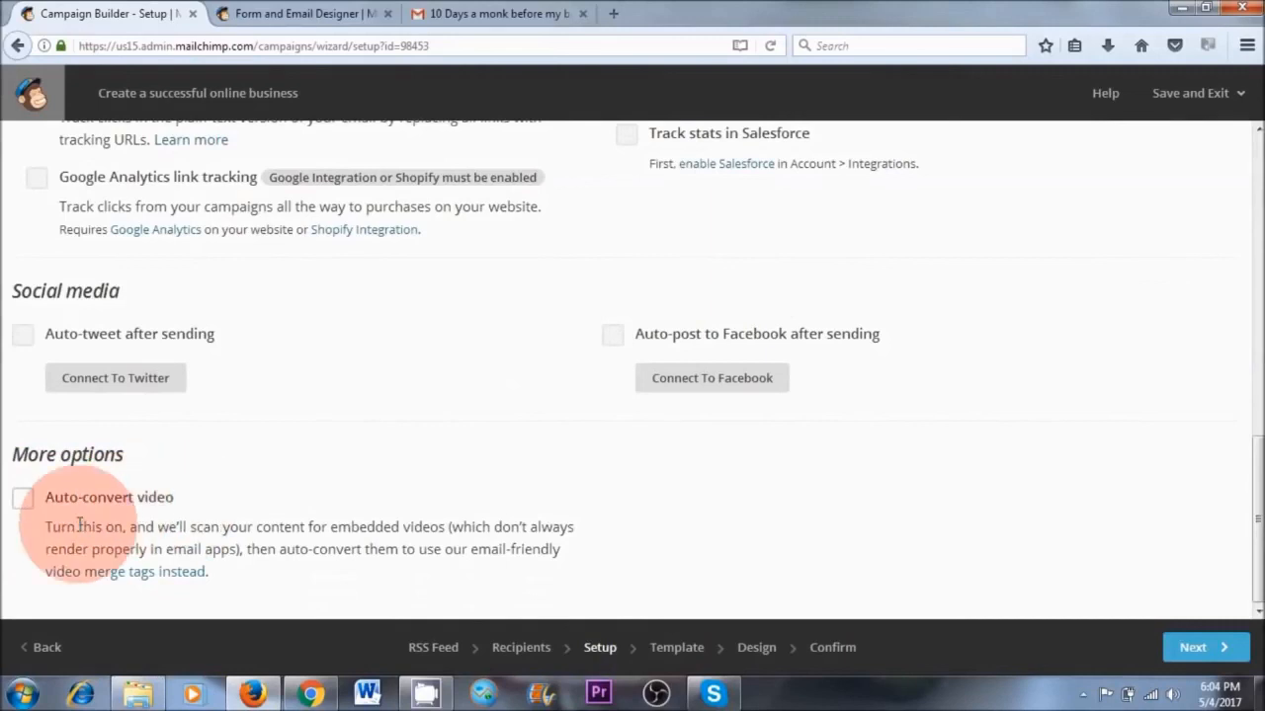
pyautogui.click(23, 498)
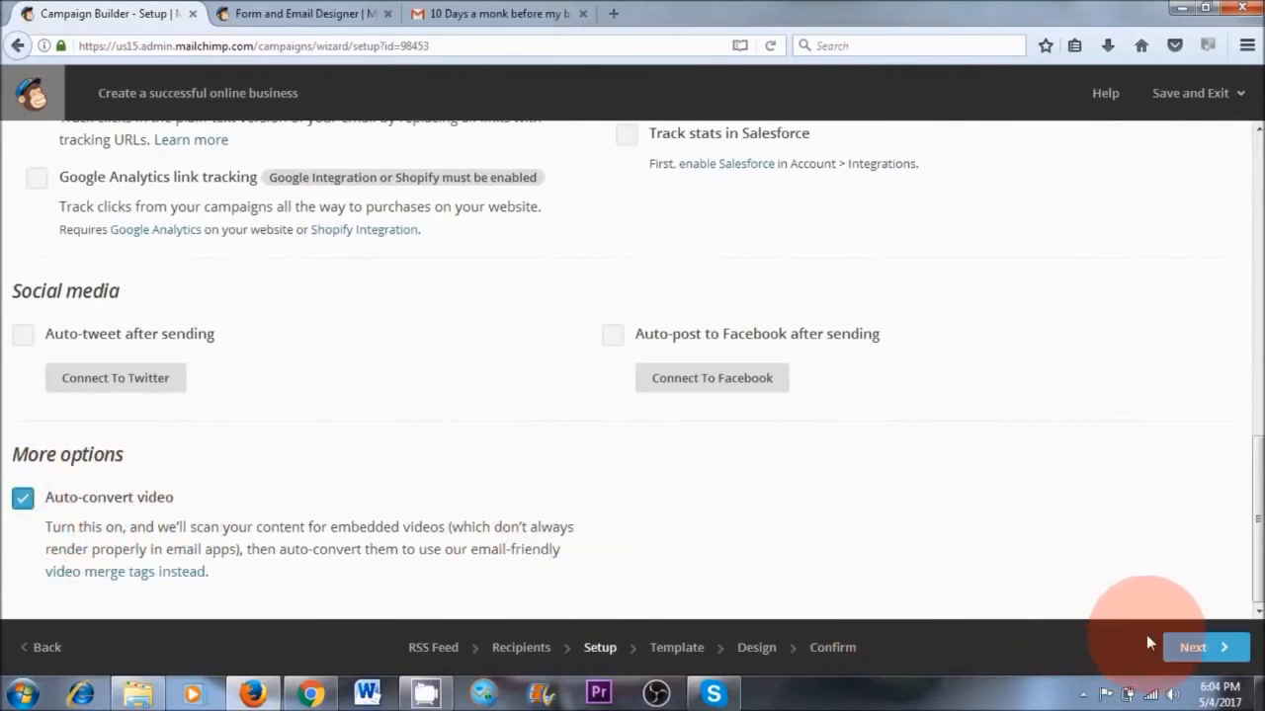
# Continue to the template choice, compare themes with layouts, and choose the basic 1 Column layout for the RSS campaign
pyautogui.click(1200, 647)
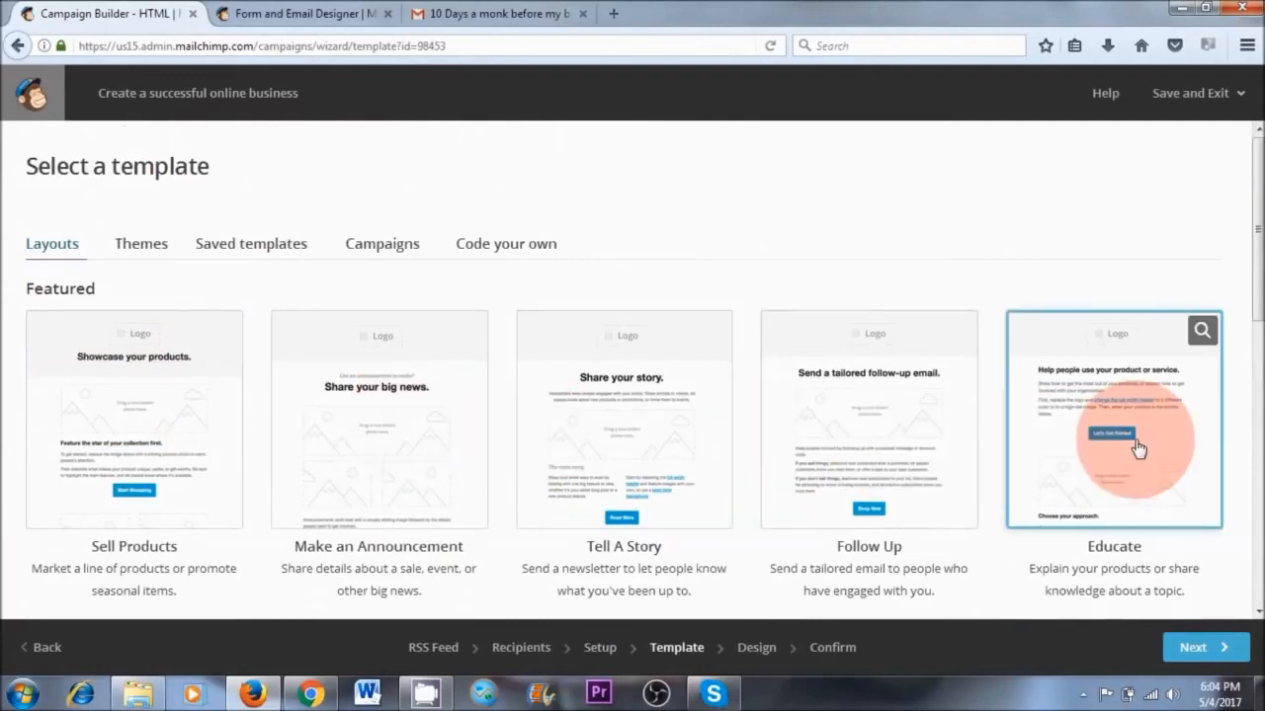
pyautogui.click(141, 247)
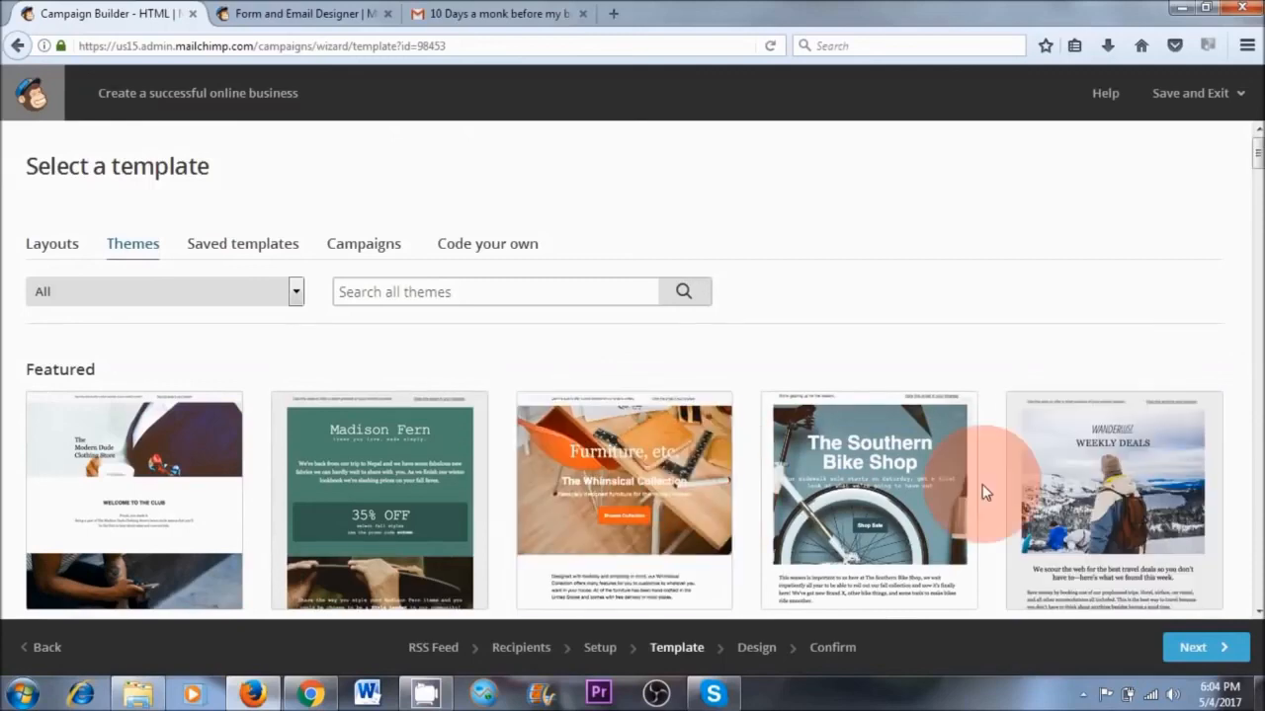
pyautogui.click(55, 261)
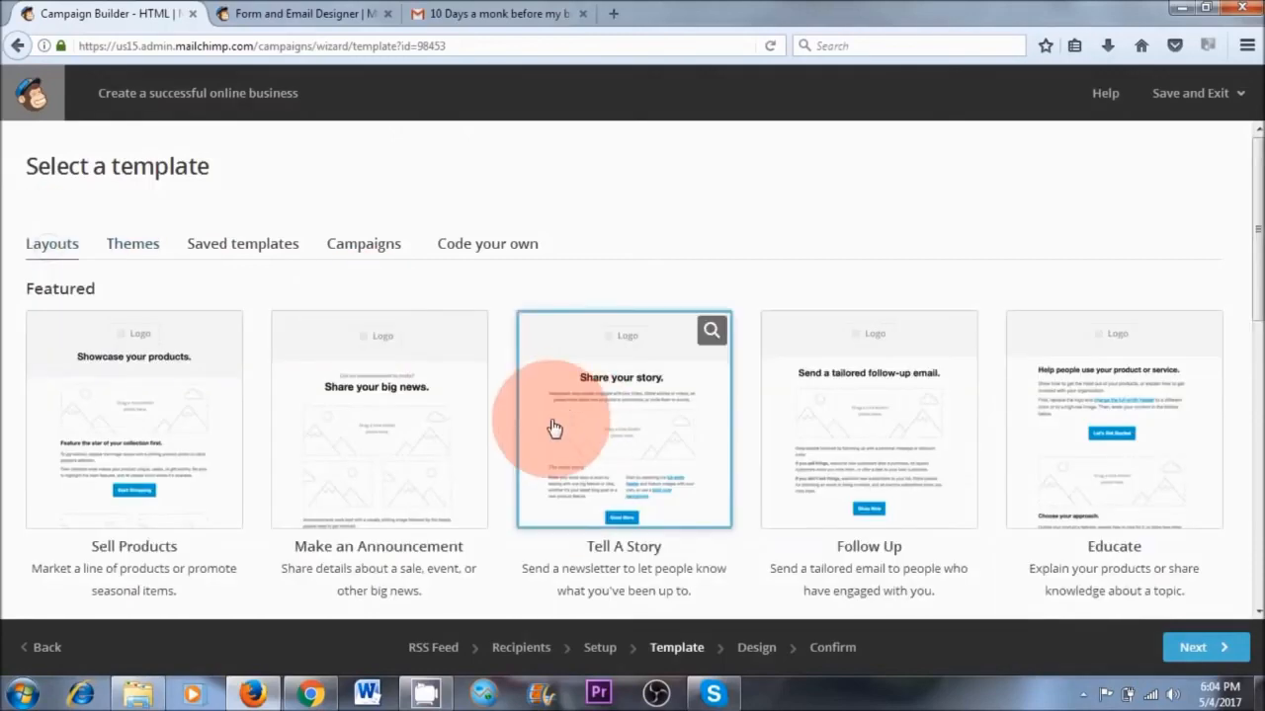
pyautogui.scroll(-3, 550, 431)
pyautogui.scroll(-2, 551, 427)
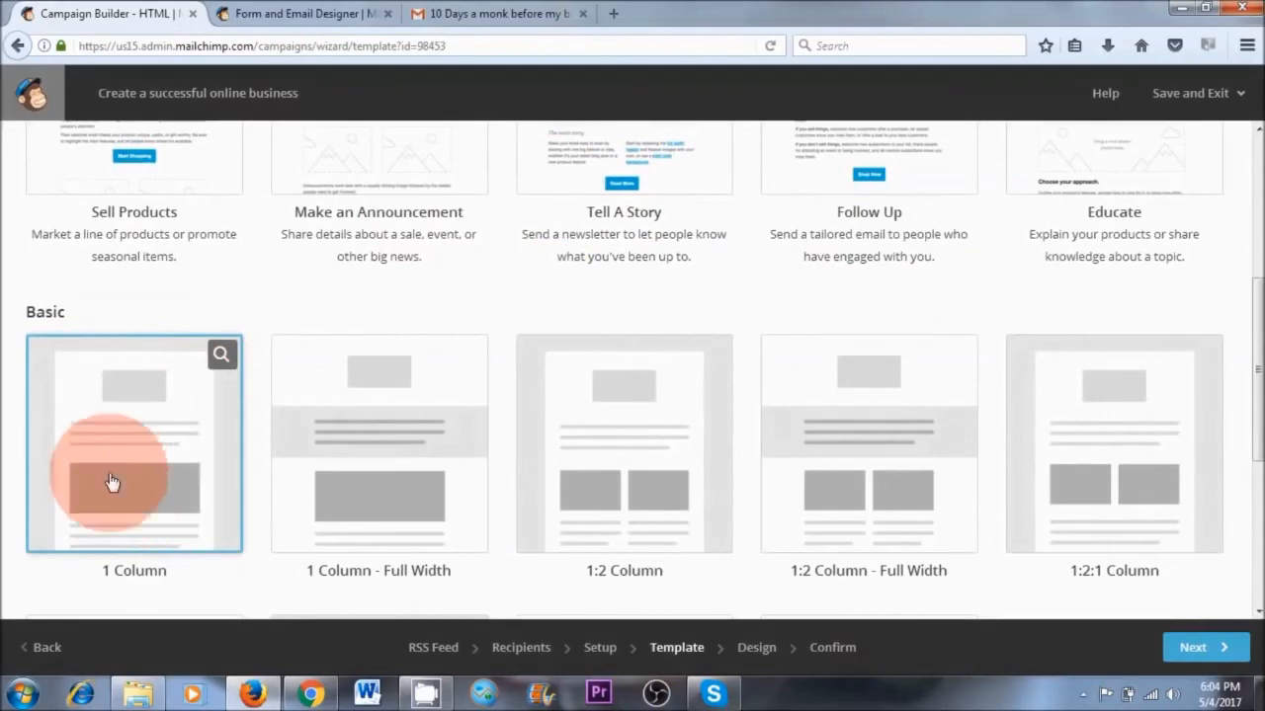
pyautogui.click(117, 460)
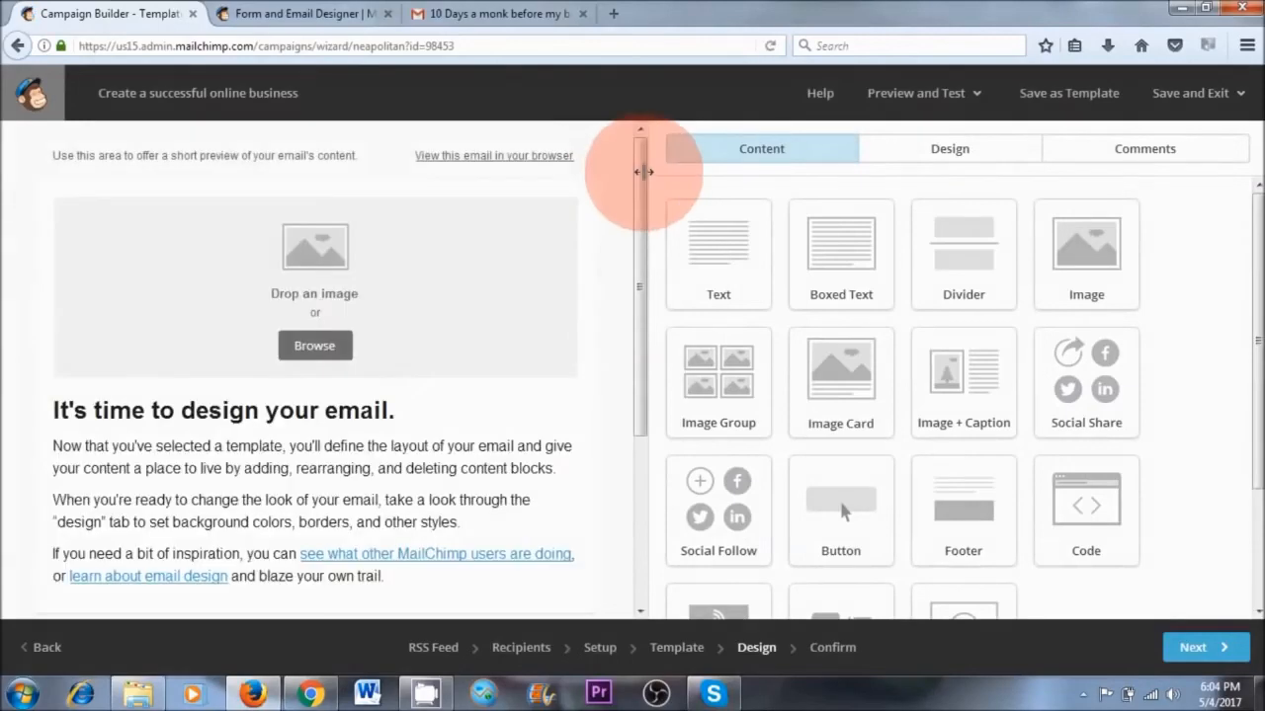
# Delete the preview text, placeholder image and "It's time to design your email." text blocks from the email
pyautogui.click(571, 165)
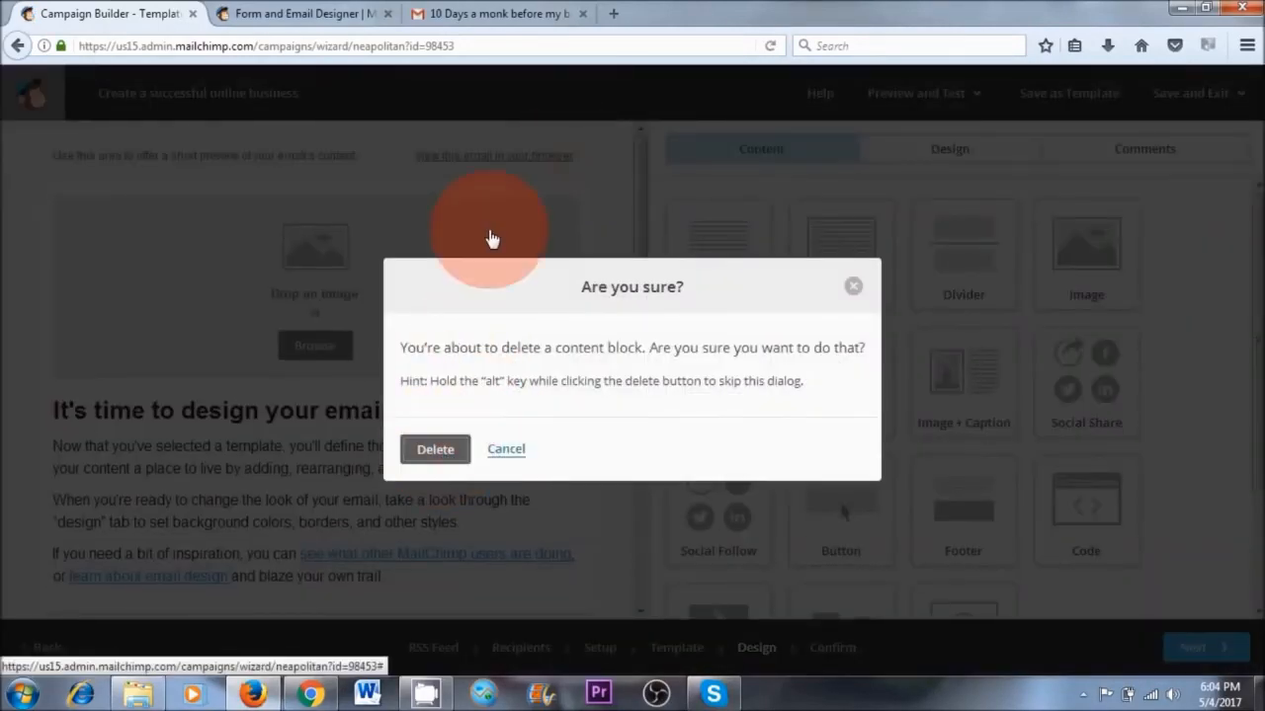
pyautogui.press('Return')
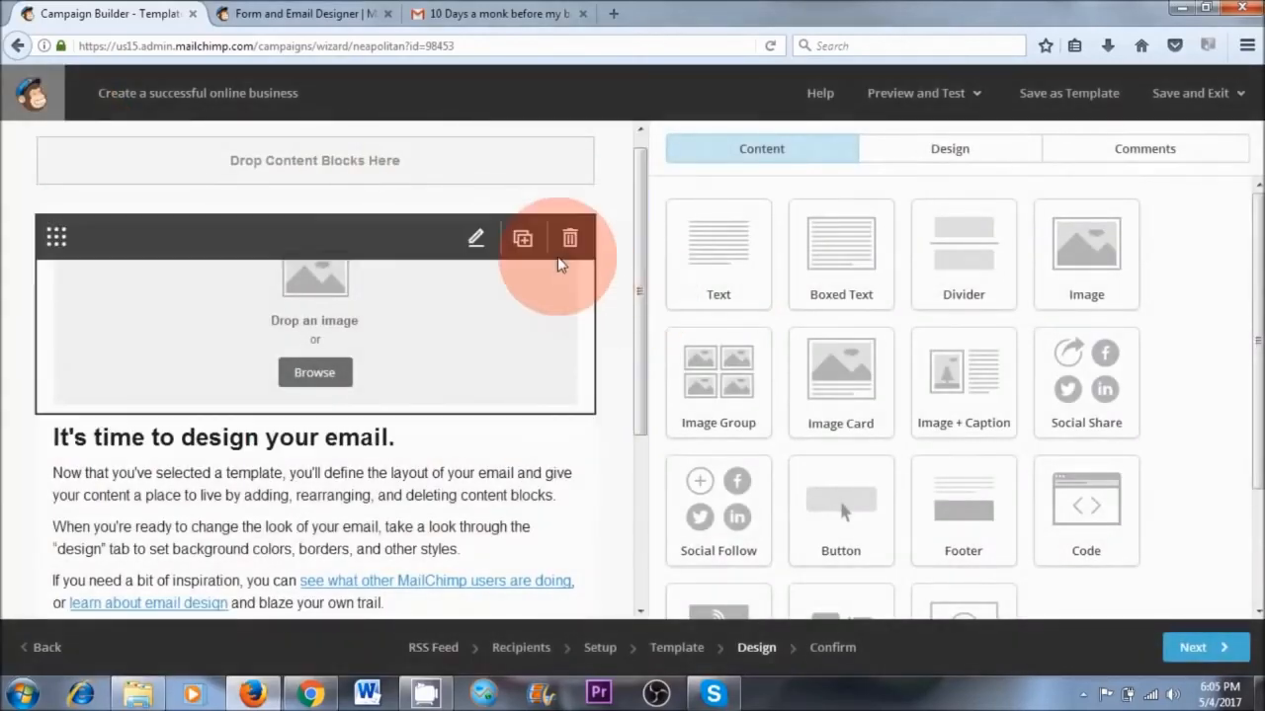
pyautogui.click(564, 242)
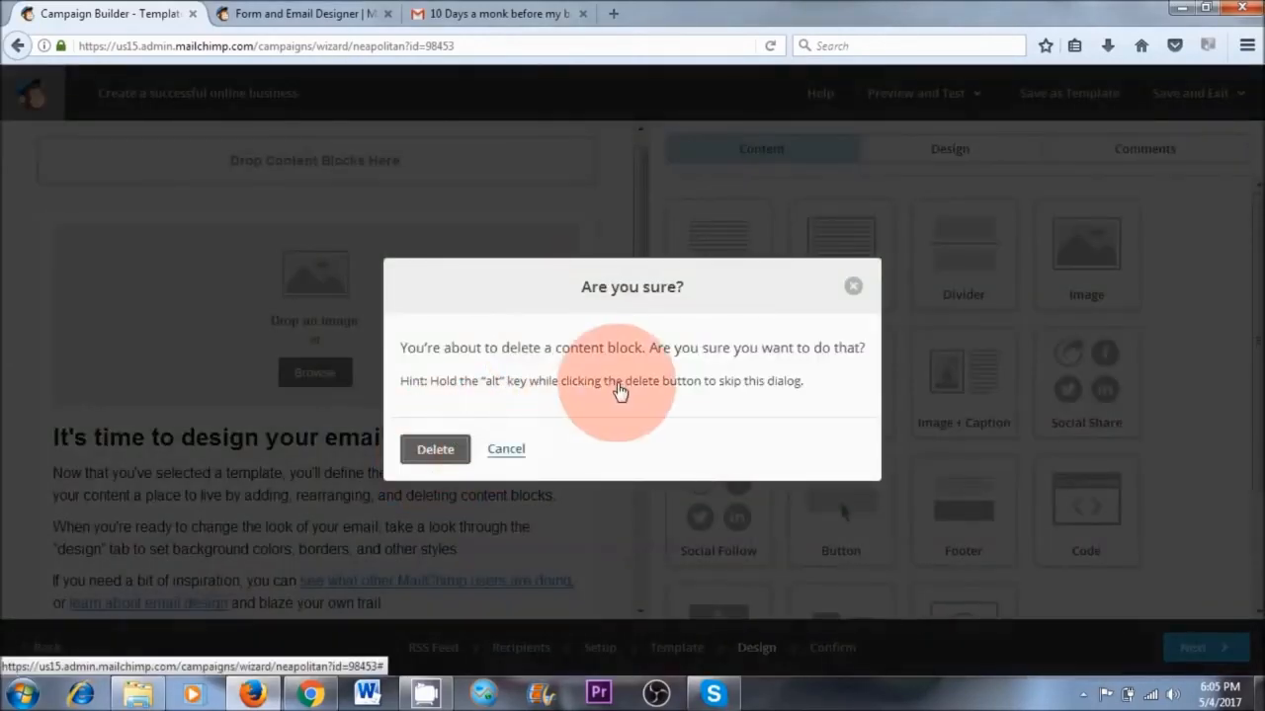
pyautogui.press('Return')
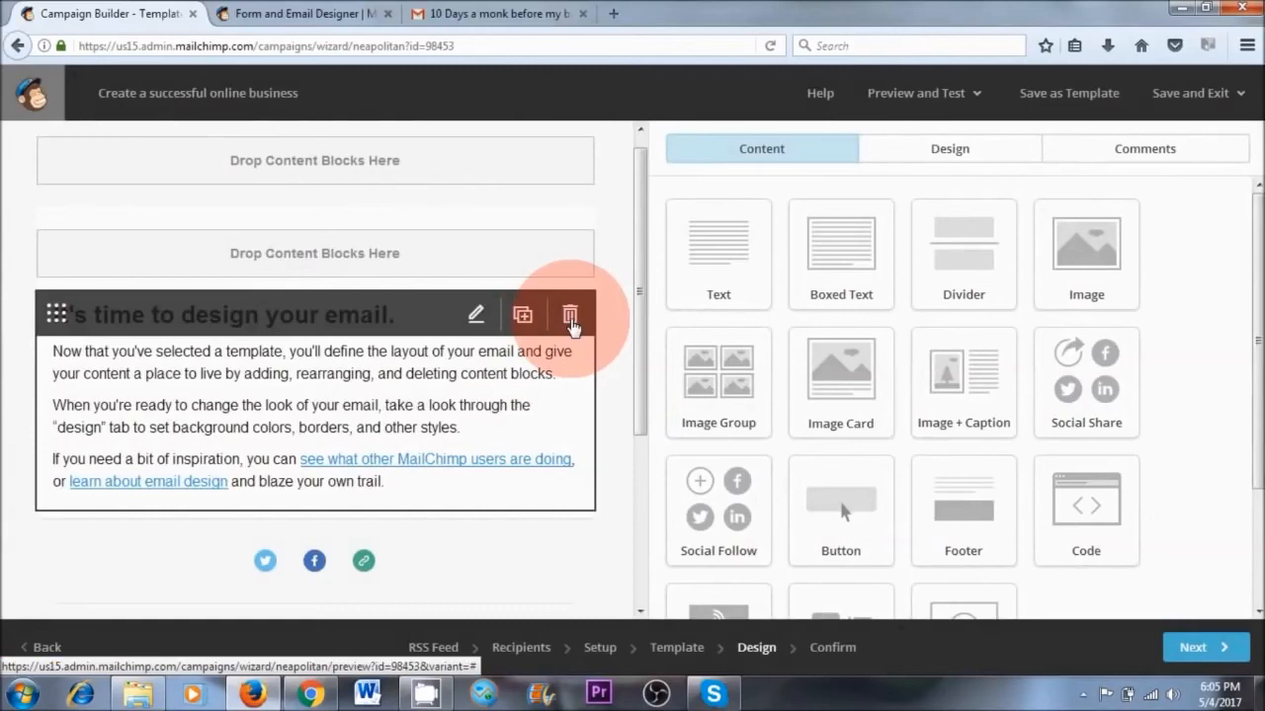
pyautogui.click(571, 316)
pyautogui.click(446, 449)
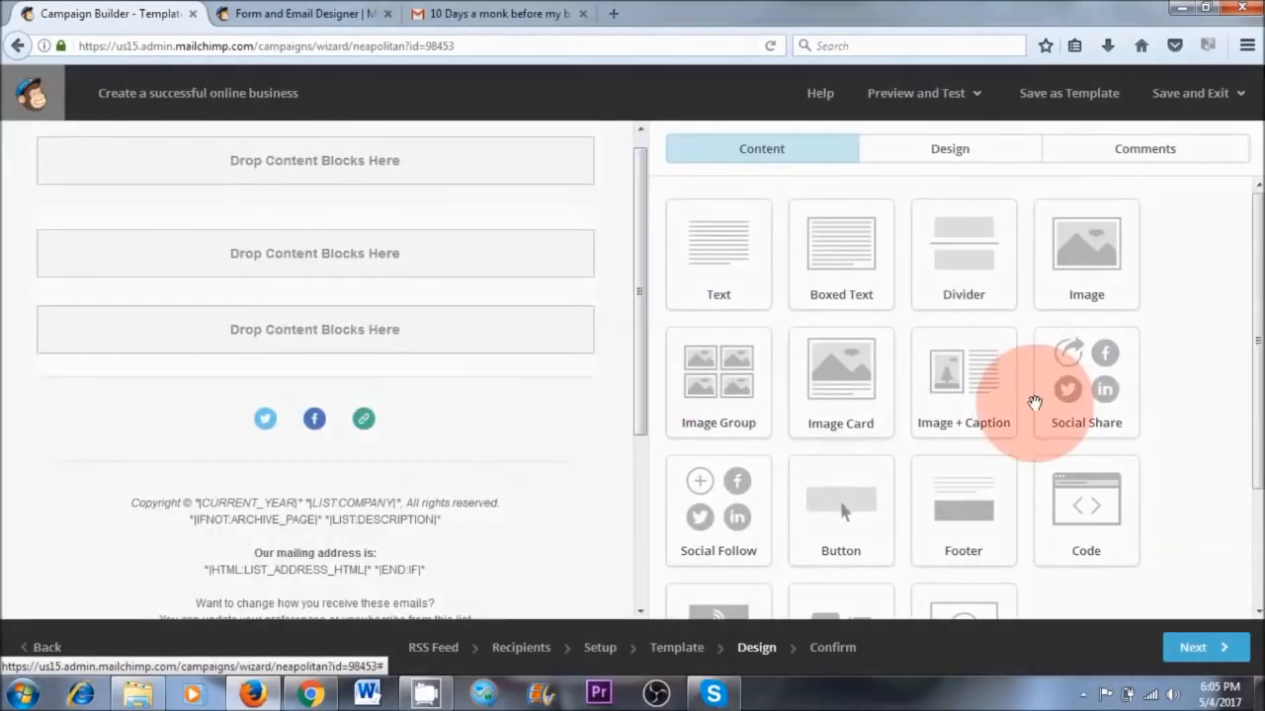
# Add a Basic RSS Header block at the top of the email and an RSS Items block with the Excerpts style below it
pyautogui.moveTo(1249, 283); pyautogui.dragTo(1248, 396)
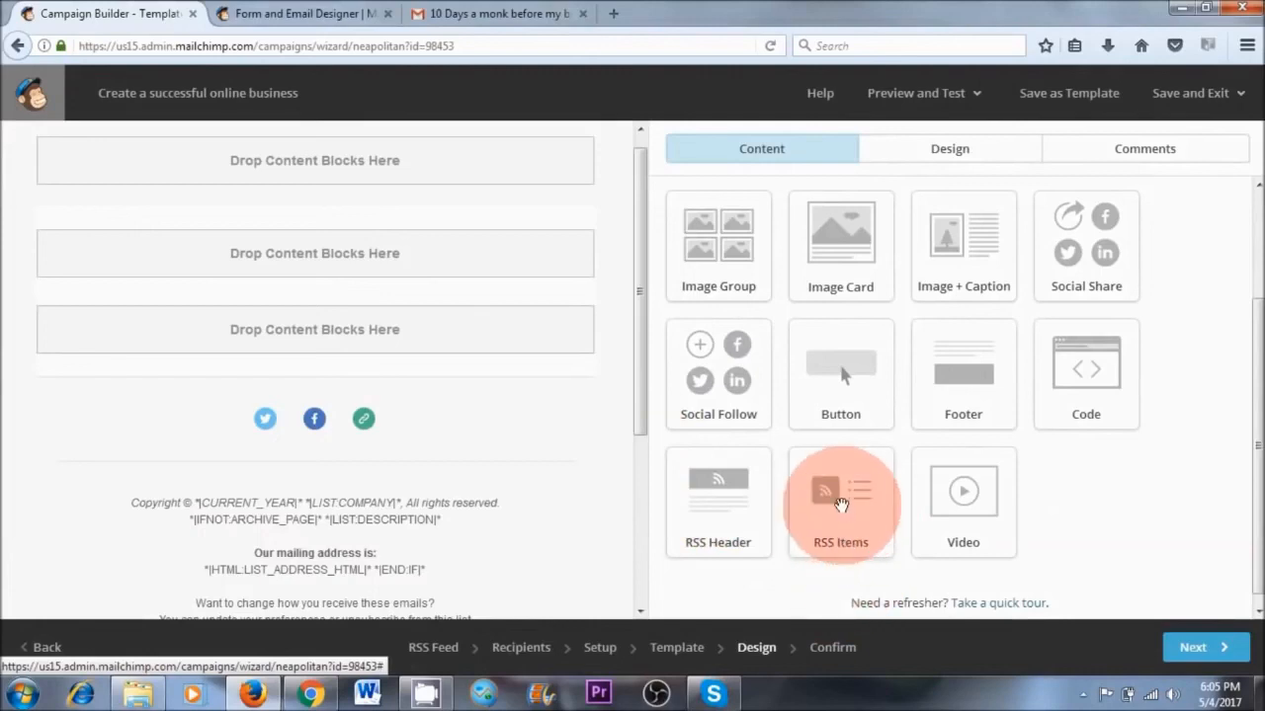
pyautogui.moveTo(737, 515); pyautogui.dragTo(595, 206)
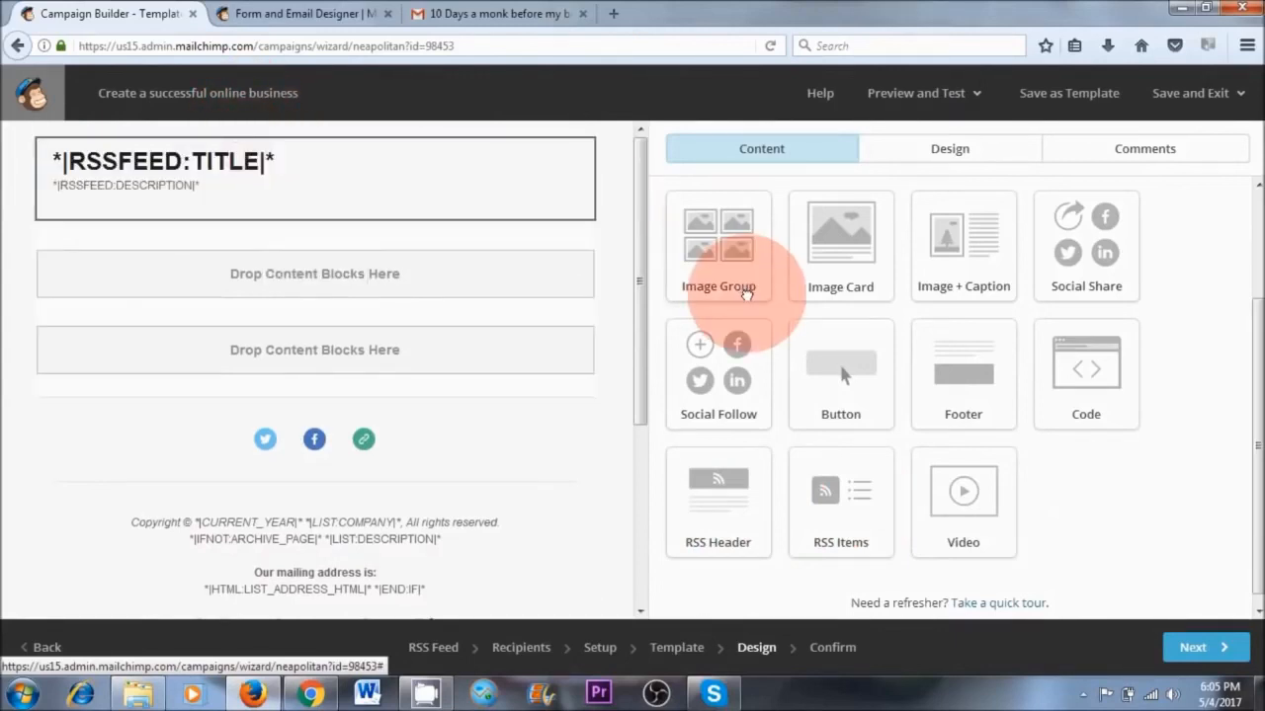
pyautogui.click(852, 293)
pyautogui.click(751, 313)
pyautogui.click(713, 596)
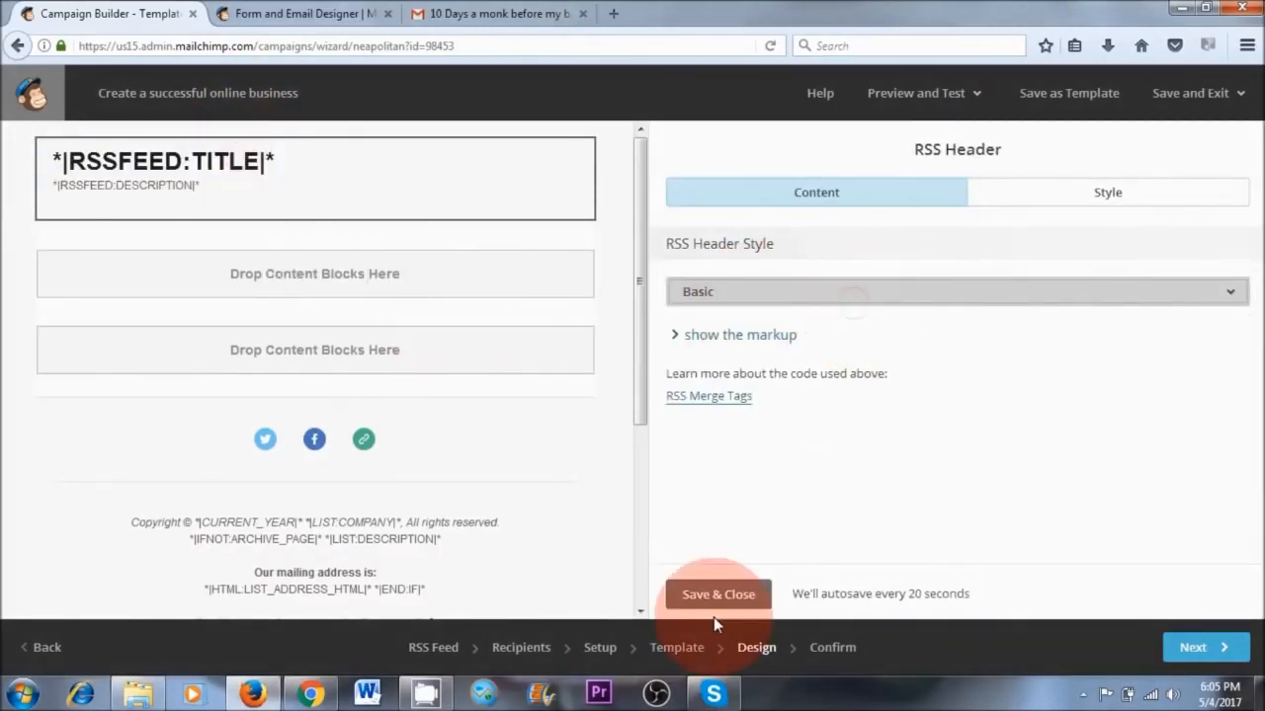
pyautogui.moveTo(863, 500); pyautogui.dragTo(194, 270)
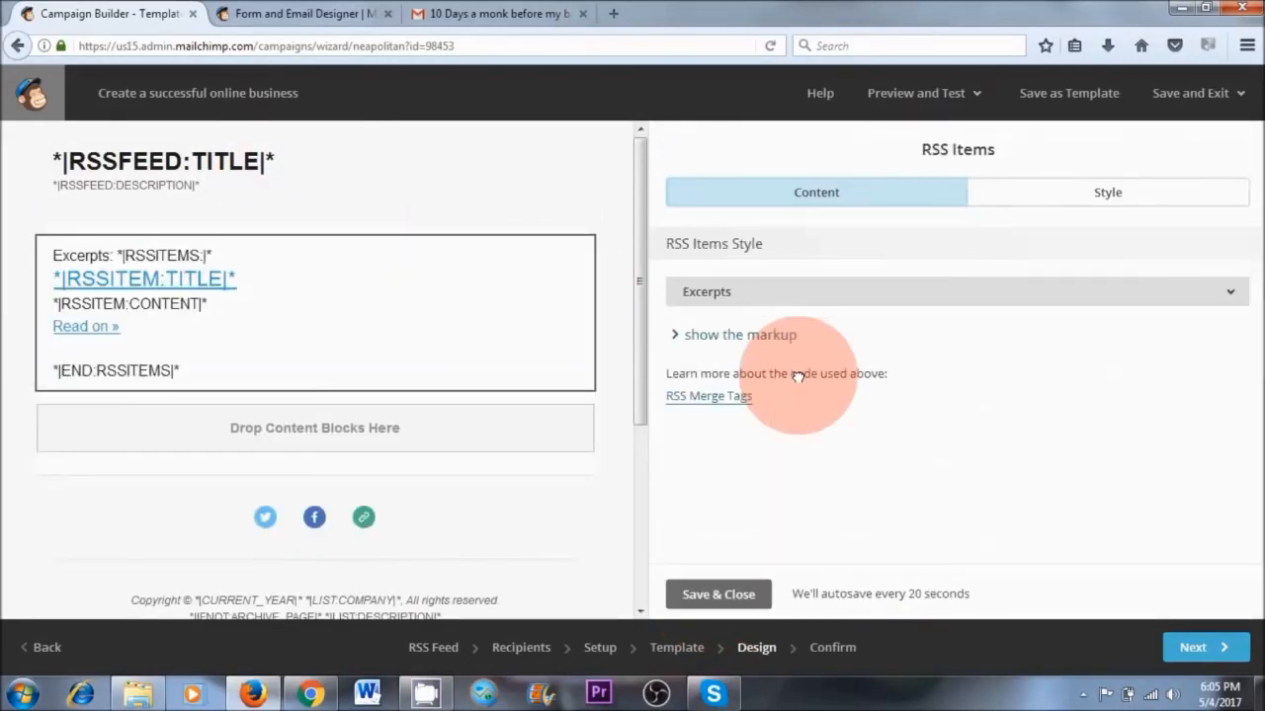
pyautogui.click(718, 594)
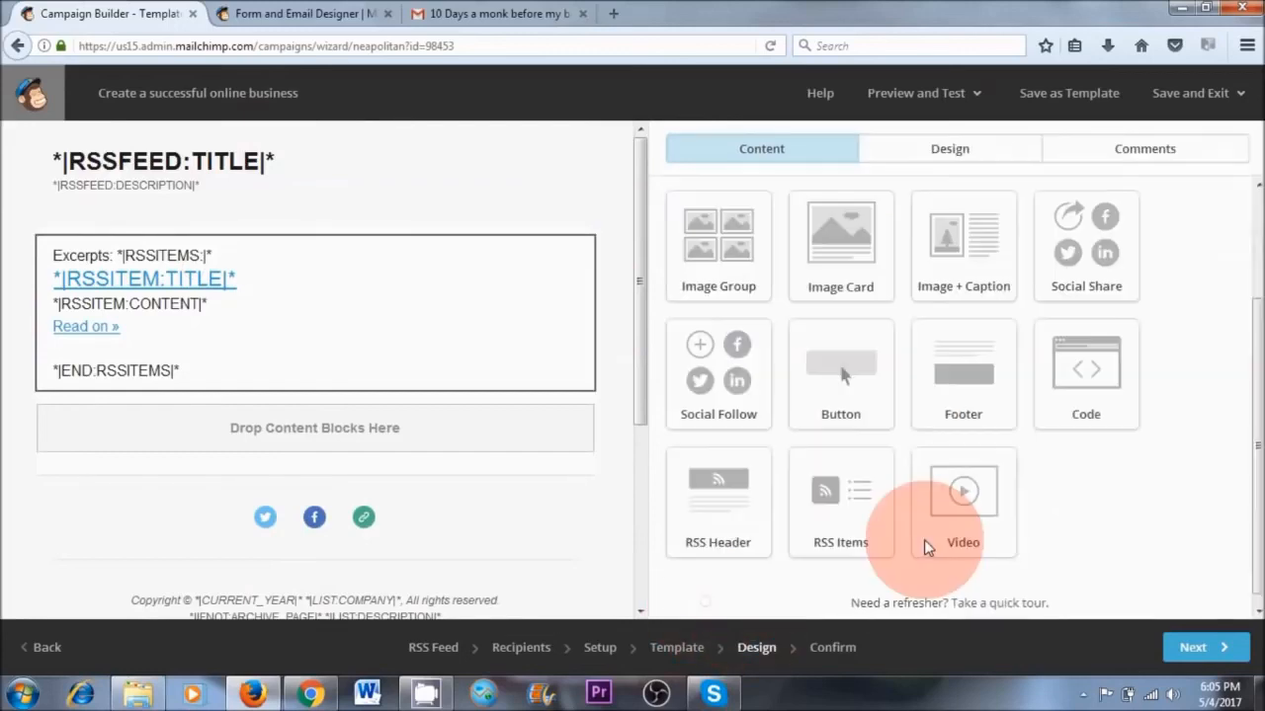
# Open the Social Follow block above the footer to view its Twitter and Facebook link settings, and close it
pyautogui.scroll(-3, 623, 395)
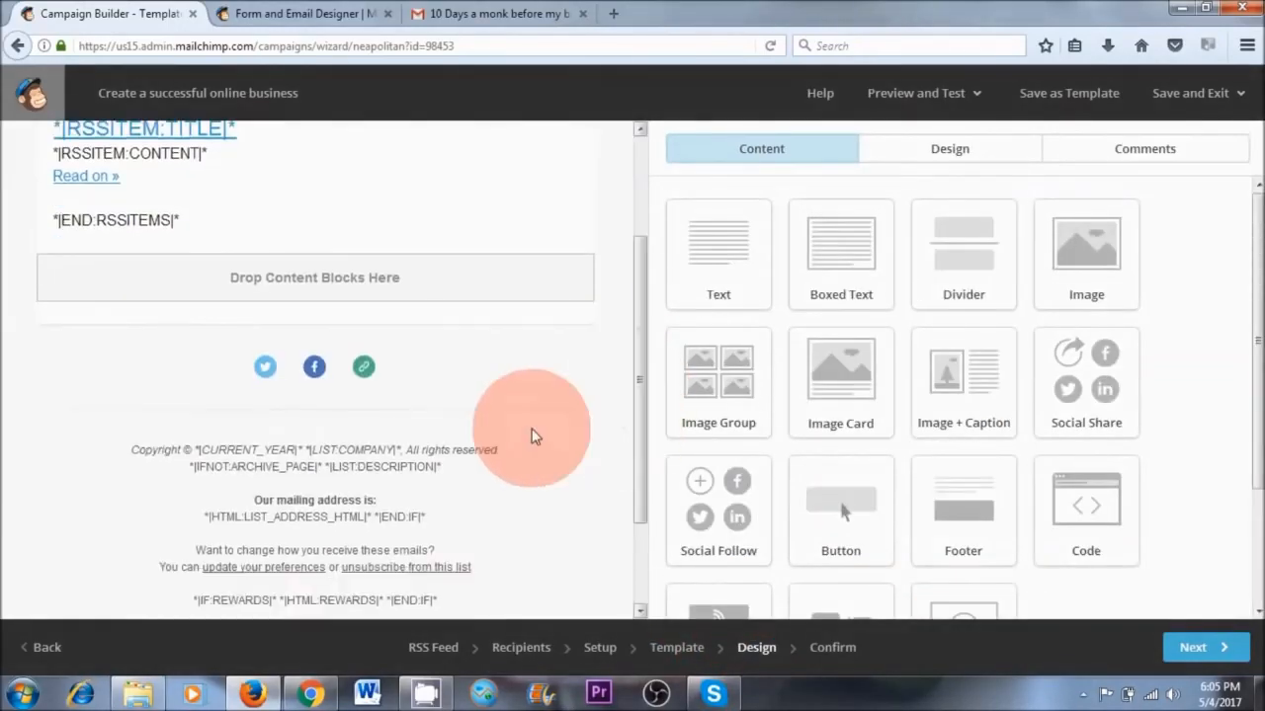
pyautogui.click(303, 384)
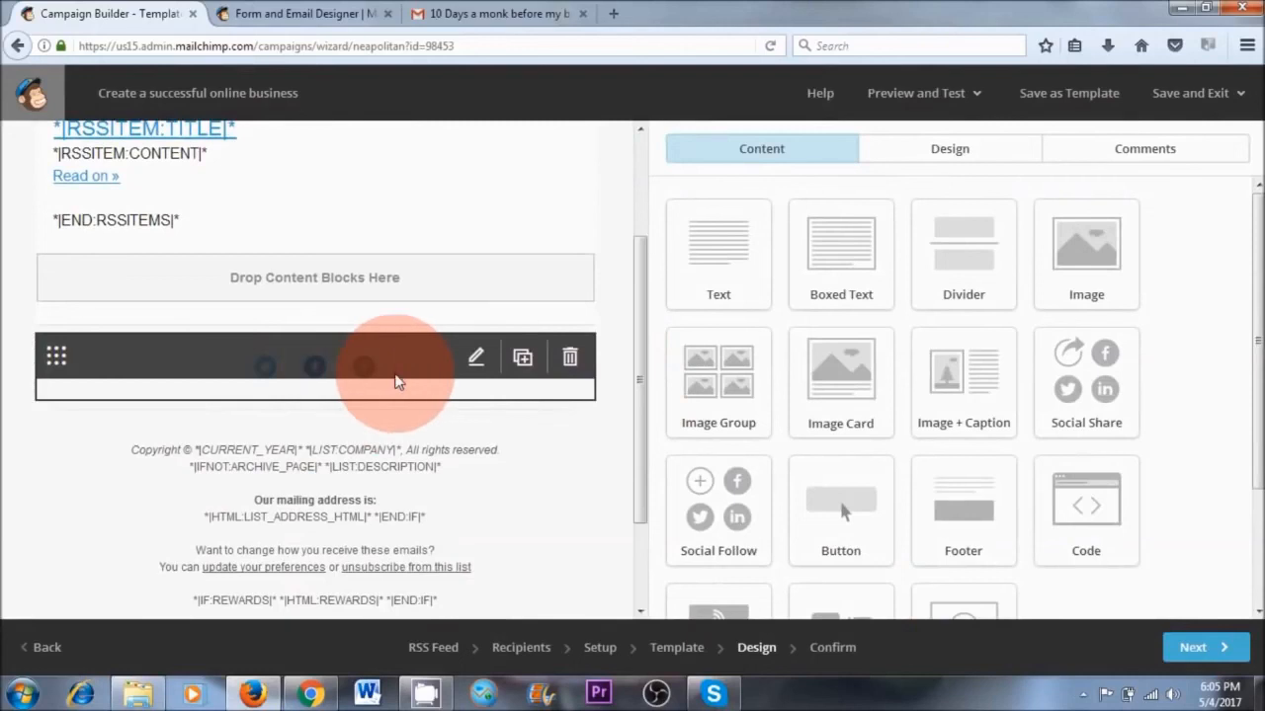
pyautogui.click(395, 382)
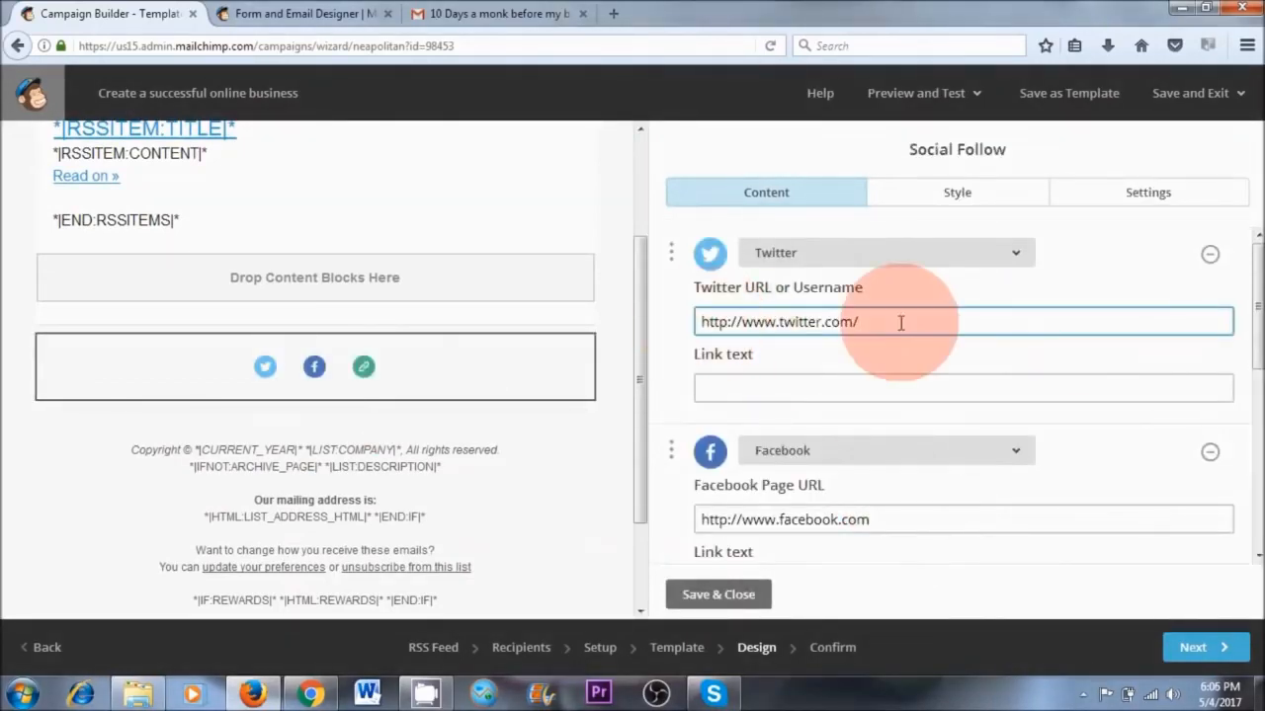
pyautogui.click(740, 593)
pyautogui.moveTo(643, 389); pyautogui.dragTo(626, 268)
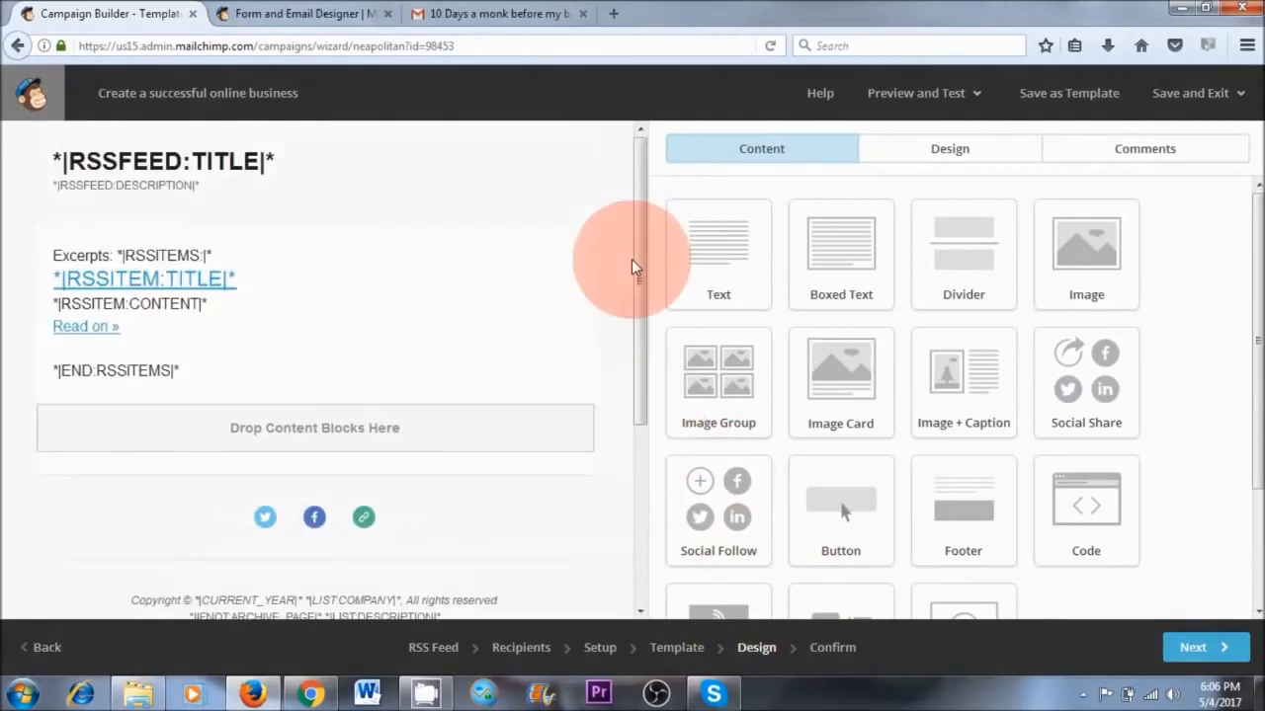
# Proceed to the campaign's confirmation page and start the RSS campaign for the Naturalvita Newsletter list
pyautogui.click(1198, 652)
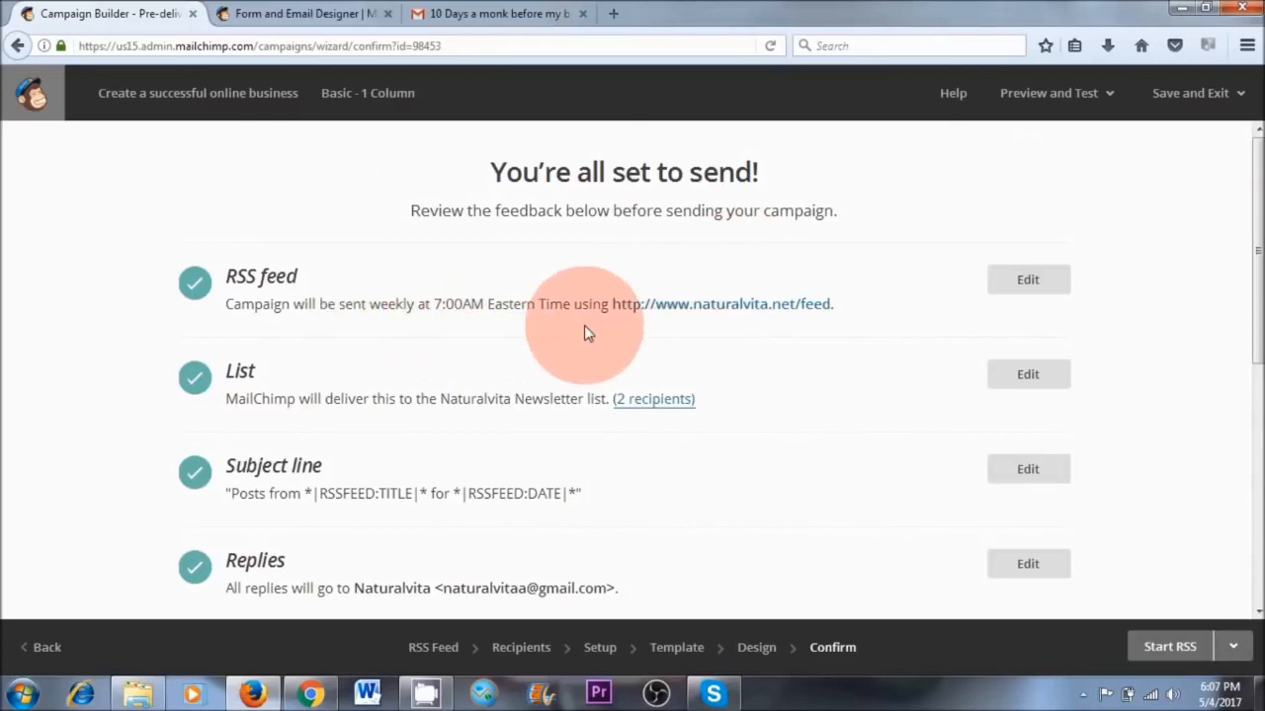
pyautogui.click(1171, 650)
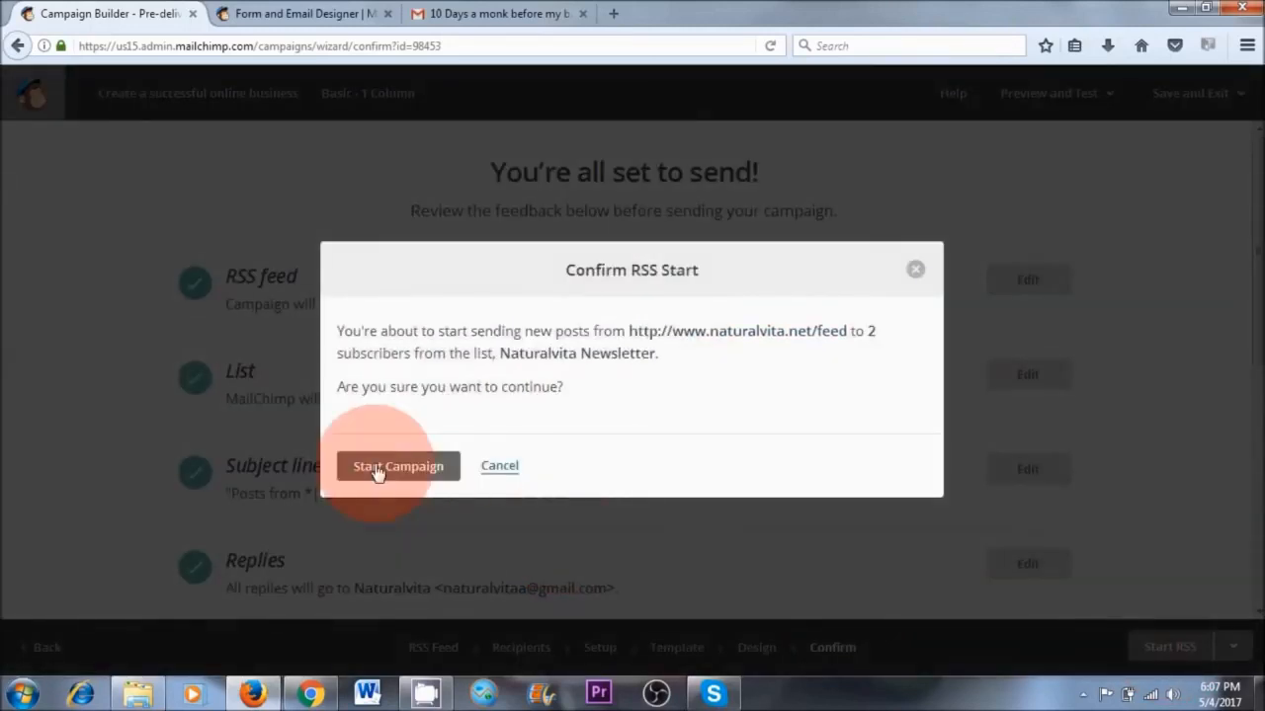
pyautogui.click(399, 470)
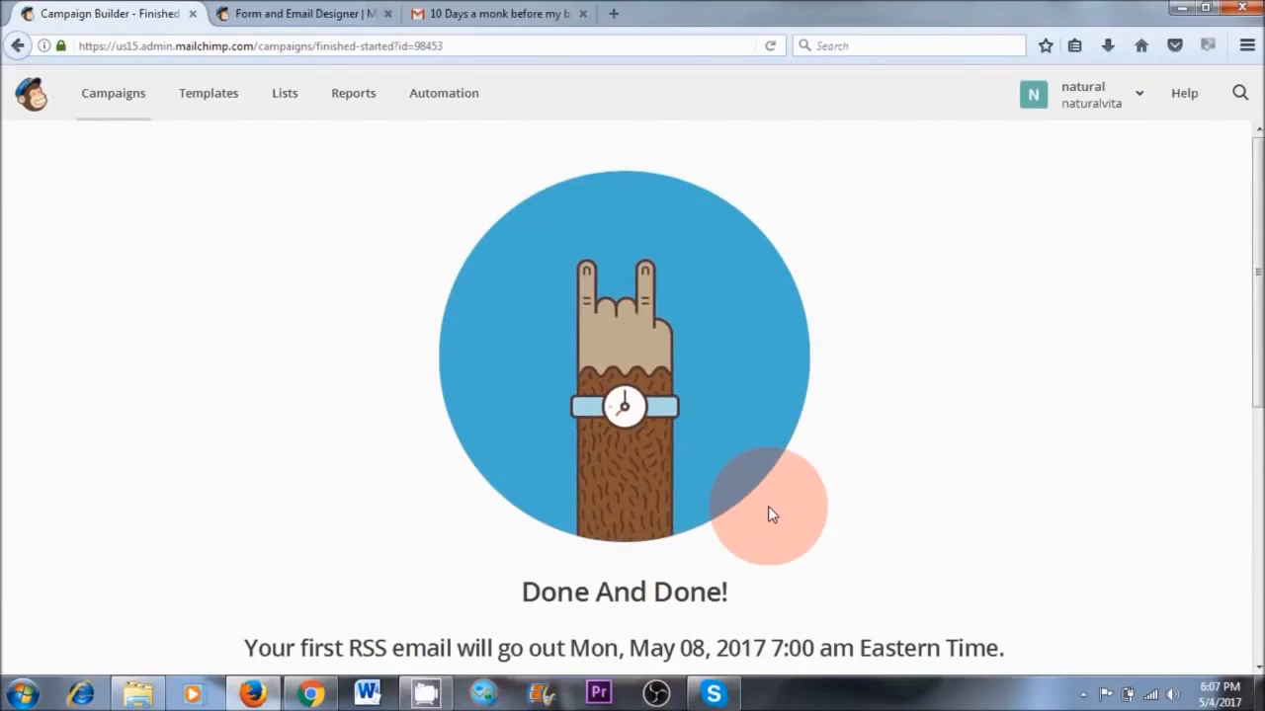
# Review when the first RSS email goes out and check the RSS campaign's entry in the campaigns list
pyautogui.scroll(-4, 767, 506)
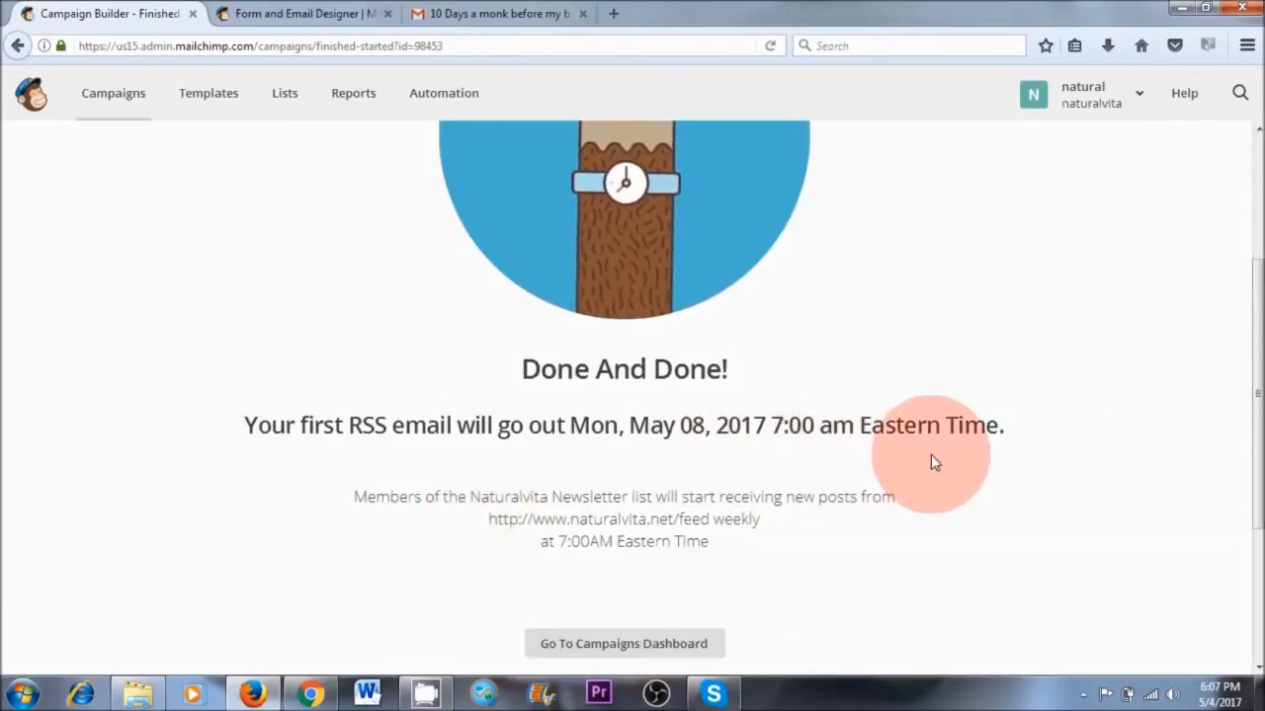
pyautogui.scroll(2, 943, 425)
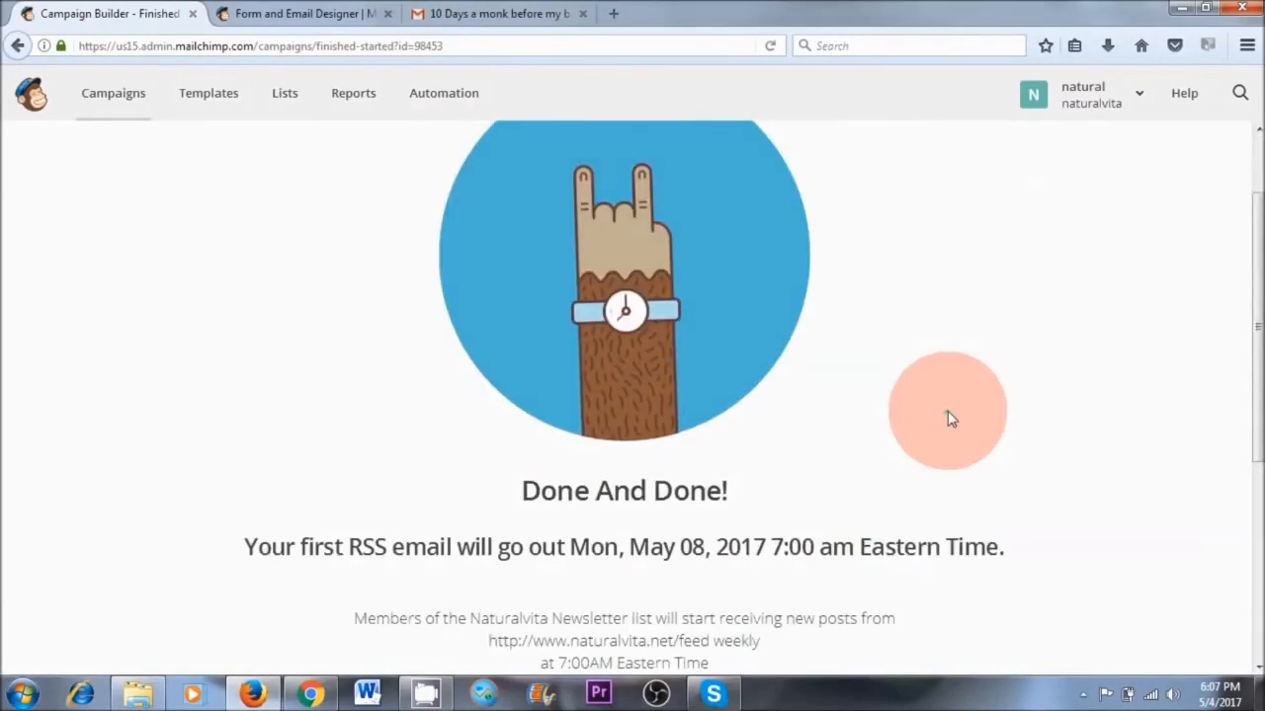
pyautogui.scroll(2, 947, 419)
pyautogui.click(100, 100)
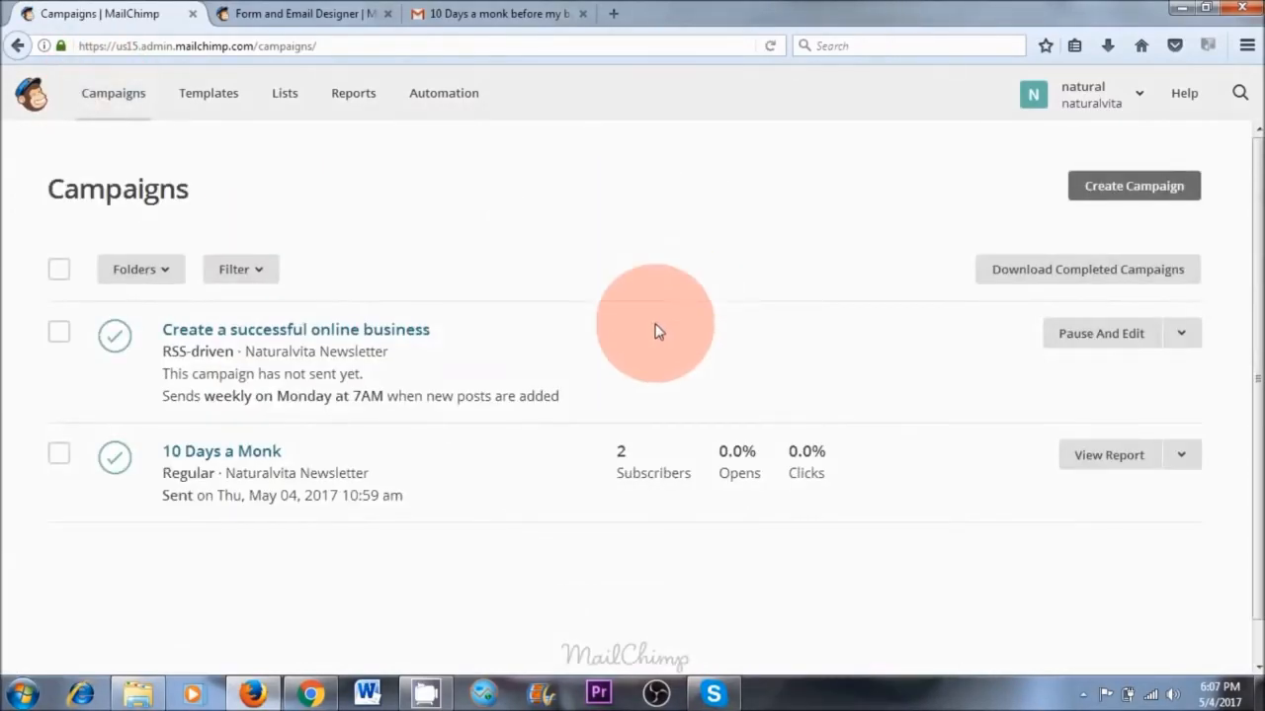
pyautogui.click(59, 332)
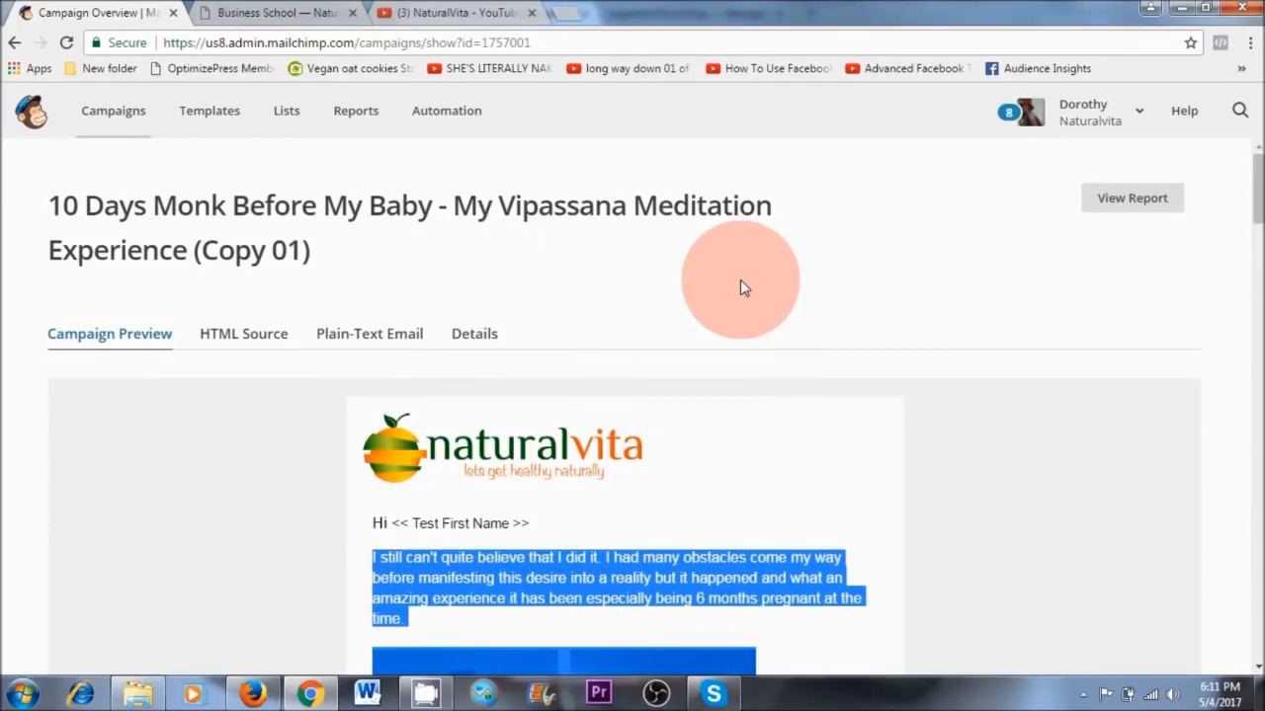
# Open the campaign reports of the Naturalvita account in Chrome
pyautogui.click(358, 112)
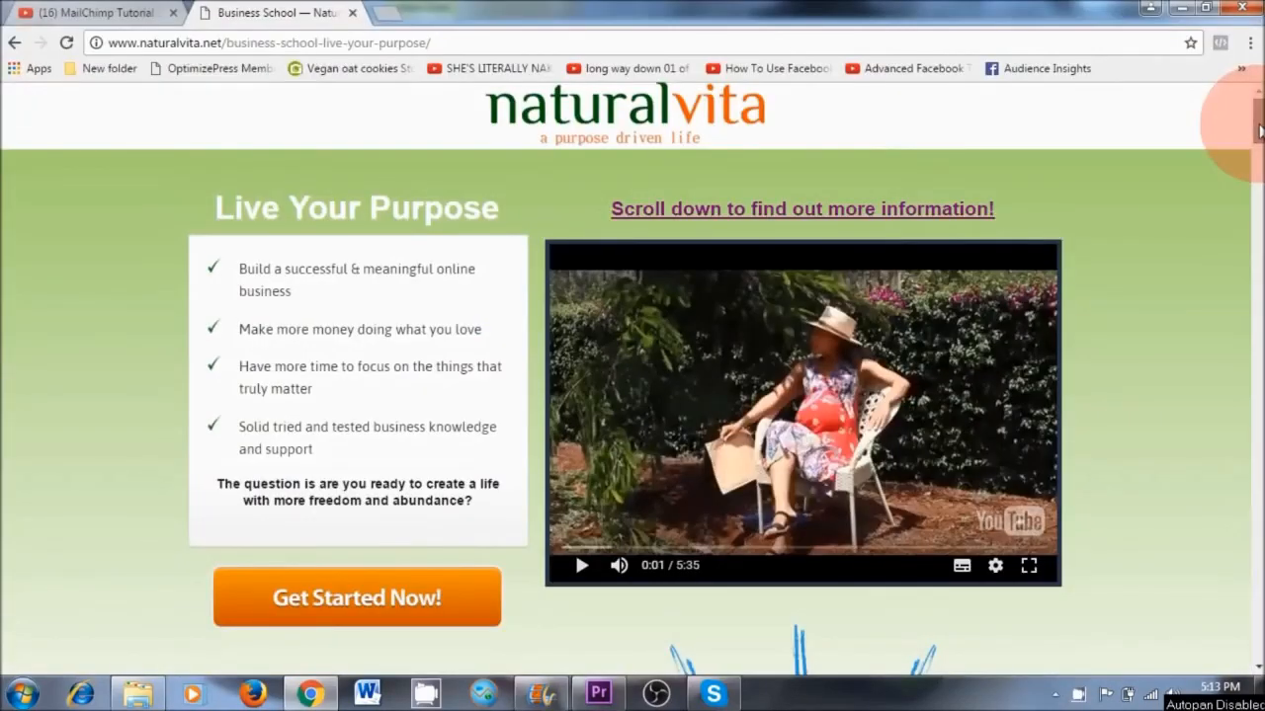
pyautogui.moveTo(1261, 129); pyautogui.dragTo(1260, 132)
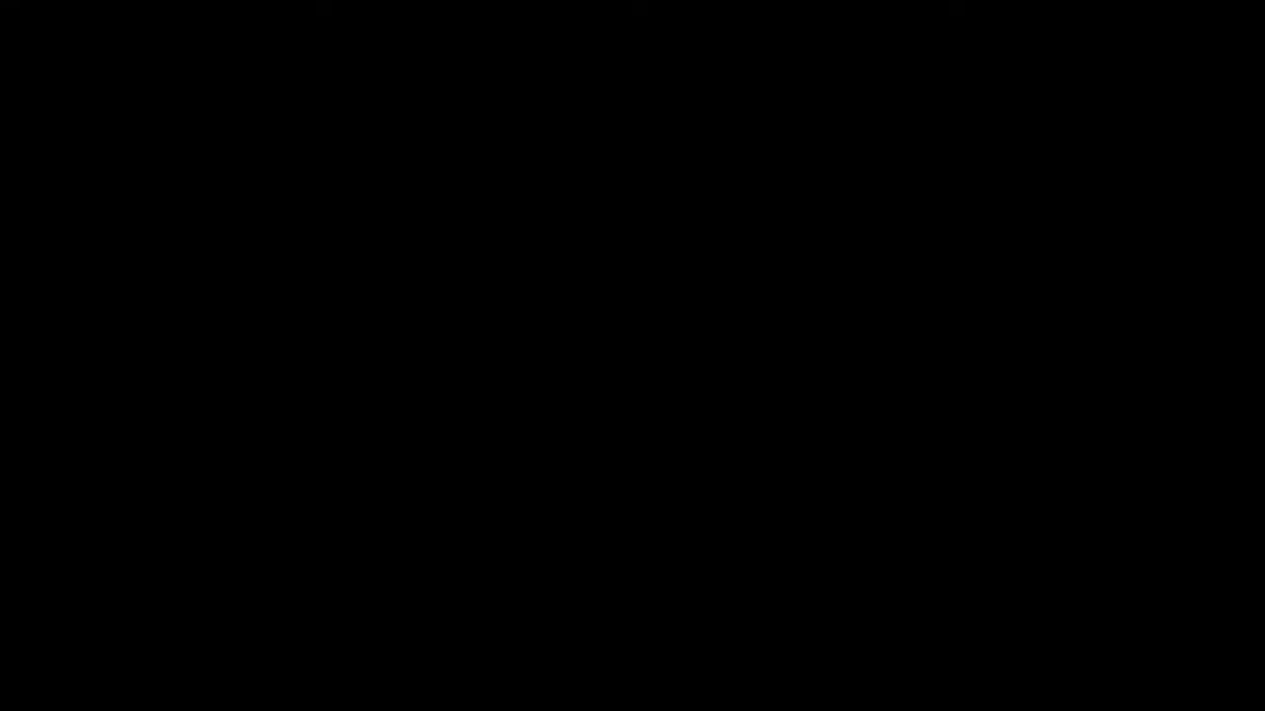